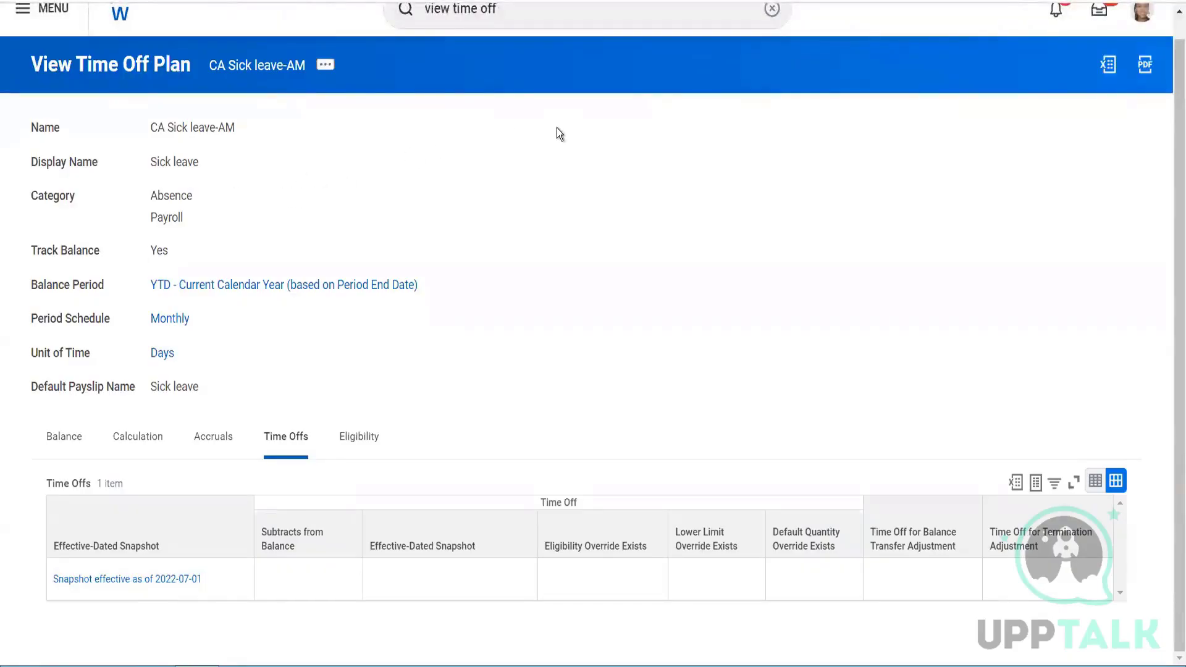
- Search for "create time off plan" and open the Create Time Off Plan task
{"action": "scroll", "coordinate": [540, 90], "scroll_direction": "up", "scroll_amount": 1}
{"action": "left_click", "coordinate": [513, 27]}
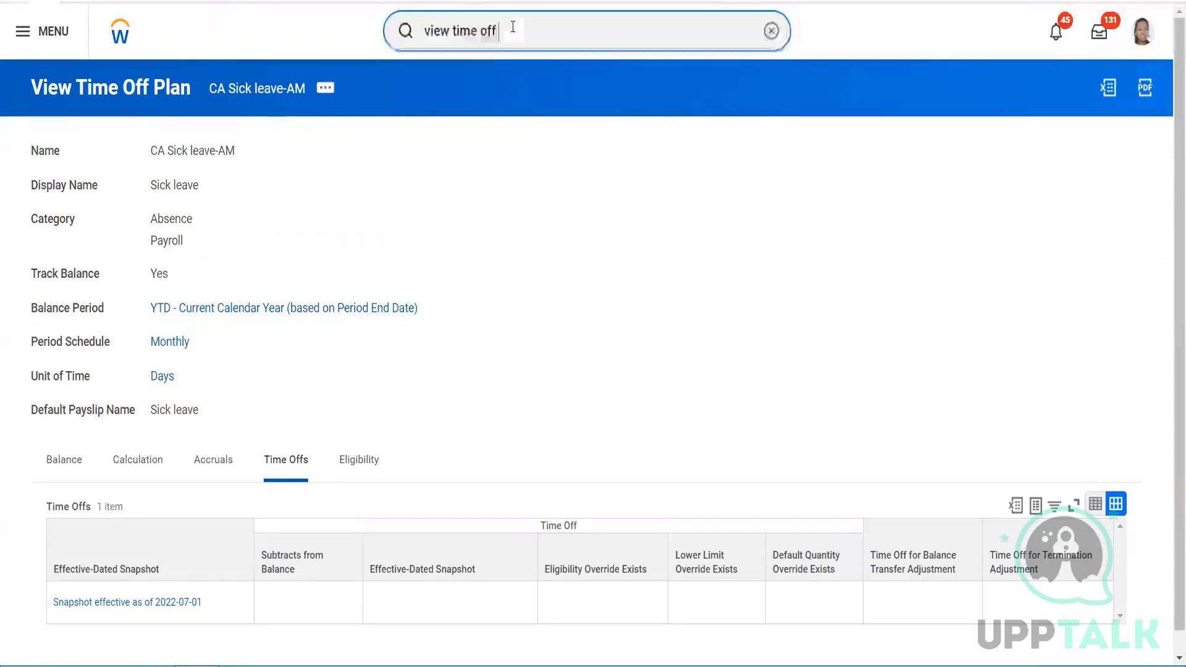
{"action": "type", "text": "p"}
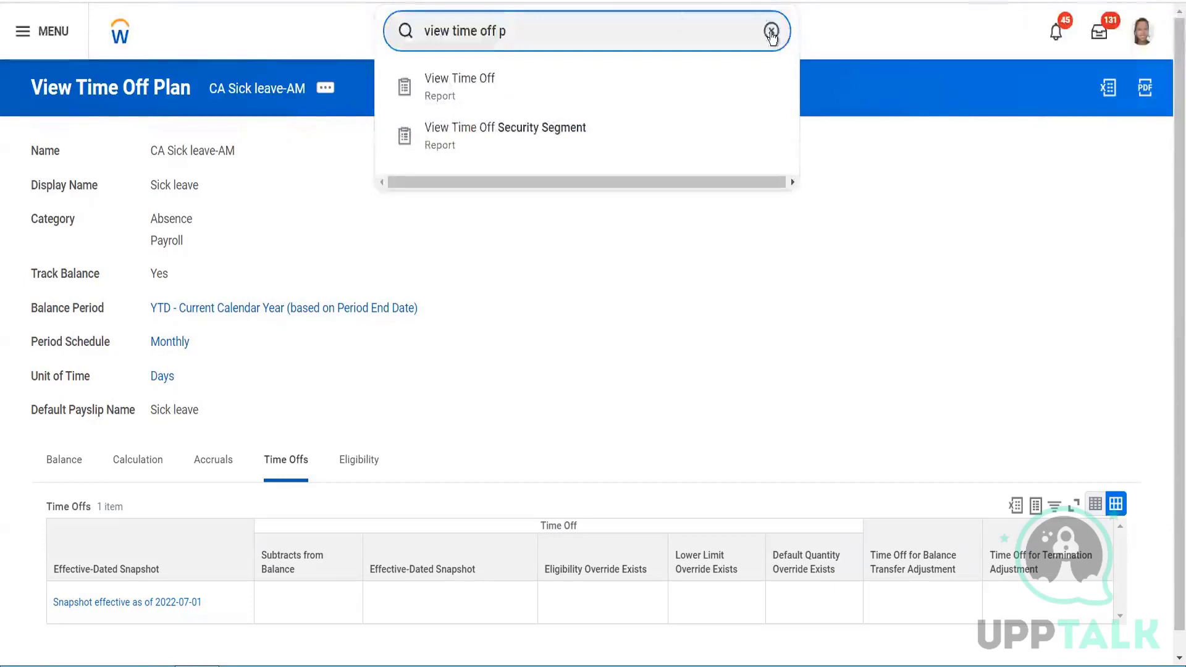
{"action": "left_click", "coordinate": [771, 31]}
{"action": "type", "text": "create"}
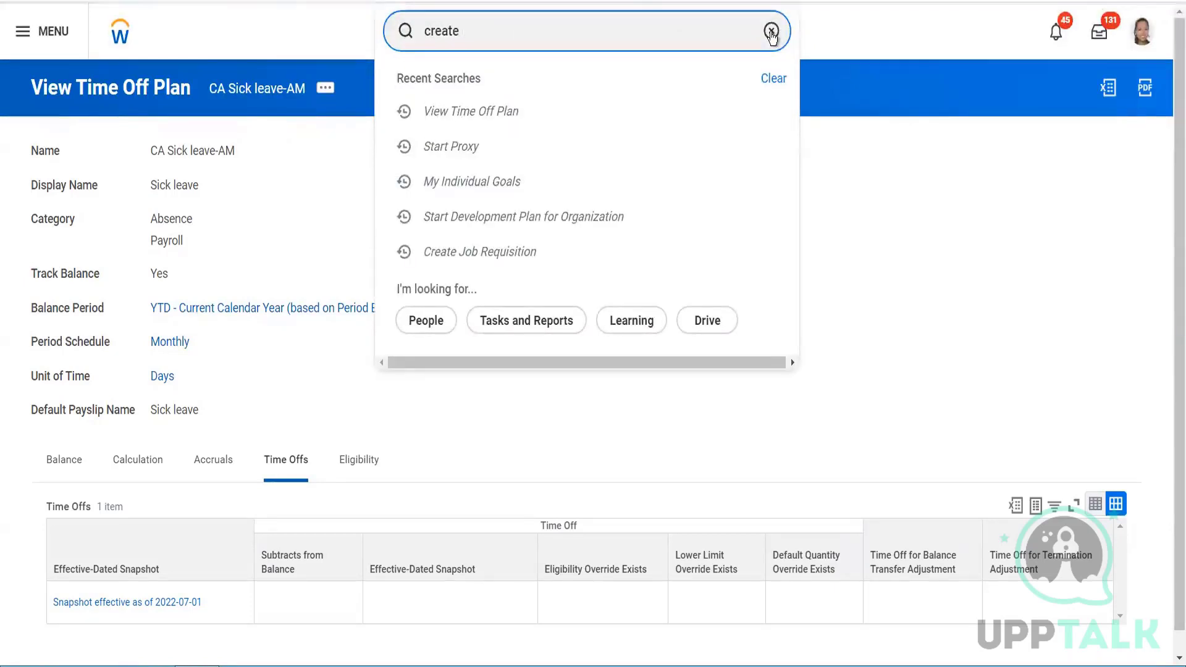
{"action": "type", "text": " time off plan"}
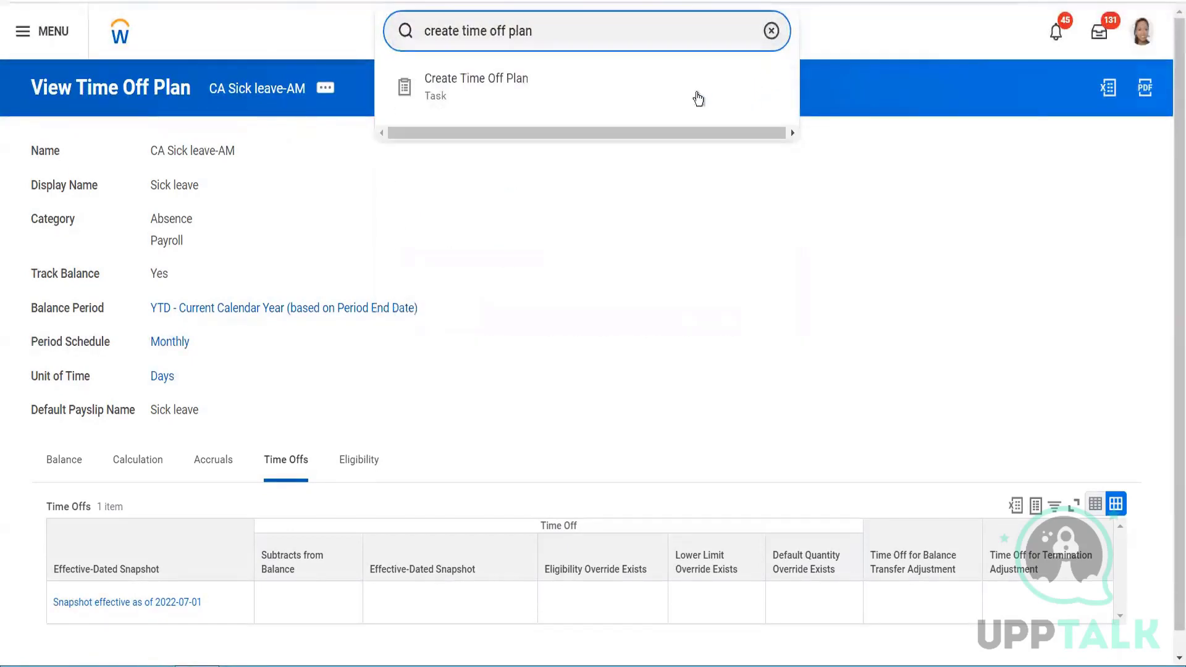
{"action": "left_click", "coordinate": [606, 90]}
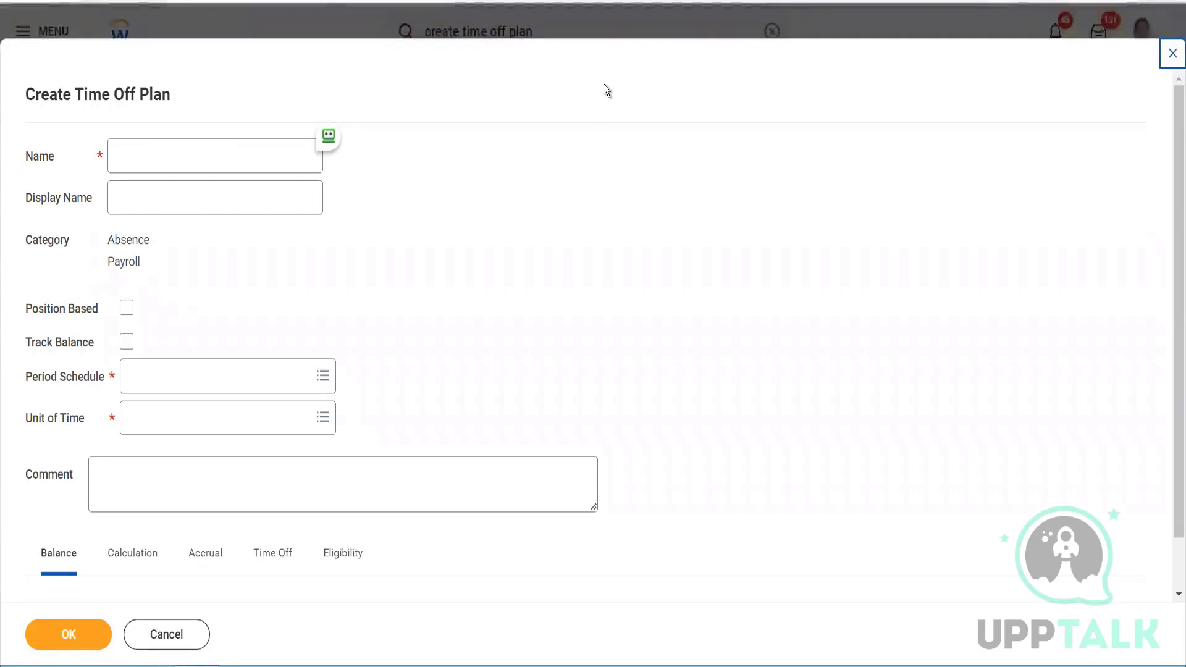
- Name the time off plan "CA Front LOADED Vacation" and set its display name to "Vacation CA"
{"action": "left_click", "coordinate": [177, 161]}
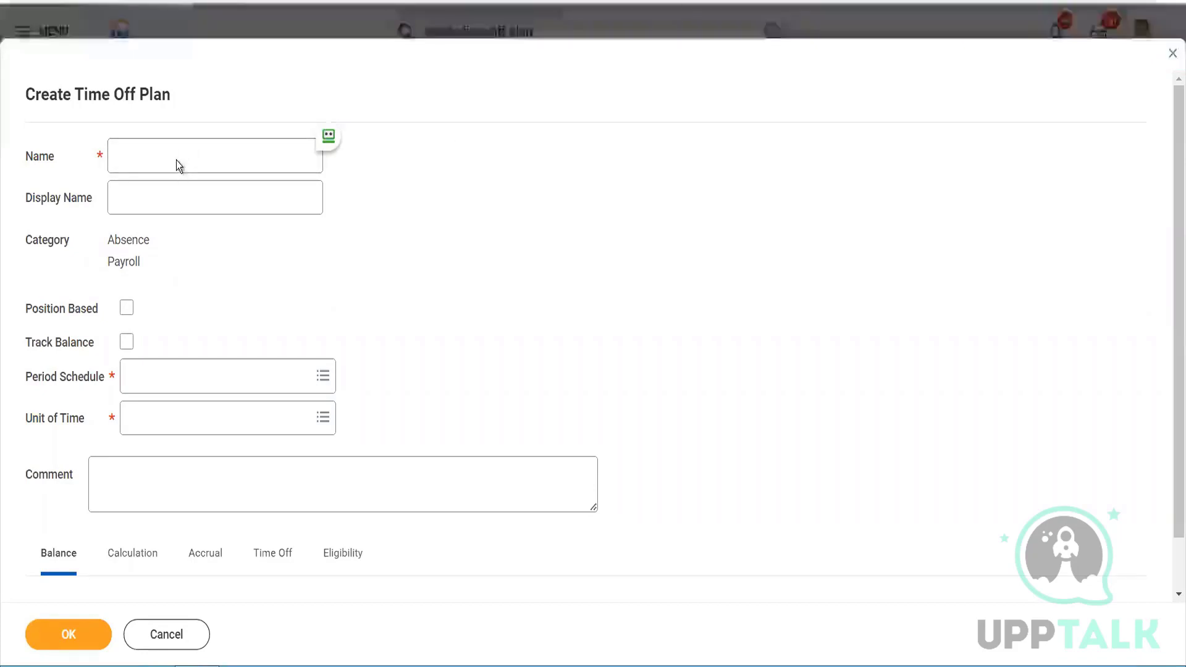
{"action": "left_click", "coordinate": [173, 152]}
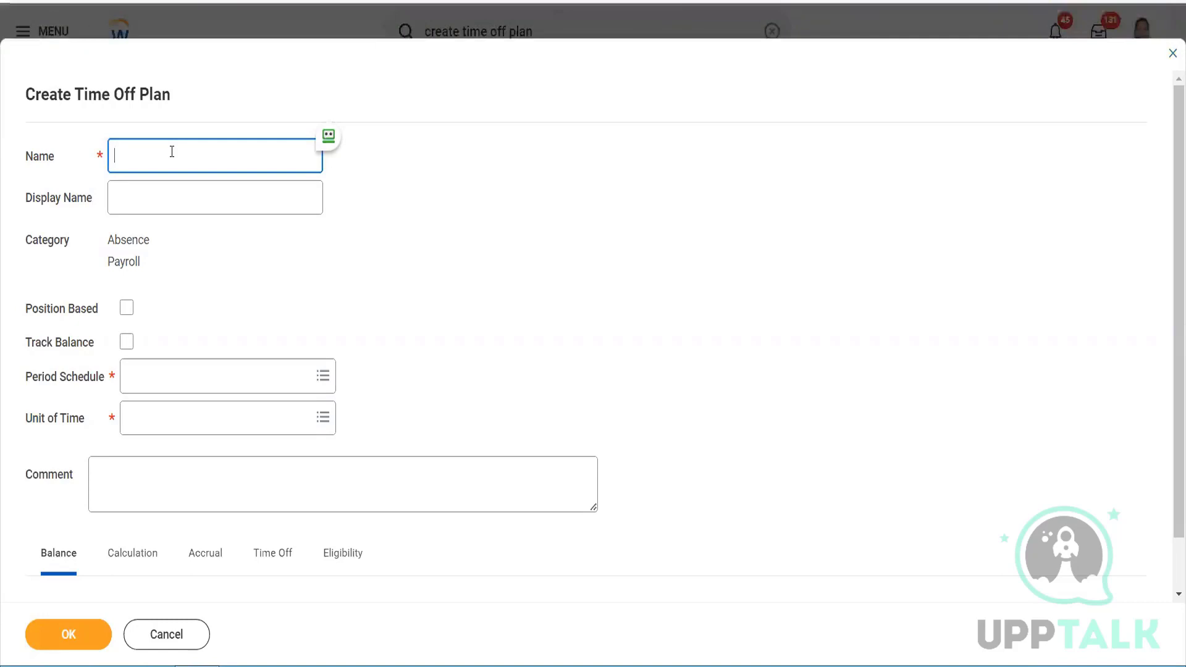
{"action": "type", "text": "CA"}
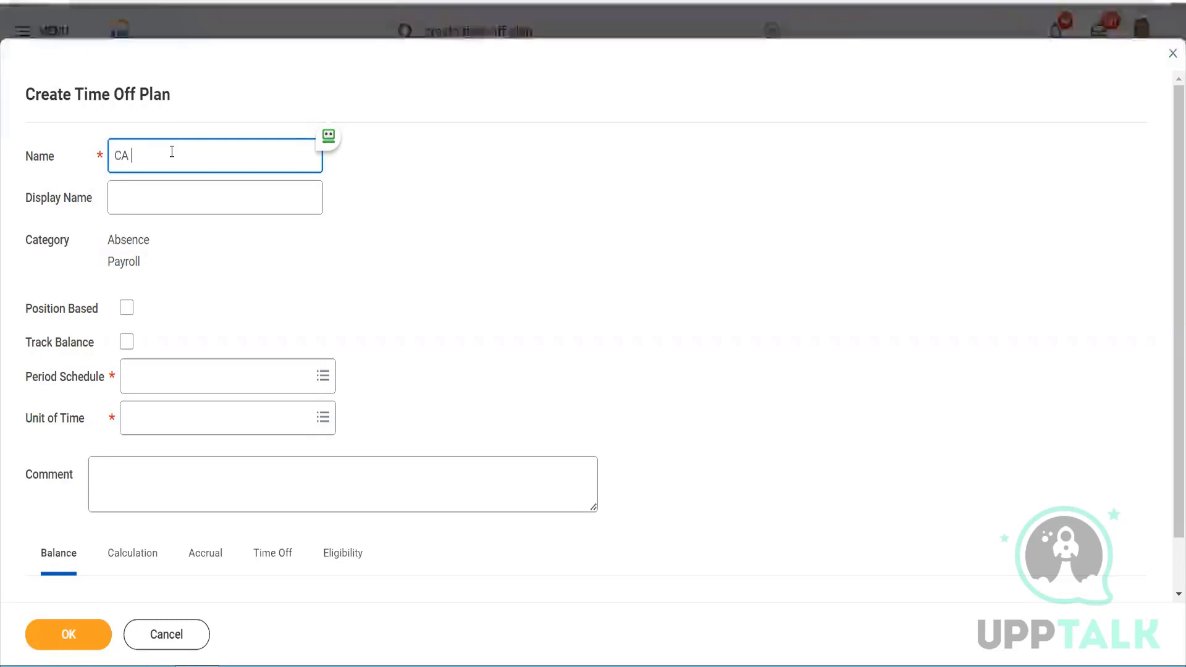
{"action": "type", "text": " Front LOADED Vacation"}
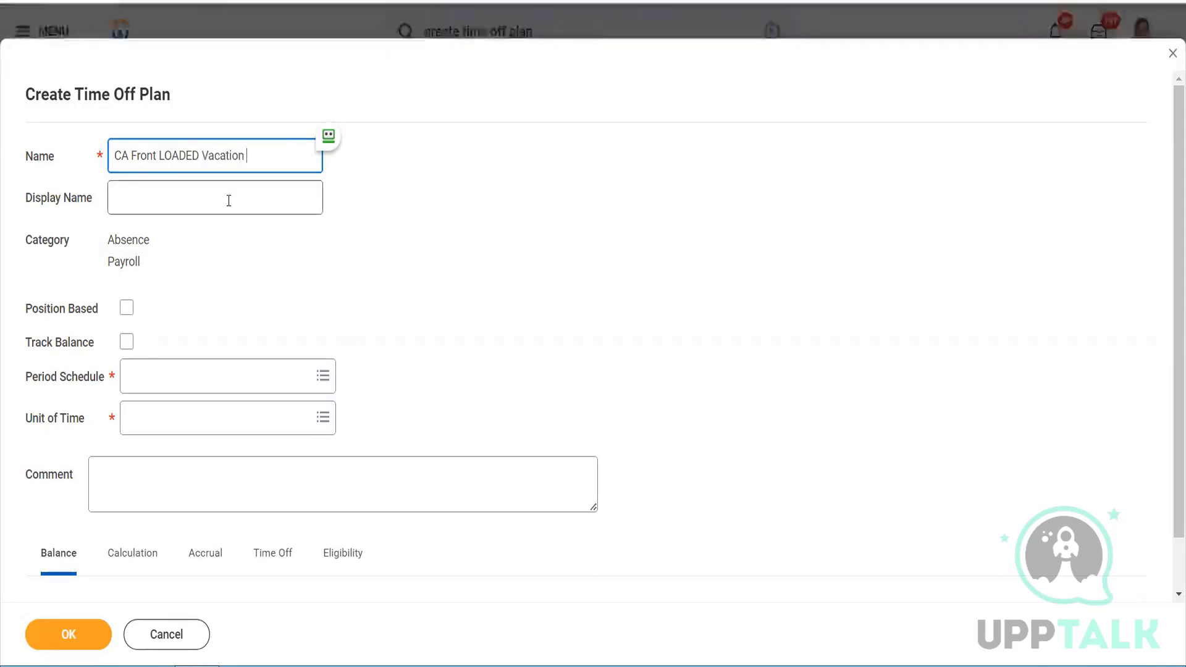
{"action": "left_click", "coordinate": [229, 199]}
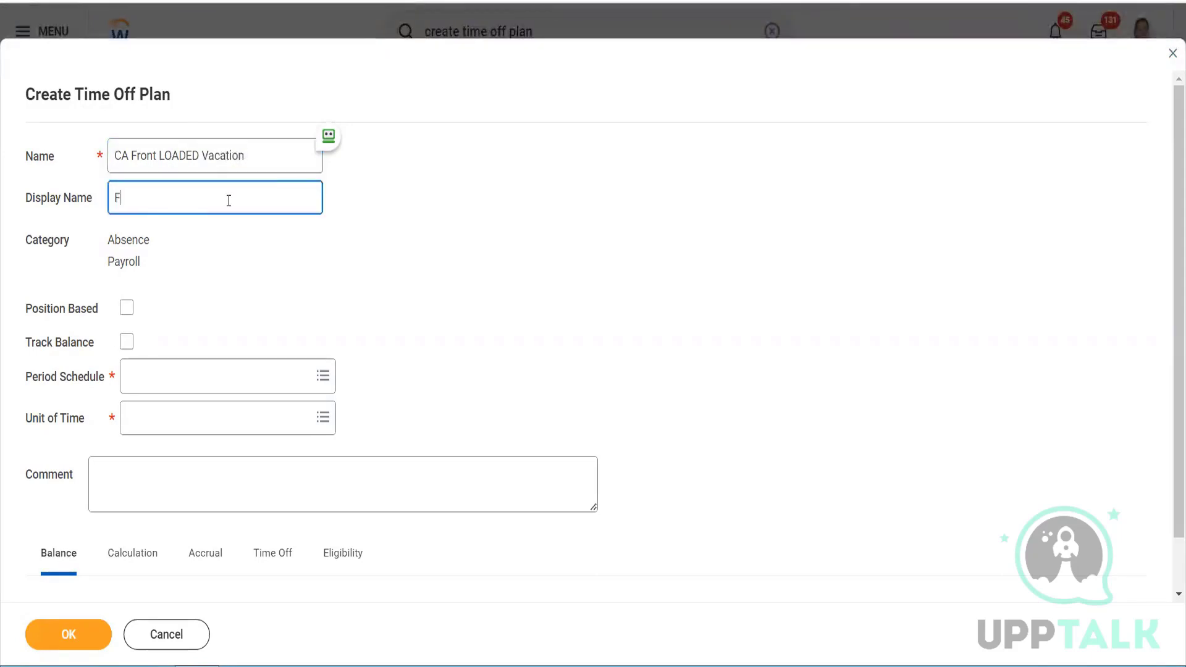
{"action": "type", "text": "Vacation"}
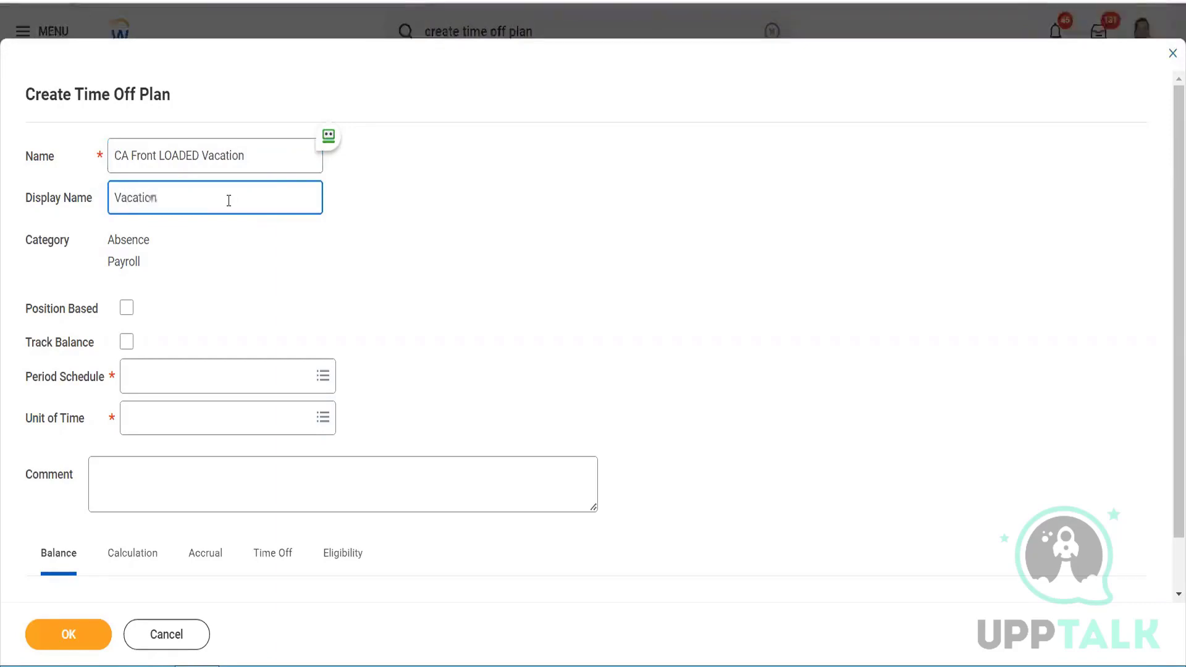
{"action": "type", "text": " CA"}
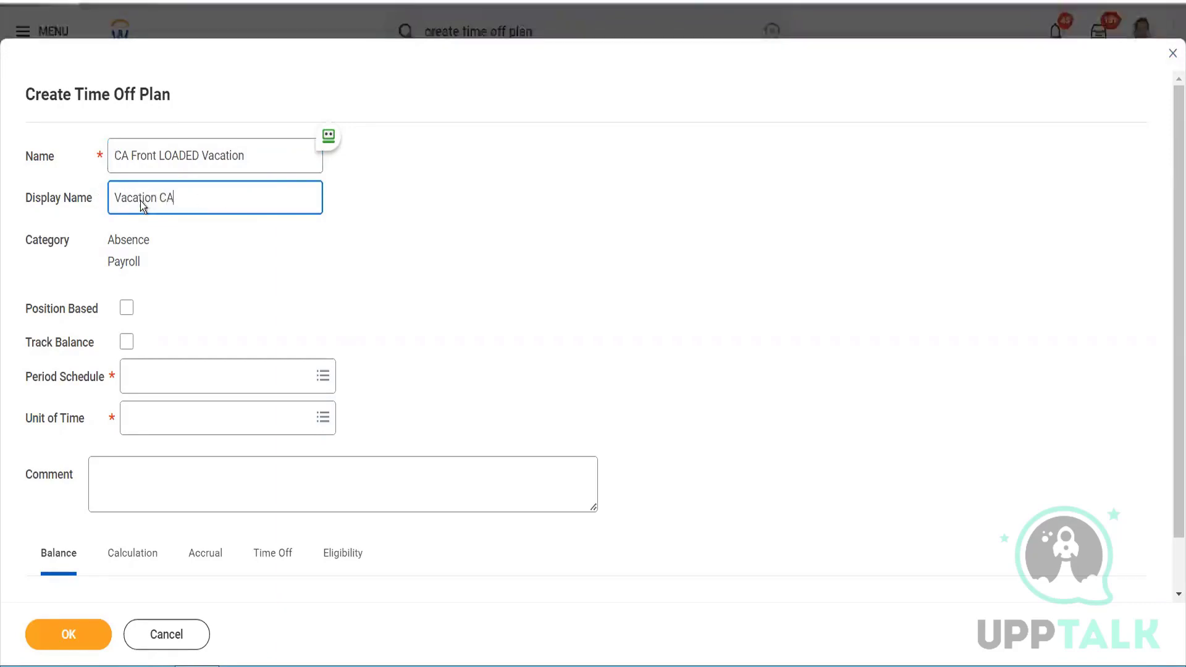
- Enable balance tracking and set the balance period to YTD - Current Calendar Year (based on Period End Date)
{"action": "left_click", "coordinate": [126, 342]}
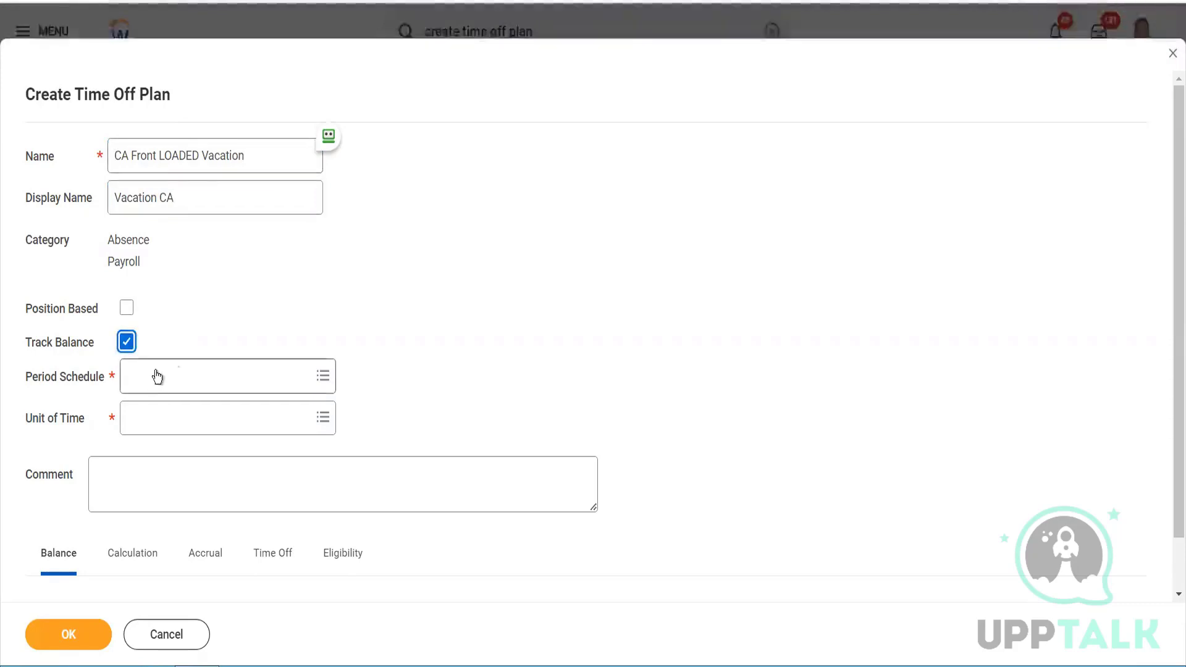
{"action": "left_click", "coordinate": [187, 374]}
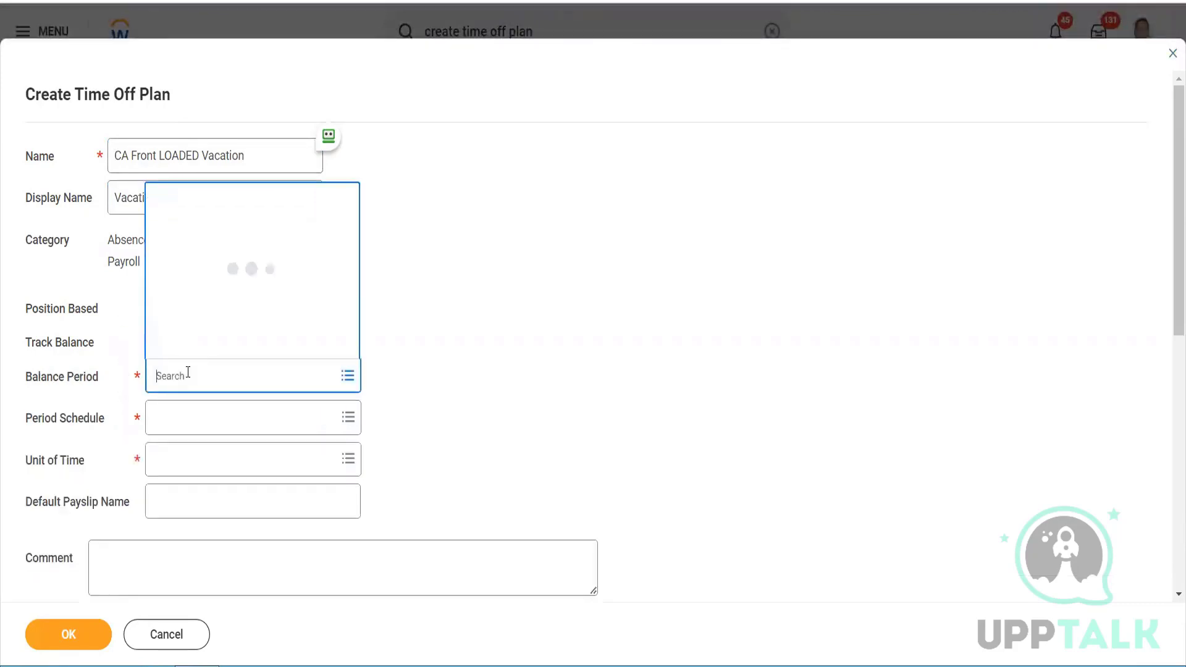
{"action": "type", "text": "YTD Current Calendar Year"}
{"action": "key", "text": "Return"}
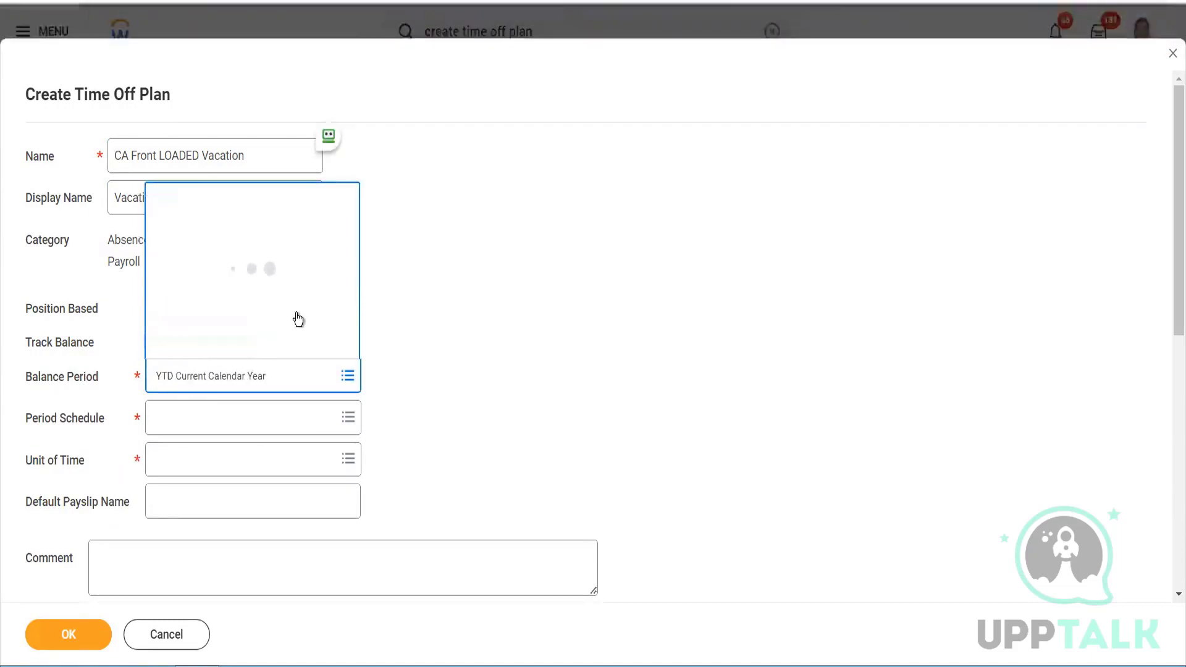
{"action": "scroll", "coordinate": [276, 310], "scroll_direction": "down", "scroll_amount": 5}
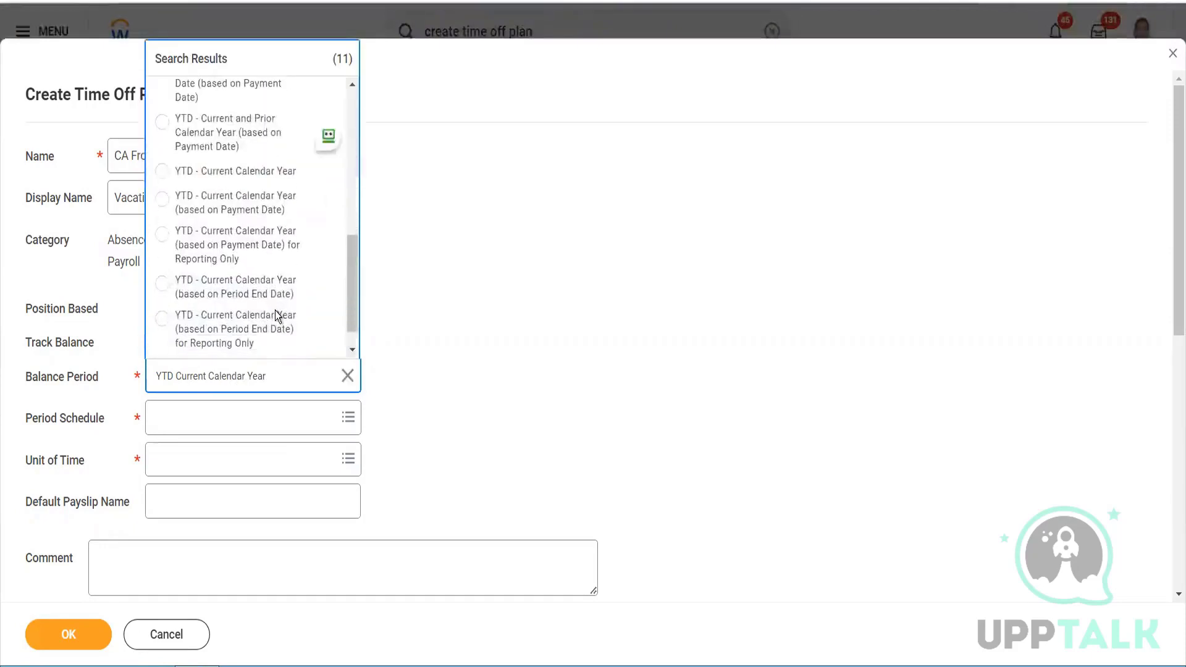
{"action": "left_click", "coordinate": [258, 300]}
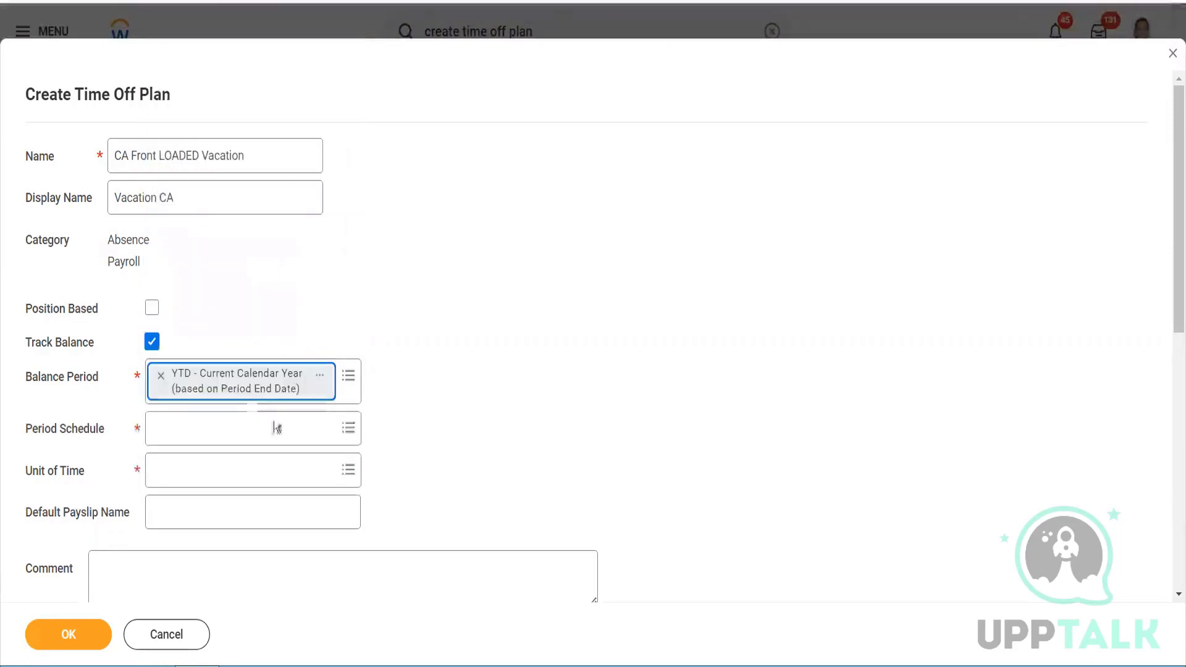
- Set the plan's period schedule to Monthly and its unit of time to Days
{"action": "left_click", "coordinate": [250, 431]}
{"action": "type", "text": "mon"}
{"action": "key", "text": "Return"}
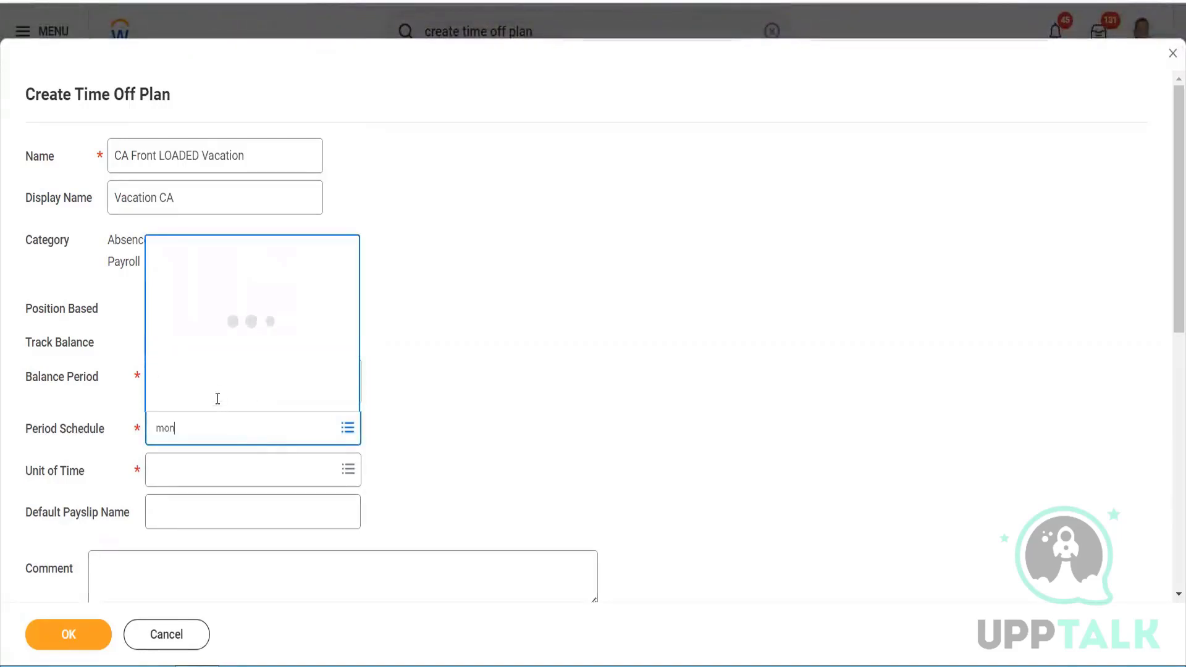
{"action": "left_click", "coordinate": [210, 315]}
{"action": "left_click", "coordinate": [235, 468]}
{"action": "type", "text": "days"}
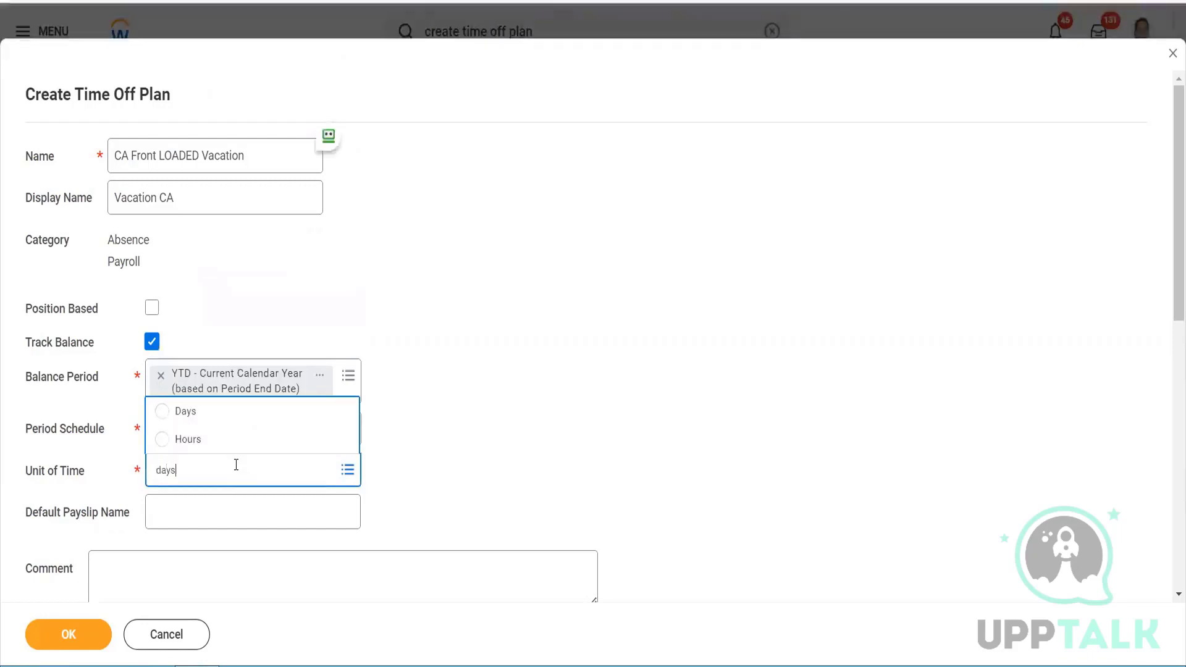
{"action": "key", "text": "Return"}
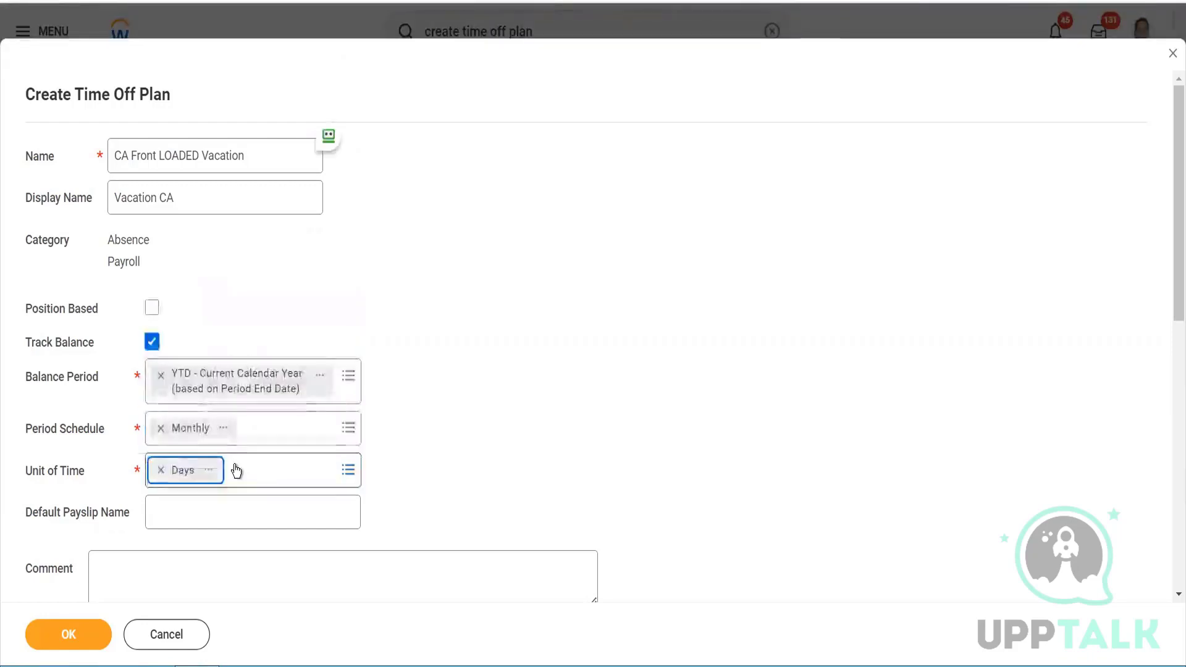
- Set the time off plan's effective date to 2017-01-01
{"action": "scroll", "coordinate": [236, 470], "scroll_direction": "down", "scroll_amount": 6}
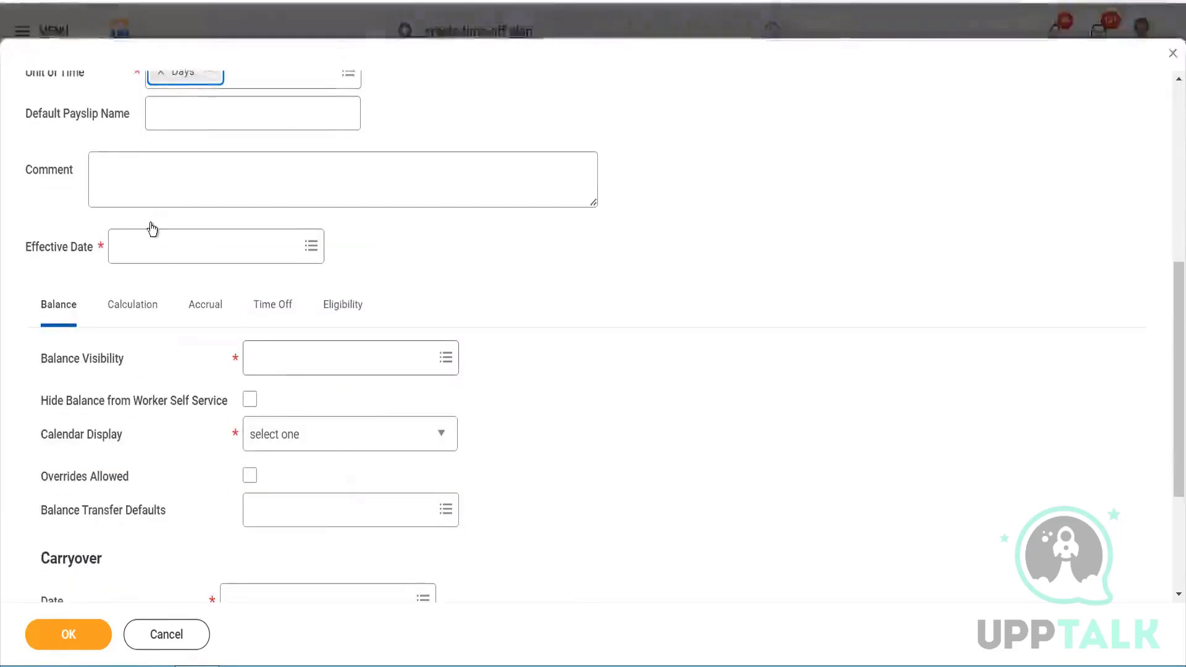
{"action": "left_click", "coordinate": [152, 248]}
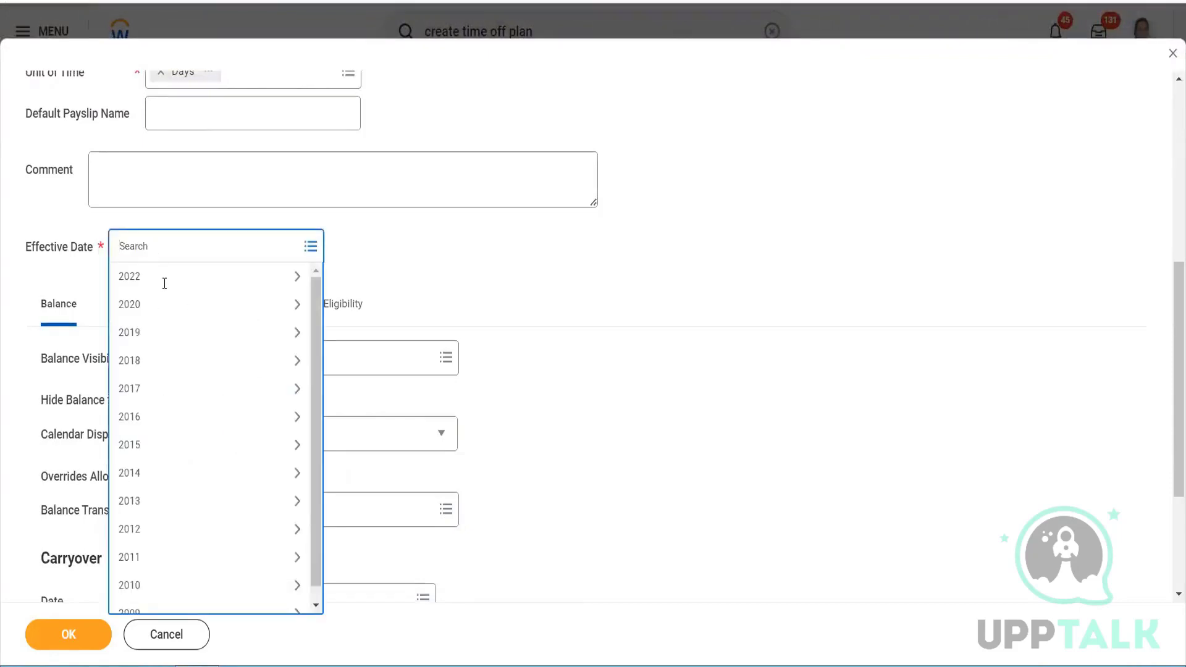
{"action": "left_click", "coordinate": [162, 286]}
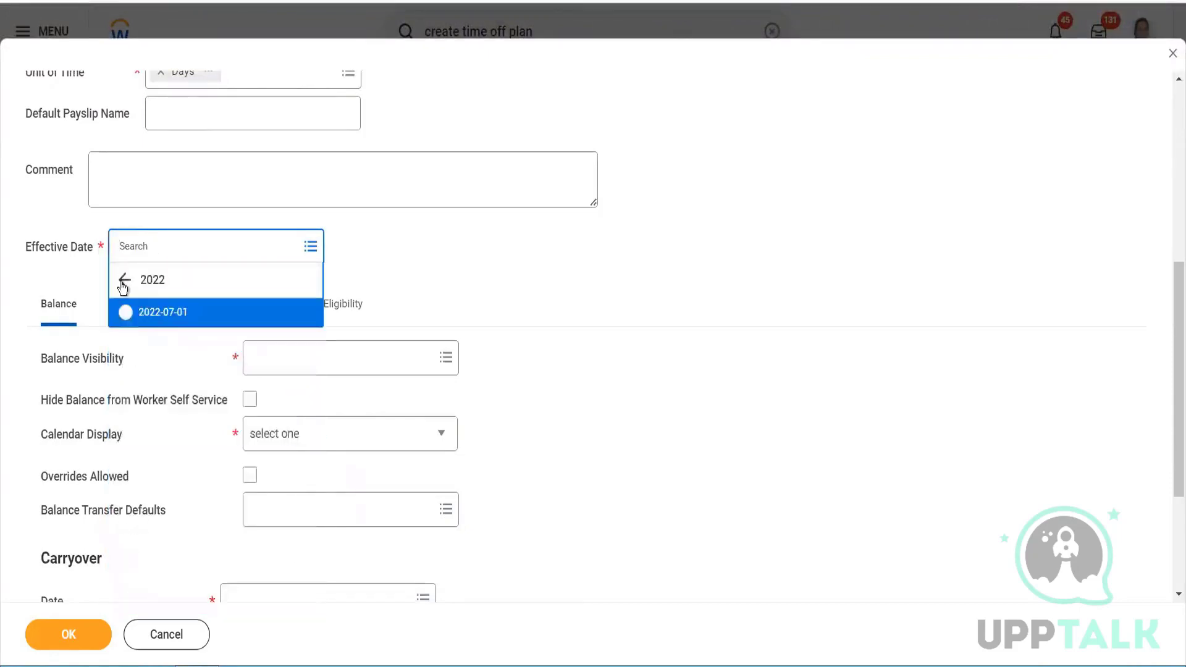
{"action": "left_click", "coordinate": [123, 286]}
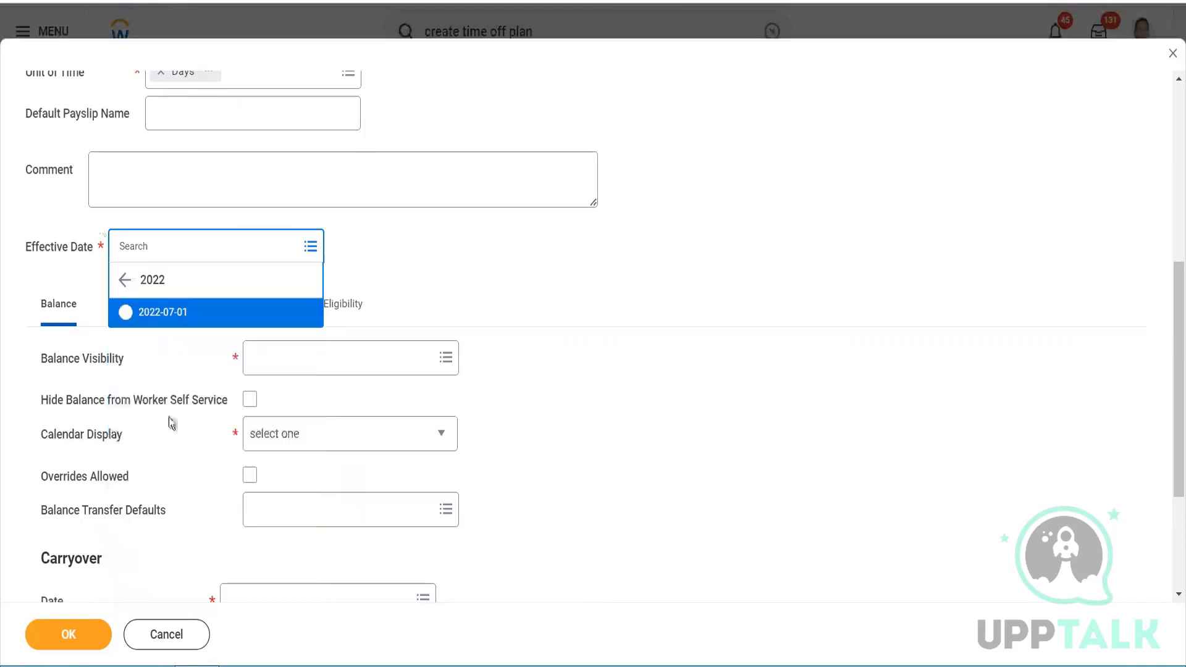
{"action": "left_click", "coordinate": [125, 279]}
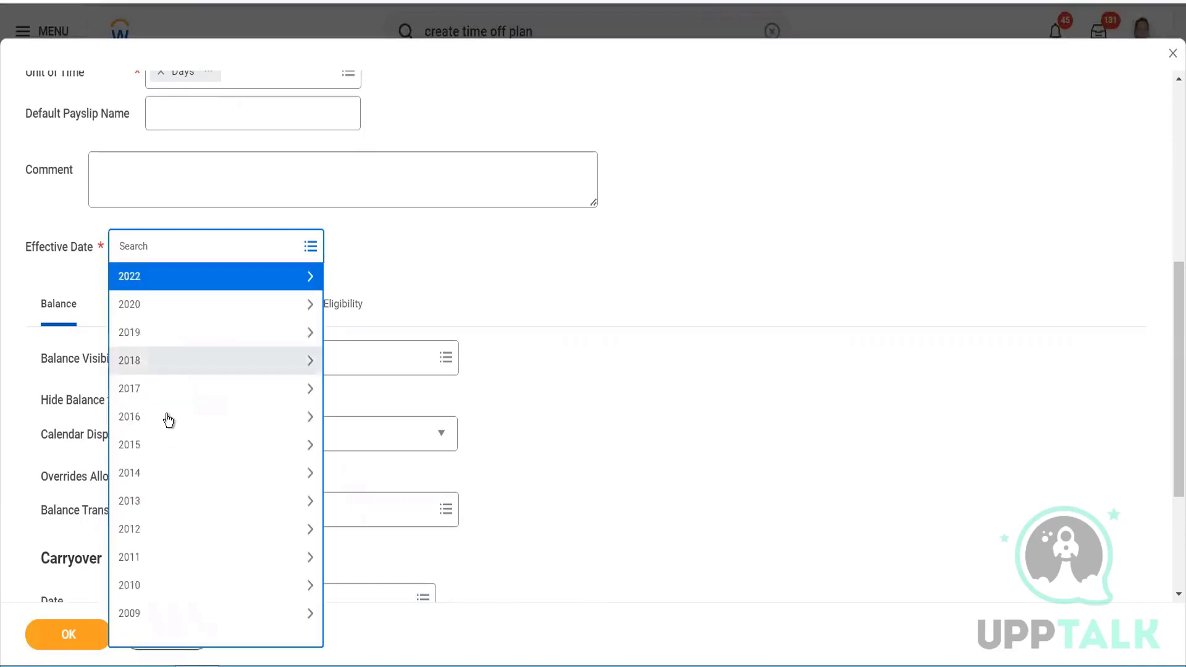
{"action": "left_click", "coordinate": [171, 388]}
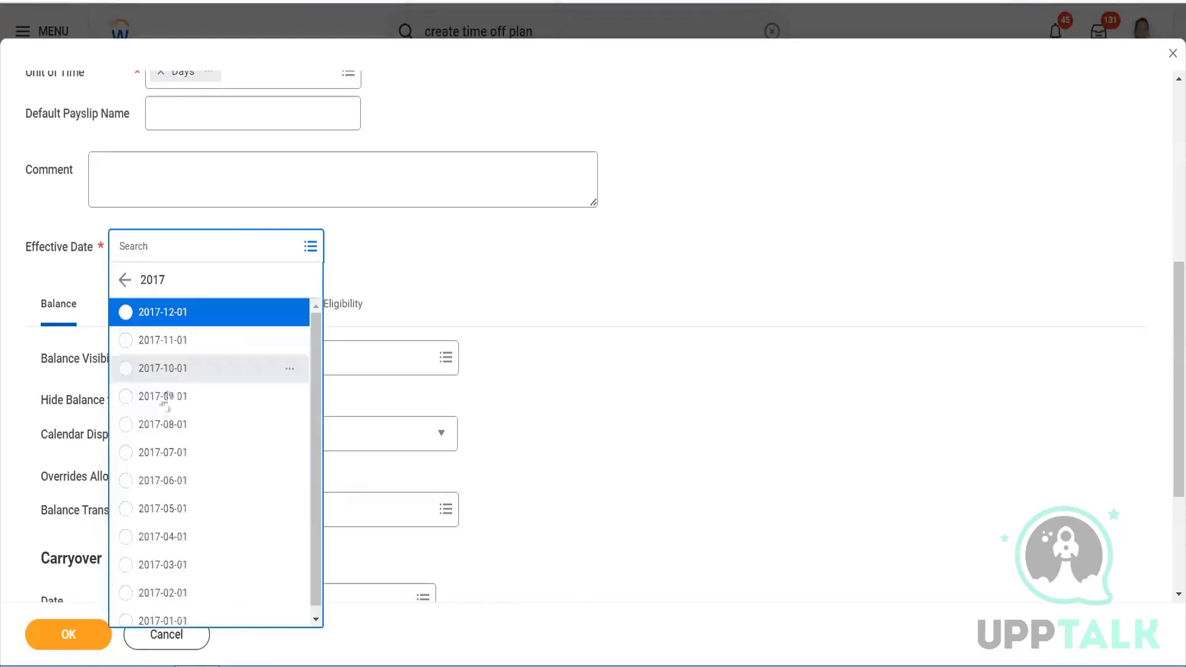
{"action": "left_click", "coordinate": [149, 614]}
- Configure the balance settings with visibility Eligible in period (based on As of Date), calendar display Plan and overrides allowed
{"action": "left_click", "coordinate": [371, 348]}
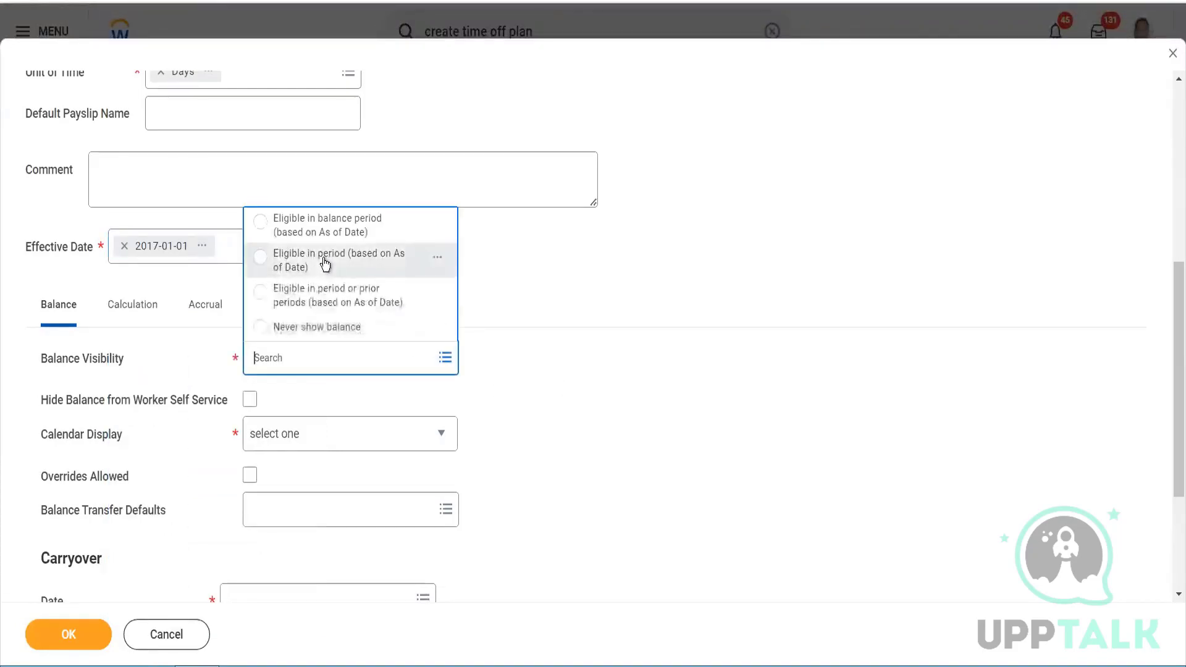
{"action": "left_click", "coordinate": [269, 443]}
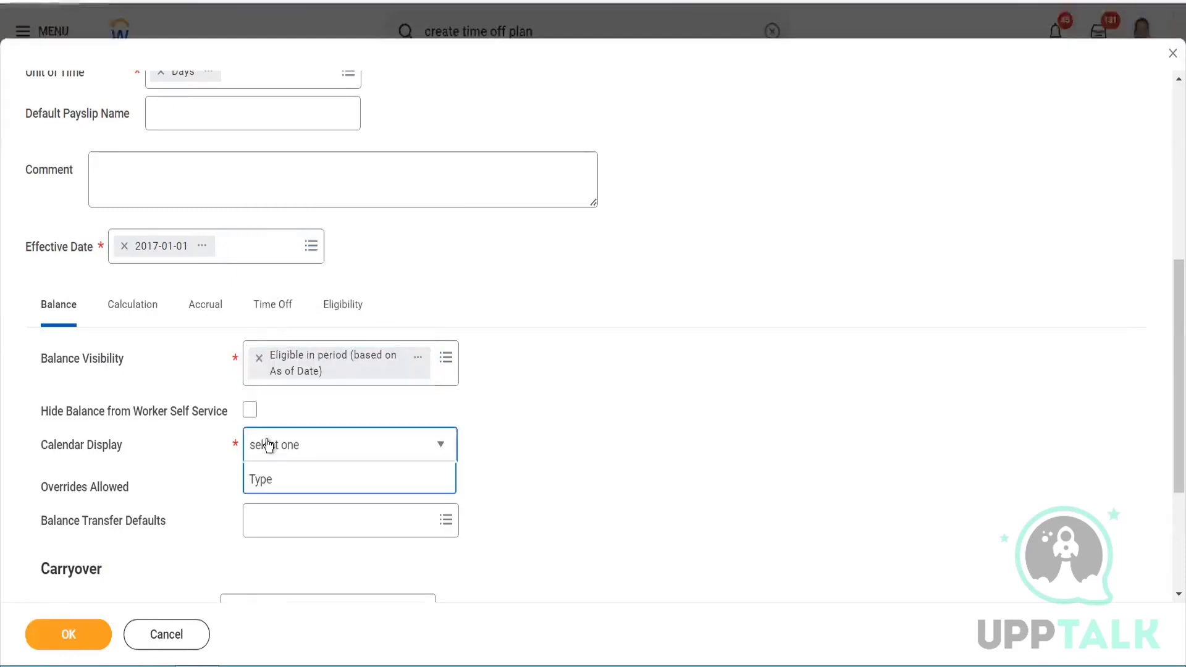
{"action": "left_click", "coordinate": [268, 535]}
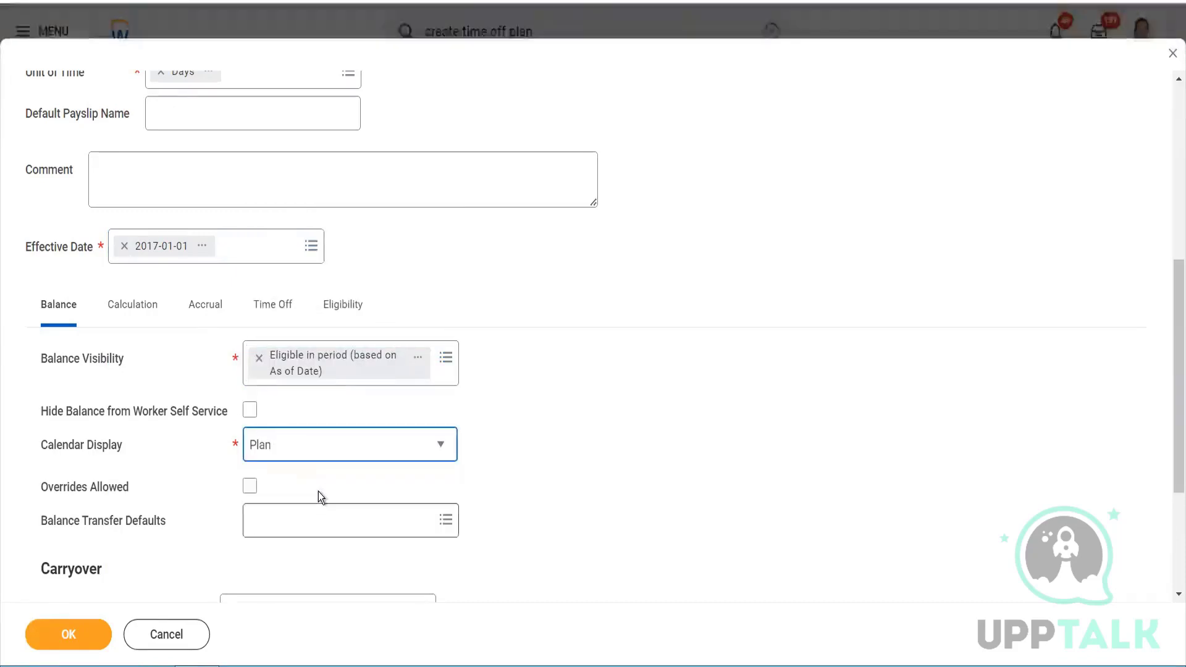
{"action": "left_click", "coordinate": [248, 487]}
- Set the carryover date to First Period of Balance Period Start Date
{"action": "scroll", "coordinate": [260, 457], "scroll_direction": "down", "scroll_amount": 3}
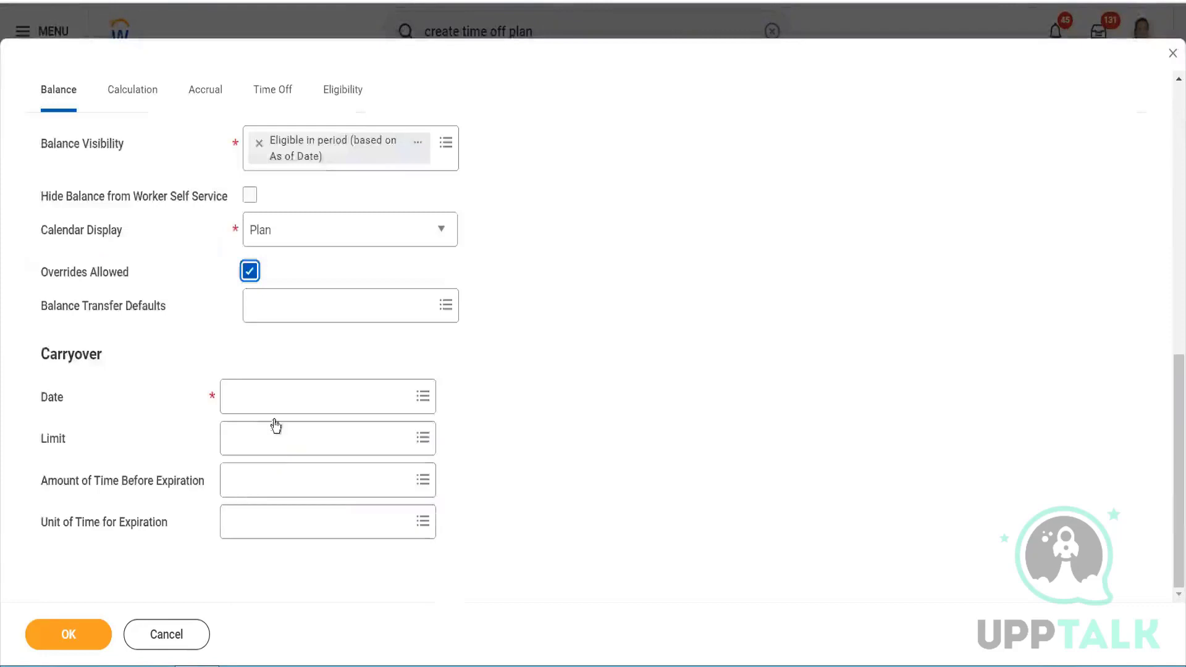
{"action": "left_click", "coordinate": [273, 410]}
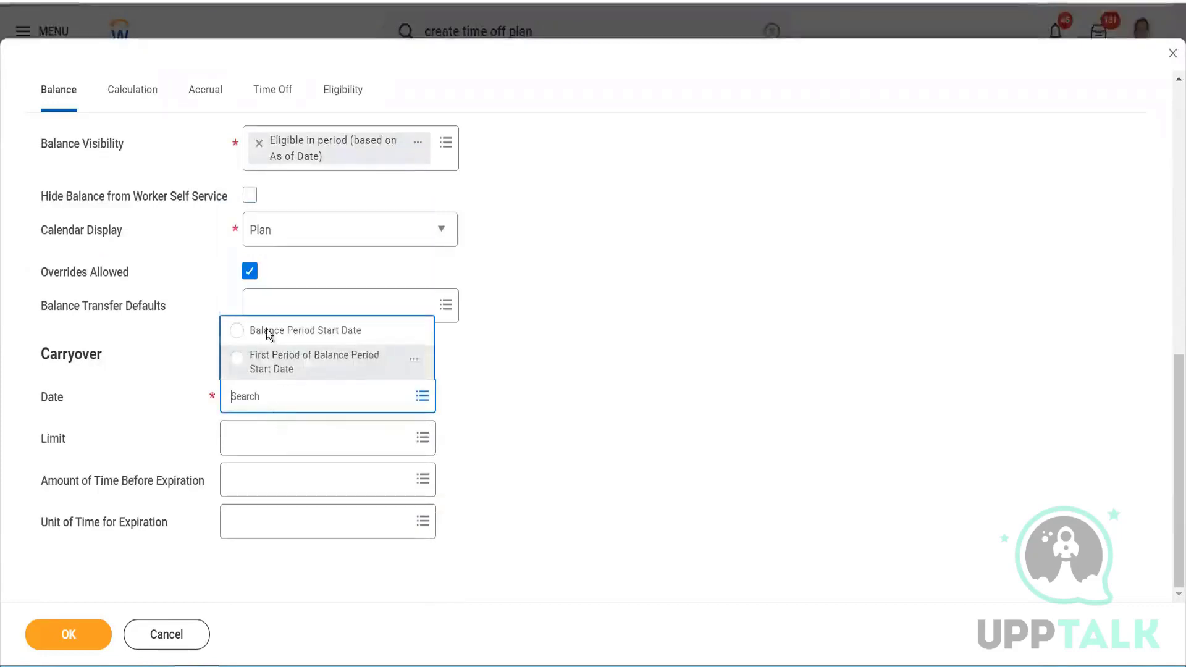
{"action": "left_click", "coordinate": [264, 354]}
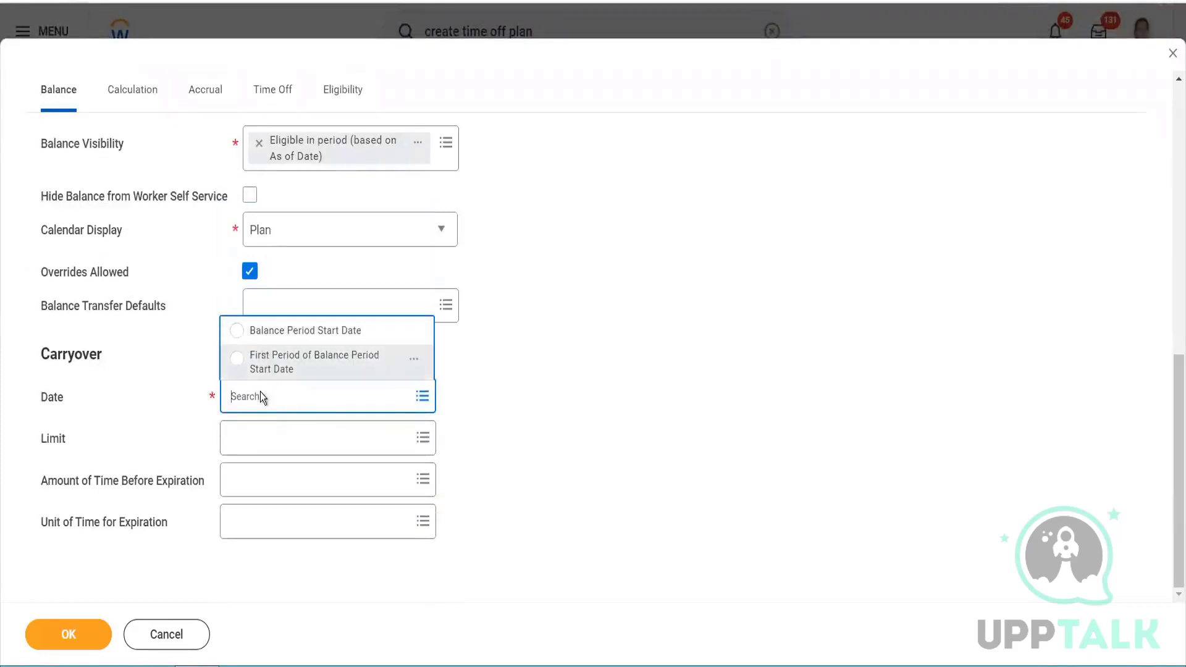
- Set the plan's carryover limit to 40
{"action": "left_click", "coordinate": [250, 447]}
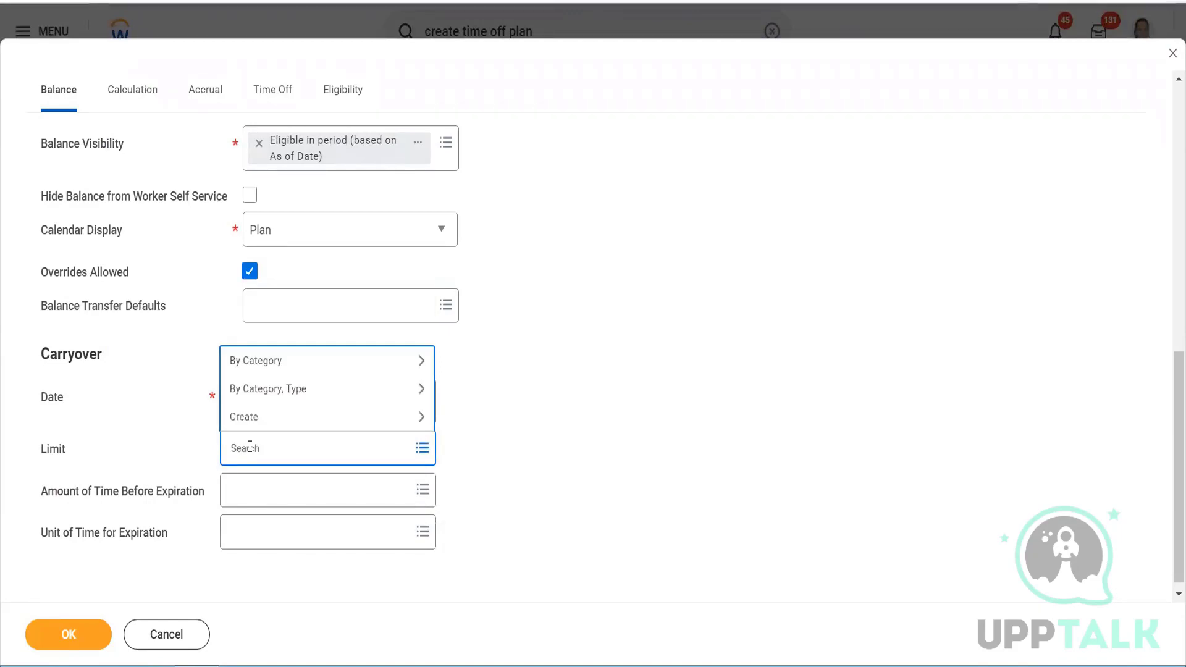
{"action": "type", "text": "40"}
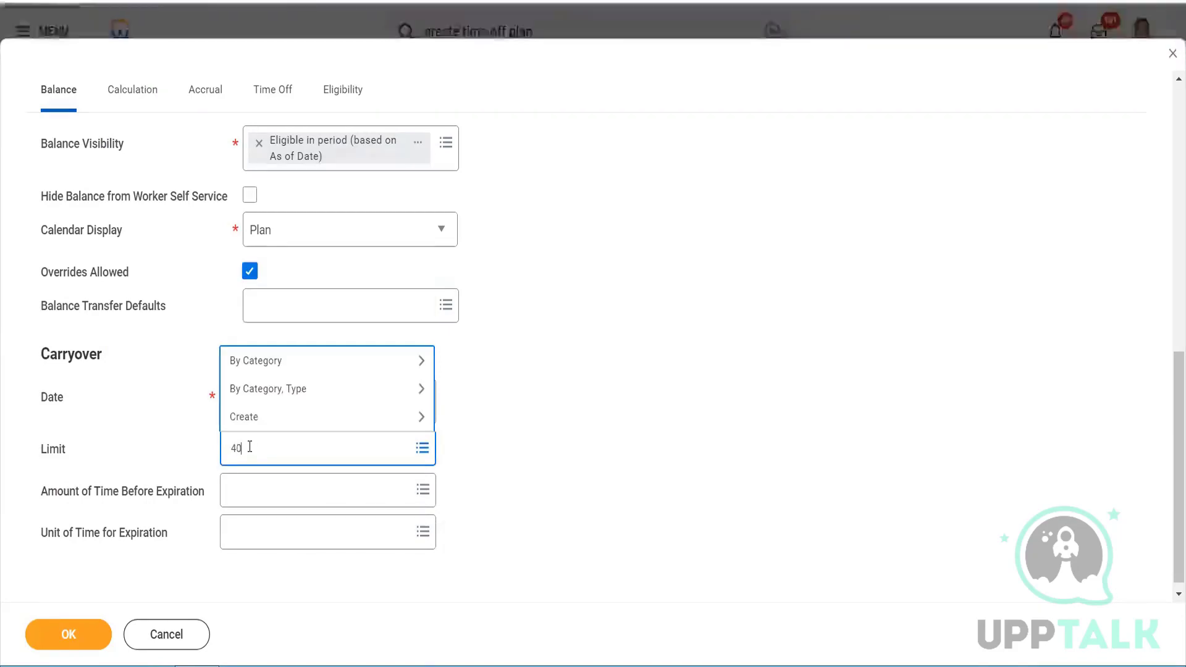
{"action": "key", "text": "Return"}
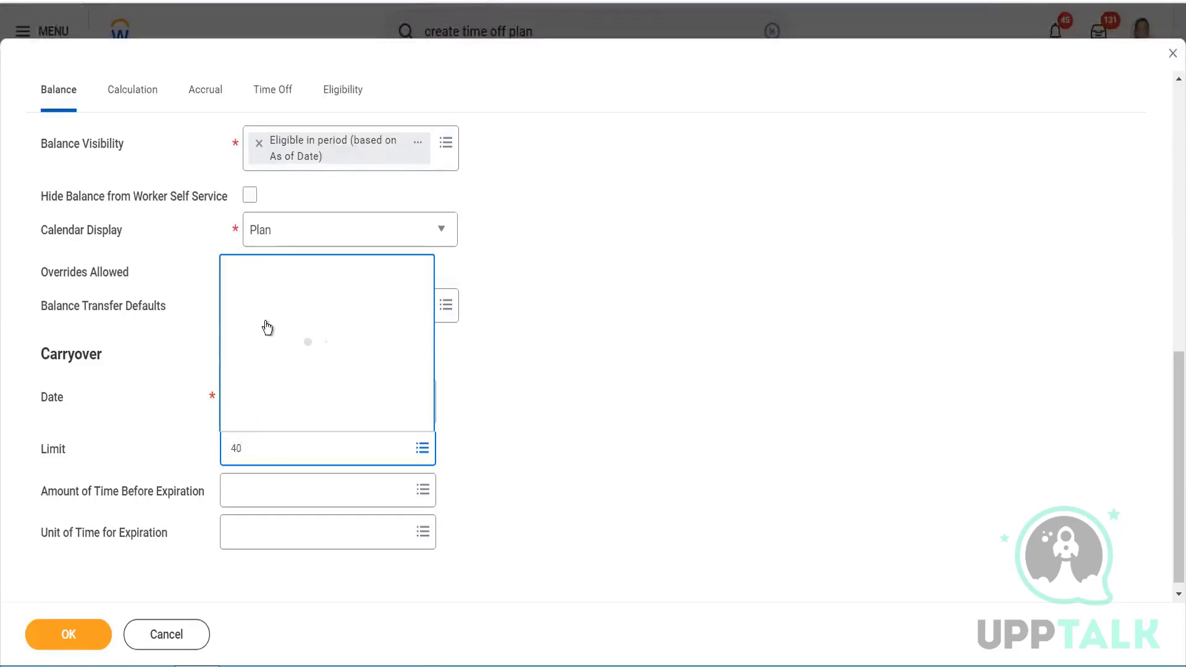
{"action": "left_click", "coordinate": [291, 103]}
- Set the carryover expiration to an amount of time of 7 with Months as its unit of time
{"action": "left_click", "coordinate": [244, 500]}
{"action": "type", "text": "7"}
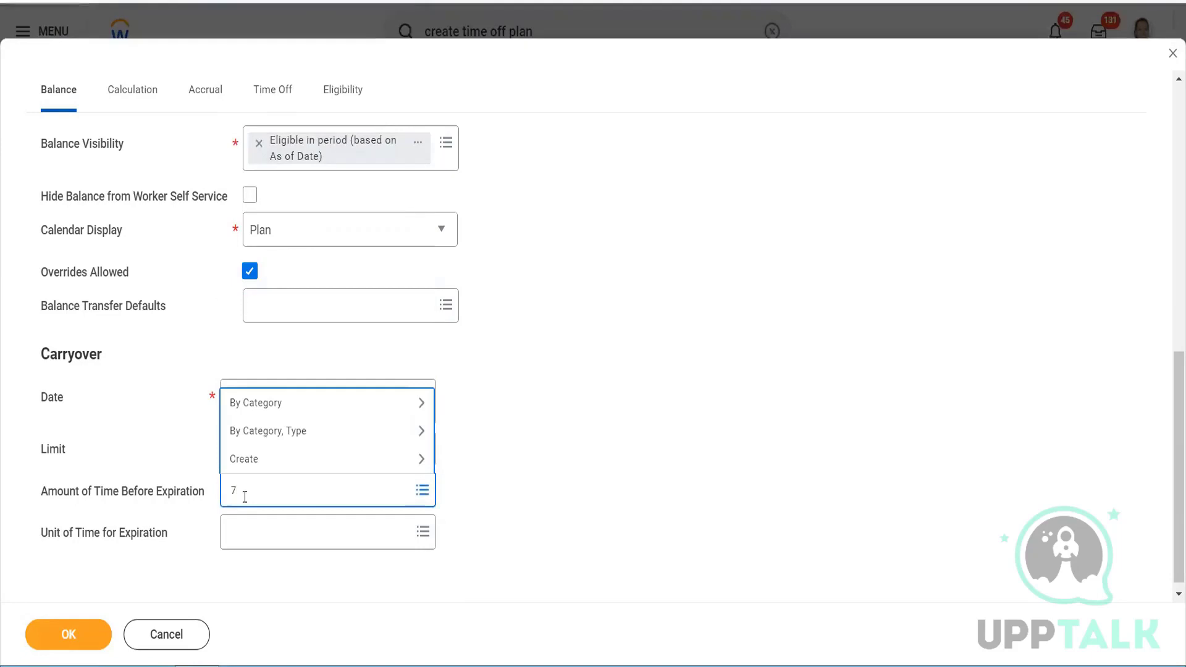
{"action": "key", "text": "Return"}
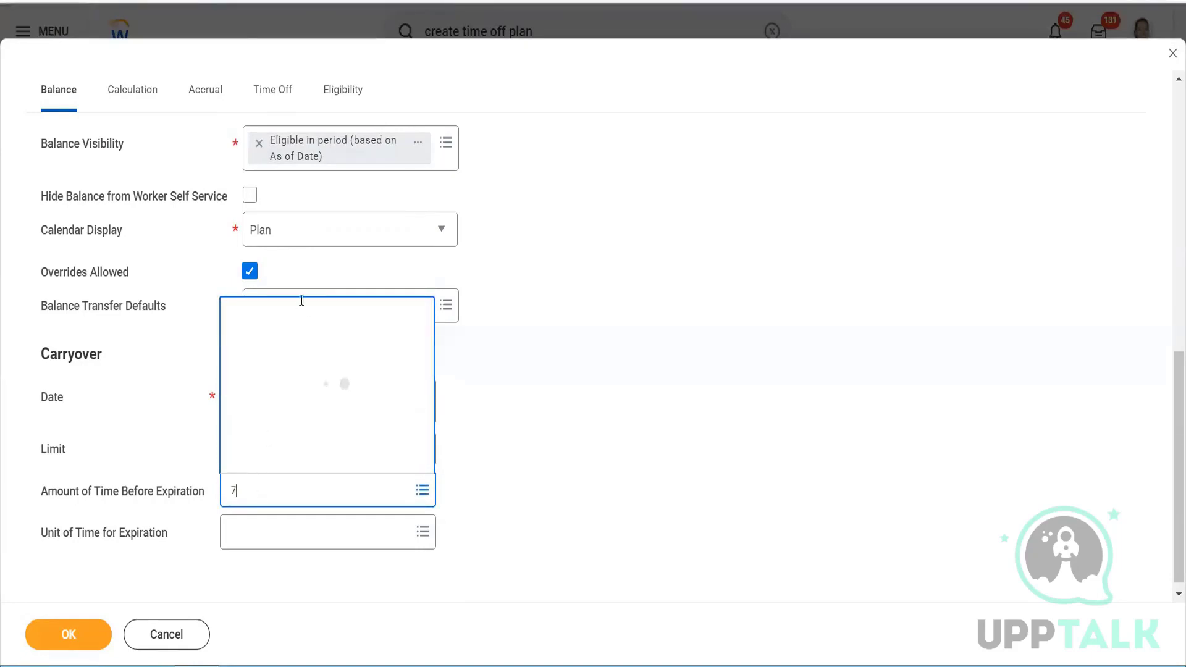
{"action": "left_click", "coordinate": [255, 403]}
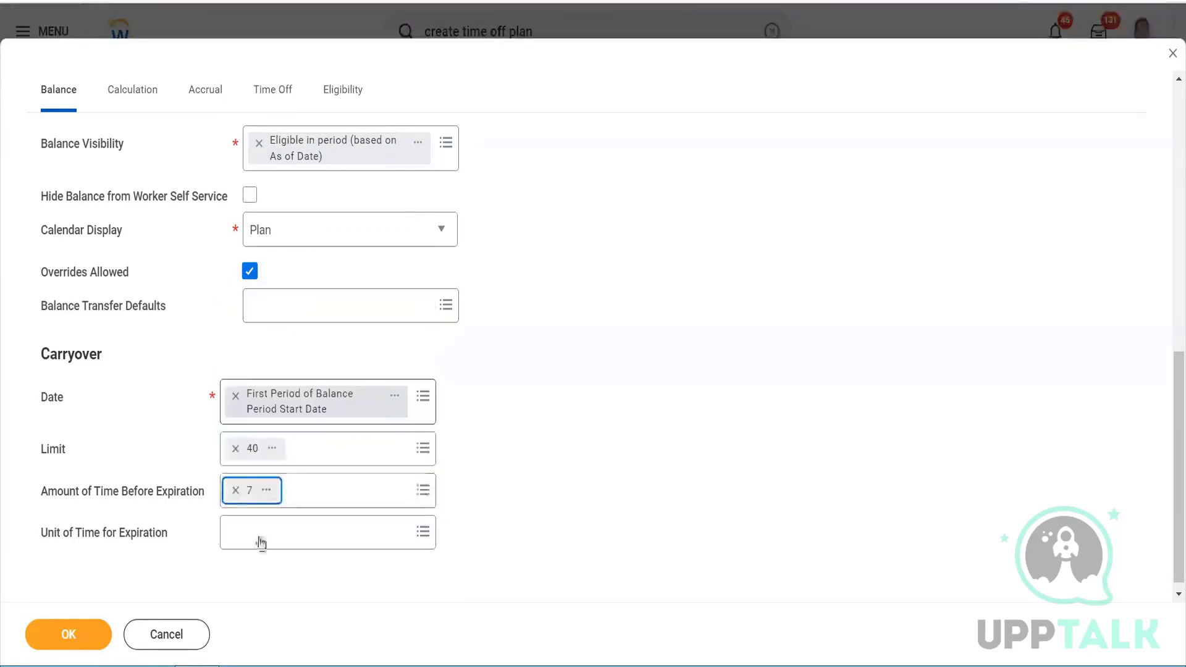
{"action": "left_click", "coordinate": [262, 539]}
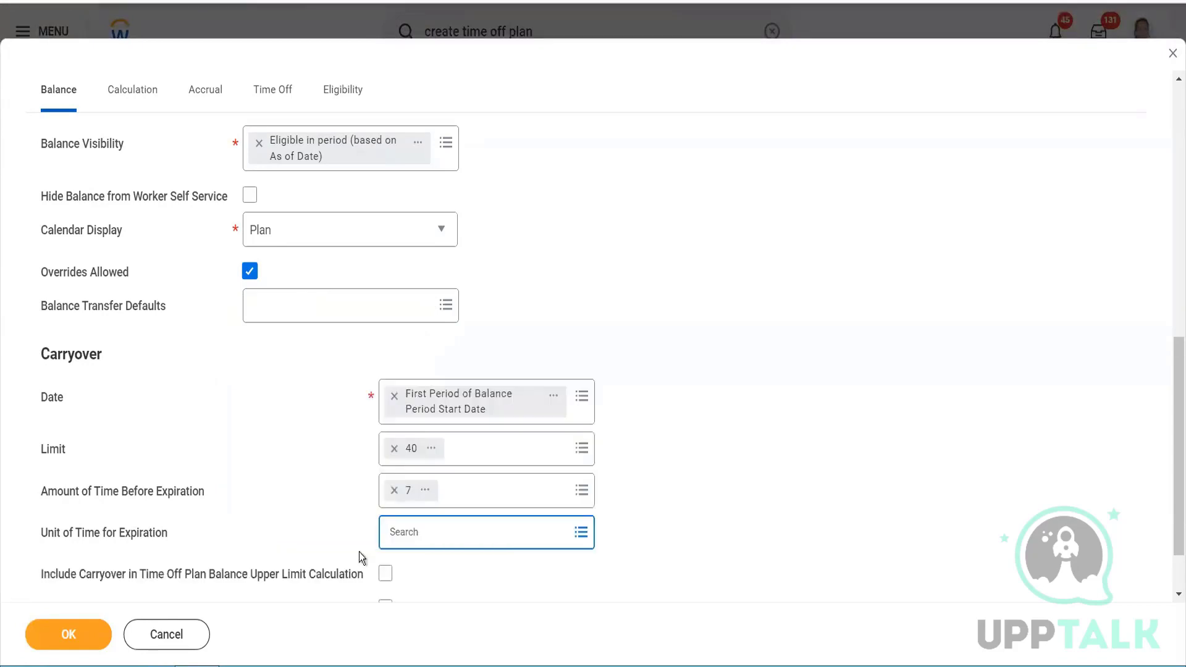
{"action": "left_click", "coordinate": [417, 539]}
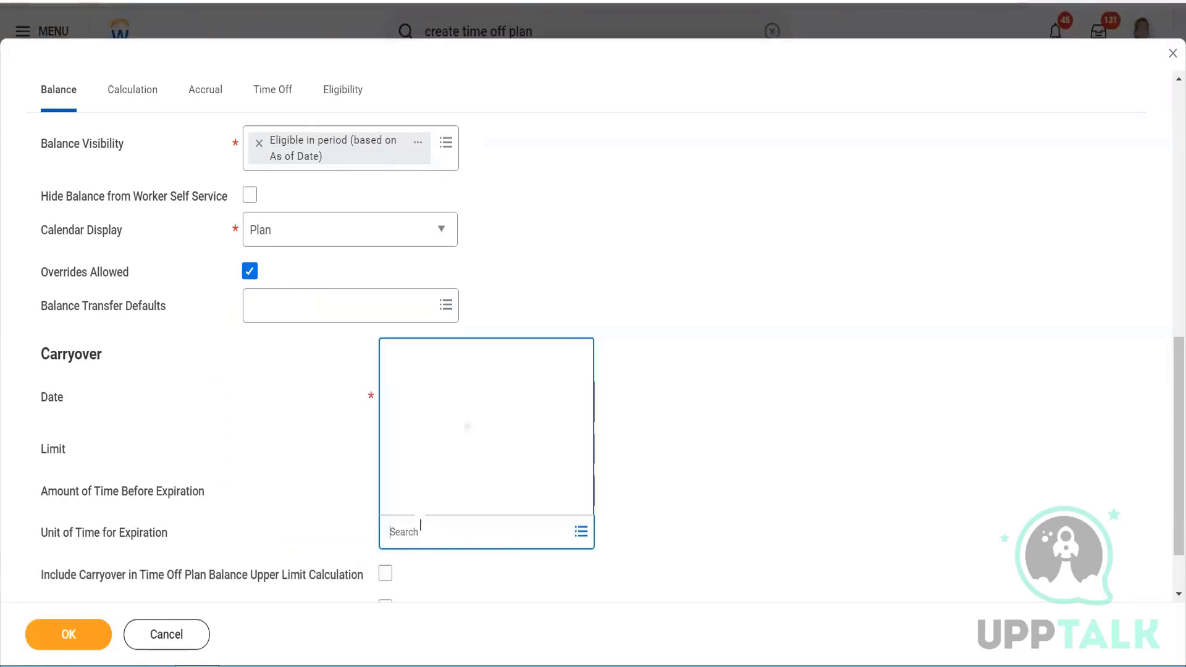
{"action": "left_click", "coordinate": [420, 498]}
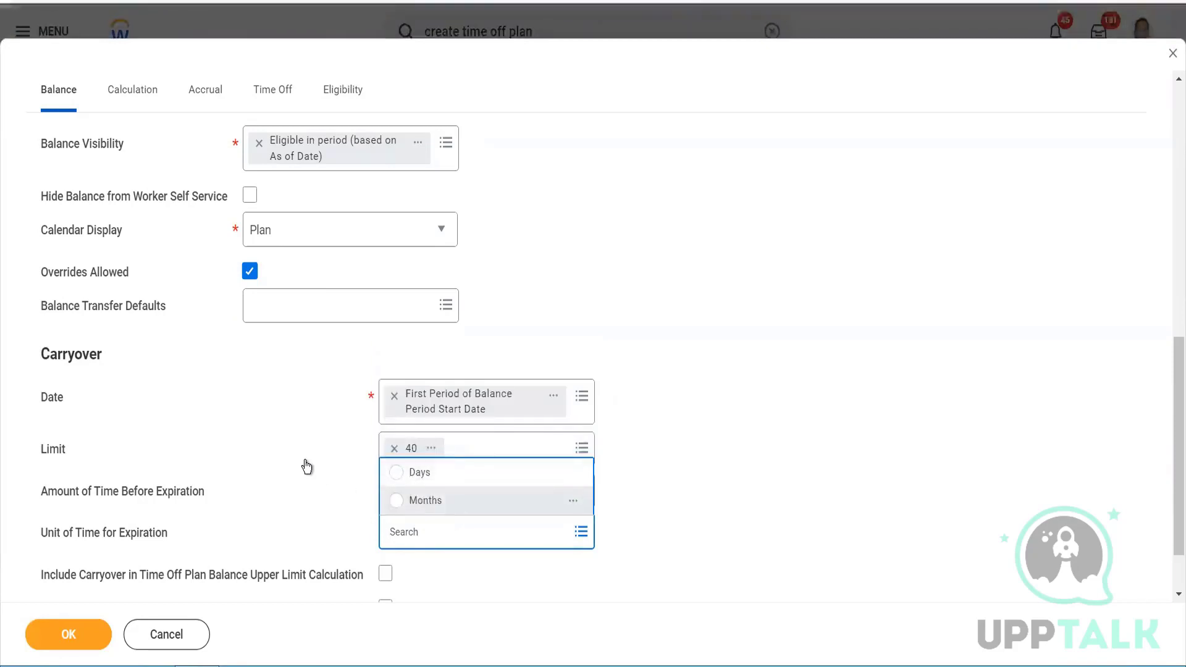
- Set the accrual frequency method for the time off plan to End of Period in the calculation settings
{"action": "scroll", "coordinate": [305, 461], "scroll_direction": "up", "scroll_amount": 10}
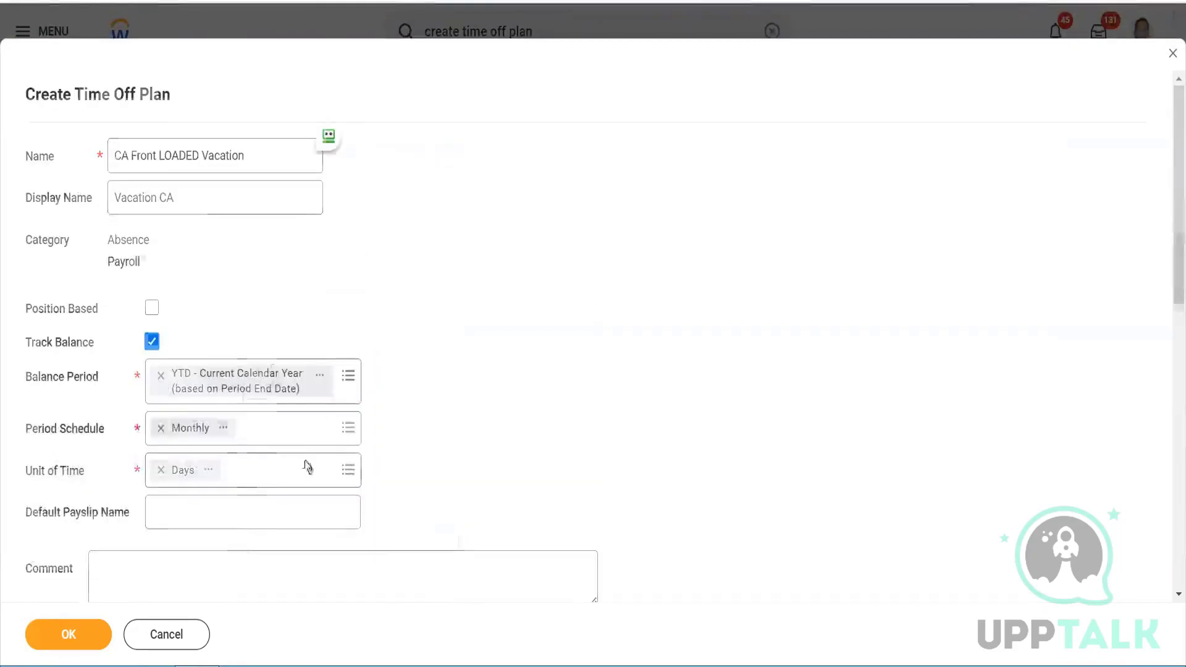
{"action": "scroll", "coordinate": [305, 461], "scroll_direction": "down", "scroll_amount": 8}
{"action": "scroll", "coordinate": [305, 461], "scroll_direction": "down", "scroll_amount": 2}
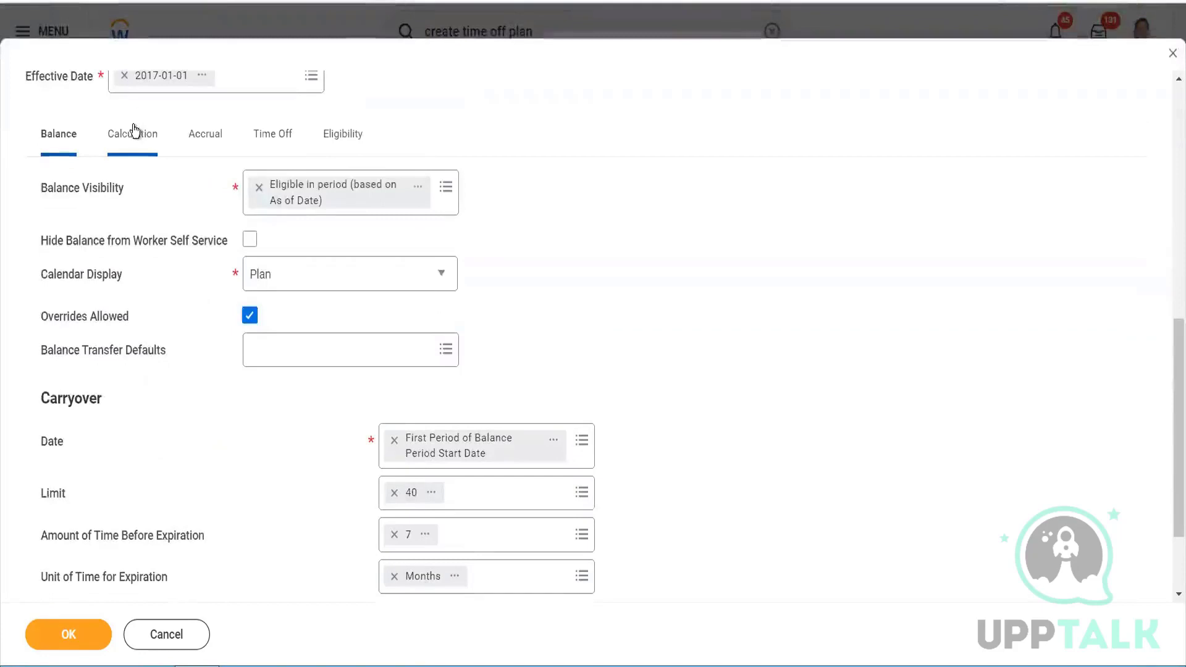
{"action": "left_click", "coordinate": [367, 397]}
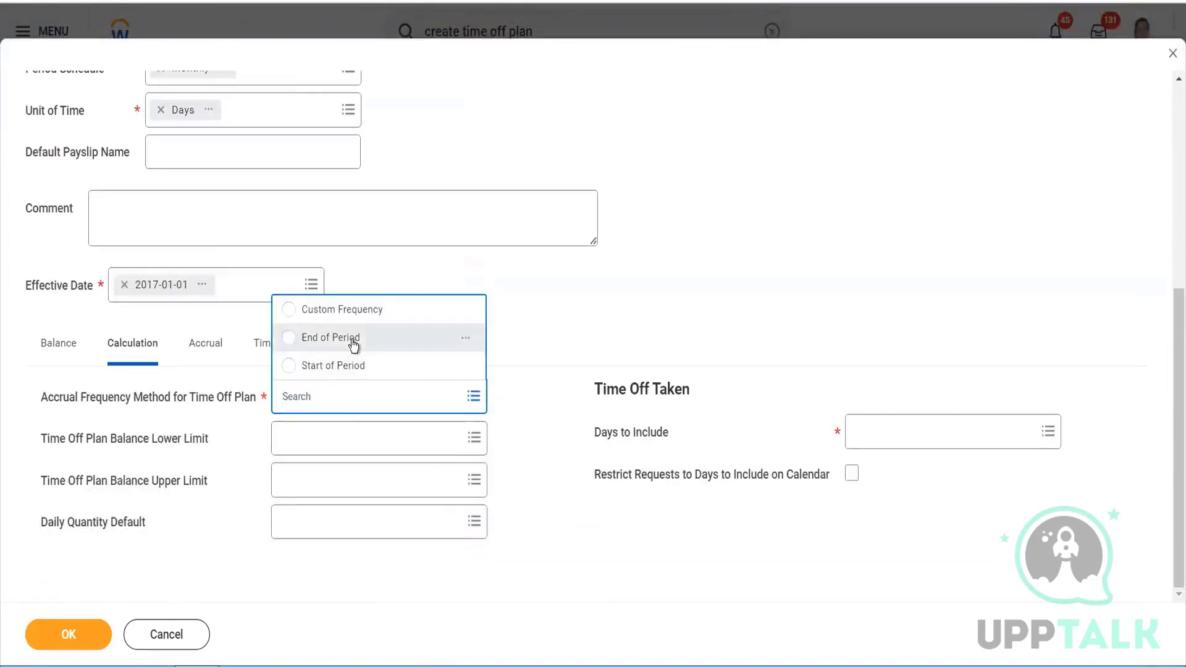
{"action": "left_click", "coordinate": [357, 344]}
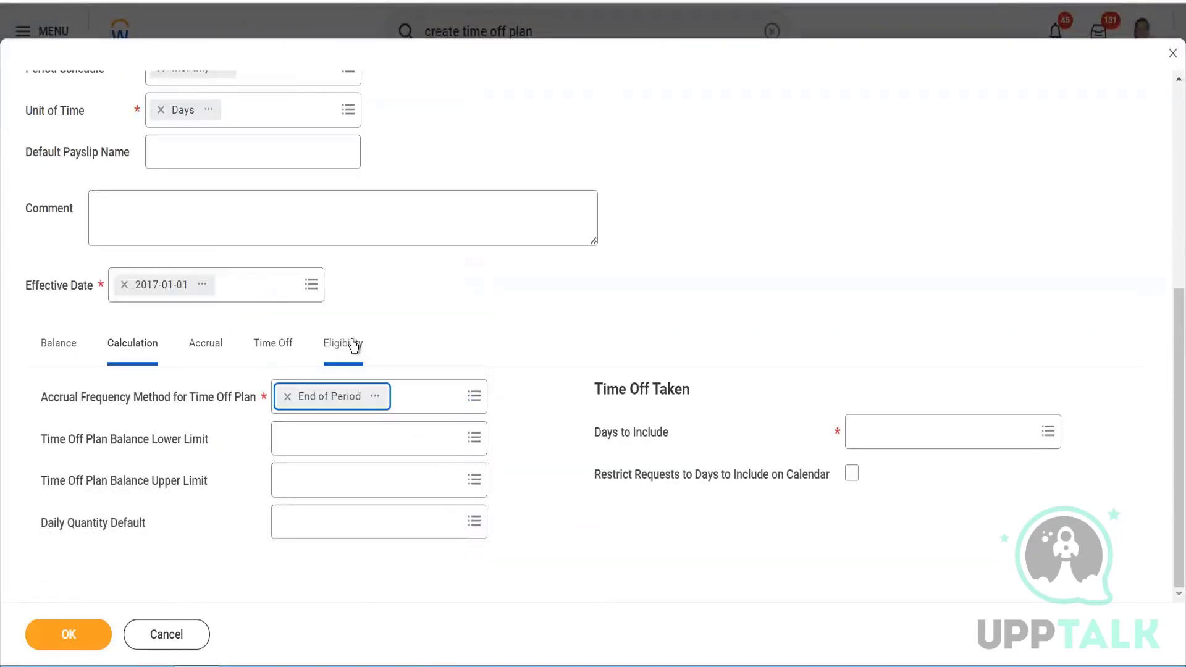
- Set the time off plan's balance lower limit to -10 and its balance upper limit to 60
{"action": "left_click", "coordinate": [344, 444]}
{"action": "type", "text": "-10"}
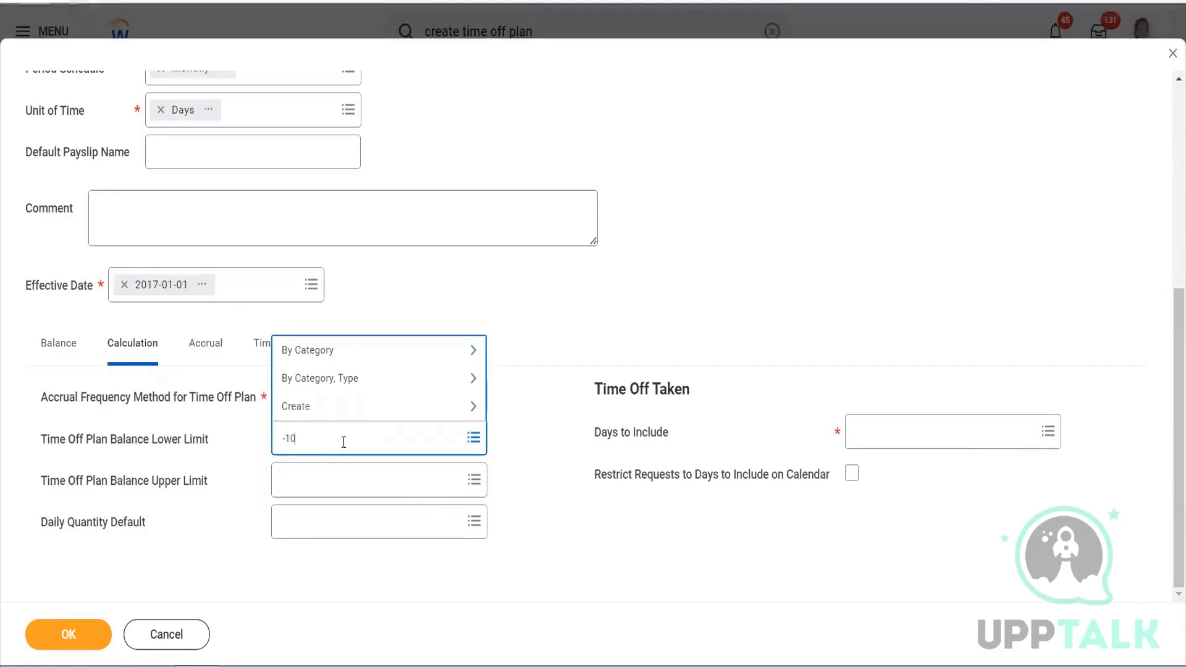
{"action": "key", "text": "Return"}
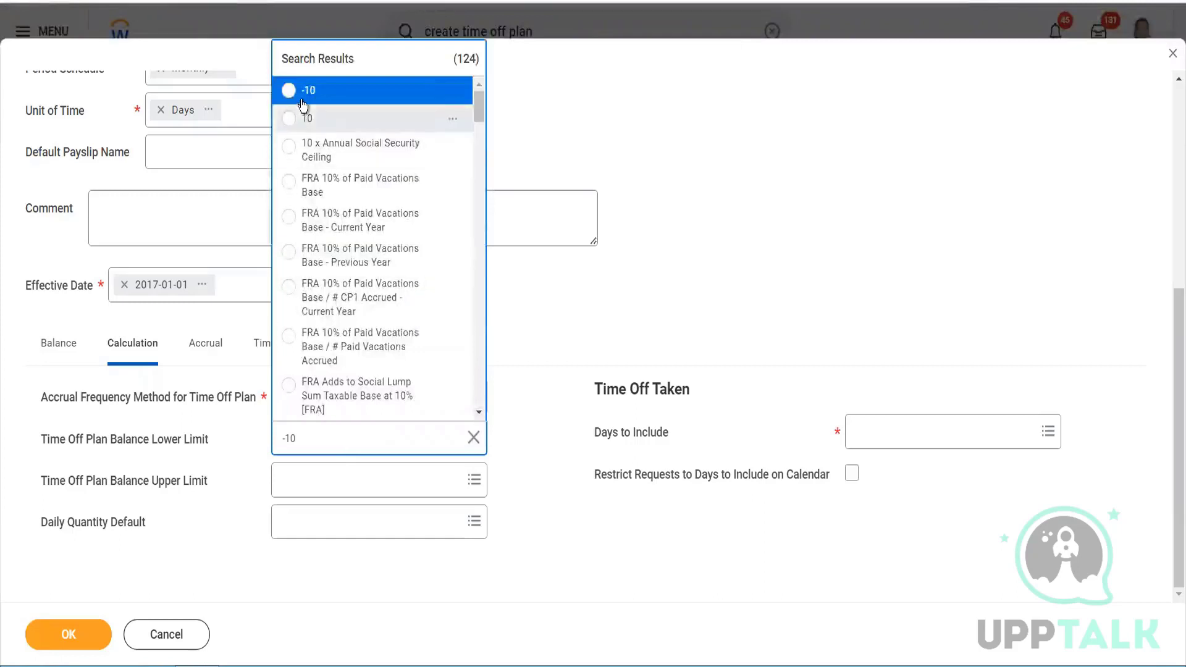
{"action": "key", "text": "Return"}
{"action": "left_click", "coordinate": [332, 484]}
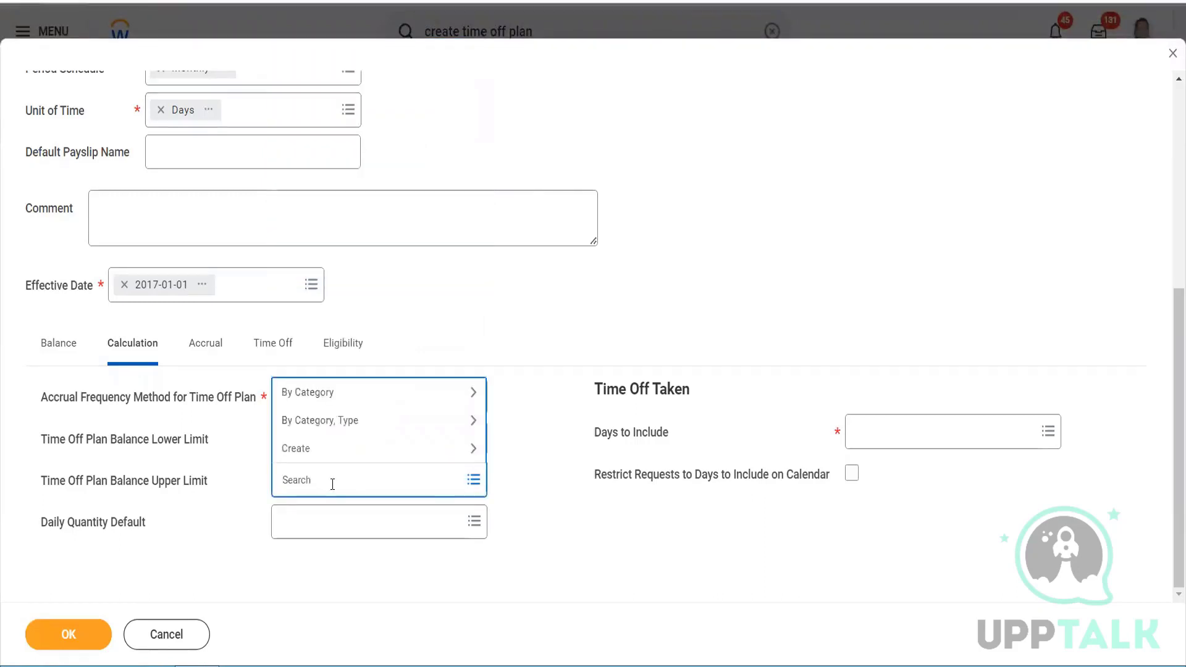
{"action": "type", "text": "60"}
{"action": "key", "text": "Return"}
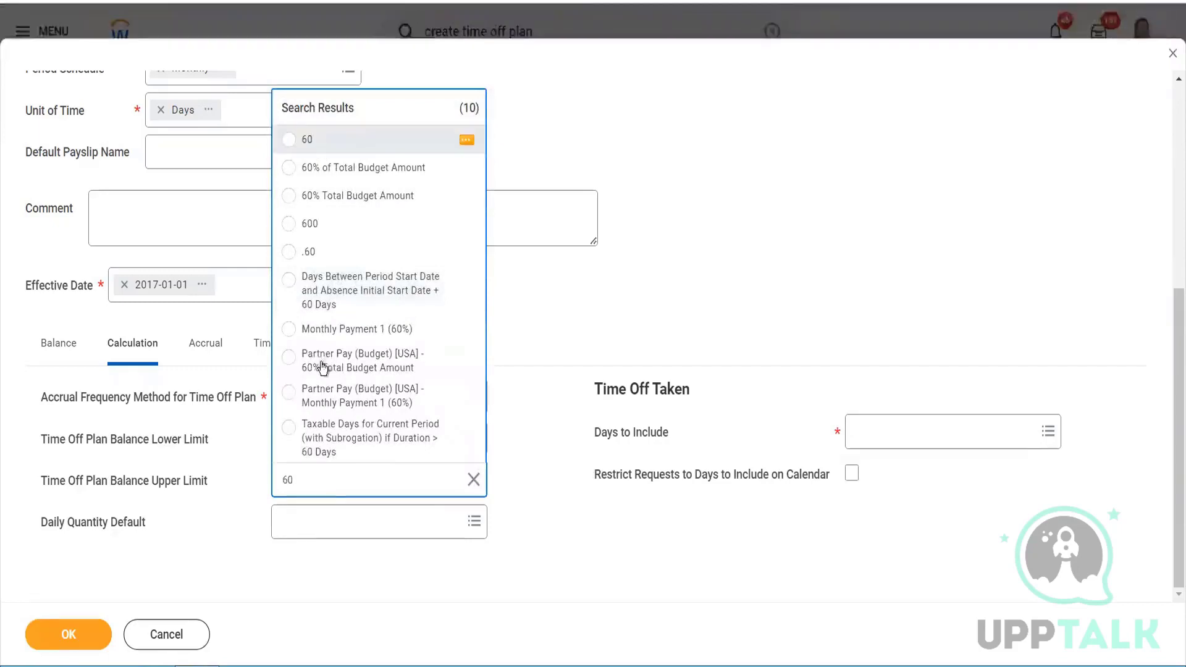
{"action": "key", "text": "Return"}
- Set the plan's daily quantity default to 1
{"action": "left_click", "coordinate": [324, 519]}
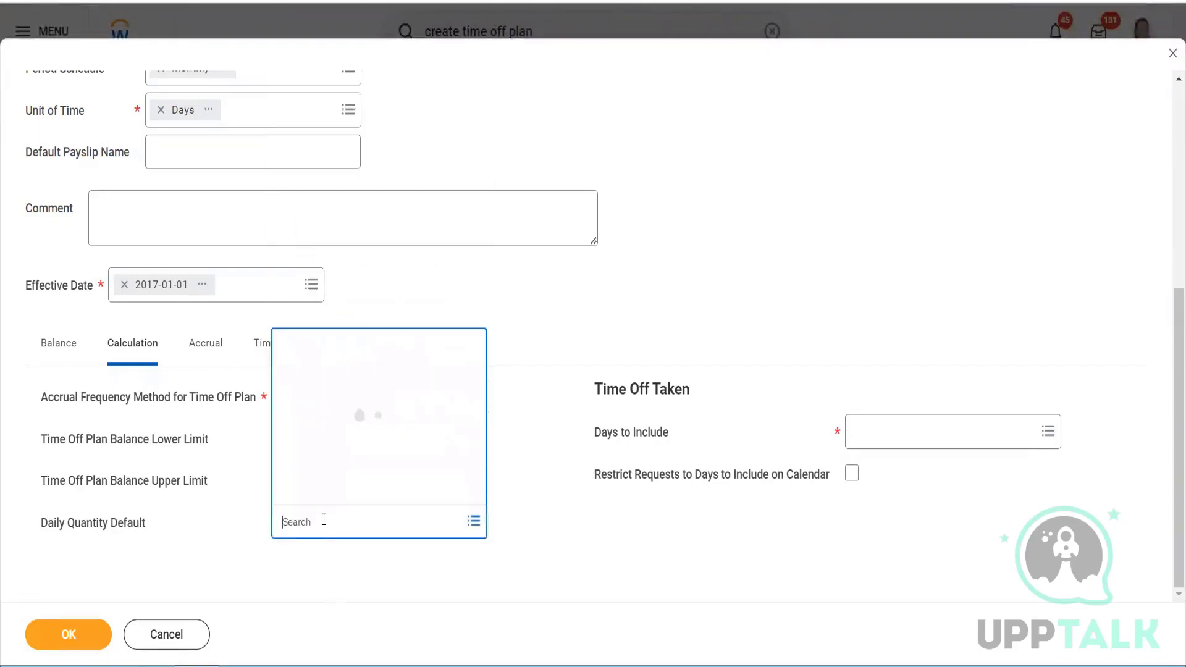
{"action": "key", "text": "Return"}
{"action": "left_click", "coordinate": [322, 168]}
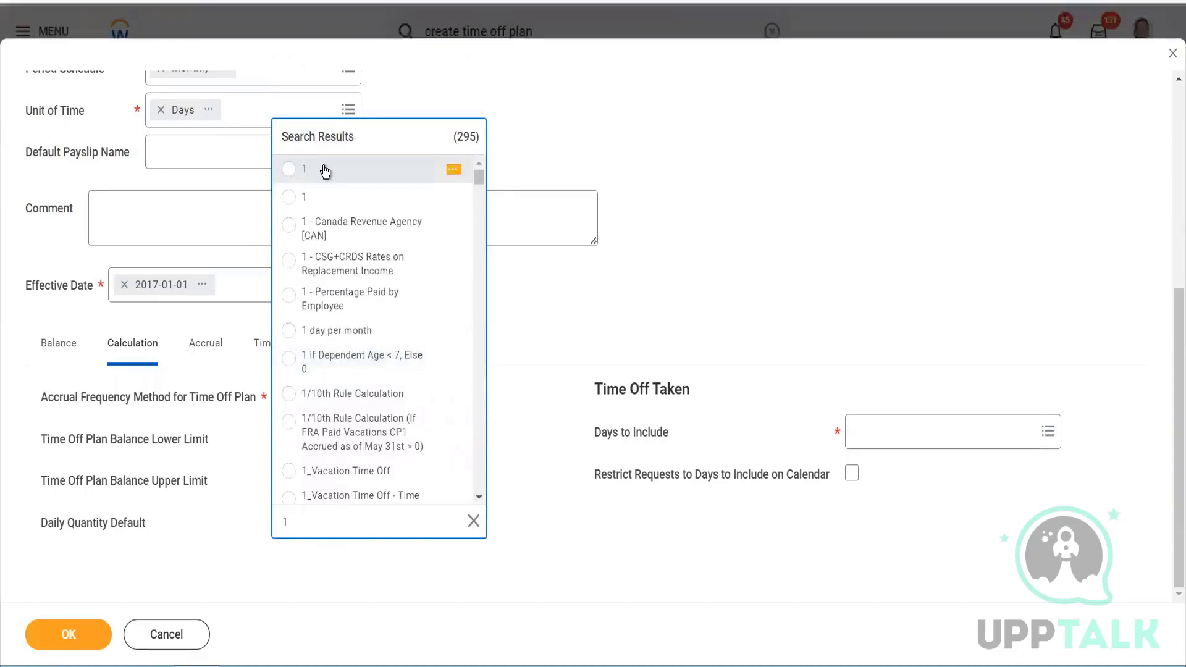
- Set the days to include for time off taken to Weekdays (Mon - Fri) and restrict calendar requests to those days
{"action": "left_click", "coordinate": [860, 425]}
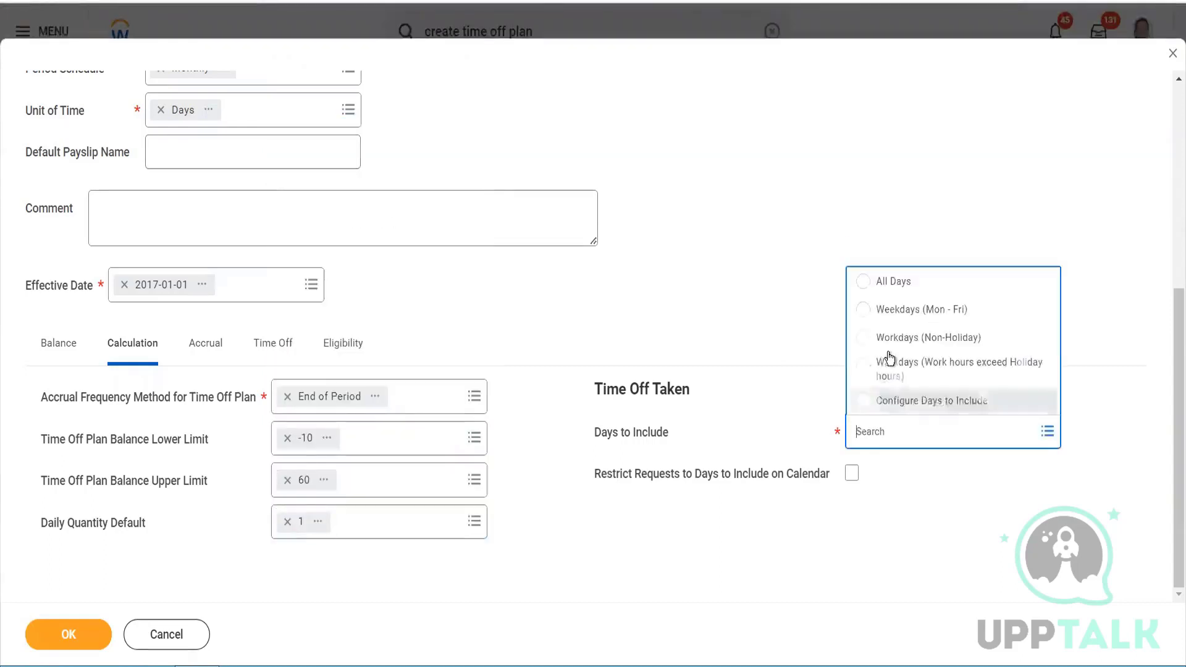
{"action": "left_click", "coordinate": [894, 321]}
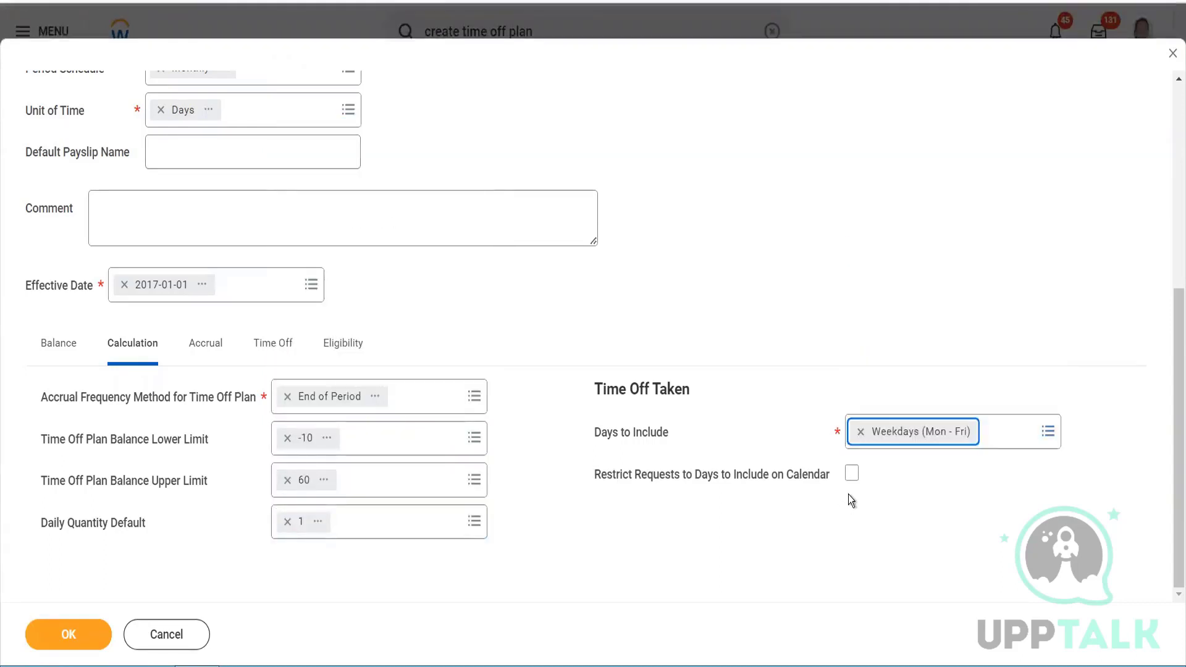
{"action": "left_click", "coordinate": [853, 476]}
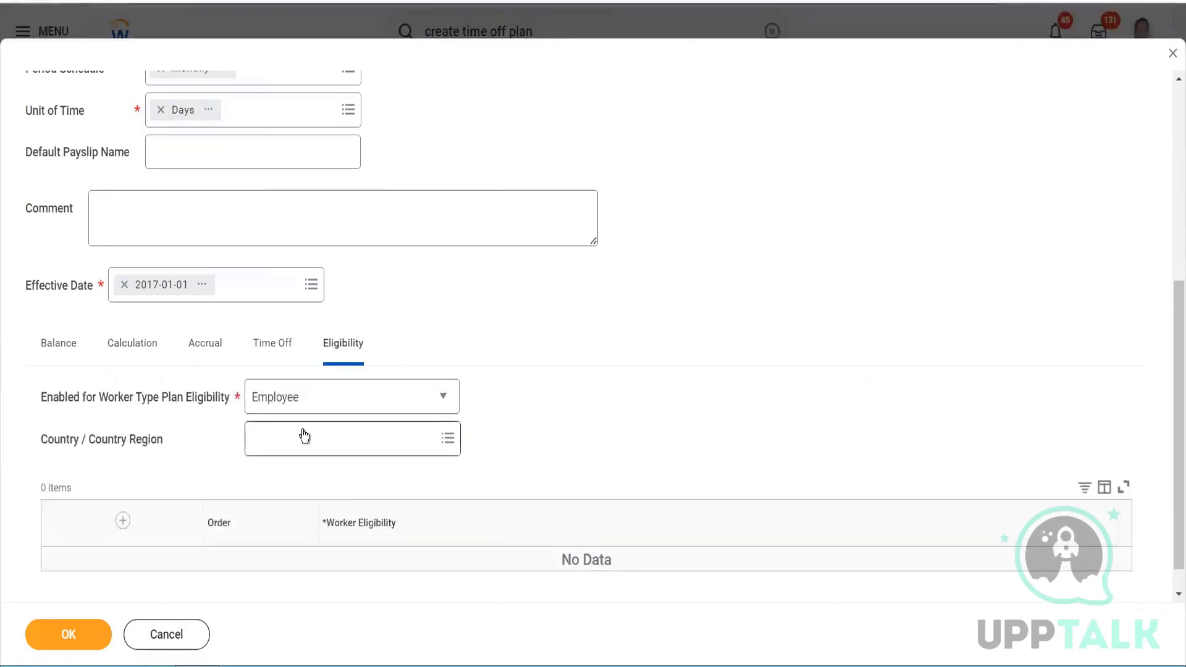
- Set the country for the plan's worker eligibility to United States
{"action": "left_click", "coordinate": [302, 436]}
{"action": "type", "text": "unit"}
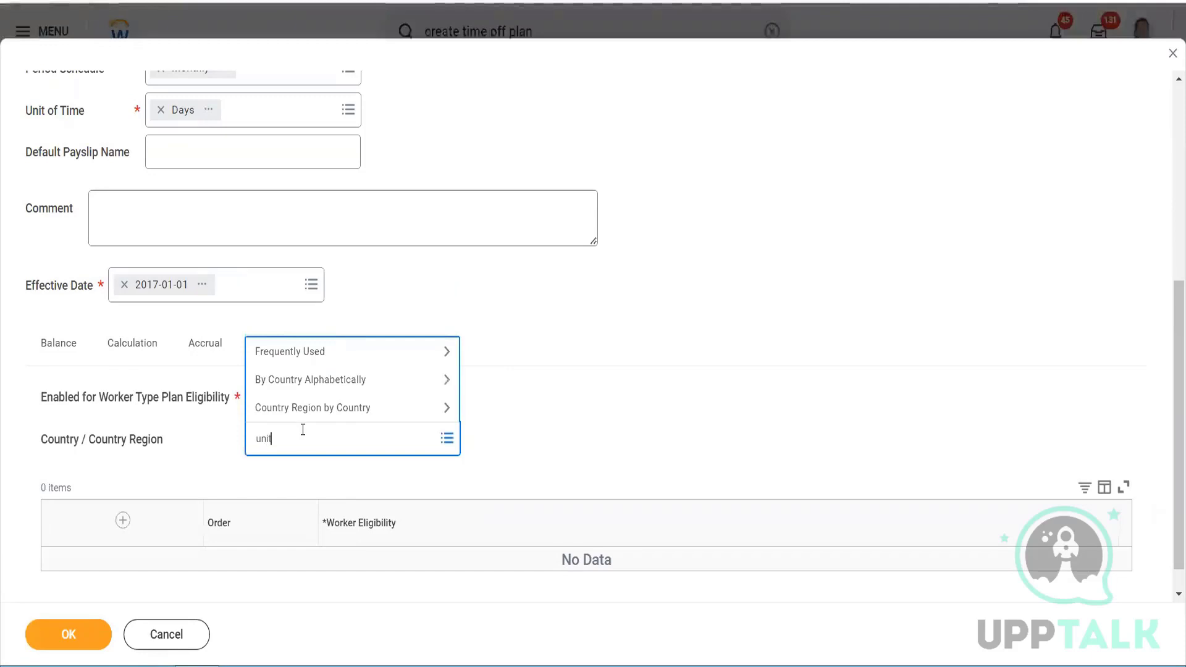
{"action": "type", "text": "ed sy"}
{"action": "key", "text": "BackSpace"}
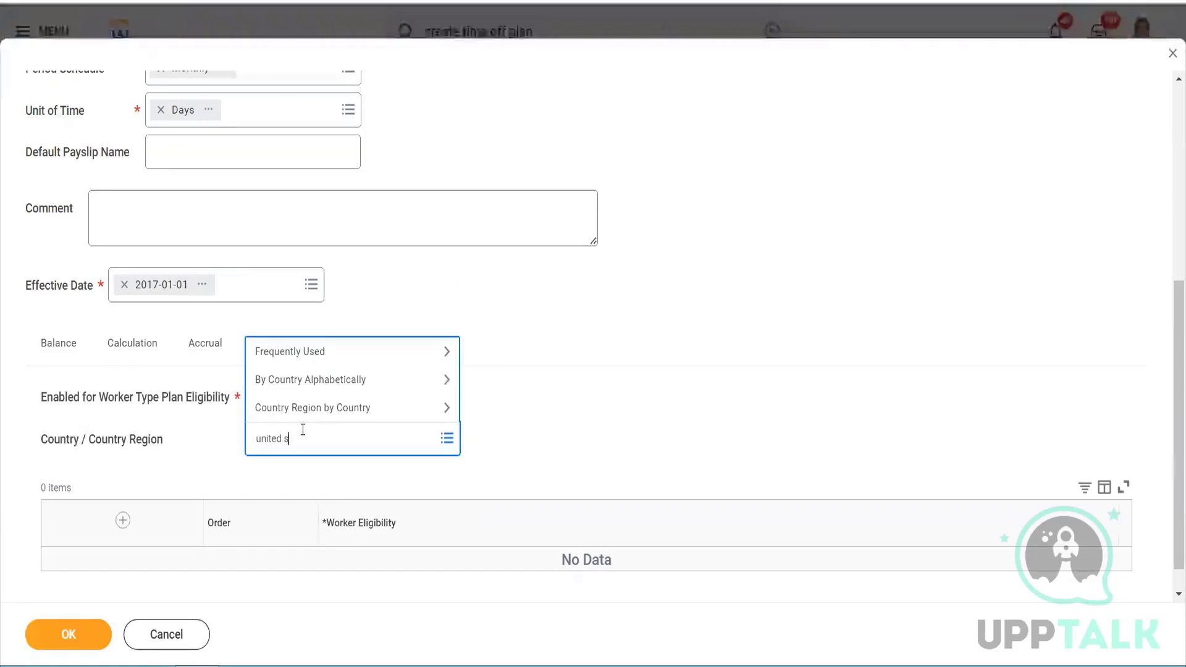
{"action": "type", "text": "tates"}
{"action": "key", "text": "Return"}
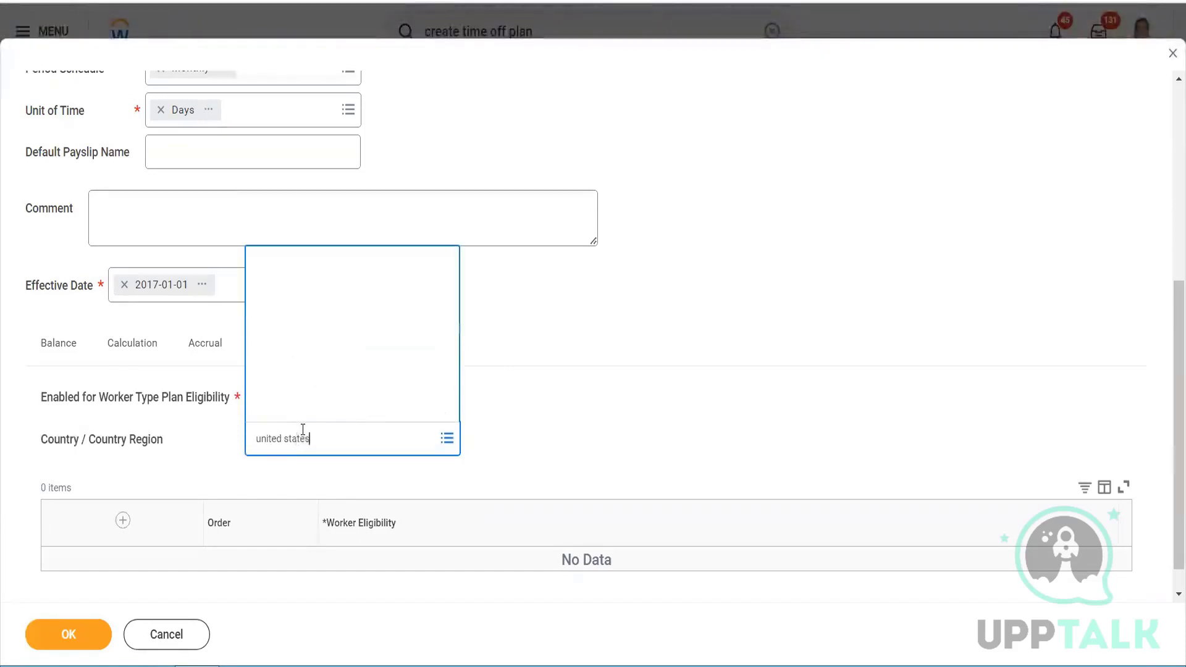
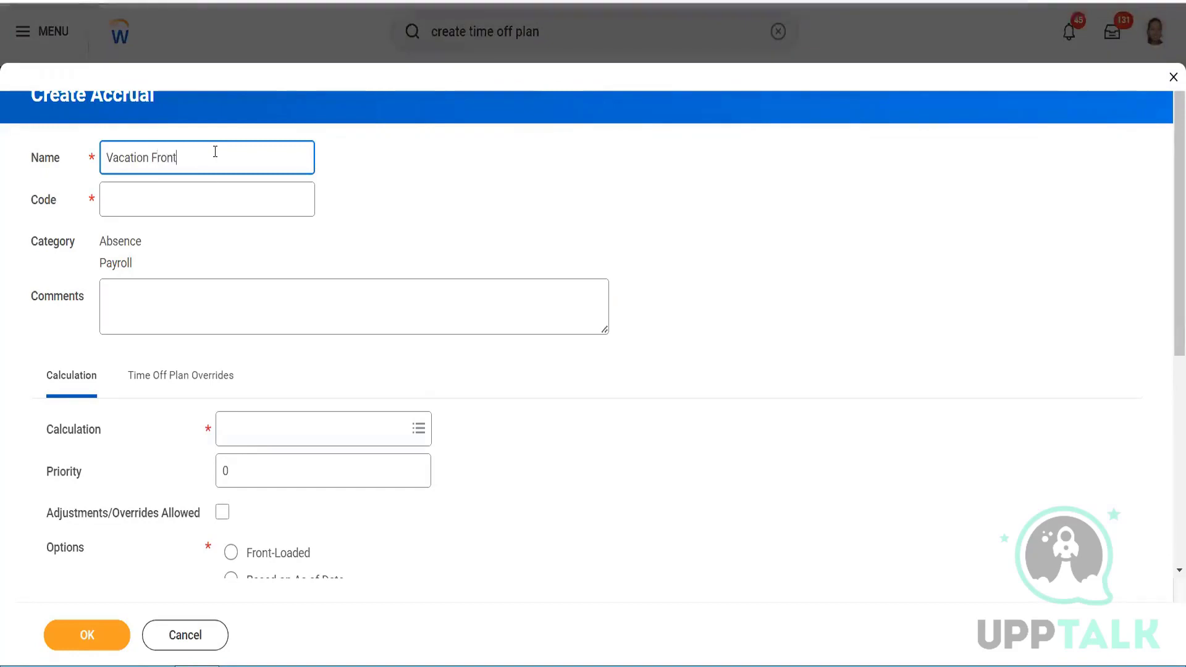
- Name the new accrual Vacation Frontloaded accrual and reuse the same text as its code
{"action": "type", "text": "ccrual"}
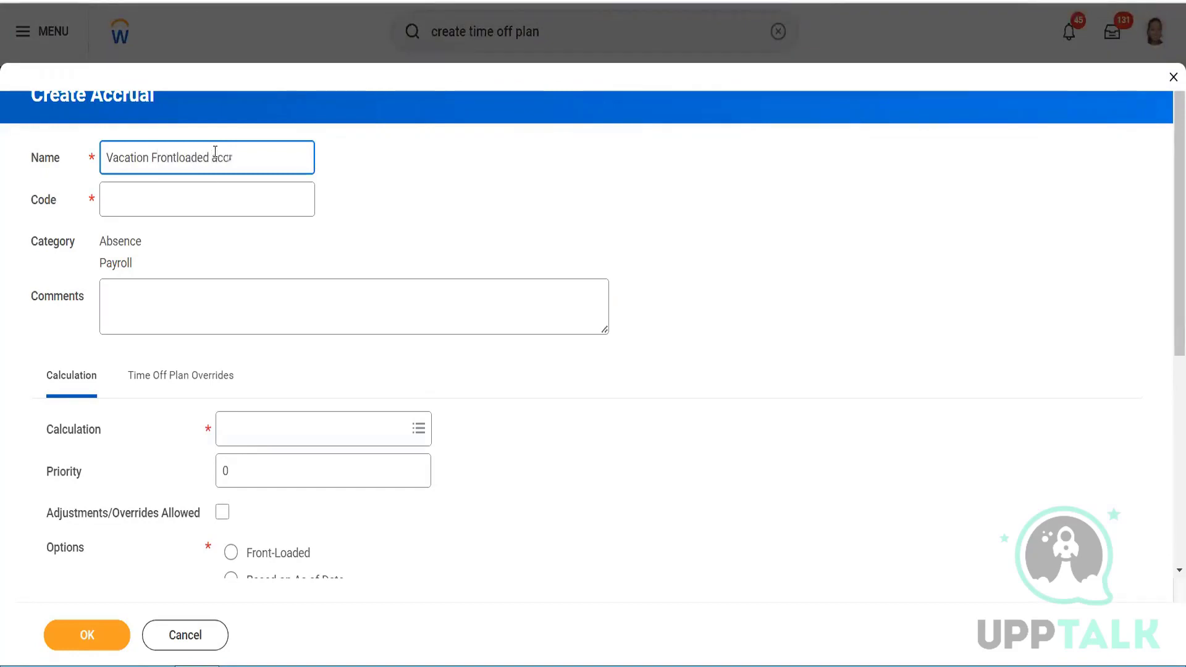
{"action": "left_click", "coordinate": [208, 198]}
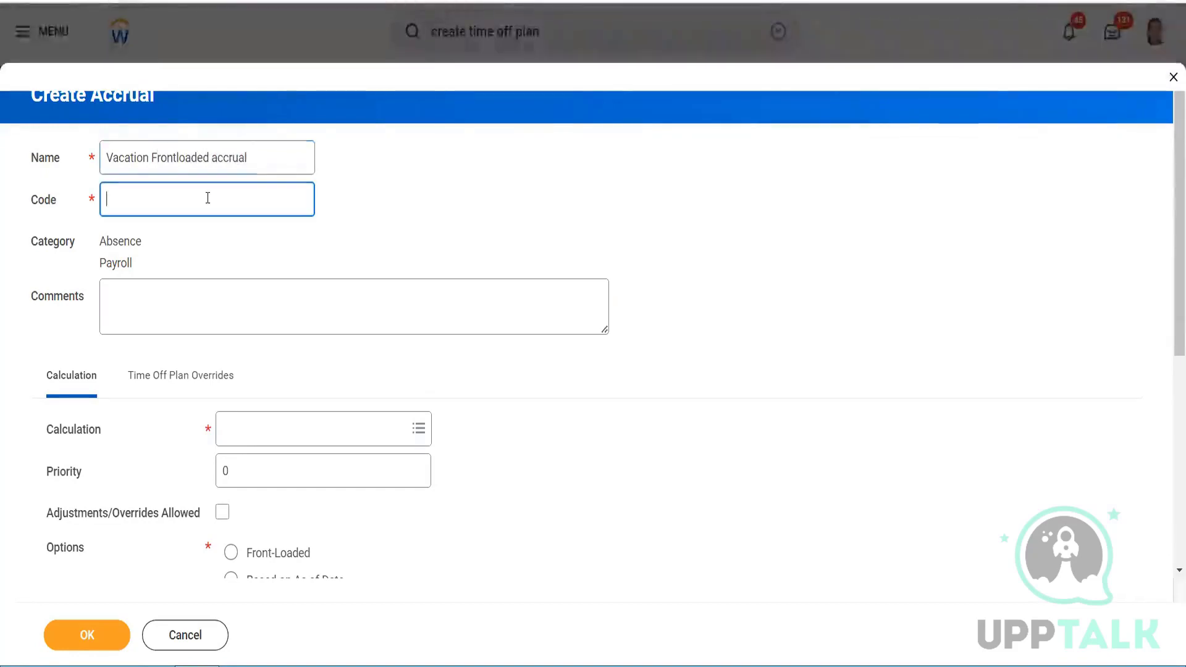
{"action": "left_click_drag", "start_coordinate": [273, 154], "coordinate": [11, 153]}
{"action": "key", "text": "ctrl+c"}
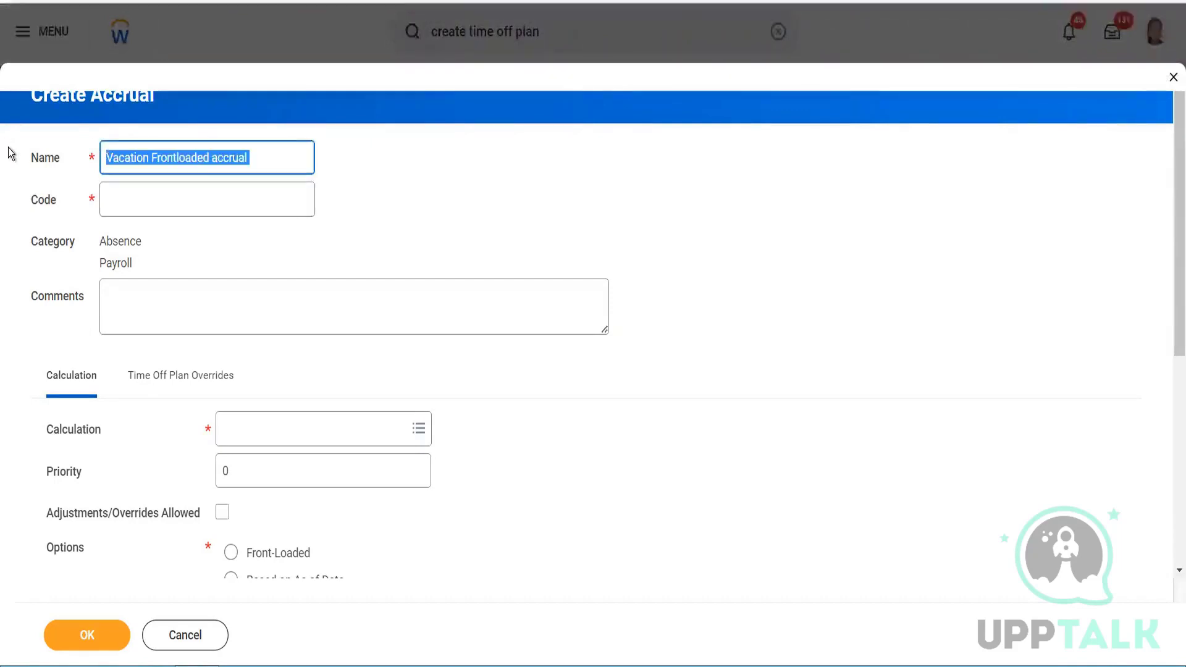
{"action": "left_click", "coordinate": [120, 199]}
{"action": "key", "text": "ctrl+v"}
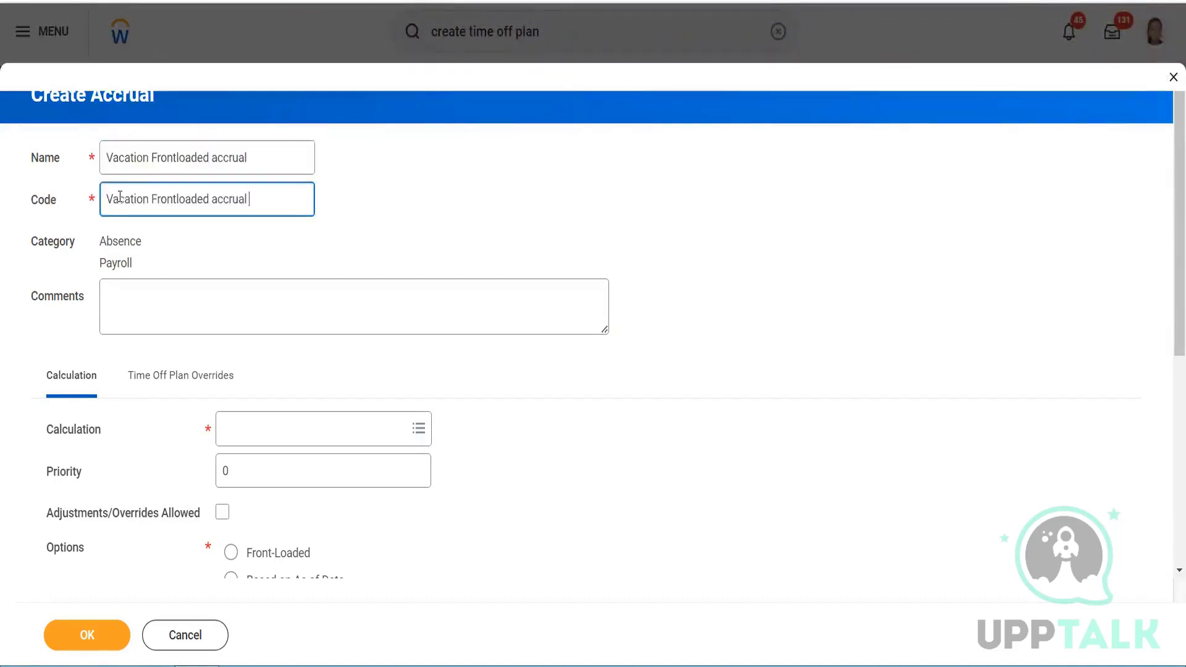
- Start a new conditional calculation for the accrual's calculation and name it Vacation Calculation [CC]
{"action": "left_click", "coordinate": [290, 436]}
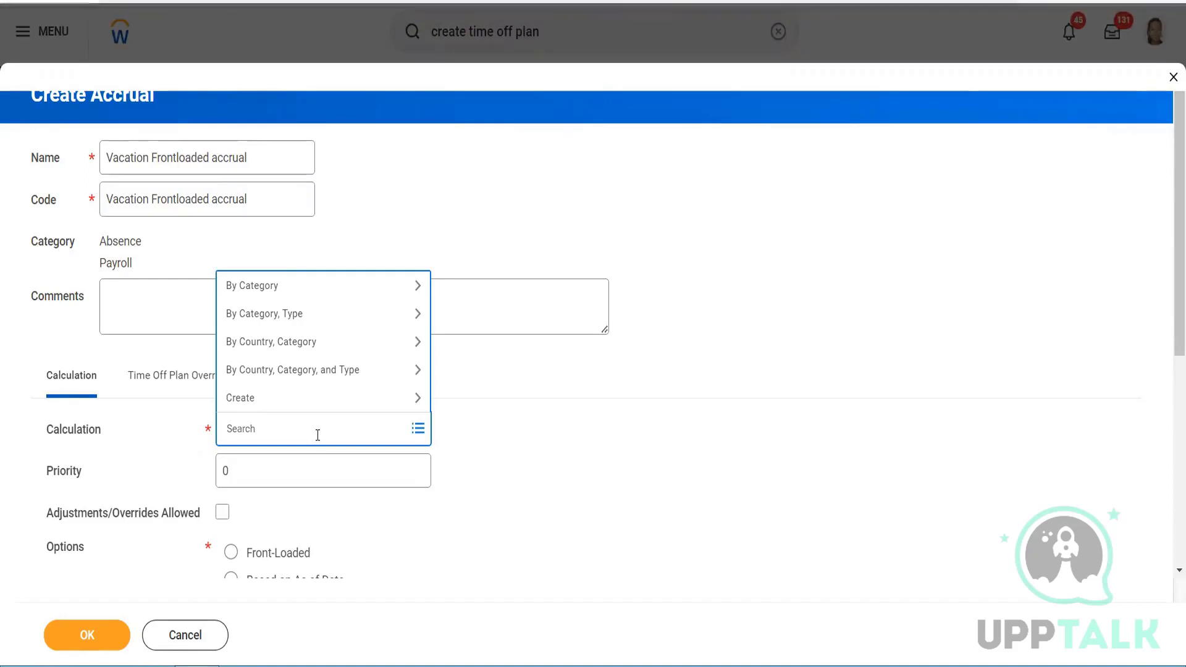
{"action": "left_click", "coordinate": [324, 398]}
{"action": "scroll", "coordinate": [302, 307], "scroll_direction": "down", "scroll_amount": 1}
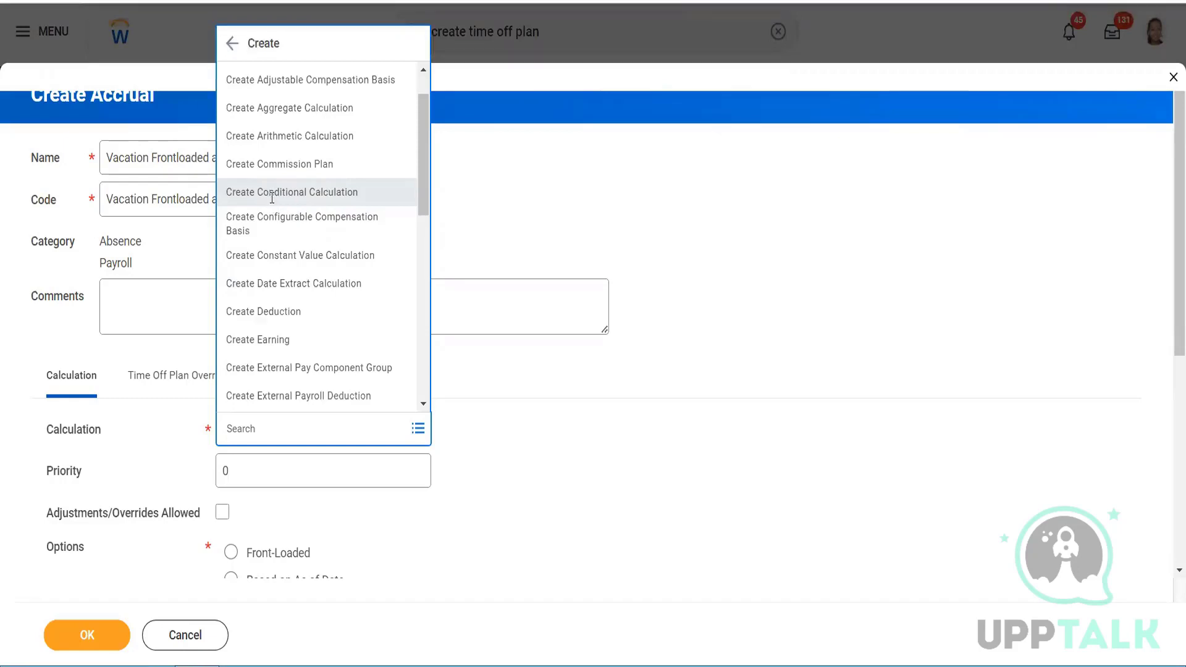
{"action": "key", "text": "Escape"}
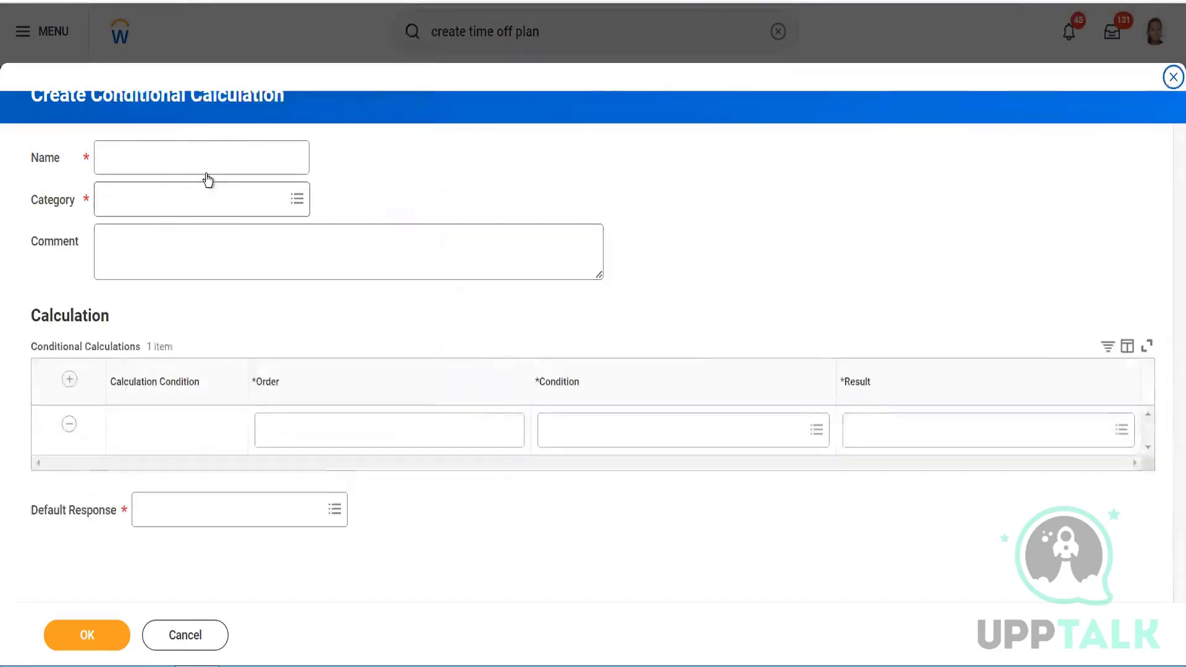
{"action": "left_click", "coordinate": [207, 155]}
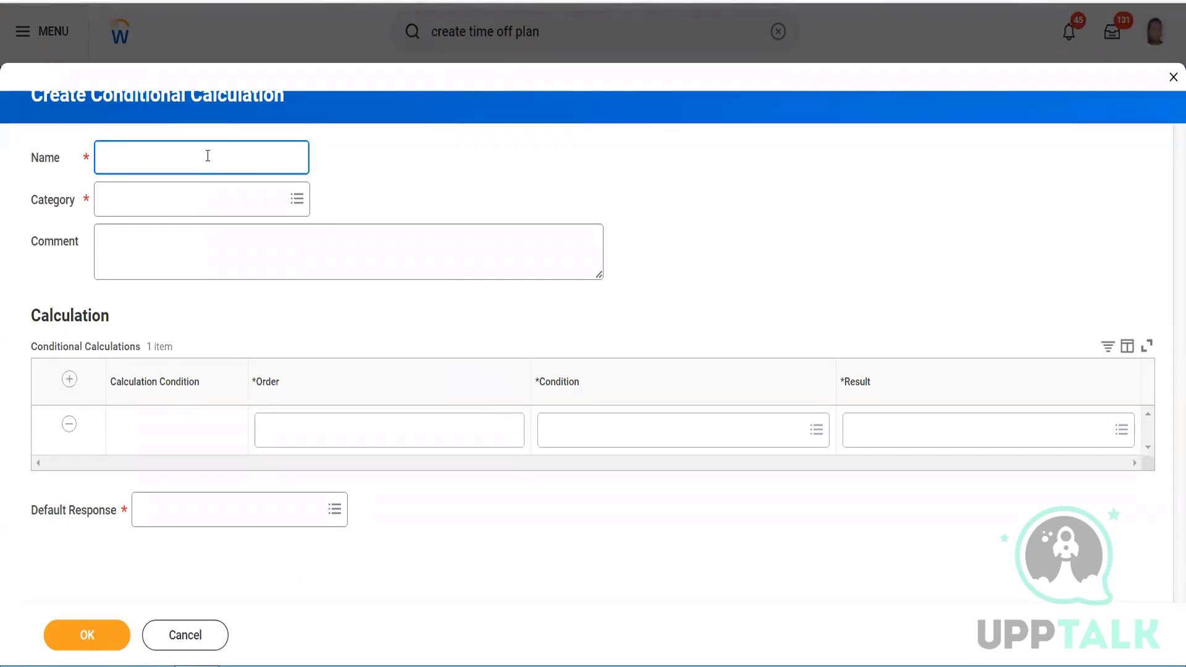
{"action": "type", "text": "Vacation "}
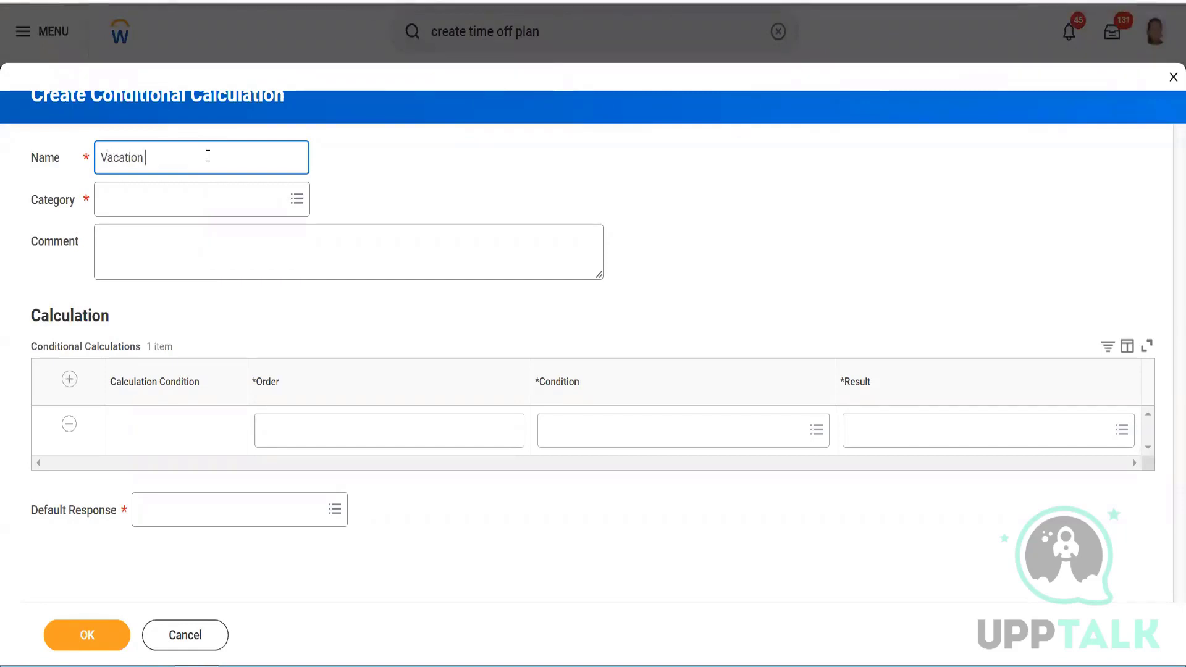
{"action": "type", "text": "Calculation "}
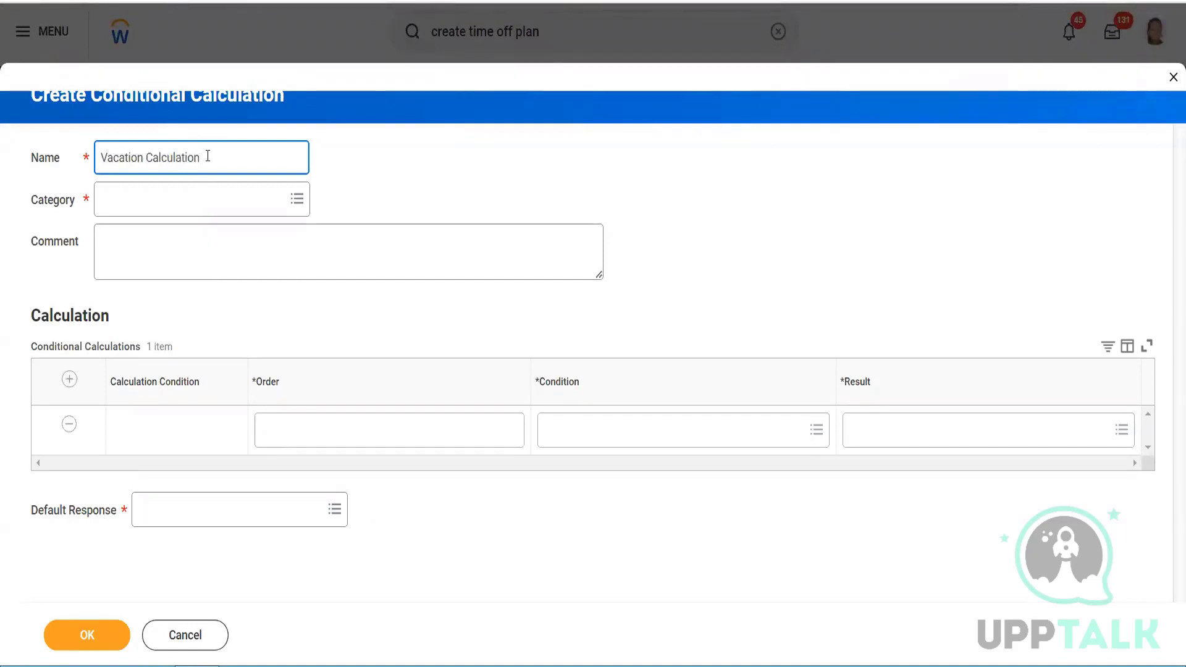
{"action": "type", "text": "(CC)"}
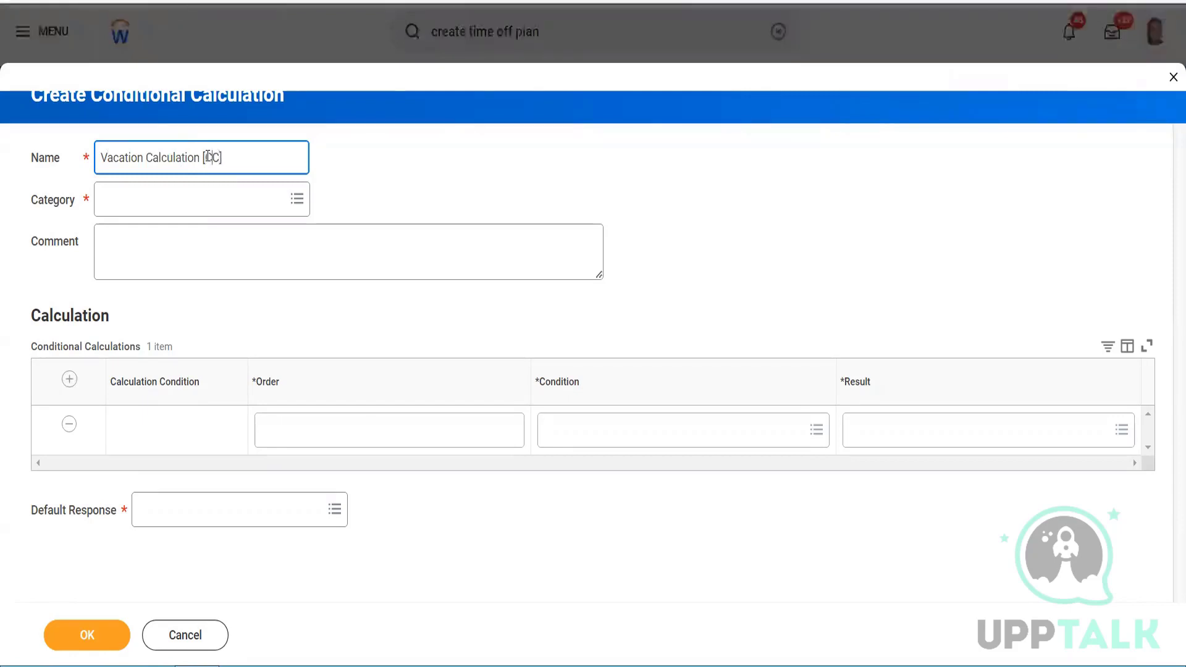
- Assign the conditional calculation to the Absence category and set the first condition row's order to a
{"action": "left_click", "coordinate": [190, 199]}
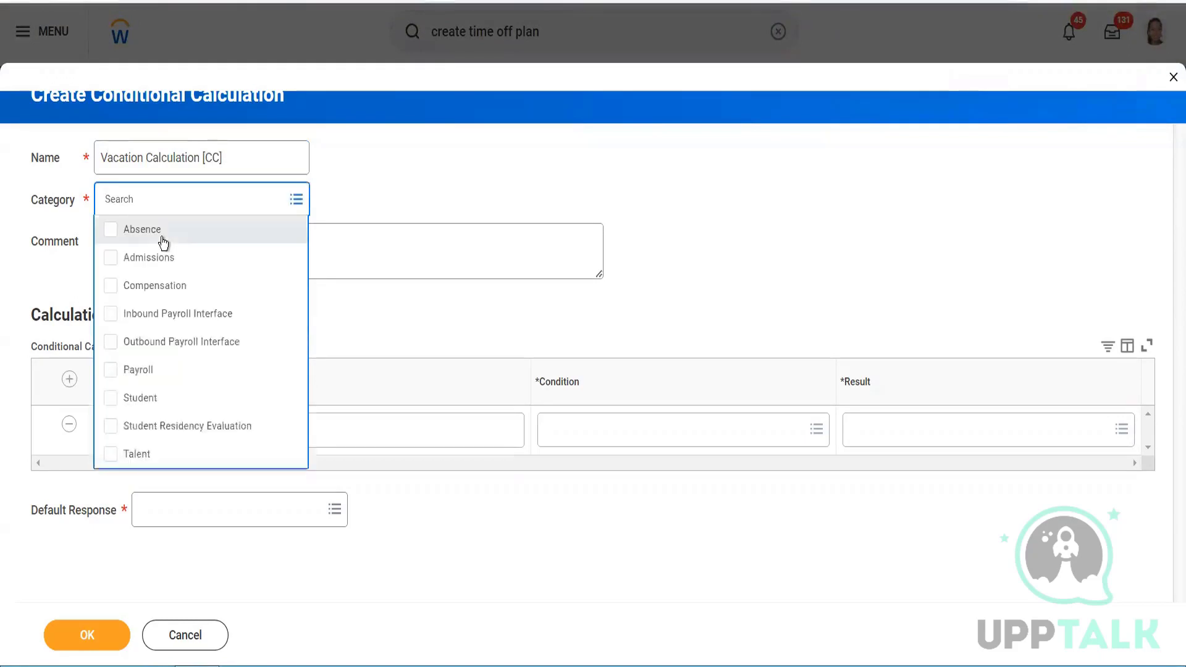
{"action": "key", "text": "Return"}
{"action": "left_click", "coordinate": [380, 195]}
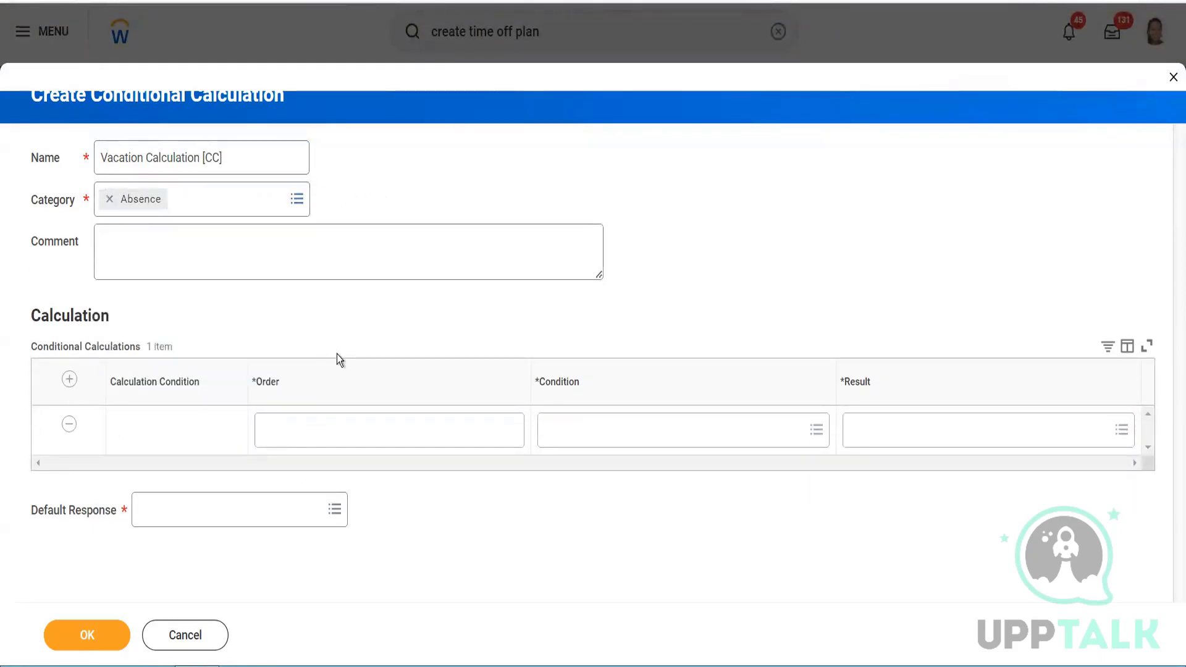
{"action": "left_click", "coordinate": [360, 437]}
{"action": "type", "text": "a"}
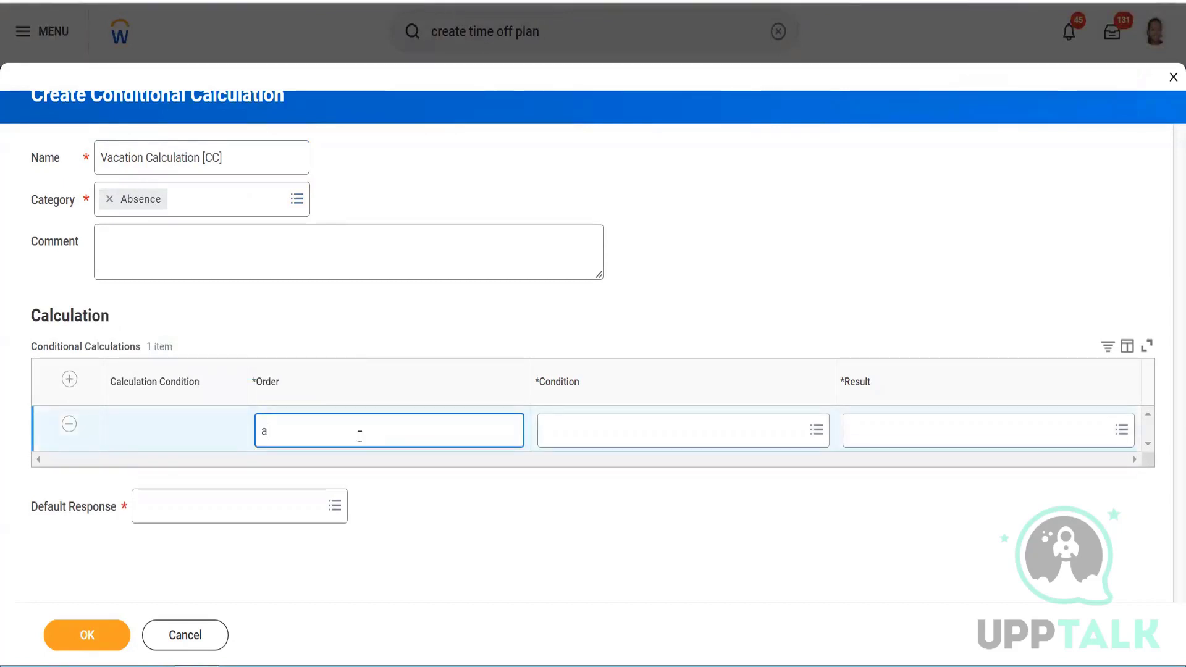
- Set condition row a to Full-Time Employees with a result of 48
{"action": "left_click", "coordinate": [552, 435]}
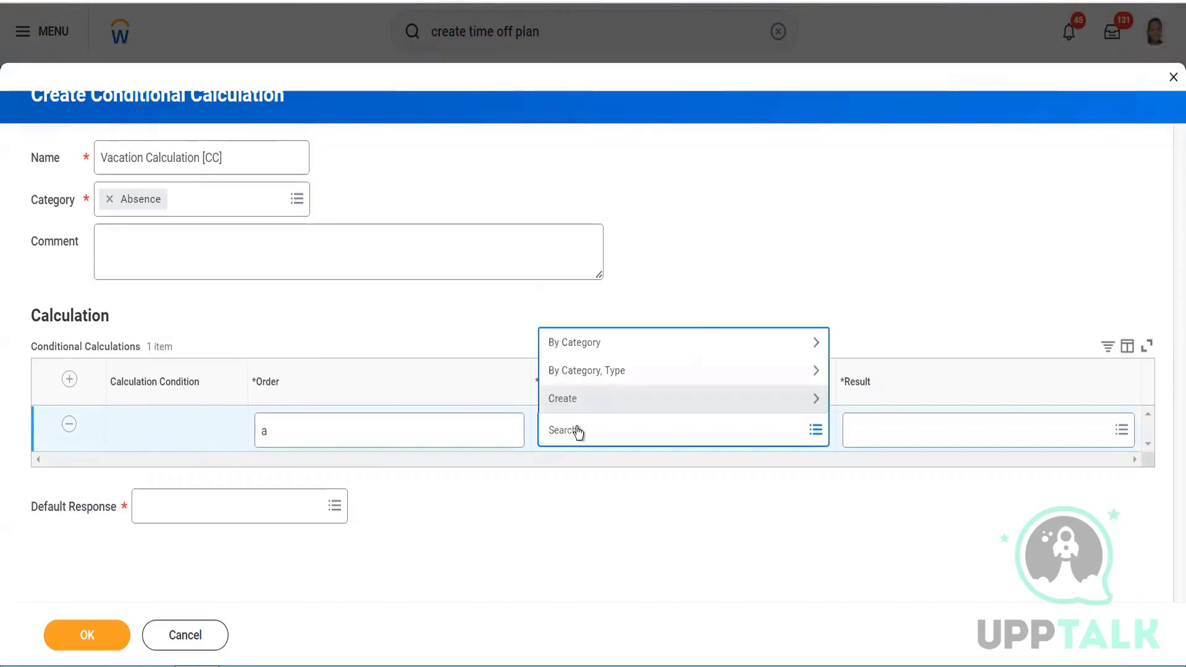
{"action": "type", "text": "full time"}
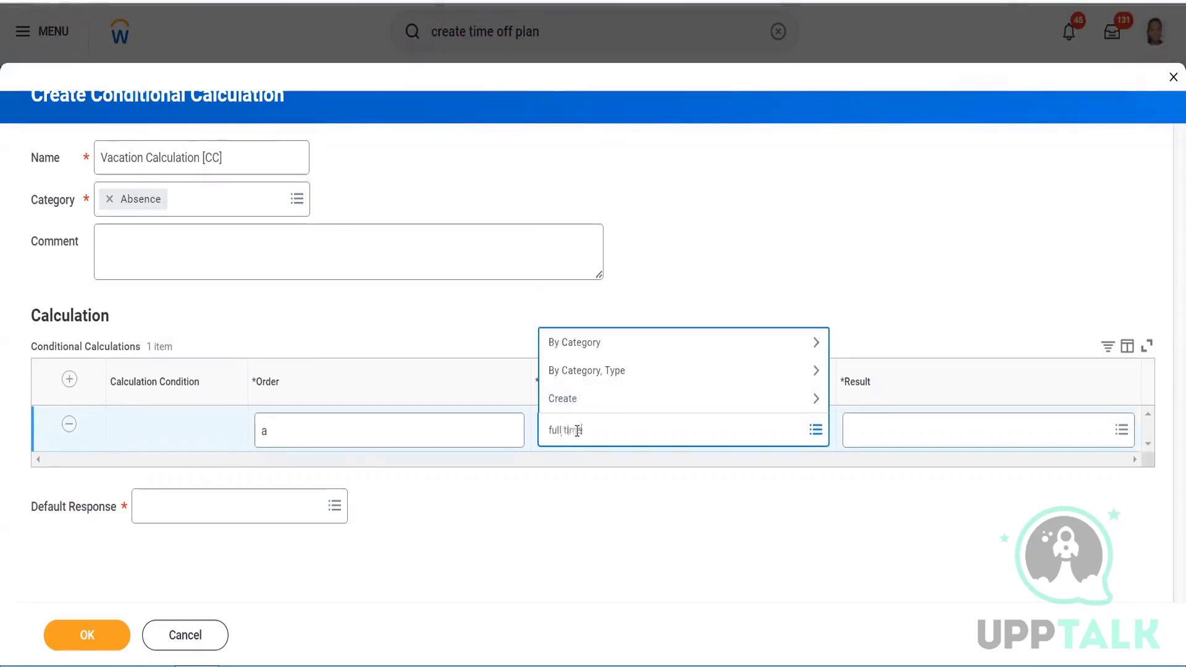
{"action": "key", "text": "Return"}
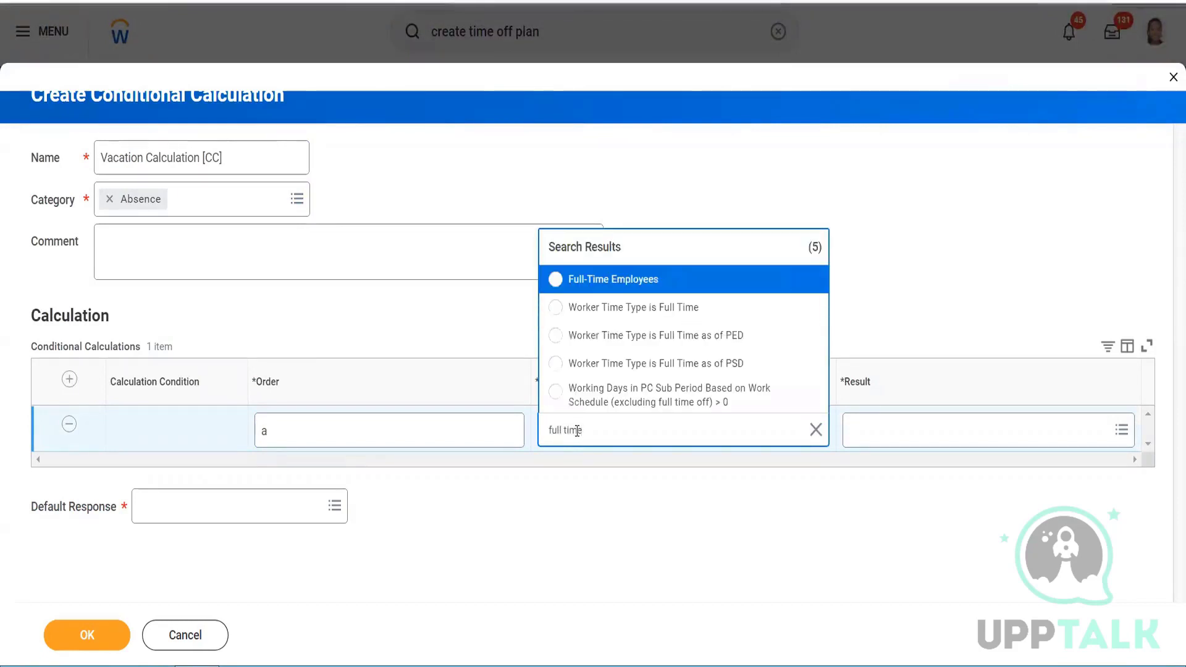
{"action": "mouse_move", "coordinate": [628, 291]}
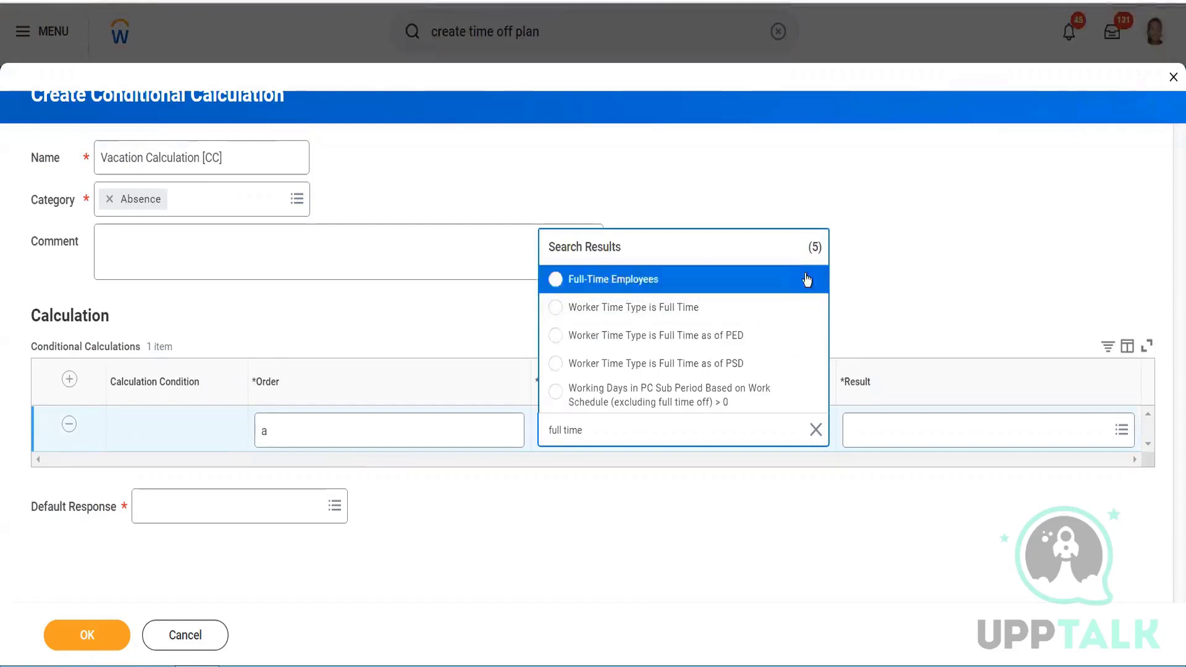
{"action": "left_click", "coordinate": [926, 430]}
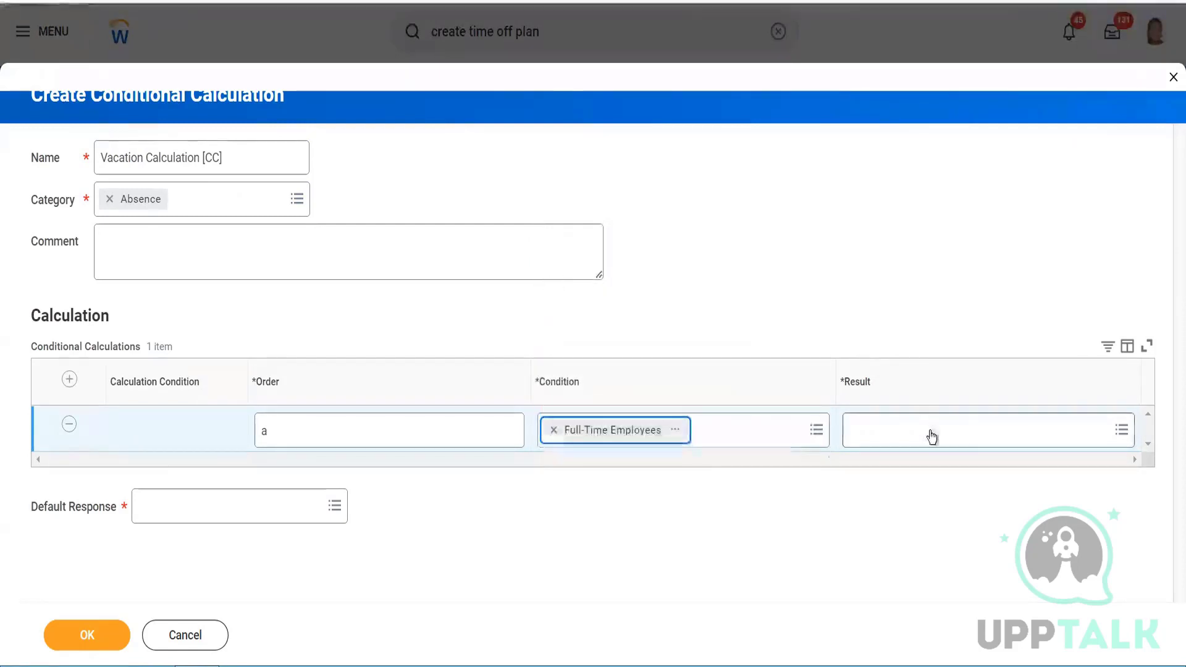
{"action": "type", "text": "48"}
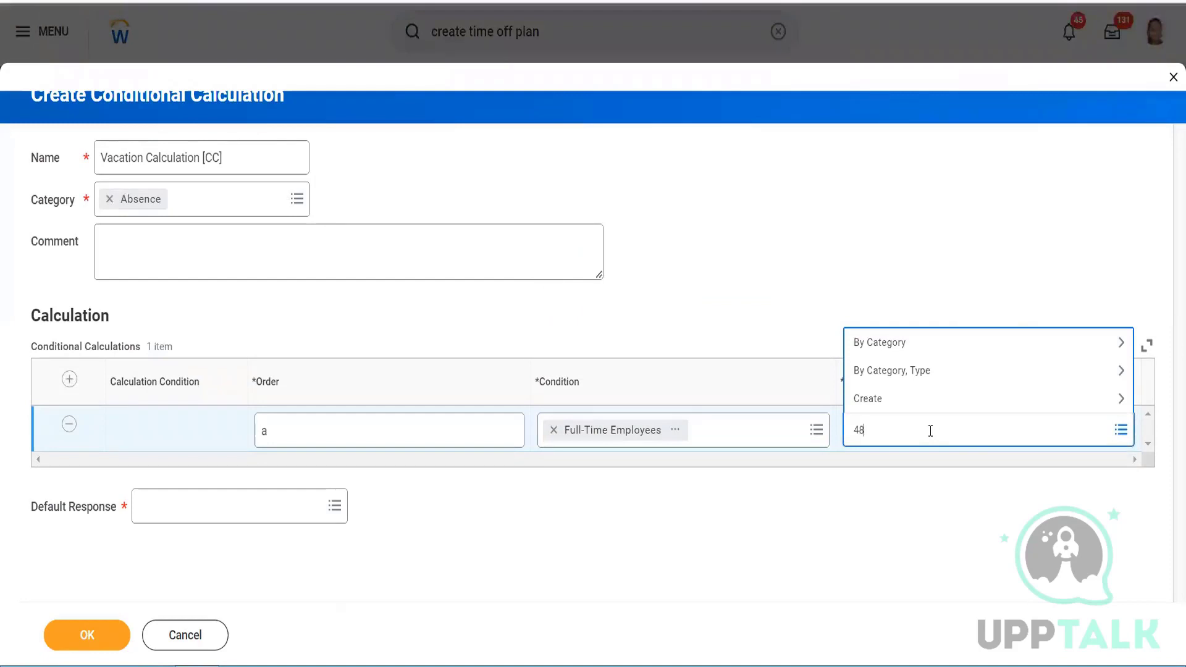
{"action": "key", "text": "Return"}
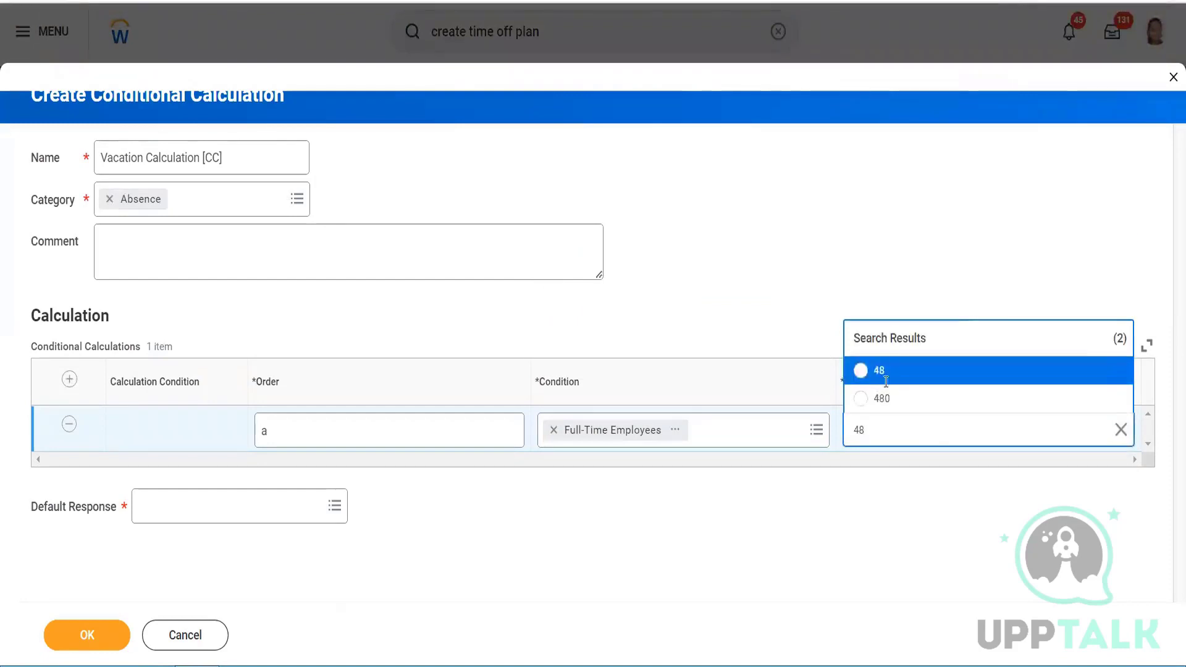
{"action": "left_click", "coordinate": [878, 371]}
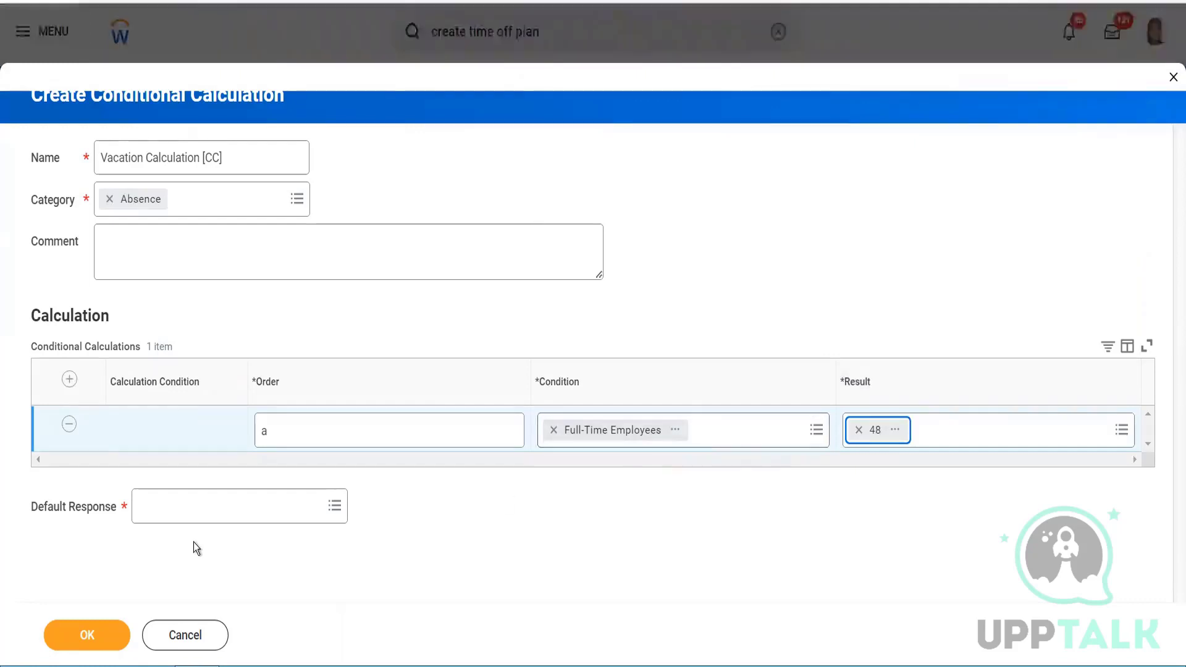
- Set the conditional calculation's default response to 28
{"action": "left_click", "coordinate": [233, 507]}
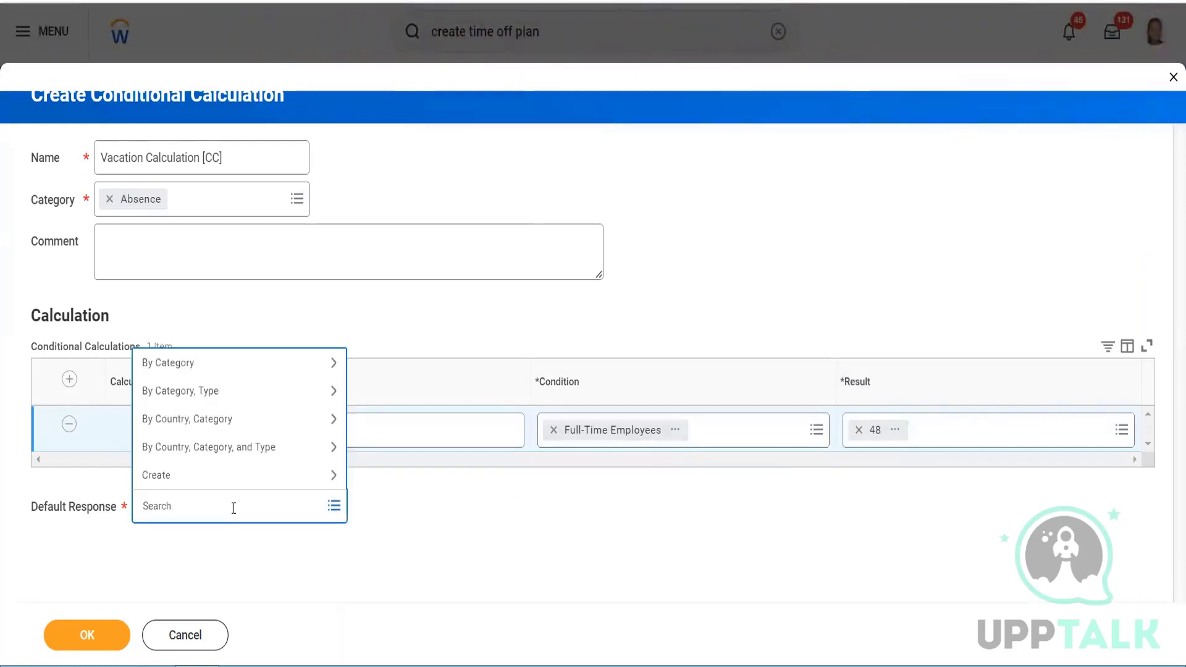
{"action": "type", "text": "28"}
{"action": "key", "text": "Return"}
{"action": "left_click", "coordinate": [198, 331]}
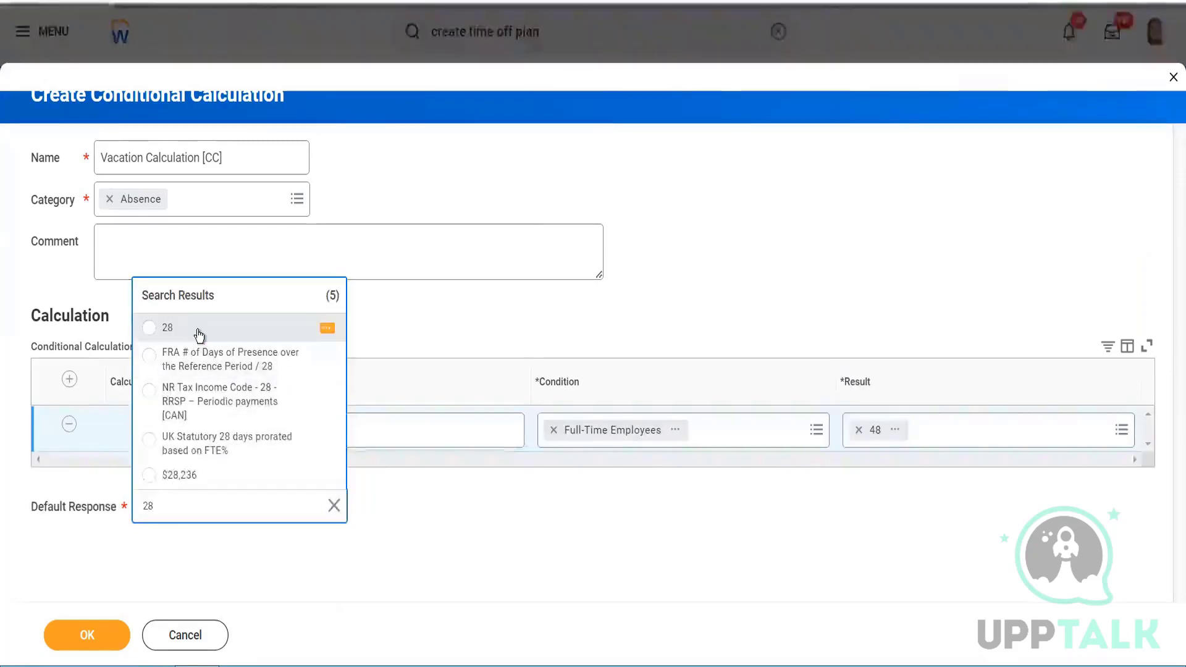
{"action": "left_click", "coordinate": [455, 343]}
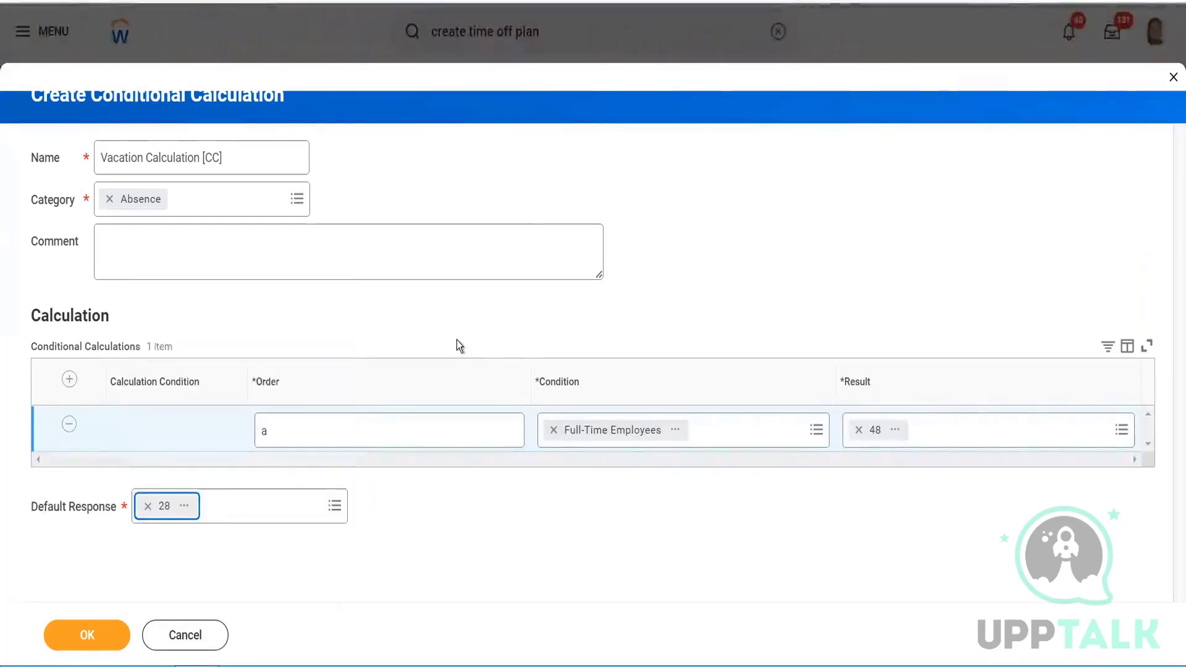
{"action": "left_click", "coordinate": [69, 378]}
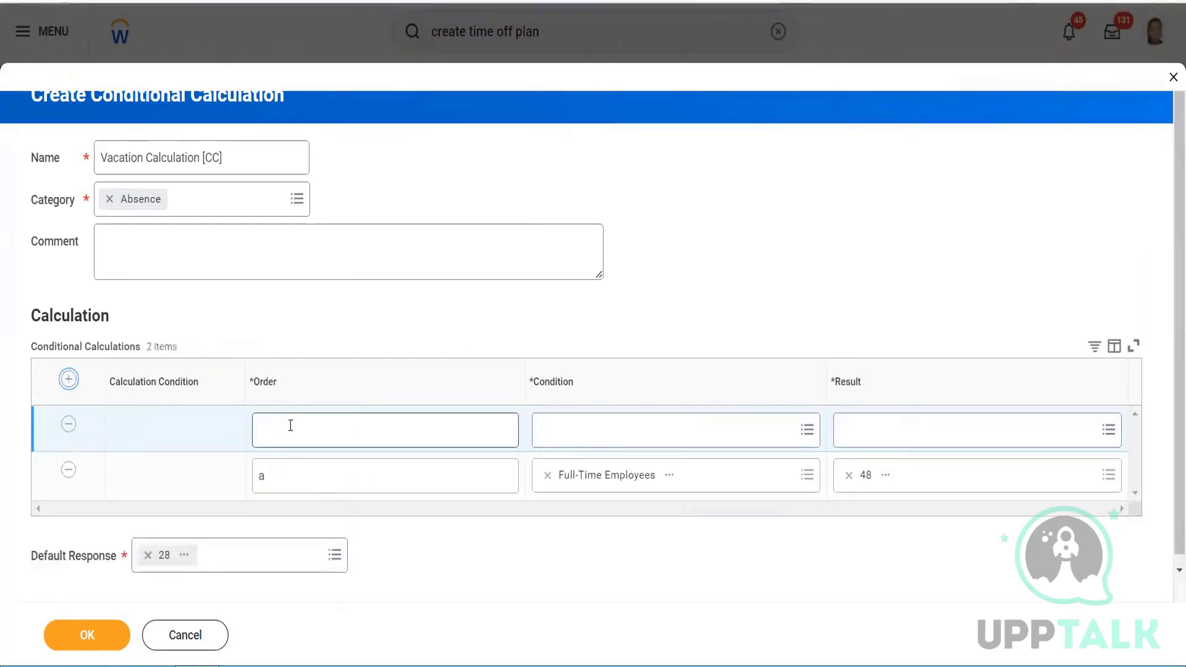
{"action": "left_click", "coordinate": [291, 425]}
{"action": "type", "text": "b"}
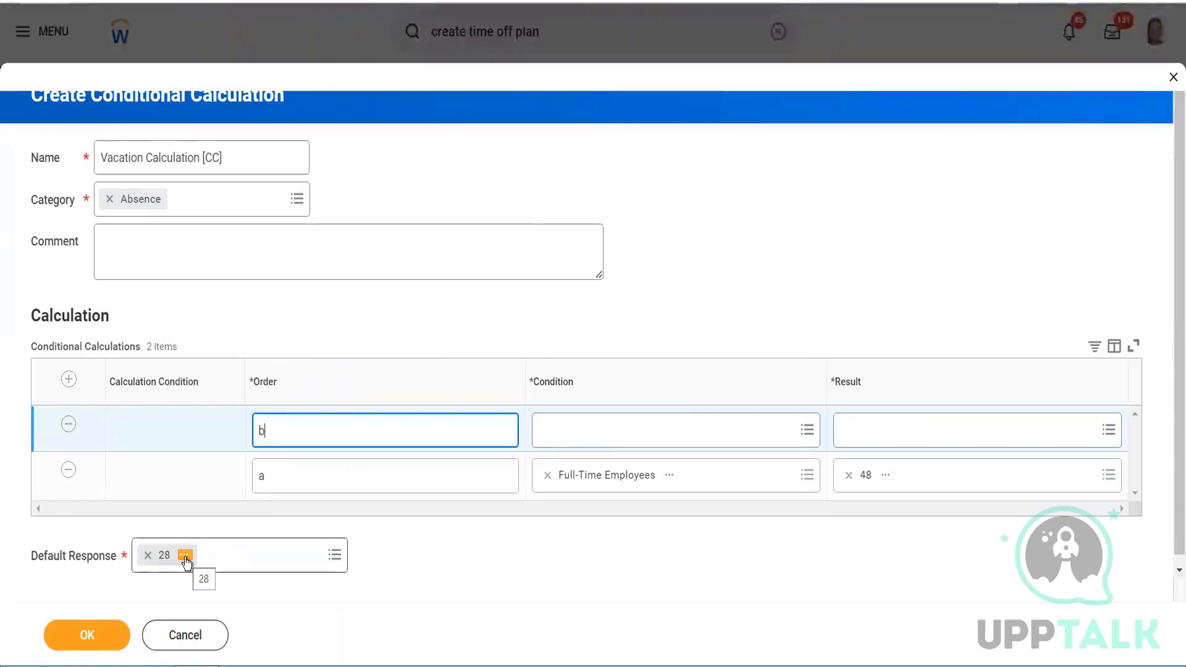
{"action": "left_click", "coordinate": [68, 426]}
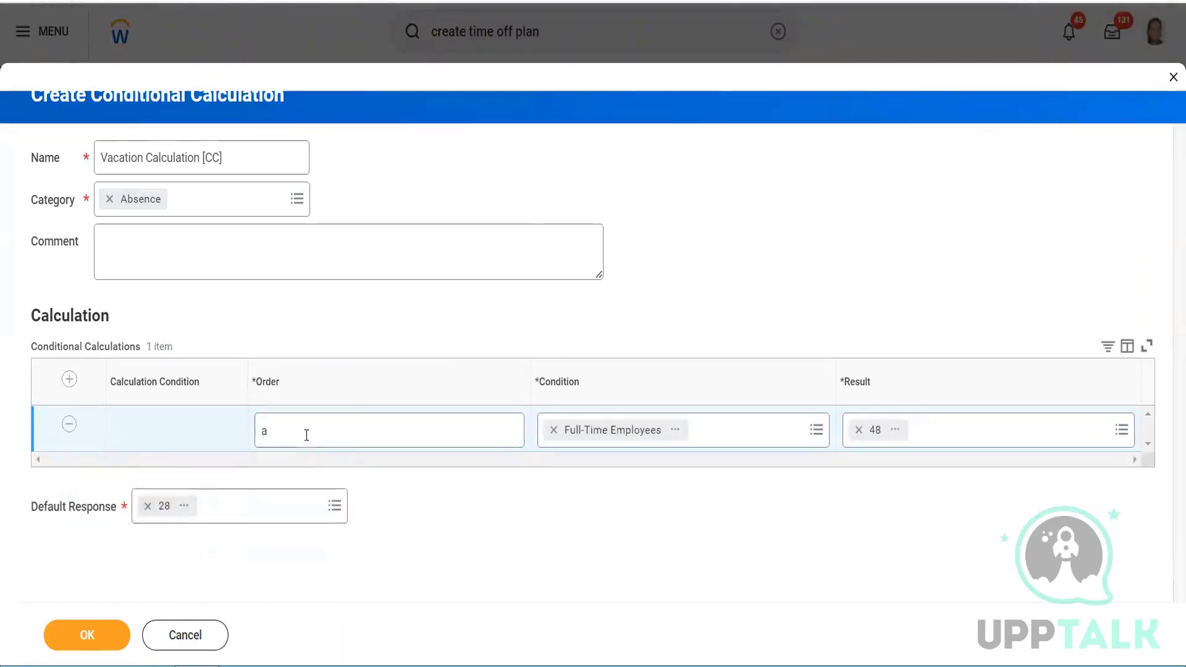
- Change condition row a to Part-Time Employees and set its result to 28
{"action": "left_click", "coordinate": [724, 427]}
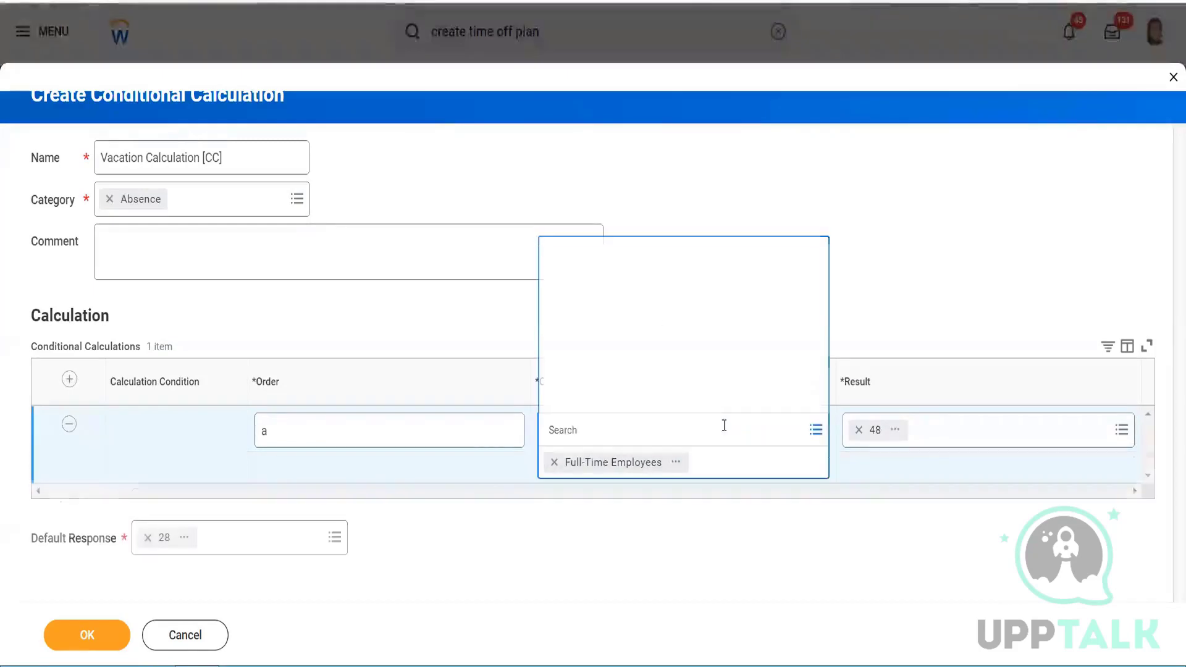
{"action": "type", "text": "artime"}
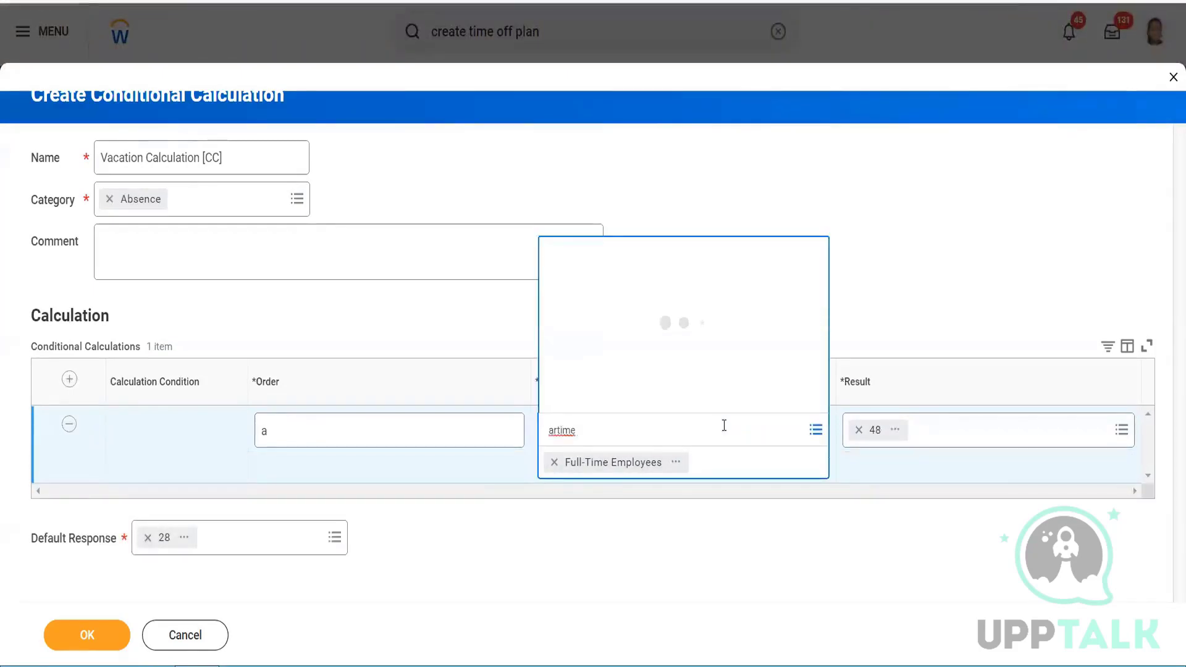
{"action": "type", "text": "part time"}
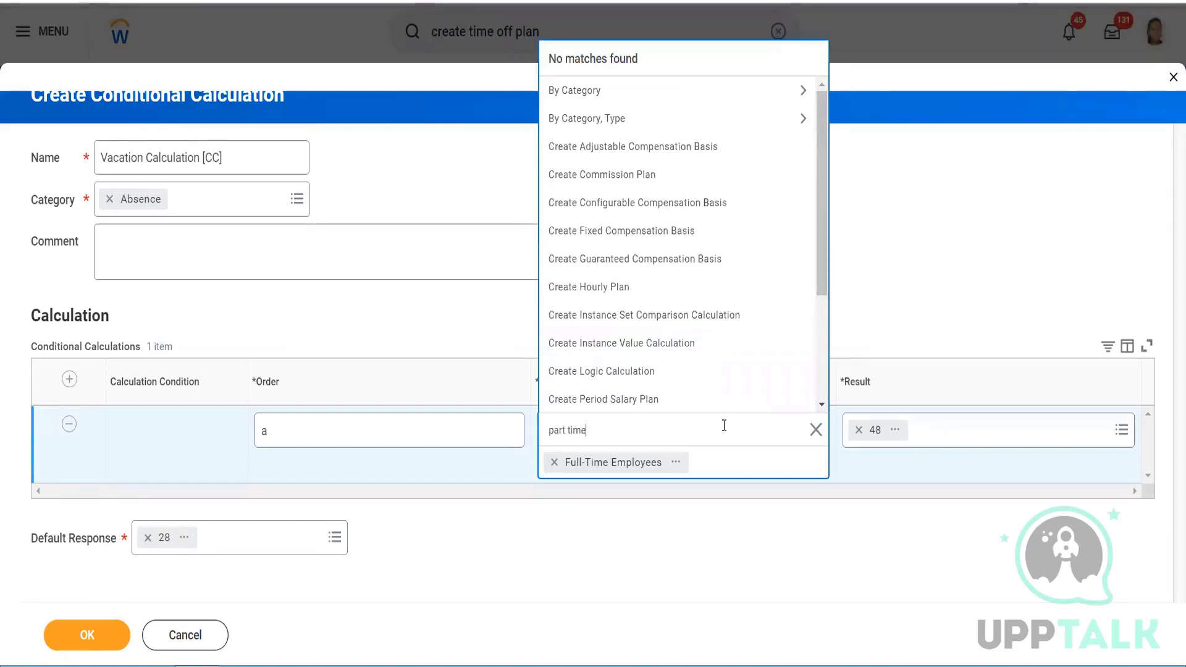
{"action": "key", "text": "Return"}
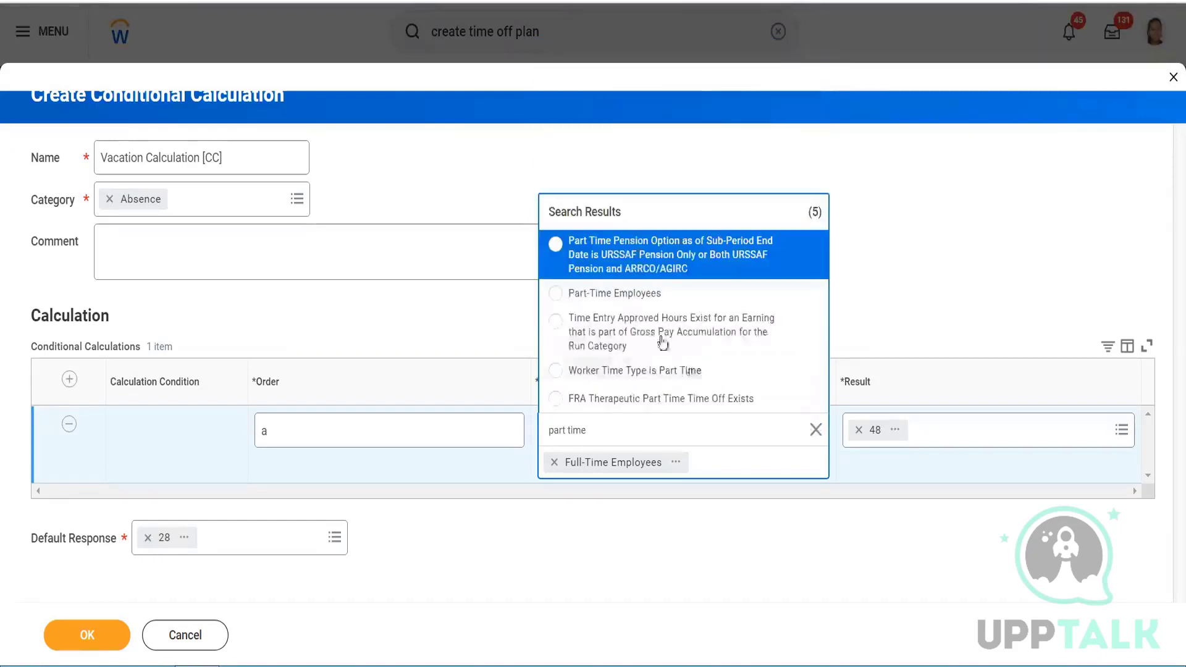
{"action": "left_click", "coordinate": [636, 295]}
{"action": "left_click", "coordinate": [859, 431]}
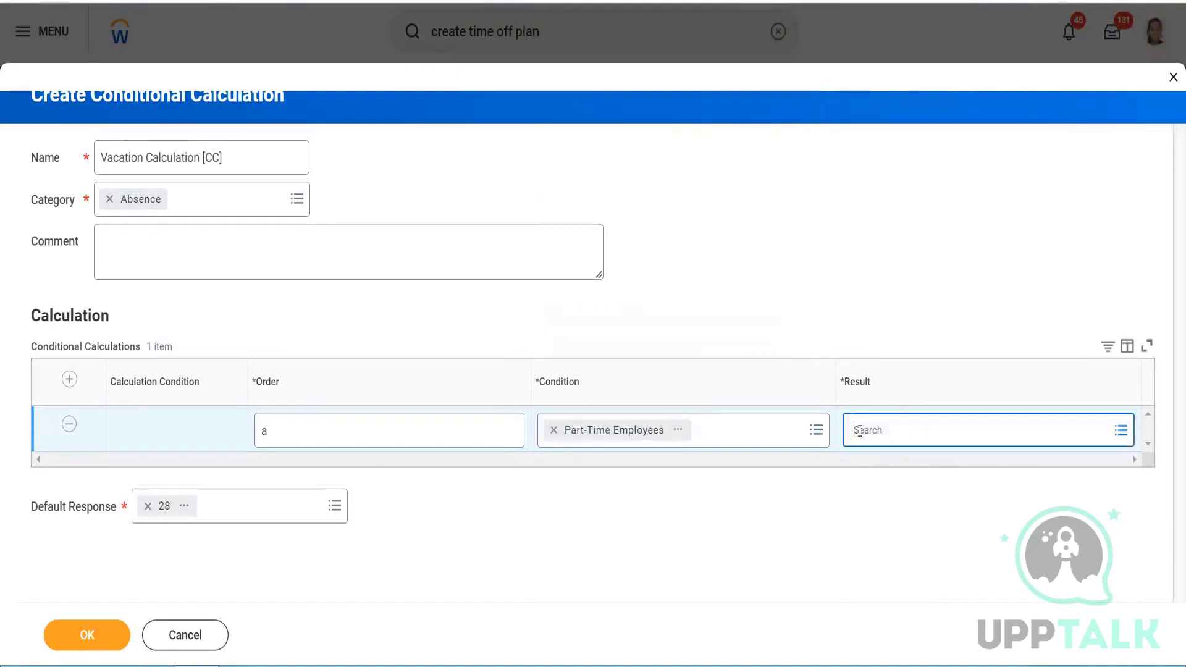
{"action": "type", "text": "28"}
{"action": "key", "text": "Return"}
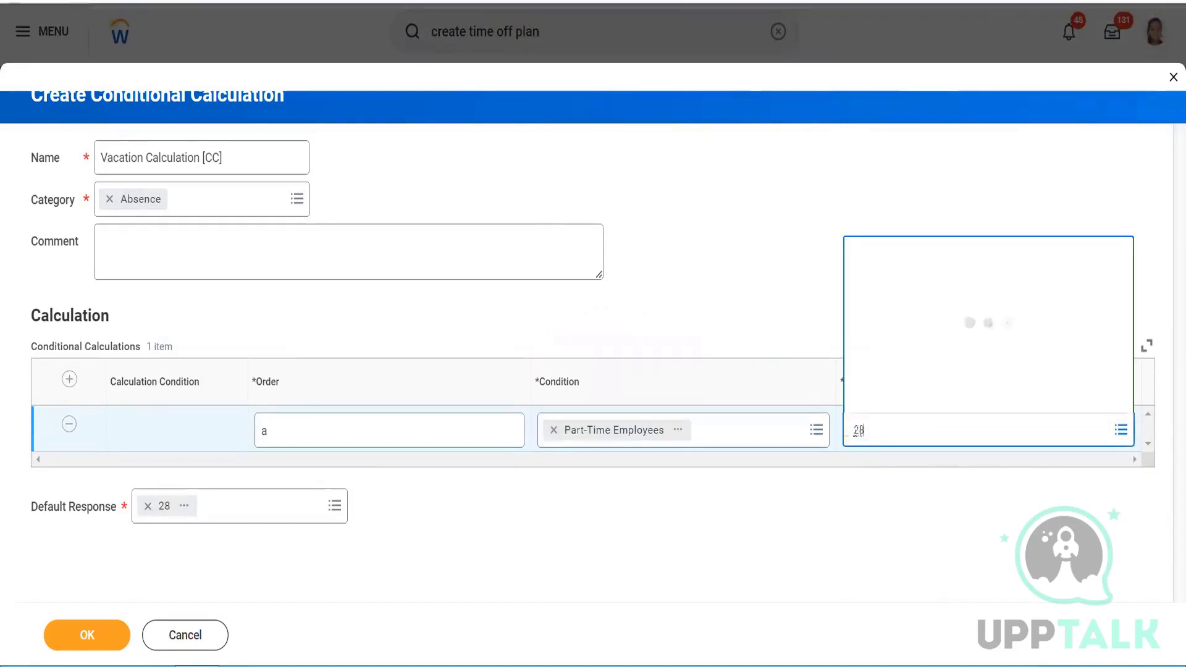
{"action": "key", "text": "Return"}
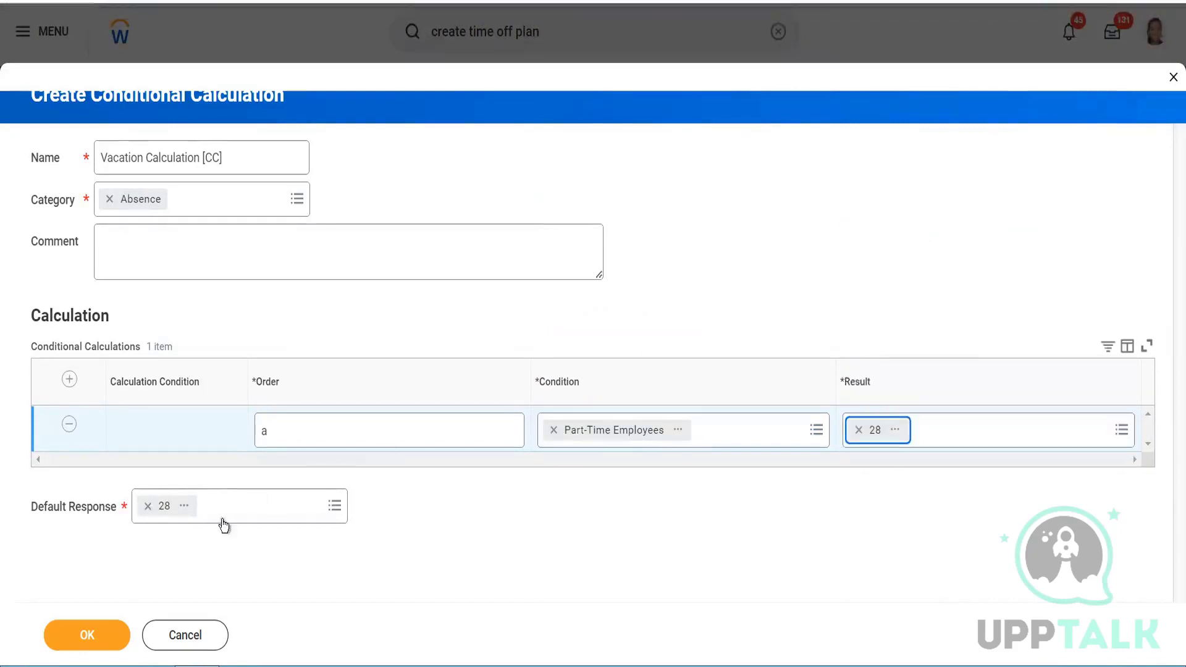
- Set the default response to 48 and save the conditional calculation for use in the accrual
{"action": "left_click", "coordinate": [149, 506]}
{"action": "type", "text": "48"}
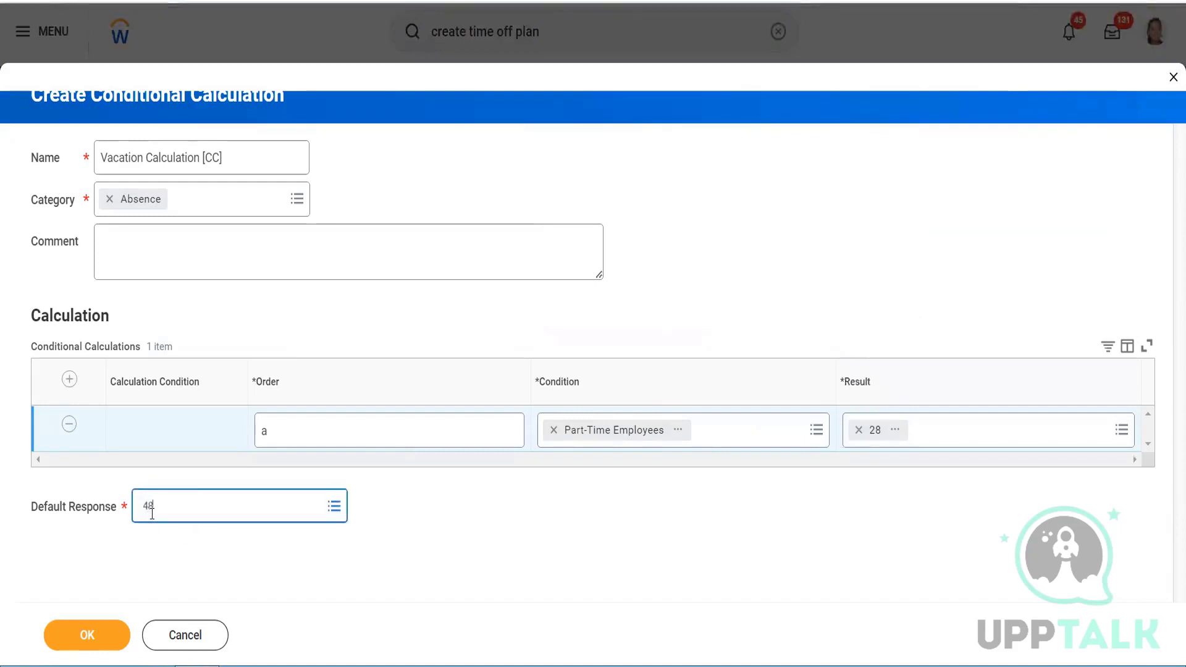
{"action": "key", "text": "Return"}
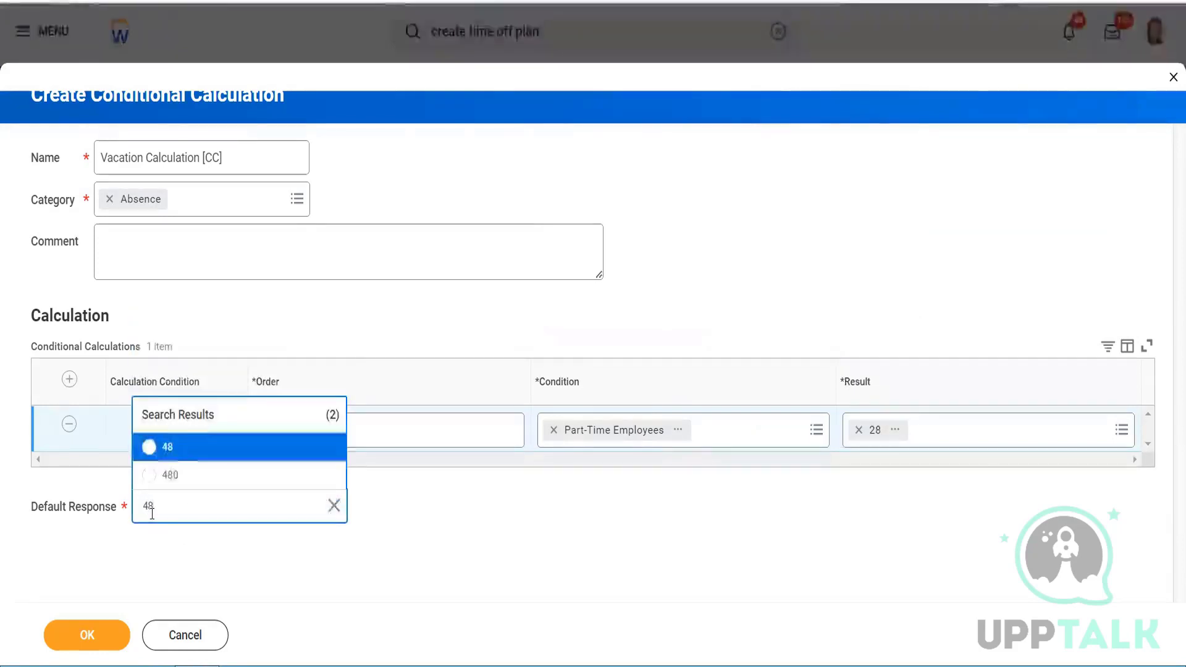
{"action": "left_click", "coordinate": [168, 448]}
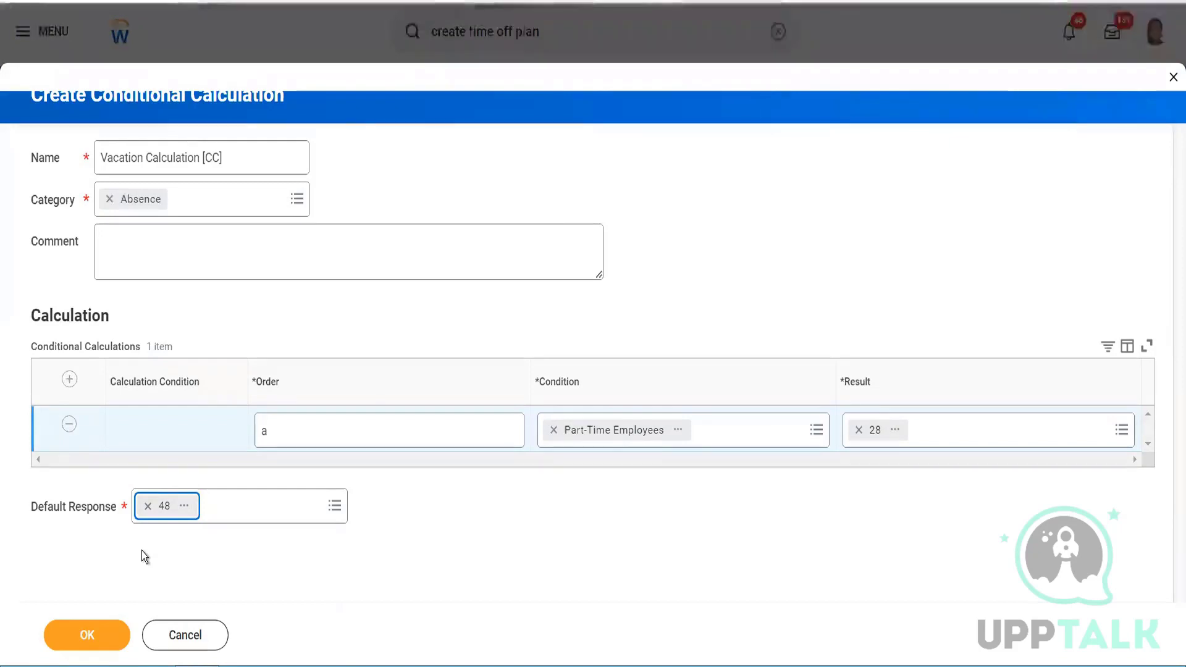
{"action": "left_click", "coordinate": [87, 637]}
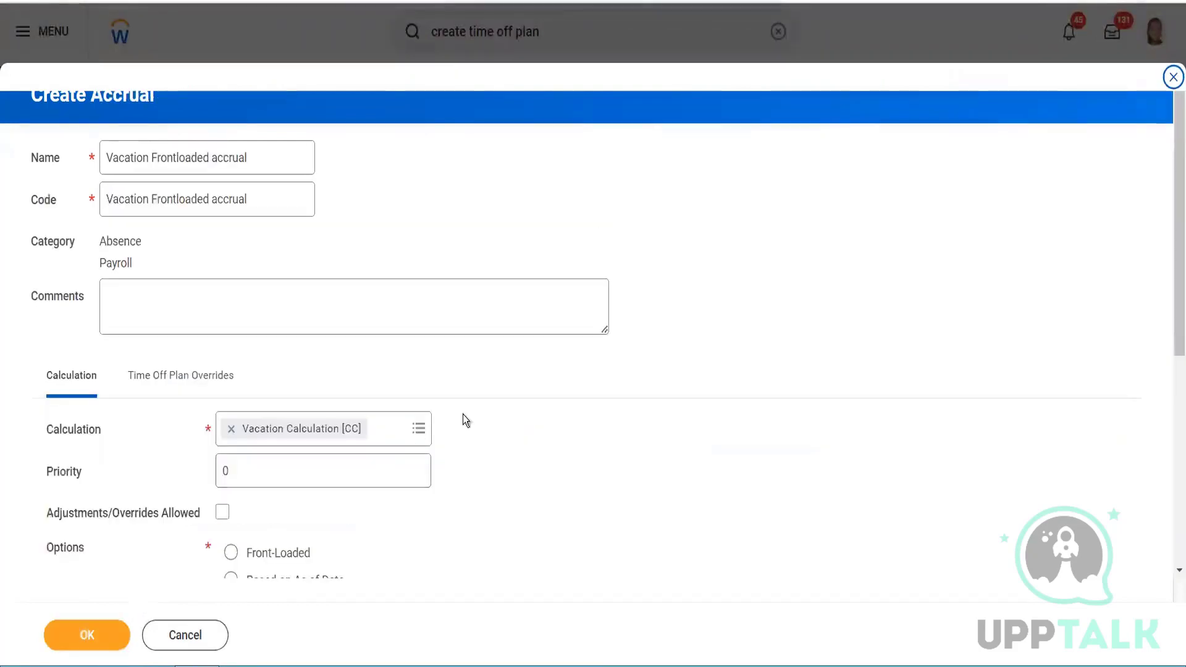
- Set the accrual's priority to 100, allow adjustments/overrides and choose the Front-Loaded option
{"action": "left_click", "coordinate": [294, 479]}
{"action": "key", "text": "BackSpace"}
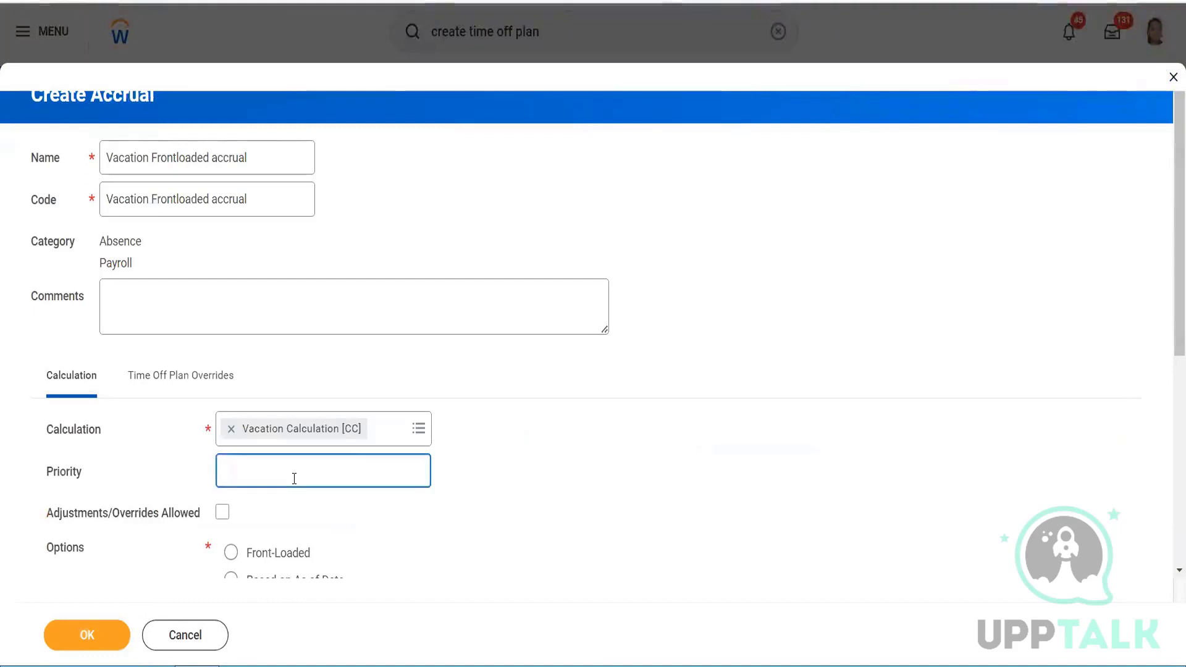
{"action": "type", "text": "100"}
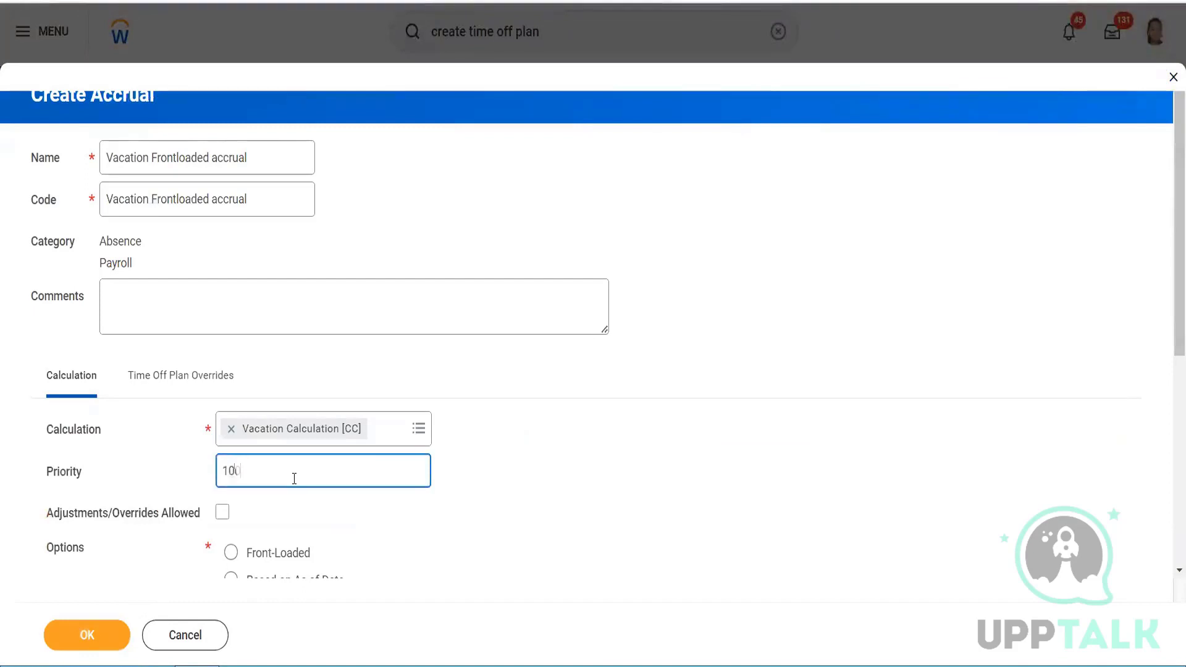
{"action": "left_click", "coordinate": [224, 514]}
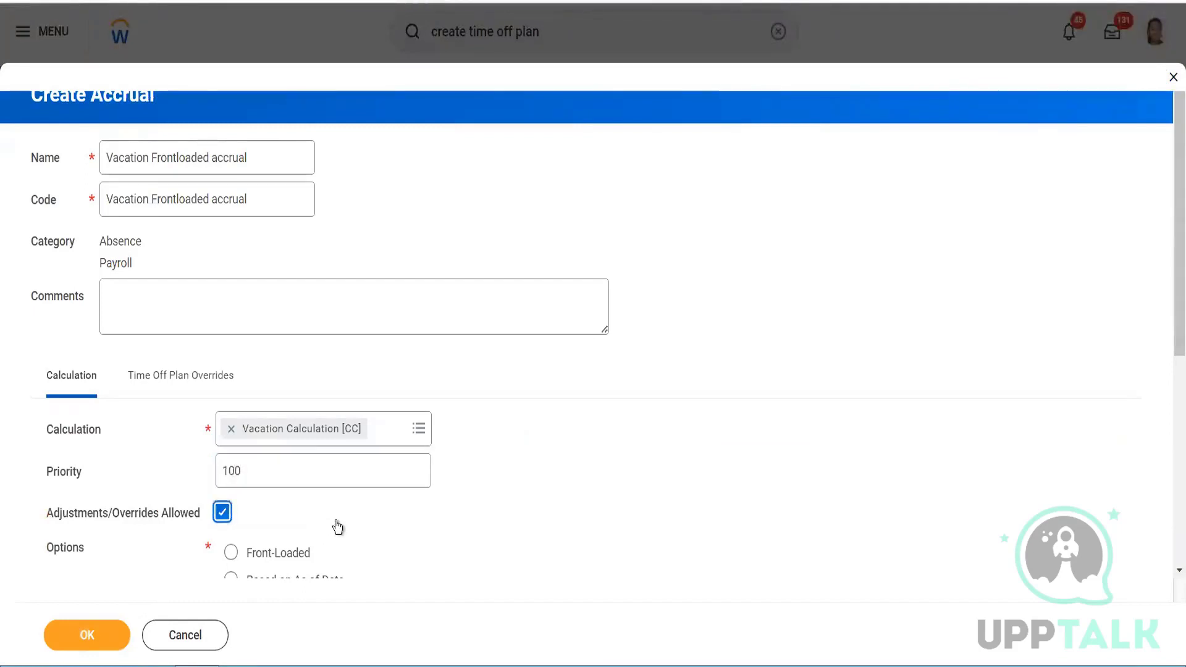
{"action": "scroll", "coordinate": [336, 522], "scroll_direction": "down", "scroll_amount": 2}
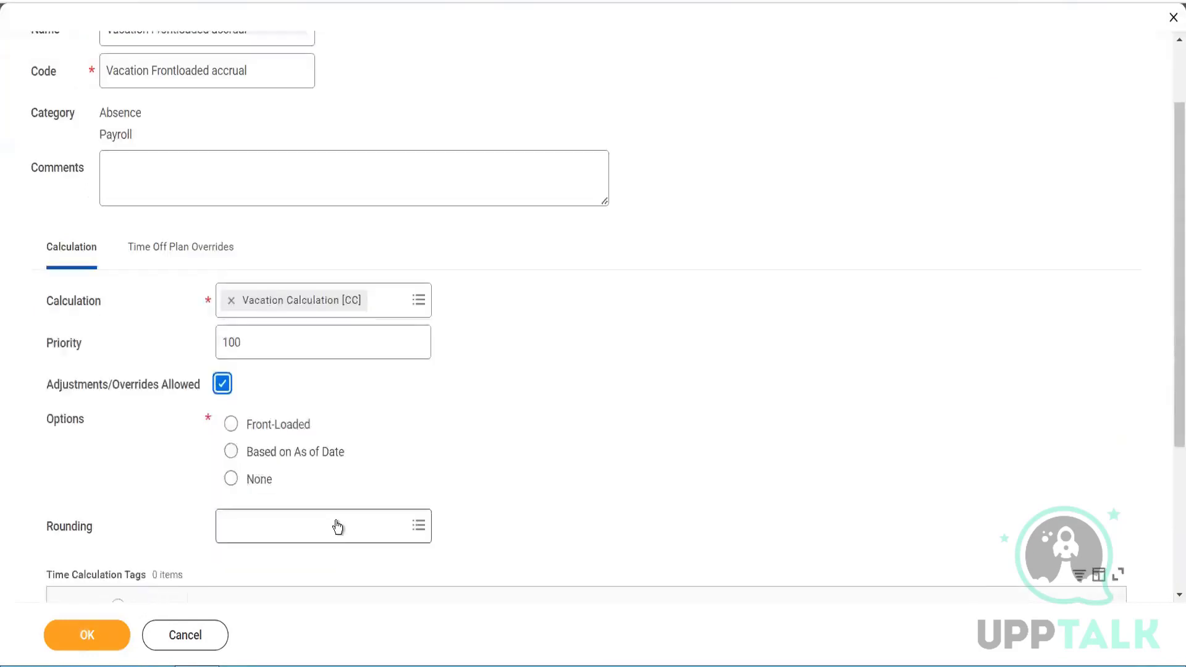
{"action": "left_click", "coordinate": [233, 418]}
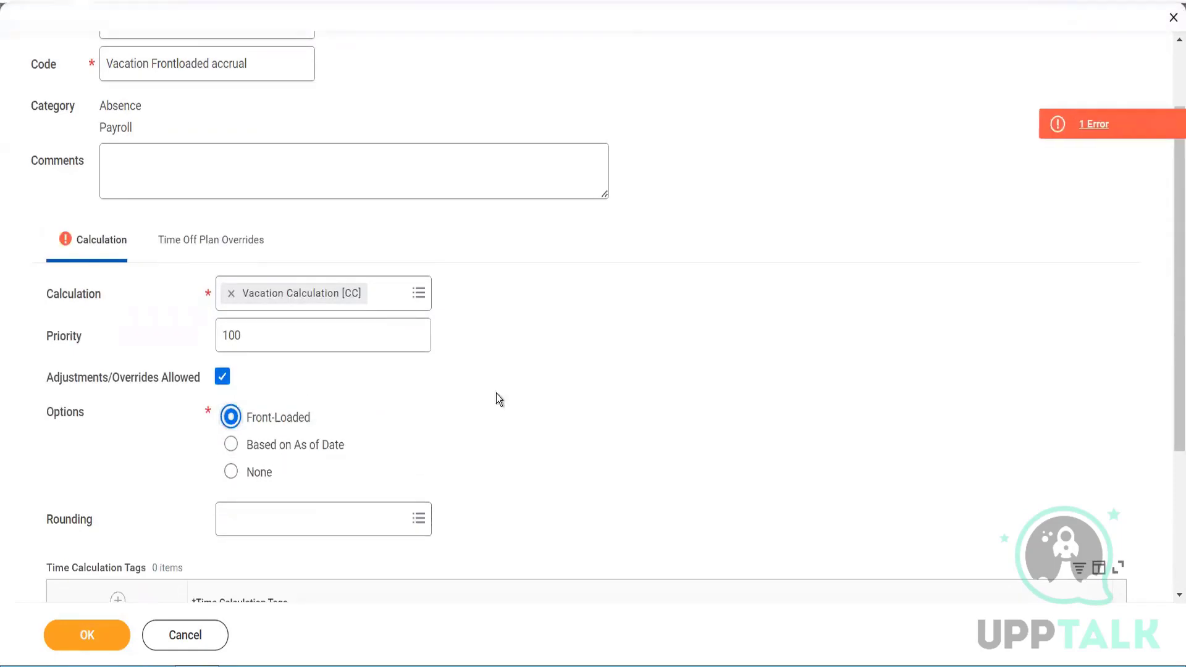
- Check the accrual's error details and add a row to its scheduling table
{"action": "left_click", "coordinate": [1070, 125]}
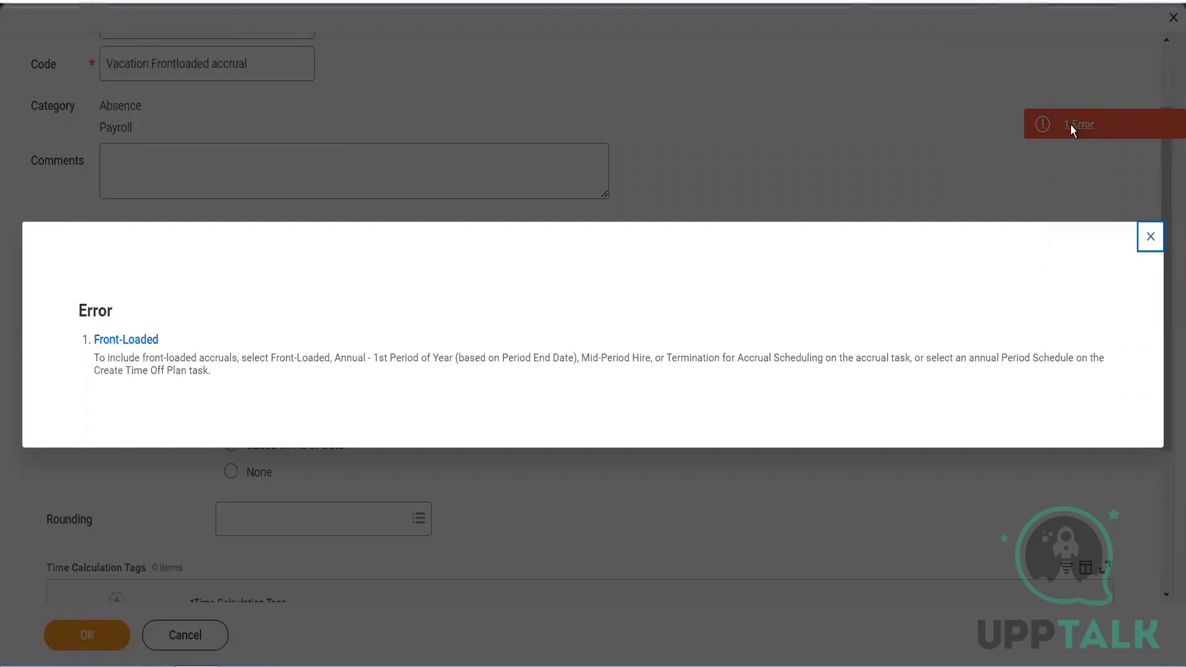
{"action": "left_click", "coordinate": [1152, 238]}
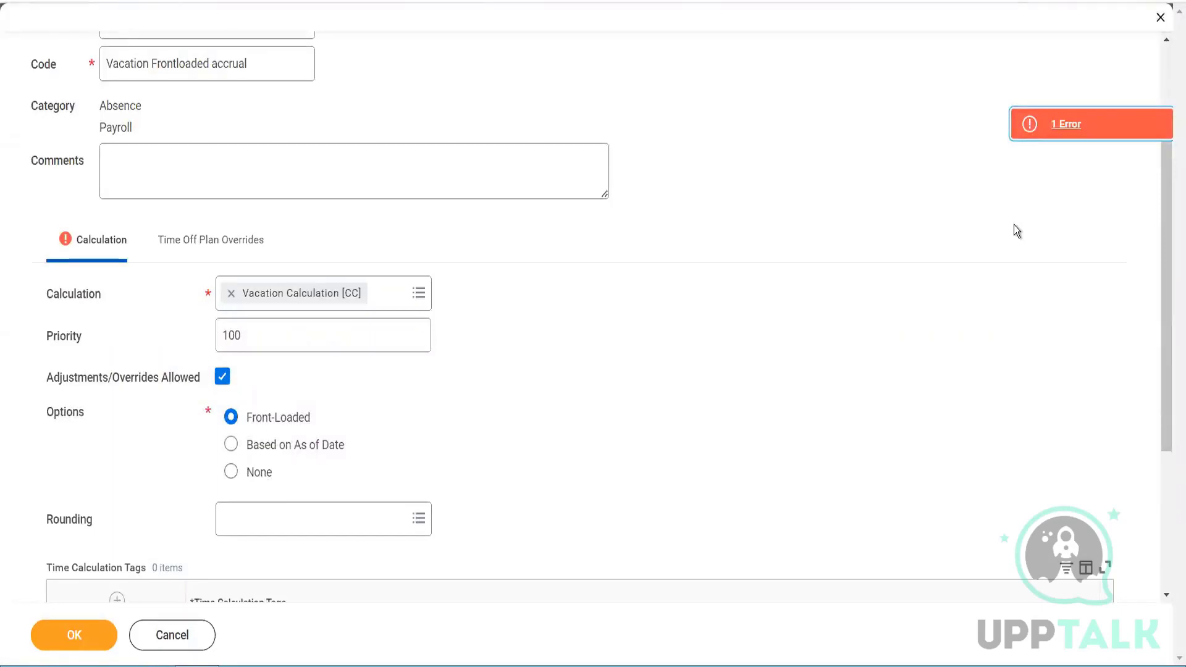
{"action": "scroll", "coordinate": [662, 363], "scroll_direction": "down", "scroll_amount": 4}
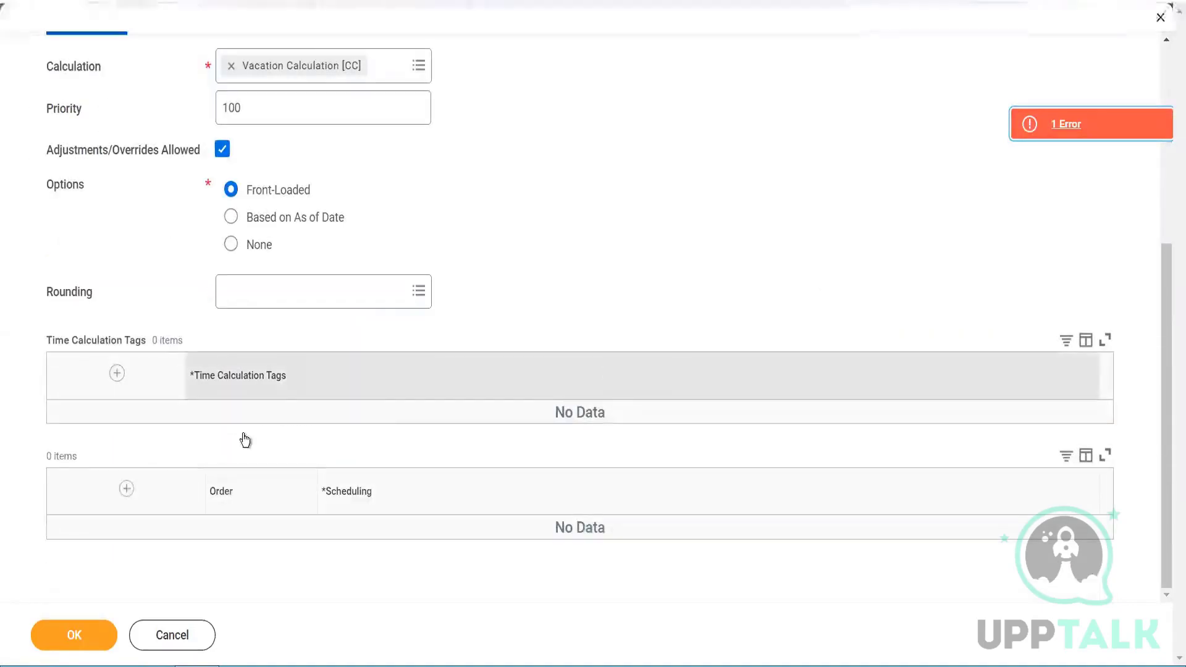
{"action": "left_click", "coordinate": [126, 489]}
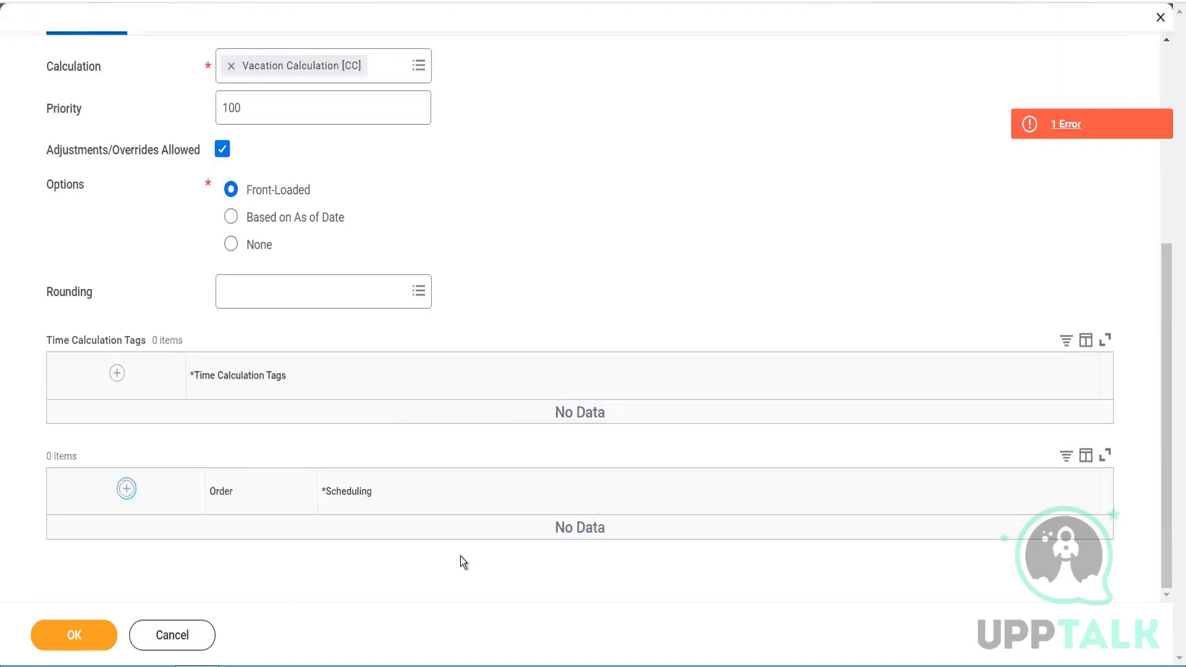
{"action": "left_click", "coordinate": [437, 561]}
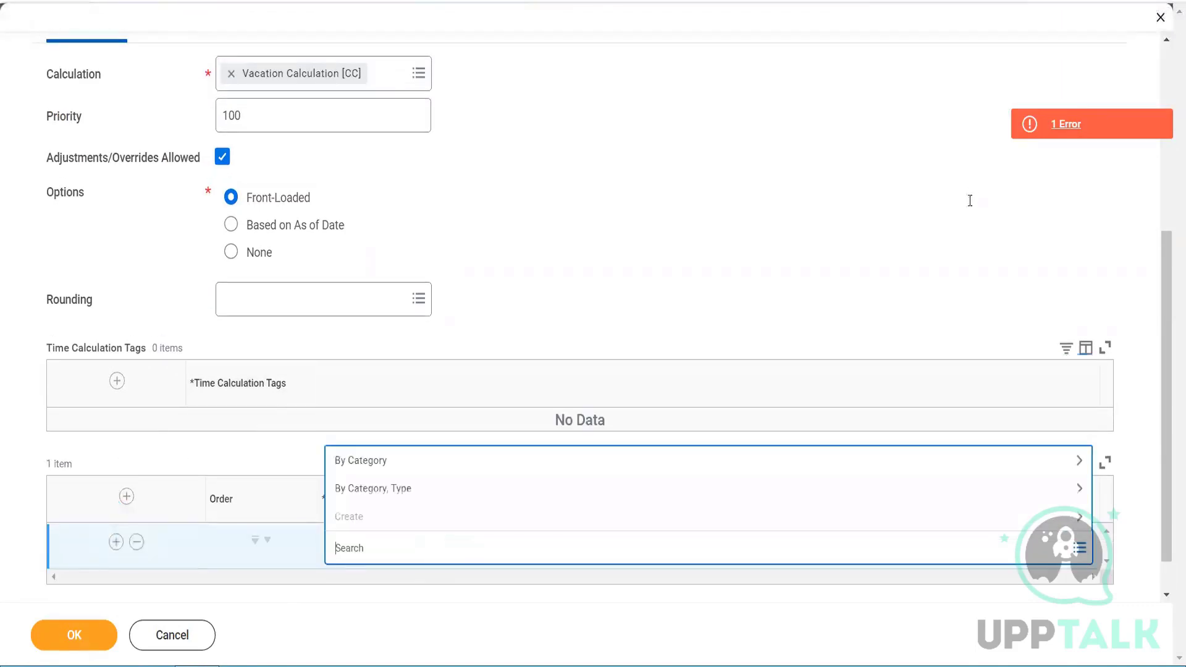
- Copy the scheduling name from the error details and set the row to Annual - 1st Period of Year (based on Period End Date) or Mid-Period Hire or Termination
{"action": "left_click", "coordinate": [1074, 125]}
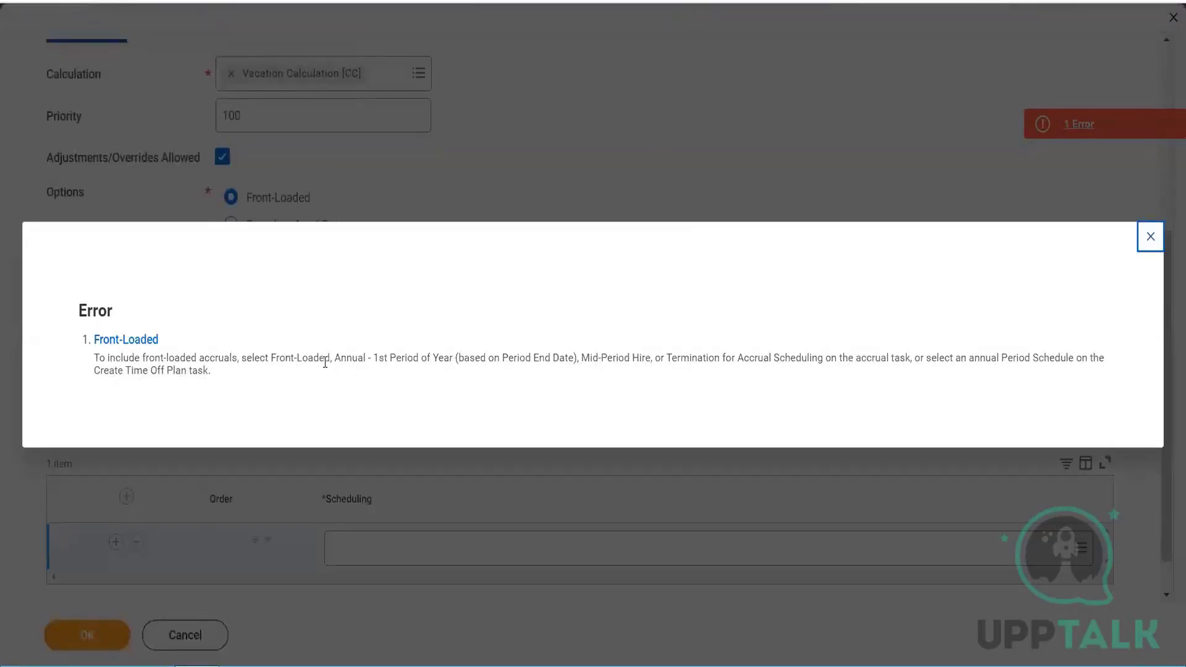
{"action": "left_click_drag", "start_coordinate": [334, 359], "coordinate": [628, 365]}
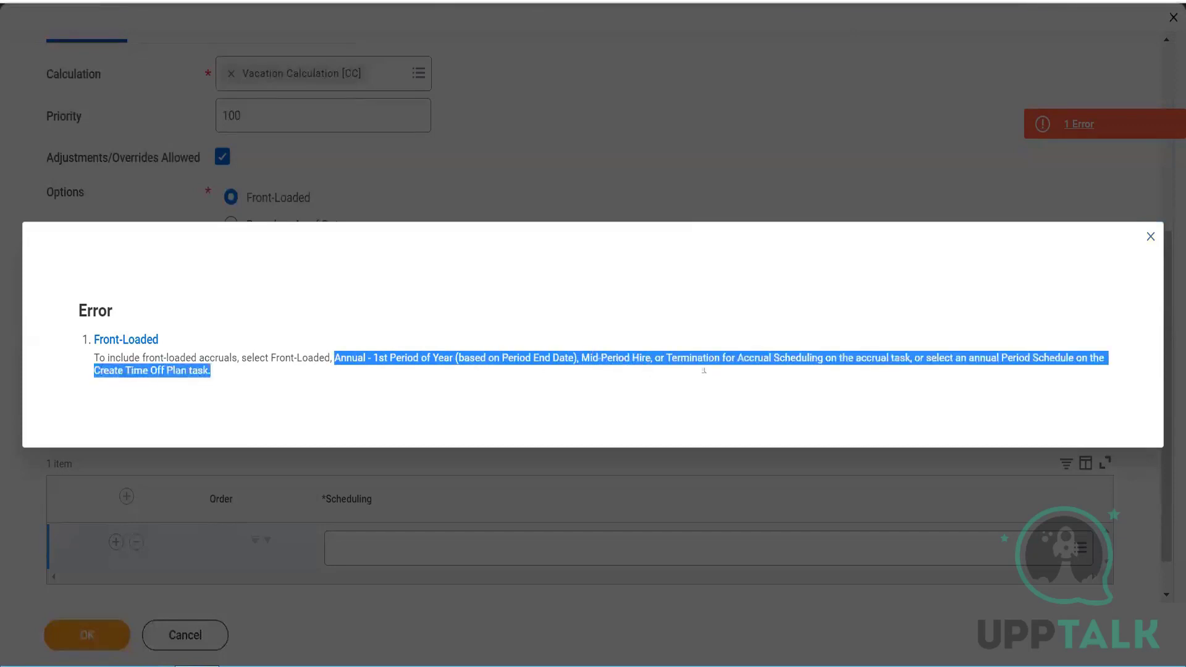
{"action": "mouse_move", "coordinate": [704, 371]}
{"action": "left_mouse_down"}
{"action": "mouse_move", "coordinate": [721, 371]}
{"action": "mouse_move", "coordinate": [719, 360]}
{"action": "left_mouse_up"}
{"action": "key", "text": "ctrl+c"}
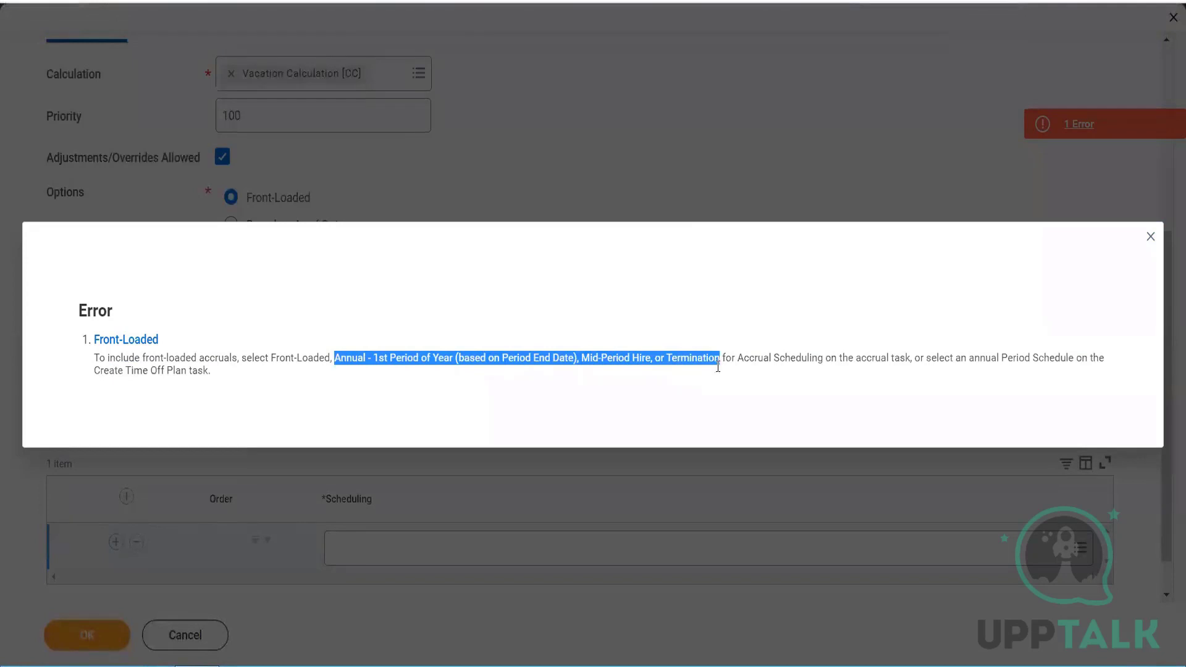
{"action": "left_click", "coordinate": [787, 117]}
{"action": "left_click", "coordinate": [465, 533]}
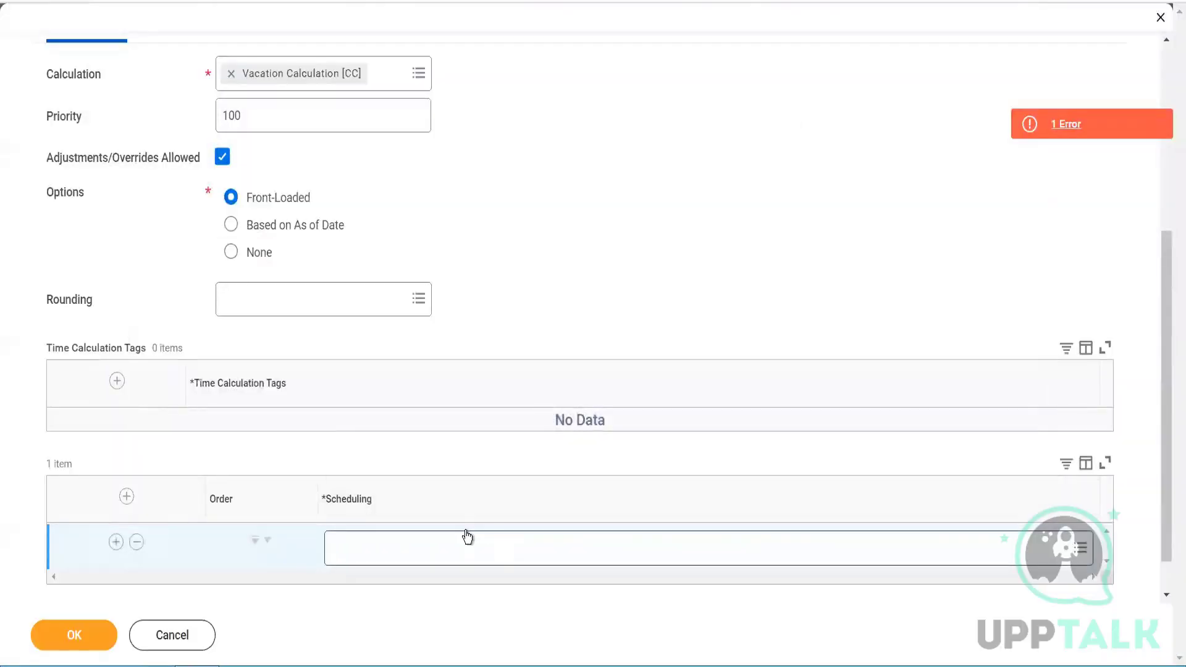
{"action": "key", "text": "ctrl+v"}
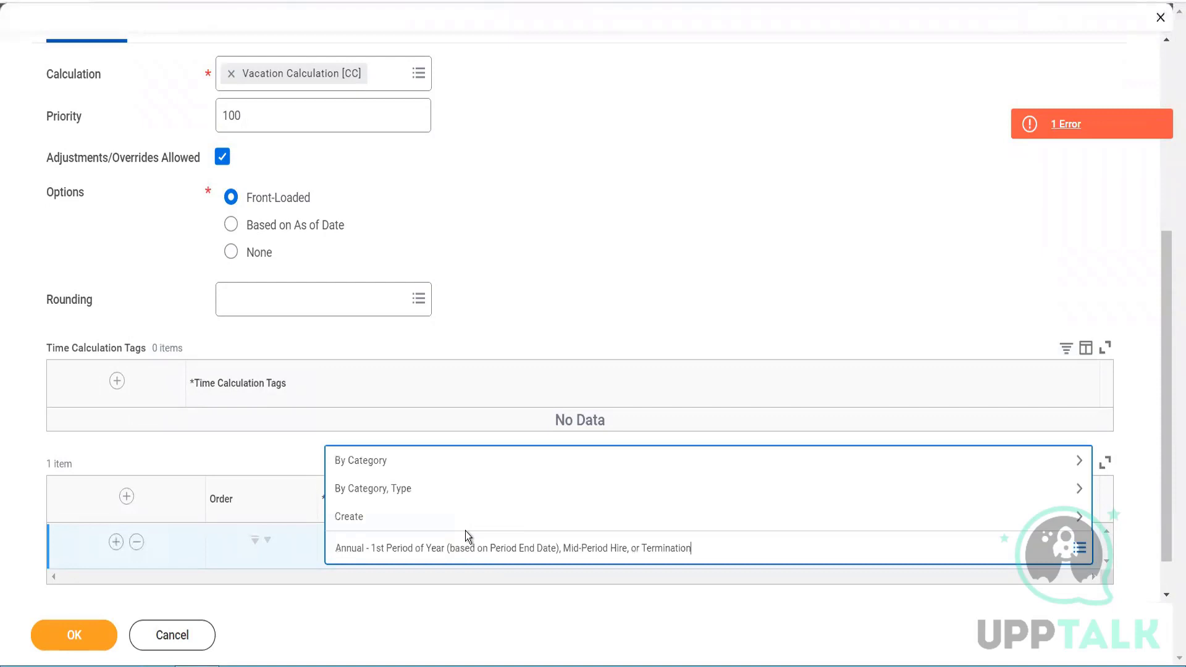
{"action": "key", "text": "Return"}
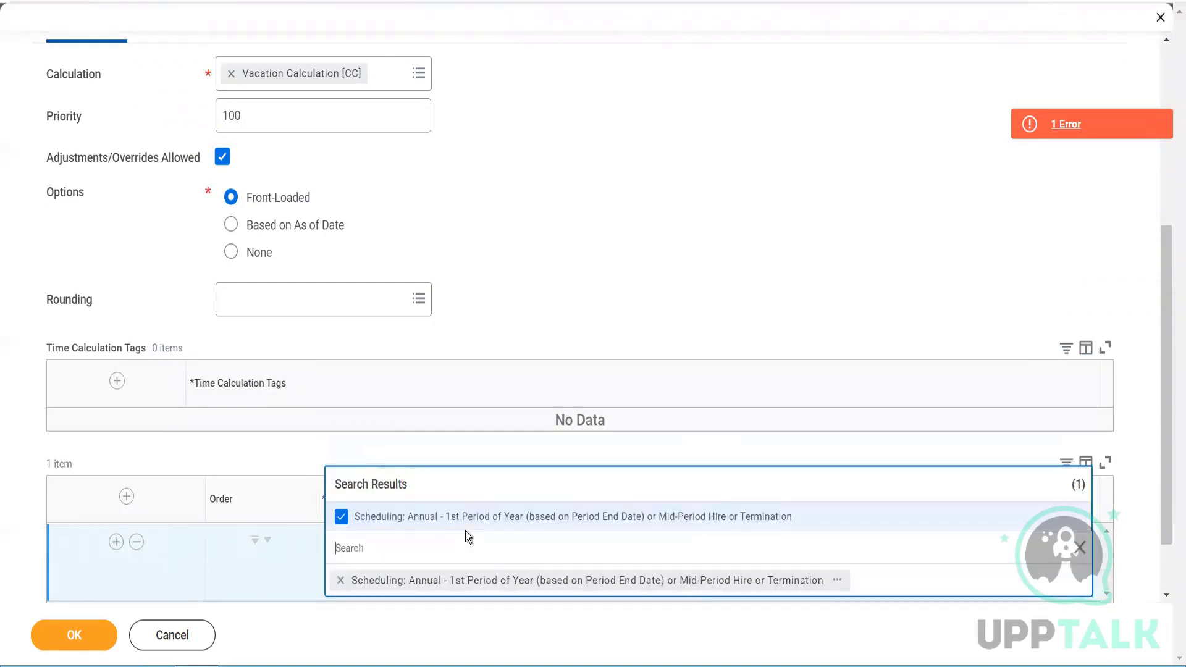
{"action": "left_click", "coordinate": [532, 311]}
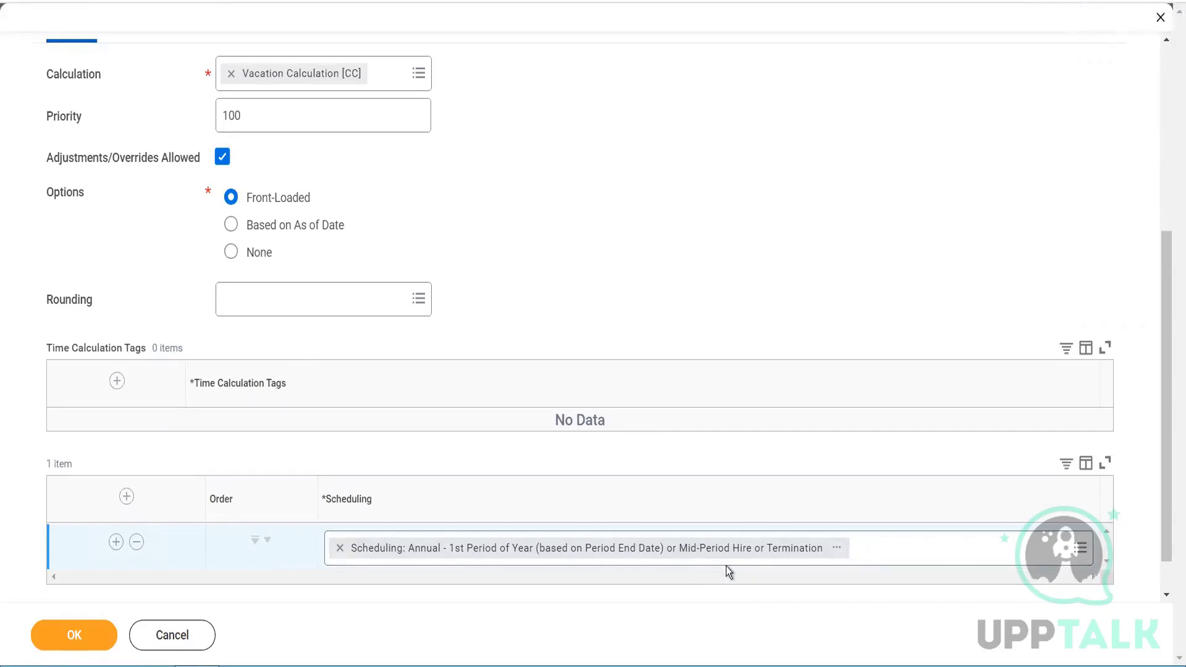
- Review the front-loaded accrual's settings and save the accrual to the plan
{"action": "scroll", "coordinate": [601, 232], "scroll_direction": "down", "scroll_amount": 1}
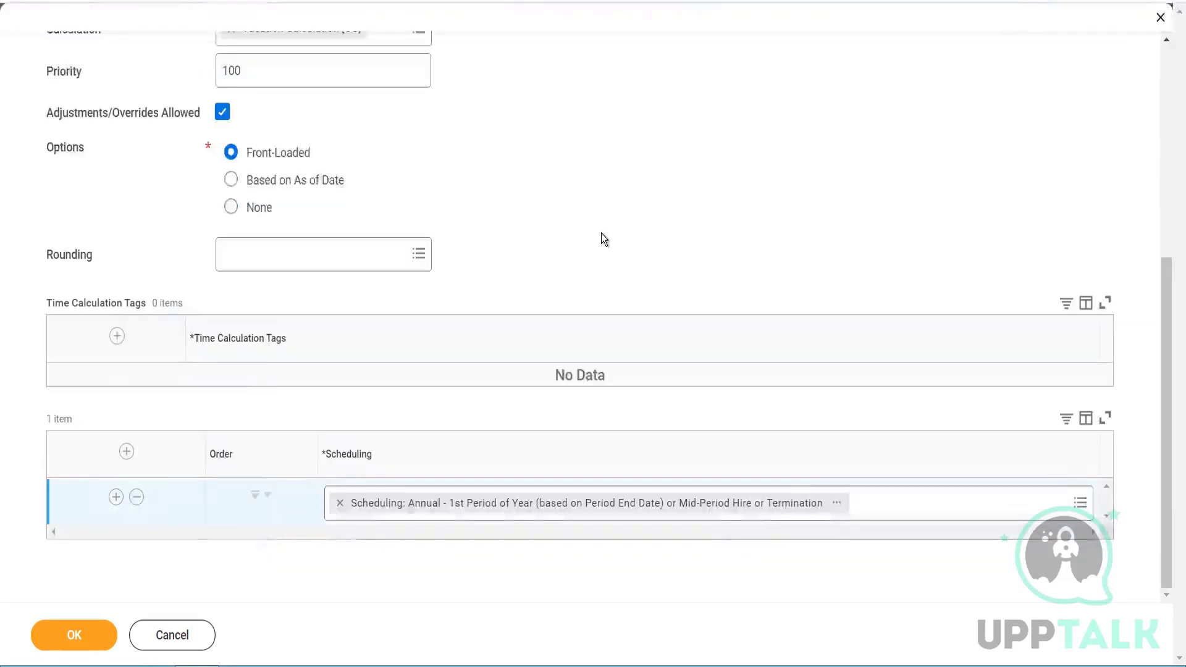
{"action": "scroll", "coordinate": [596, 241], "scroll_direction": "up", "scroll_amount": 10}
{"action": "scroll", "coordinate": [570, 289], "scroll_direction": "down", "scroll_amount": 5}
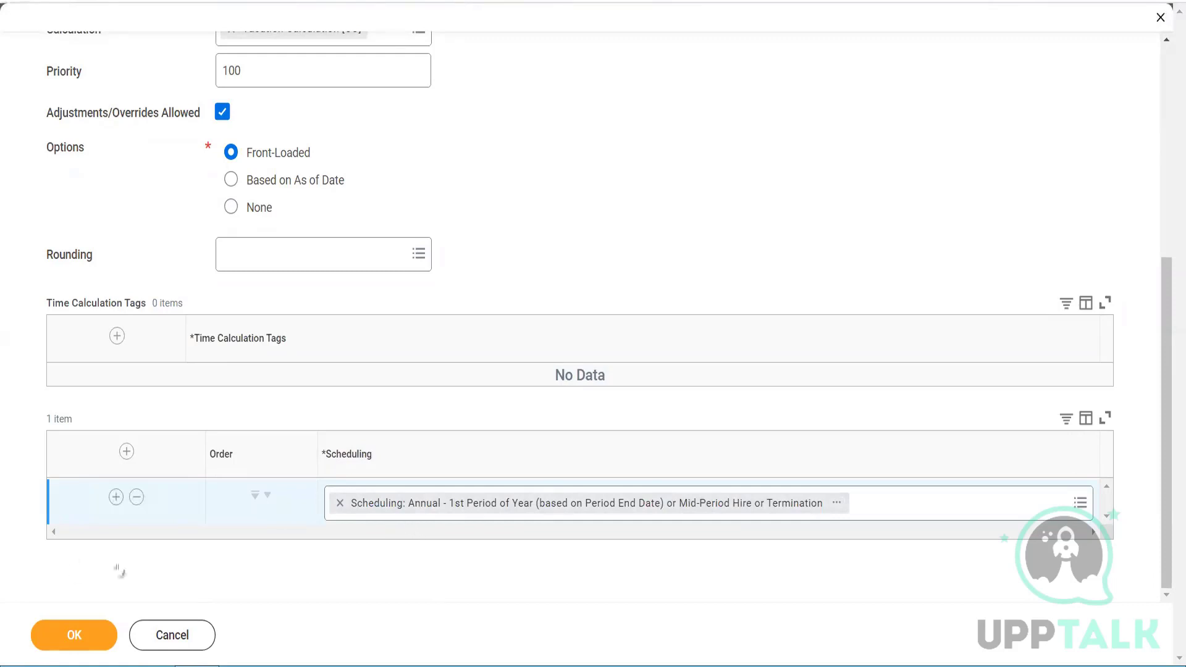
{"action": "left_click", "coordinate": [74, 634]}
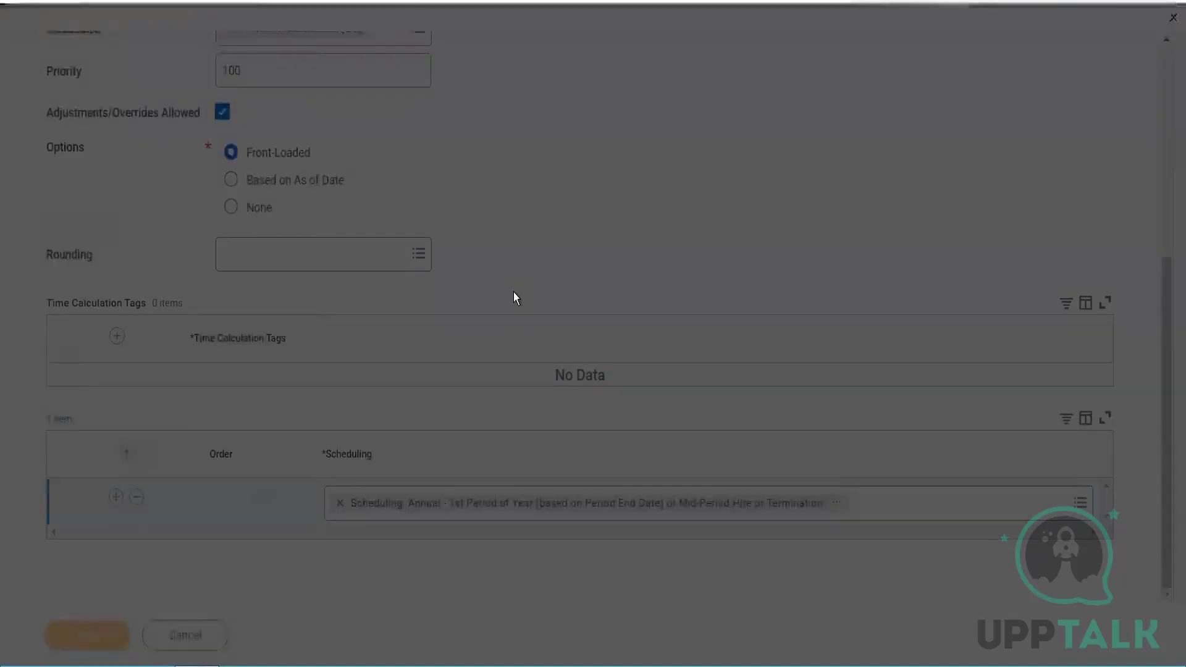
- Add a row to the plan's Time Off table and start creating a new time off for it
{"action": "scroll", "coordinate": [312, 250], "scroll_direction": "down", "scroll_amount": 10}
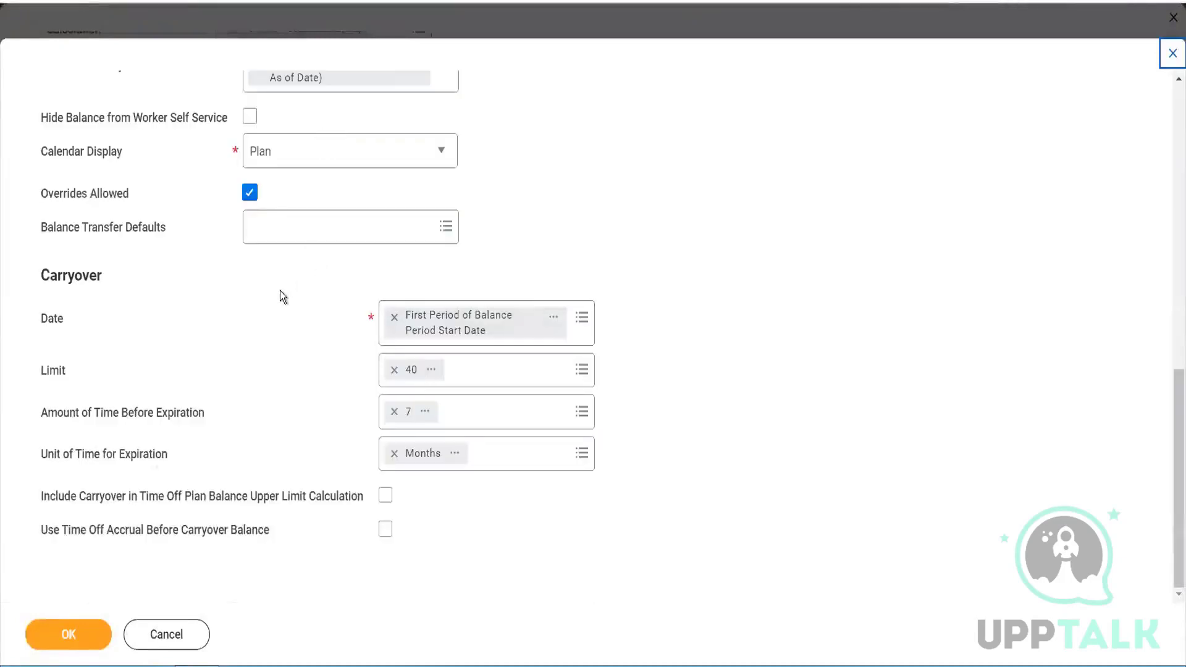
{"action": "scroll", "coordinate": [280, 291], "scroll_direction": "up", "scroll_amount": 5}
{"action": "left_click", "coordinate": [277, 363]}
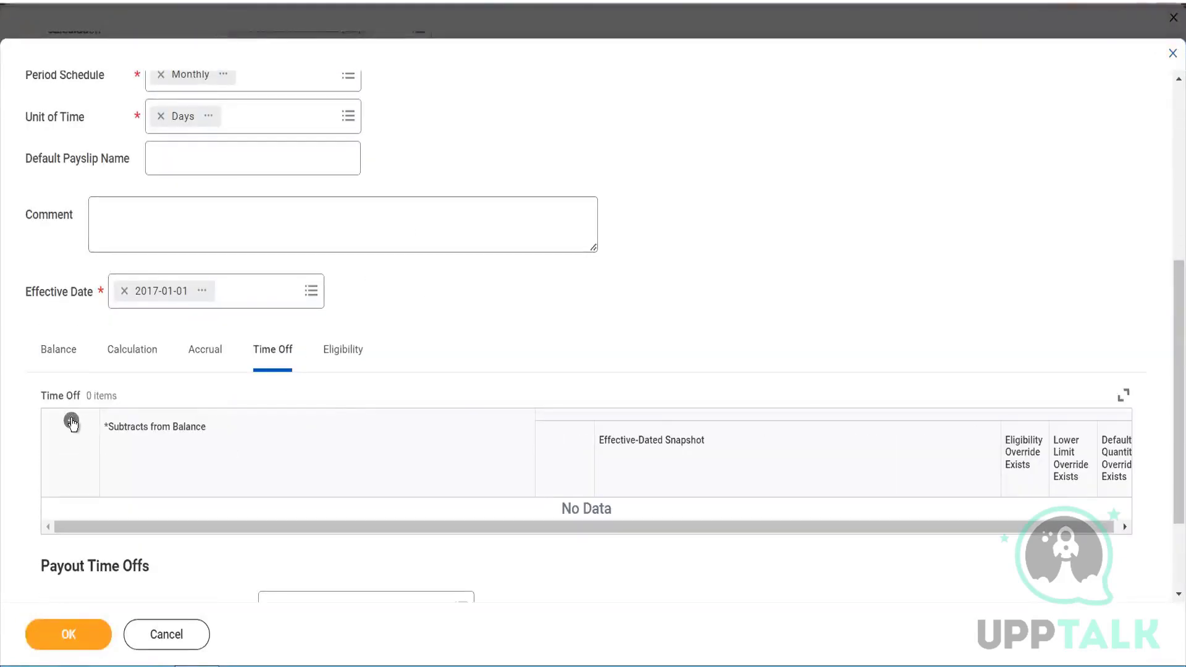
{"action": "left_click", "coordinate": [71, 421]}
{"action": "left_click", "coordinate": [166, 523]}
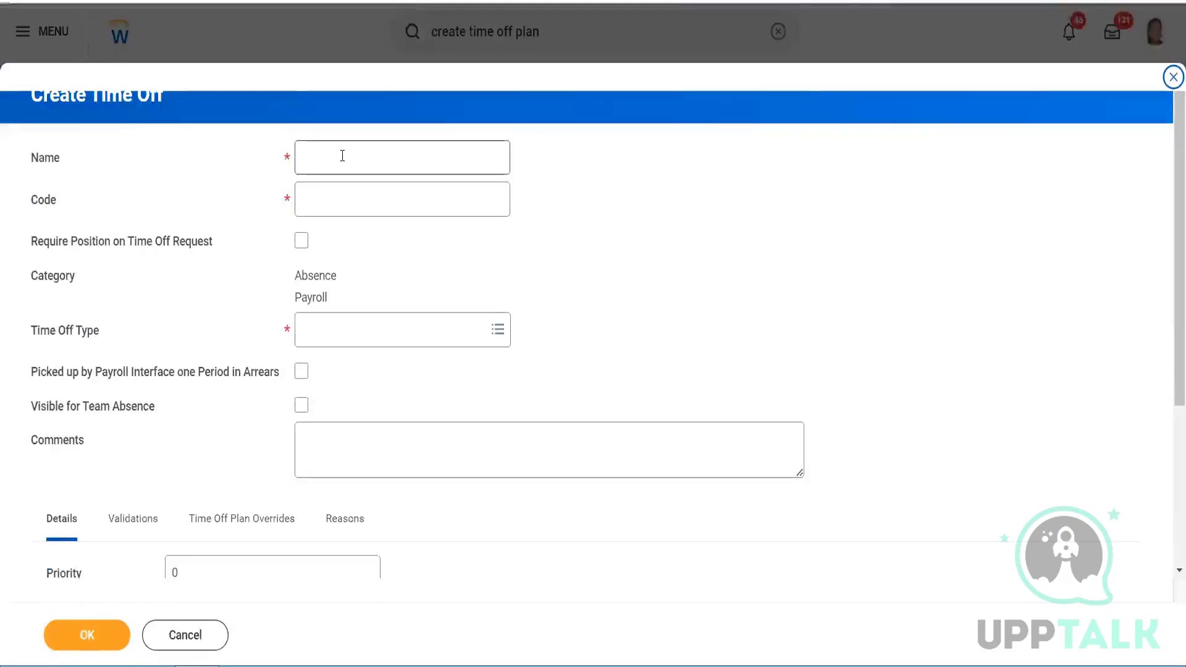
- Enter CA VAcation Time offff as both the name and the code of the time off
{"action": "left_click", "coordinate": [343, 158]}
{"action": "type", "text": "CA "}
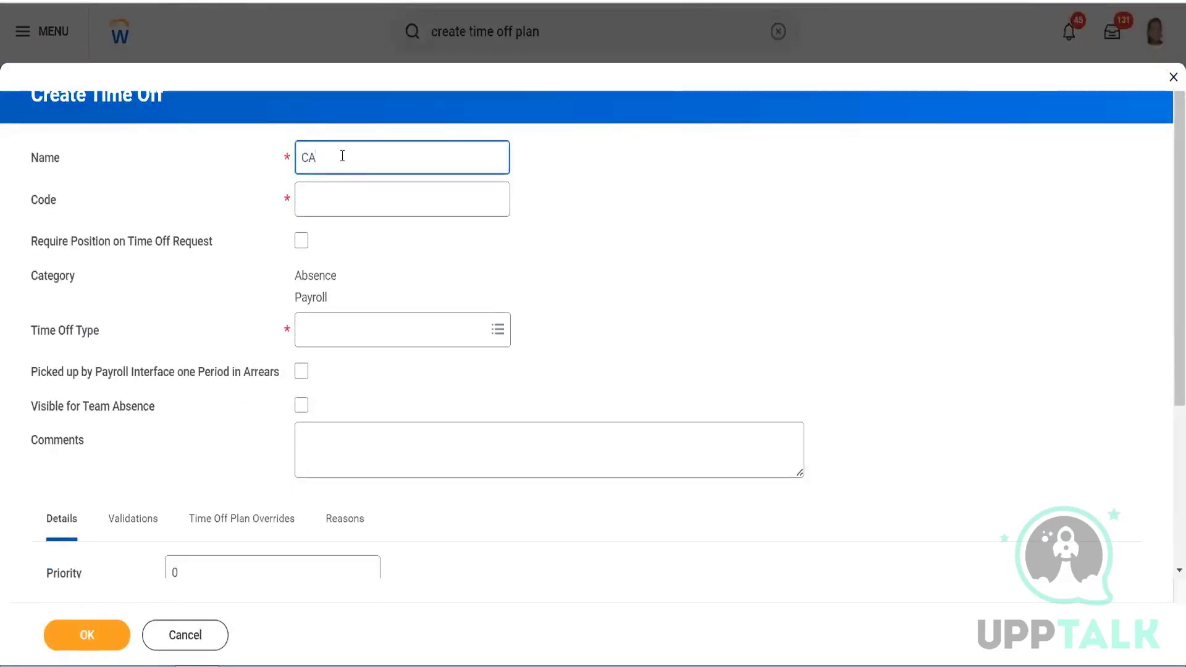
{"action": "type", "text": "VAcation Time offff"}
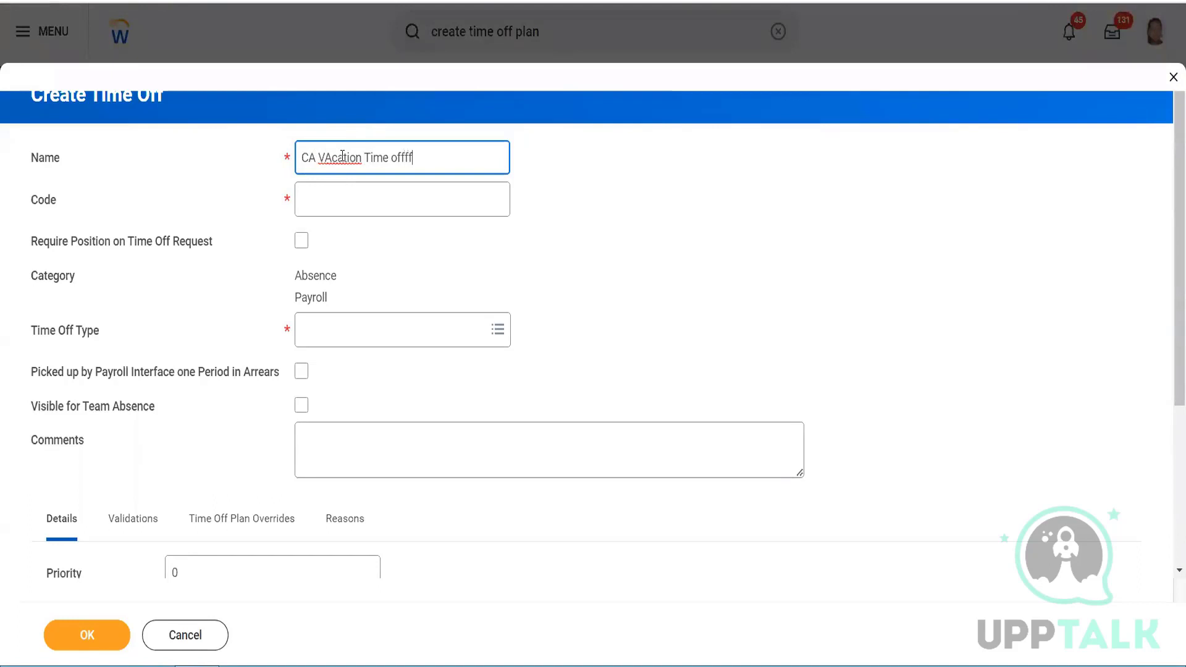
{"action": "key", "text": "ctrl+a"}
{"action": "key", "text": "ctrl+c"}
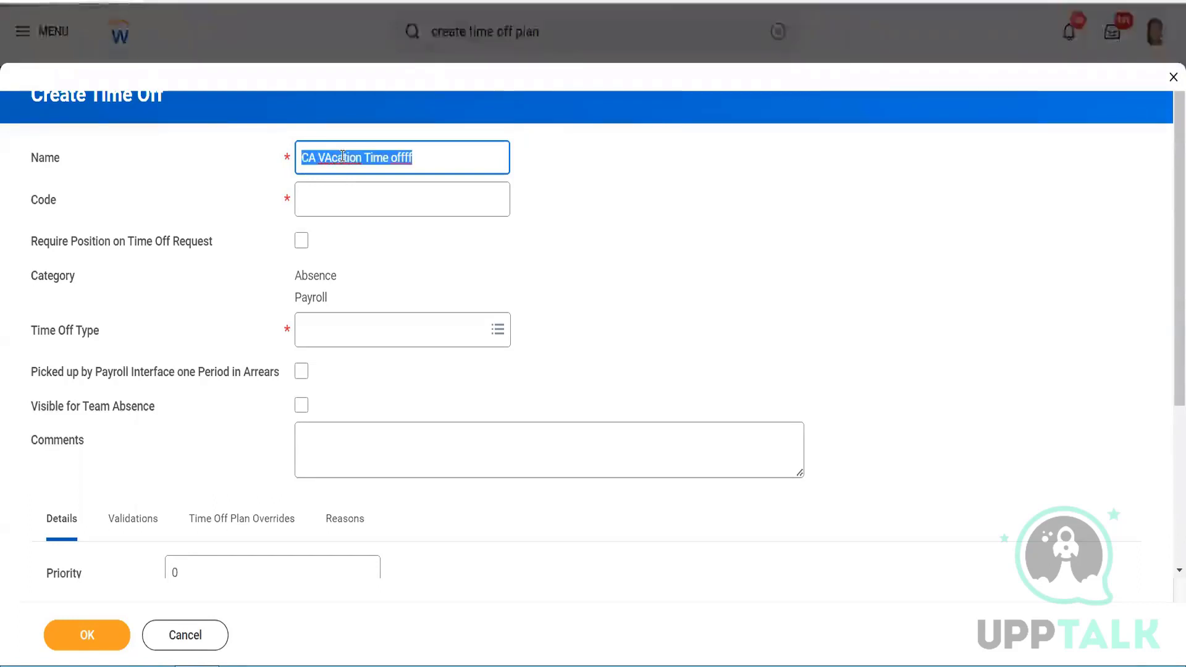
{"action": "left_click", "coordinate": [344, 201]}
{"action": "key", "text": "ctrl+v"}
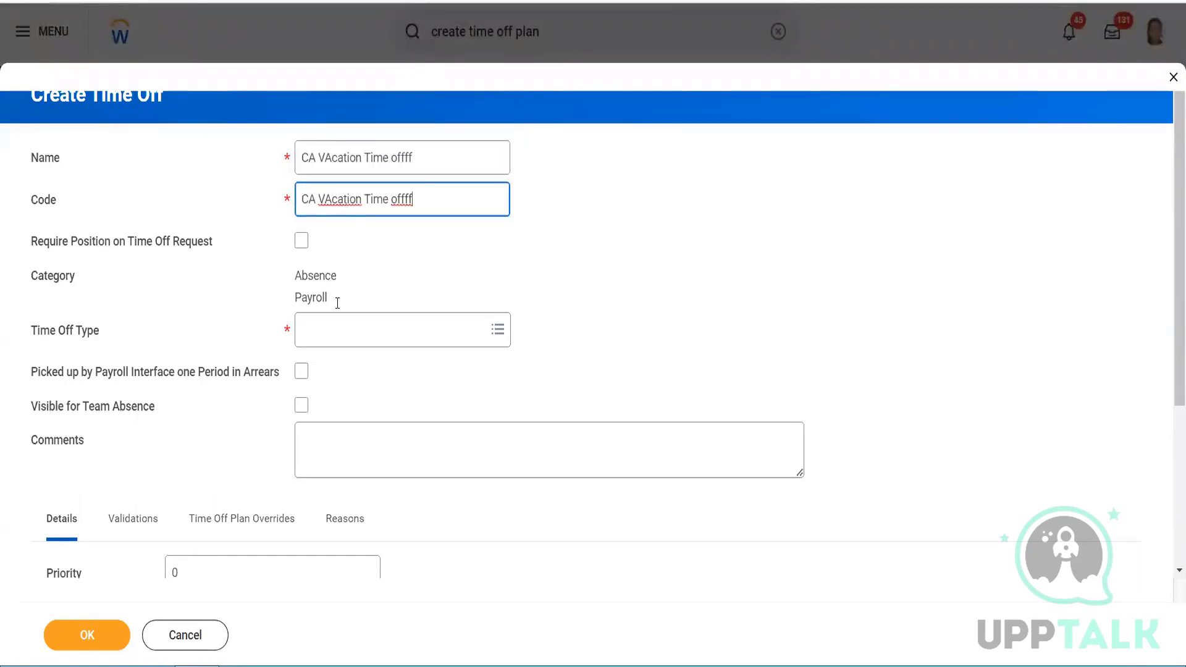
- Set the time off type to Vacation (Days)
{"action": "left_click", "coordinate": [337, 339]}
{"action": "type", "text": "Vacation"}
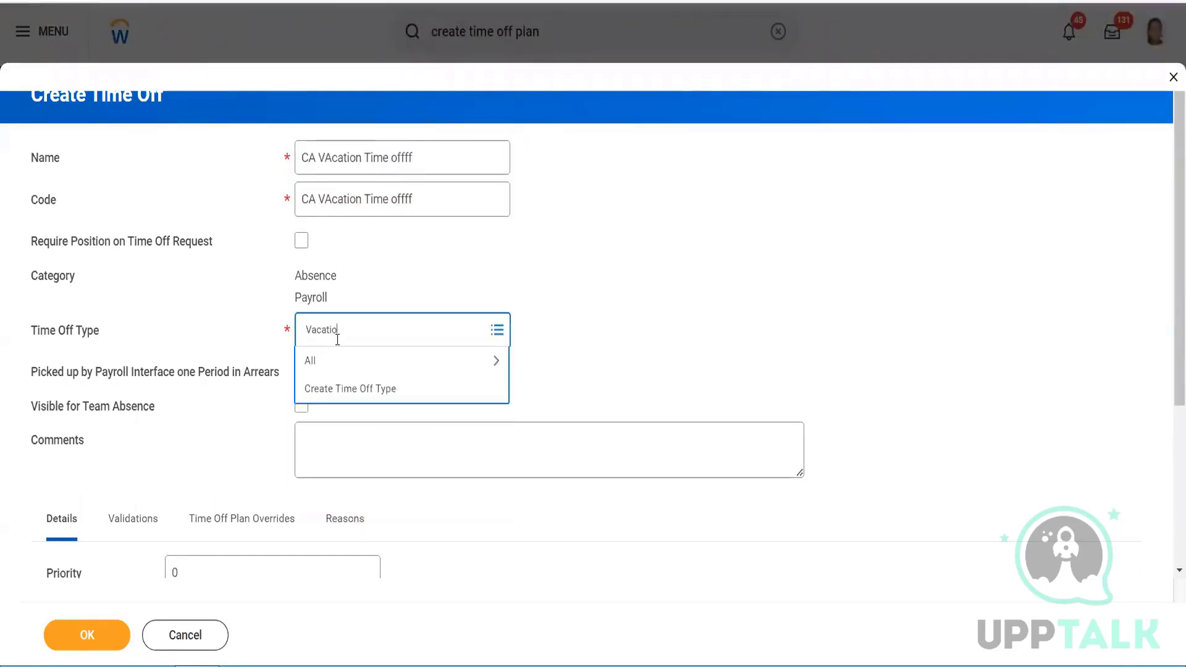
{"action": "key", "text": "Return"}
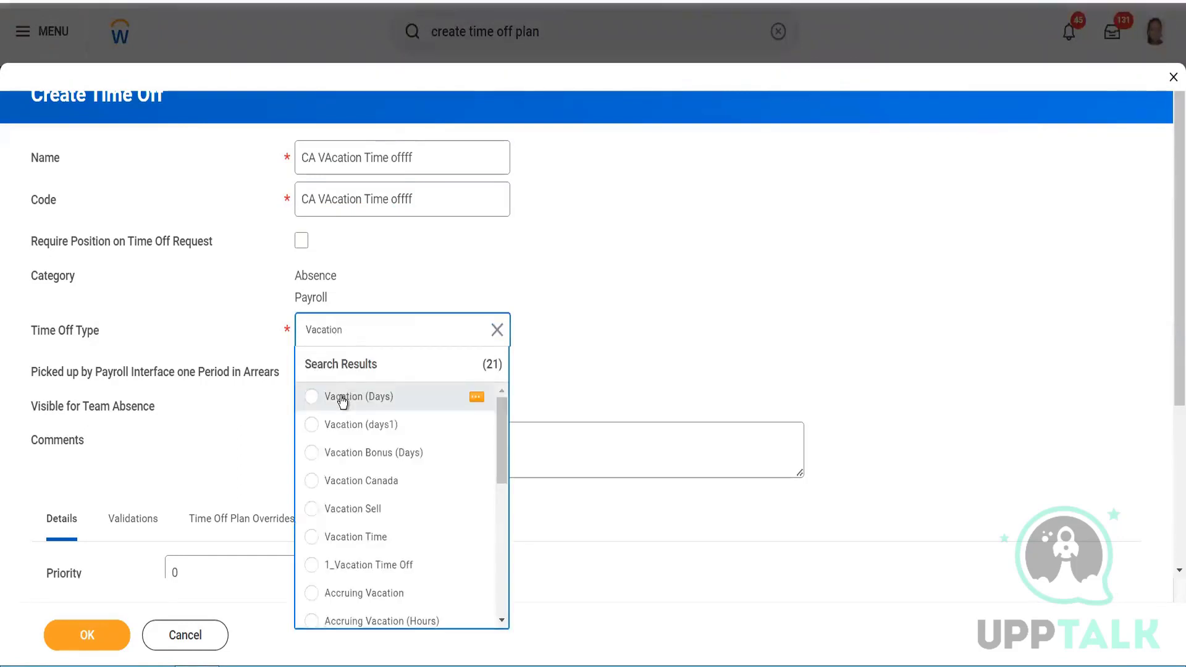
{"action": "left_click", "coordinate": [343, 402]}
- Set the time off's priority to 100, allow adjustments and save the time off
{"action": "scroll", "coordinate": [193, 426], "scroll_direction": "down", "scroll_amount": 3}
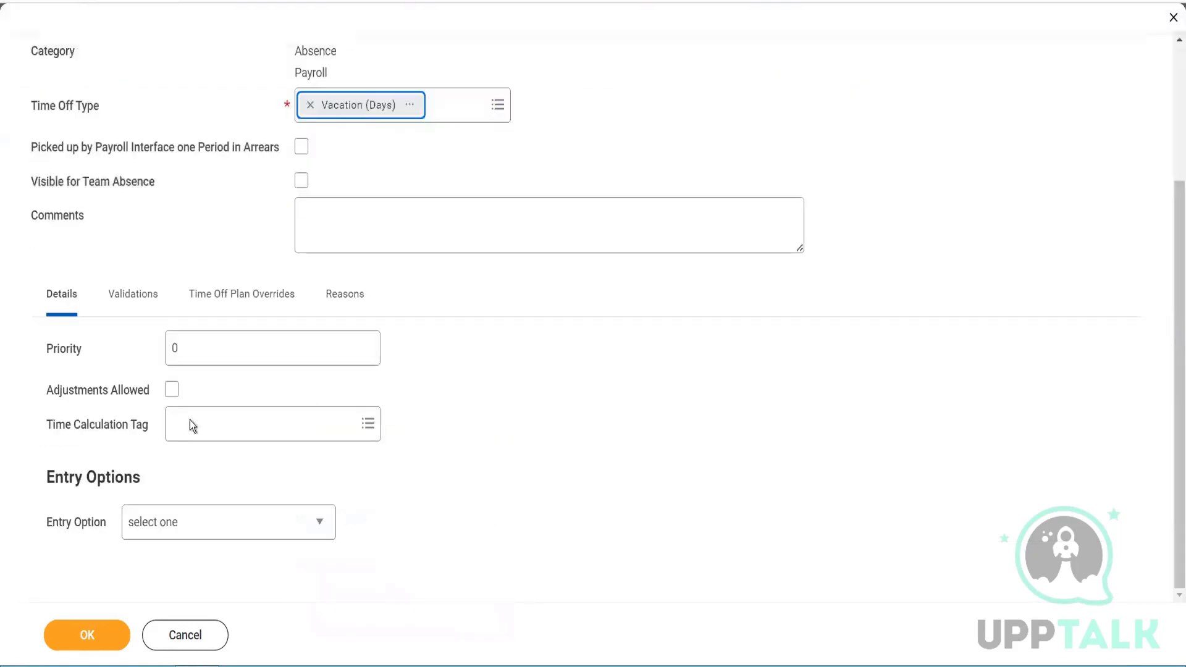
{"action": "left_click", "coordinate": [193, 351]}
{"action": "type", "text": "100"}
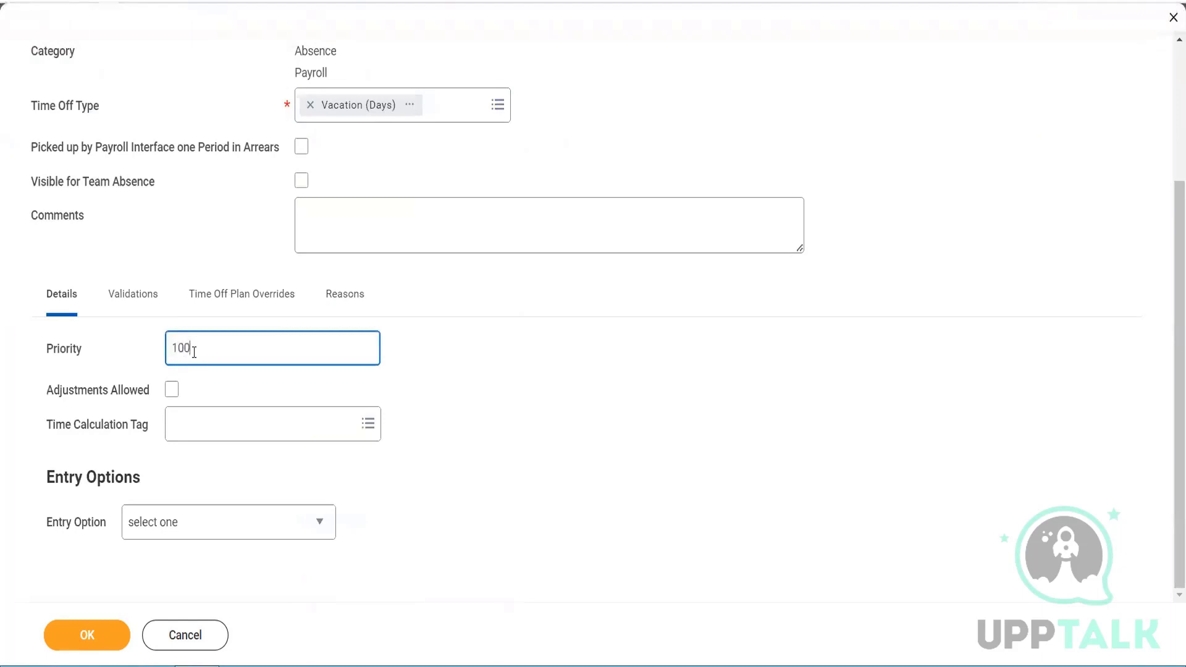
{"action": "left_click", "coordinate": [171, 390]}
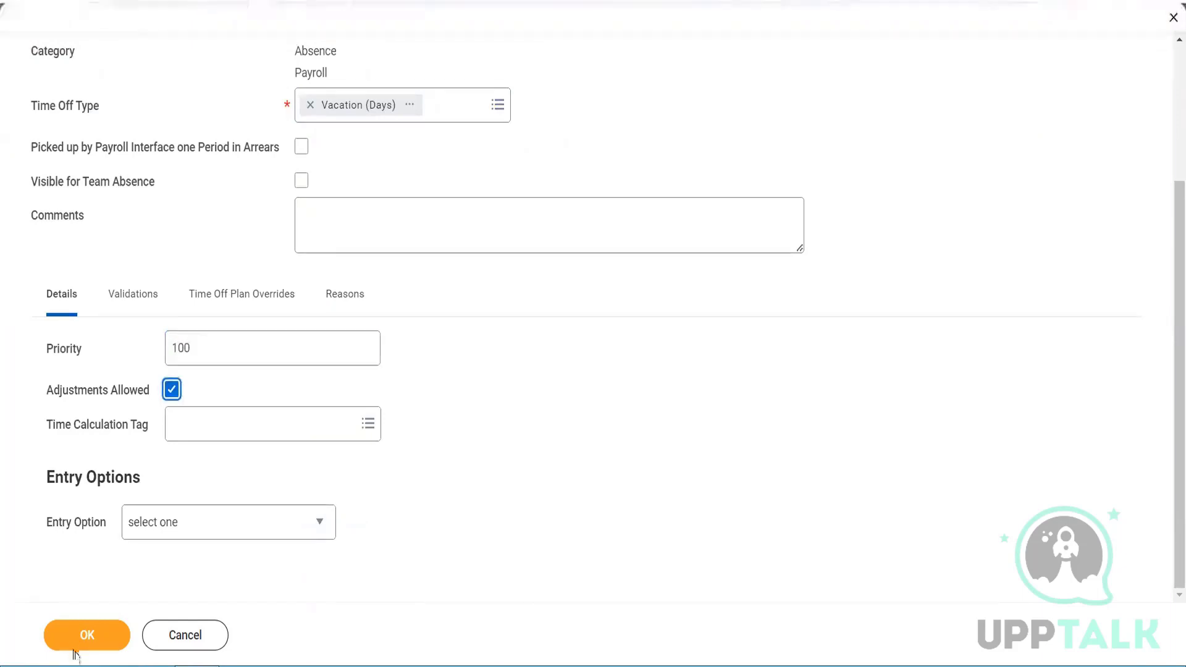
{"action": "left_click", "coordinate": [88, 641]}
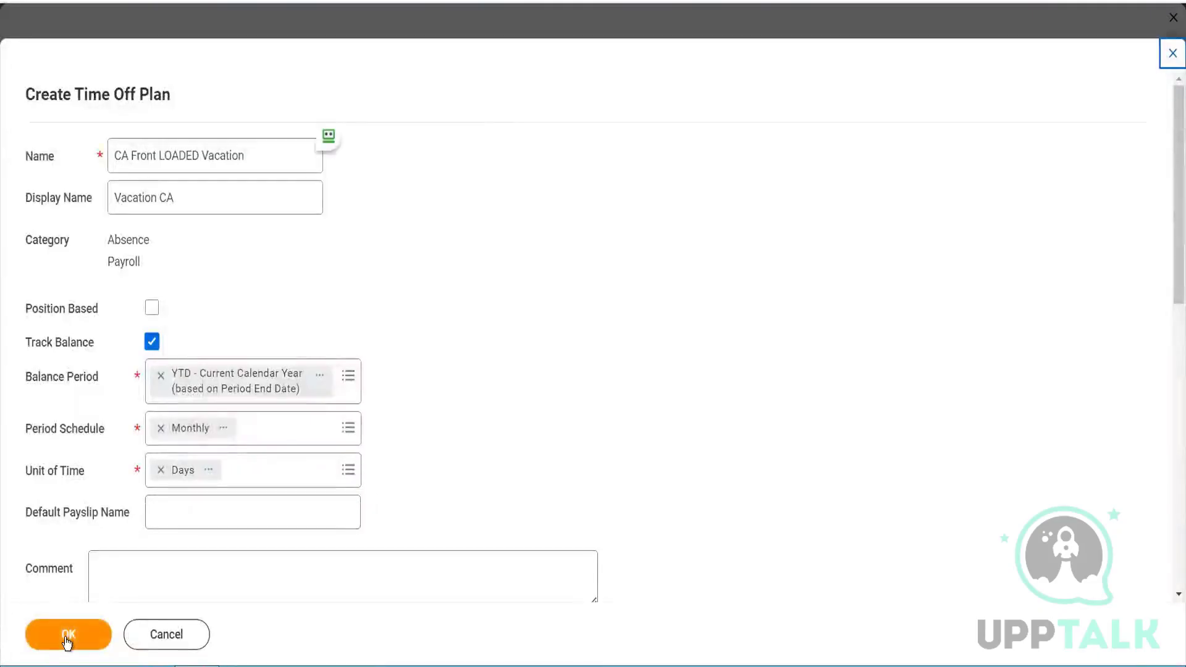
- Try to save the time off plan and open the details of the reported error
{"action": "left_click", "coordinate": [68, 640]}
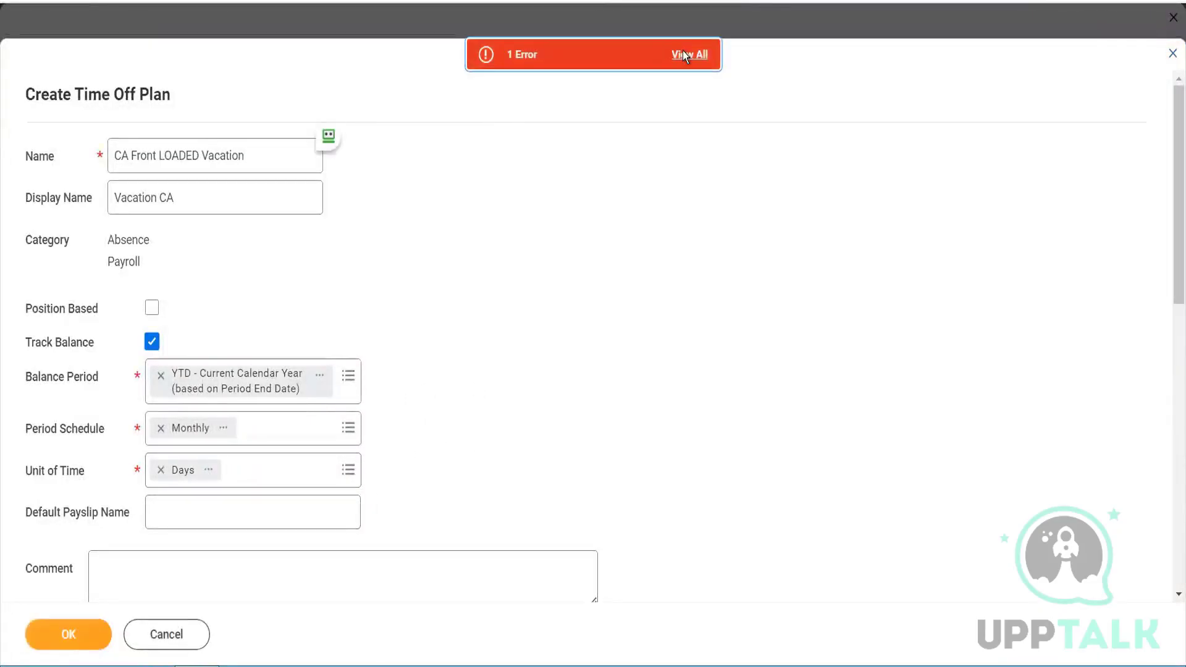
{"action": "left_click", "coordinate": [684, 55]}
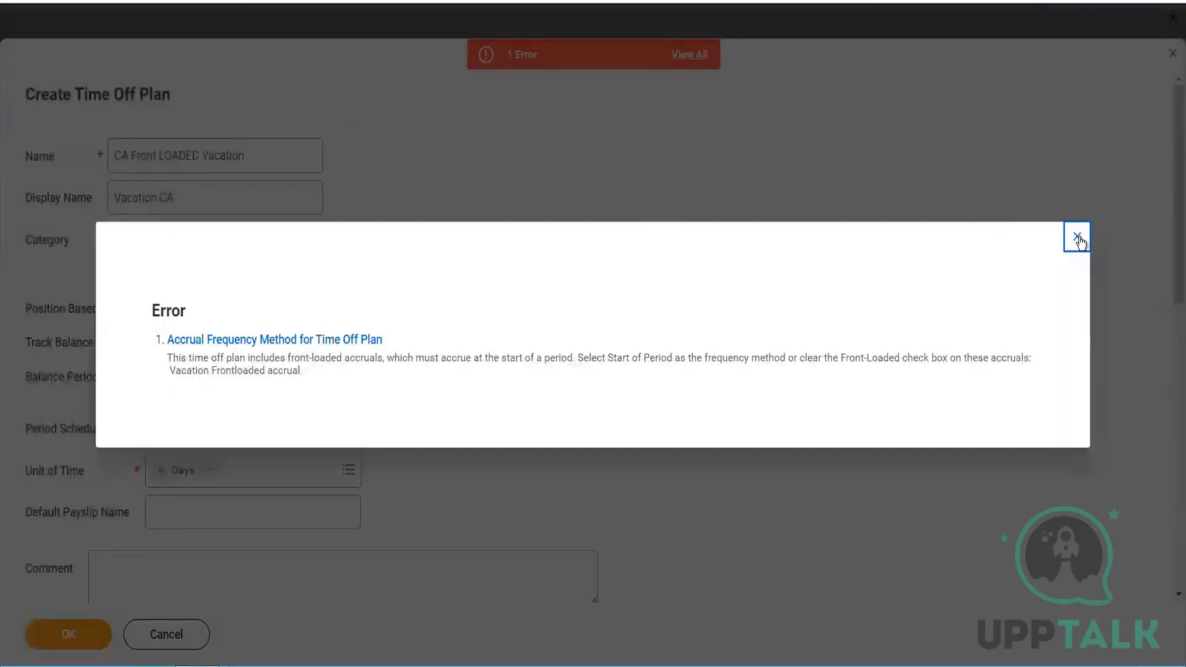
- Review the reported error, set the plan's accrual frequency method to Start of Period and save the time off plan
{"action": "left_click", "coordinate": [1078, 239]}
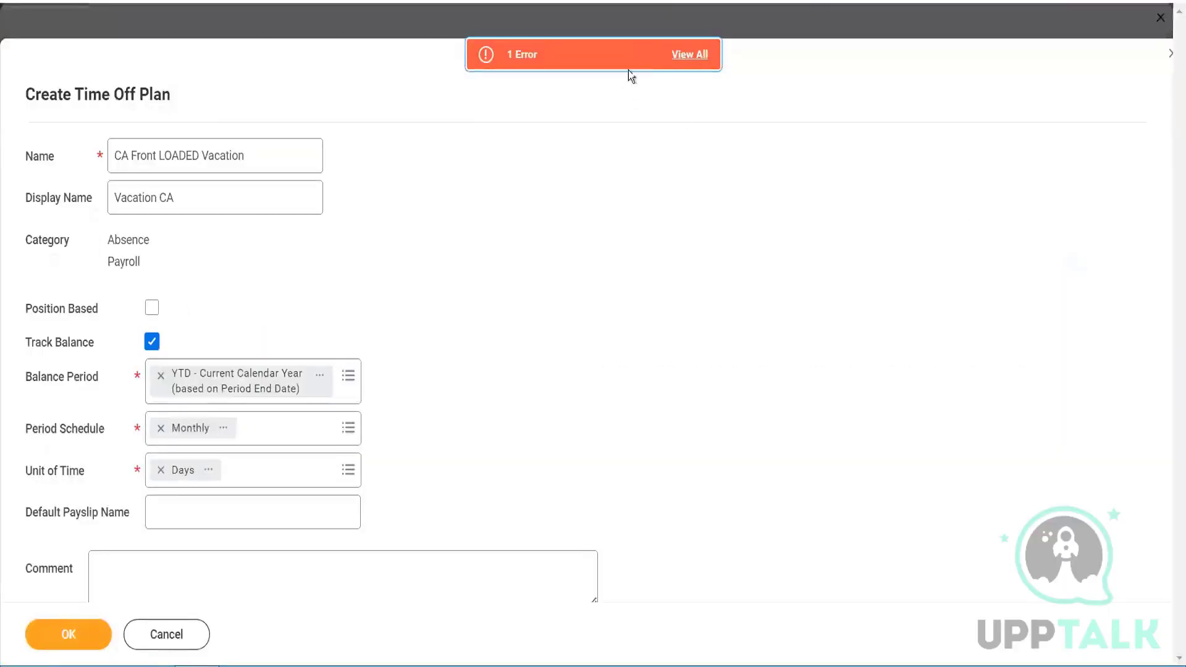
{"action": "left_click", "coordinate": [699, 54]}
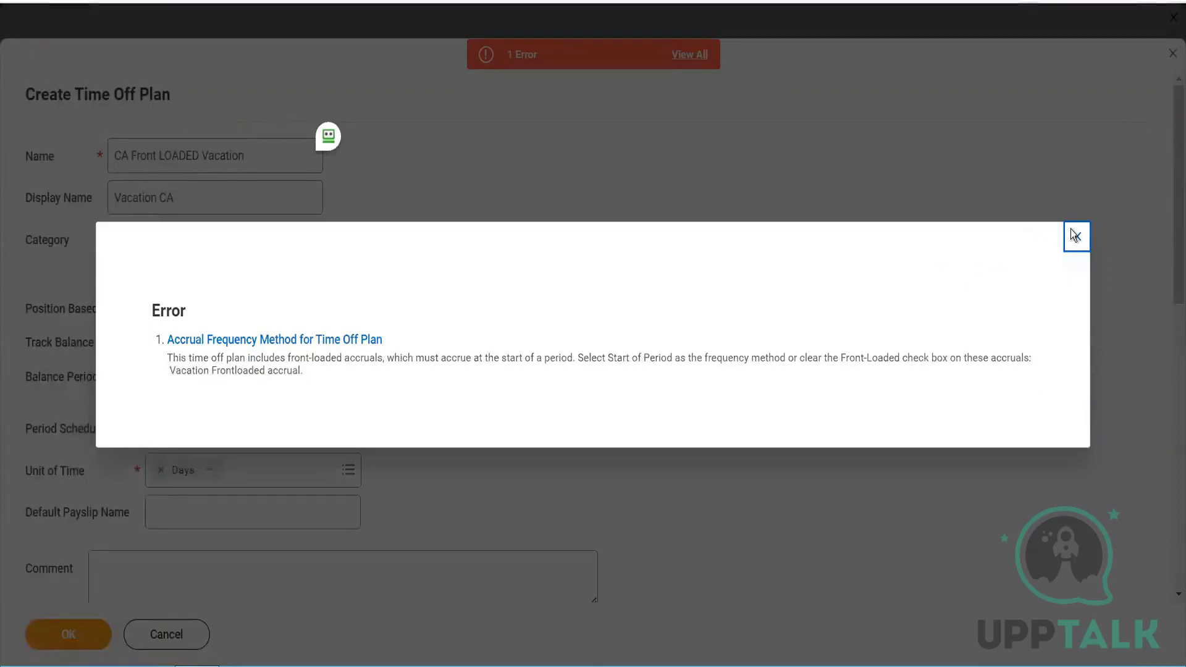
{"action": "key", "text": "Escape"}
{"action": "scroll", "coordinate": [690, 321], "scroll_direction": "down", "scroll_amount": 10}
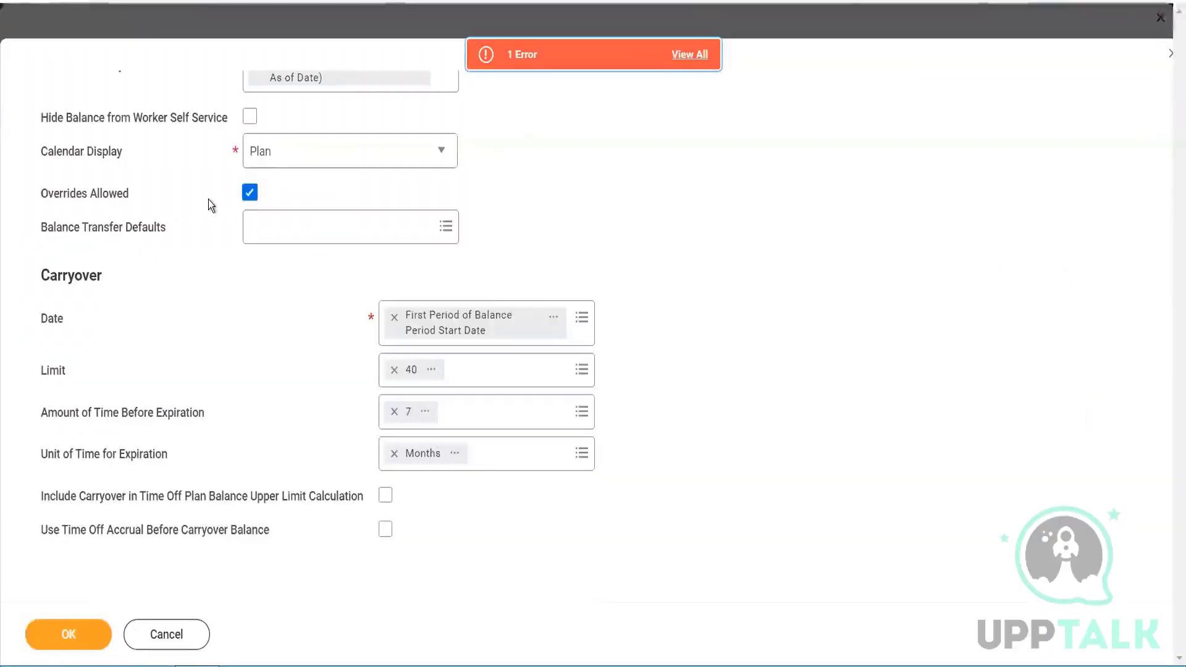
{"action": "scroll", "coordinate": [208, 199], "scroll_direction": "up", "scroll_amount": 4}
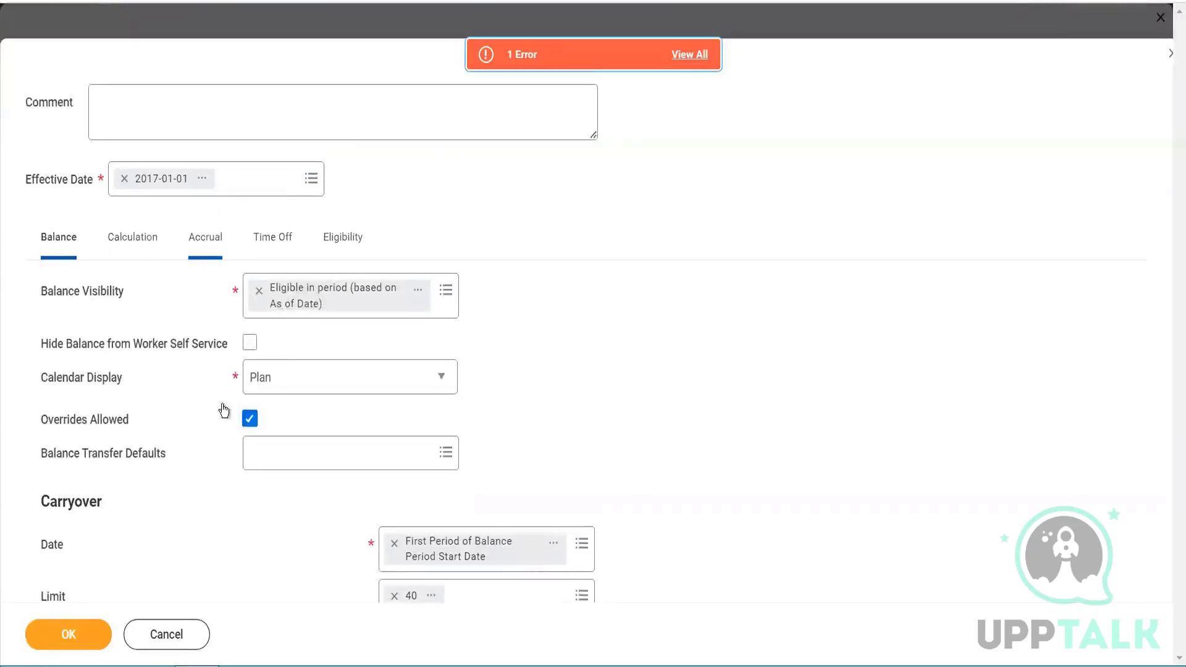
{"action": "left_click", "coordinate": [130, 348]}
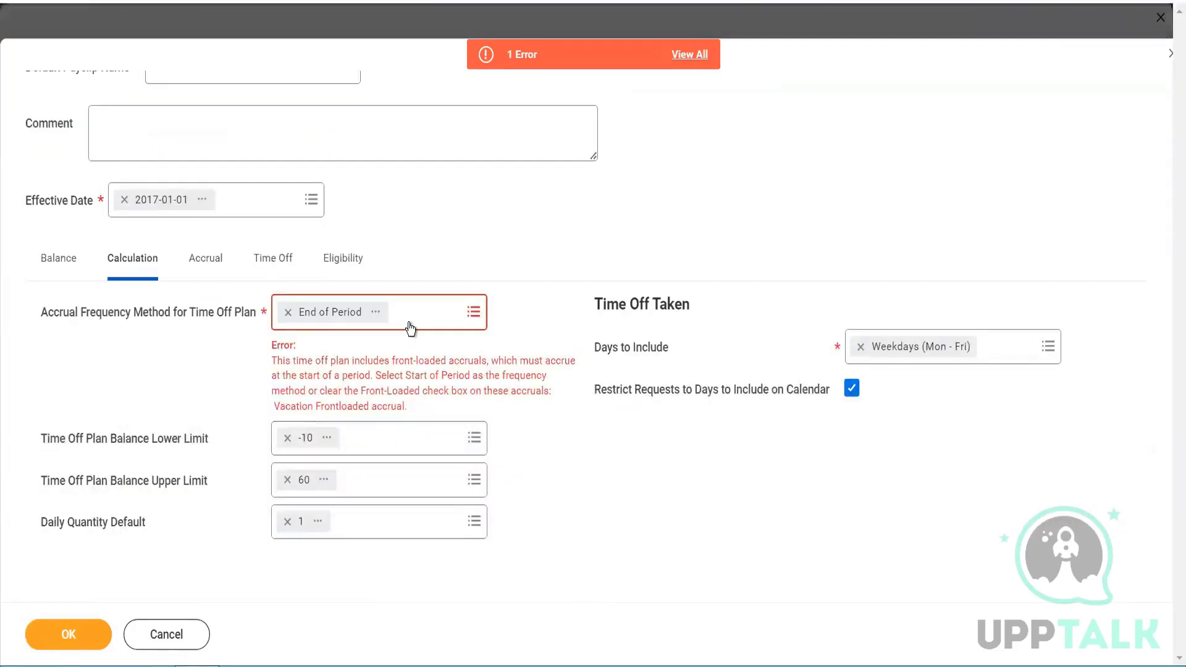
{"action": "left_click", "coordinate": [409, 324]}
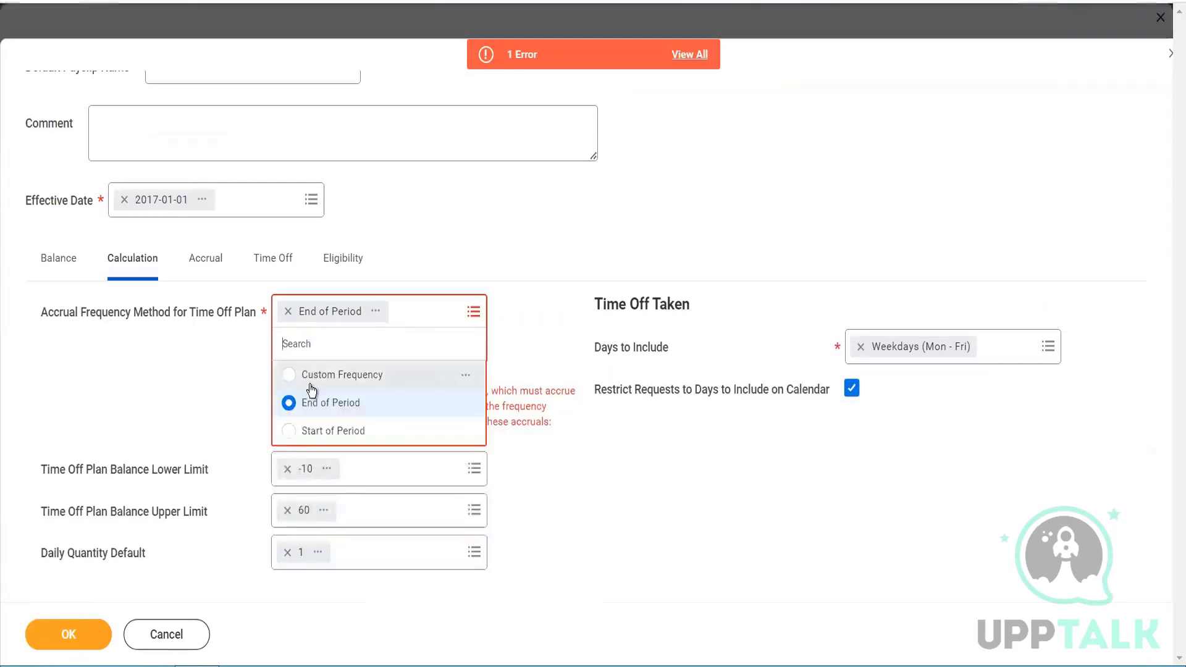
{"action": "left_click", "coordinate": [309, 431]}
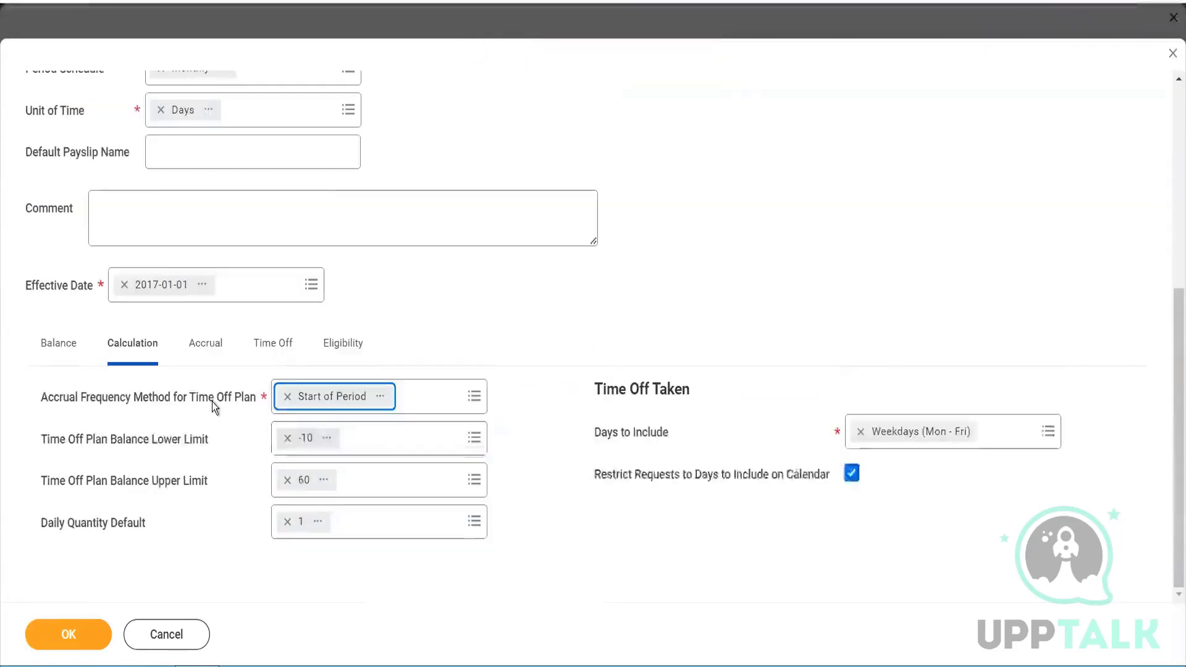
{"action": "left_click", "coordinate": [79, 635]}
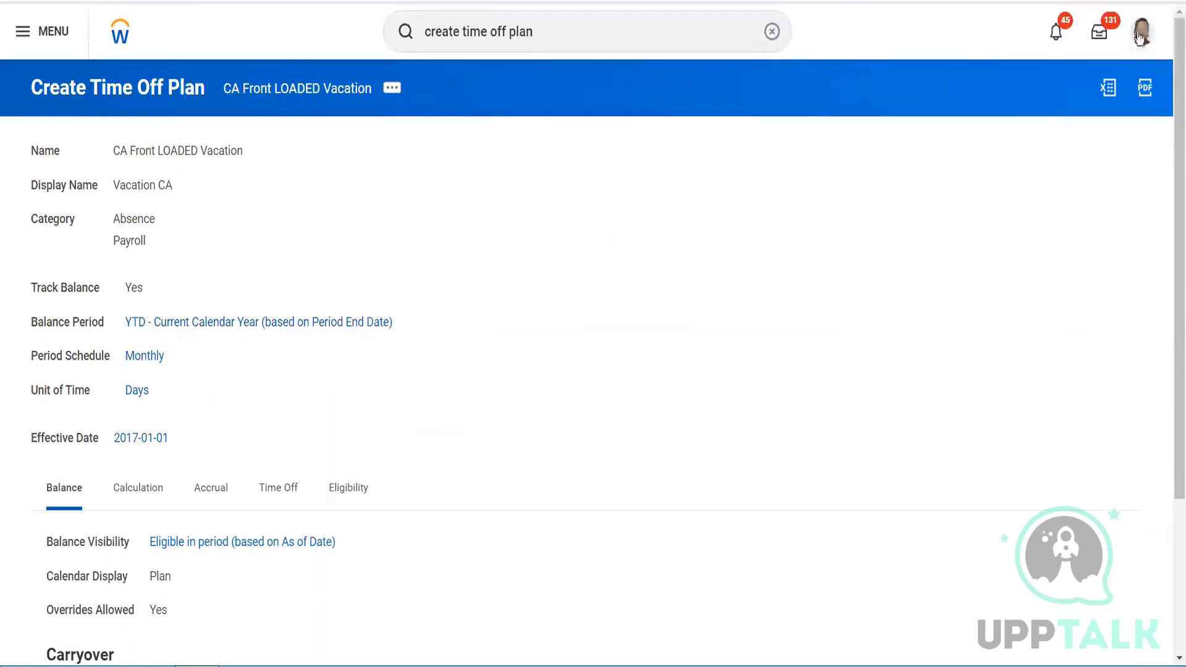
- Search for the General Counsel worker by first name and open the worker's profile
{"action": "left_click", "coordinate": [771, 31]}
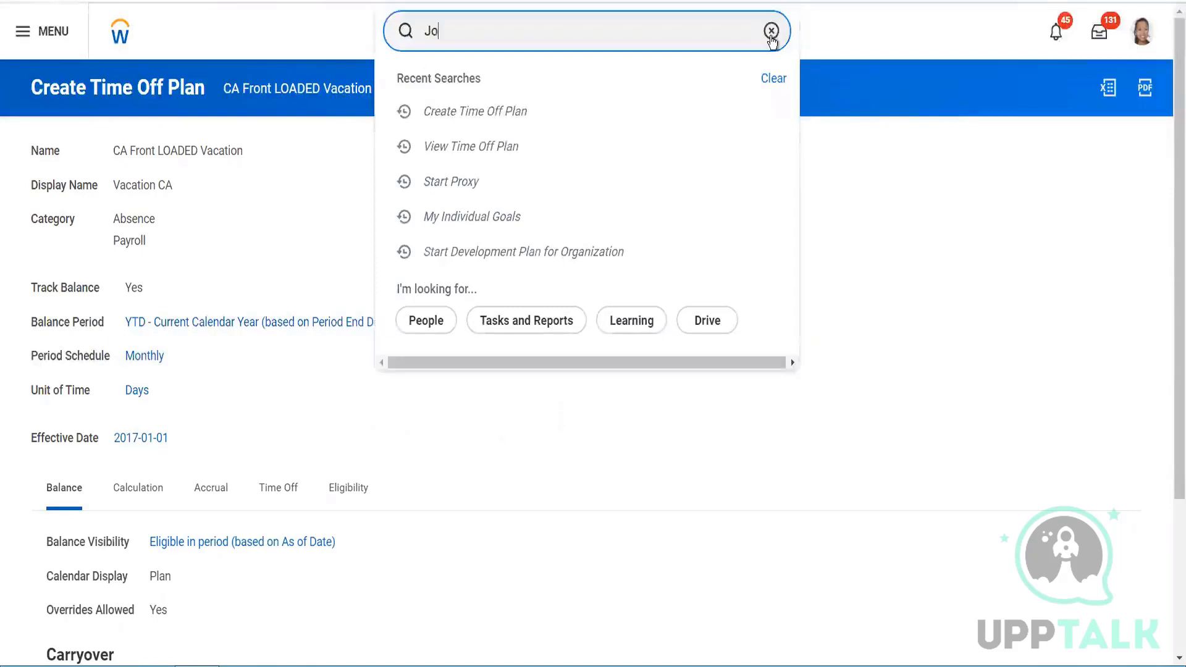
{"action": "type", "text": "John"}
{"action": "key", "text": "Return"}
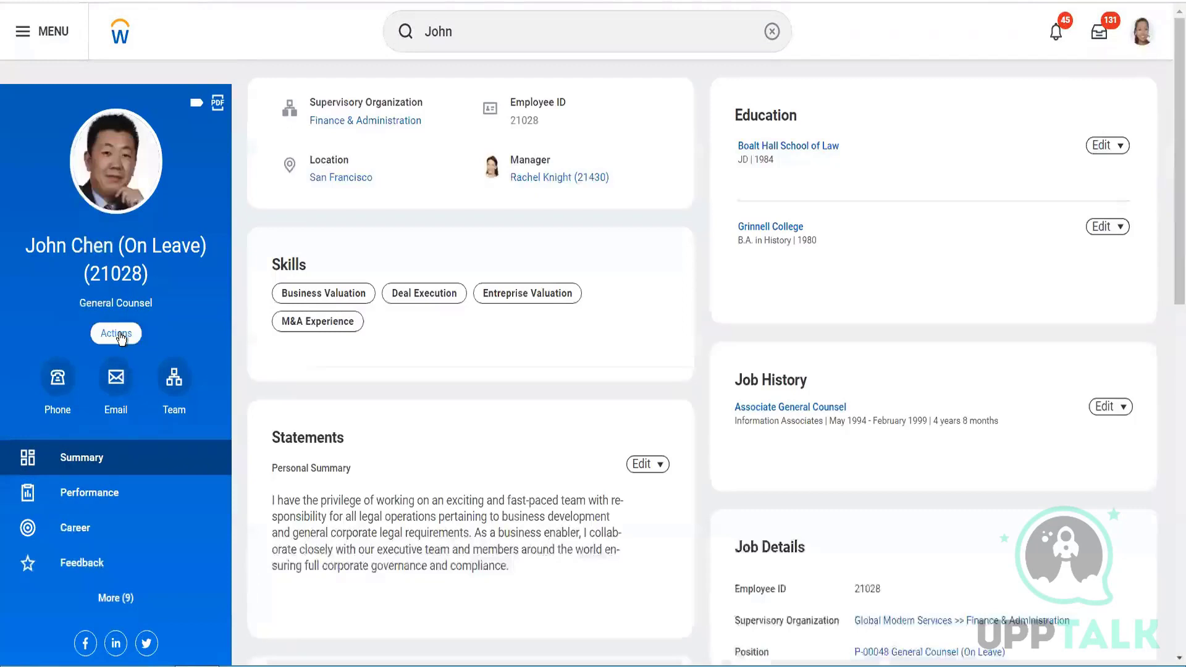
- Open View Time Off Results by Period for this worker from the Time and Leave actions
{"action": "left_click", "coordinate": [141, 334]}
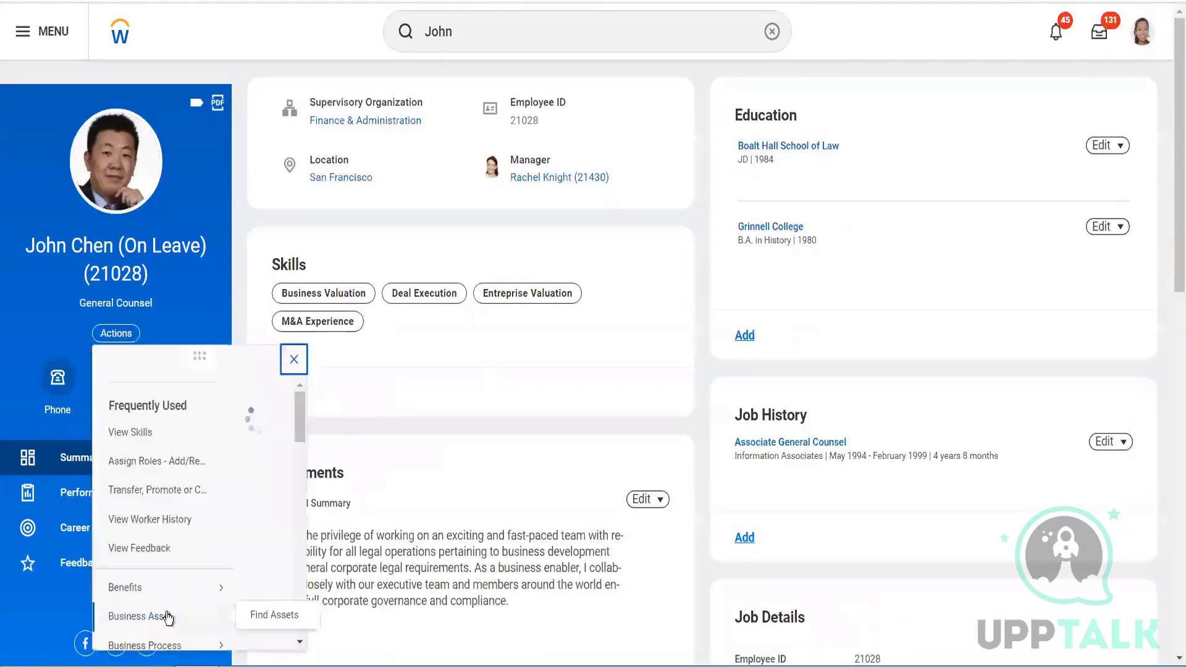
{"action": "scroll", "coordinate": [167, 615], "scroll_direction": "down", "scroll_amount": 5}
{"action": "scroll", "coordinate": [163, 612], "scroll_direction": "down", "scroll_amount": 5}
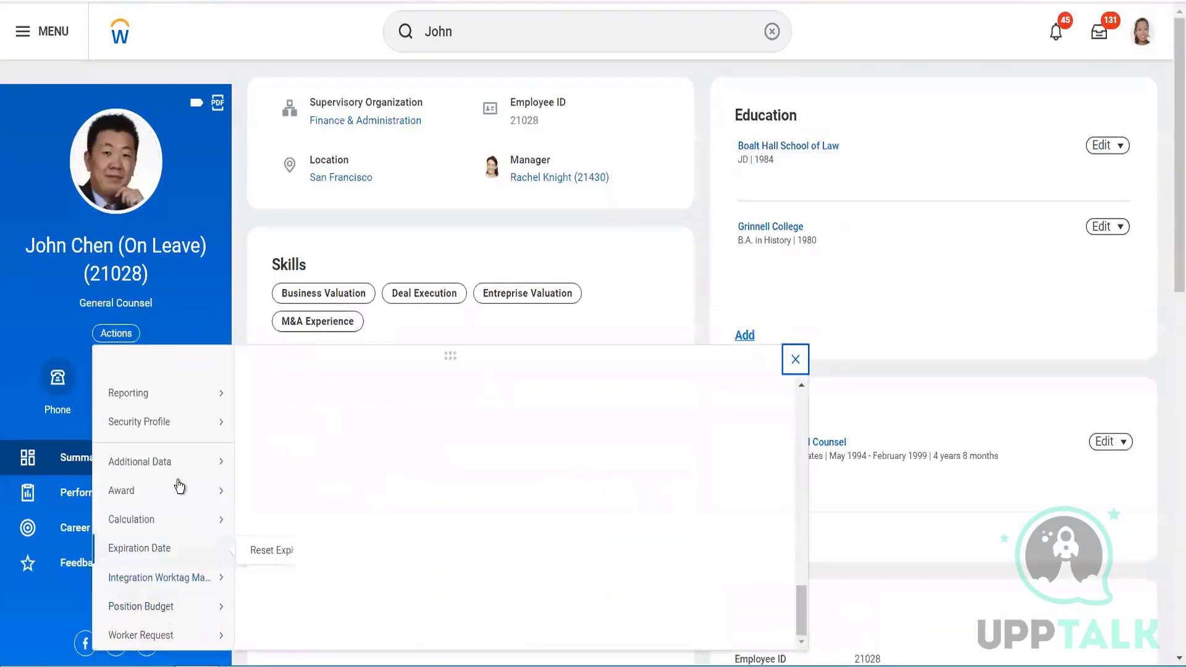
{"action": "mouse_move", "coordinate": [179, 484]}
{"action": "scroll", "coordinate": [179, 483], "scroll_direction": "up", "scroll_amount": 5}
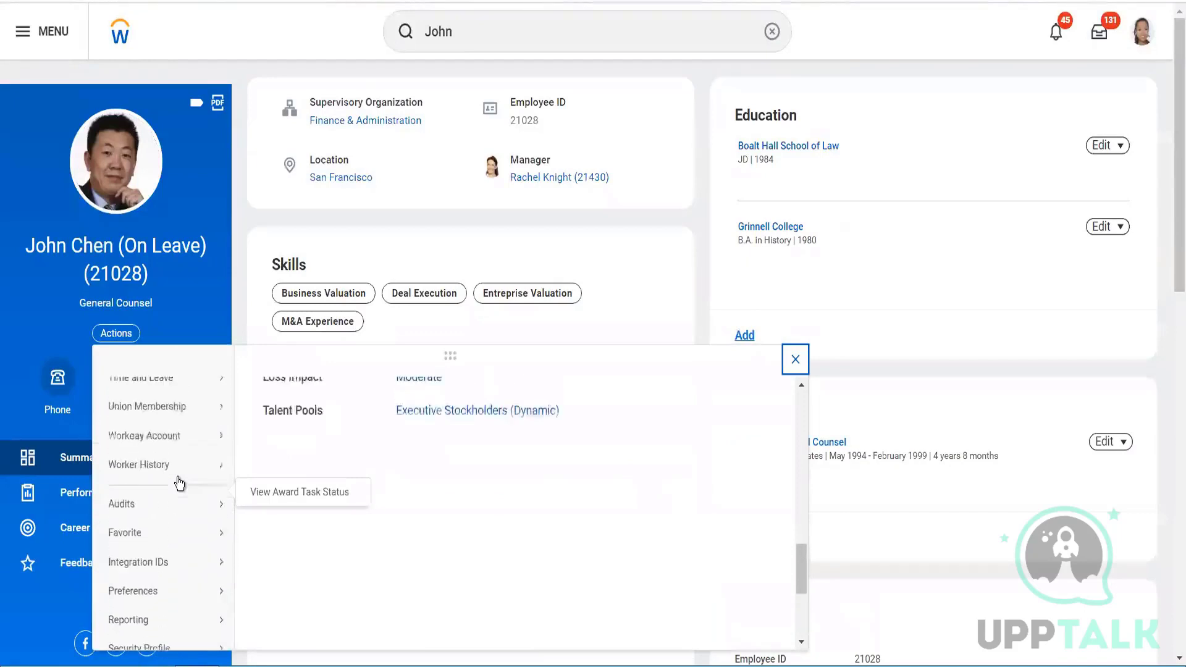
{"action": "scroll", "coordinate": [179, 483], "scroll_direction": "up", "scroll_amount": 1}
{"action": "mouse_move", "coordinate": [179, 451]}
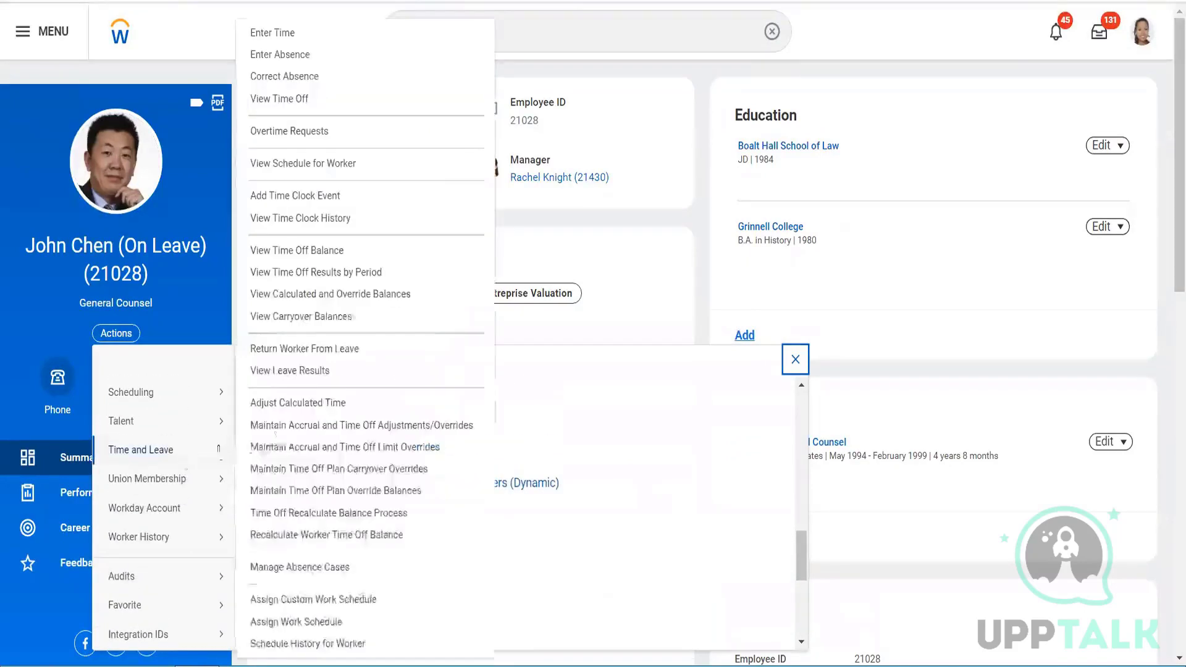
{"action": "left_click", "coordinate": [330, 275]}
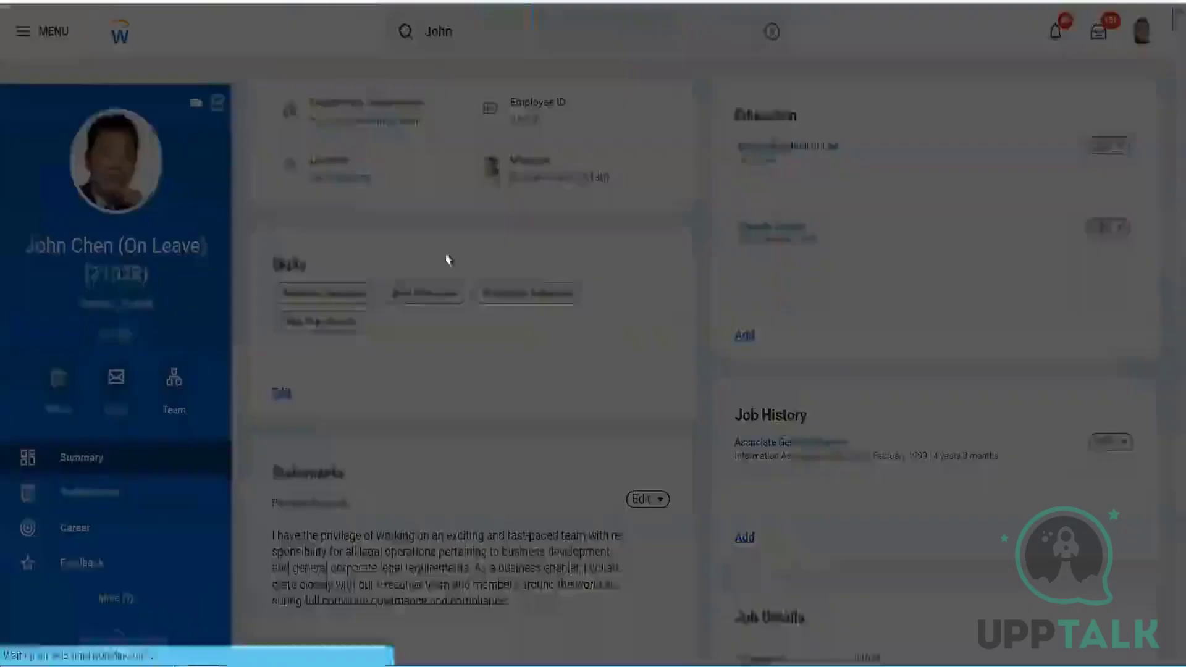
- Find and select Vacation CA as the time off plan for the results, and preview the plan's details
{"action": "left_click", "coordinate": [512, 230]}
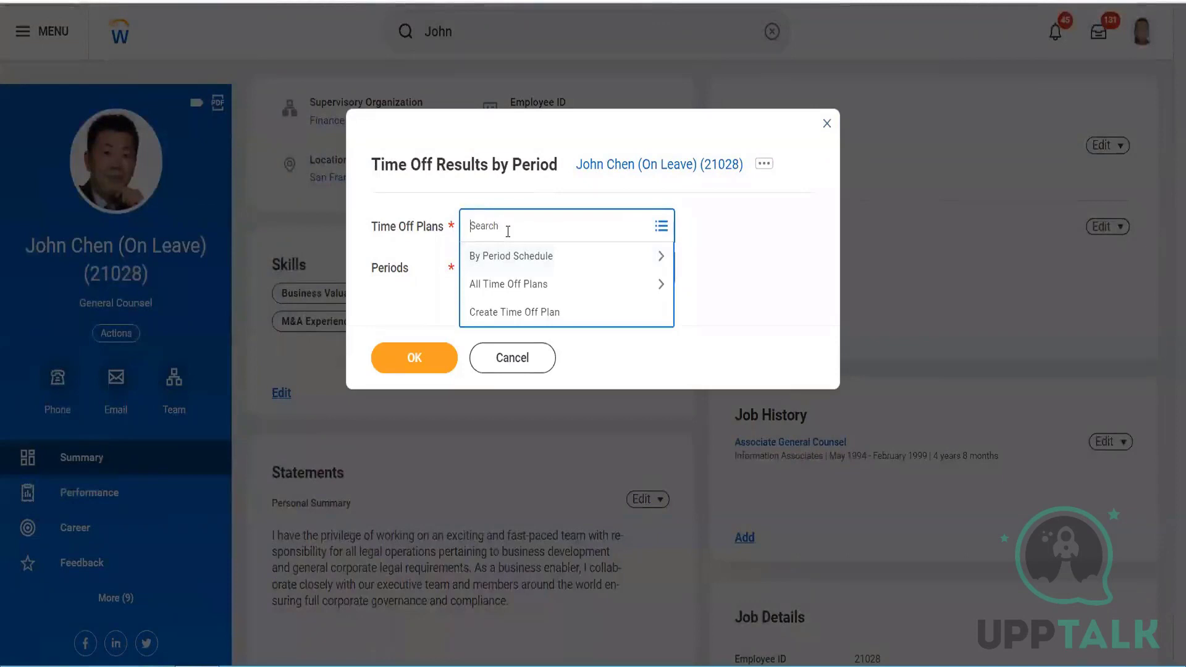
{"action": "left_click", "coordinate": [502, 282]}
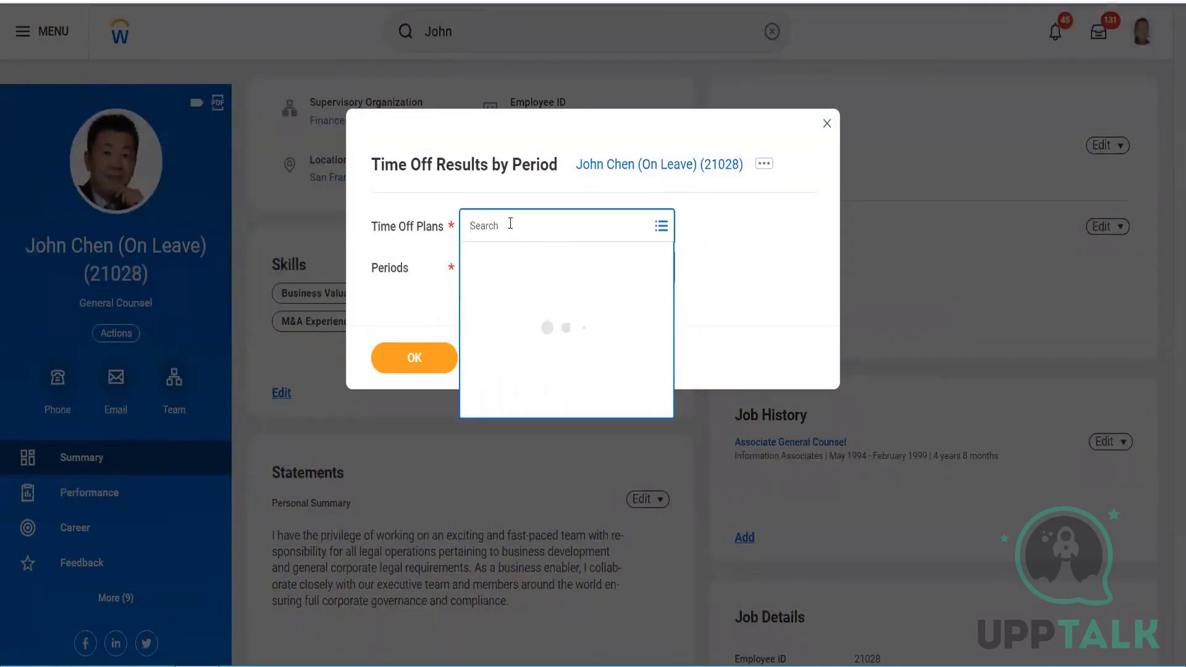
{"action": "type", "text": "CA Vacat"}
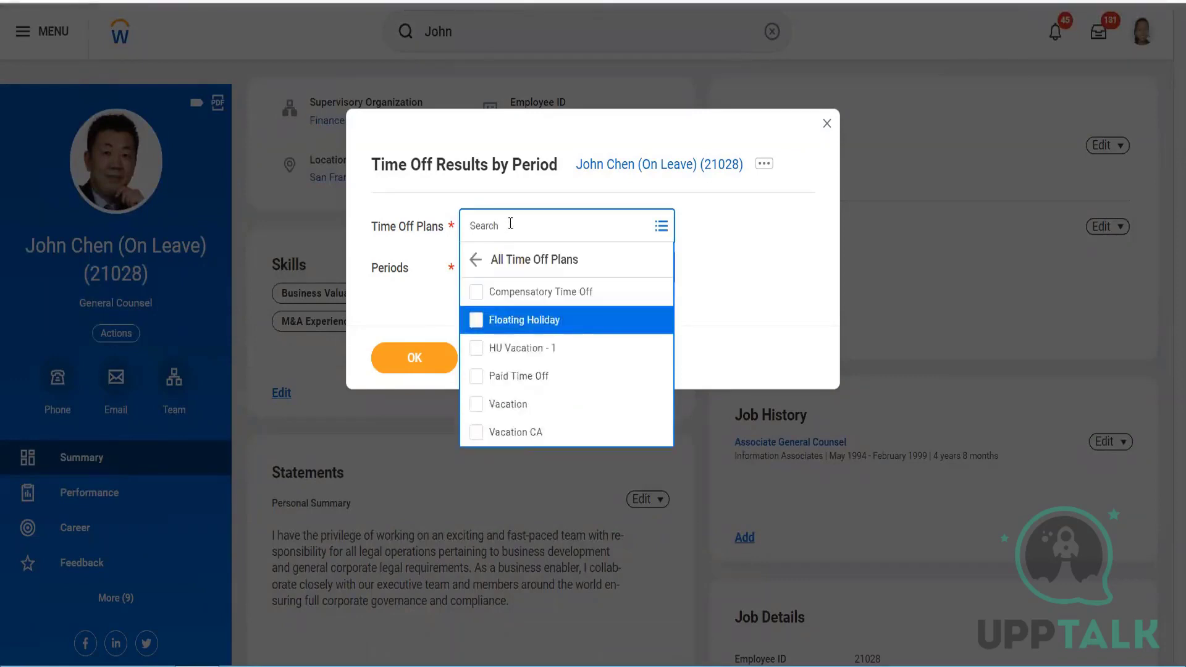
{"action": "left_click", "coordinate": [476, 260]}
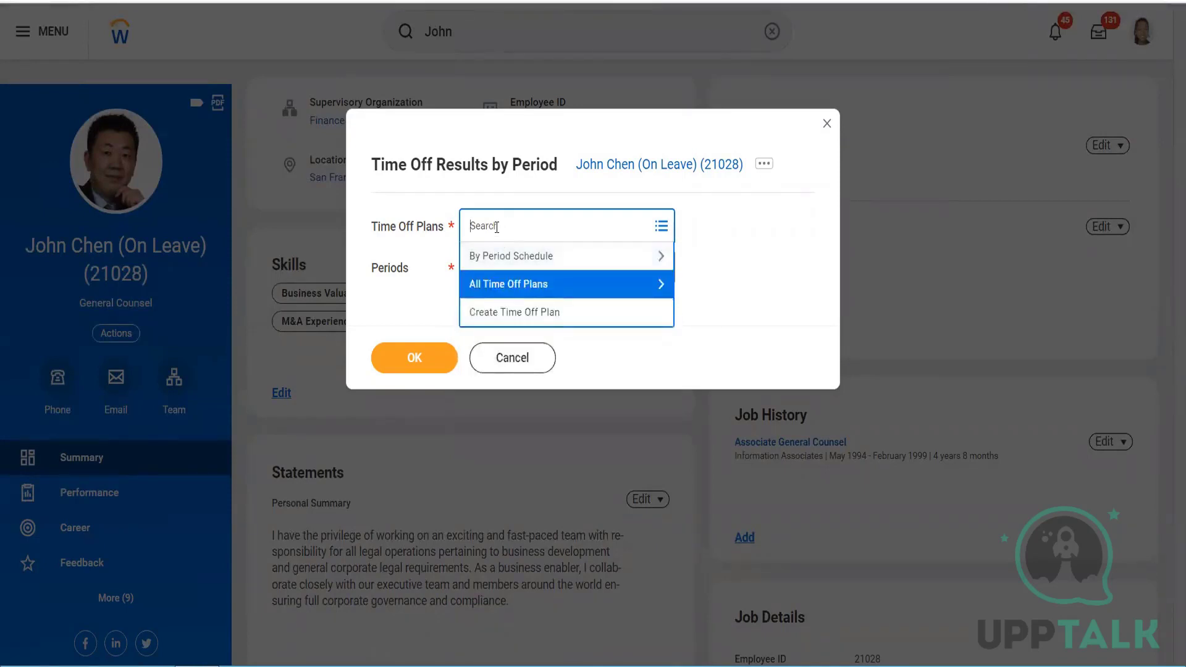
{"action": "type", "text": "CA"}
{"action": "key", "text": "BackSpace"}
{"action": "key", "text": "BackSpace"}
{"action": "key", "text": "BackSpace"}
{"action": "key", "text": "Return"}
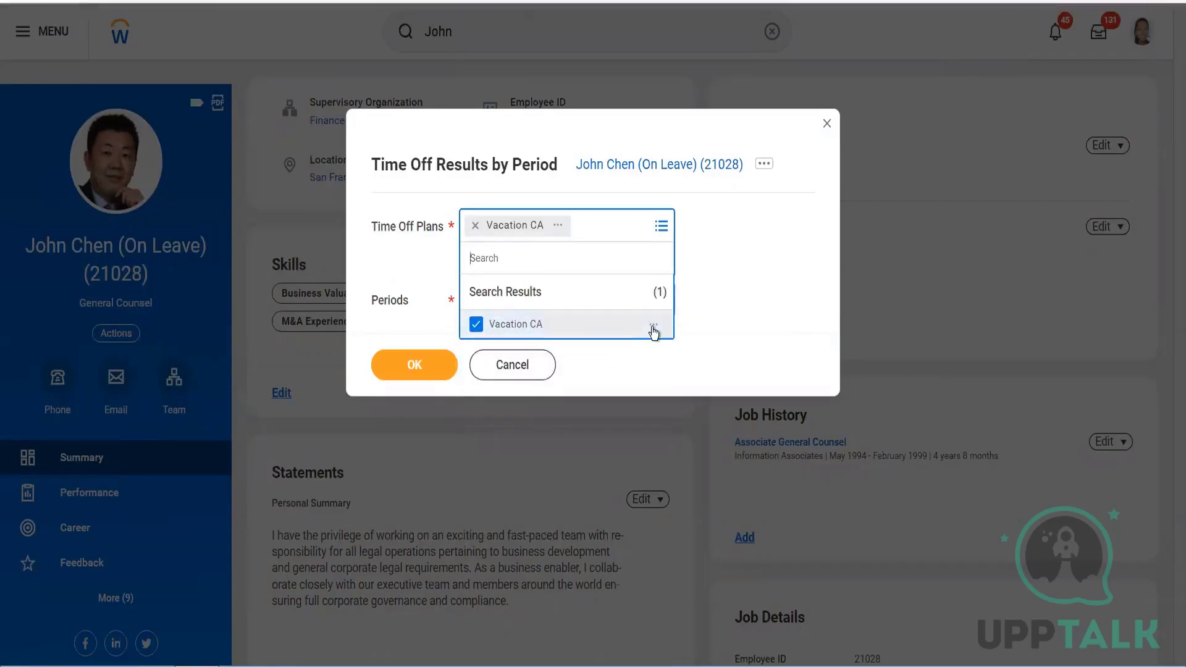
{"action": "left_click", "coordinate": [655, 327]}
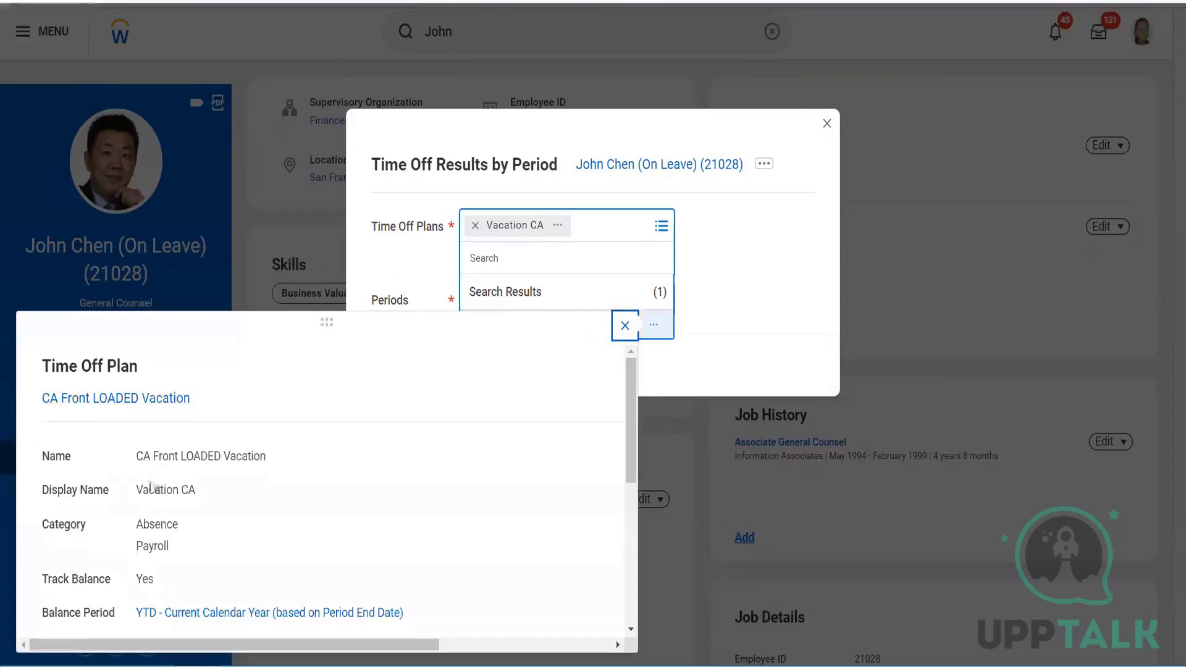
{"action": "left_click", "coordinate": [785, 266]}
- Add all monthly periods of 2017 to the periods for the results
{"action": "left_click", "coordinate": [594, 309]}
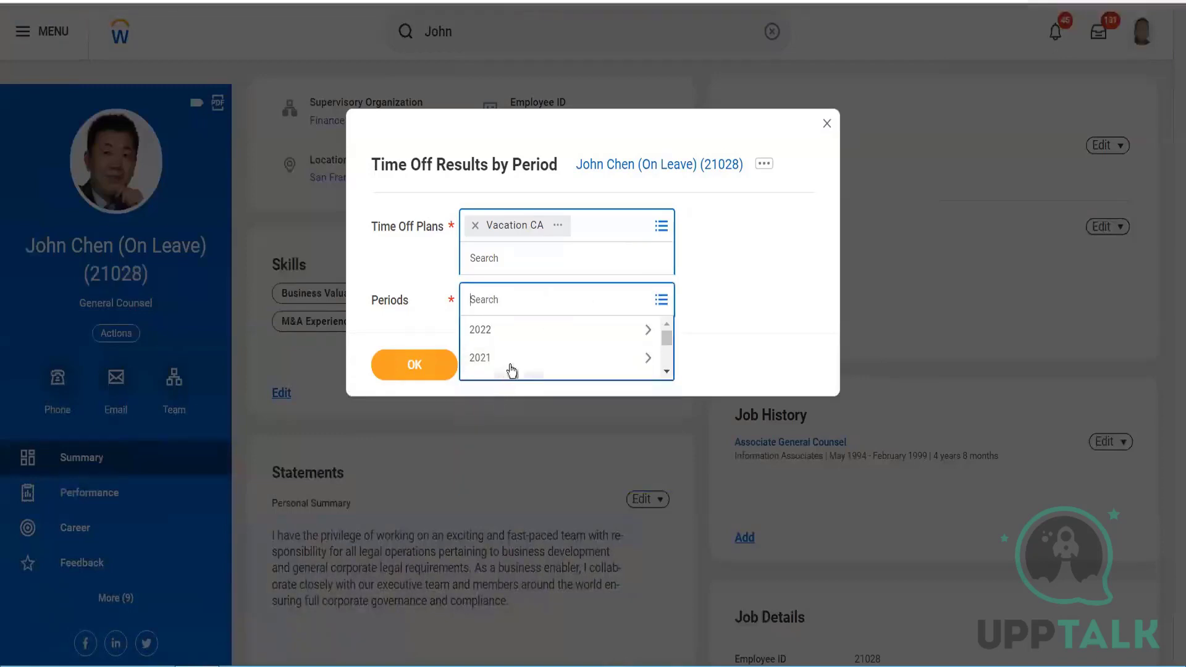
{"action": "scroll", "coordinate": [517, 361], "scroll_direction": "down", "scroll_amount": 1}
{"action": "scroll", "coordinate": [517, 361], "scroll_direction": "down", "scroll_amount": 4}
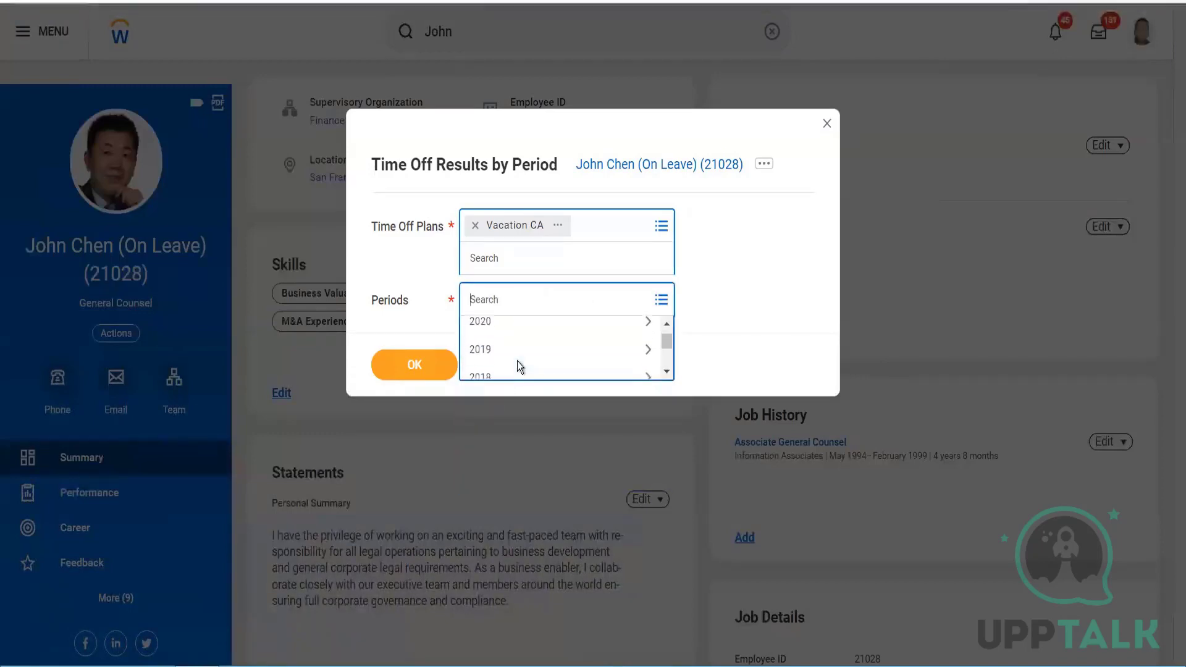
{"action": "left_click", "coordinate": [512, 340]}
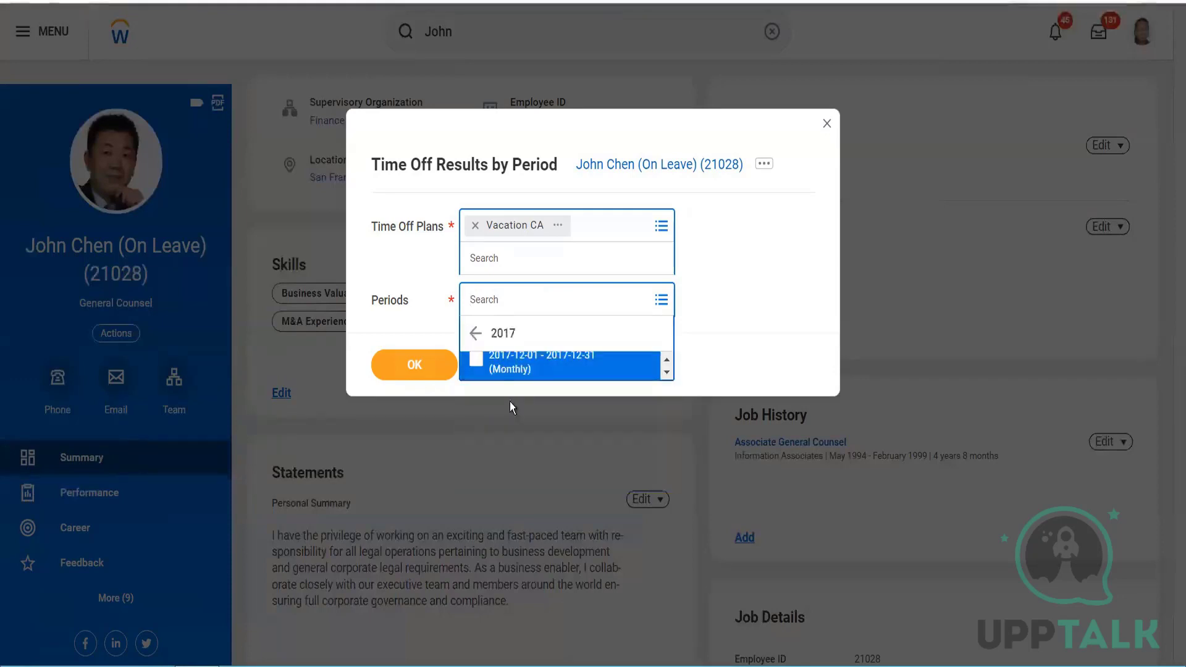
{"action": "left_click", "coordinate": [477, 357]}
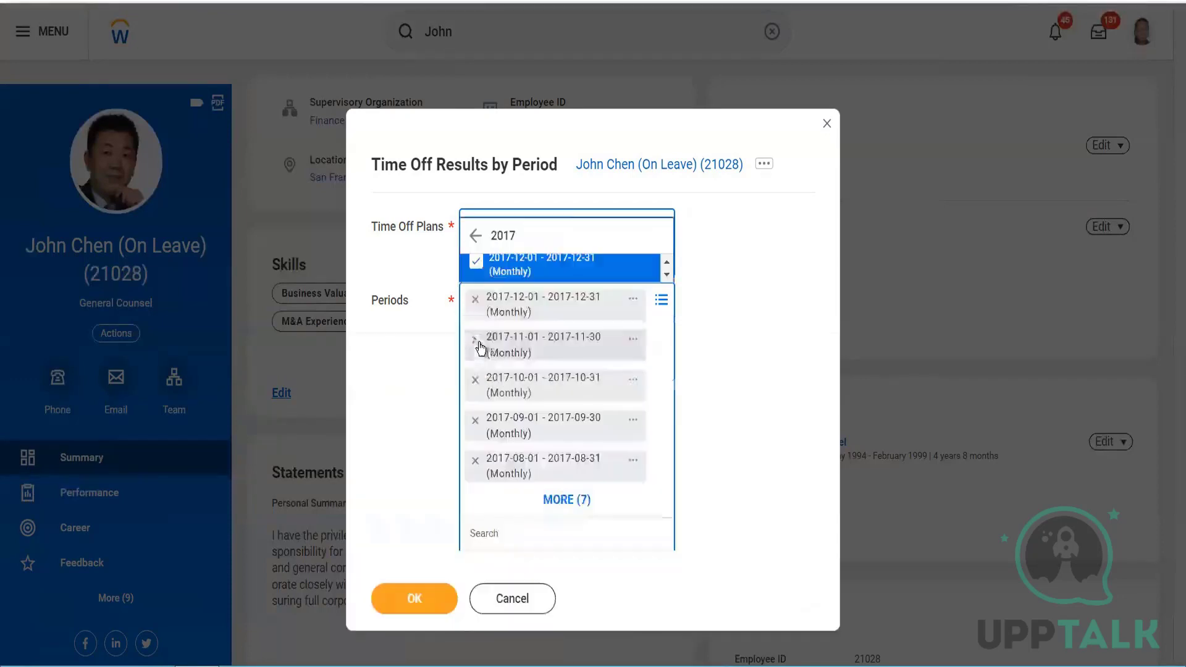
- Add all monthly periods of 2018 as well and run the time off results
{"action": "left_click", "coordinate": [549, 526]}
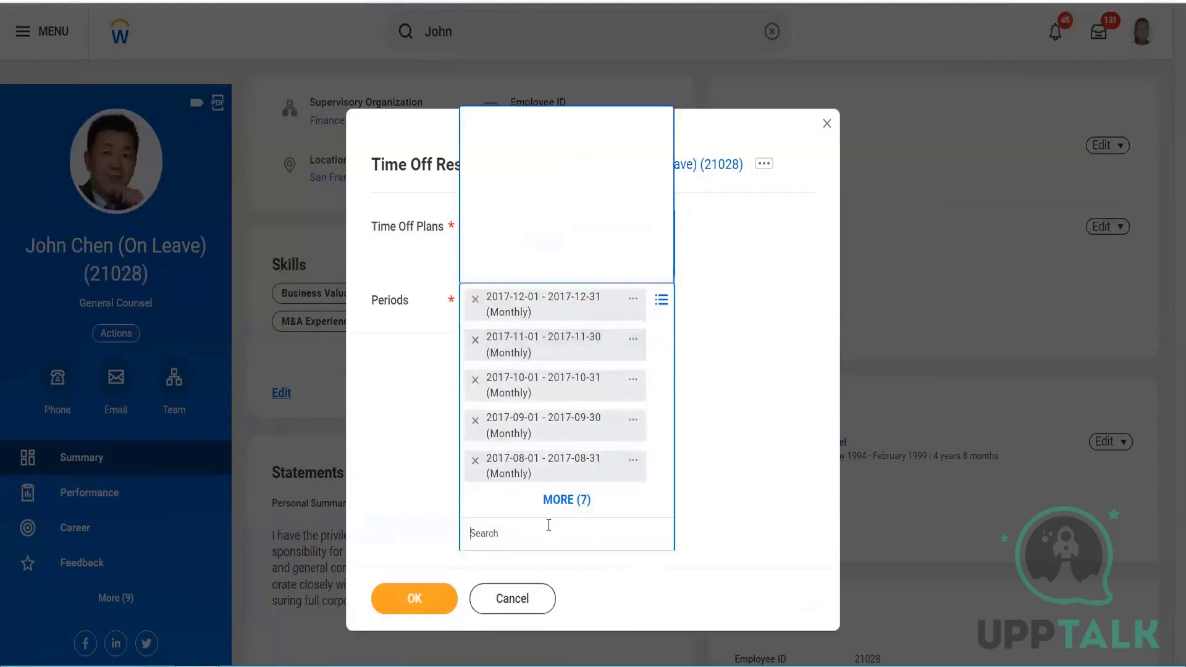
{"action": "scroll", "coordinate": [535, 254], "scroll_direction": "down", "scroll_amount": 3}
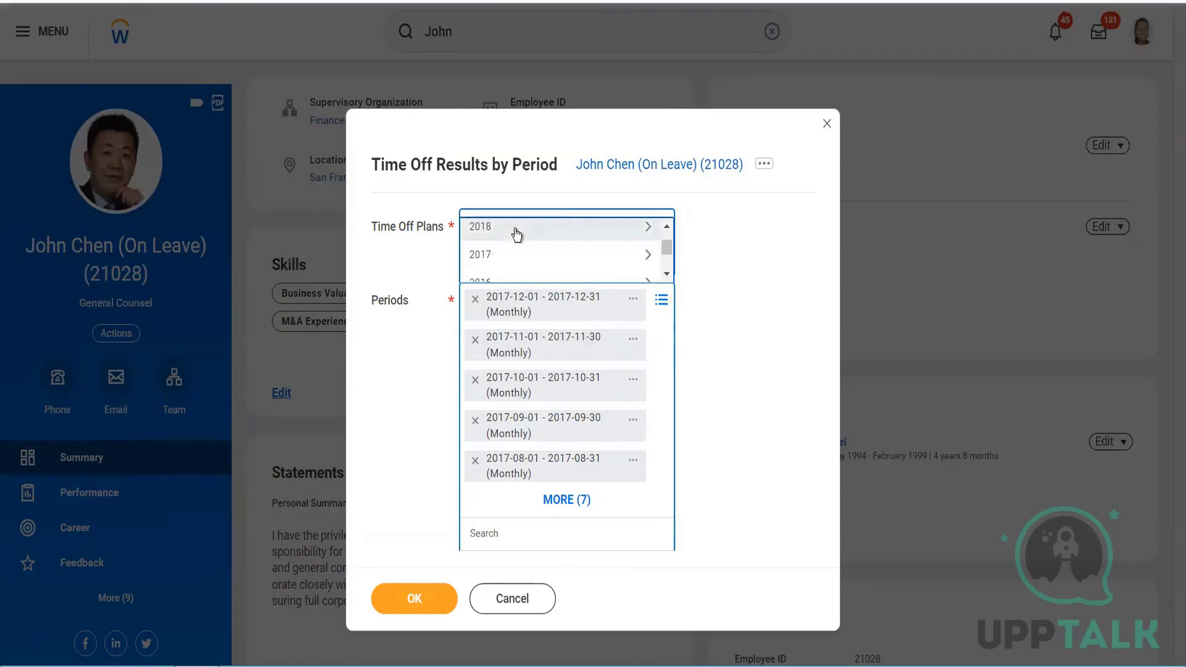
{"action": "left_click", "coordinate": [514, 229]}
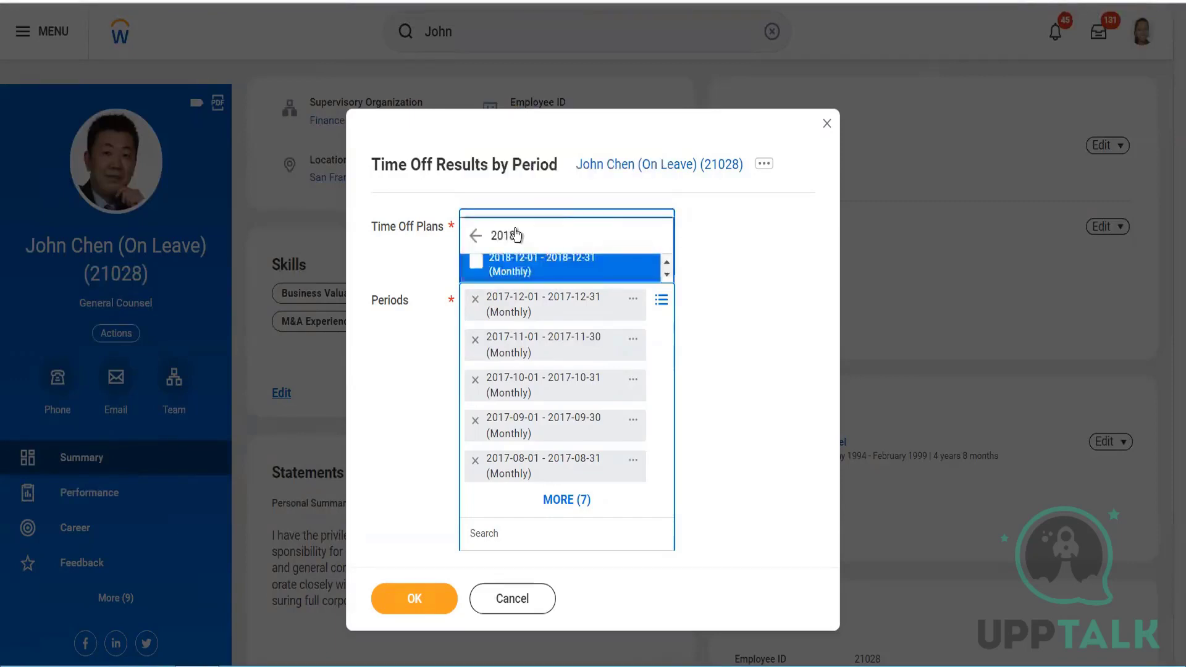
{"action": "left_click", "coordinate": [505, 267]}
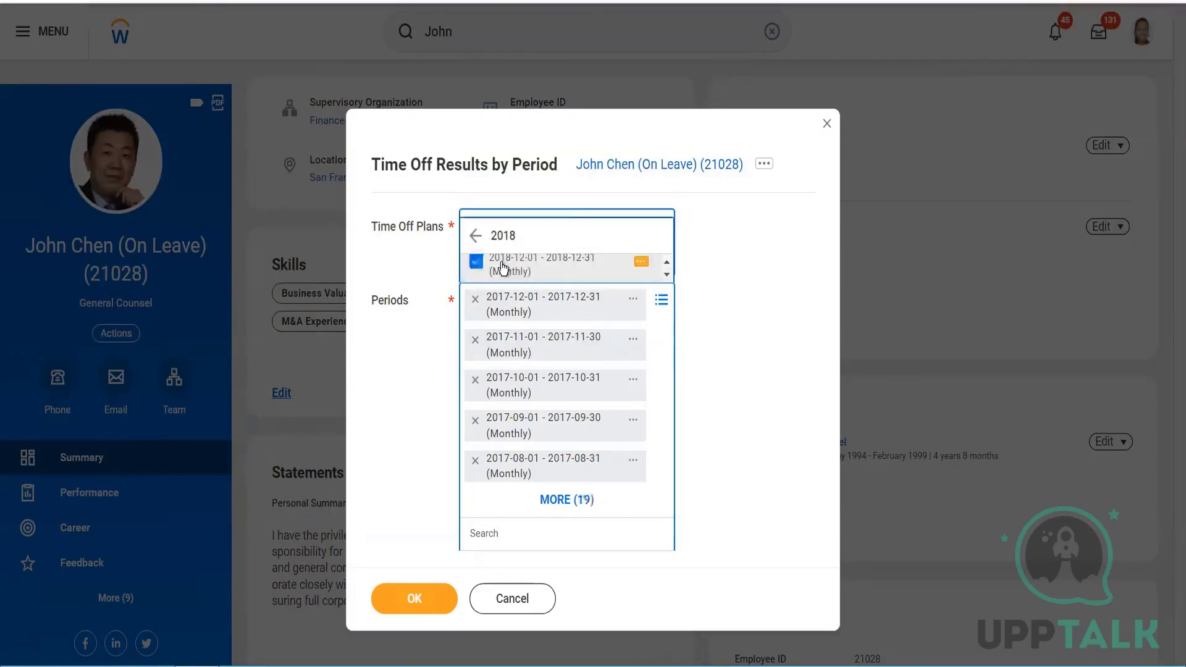
{"action": "left_click", "coordinate": [418, 580]}
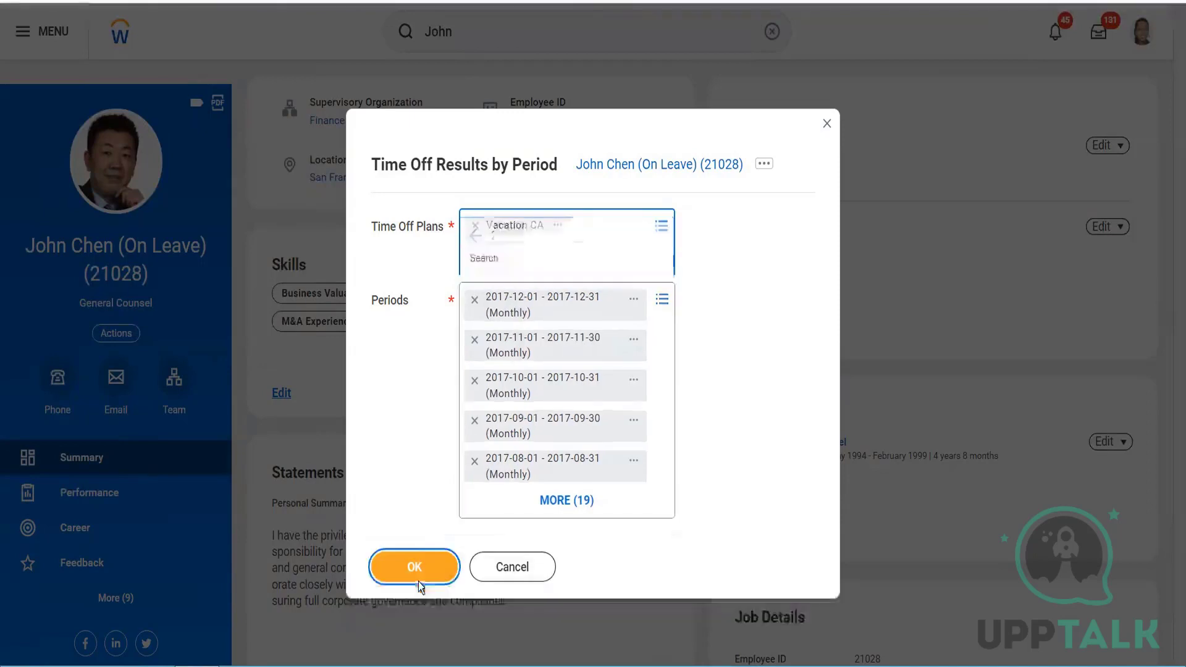
{"action": "left_click", "coordinate": [423, 558]}
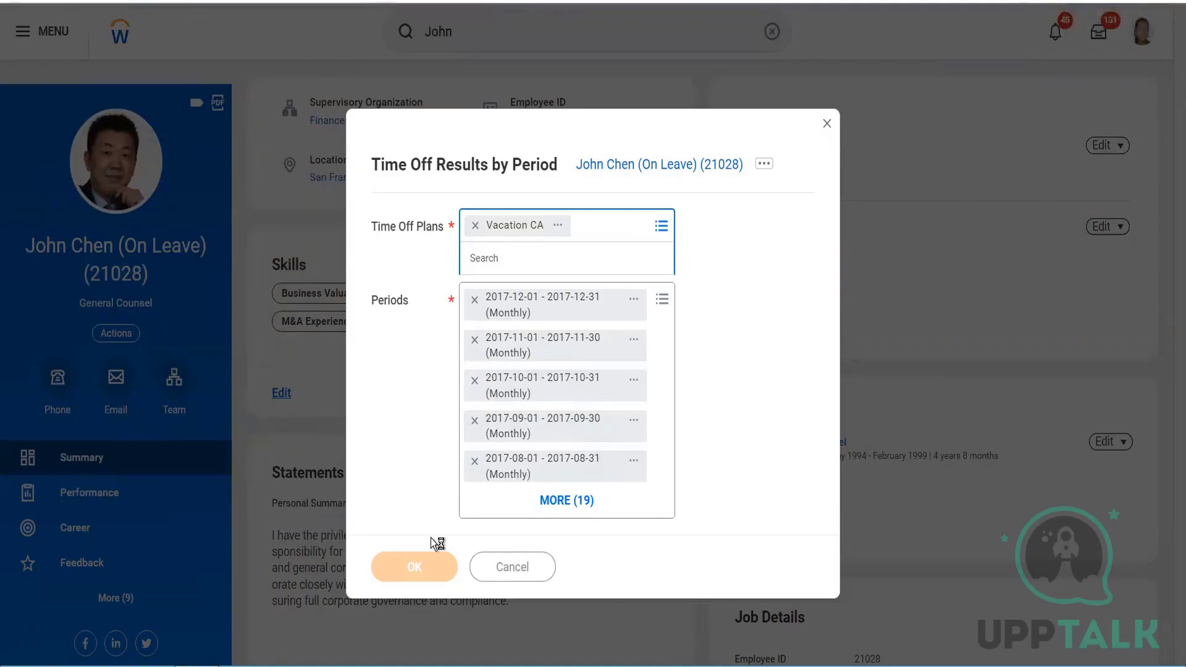
- Examine the accrual, carryover and balance columns of the Vacation CA results across the 2017 and 2018 periods
{"action": "scroll", "coordinate": [411, 380], "scroll_direction": "down", "scroll_amount": 3}
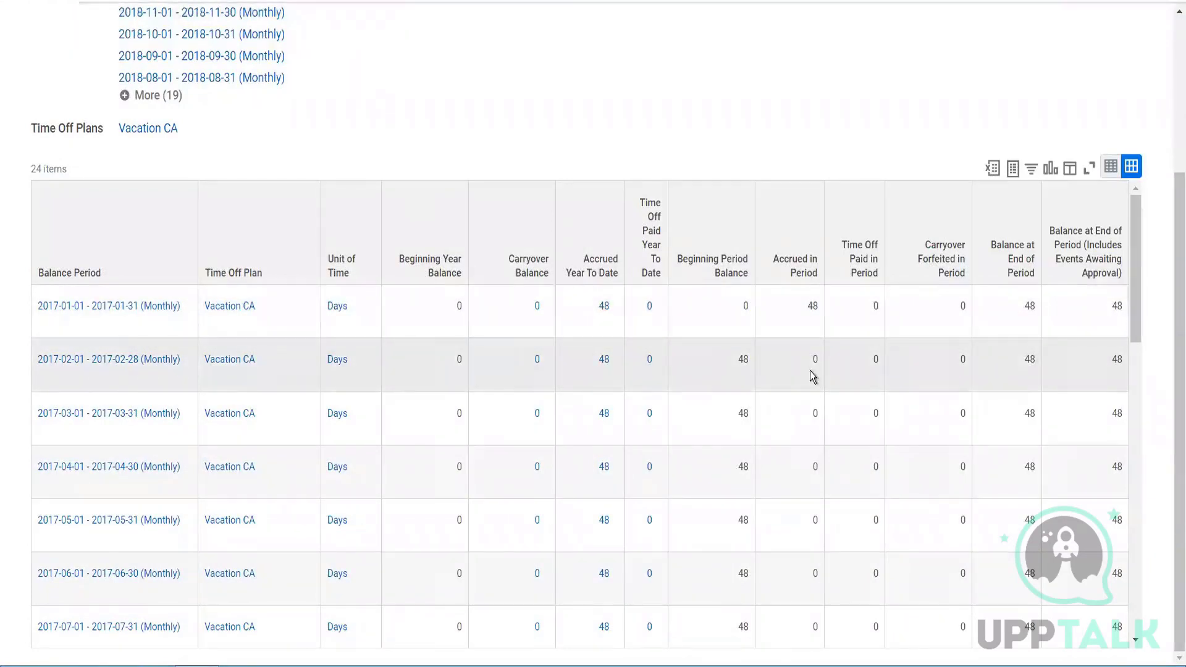
{"action": "scroll", "coordinate": [810, 371], "scroll_direction": "down", "scroll_amount": 1}
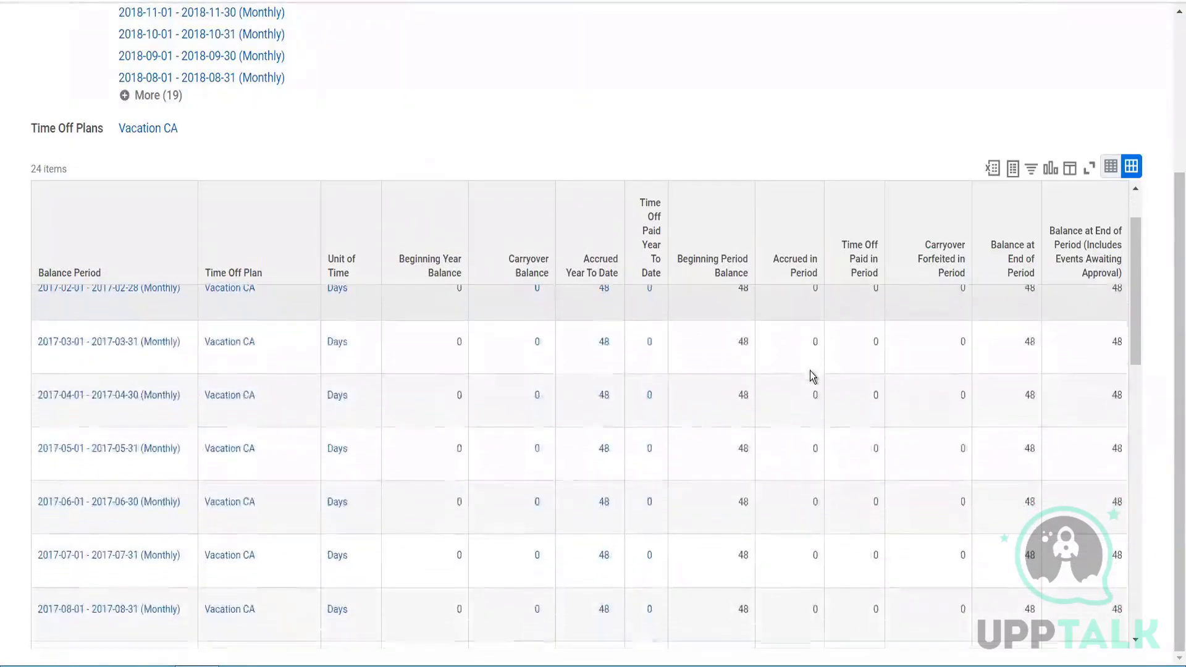
{"action": "scroll", "coordinate": [810, 370], "scroll_direction": "down", "scroll_amount": 2}
{"action": "scroll", "coordinate": [810, 371], "scroll_direction": "down", "scroll_amount": 4}
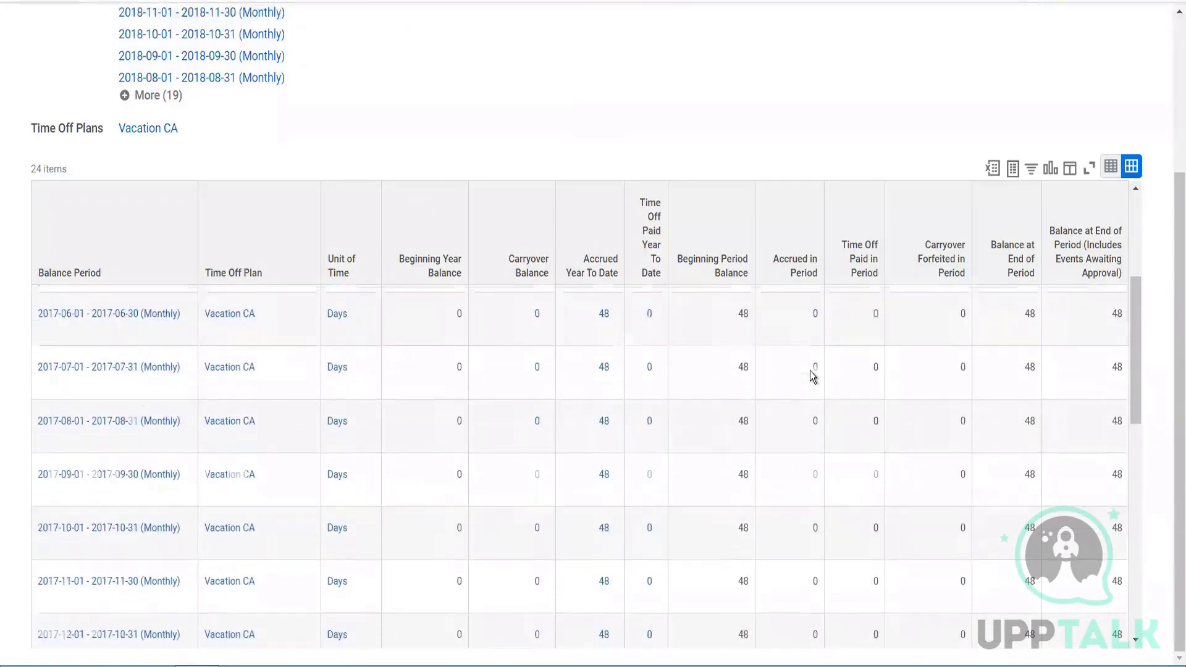
{"action": "scroll", "coordinate": [810, 371], "scroll_direction": "down", "scroll_amount": 2}
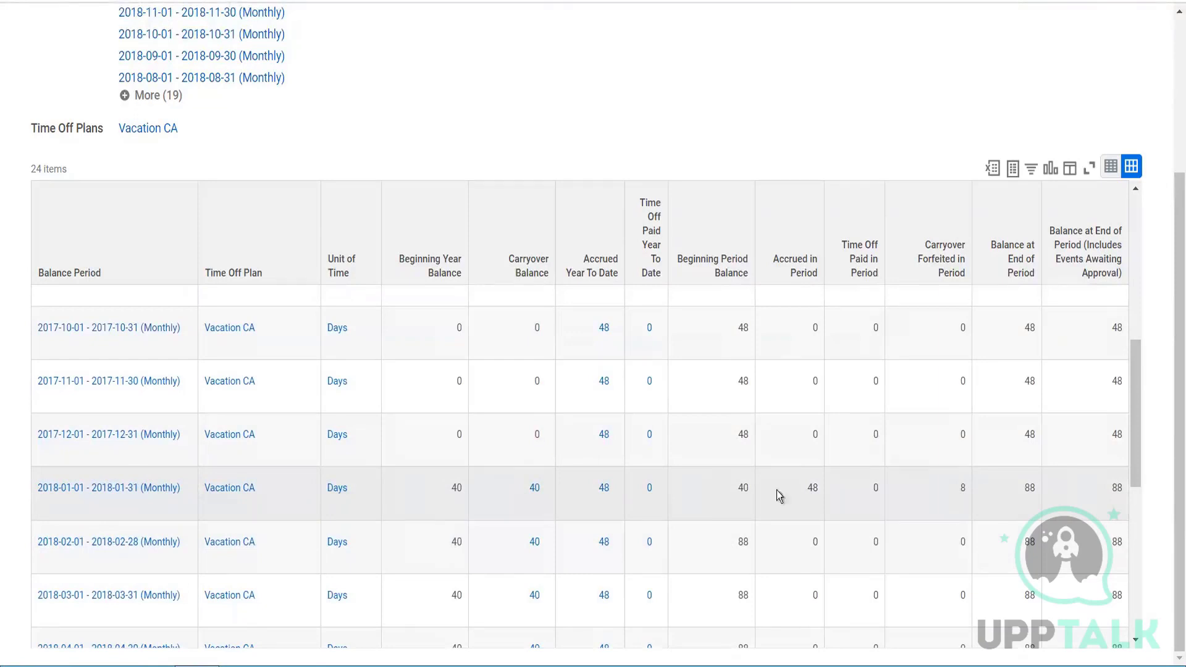
- Open the Vacation CA plan from the January 2018 results row in a new tab
{"action": "mouse_move", "coordinate": [250, 488]}
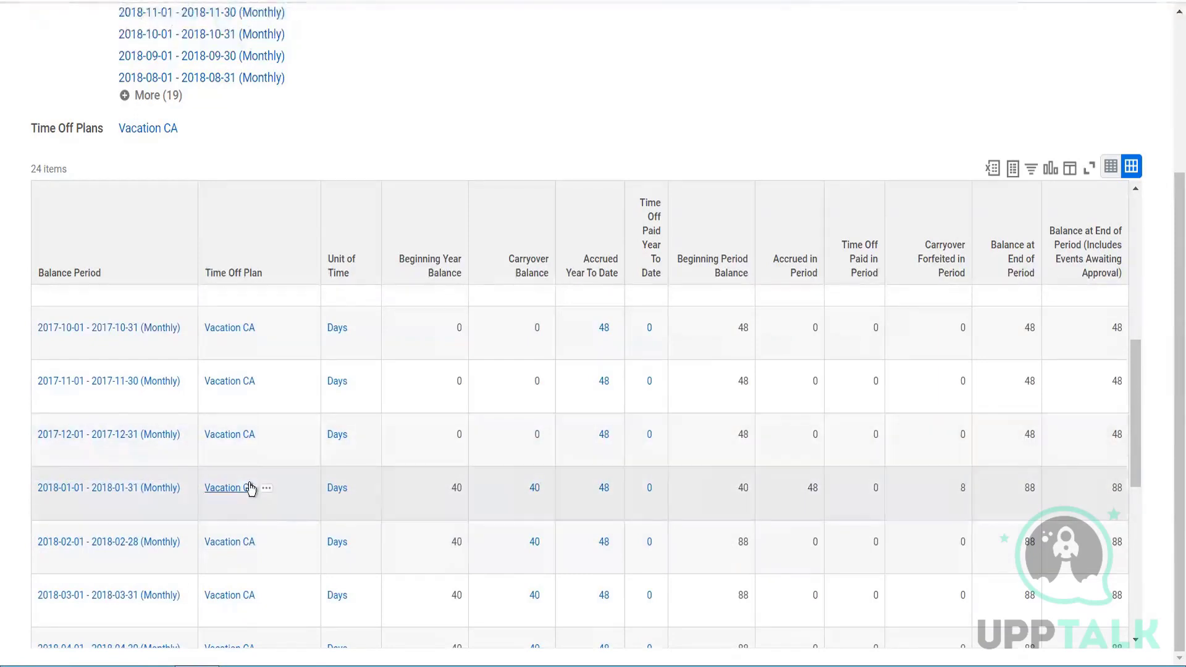
{"action": "right_click", "coordinate": [297, 481]}
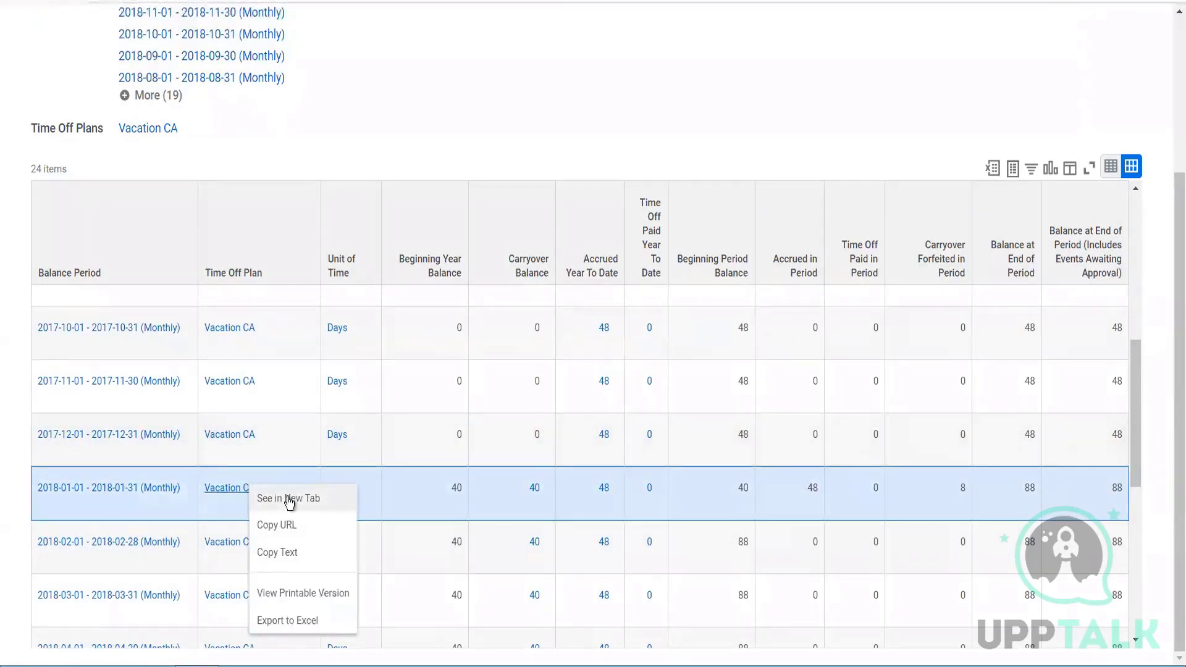
{"action": "left_click", "coordinate": [290, 500]}
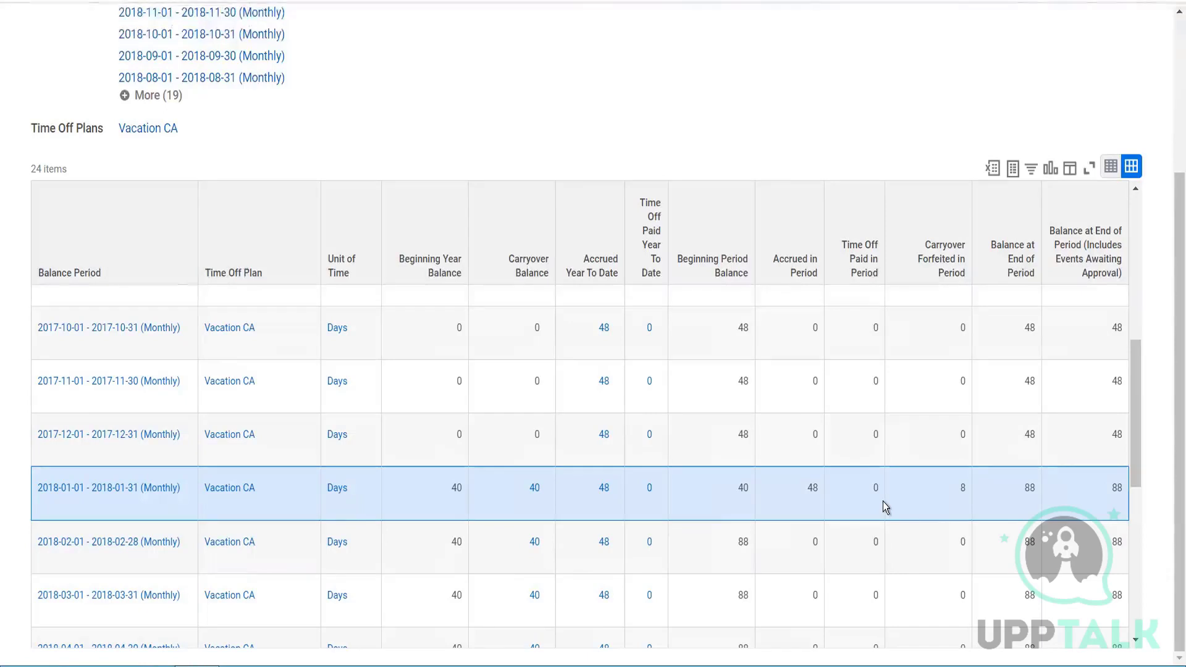
- Examine the carryover balance, forfeited carryover and end-of-period balances of the Vacation CA results from January 2017 through December 2018
{"action": "scroll", "coordinate": [883, 504], "scroll_direction": "down", "scroll_amount": 2}
{"action": "scroll", "coordinate": [884, 502], "scroll_direction": "down", "scroll_amount": 5}
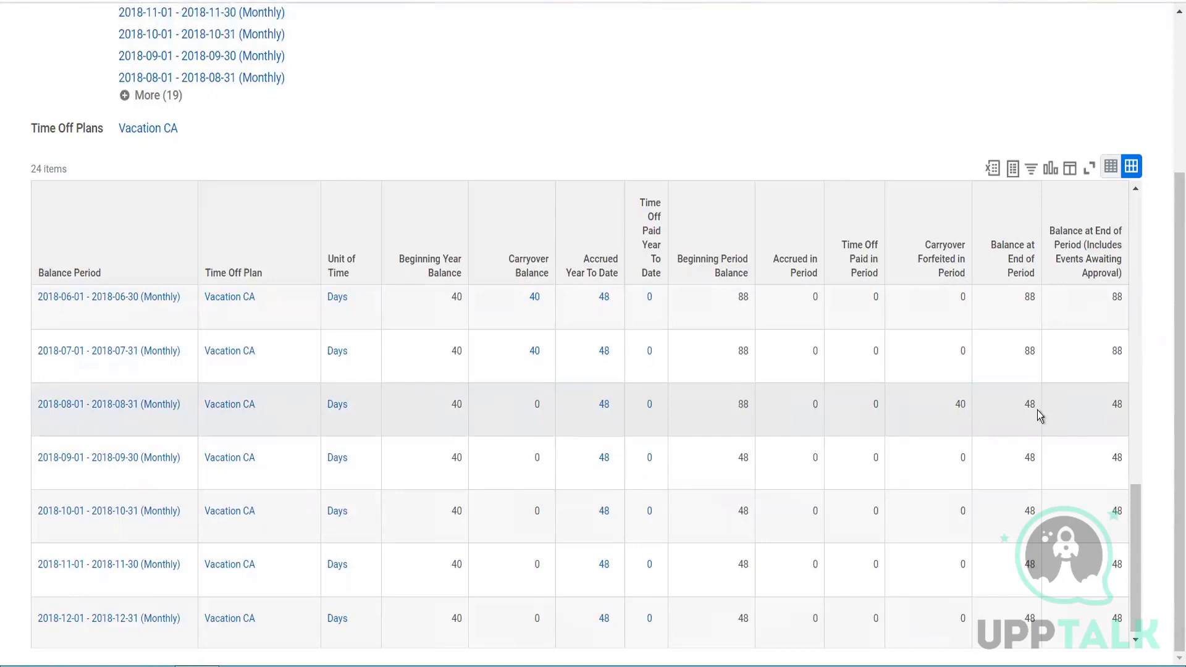
{"action": "scroll", "coordinate": [1036, 413], "scroll_direction": "down", "scroll_amount": 1}
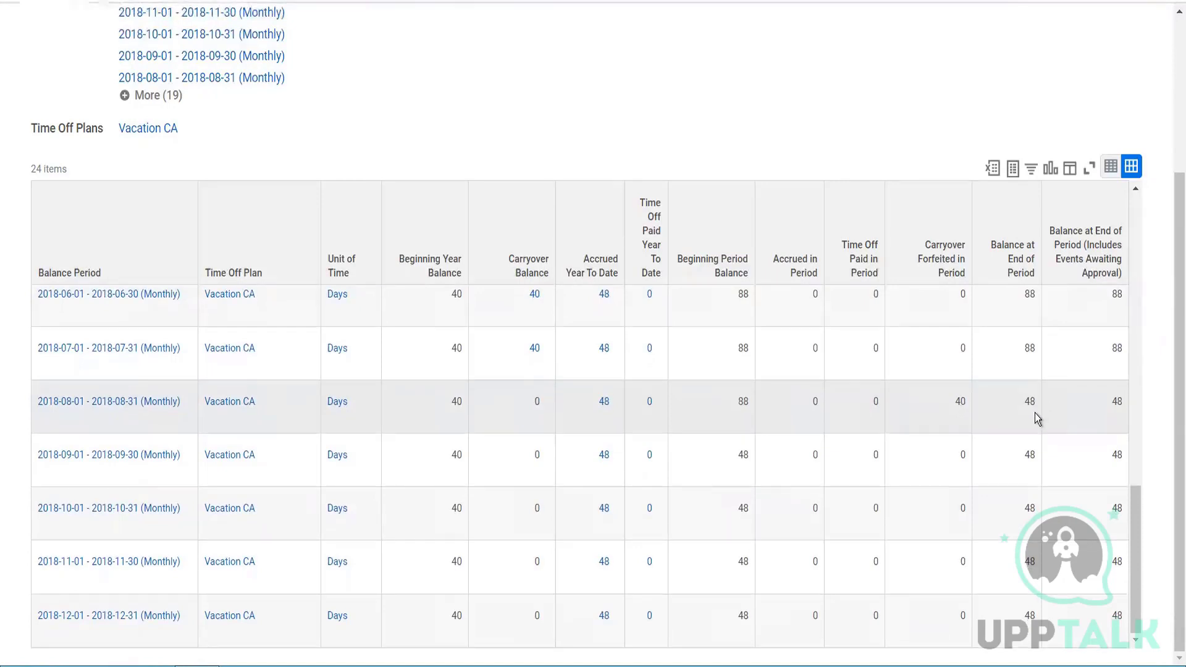
{"action": "scroll", "coordinate": [1036, 413], "scroll_direction": "up", "scroll_amount": 10}
{"action": "right_click", "coordinate": [1035, 413]}
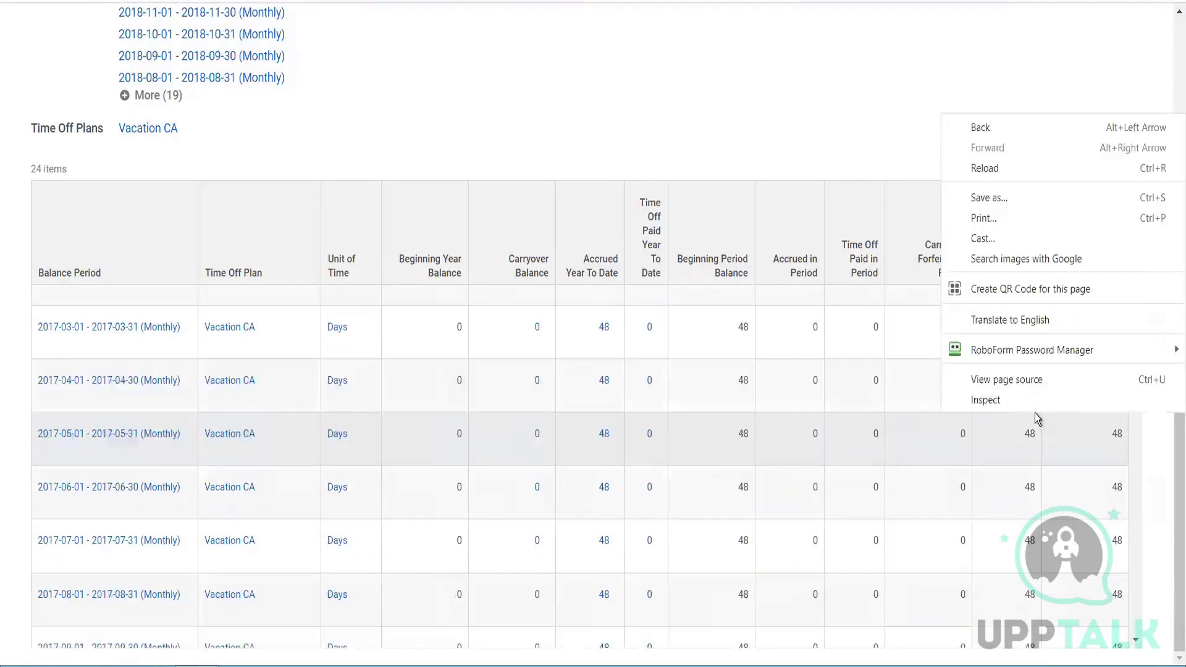
{"action": "left_click", "coordinate": [860, 448]}
{"action": "left_click", "coordinate": [860, 448]}
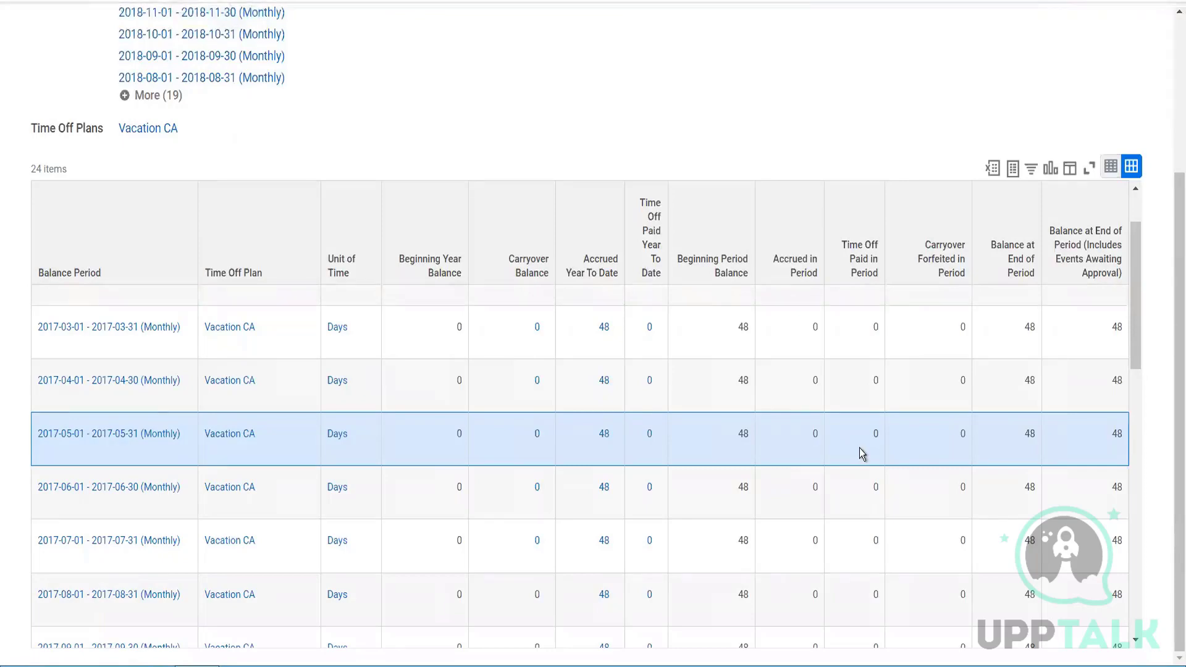
{"action": "scroll", "coordinate": [860, 448], "scroll_direction": "up", "scroll_amount": 2}
{"action": "scroll", "coordinate": [859, 447], "scroll_direction": "up", "scroll_amount": 3}
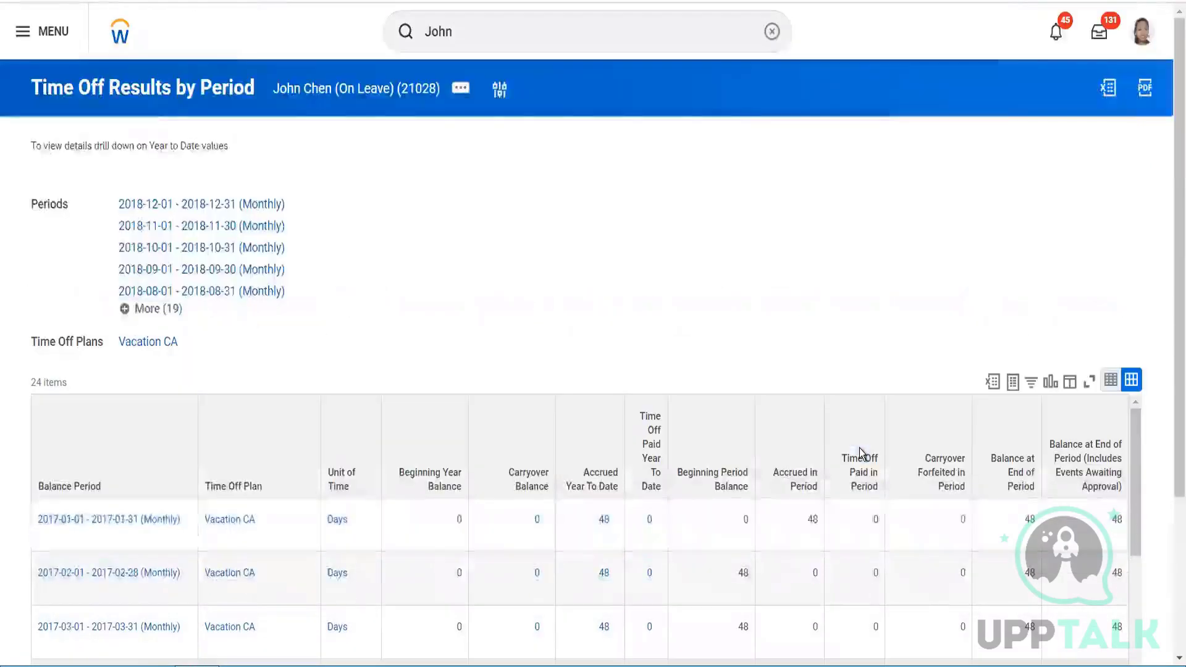
{"action": "scroll", "coordinate": [895, 275], "scroll_direction": "down", "scroll_amount": 3}
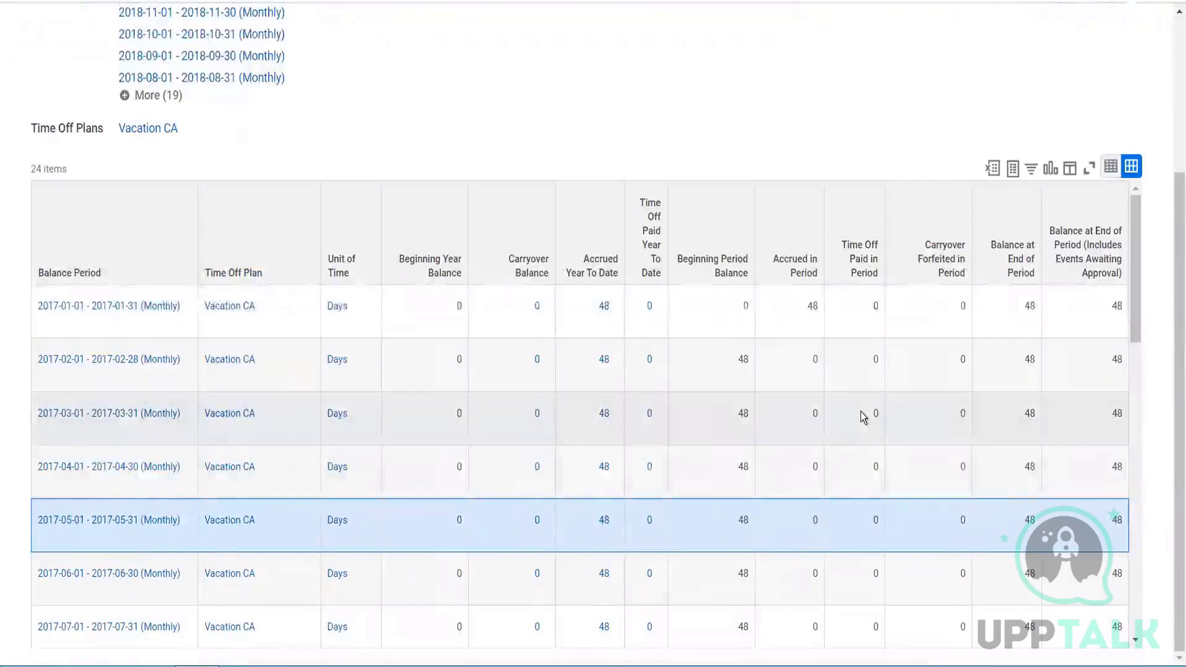
{"action": "scroll", "coordinate": [861, 412], "scroll_direction": "down", "scroll_amount": 10}
{"action": "scroll", "coordinate": [861, 412], "scroll_direction": "down", "scroll_amount": 5}
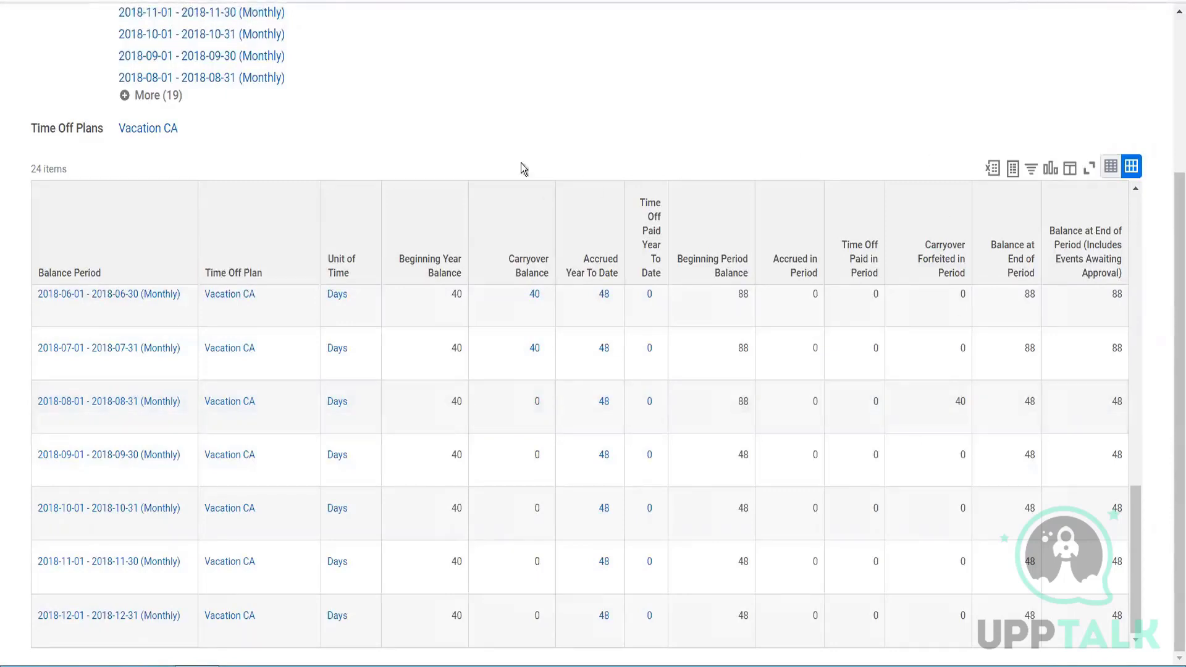
- Search for "create time off plan" and open the Create Time Off Plan task at its Name field
{"action": "scroll", "coordinate": [519, 155], "scroll_direction": "up", "scroll_amount": 3}
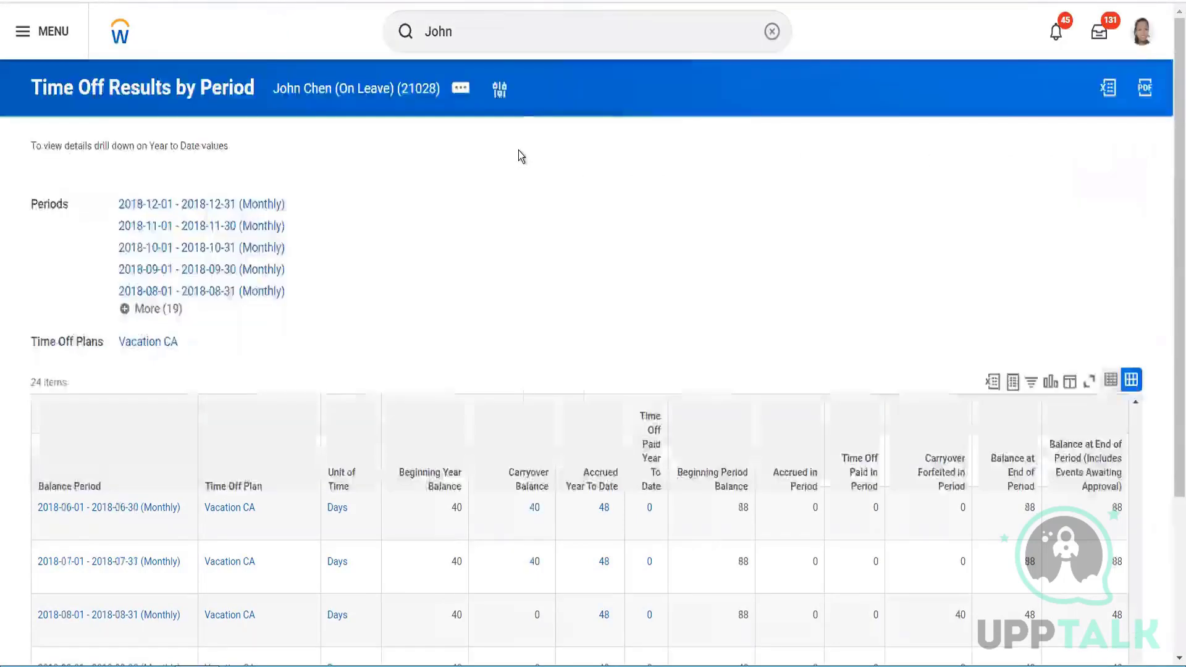
{"action": "left_click", "coordinate": [466, 31]}
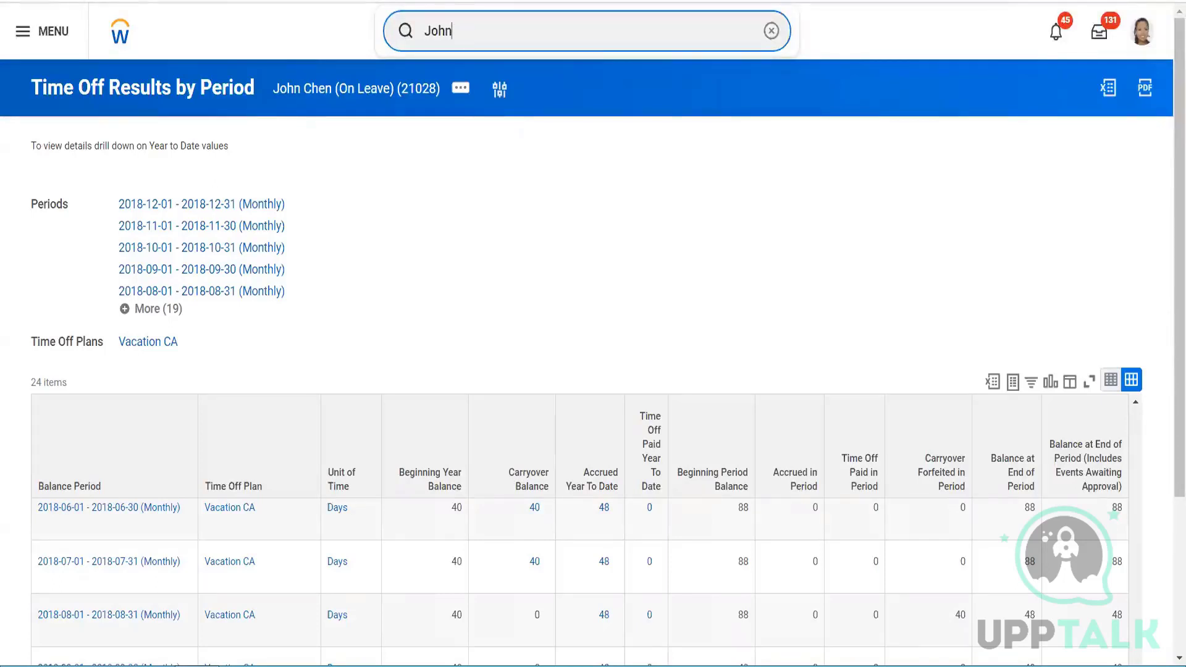
{"action": "left_click_drag", "start_coordinate": [458, 33], "coordinate": [407, 37]}
{"action": "type", "text": "c"}
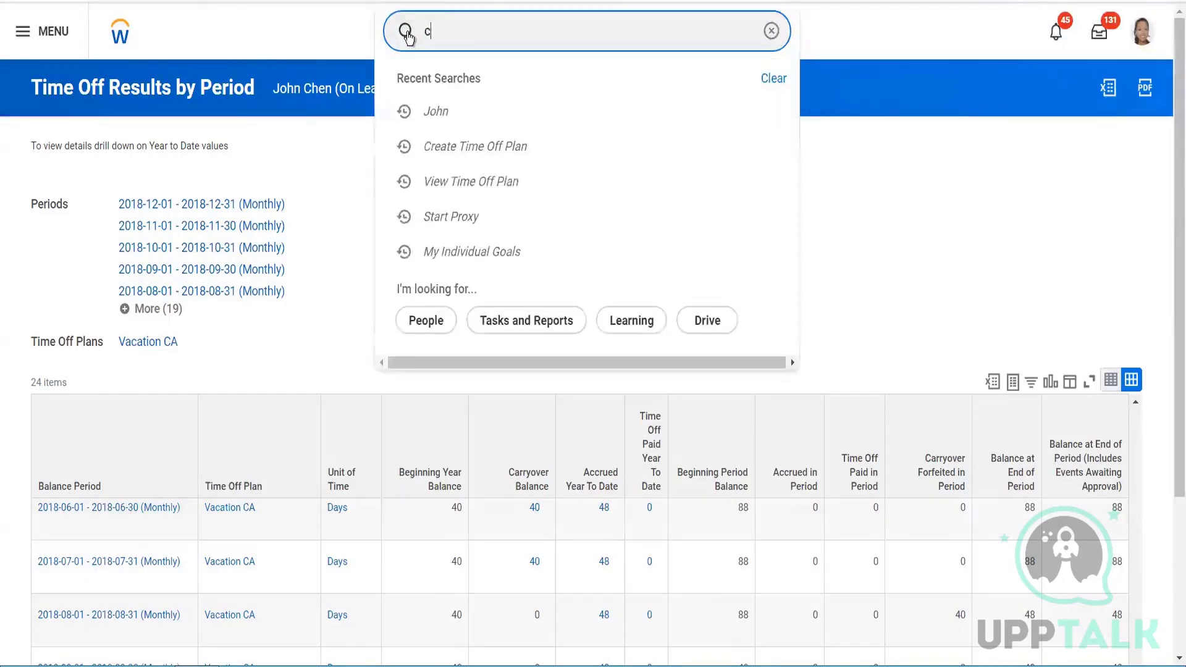
{"action": "type", "text": "reate time of"}
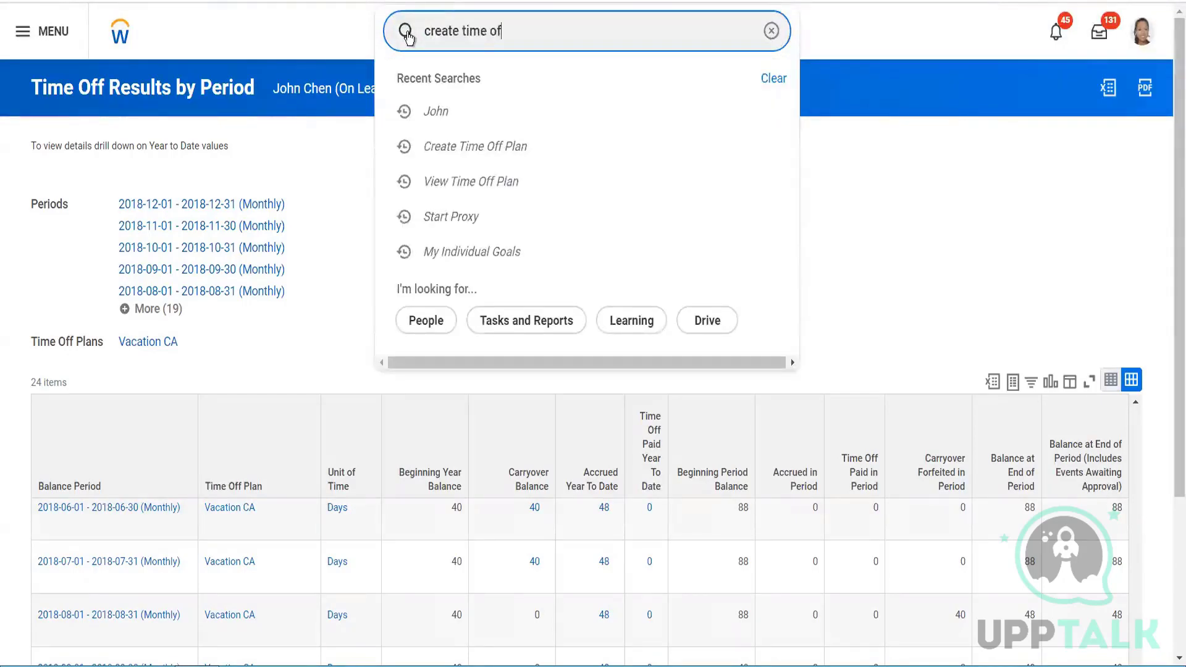
{"action": "type", "text": "f plan"}
{"action": "key", "text": "Return"}
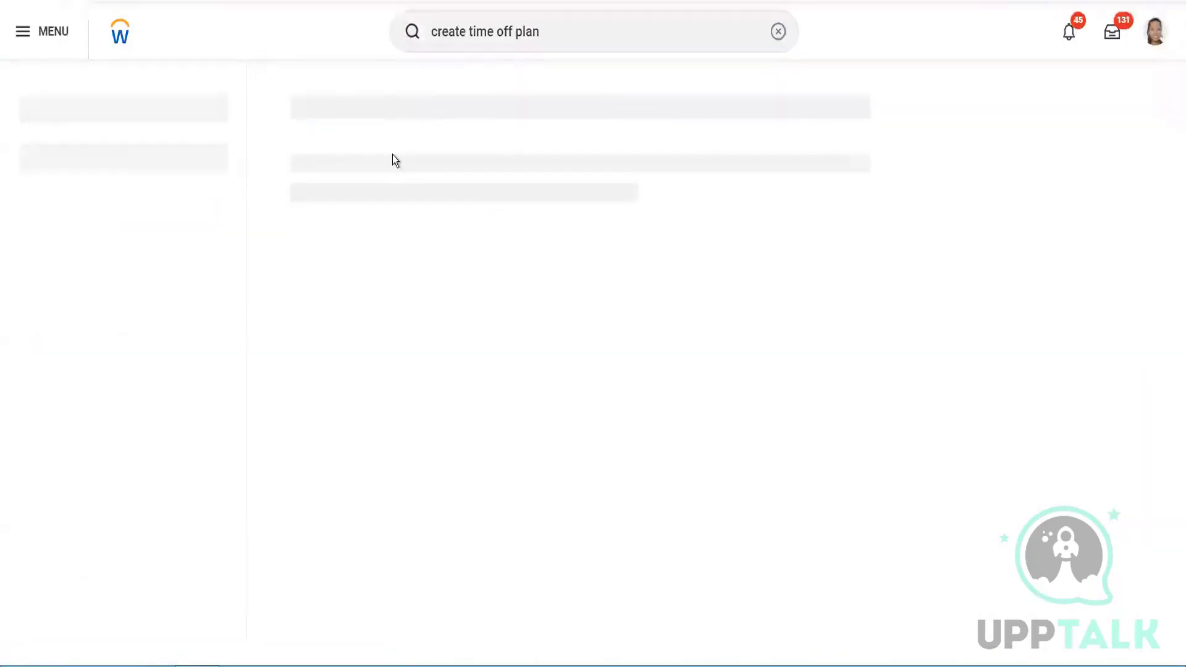
{"action": "left_click", "coordinate": [380, 152]}
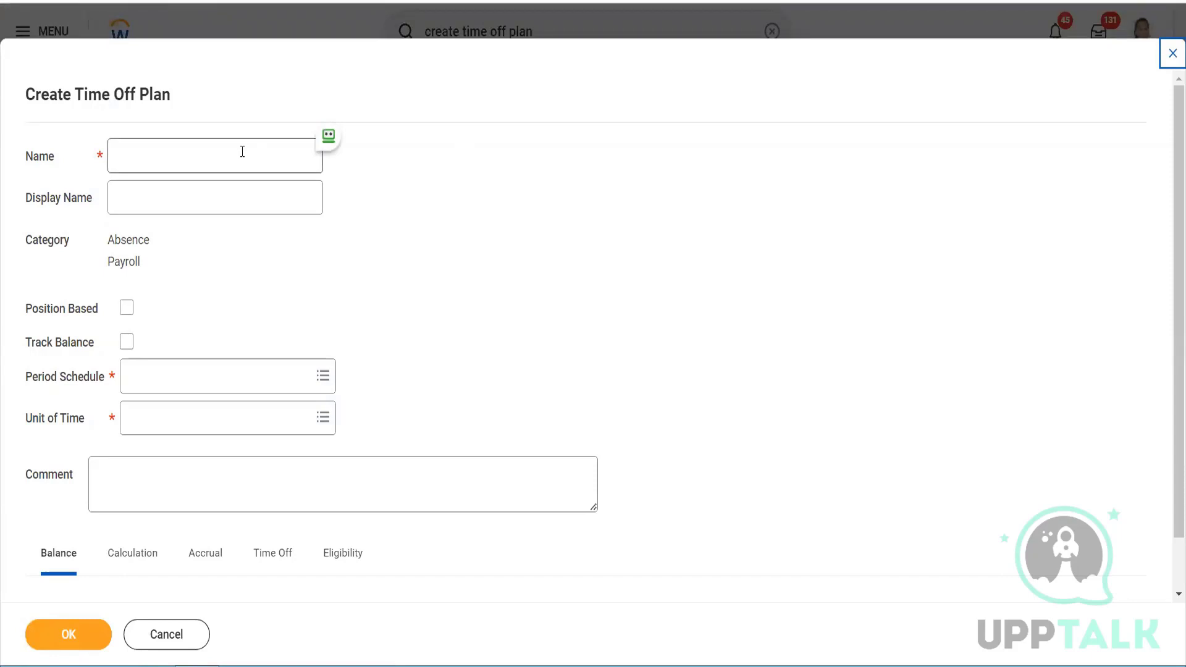
{"action": "left_click", "coordinate": [232, 157]}
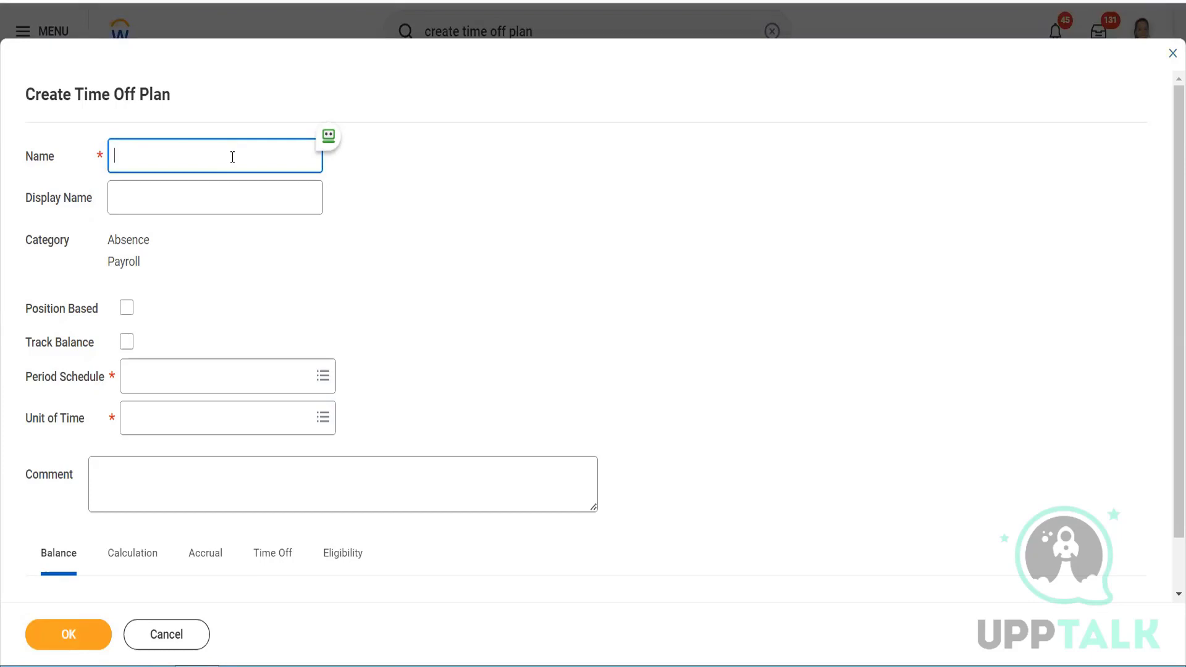
{"action": "type", "text": "CA An"}
{"action": "type", "text": "nu"}
{"action": "key", "text": "BackSpace"}
{"action": "key", "text": "ctrl+a"}
{"action": "key", "text": "BackSpace"}
- Name the new time off plan USA Anniversary Plan, correcting the spelling of Anniversary
{"action": "type", "text": "USA Anniversarry Plan"}
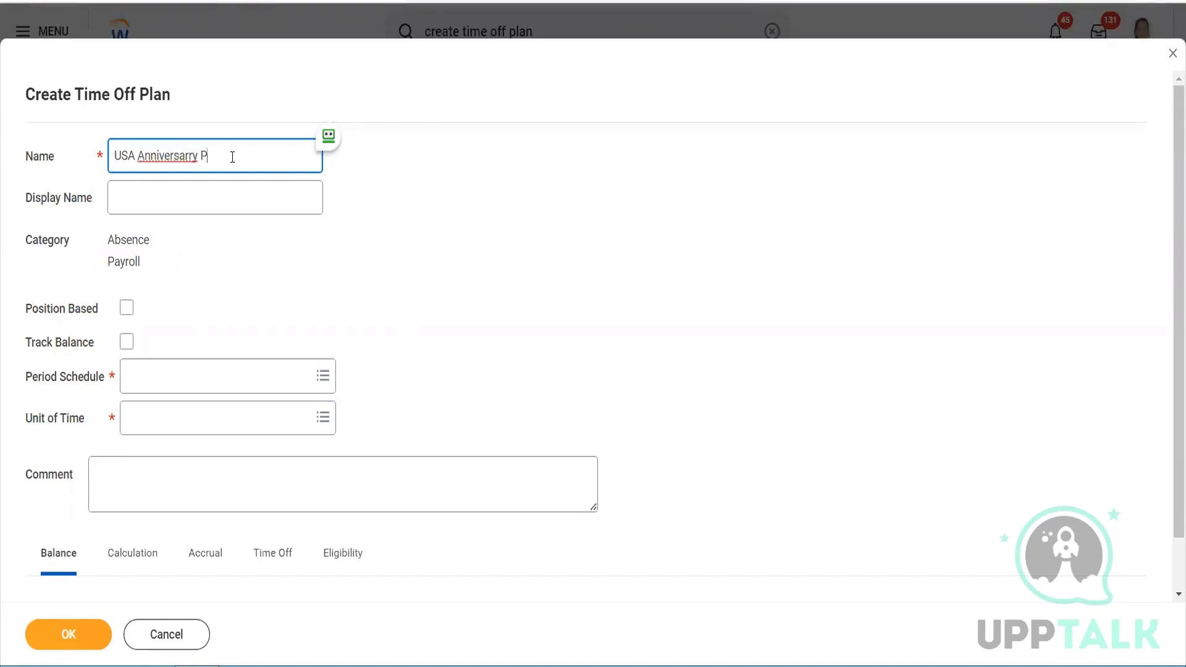
{"action": "right_click", "coordinate": [150, 154]}
{"action": "left_click", "coordinate": [192, 167]}
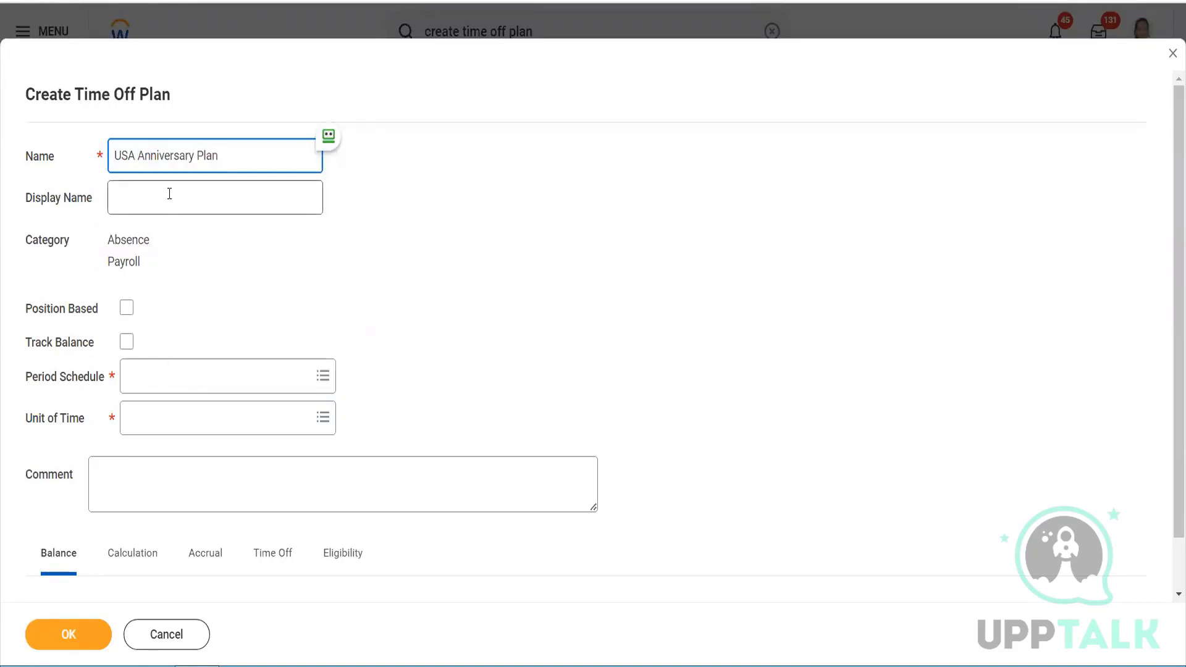
- Set the plan's display name to Anni Plan
{"action": "left_click", "coordinate": [170, 194]}
{"action": "type", "text": "Anni Pa"}
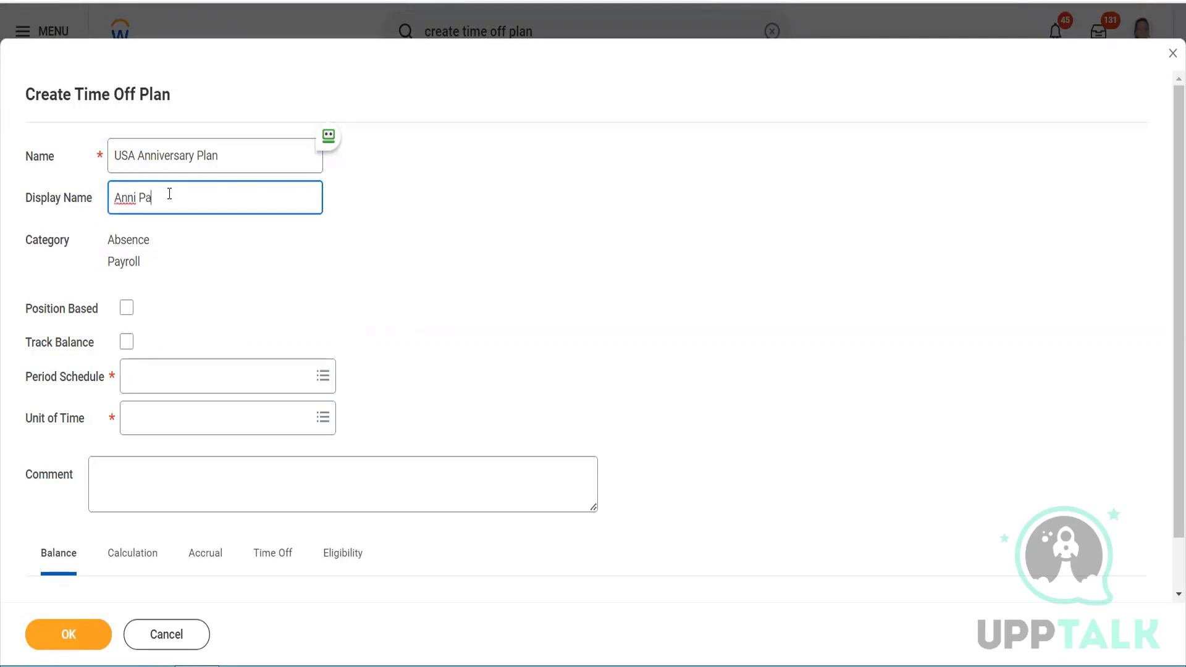
{"action": "key", "text": "BackSpace"}
{"action": "type", "text": "lan"}
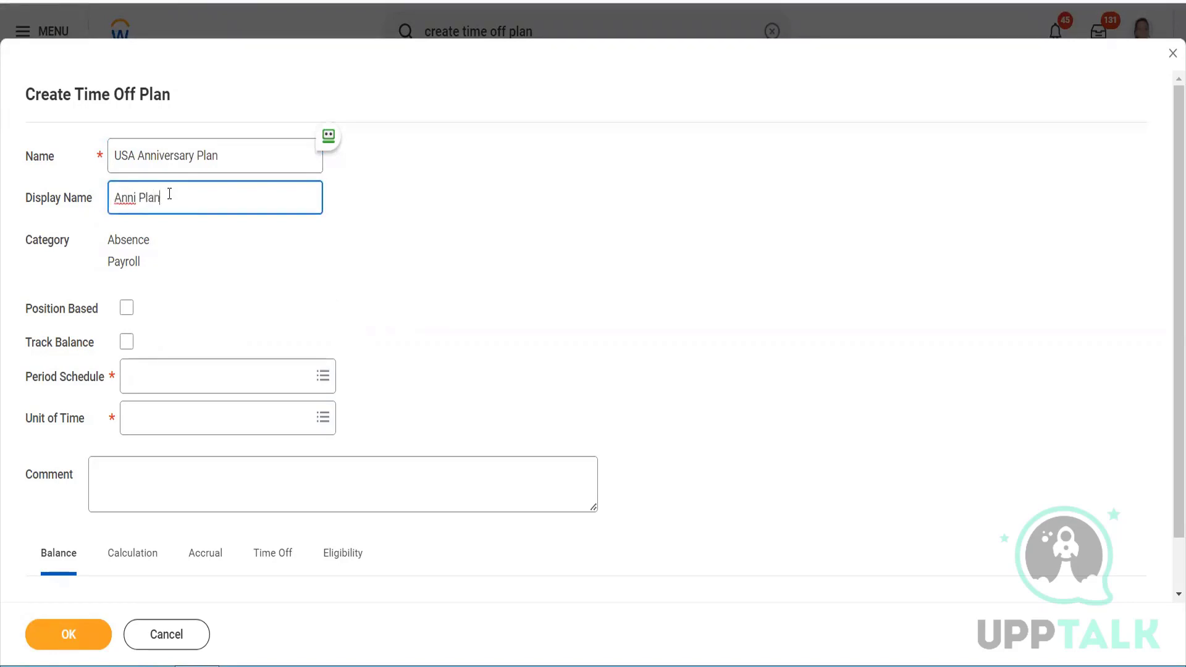
- Enable balance tracking and set the balance period to Anniversary Balance Period (based on Hire Date)
{"action": "left_click", "coordinate": [127, 342]}
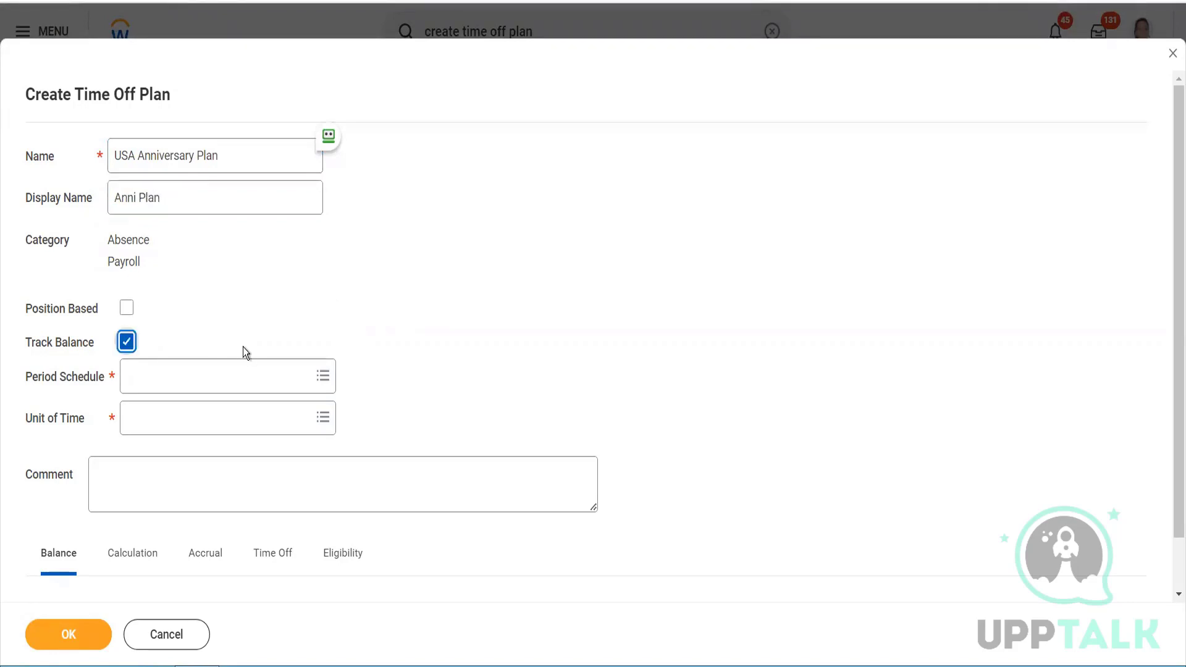
{"action": "left_click", "coordinate": [190, 376]}
{"action": "type", "text": "Anniversary"}
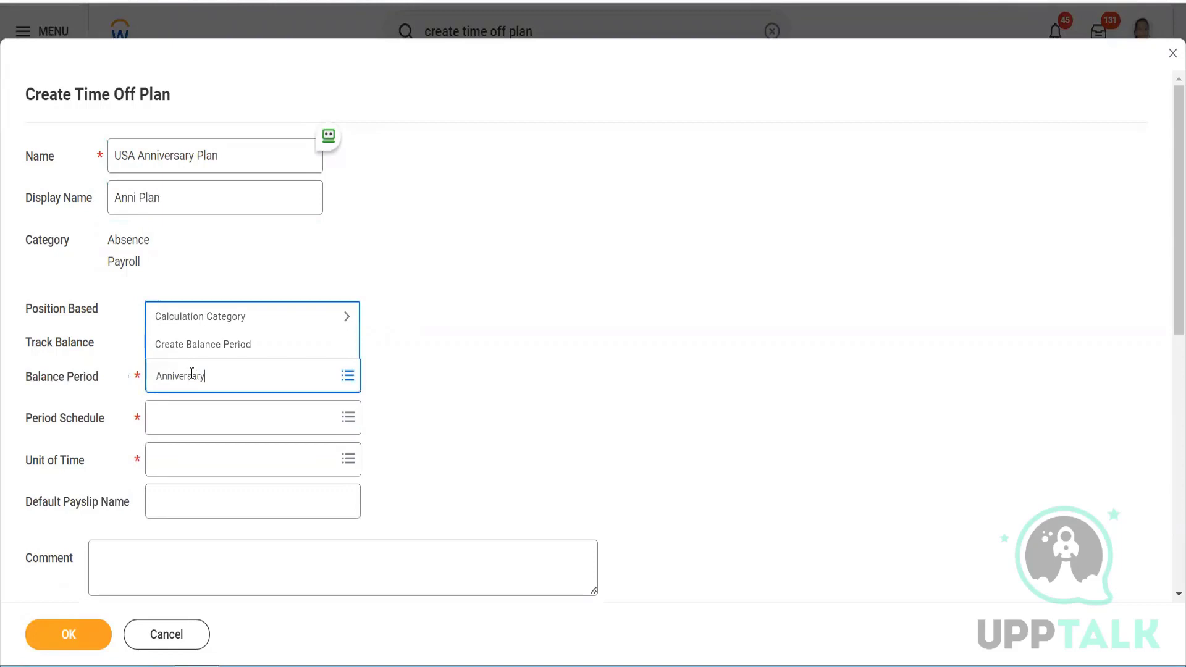
{"action": "key", "text": "Return"}
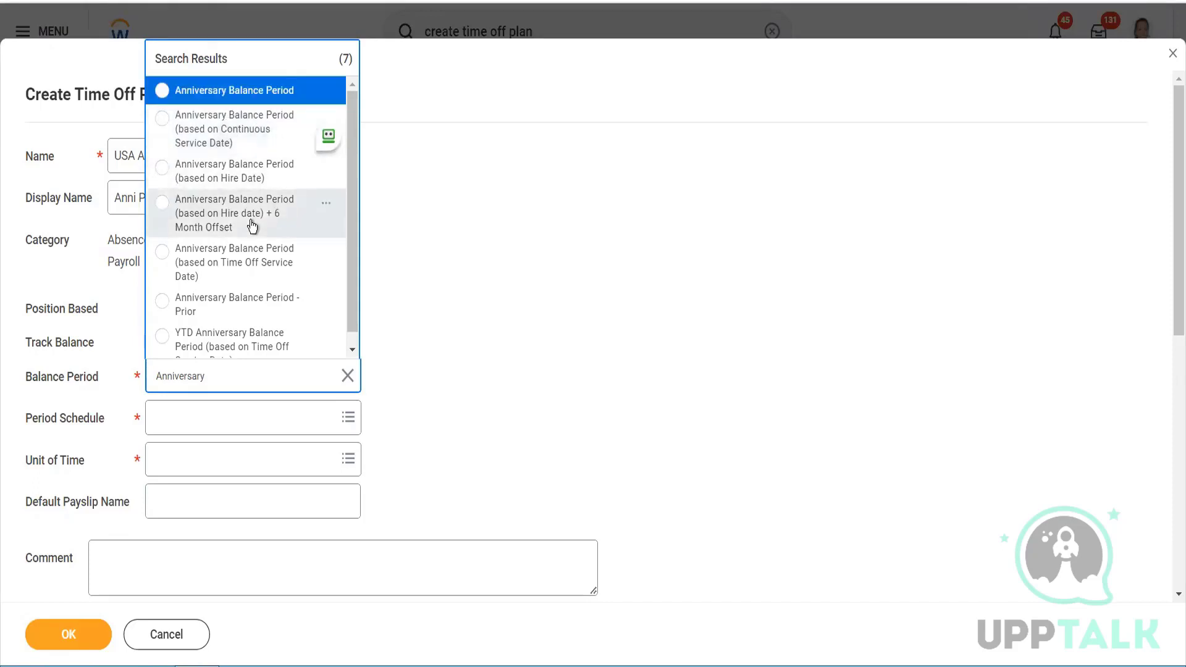
{"action": "left_click", "coordinate": [243, 188]}
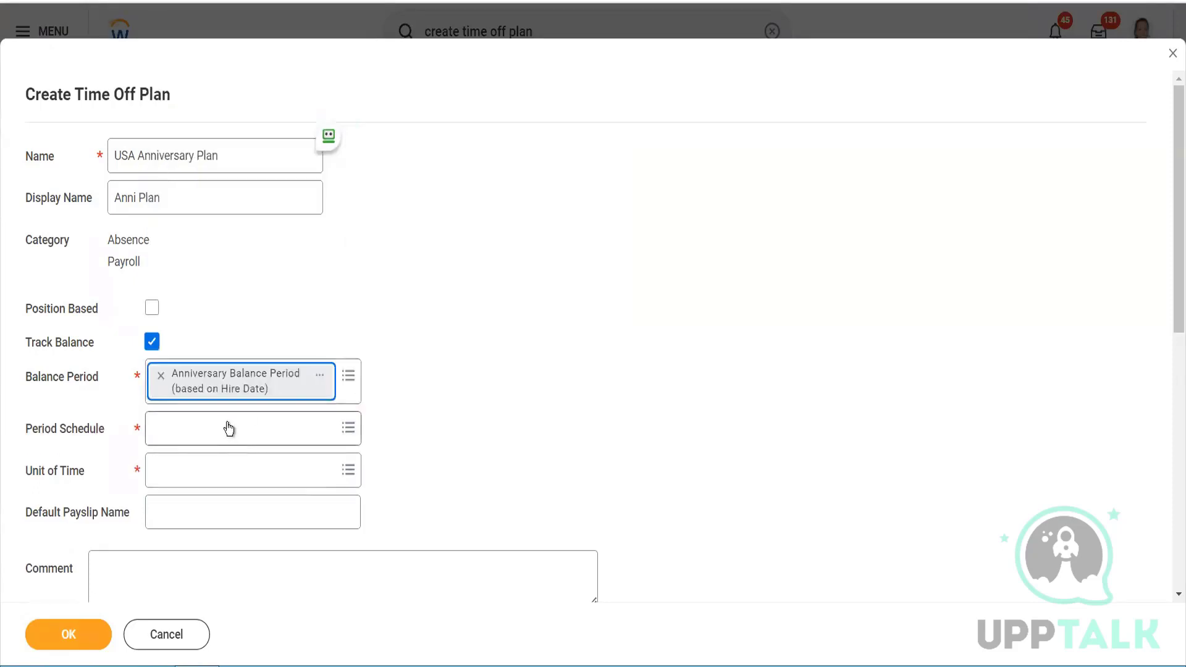
- Set the plan's period schedule to Monthly and its unit of time to Days
{"action": "left_click", "coordinate": [228, 427]}
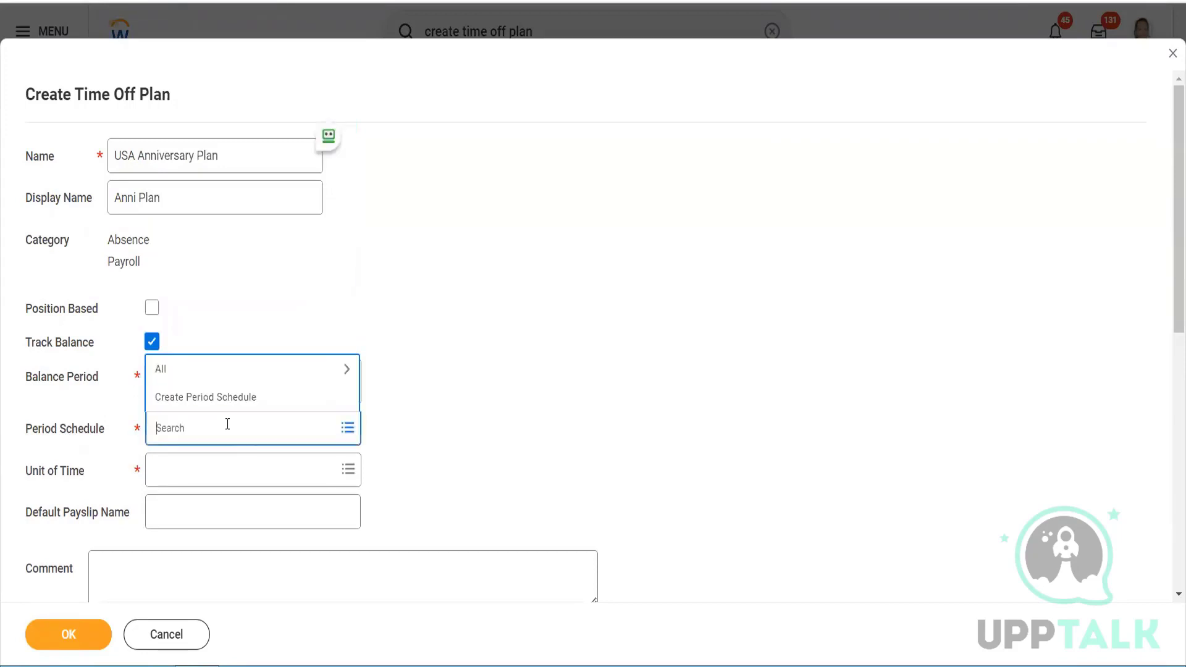
{"action": "left_click", "coordinate": [429, 443]}
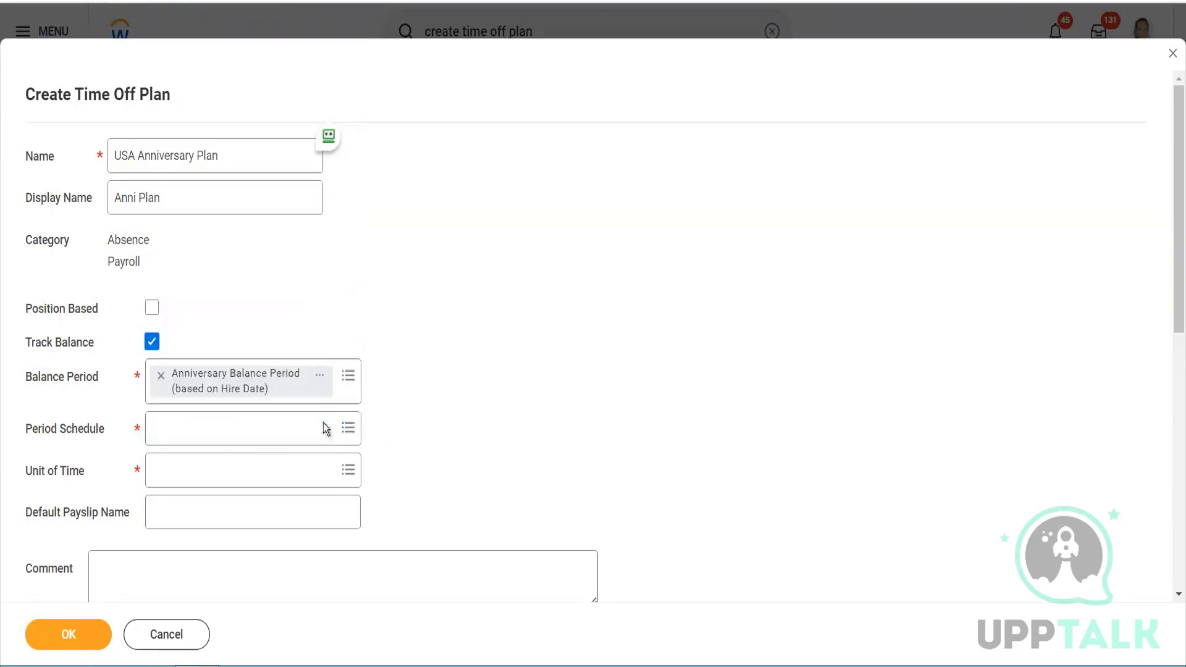
{"action": "left_click", "coordinate": [291, 429]}
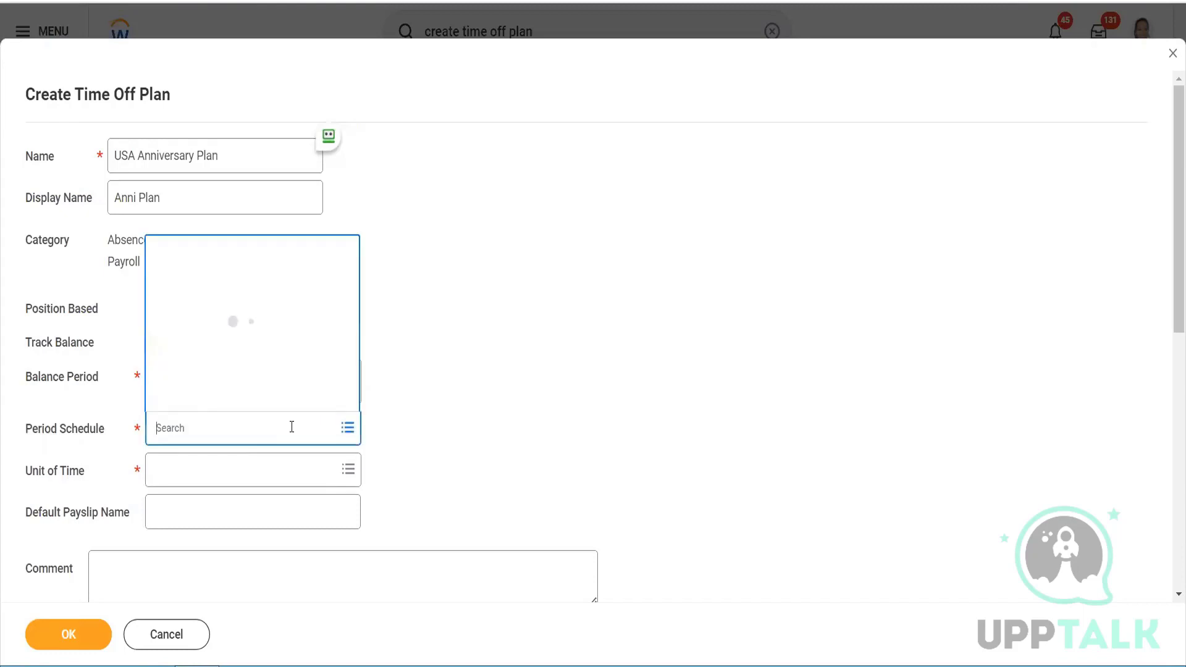
{"action": "type", "text": "monthly"}
{"action": "key", "text": "Return"}
{"action": "left_click", "coordinate": [240, 348]}
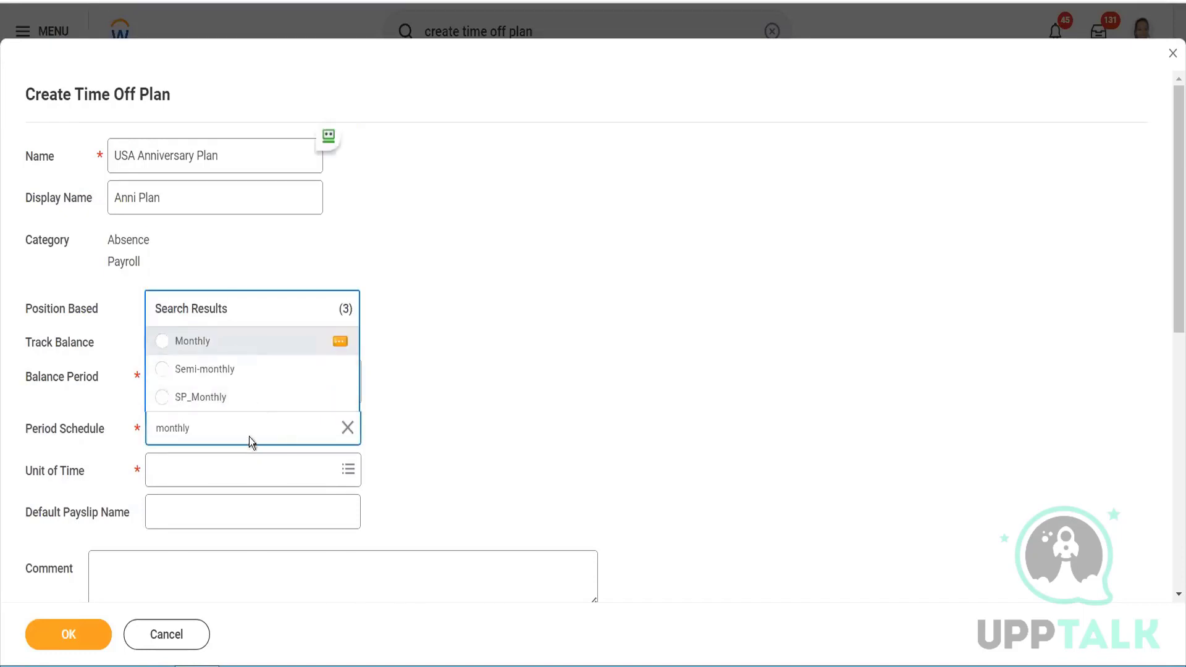
{"action": "left_click", "coordinate": [236, 467]}
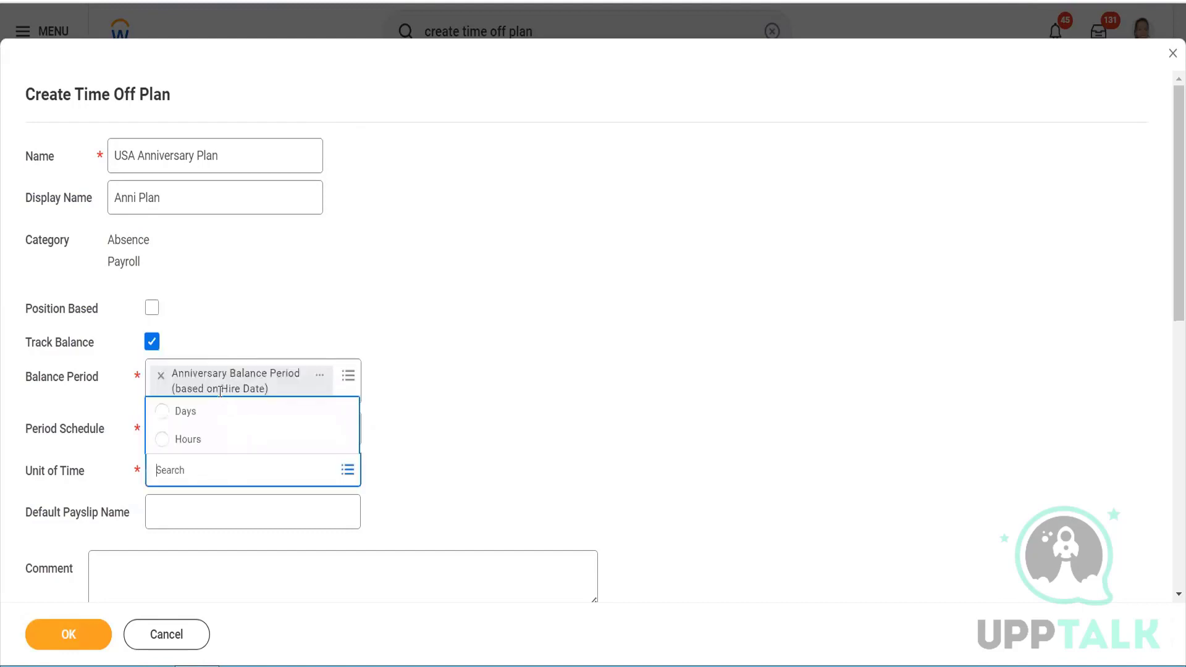
{"action": "left_click", "coordinate": [195, 410]}
- Set the balance visibility to Eligible in period (based on As of Date)
{"action": "scroll", "coordinate": [474, 412], "scroll_direction": "down", "scroll_amount": 4}
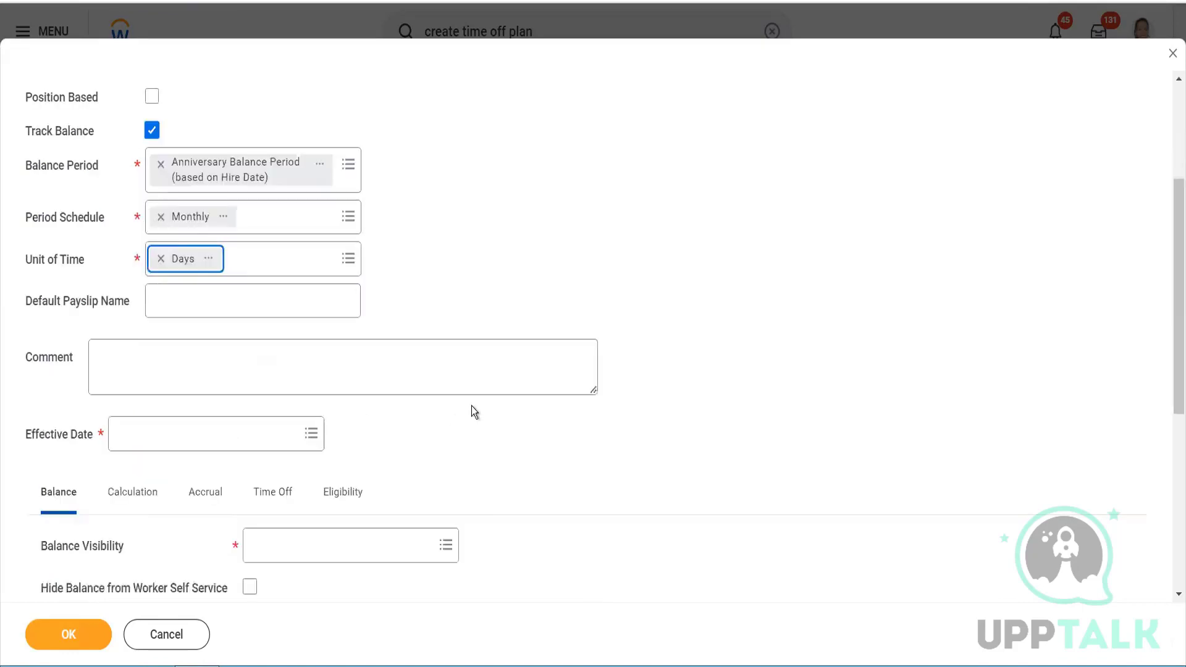
{"action": "scroll", "coordinate": [331, 420], "scroll_direction": "down", "scroll_amount": 2}
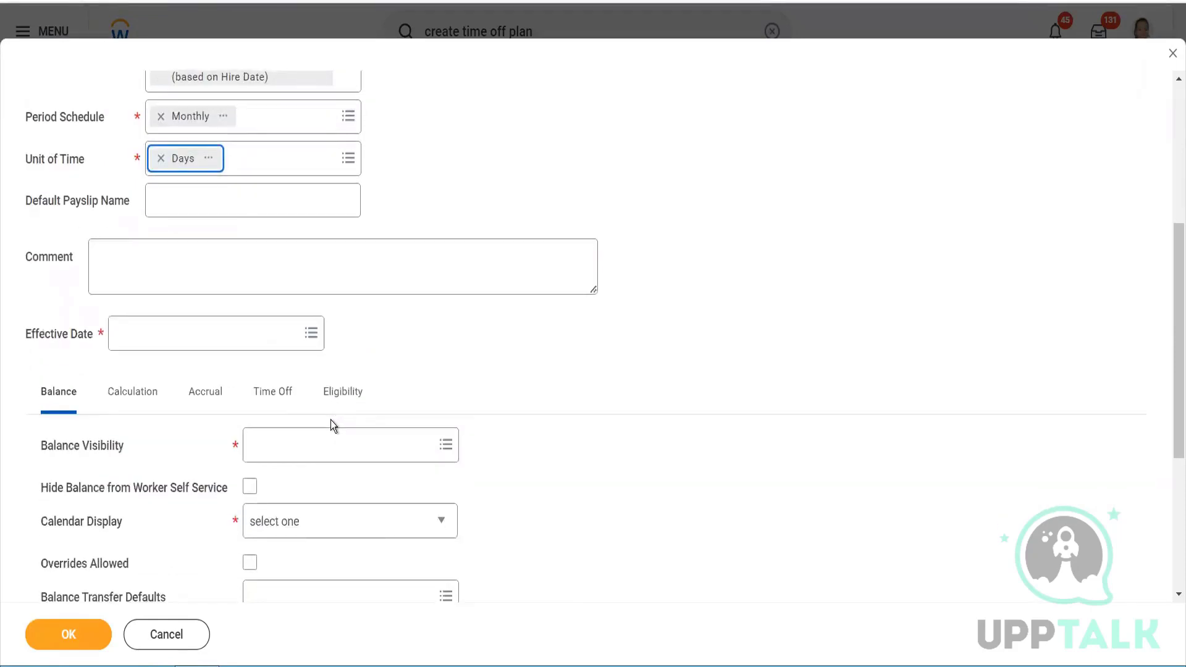
{"action": "scroll", "coordinate": [331, 420], "scroll_direction": "down", "scroll_amount": 1}
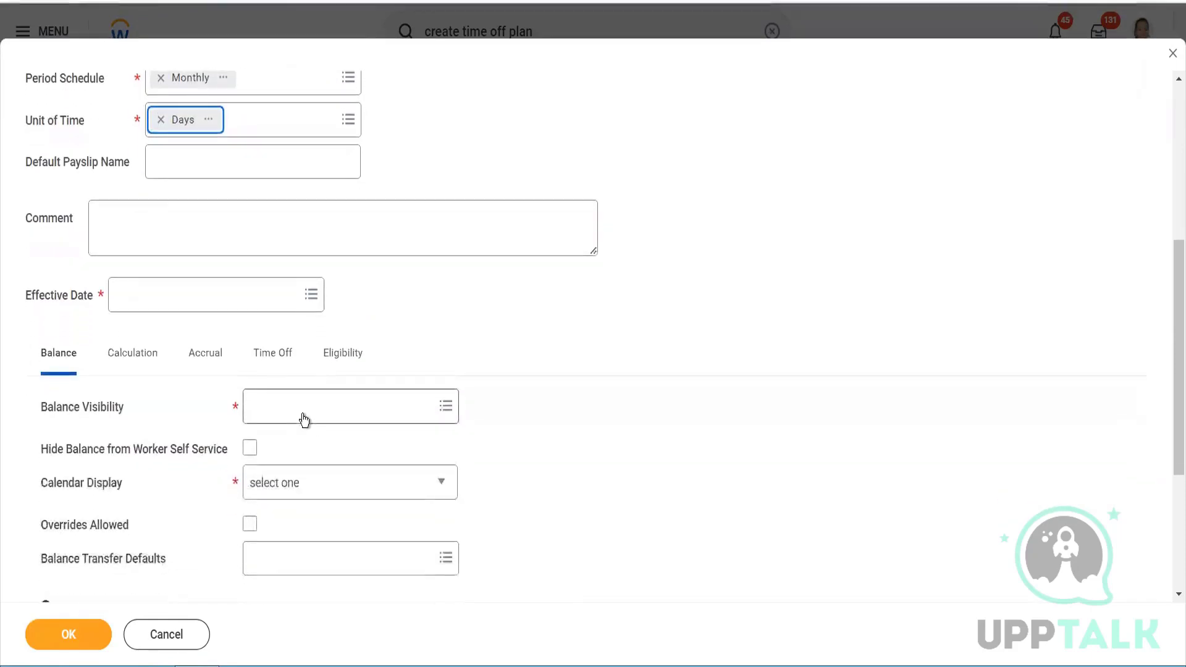
{"action": "left_click", "coordinate": [304, 414]}
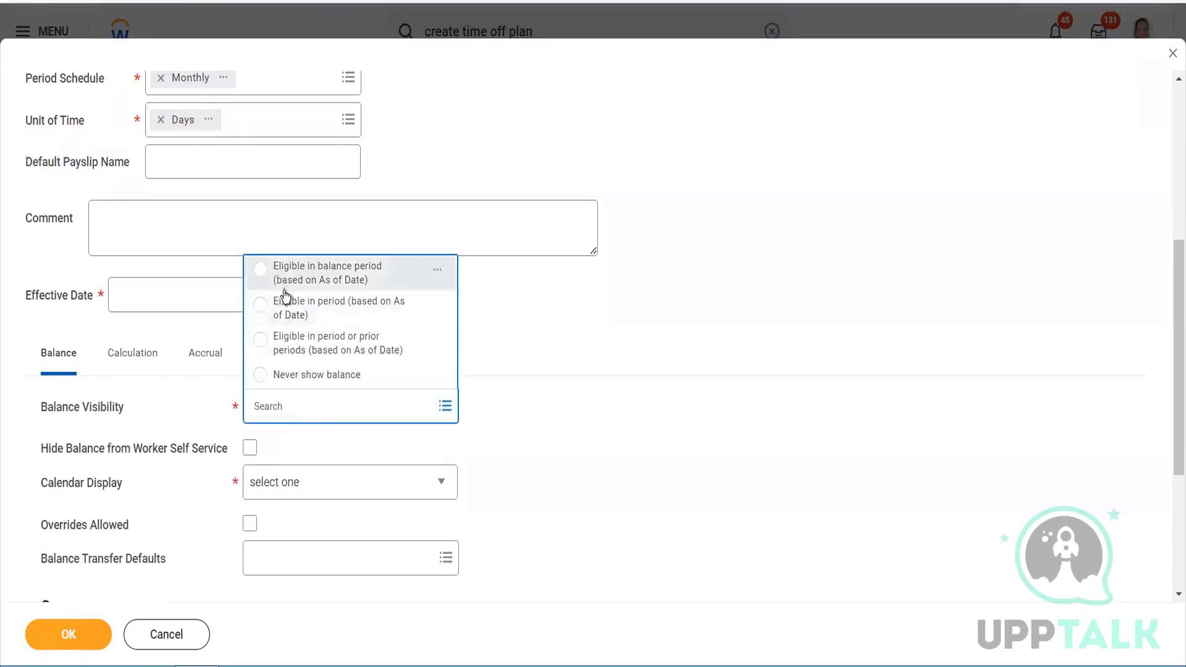
{"action": "left_click", "coordinate": [284, 307]}
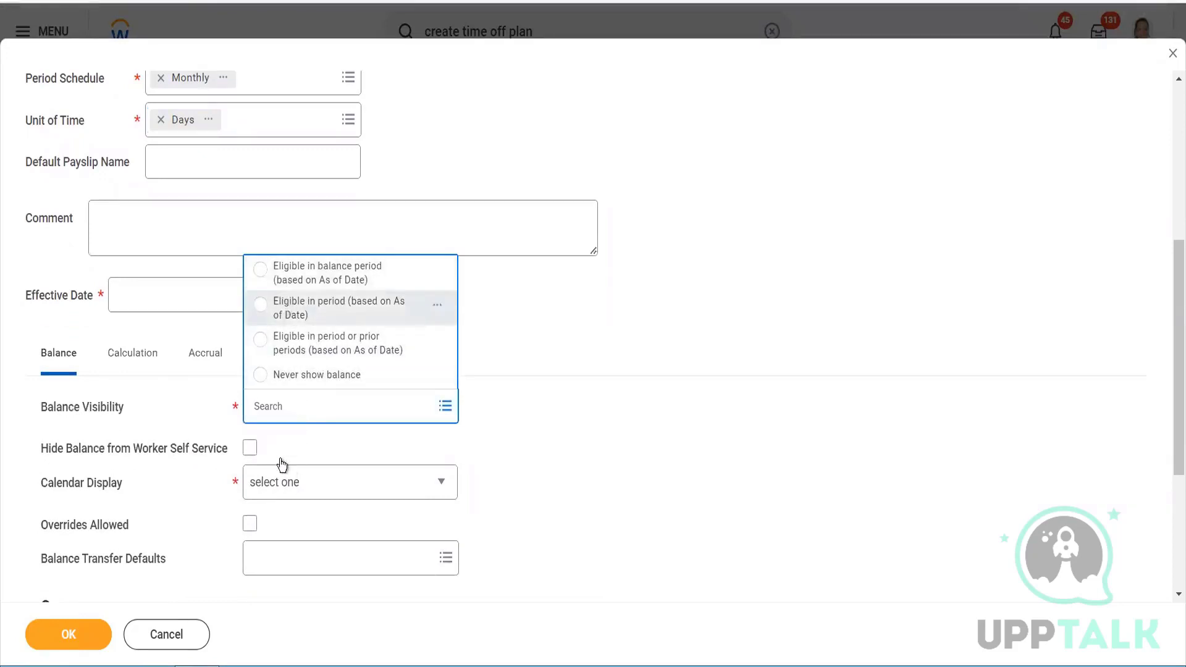
- Set the calendar display to Plan and Type and the plan's effective date to 2017-01-01
{"action": "left_click", "coordinate": [290, 504]}
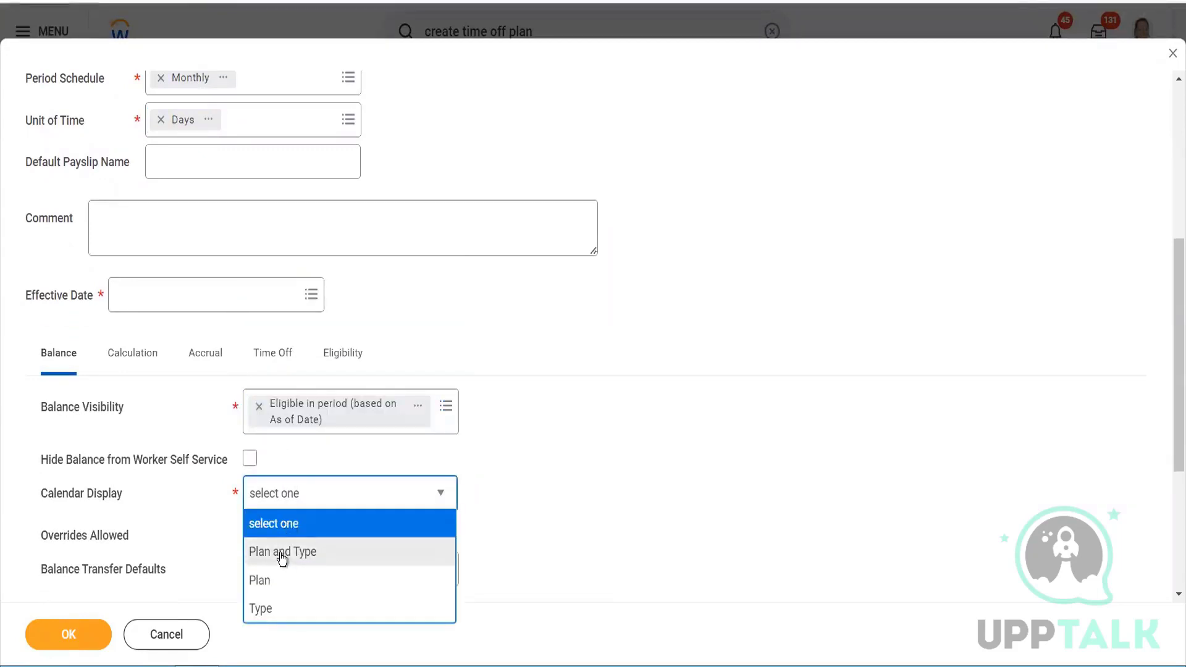
{"action": "left_click", "coordinate": [281, 553]}
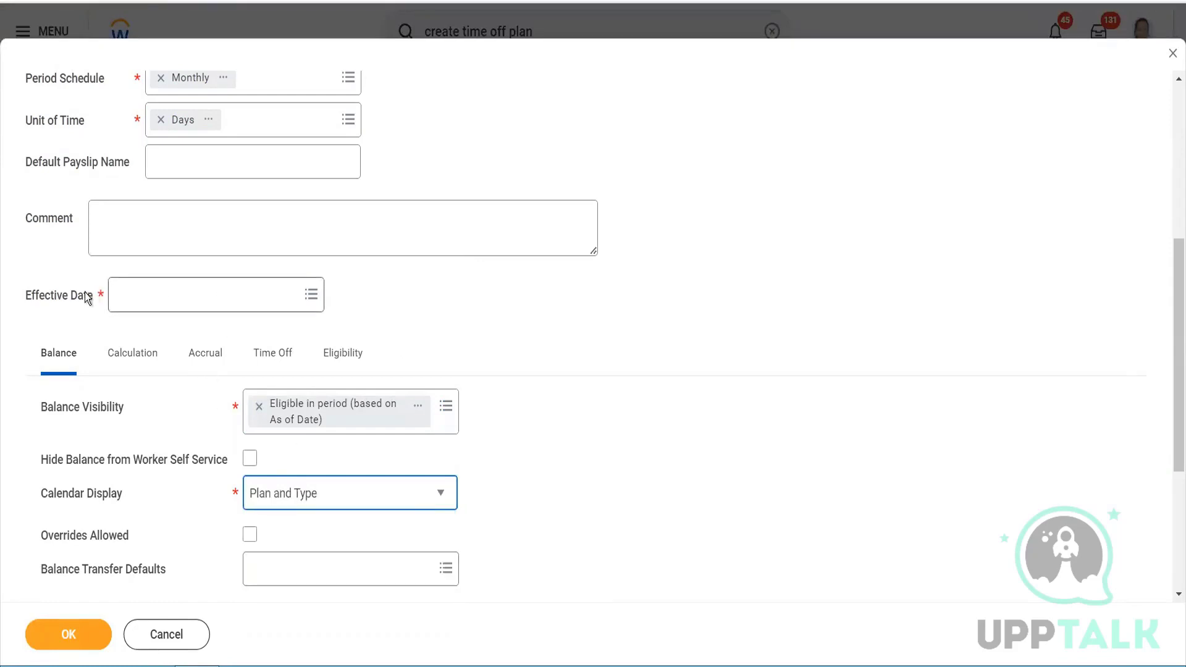
{"action": "left_click", "coordinate": [144, 299]}
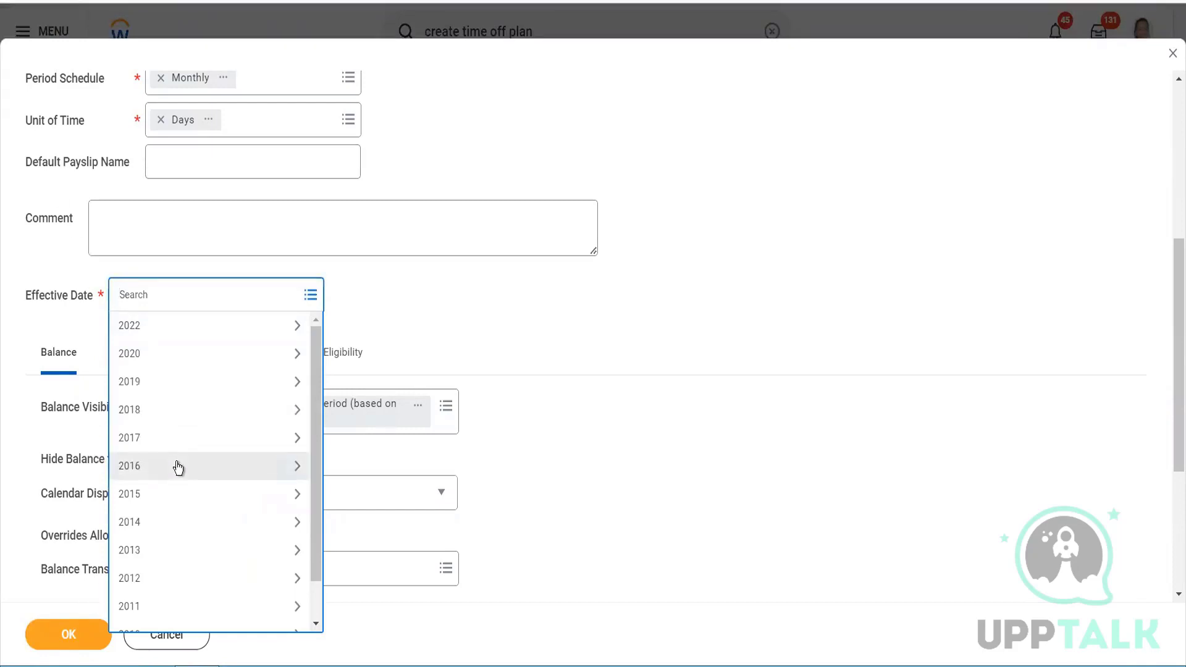
{"action": "left_click", "coordinate": [187, 441]}
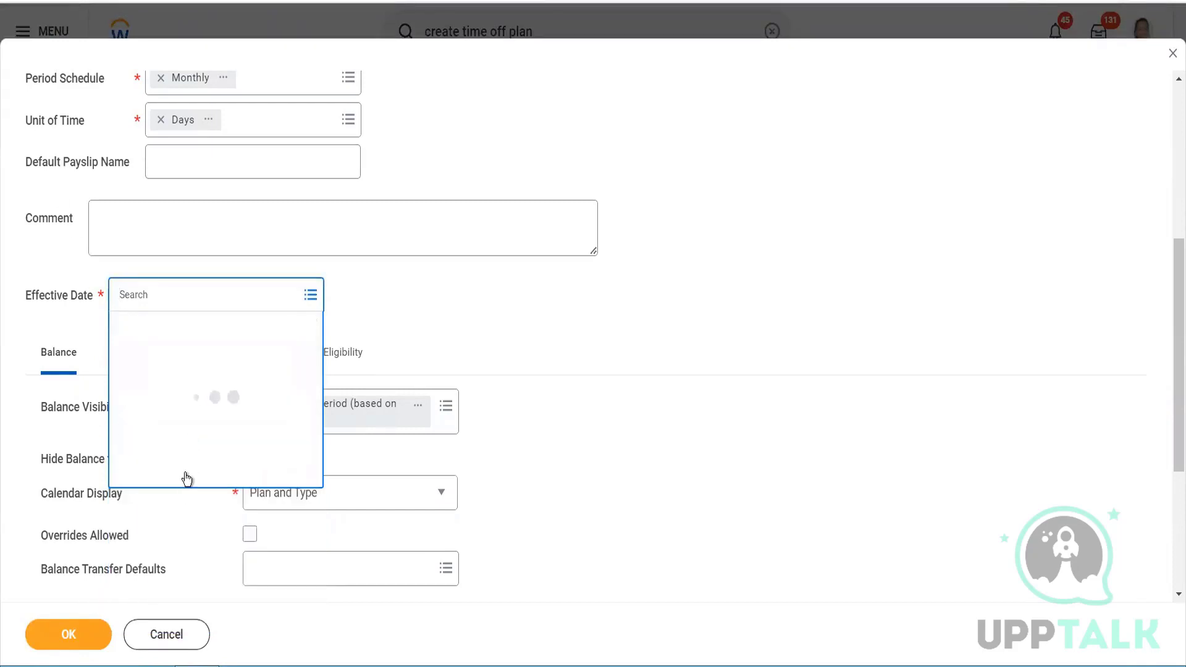
{"action": "scroll", "coordinate": [187, 478], "scroll_direction": "down", "scroll_amount": 2}
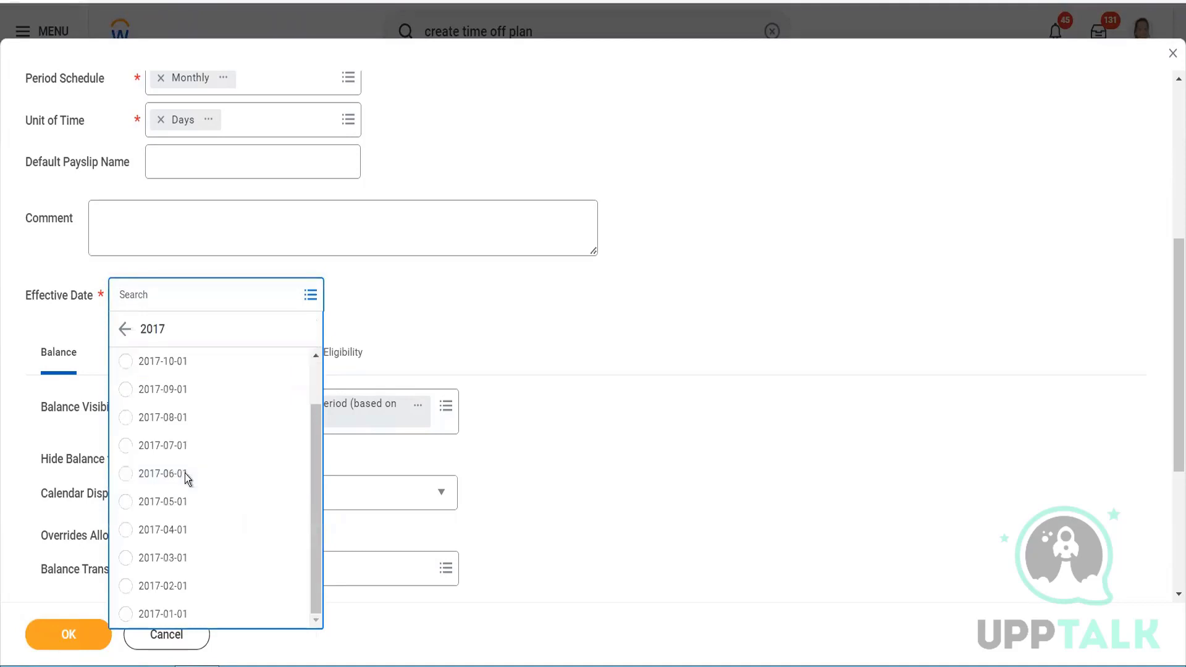
{"action": "left_click", "coordinate": [174, 619]}
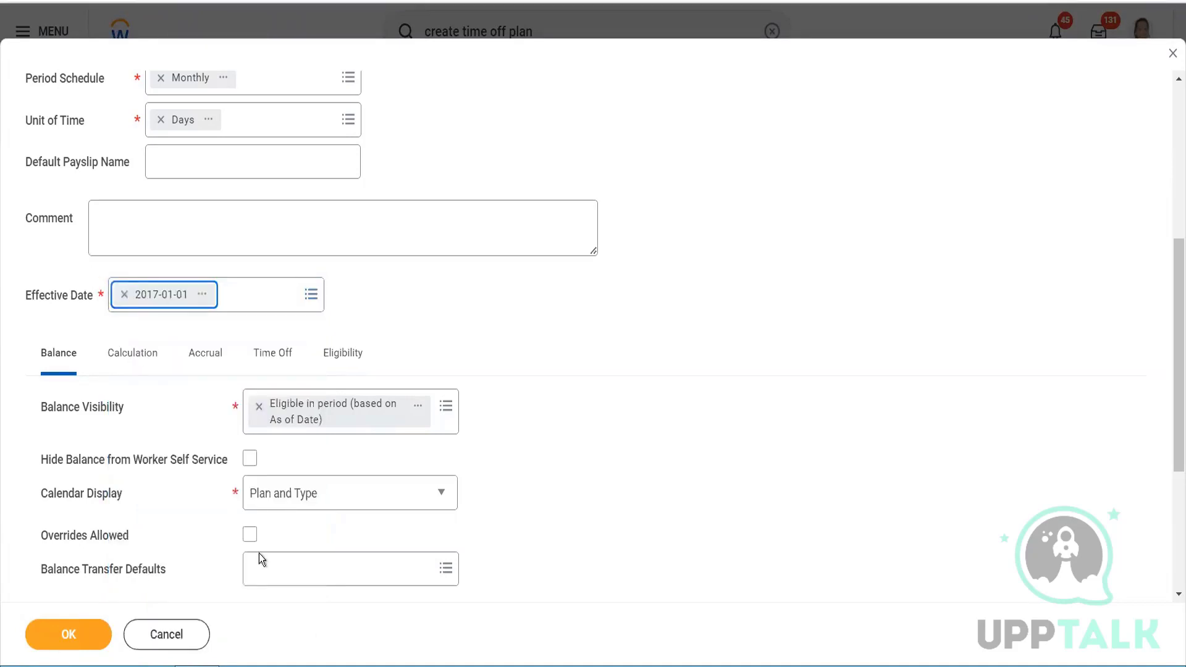
- Allow balance overrides and set the carryover date to First Period of Balance Period Start Date
{"action": "scroll", "coordinate": [282, 550], "scroll_direction": "down", "scroll_amount": 3}
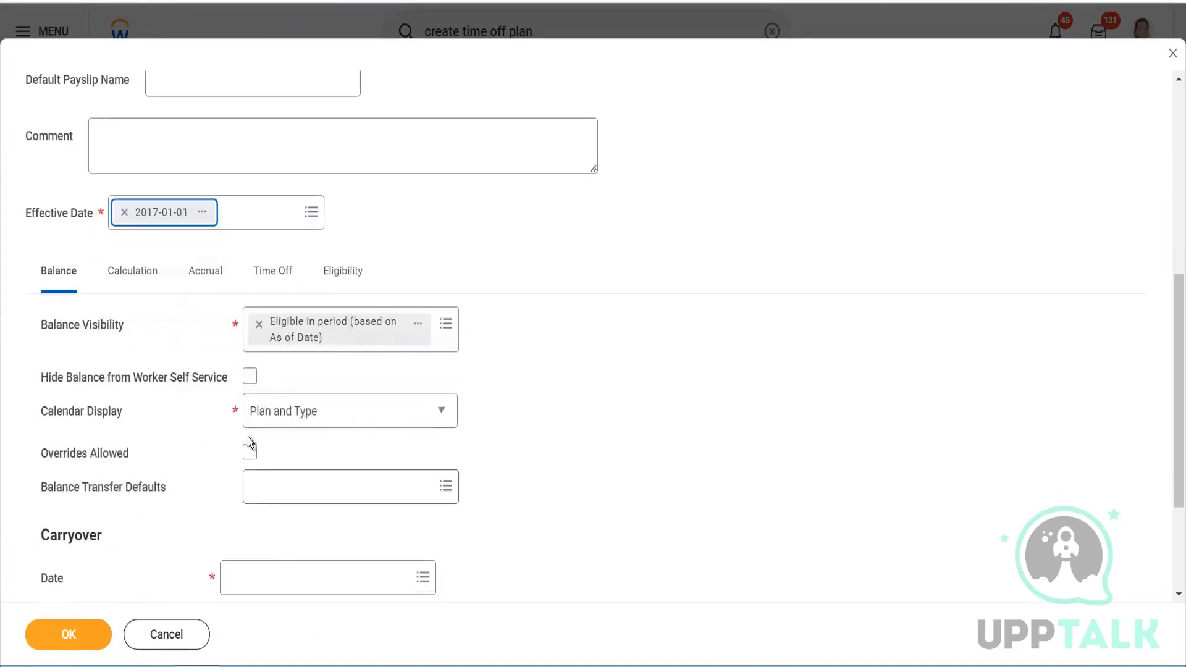
{"action": "left_click", "coordinate": [250, 453]}
{"action": "left_click", "coordinate": [246, 574]}
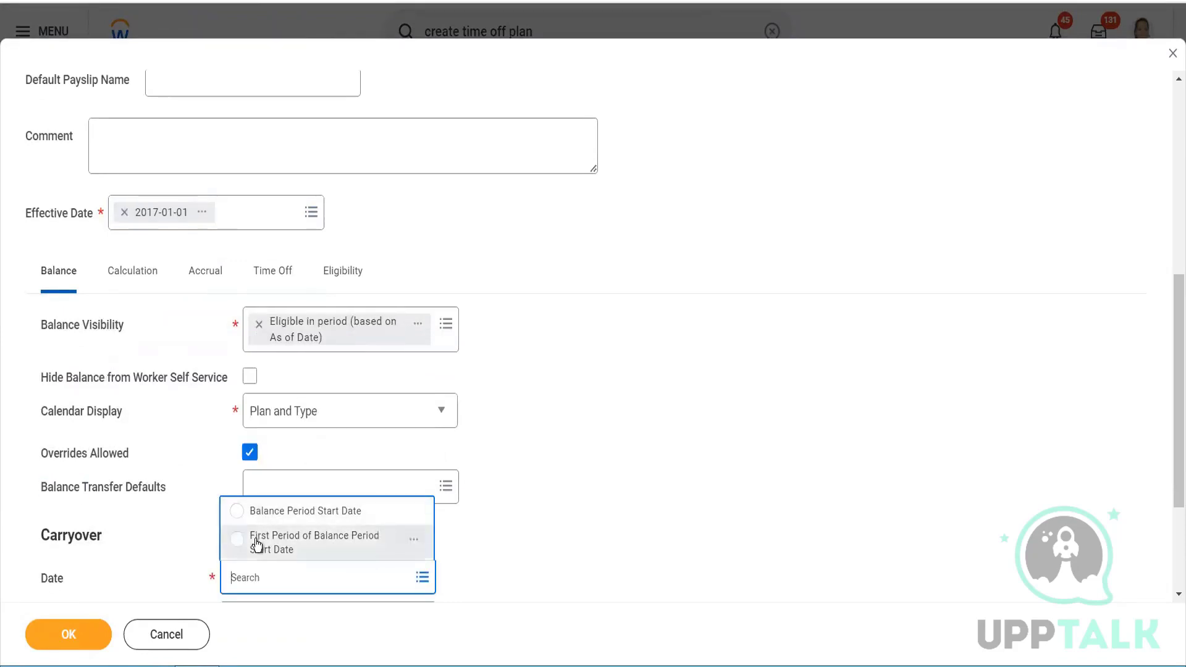
{"action": "key", "text": "Return"}
- Set the carryover limit to 0
{"action": "scroll", "coordinate": [432, 445], "scroll_direction": "down", "scroll_amount": 5}
{"action": "left_click", "coordinate": [311, 427]}
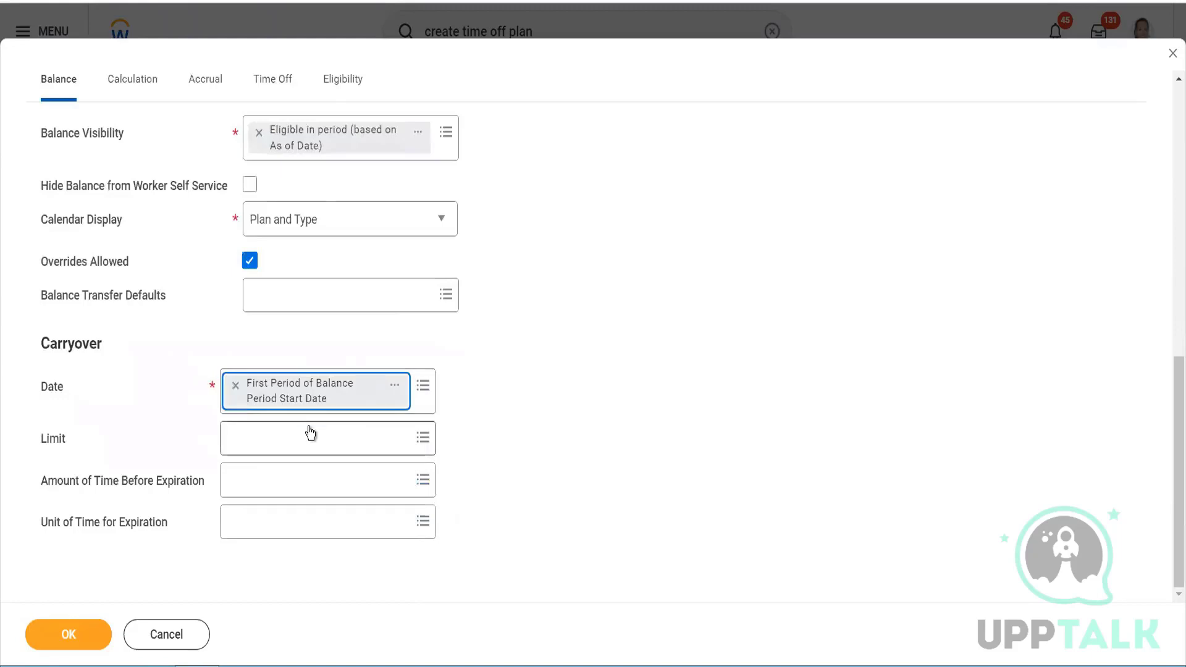
{"action": "type", "text": "0"}
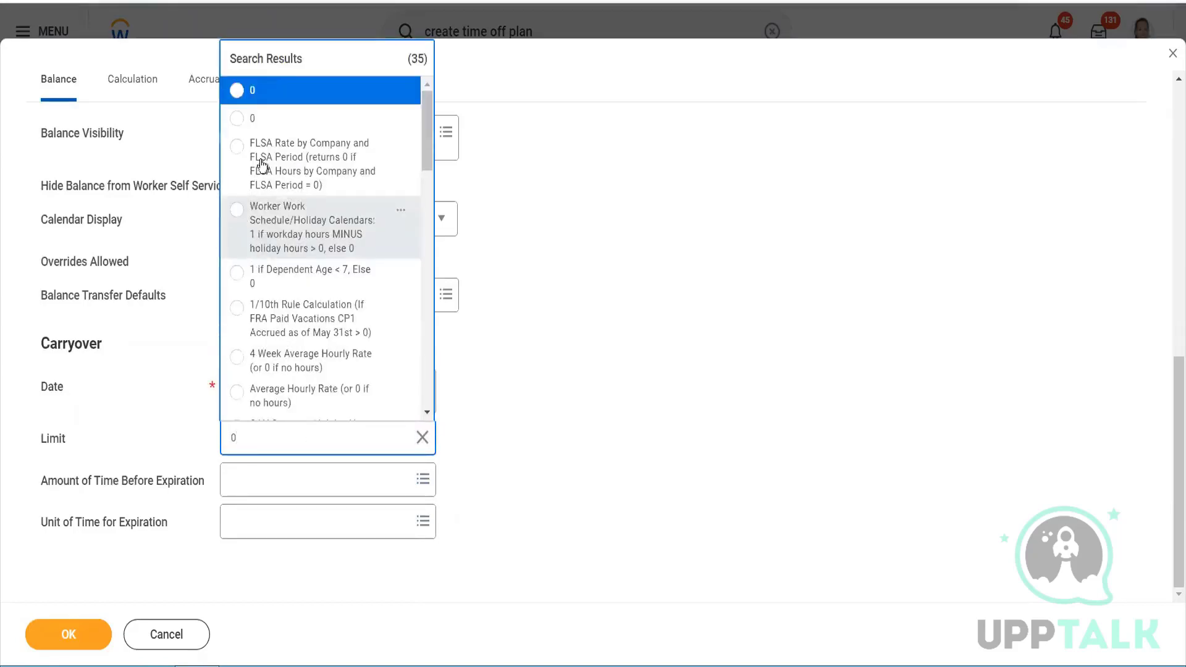
{"action": "key", "text": "Return"}
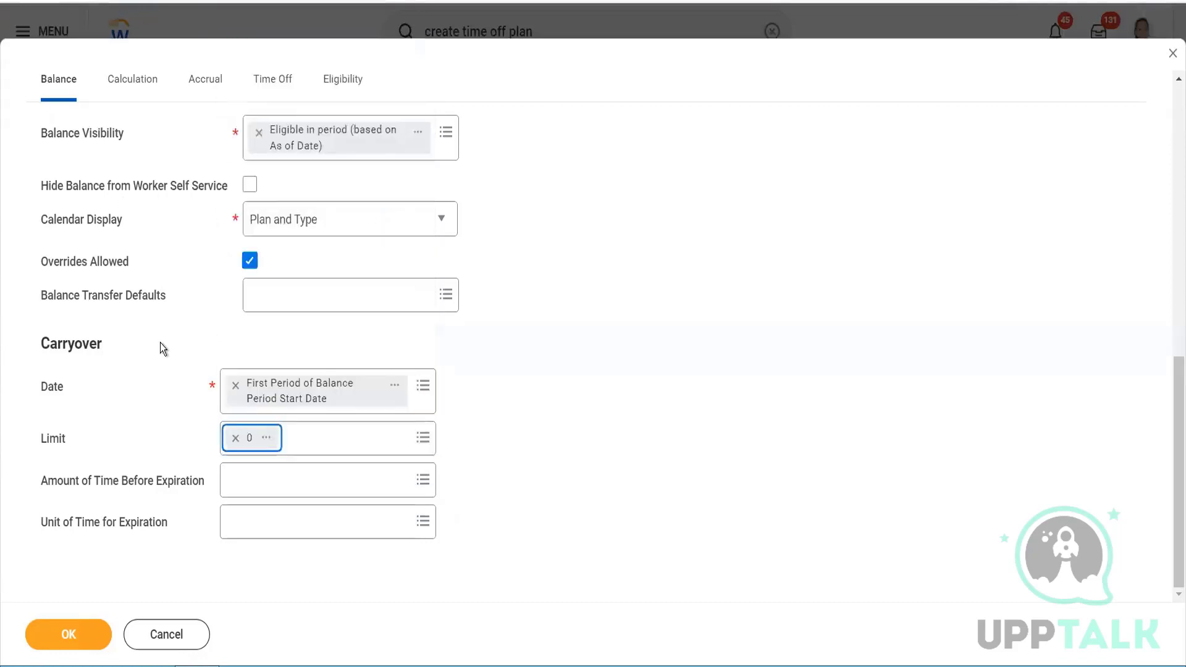
- Set the plan's accrual frequency method to End of Period in its calculation settings
{"action": "scroll", "coordinate": [161, 343], "scroll_direction": "up", "scroll_amount": 3}
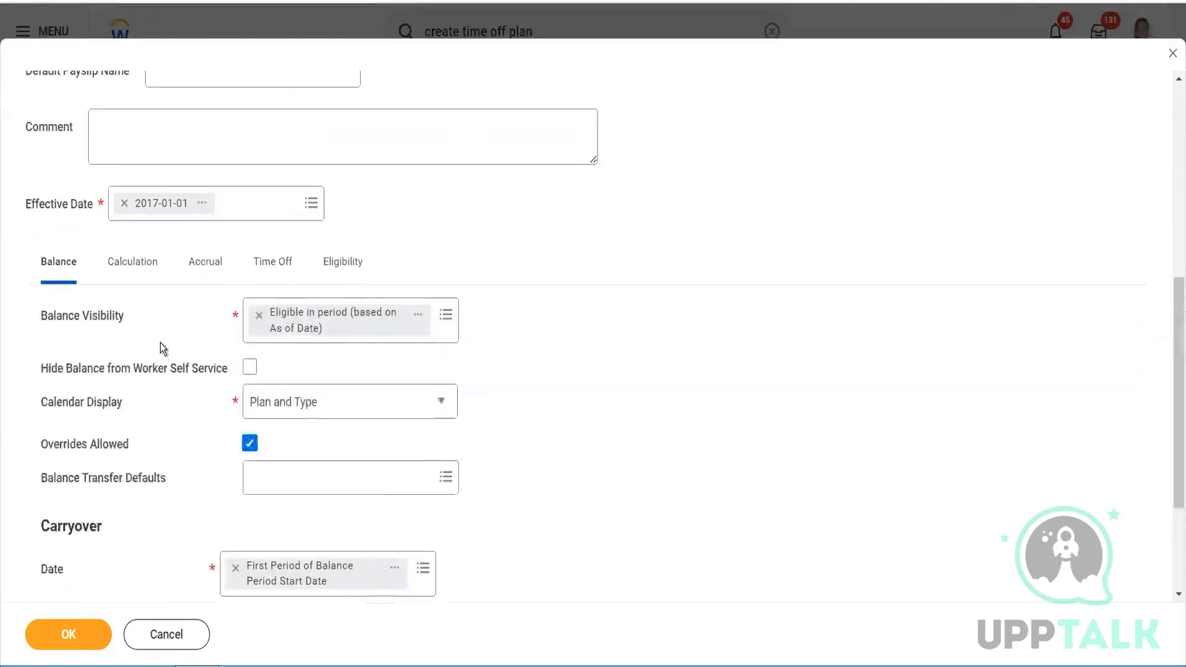
{"action": "left_click", "coordinate": [132, 284]}
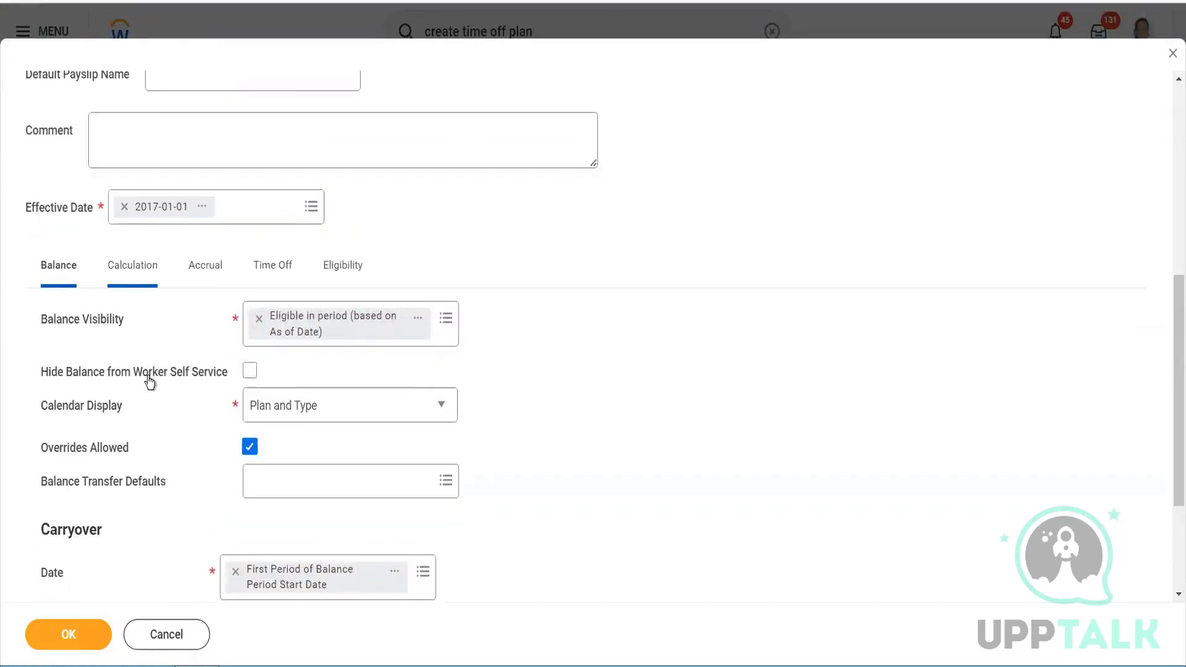
{"action": "left_click", "coordinate": [364, 399]}
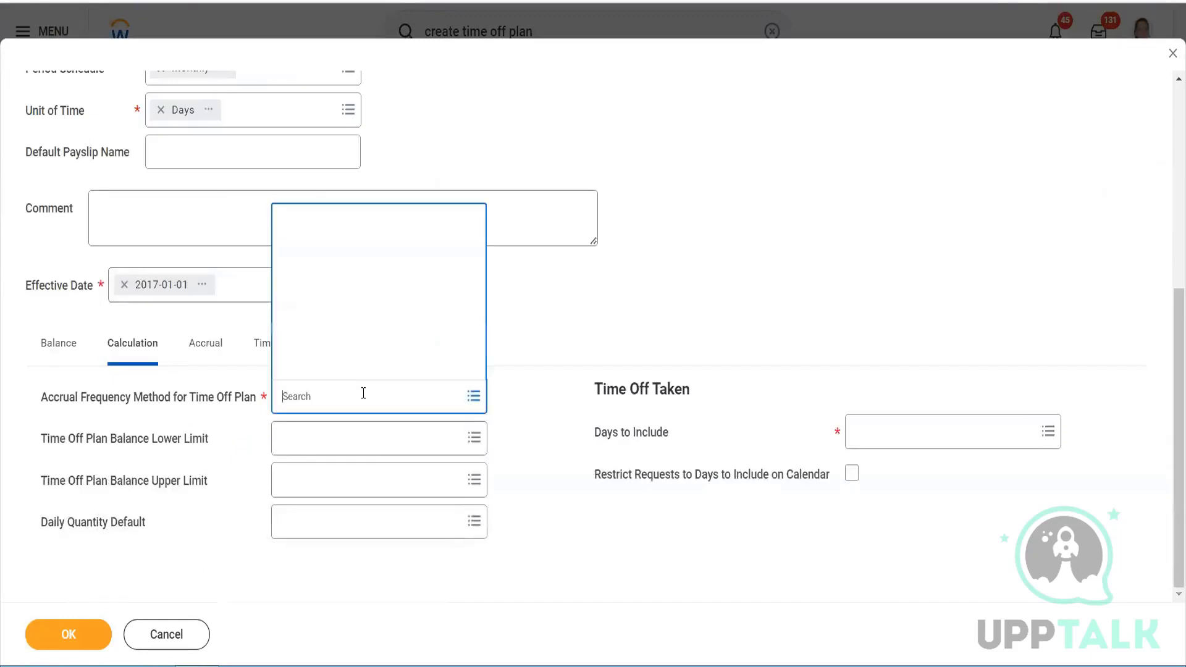
{"action": "key", "text": "Return"}
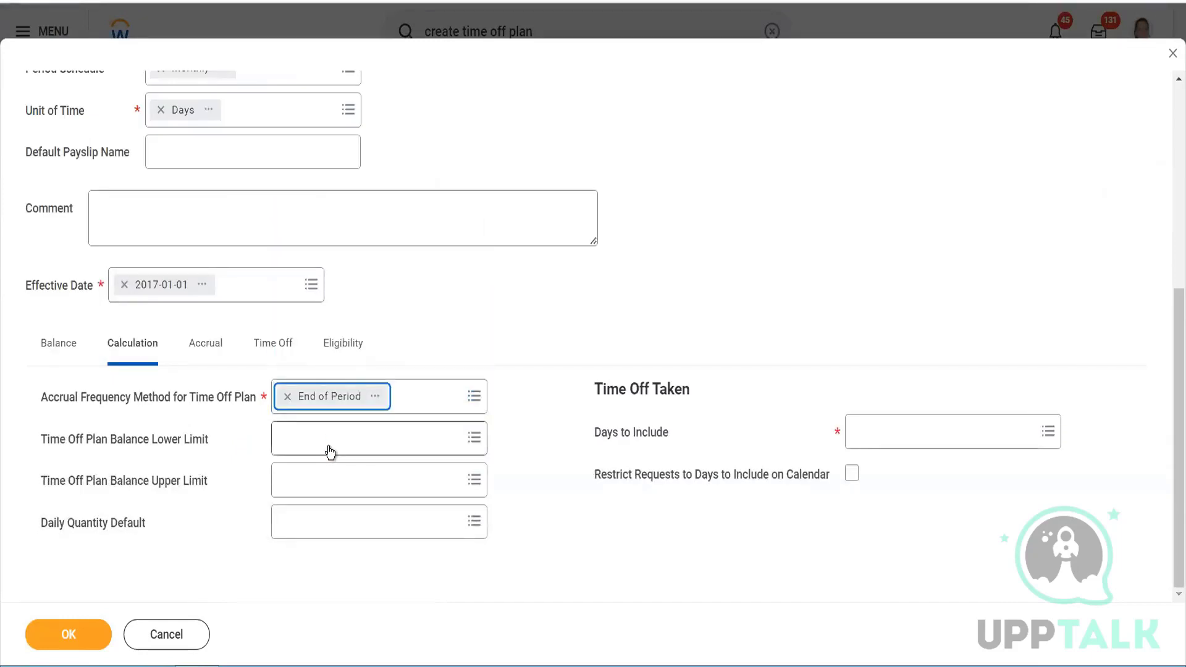
- Set the time off plan balance lower limit to 0
{"action": "left_click", "coordinate": [328, 443]}
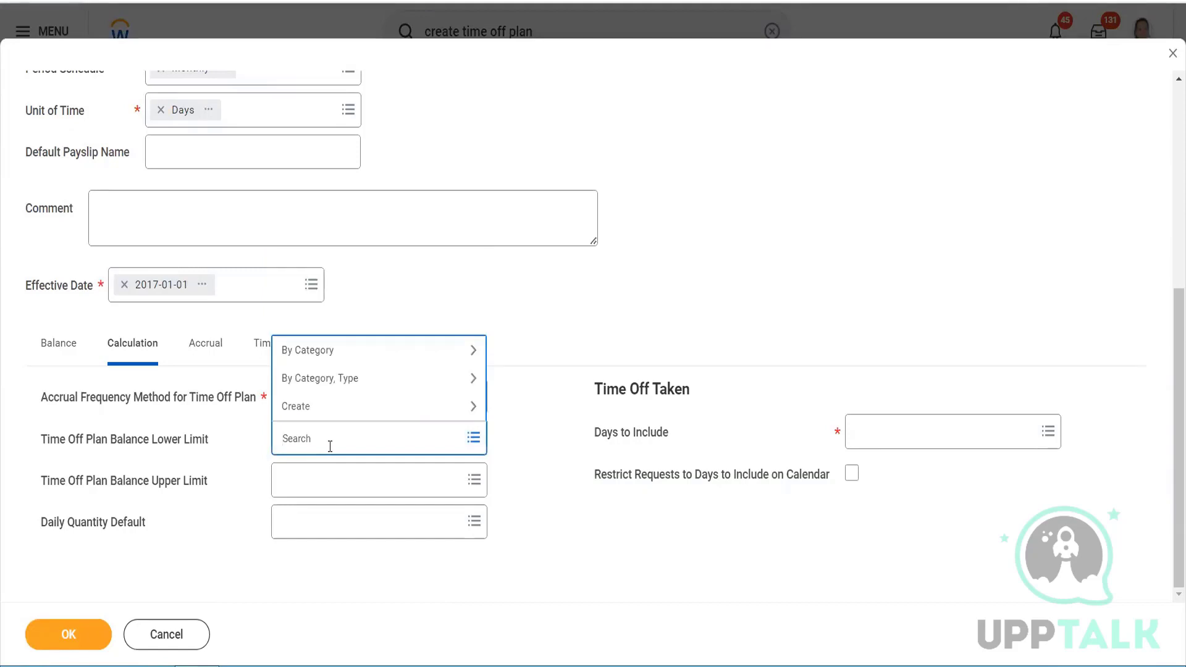
{"action": "type", "text": "25"}
{"action": "key", "text": "BackSpace"}
{"action": "key", "text": "BackSpace"}
{"action": "type", "text": "5"}
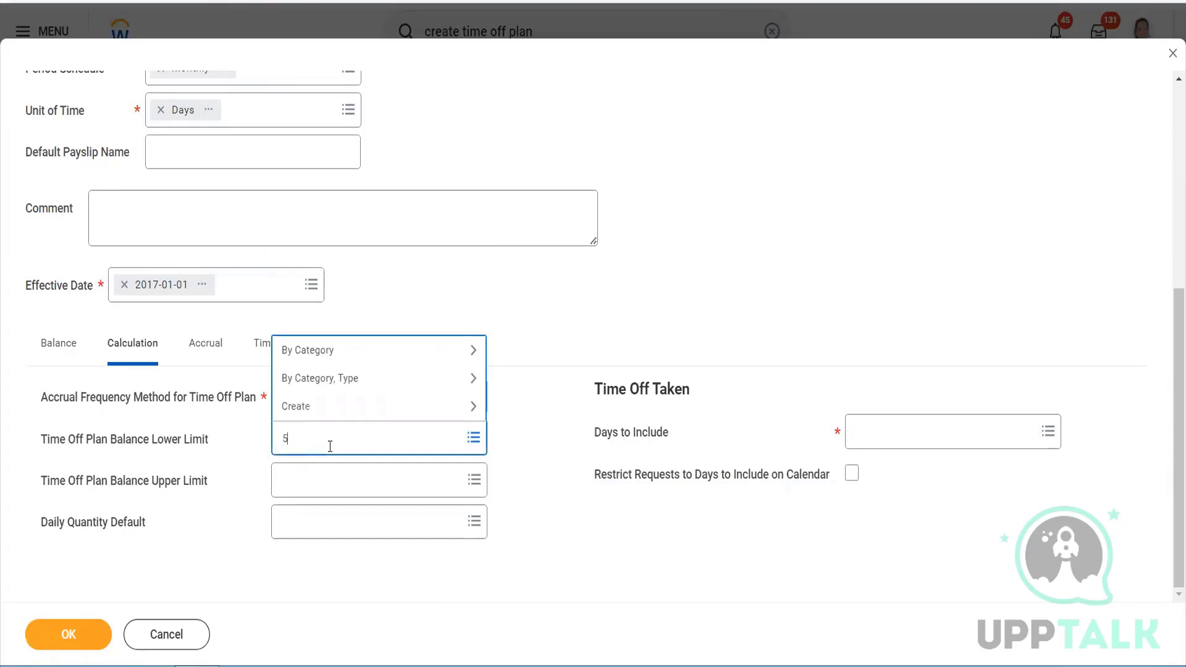
{"action": "key", "text": "Return"}
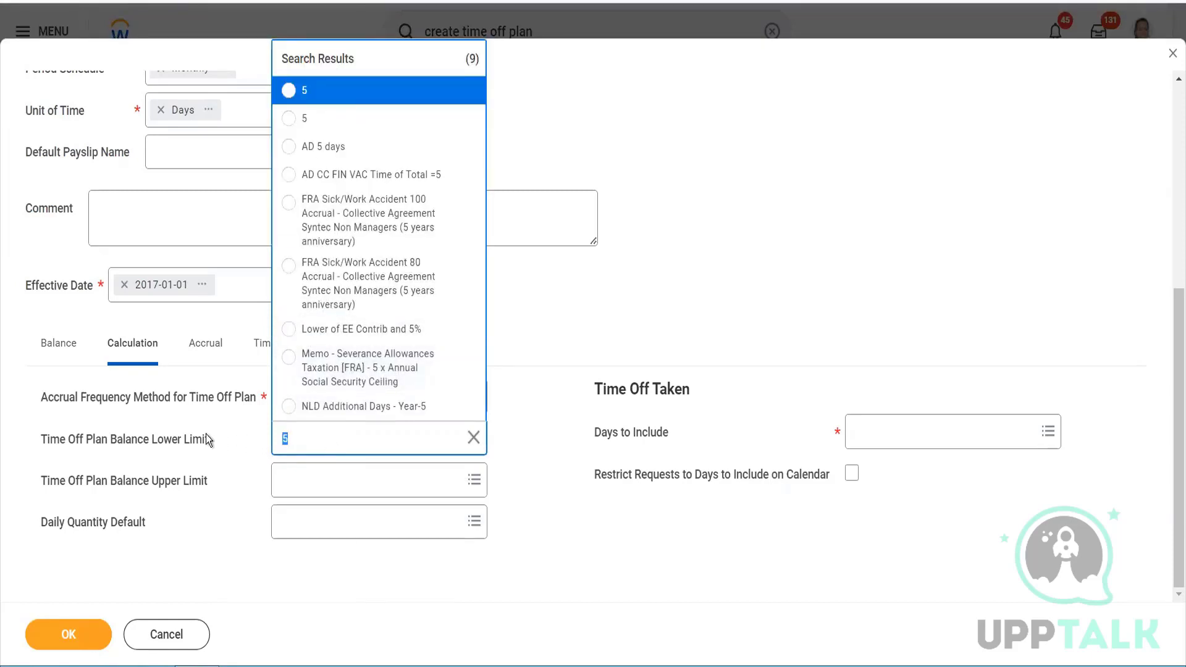
{"action": "type", "text": "0"}
{"action": "key", "text": "Return"}
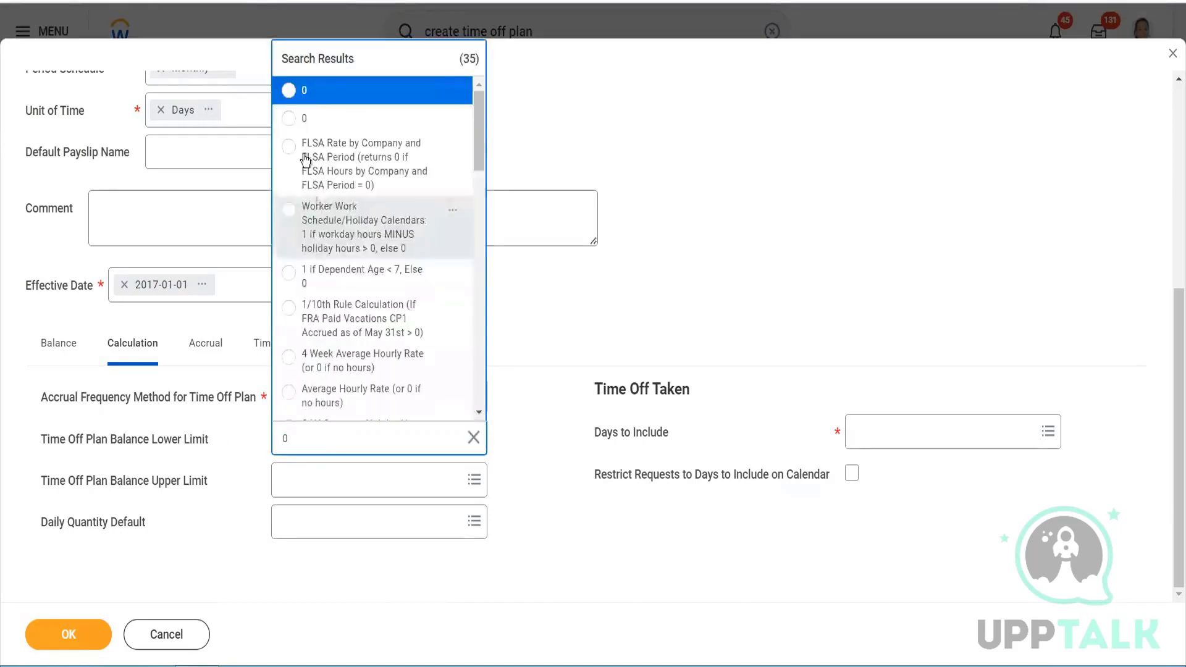
{"action": "left_click", "coordinate": [312, 93]}
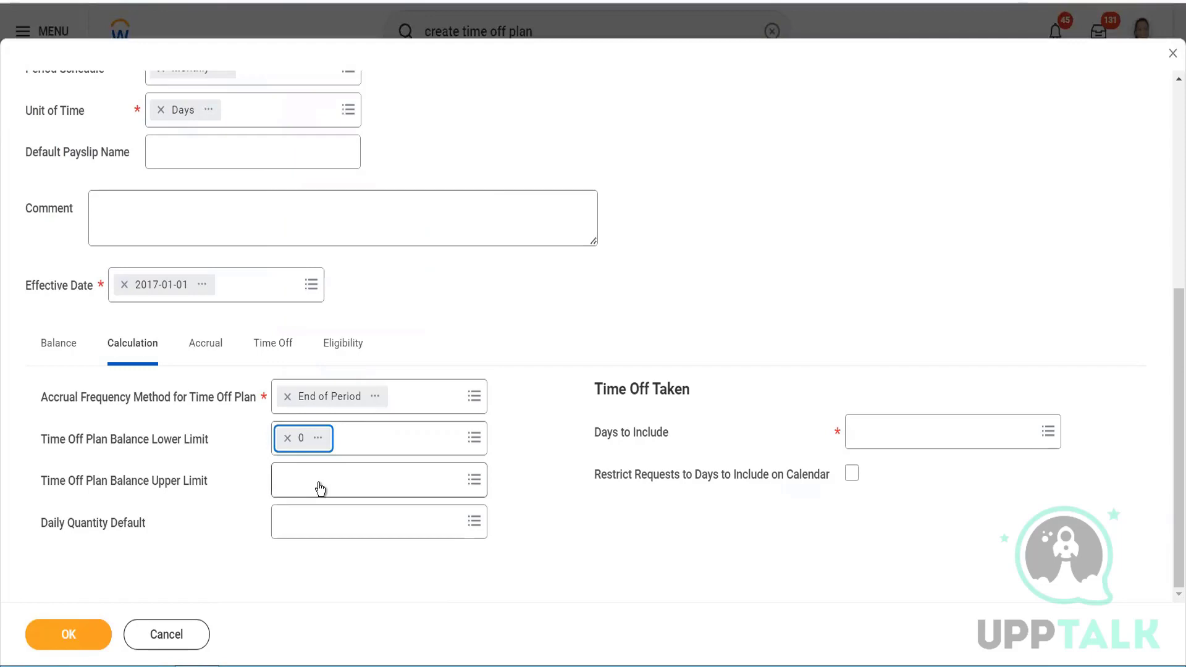
- Set the time off plan balance upper limit to 2
{"action": "left_click", "coordinate": [320, 488]}
{"action": "type", "text": "20"}
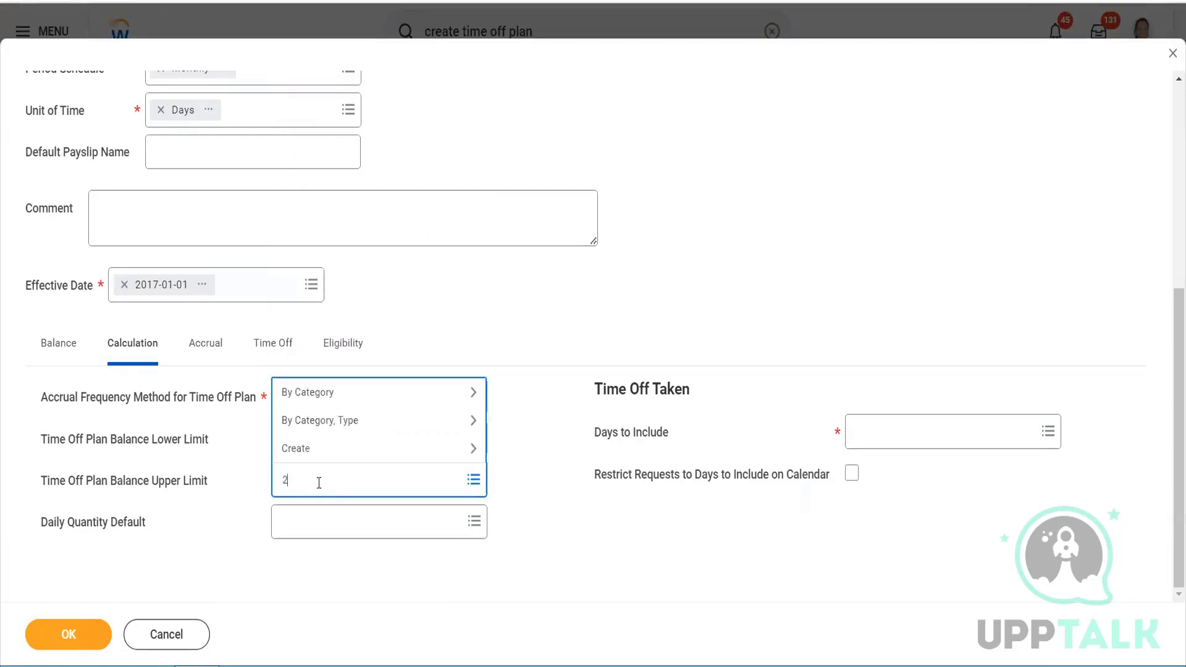
{"action": "key", "text": "Return"}
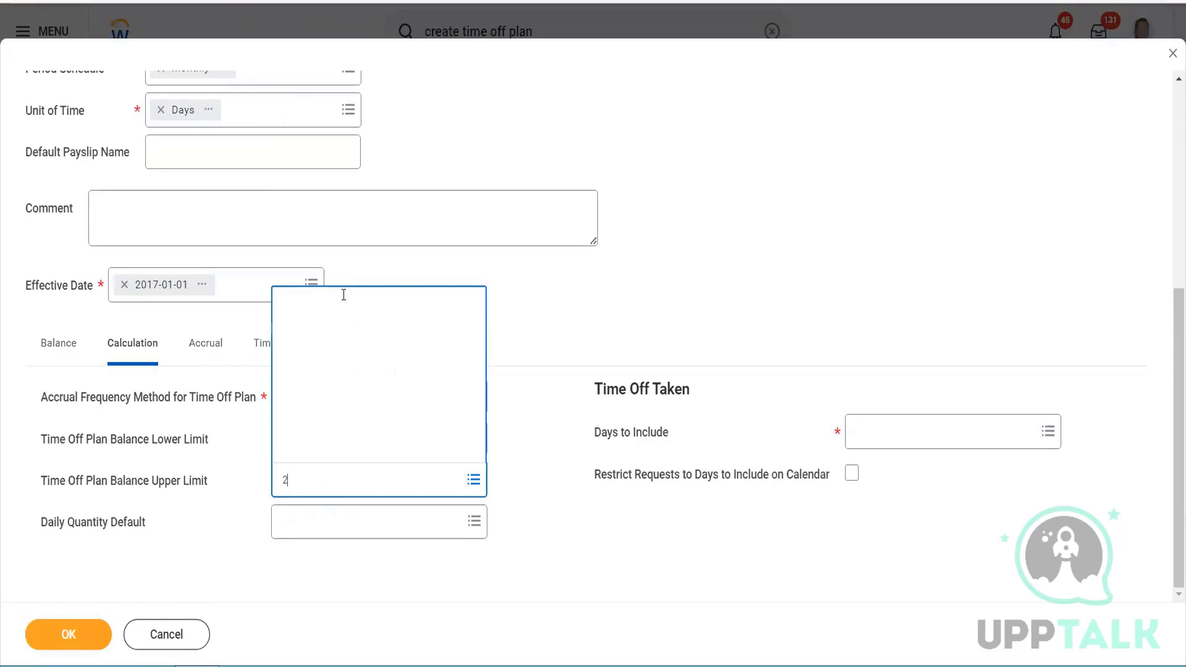
{"action": "left_click", "coordinate": [315, 127]}
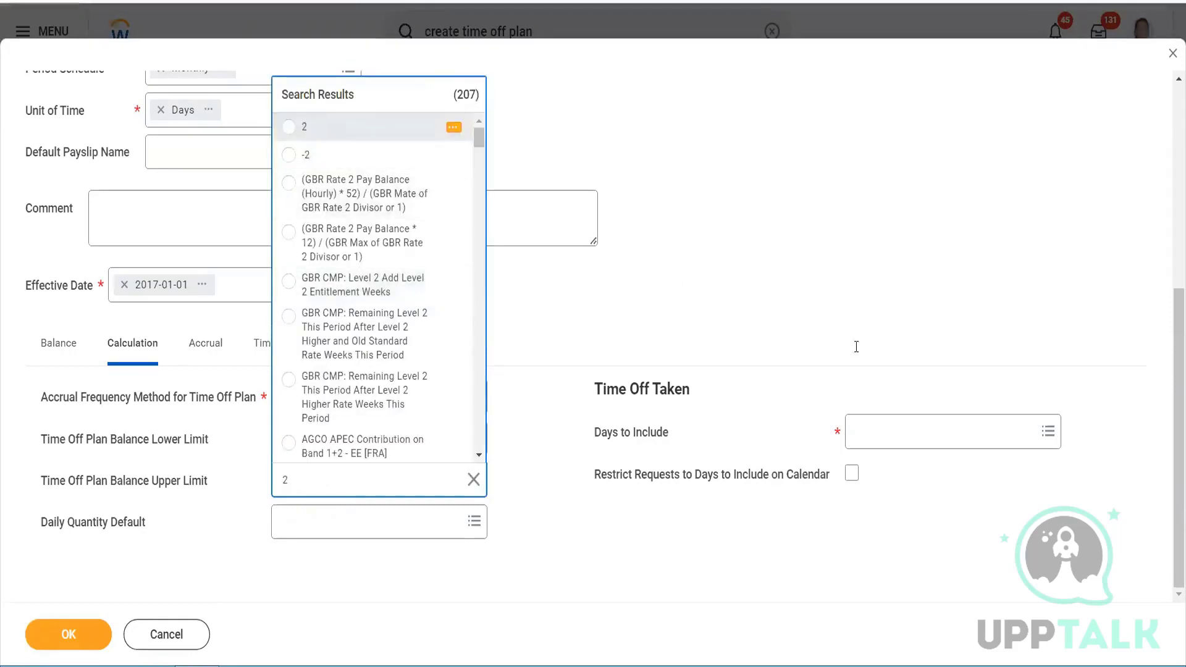
- Include Weekdays (Mon - Fri) for time off taken and set the daily quantity default to 1
{"action": "left_click", "coordinate": [906, 434]}
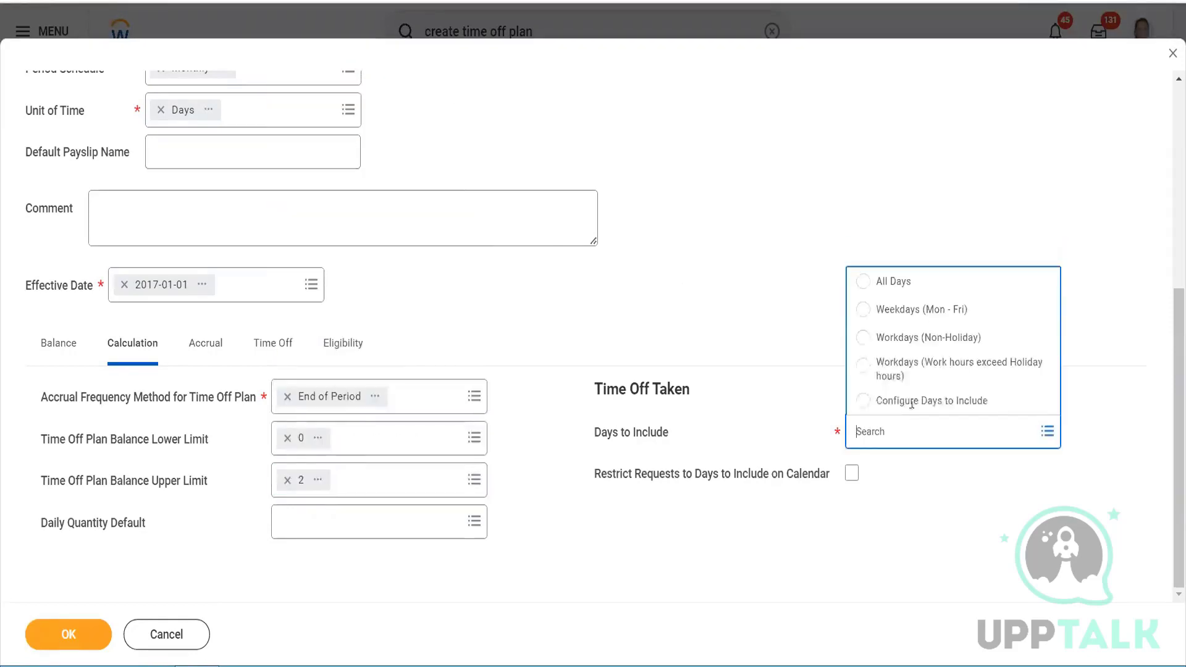
{"action": "left_click", "coordinate": [906, 313]}
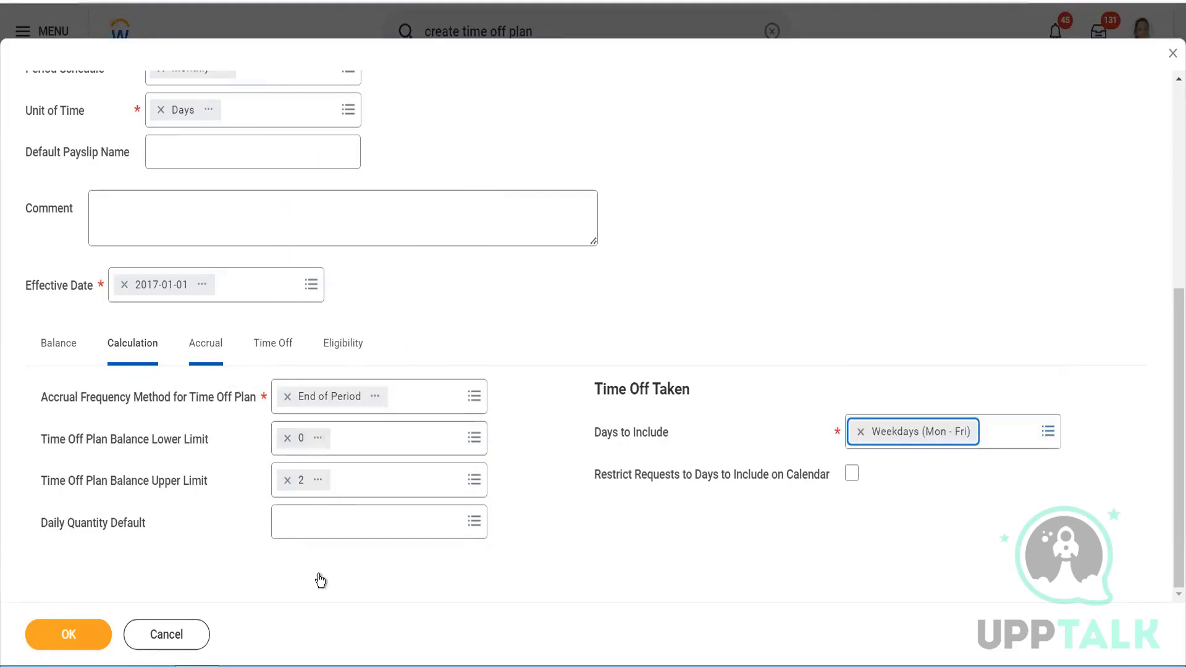
{"action": "left_click", "coordinate": [341, 530]}
{"action": "type", "text": "1"}
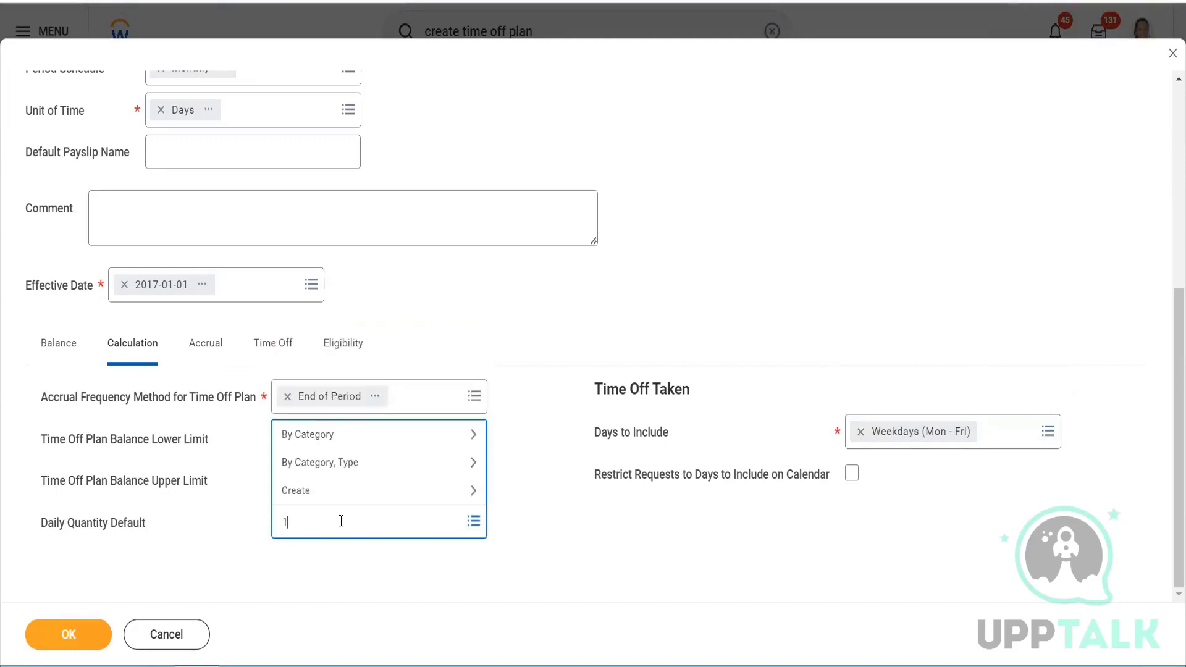
{"action": "key", "text": "Return"}
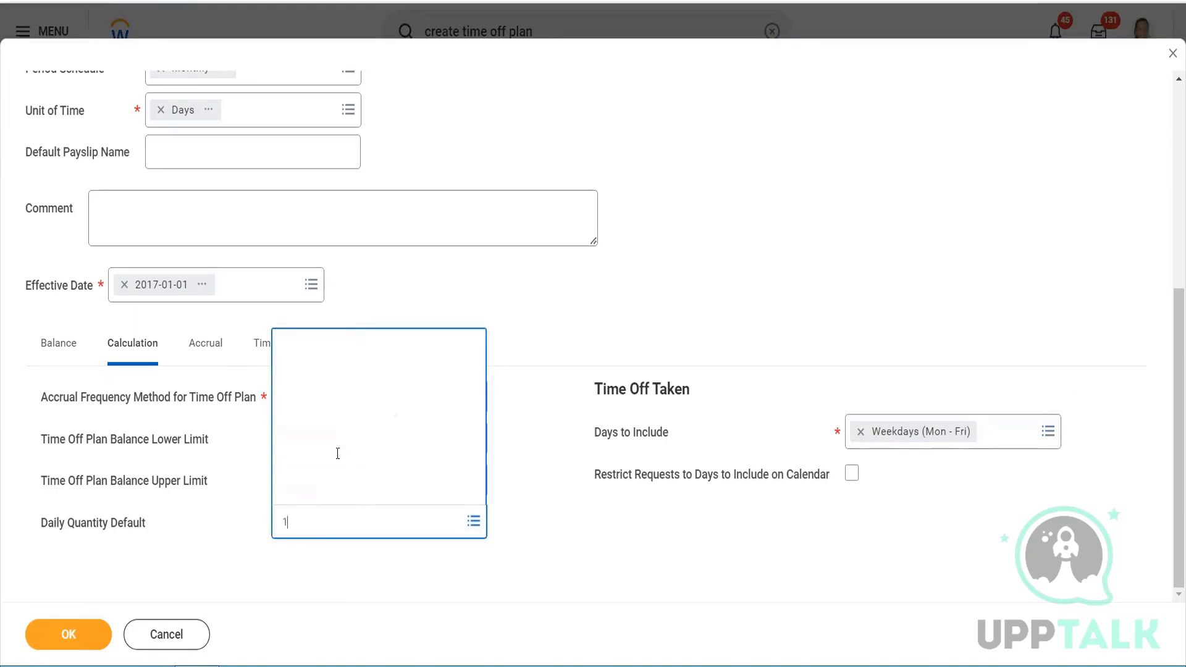
{"action": "left_click", "coordinate": [314, 173]}
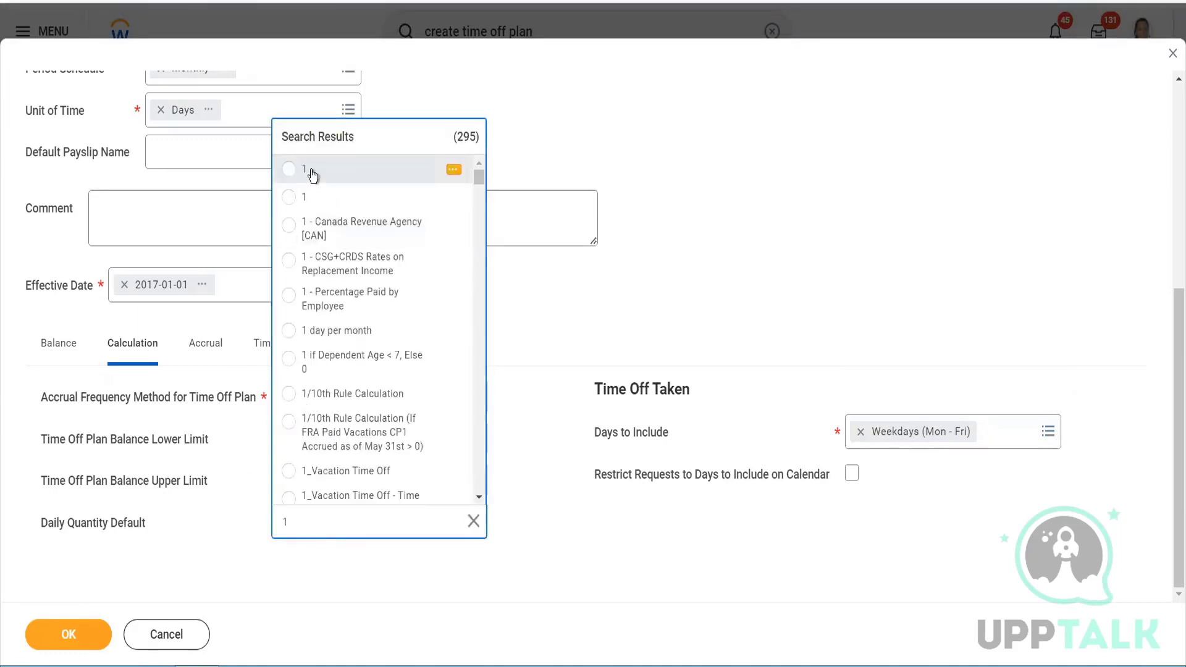
- Start creating a new accrual that adds to the plan's balance and name it anniversary Accrual
{"action": "left_click", "coordinate": [206, 349]}
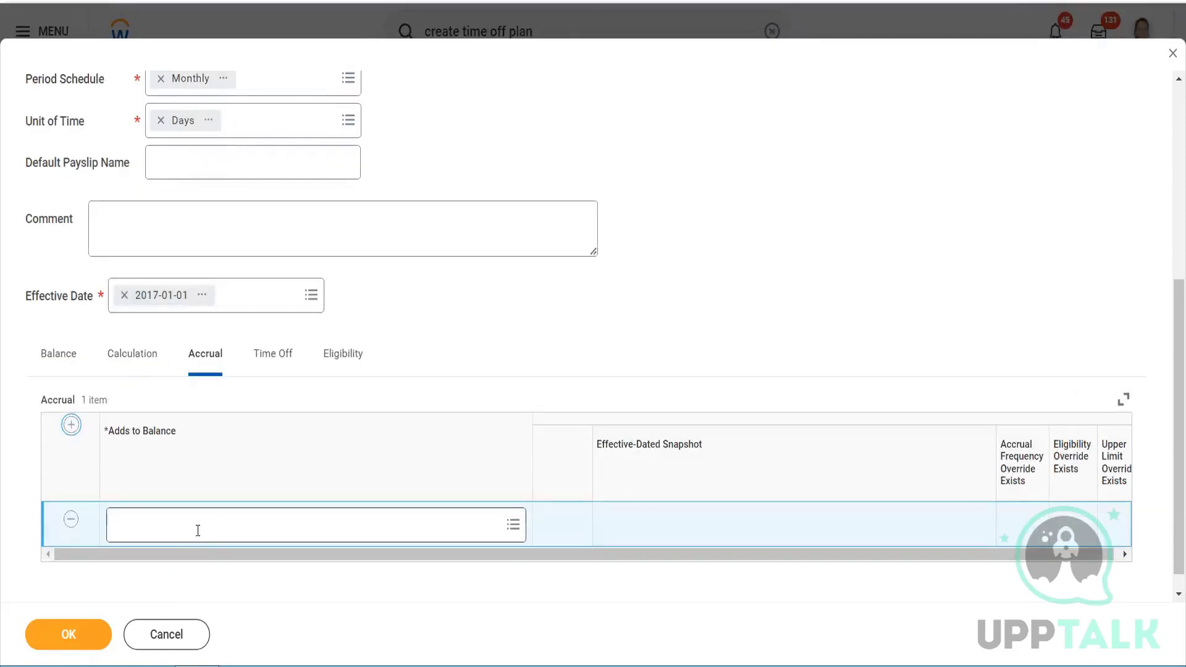
{"action": "left_click", "coordinate": [196, 533]}
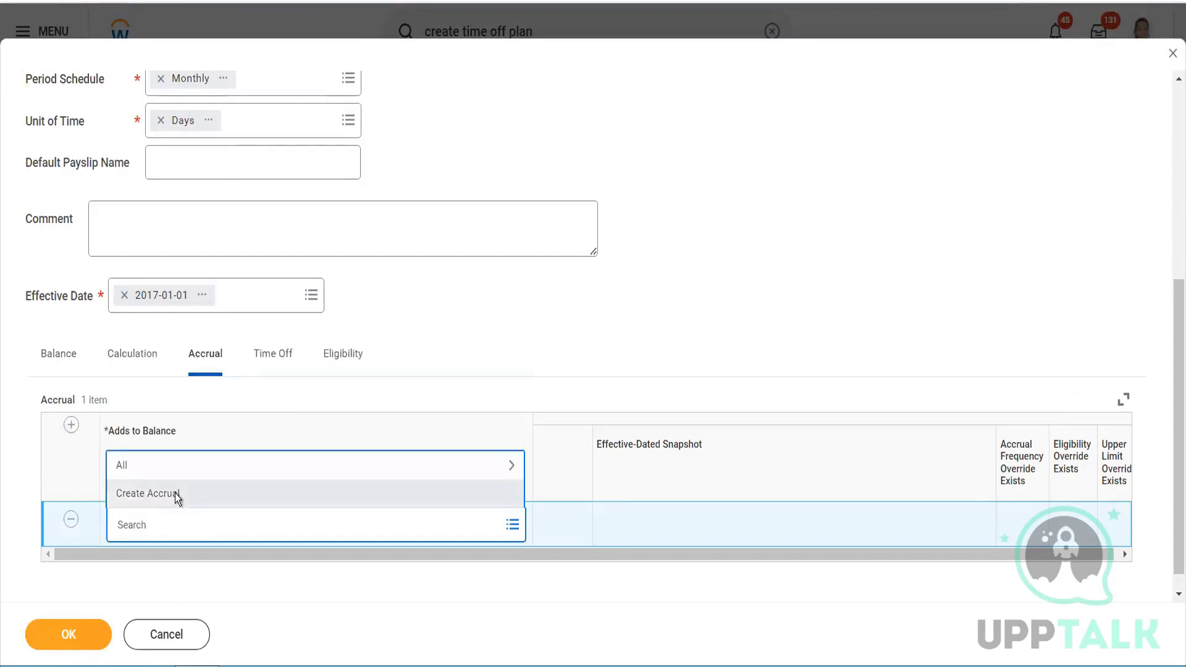
{"action": "left_click", "coordinate": [175, 493]}
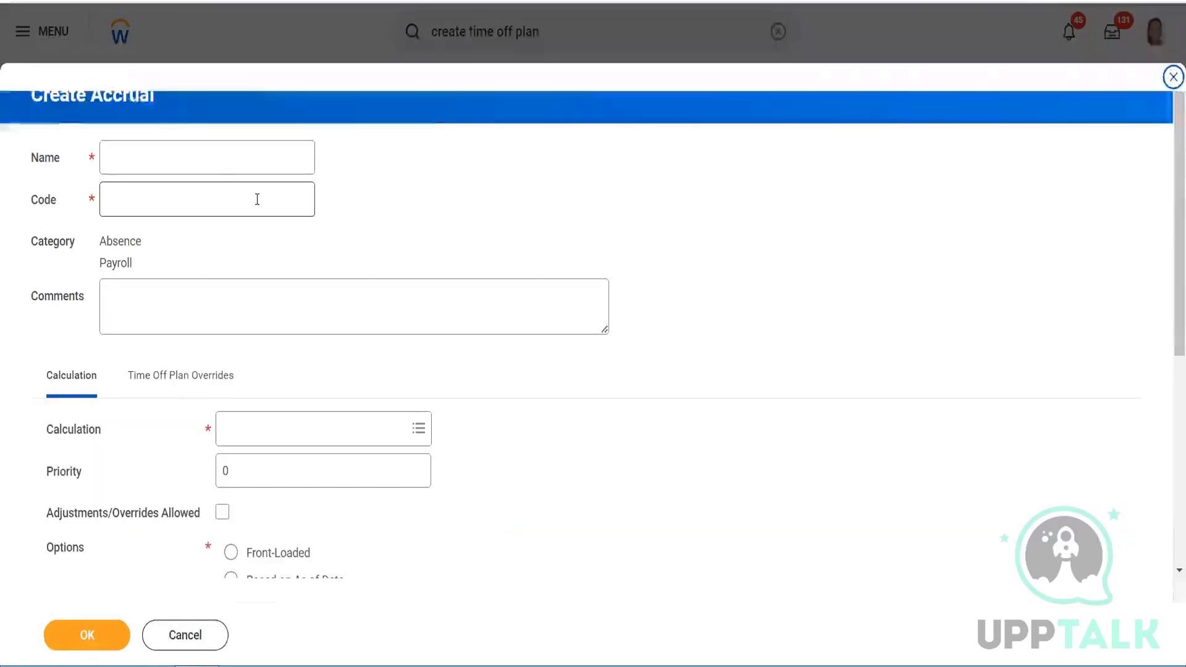
{"action": "left_click", "coordinate": [212, 157]}
{"action": "type", "text": "a"}
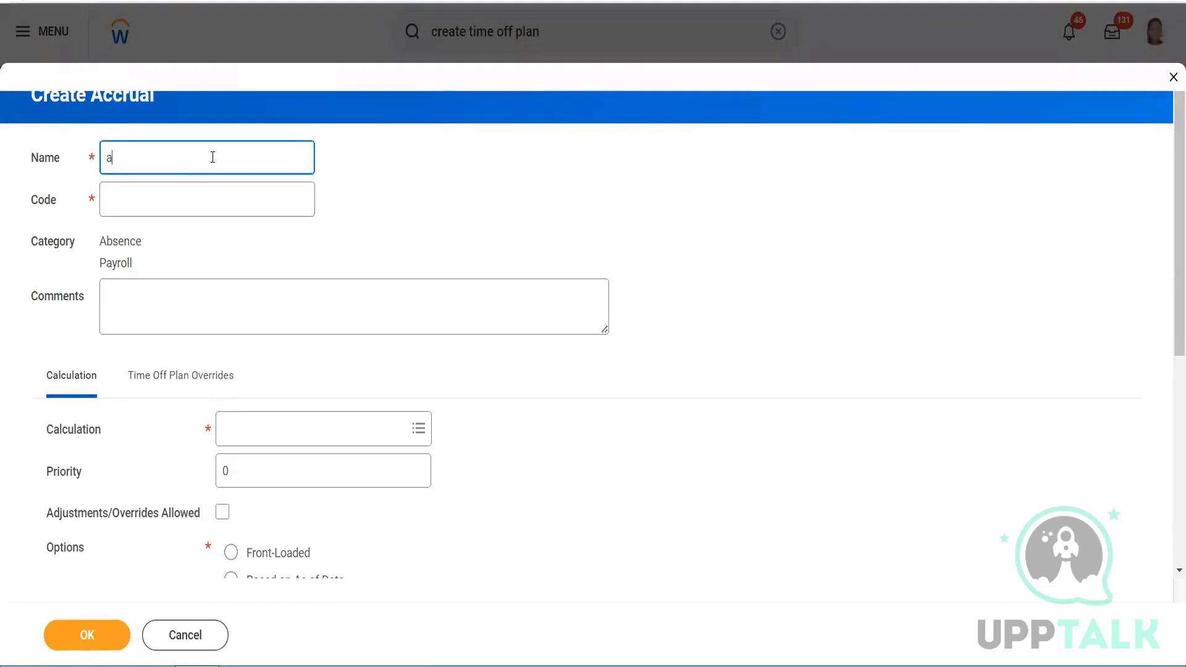
{"action": "type", "text": "nniversary"}
{"action": "left_click", "coordinate": [195, 199]}
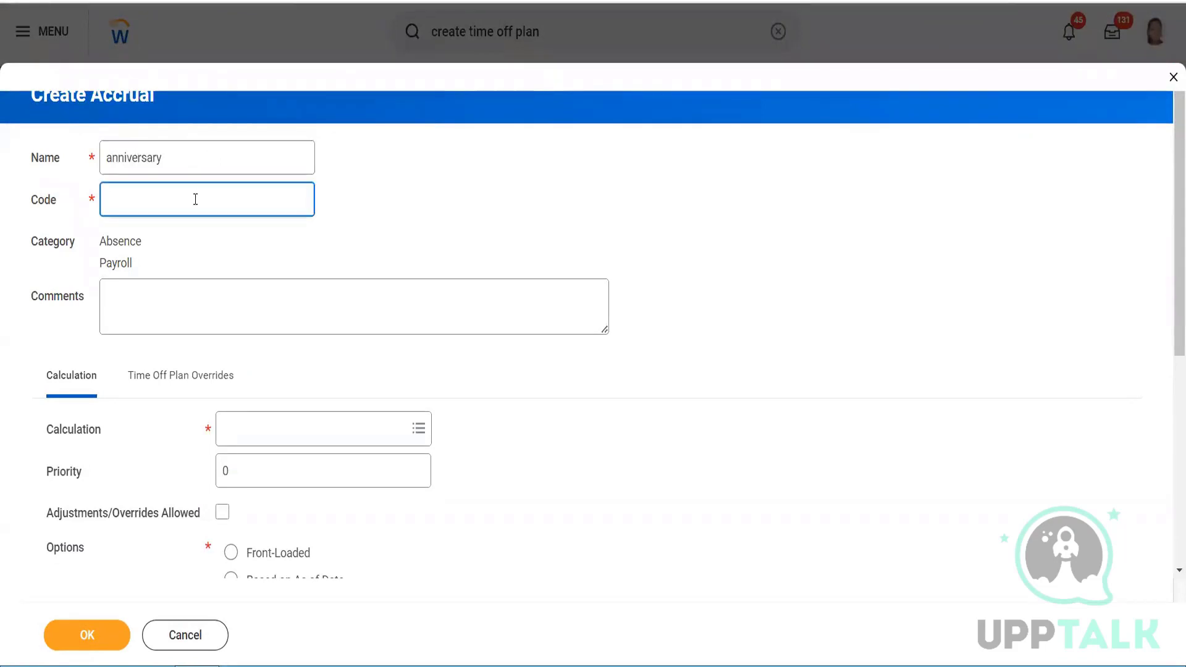
{"action": "left_click", "coordinate": [222, 161]}
{"action": "type", "text": "Accrual"}
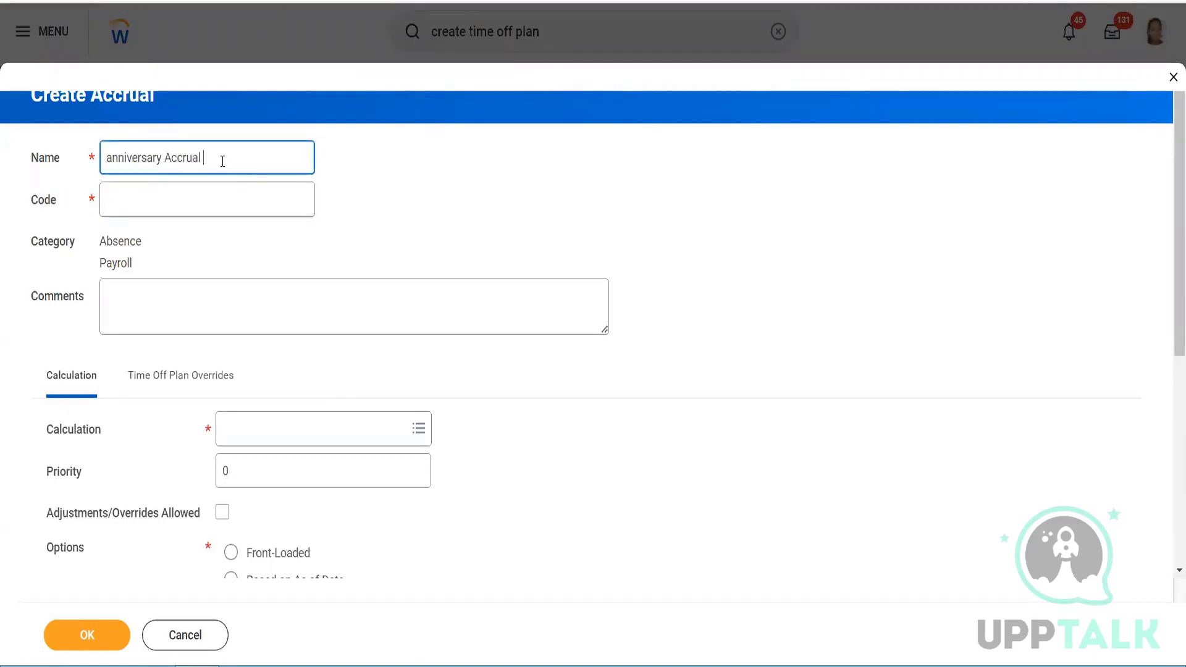
- Copy the accrual's name into its code so the code reads anniversary Accrual
{"action": "key", "text": "ctrl+a"}
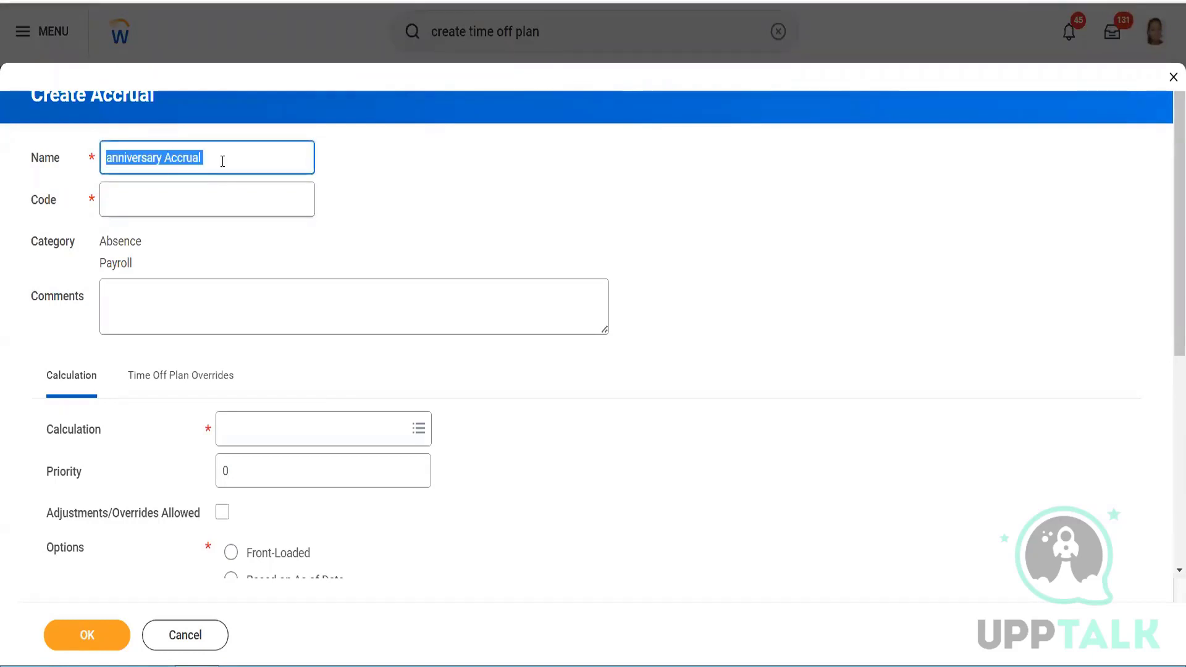
{"action": "key", "text": "ctrl+c"}
{"action": "left_click", "coordinate": [198, 201]}
{"action": "key", "text": "ctrl+v"}
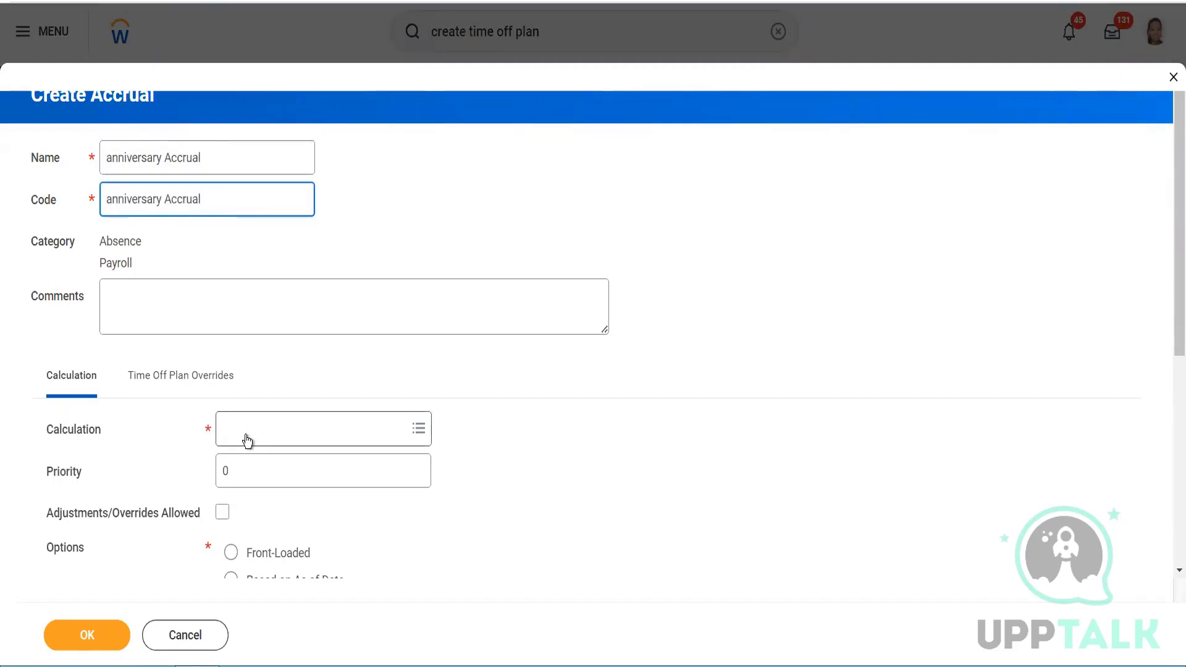
- Set the anniversary accrual's calculation to the constant 2
{"action": "left_click", "coordinate": [247, 439]}
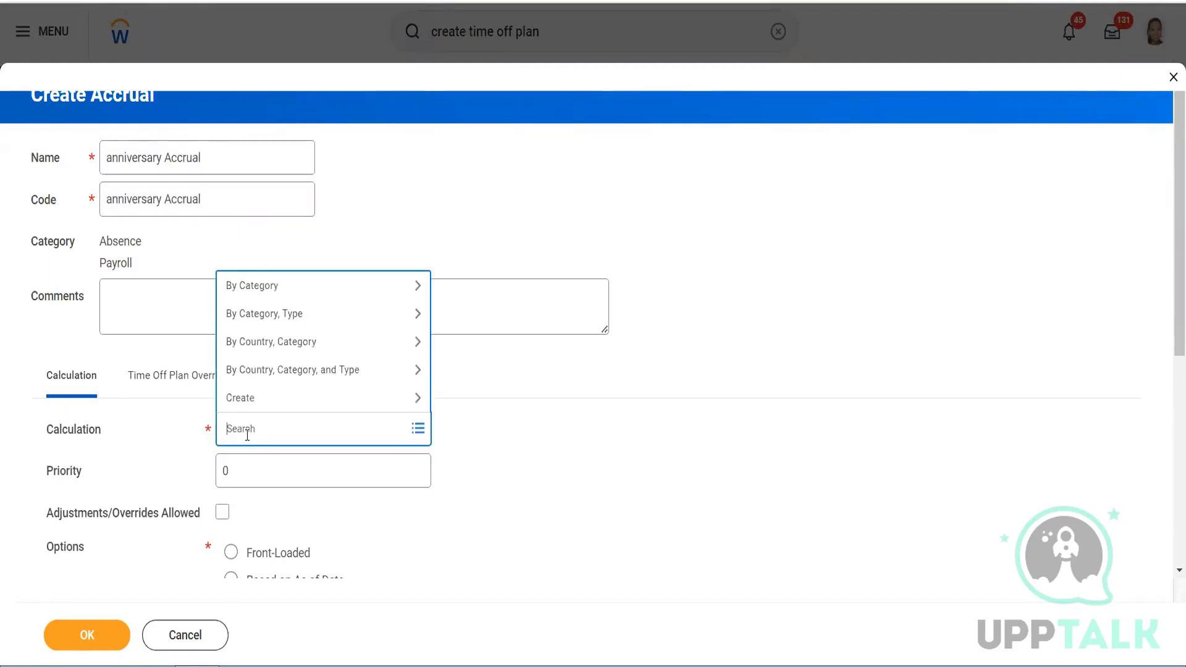
{"action": "type", "text": "2"}
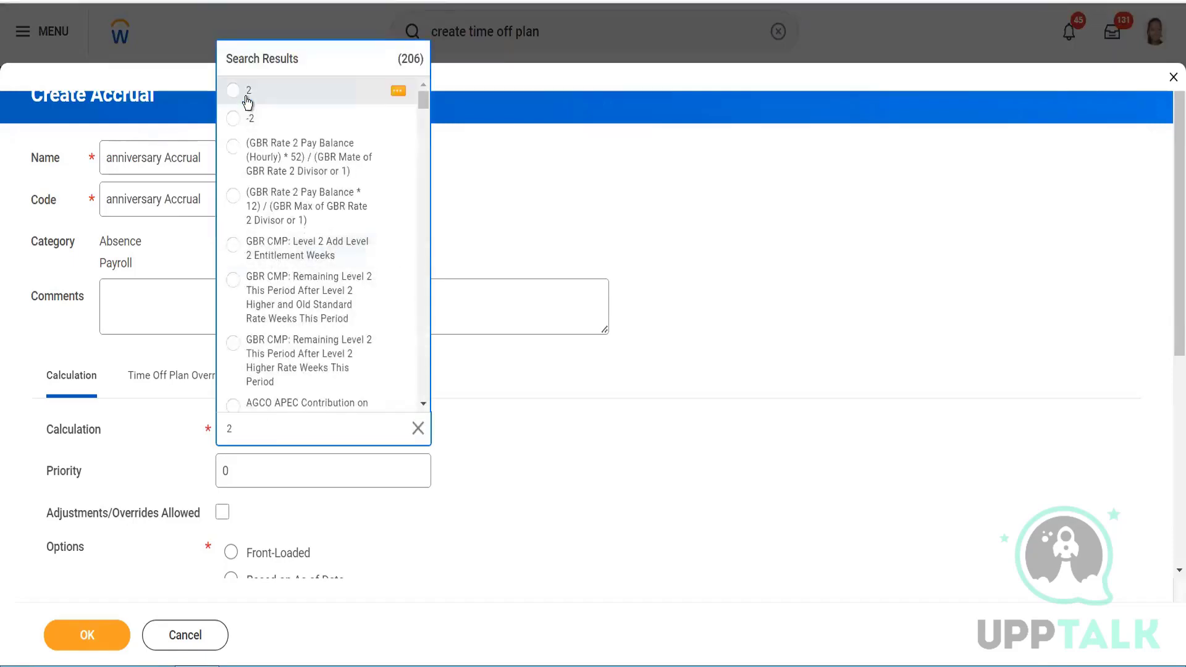
{"action": "key", "text": "Return"}
- Allow adjustments and overrides for the accrual and set its required Options choice to None
{"action": "scroll", "coordinate": [474, 337], "scroll_direction": "down", "scroll_amount": 5}
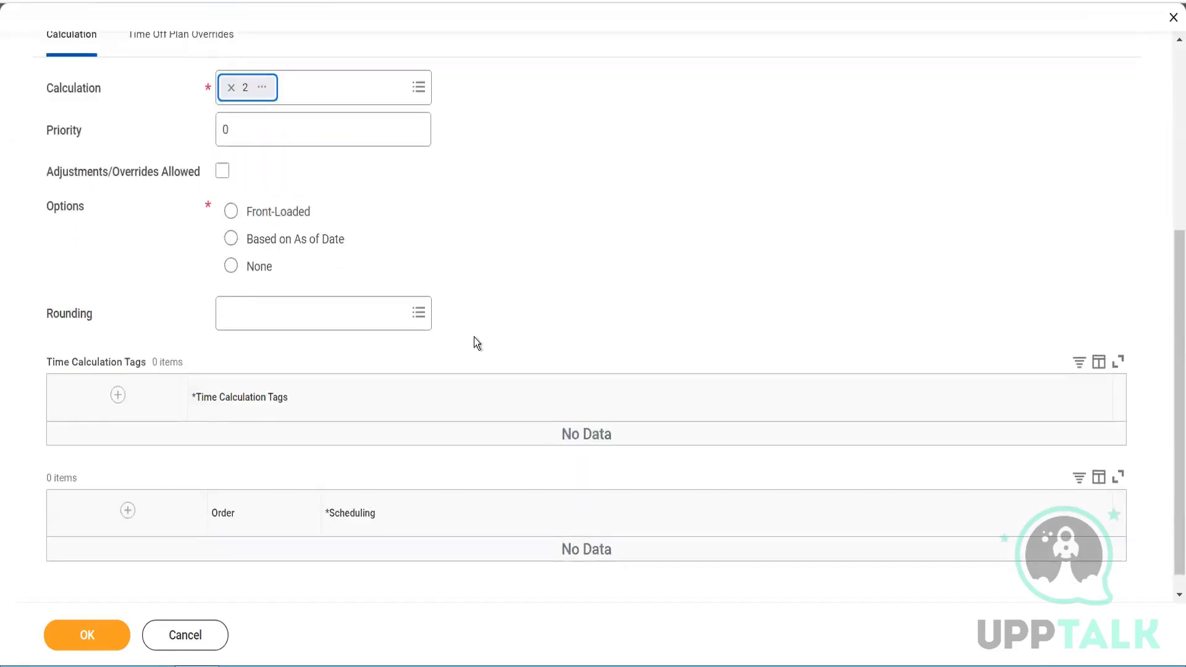
{"action": "left_click", "coordinate": [221, 171]}
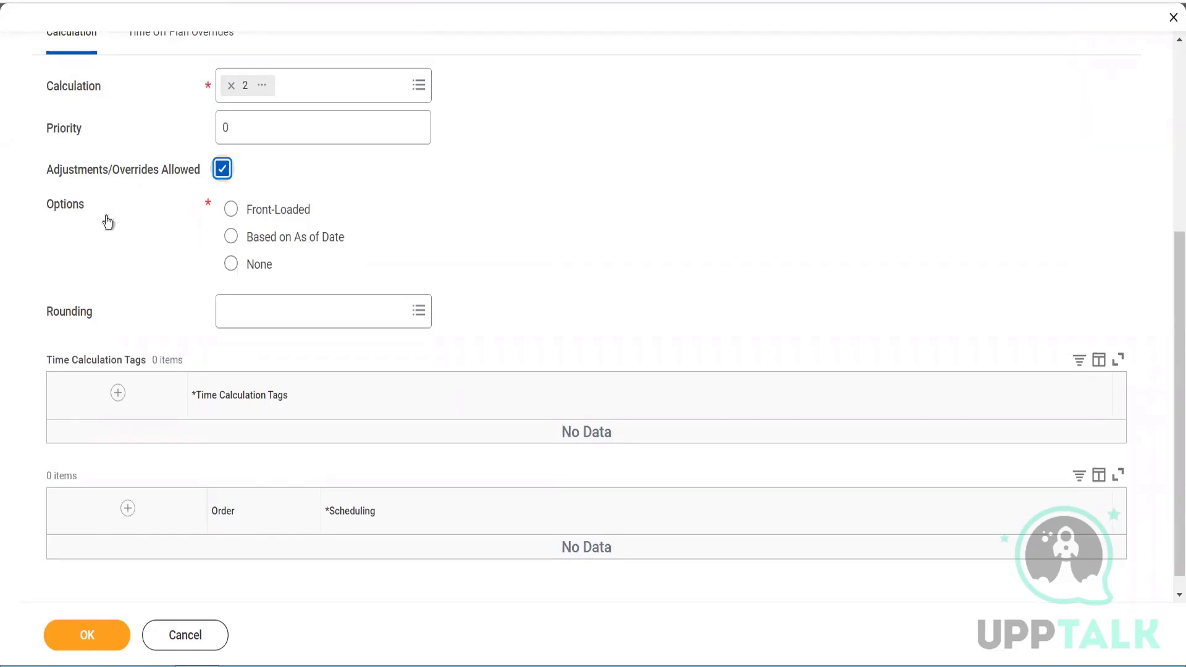
{"action": "left_click", "coordinate": [231, 266]}
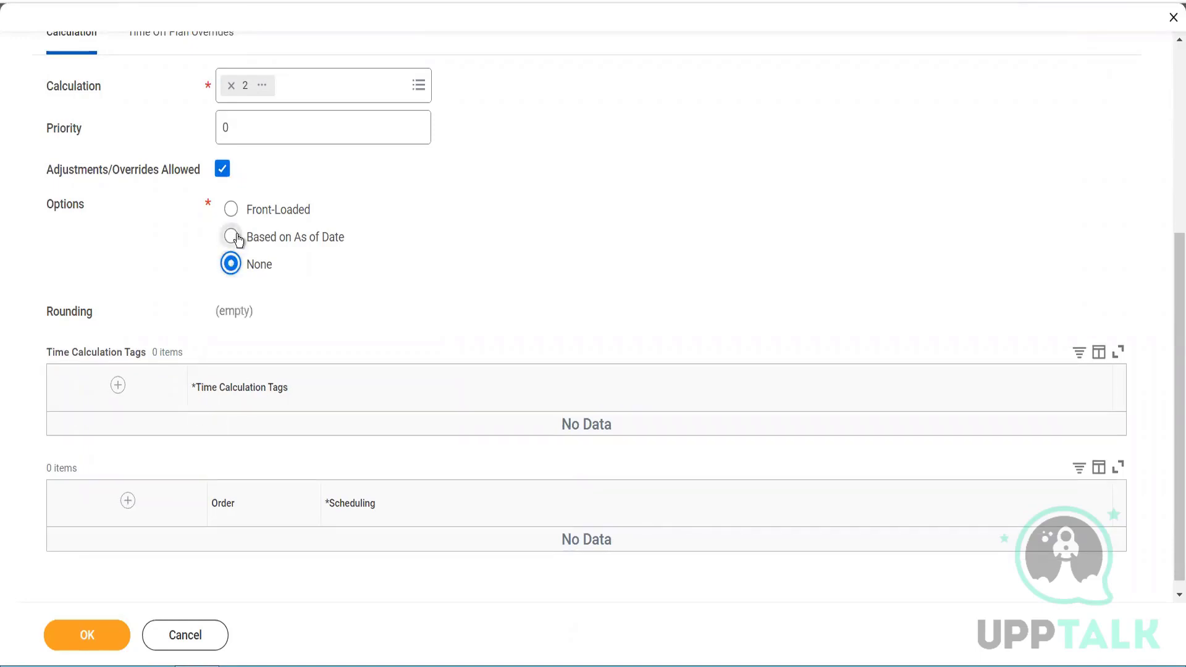
- Override the time off plan's accrual frequency method with Custom Frequency for this accrual
{"action": "scroll", "coordinate": [238, 240], "scroll_direction": "up", "scroll_amount": 1}
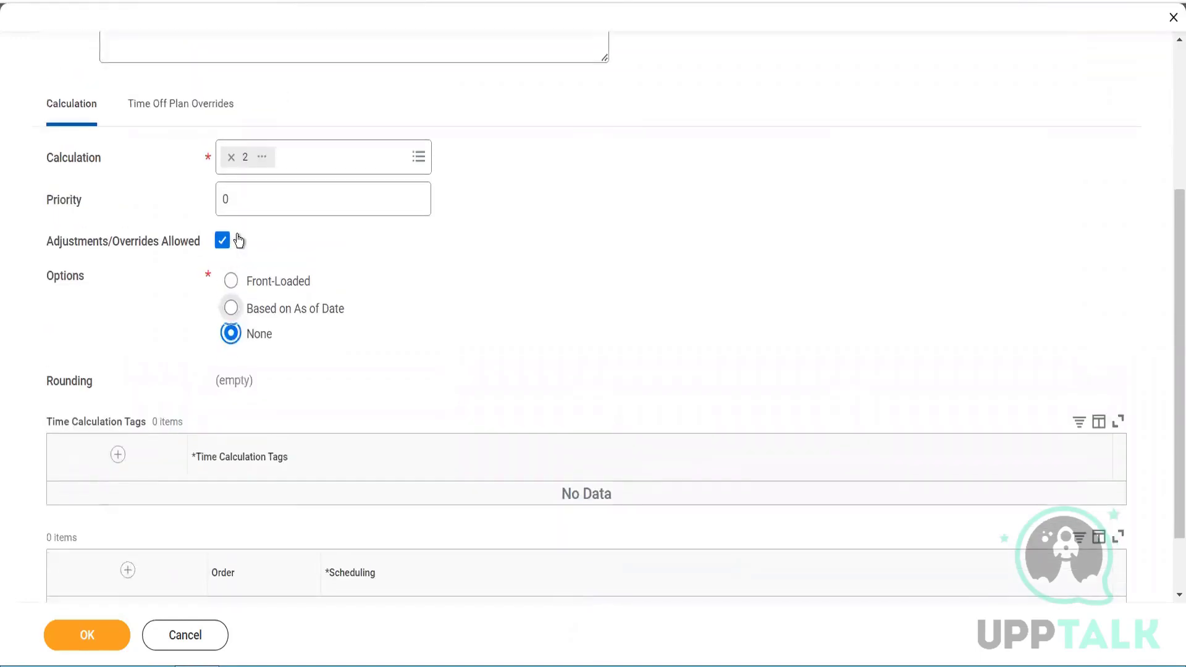
{"action": "left_click", "coordinate": [183, 109]}
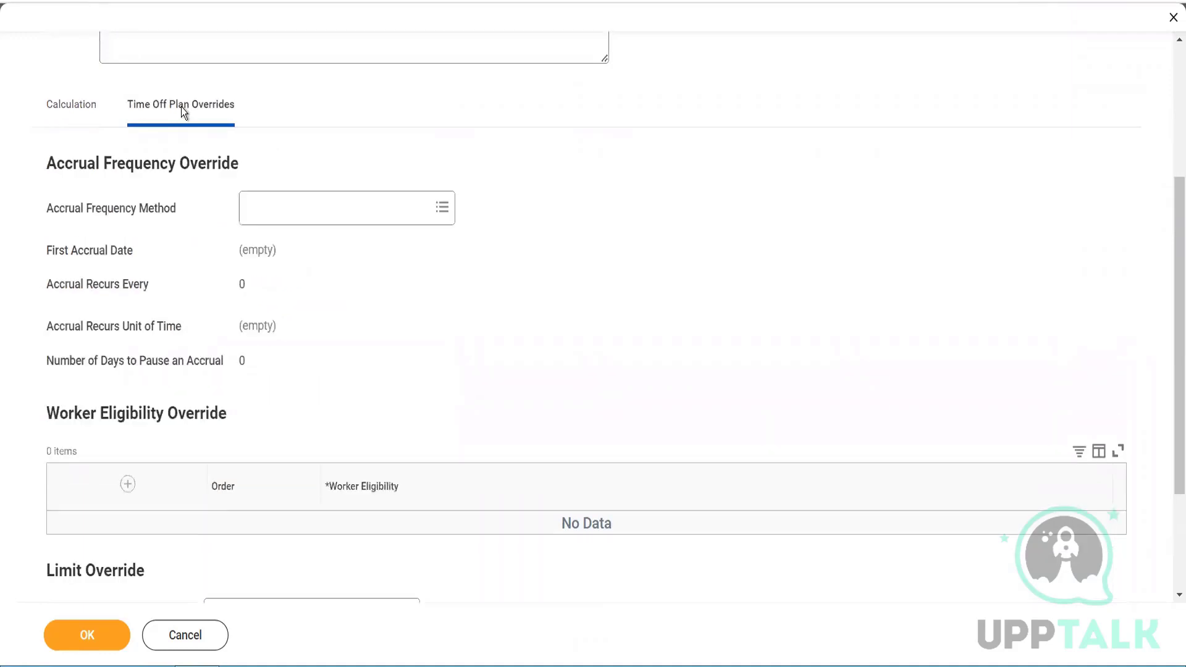
{"action": "left_click", "coordinate": [283, 213]}
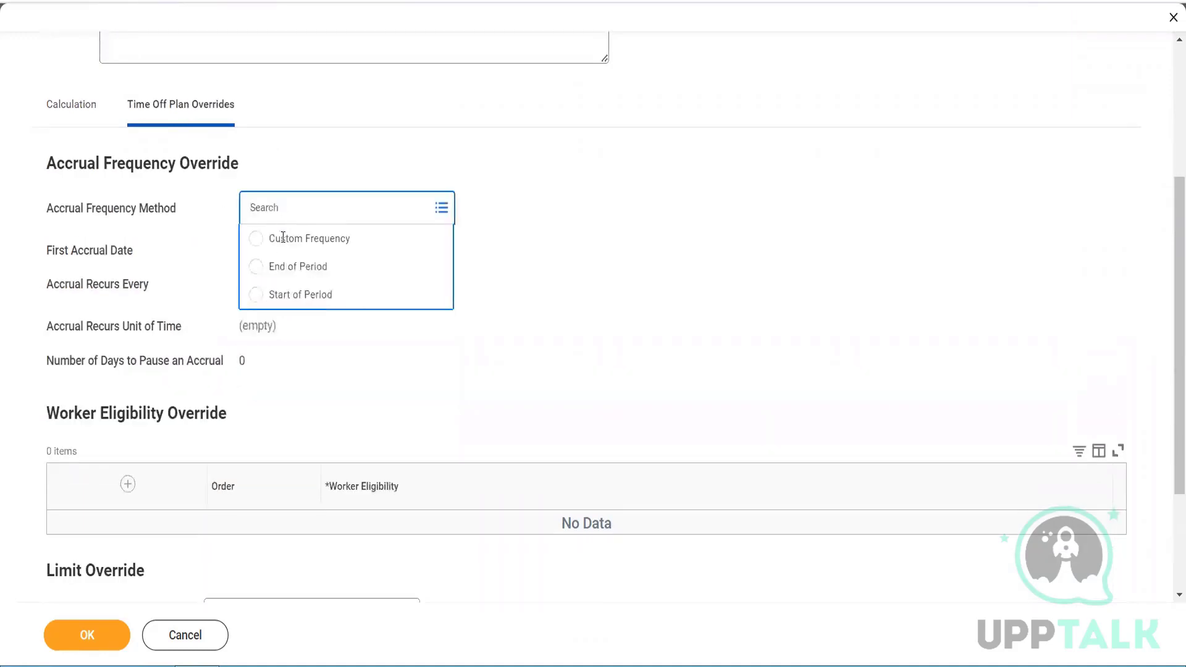
{"action": "left_click", "coordinate": [283, 269]}
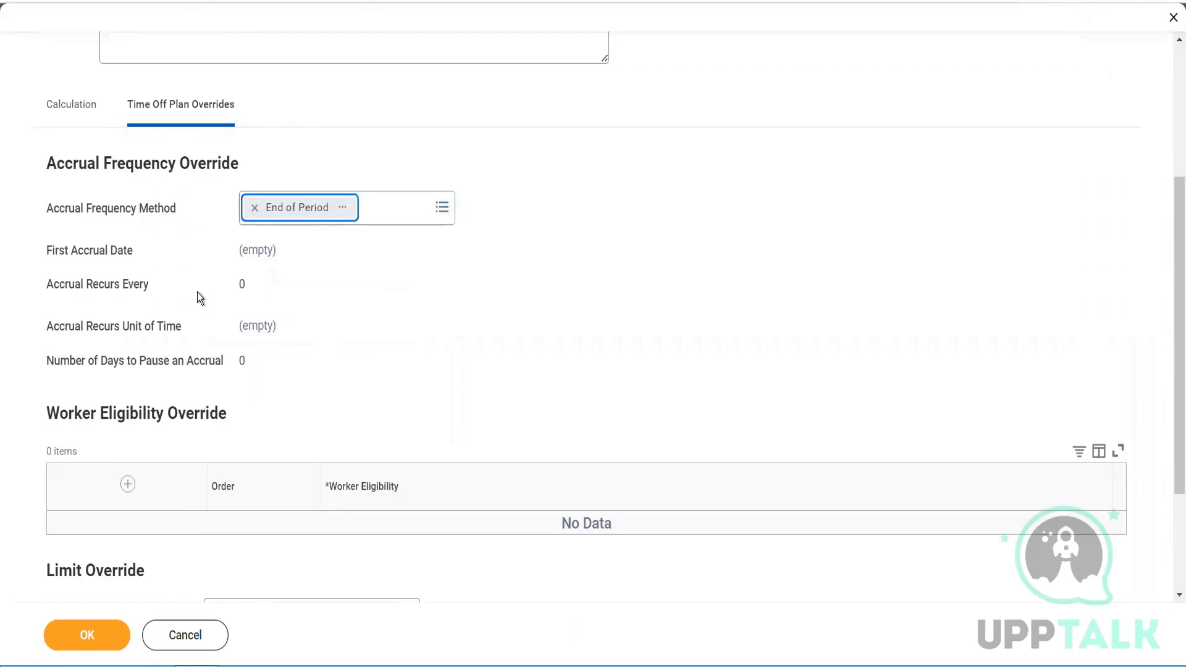
{"action": "left_click", "coordinate": [294, 250]}
{"action": "scroll", "coordinate": [258, 297], "scroll_direction": "down", "scroll_amount": 1}
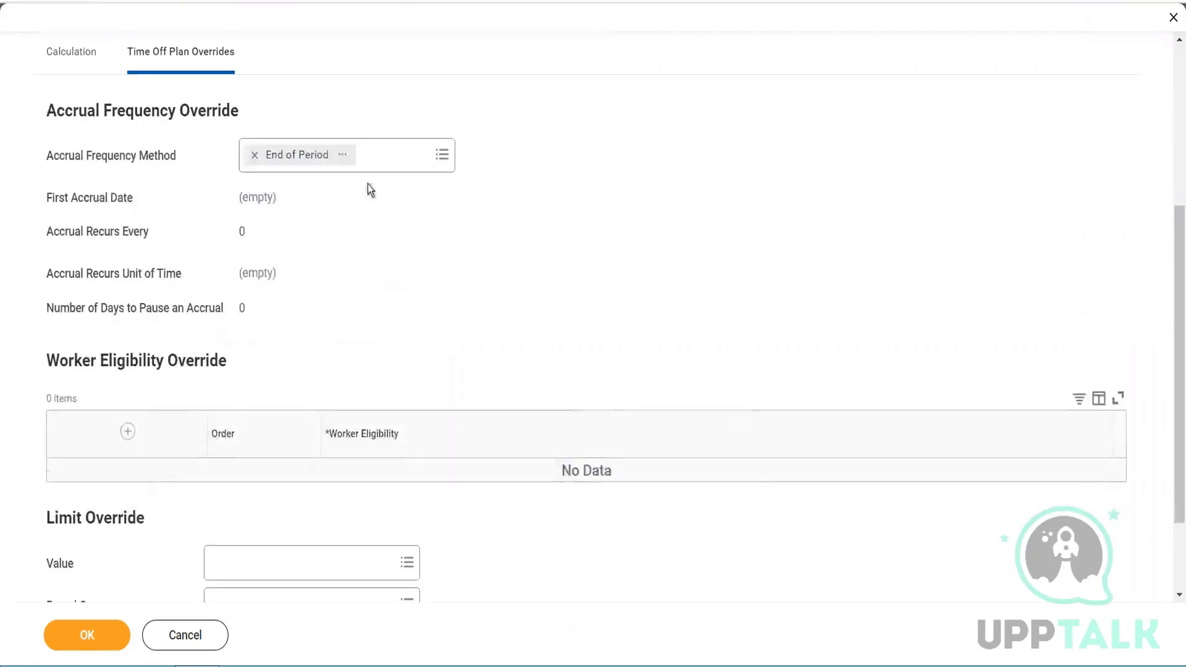
{"action": "left_click", "coordinate": [367, 157]}
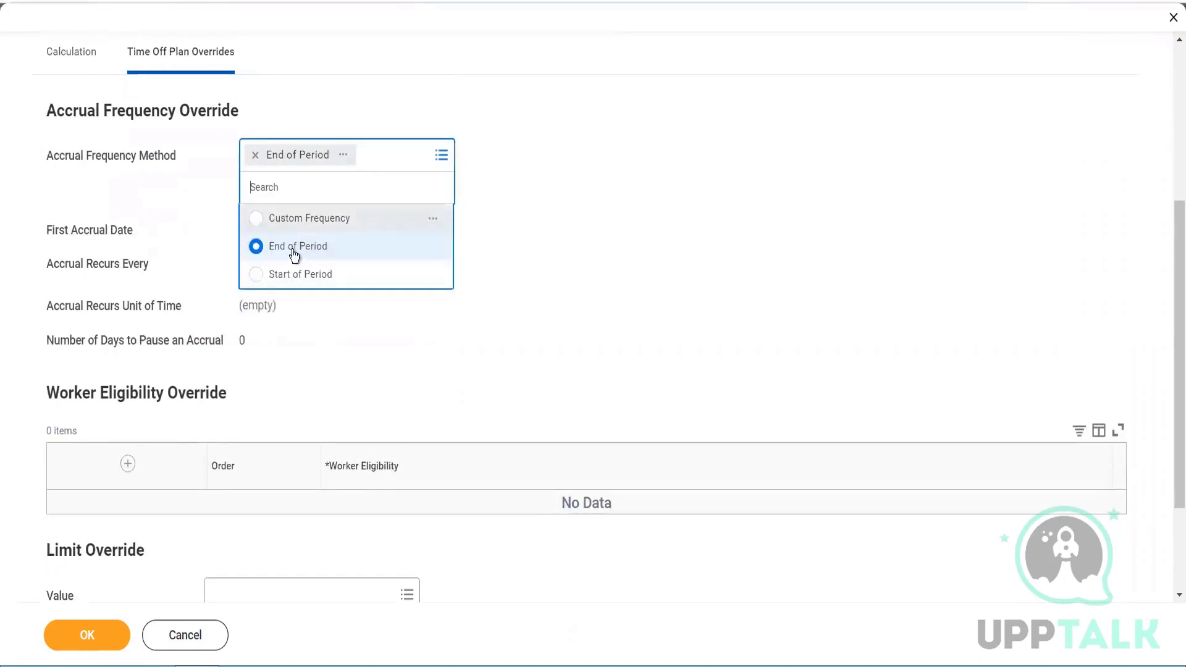
{"action": "left_click", "coordinate": [298, 221]}
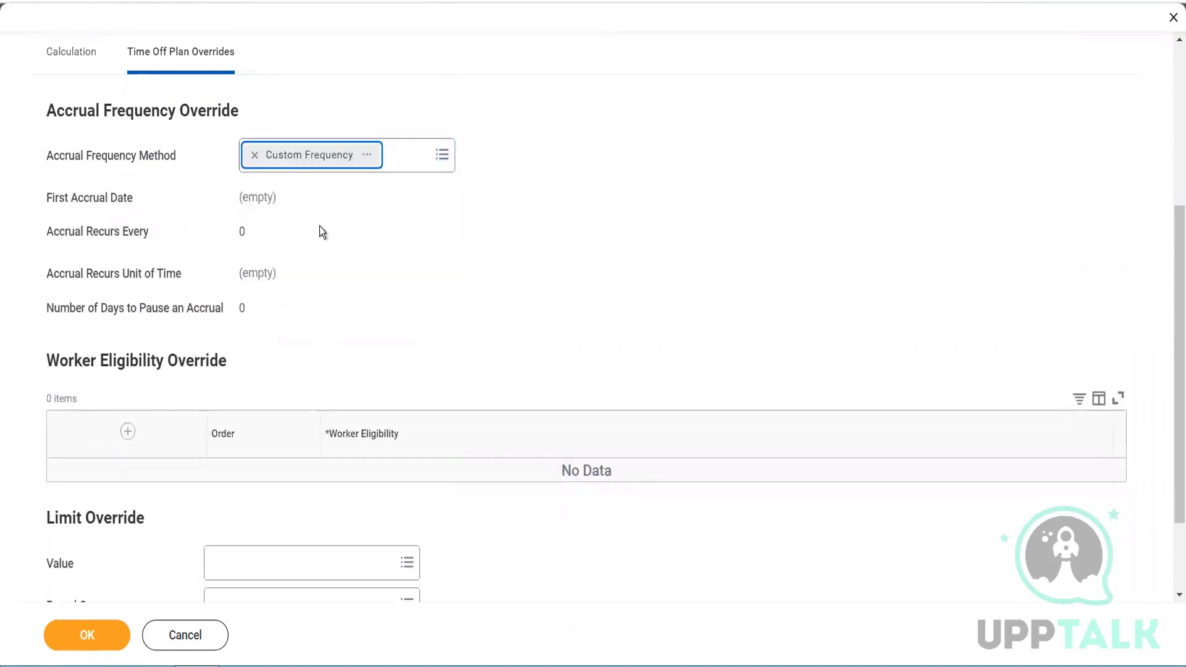
- Set the first accrual date to the Hire Date + 1 Year calculation
{"action": "left_click", "coordinate": [301, 201]}
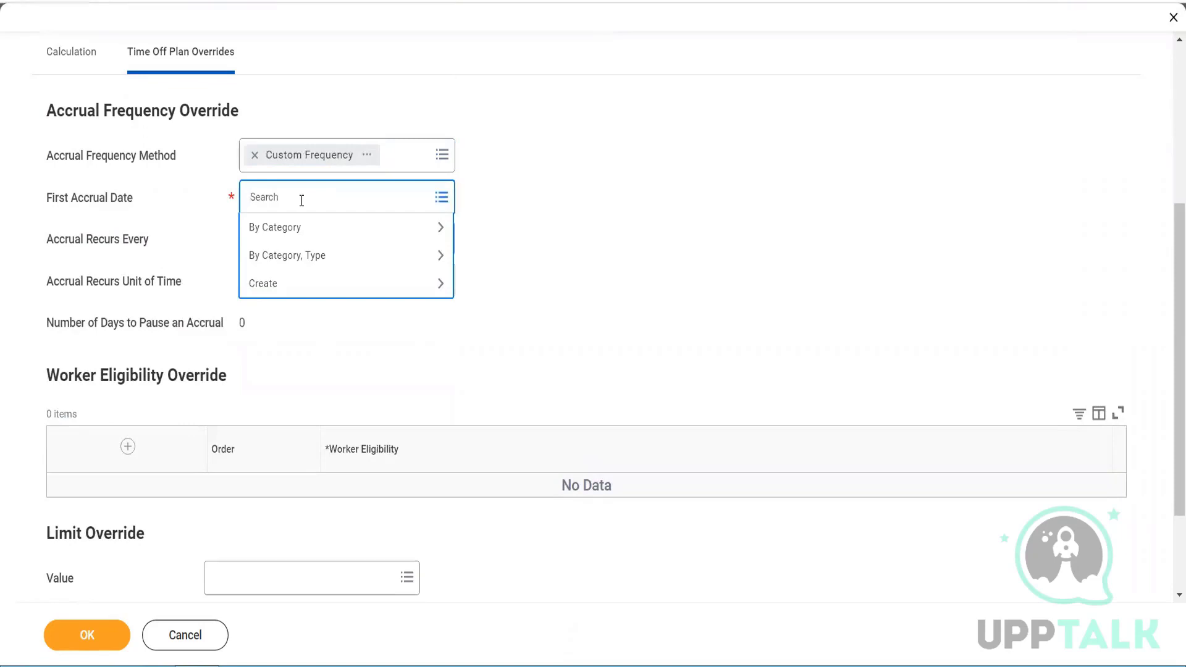
{"action": "type", "text": "Hire Date +1"}
{"action": "key", "text": "Return"}
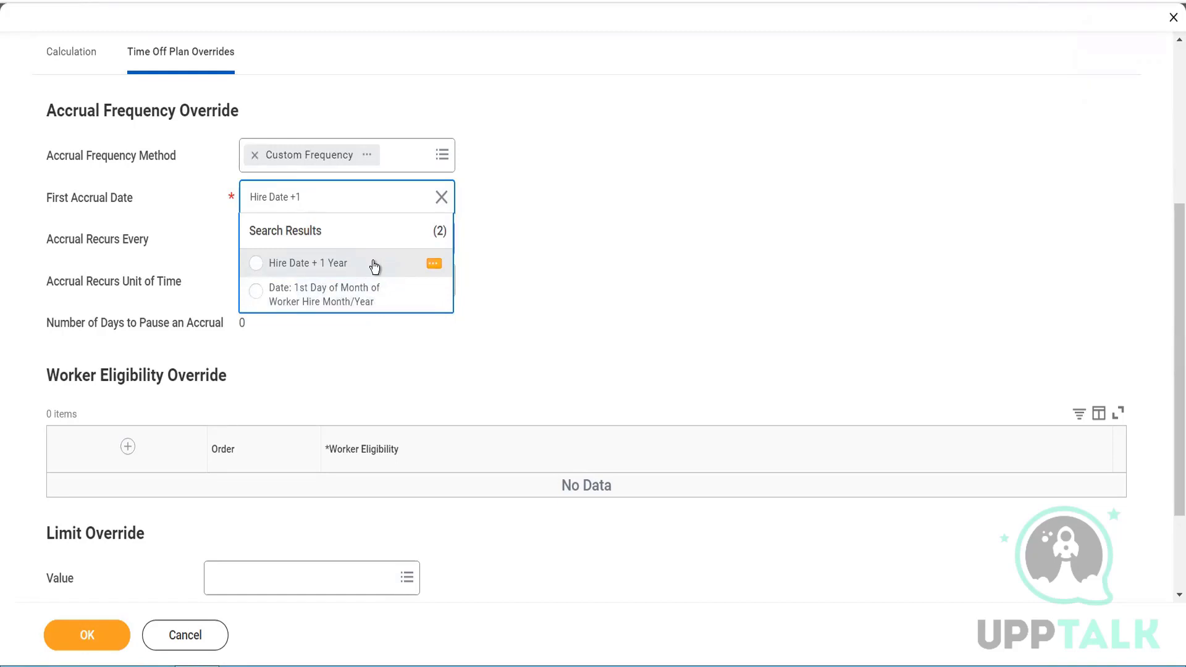
{"action": "left_click", "coordinate": [375, 265]}
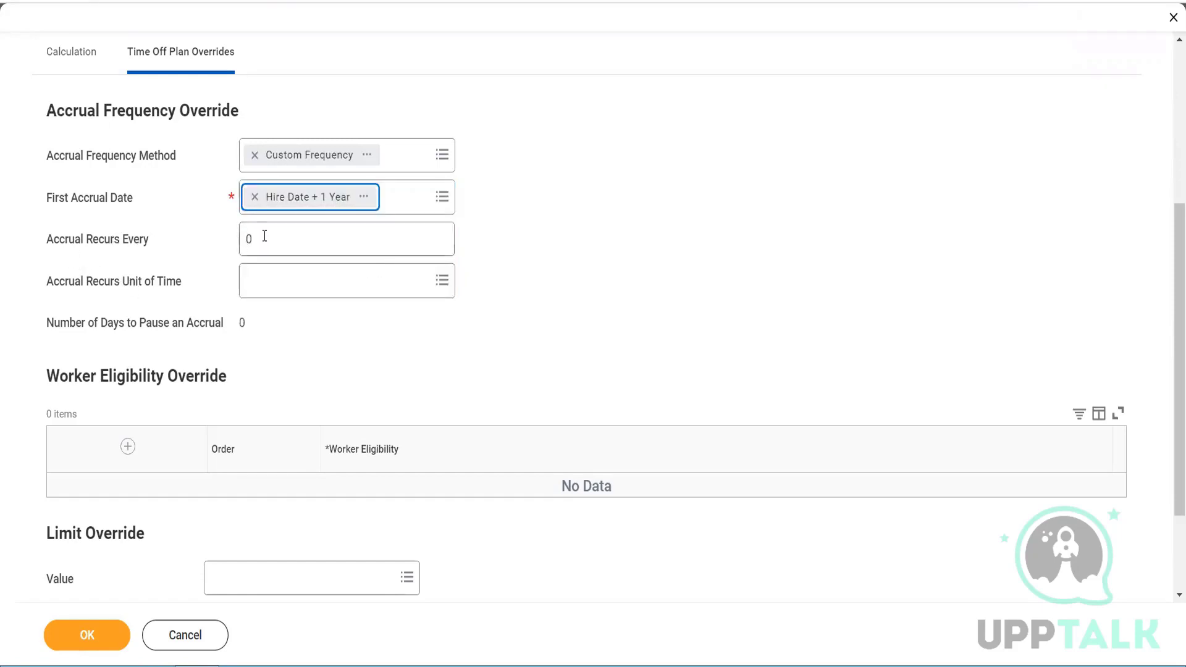
- Set the accrual to recur every 12 Months
{"action": "key", "text": "Tab"}
{"action": "type", "text": "12"}
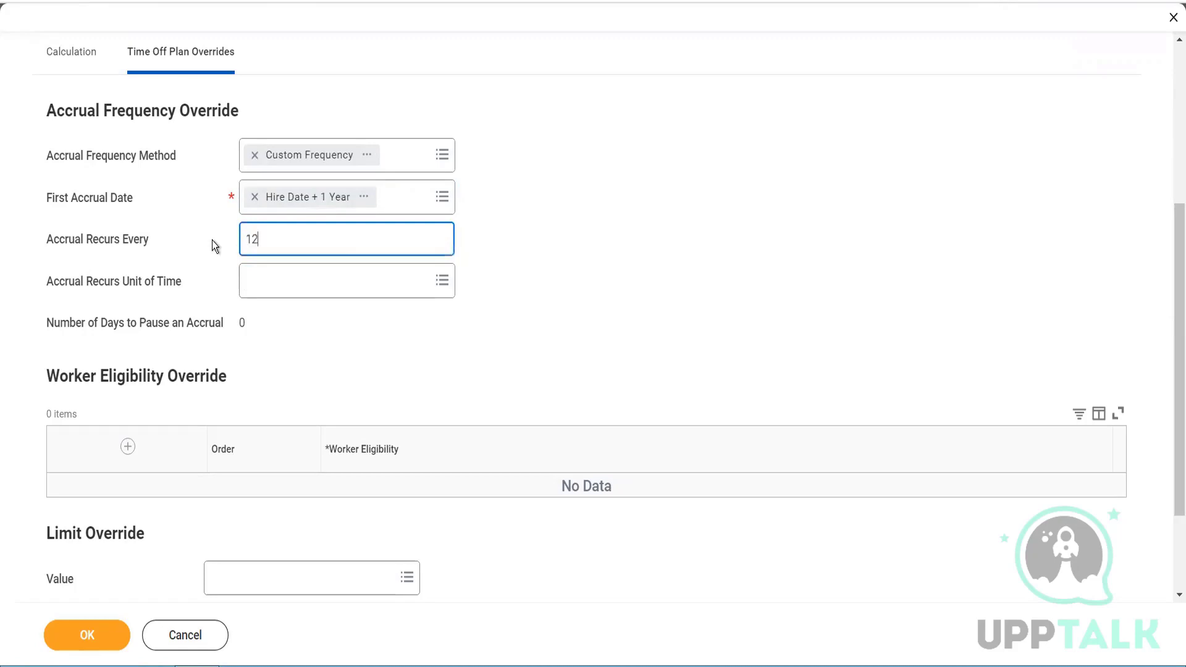
{"action": "left_click", "coordinate": [299, 284]}
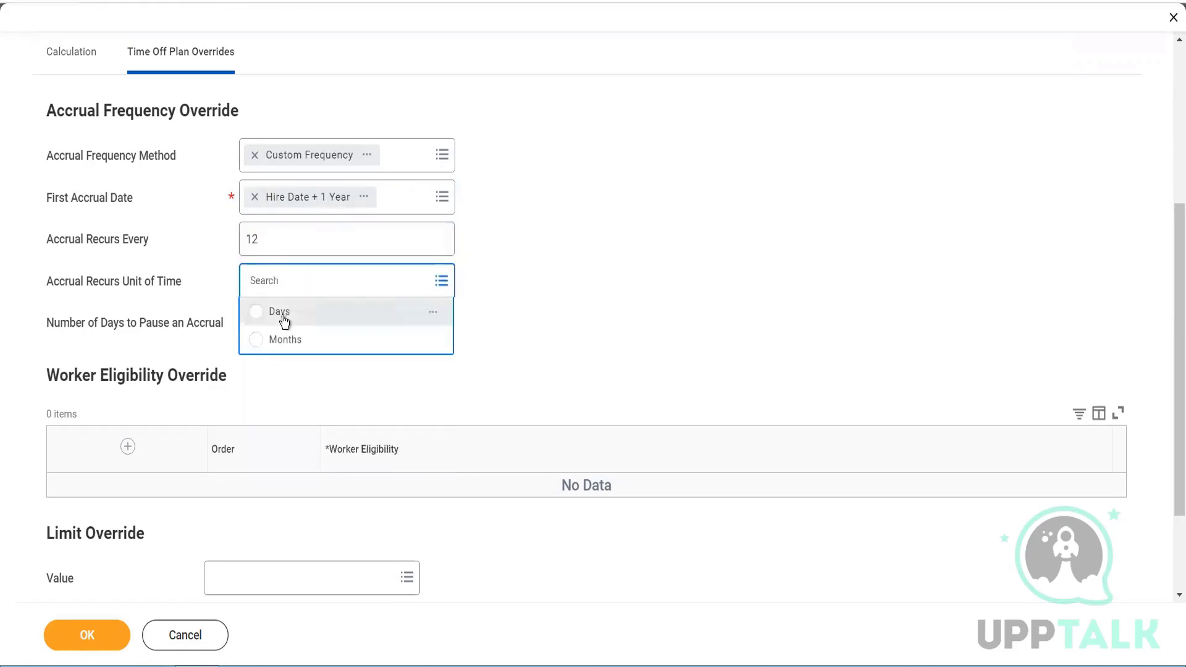
{"action": "left_click", "coordinate": [283, 340]}
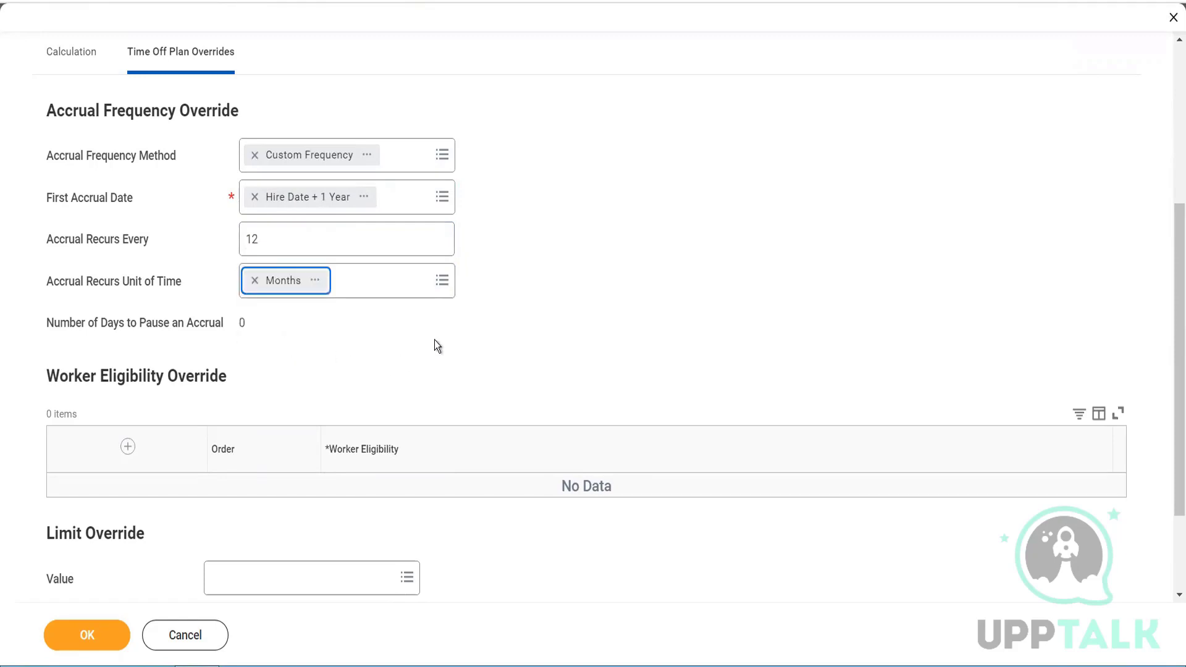
- Inspect the Hire Date + 1 Year calculation's details and remove it from the first accrual date
{"action": "left_click", "coordinate": [368, 197]}
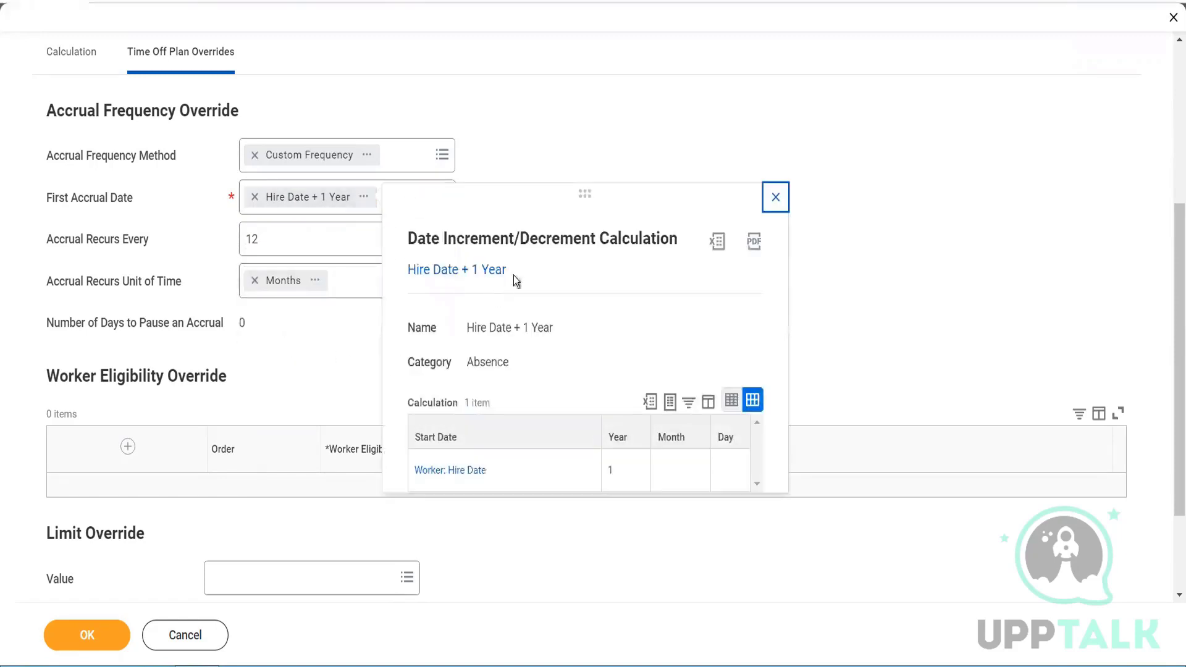
{"action": "left_click", "coordinate": [255, 198]}
{"action": "left_click", "coordinate": [254, 197]}
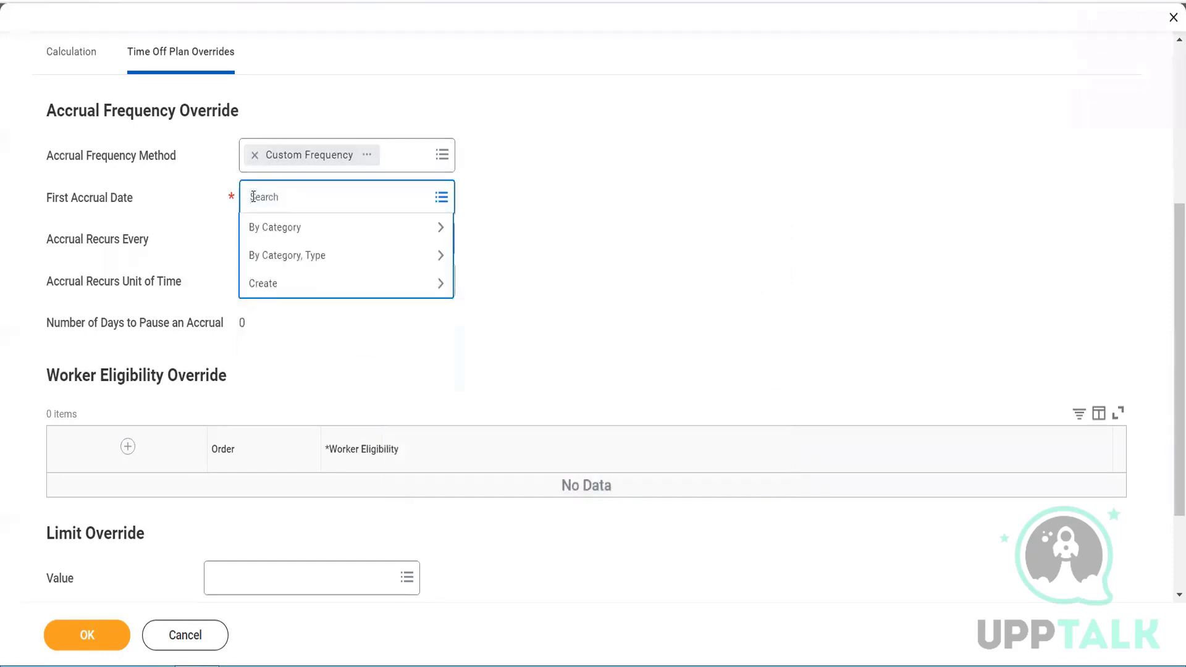
{"action": "left_click", "coordinate": [261, 285]}
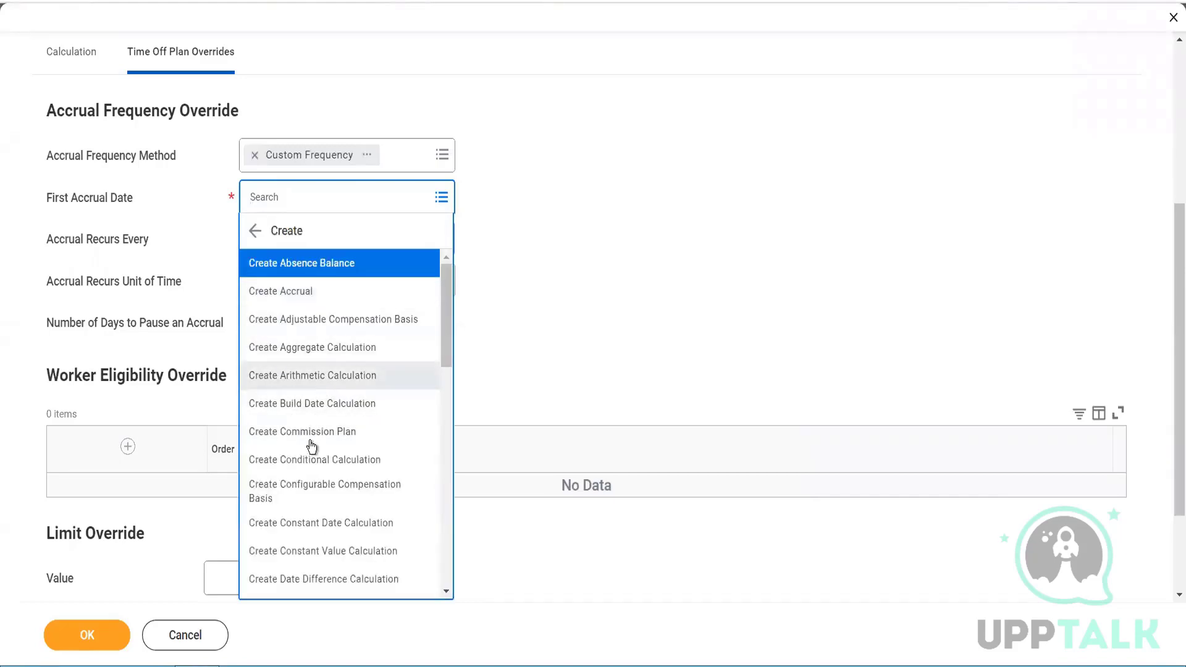
{"action": "scroll", "coordinate": [309, 442], "scroll_direction": "down", "scroll_amount": 2}
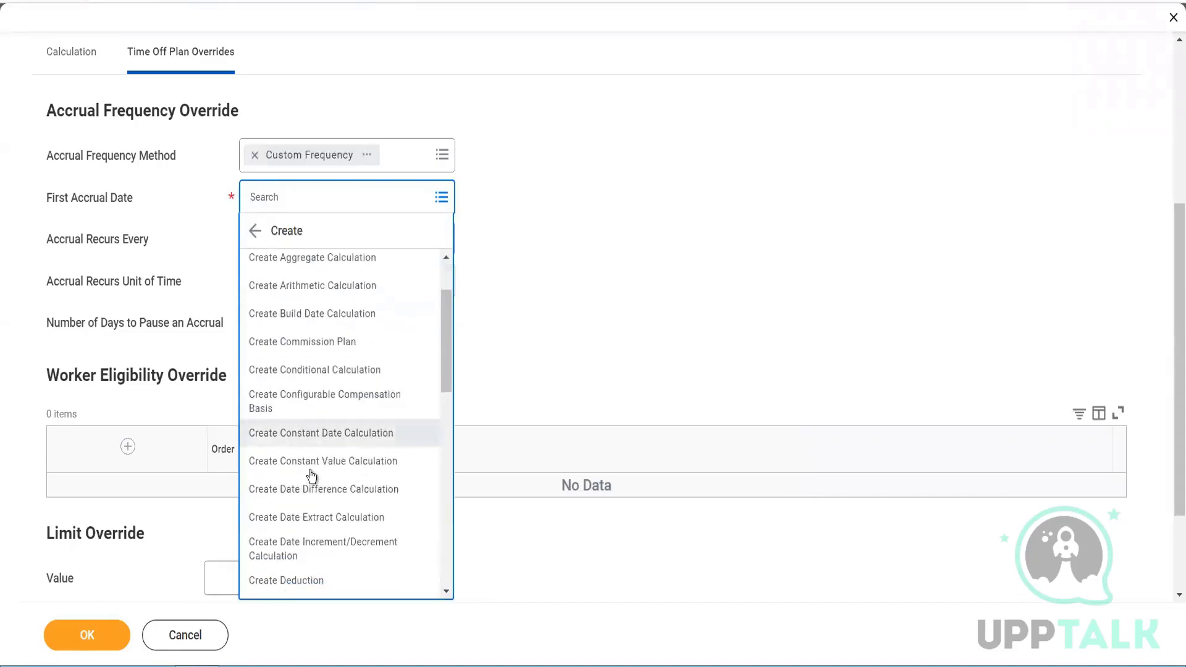
{"action": "key", "text": "Escape"}
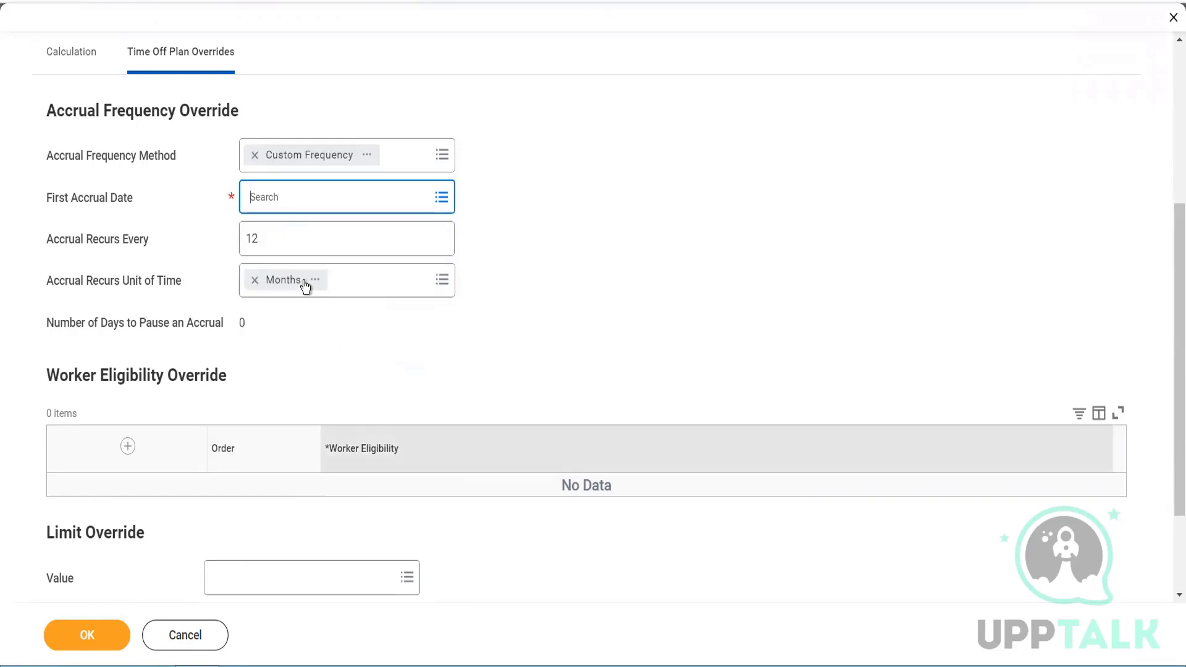
{"action": "left_click", "coordinate": [208, 151]}
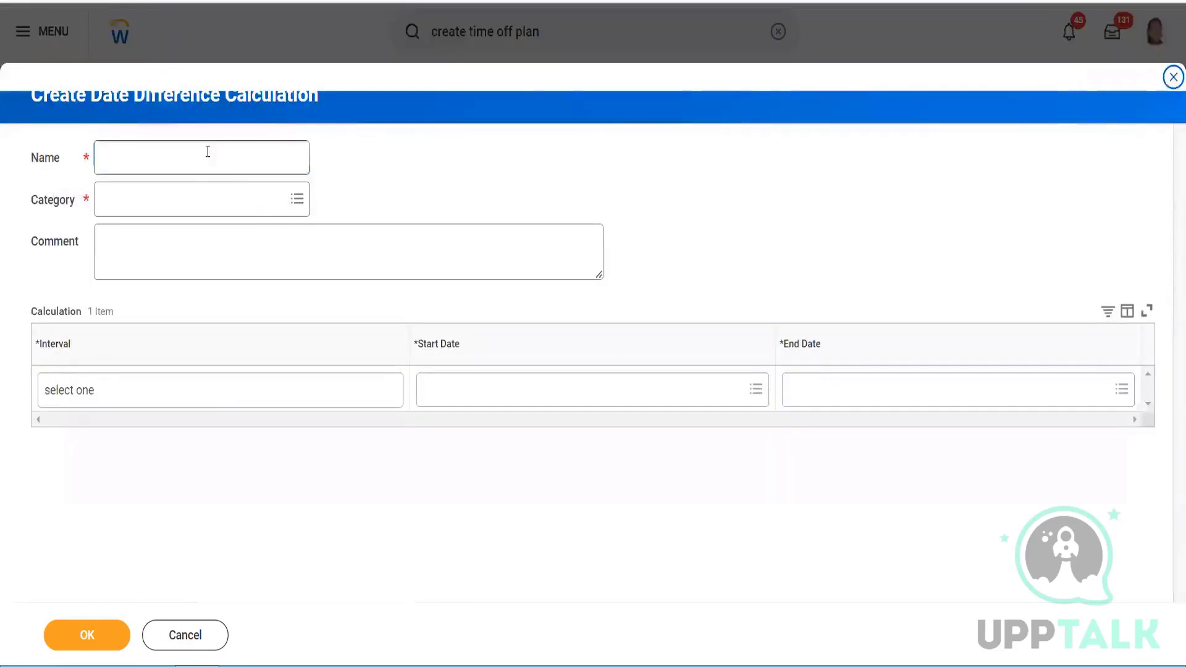
{"action": "type", "text": "Hire"}
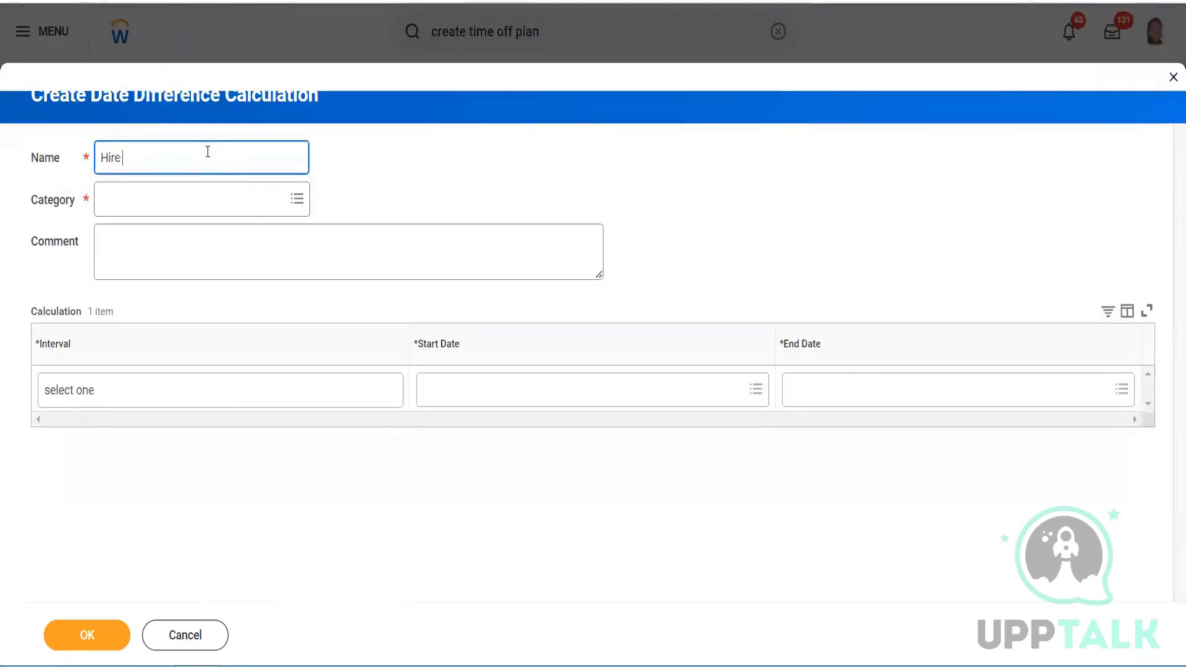
{"action": "type", "text": " Date + "}
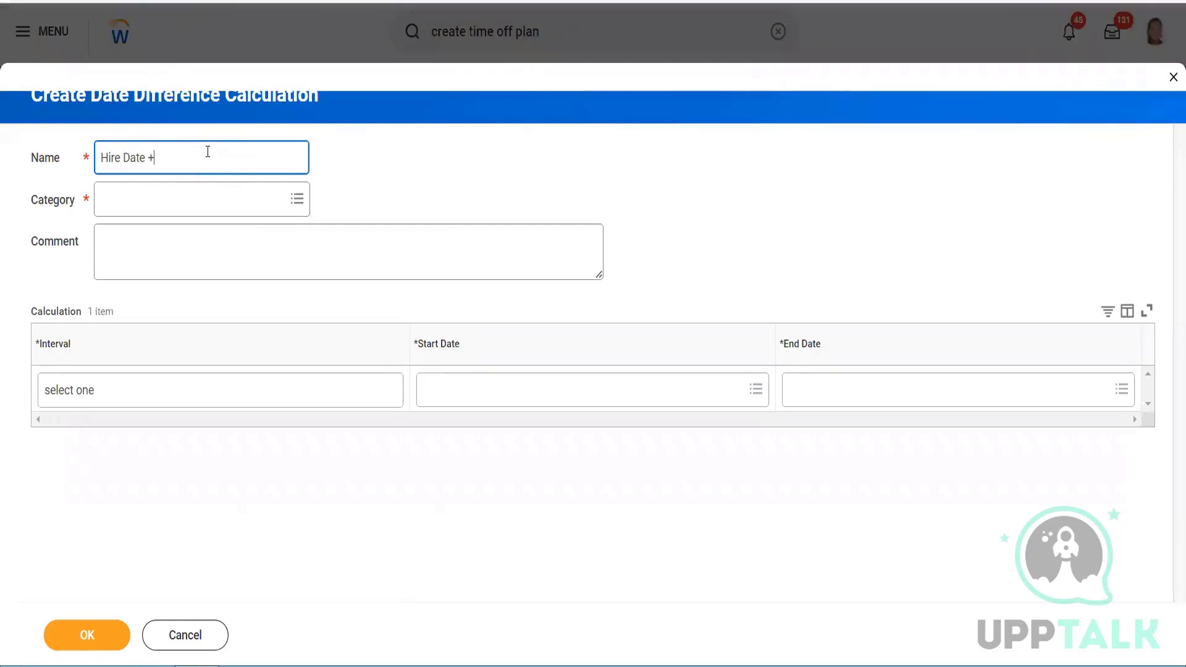
{"action": "type", "text": "one Year"}
{"action": "left_click", "coordinate": [191, 207]}
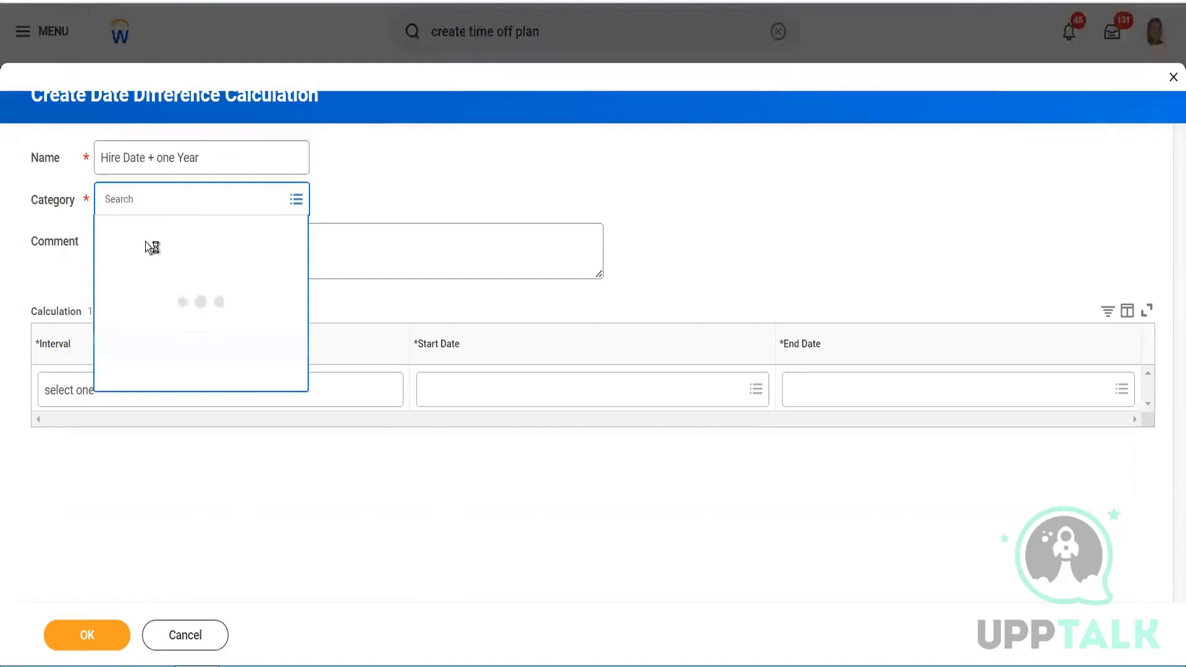
{"action": "left_click", "coordinate": [149, 232]}
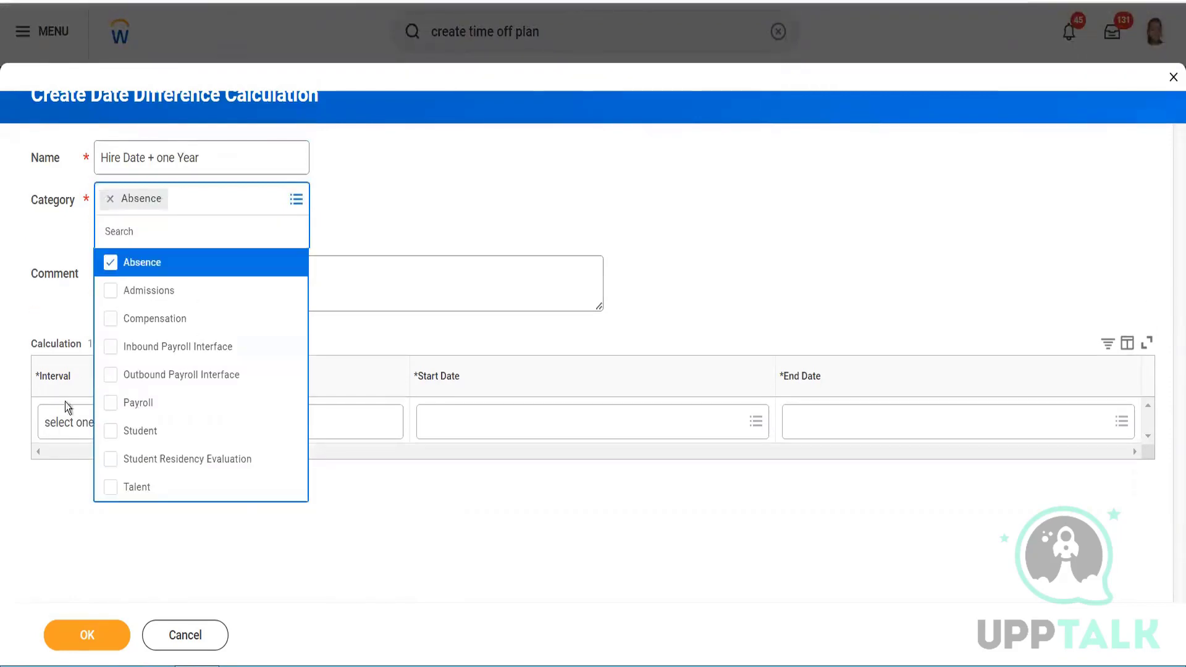
{"action": "left_click", "coordinate": [68, 410]}
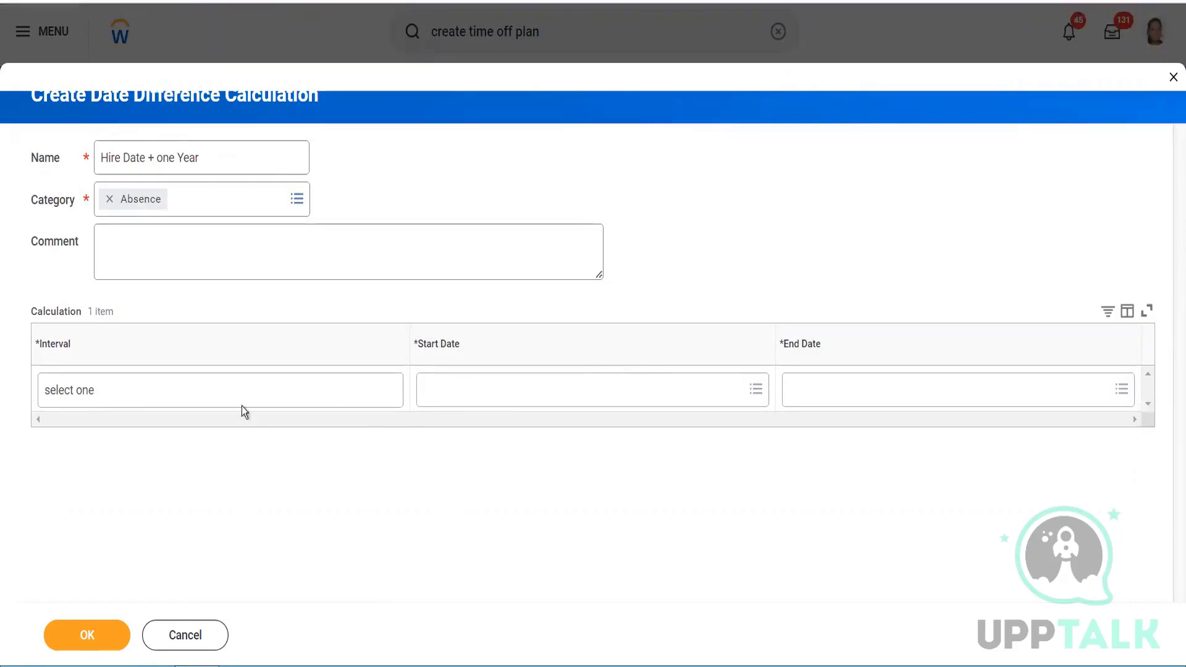
{"action": "left_click", "coordinate": [480, 394]}
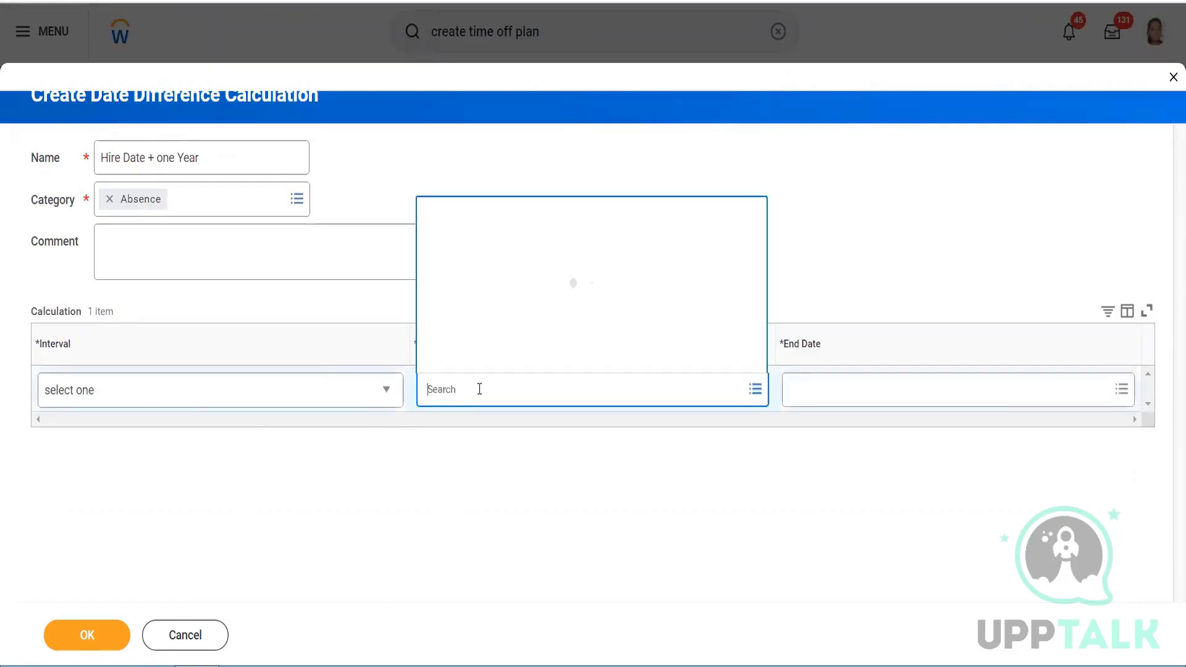
{"action": "left_click", "coordinate": [178, 640]}
{"action": "left_click", "coordinate": [529, 374]}
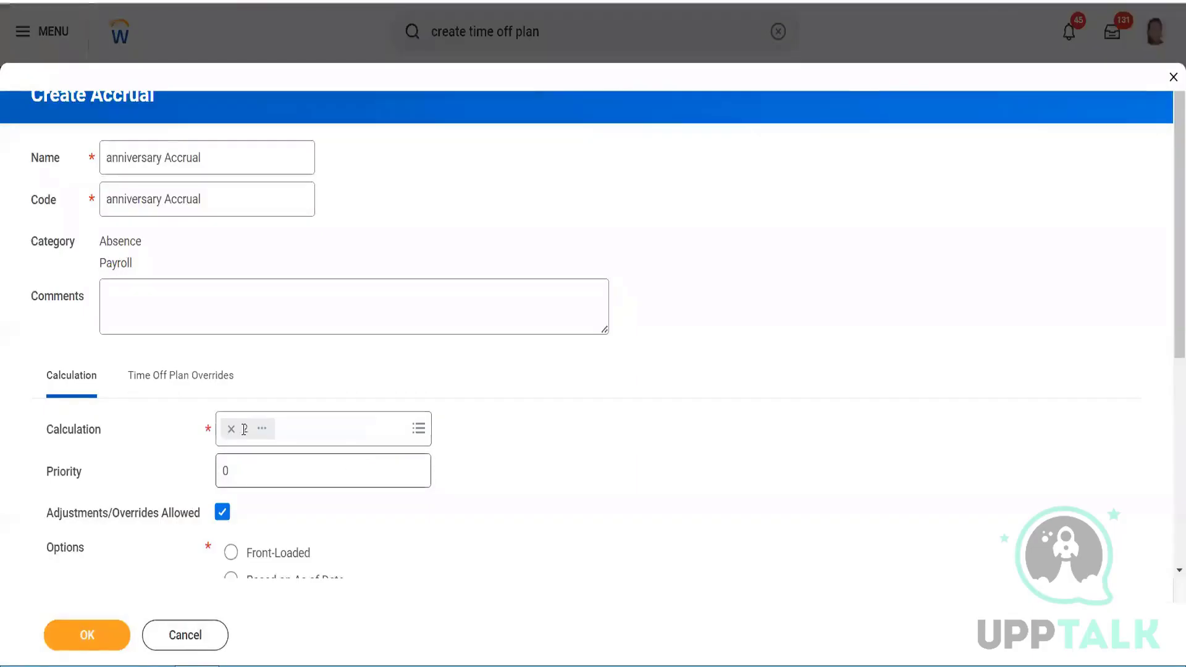
- Look through the calculation types that can be created for First Accrual Date and search the field for "increment"
{"action": "scroll", "coordinate": [320, 349], "scroll_direction": "down", "scroll_amount": 10}
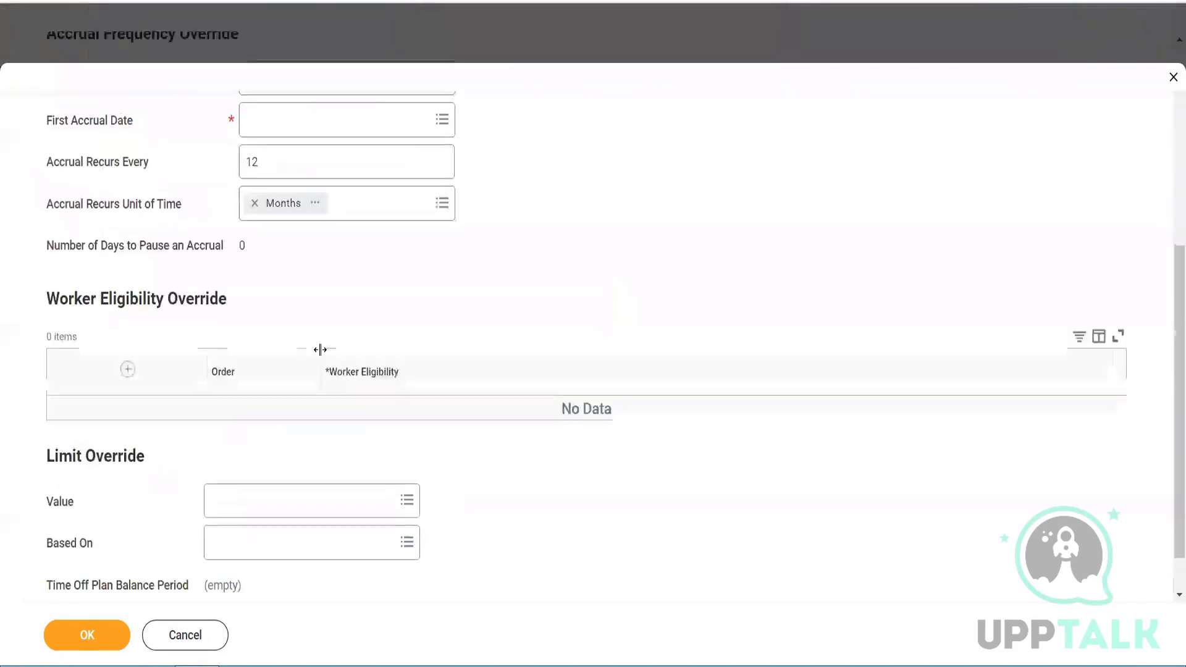
{"action": "left_click", "coordinate": [352, 121]}
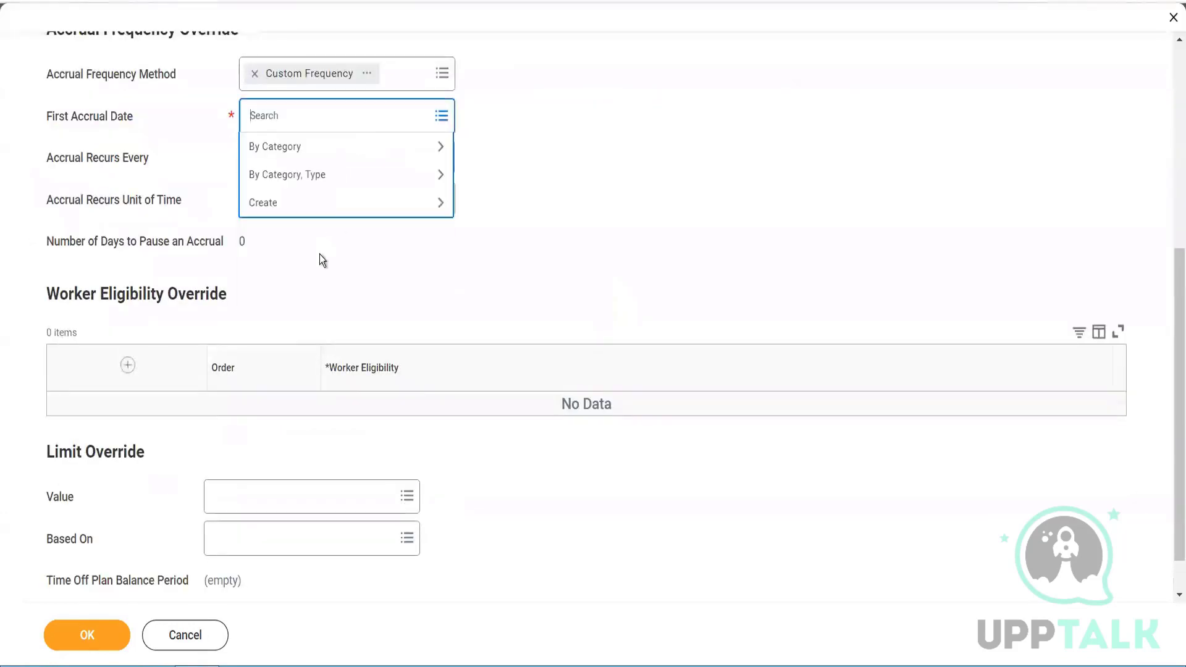
{"action": "left_click", "coordinate": [306, 210]}
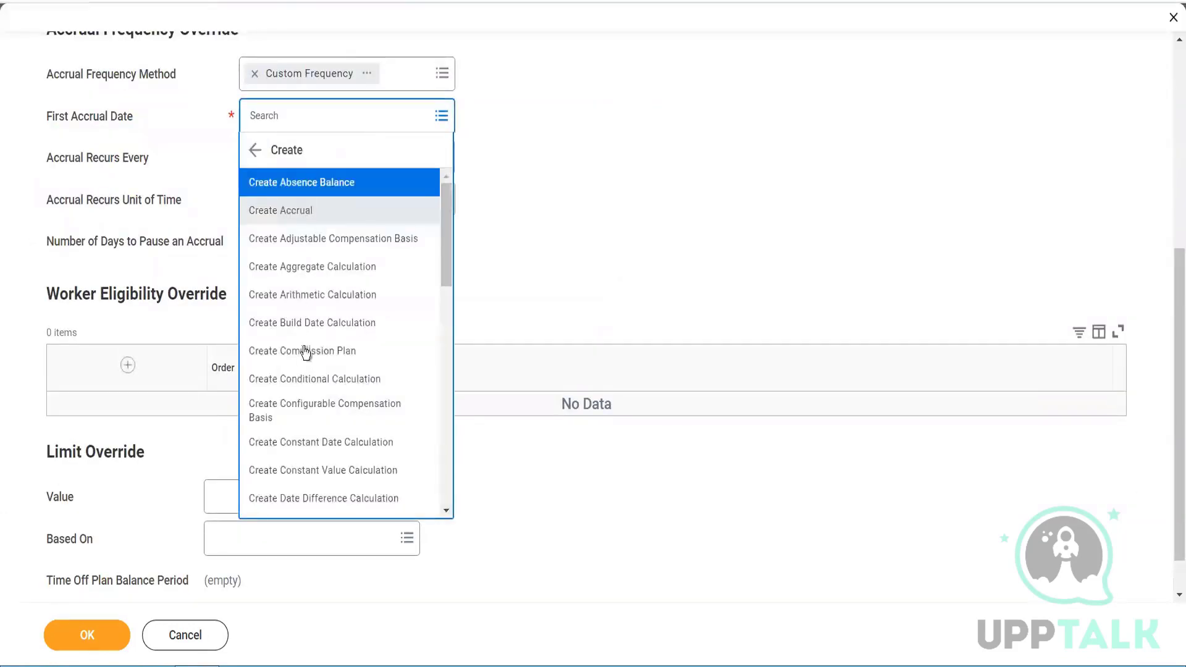
{"action": "scroll", "coordinate": [303, 371], "scroll_direction": "down", "scroll_amount": 4}
{"action": "scroll", "coordinate": [301, 381], "scroll_direction": "down", "scroll_amount": 5}
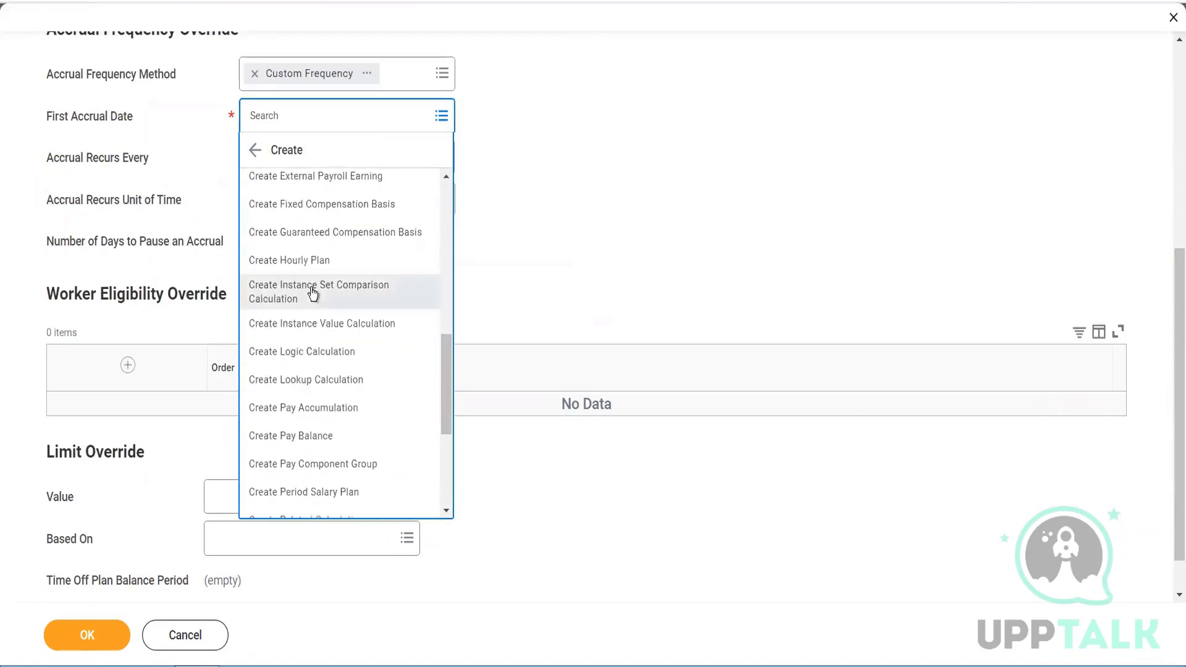
{"action": "scroll", "coordinate": [321, 344], "scroll_direction": "down", "scroll_amount": 2}
{"action": "scroll", "coordinate": [320, 339], "scroll_direction": "down", "scroll_amount": 3}
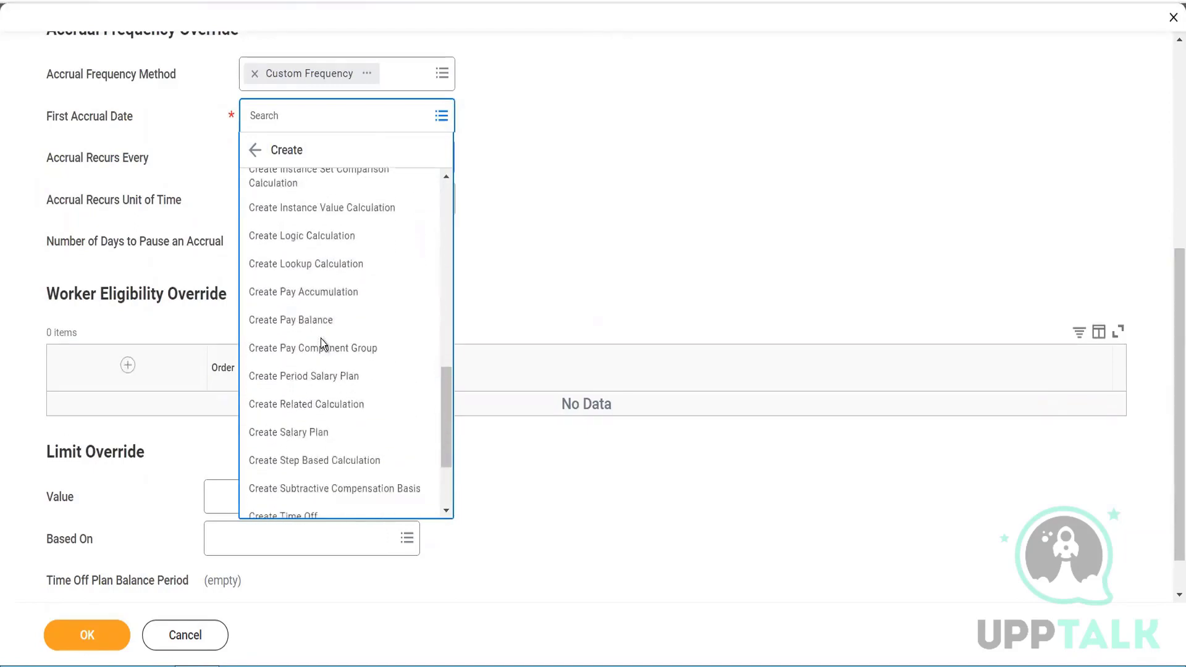
{"action": "left_click", "coordinate": [299, 114]}
{"action": "type", "text": "increment"}
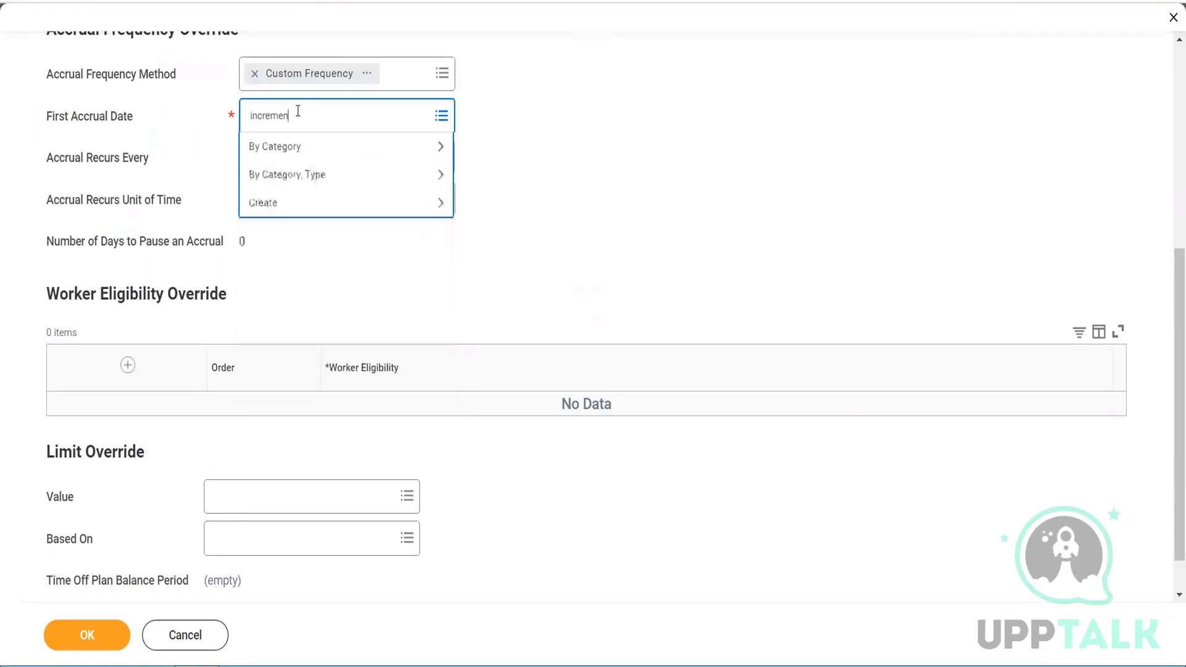
{"action": "key", "text": "Return"}
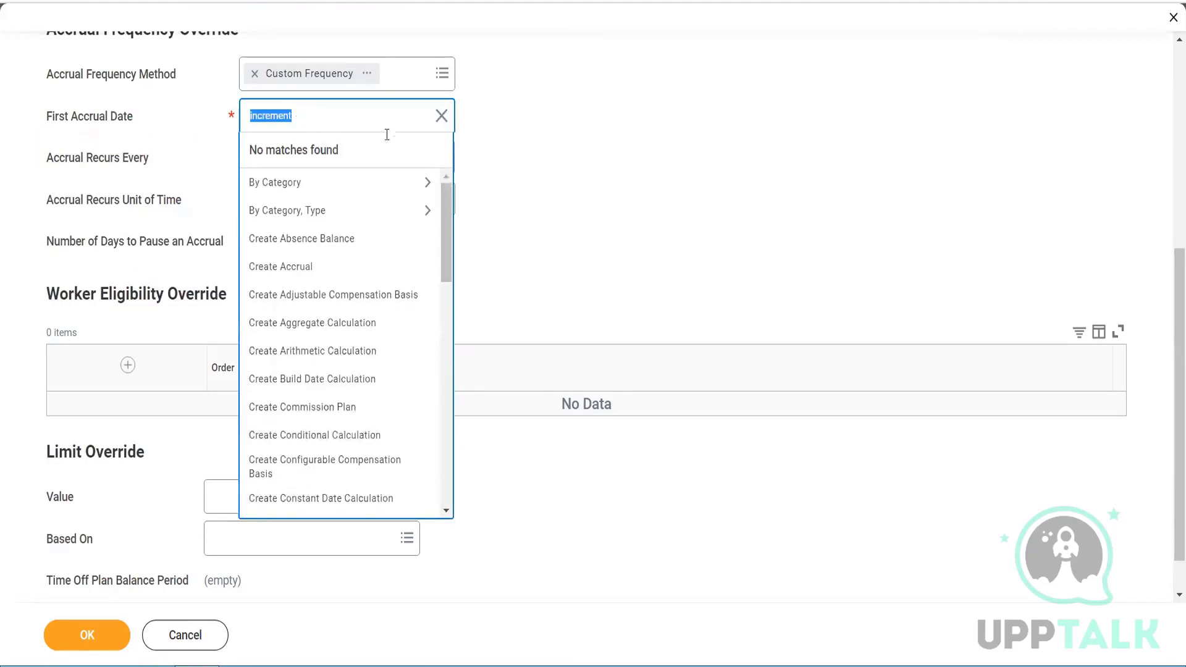
{"action": "left_click", "coordinate": [442, 116]}
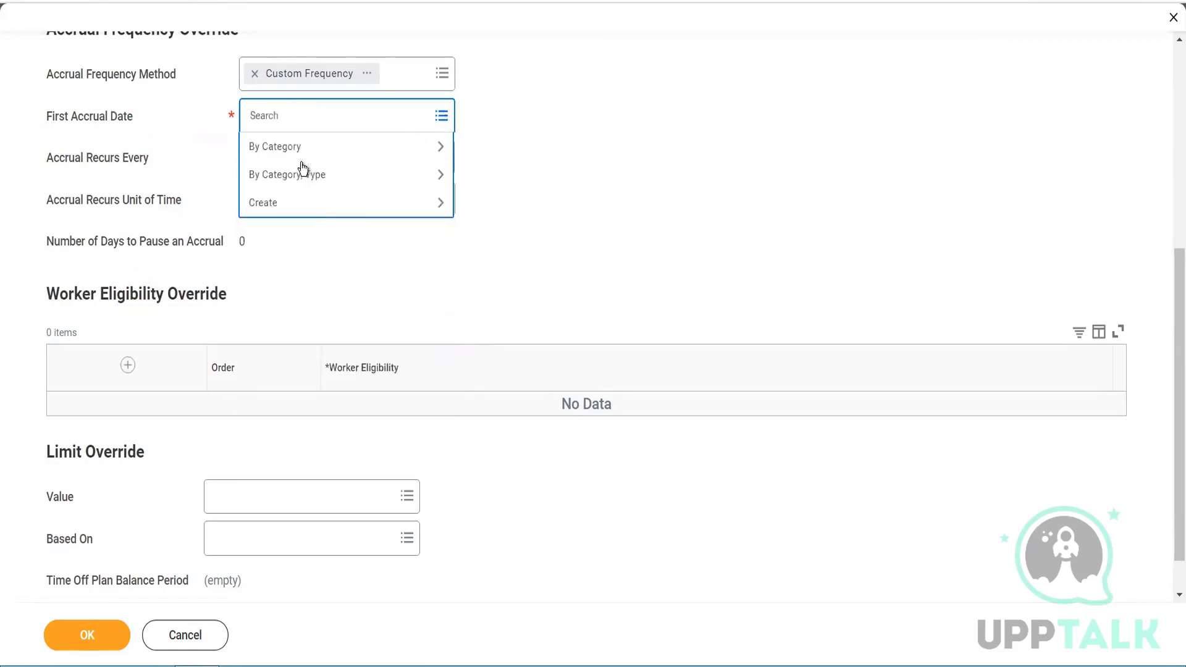
- Start a new Date Increment/Decrement Calculation for the First Accrual Date of the accrual frequency override
{"action": "left_click", "coordinate": [303, 210]}
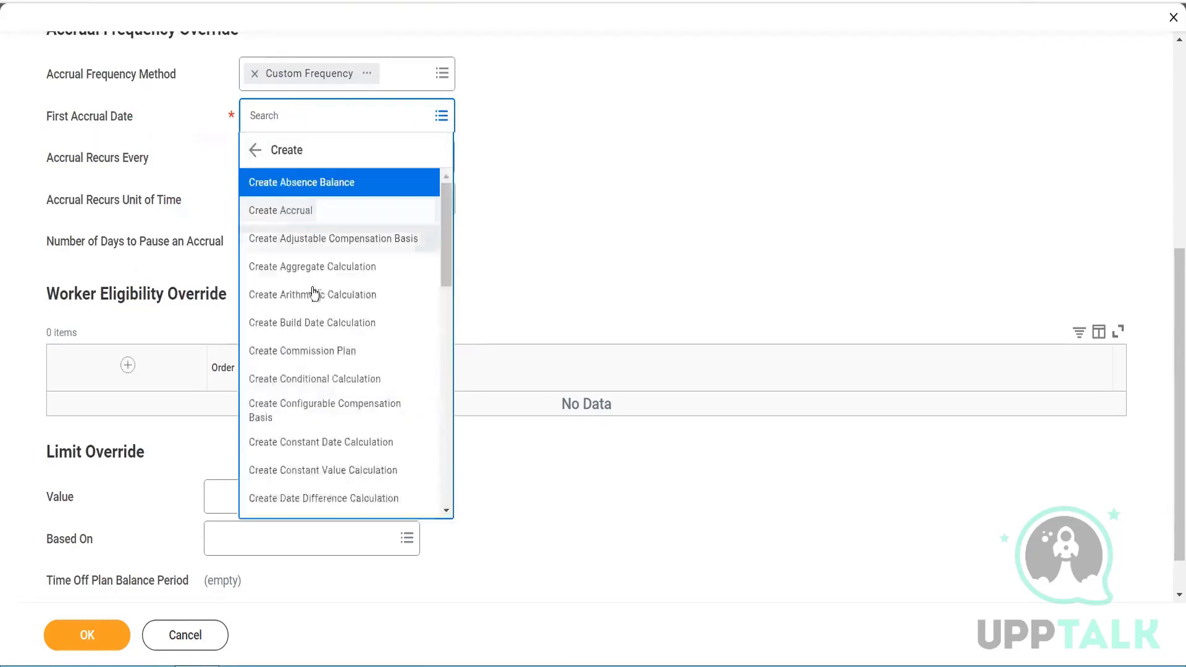
{"action": "scroll", "coordinate": [305, 357], "scroll_direction": "down", "scroll_amount": 2}
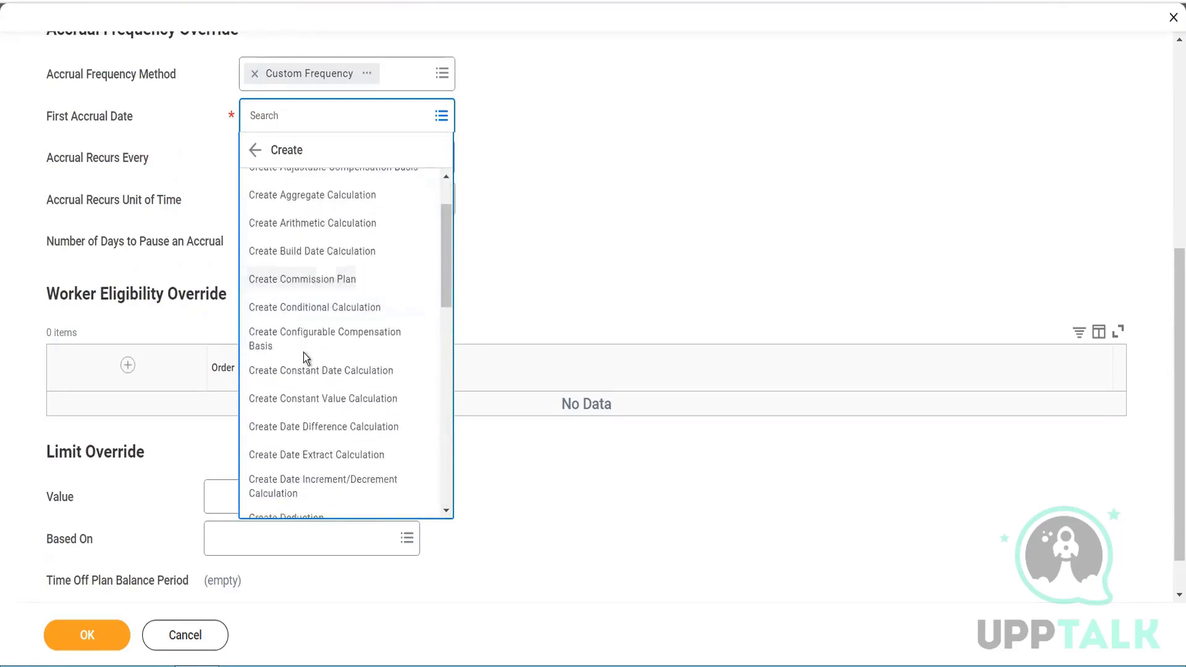
{"action": "scroll", "coordinate": [305, 357], "scroll_direction": "down", "scroll_amount": 3}
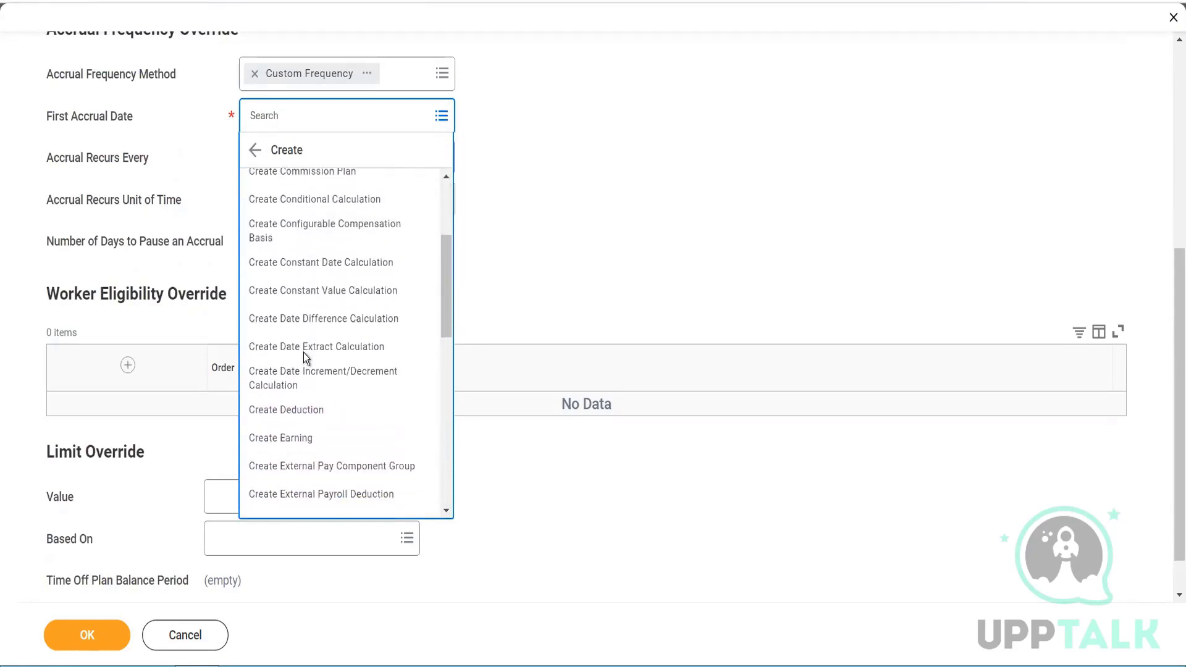
{"action": "left_click", "coordinate": [280, 378]}
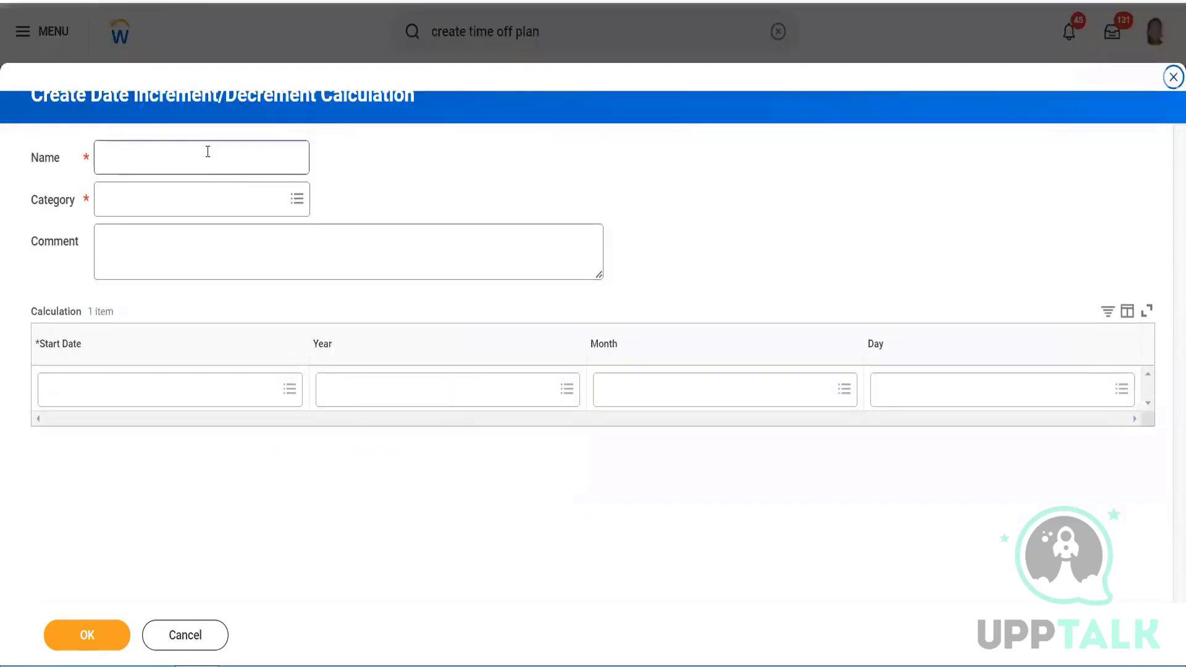
- Name the calculation "Hire Date + One Year" and assign it to the Absence category
{"action": "left_click", "coordinate": [207, 152]}
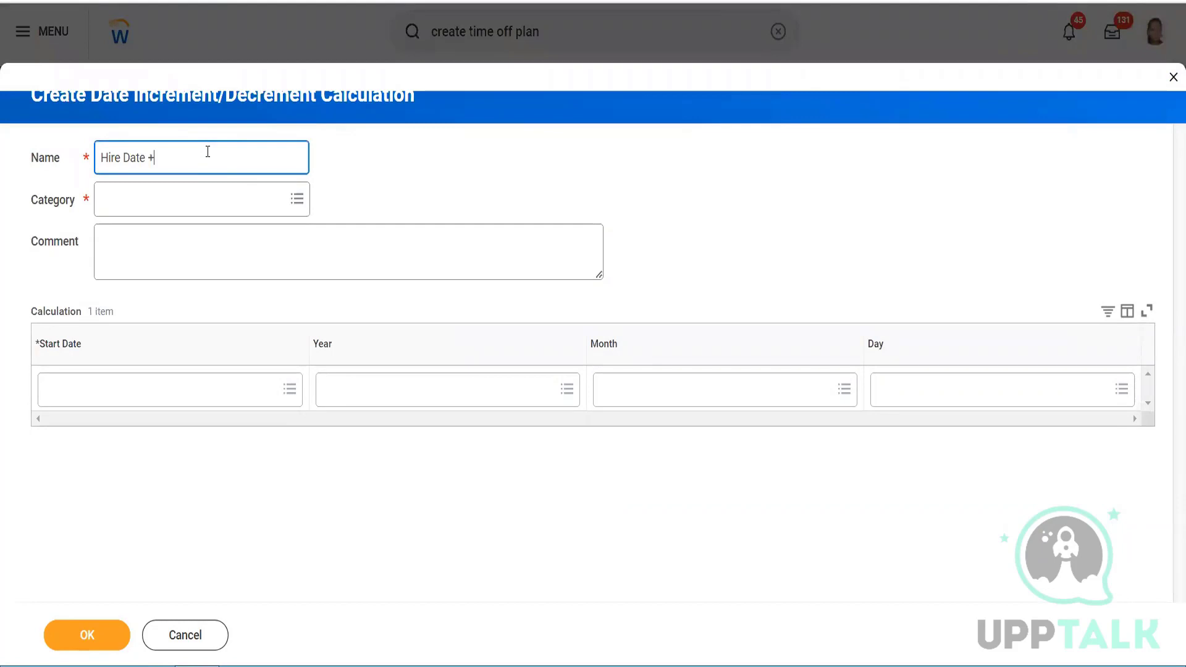
{"action": "type", "text": "Hire Date + One Year"}
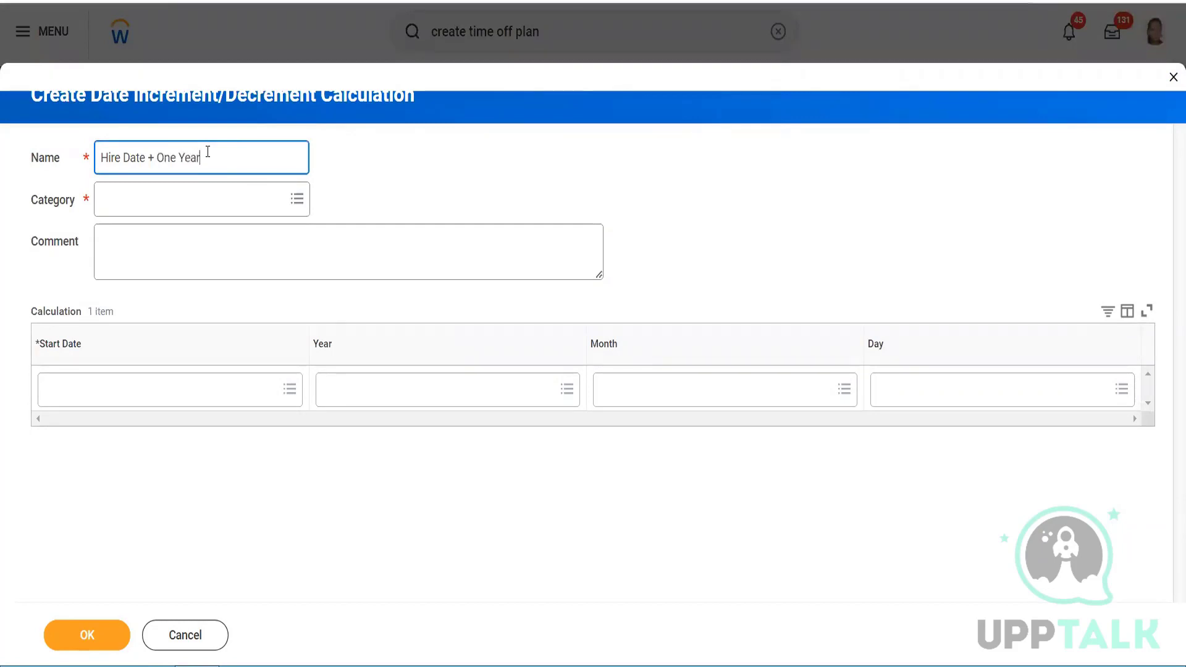
{"action": "left_click", "coordinate": [193, 197]}
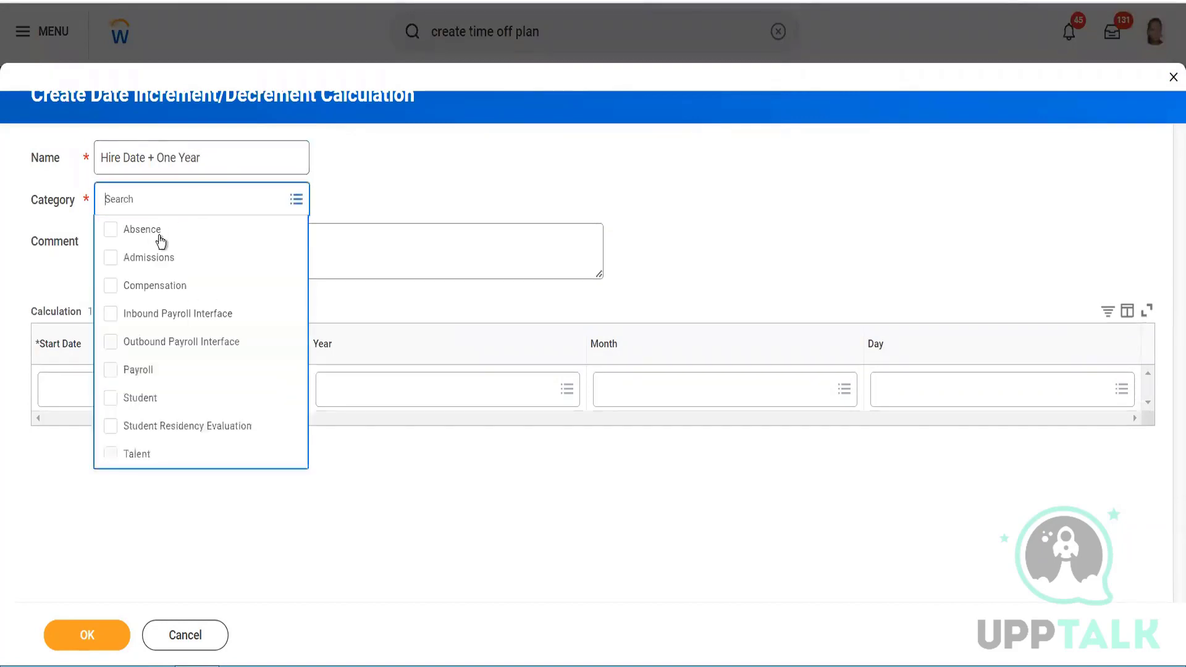
{"action": "left_click", "coordinate": [159, 239]}
{"action": "left_click", "coordinate": [328, 201]}
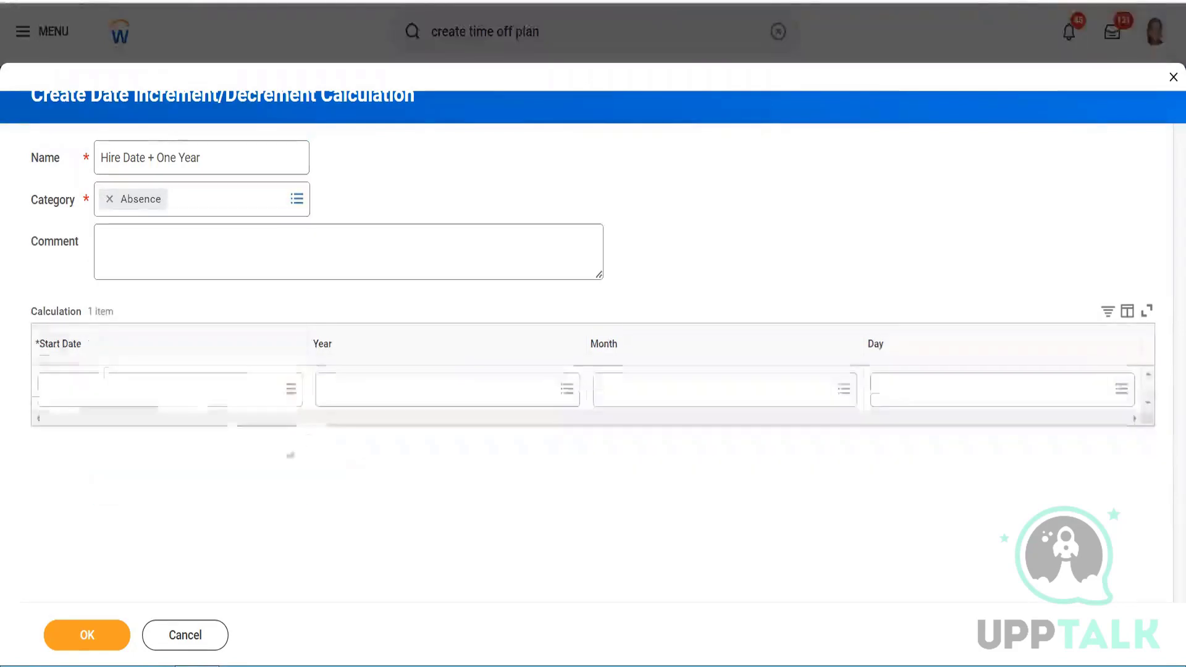
- Search for "Hire Date" and set the calculation's start date to Worker: Hire Date
{"action": "left_click", "coordinate": [207, 391]}
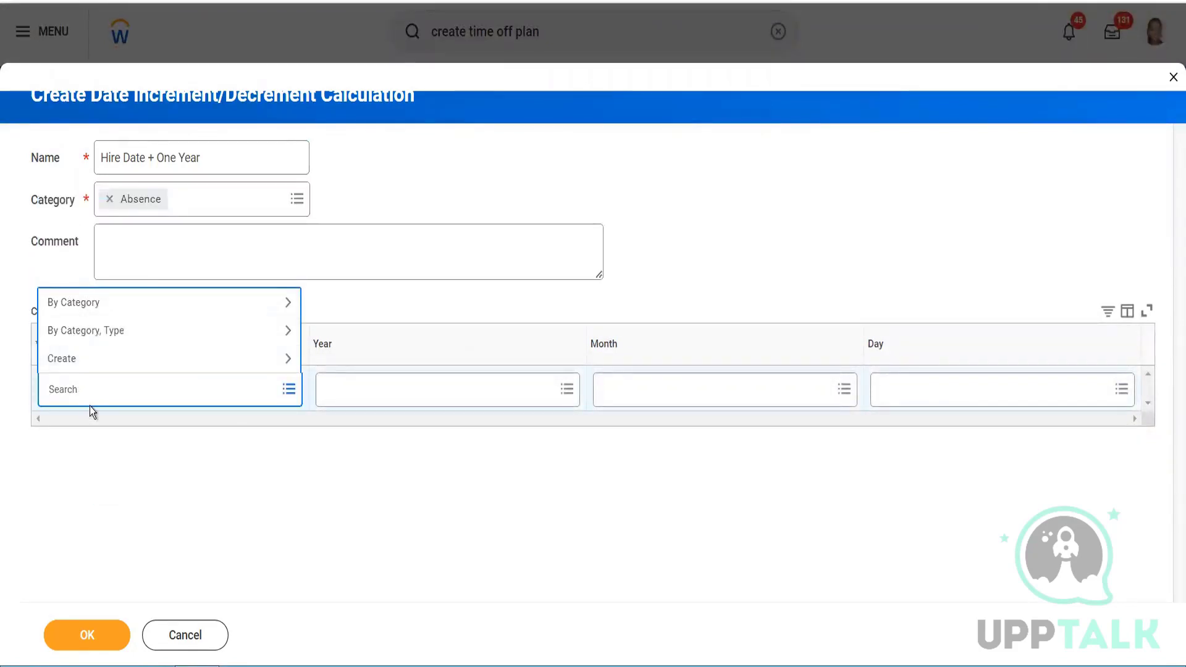
{"action": "type", "text": "Hire Date"}
{"action": "key", "text": "Return"}
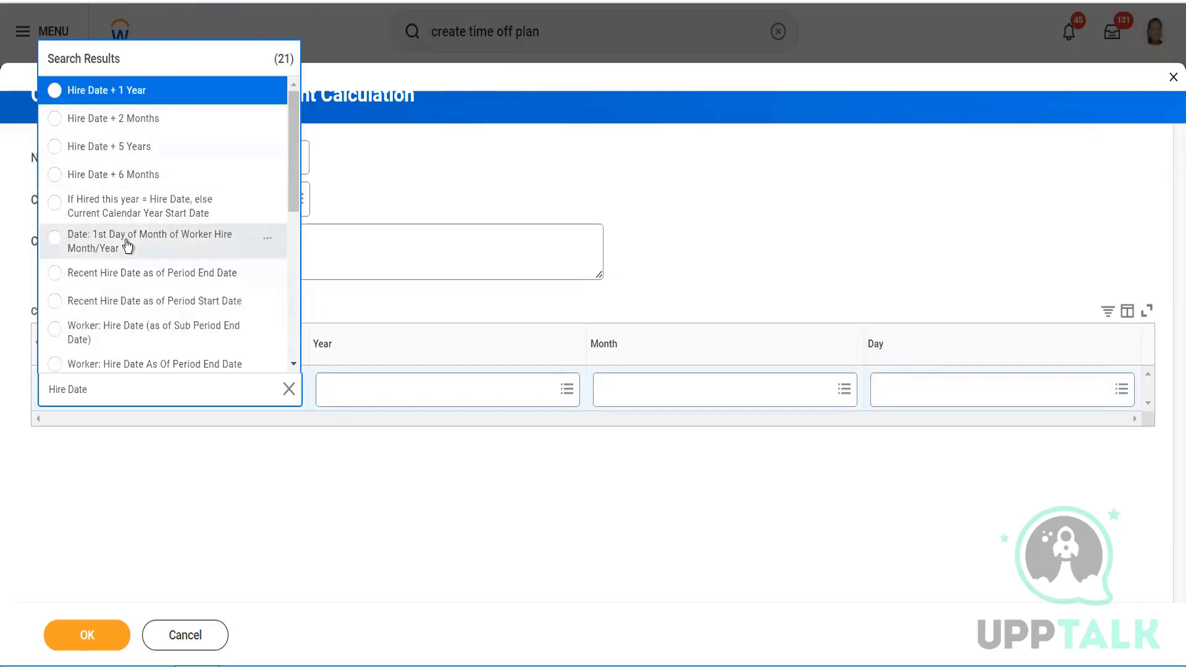
{"action": "scroll", "coordinate": [128, 246], "scroll_direction": "down", "scroll_amount": 5}
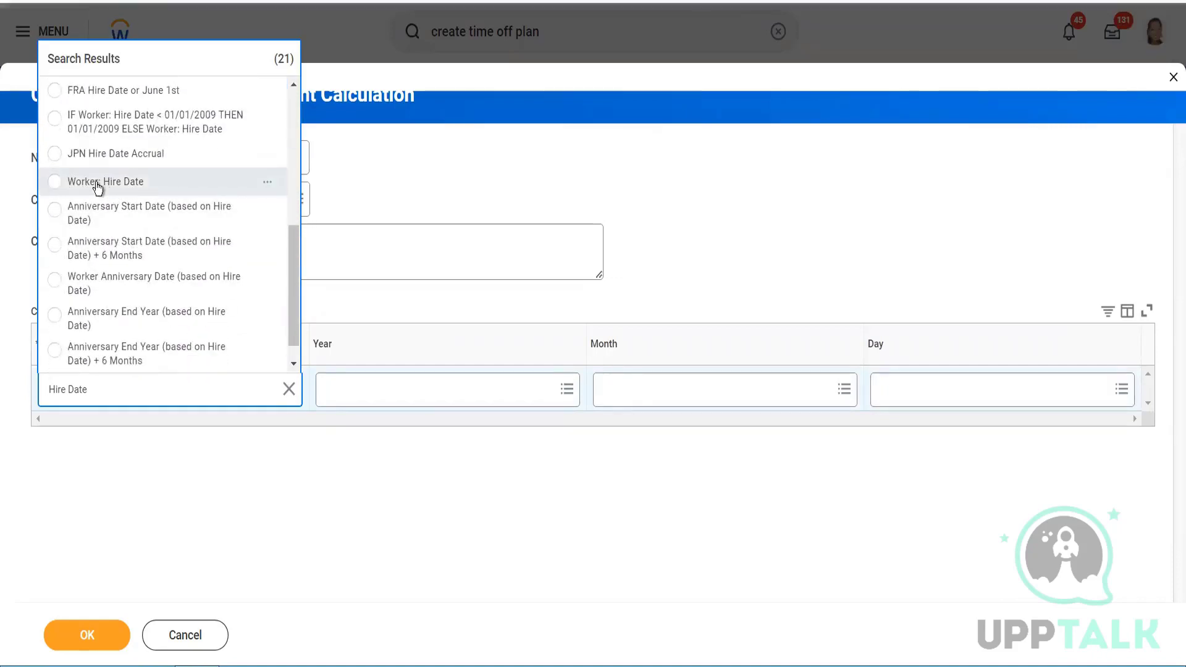
- Set the calculation's Year increment to the constant 1
{"action": "left_click", "coordinate": [403, 393]}
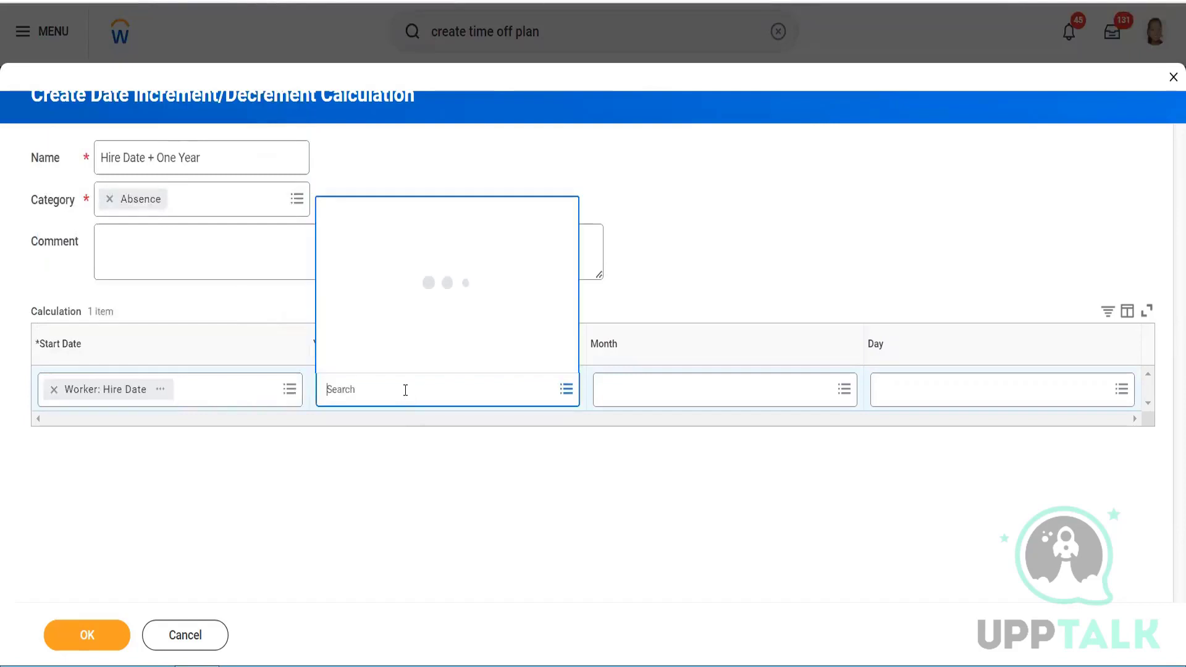
{"action": "type", "text": "1"}
{"action": "key", "text": "Return"}
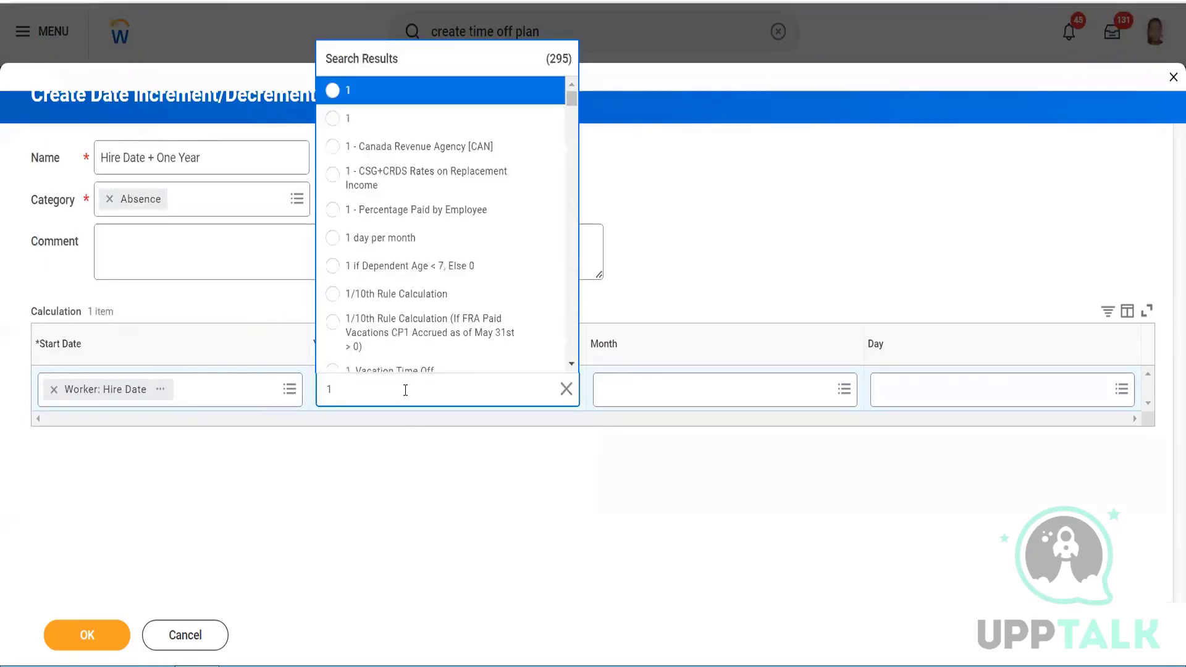
{"action": "key", "text": "BackSpace"}
{"action": "type", "text": "-1"}
{"action": "key", "text": "Return"}
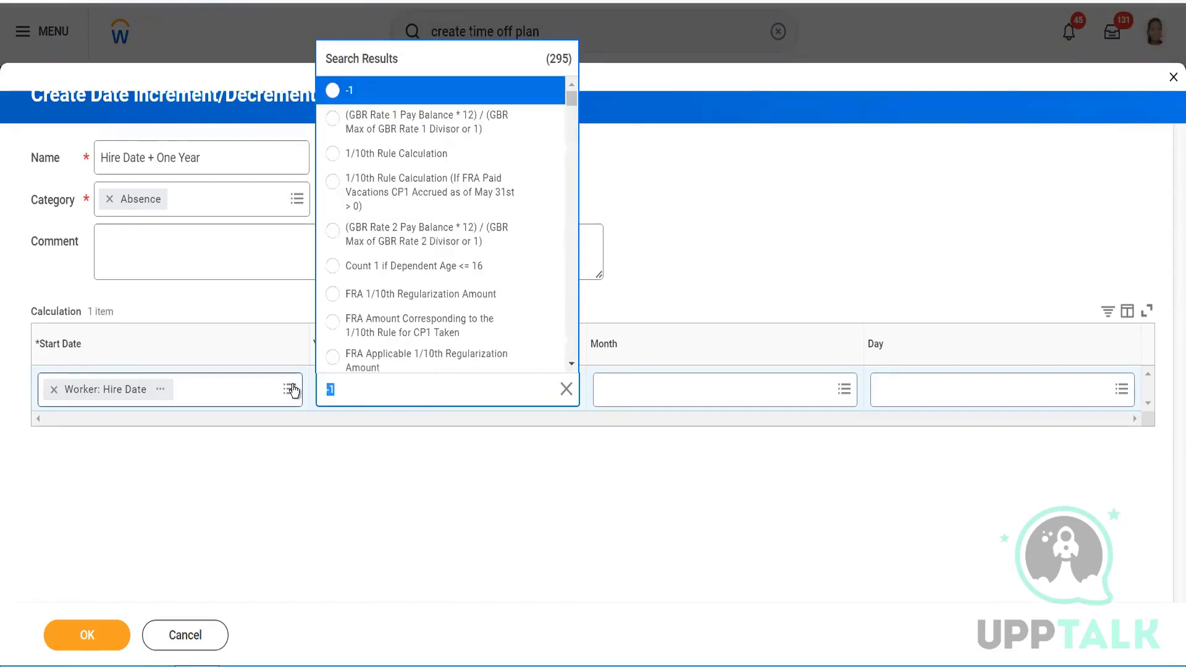
{"action": "type", "text": "1"}
{"action": "key", "text": "Return"}
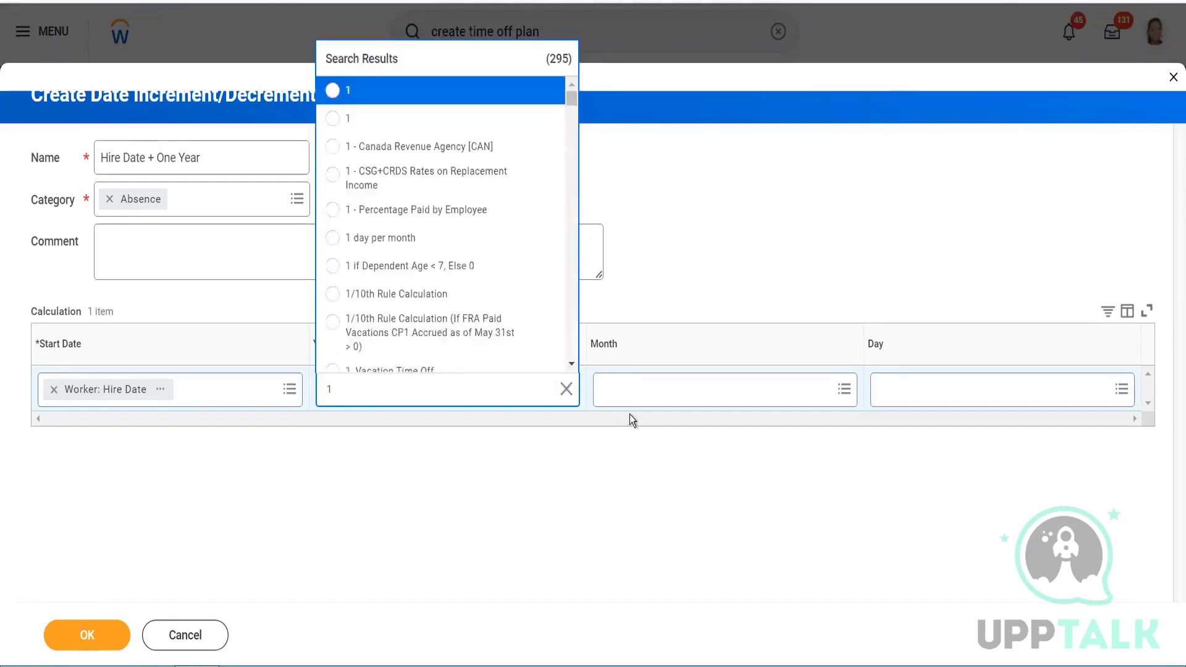
{"action": "left_click", "coordinate": [370, 94]}
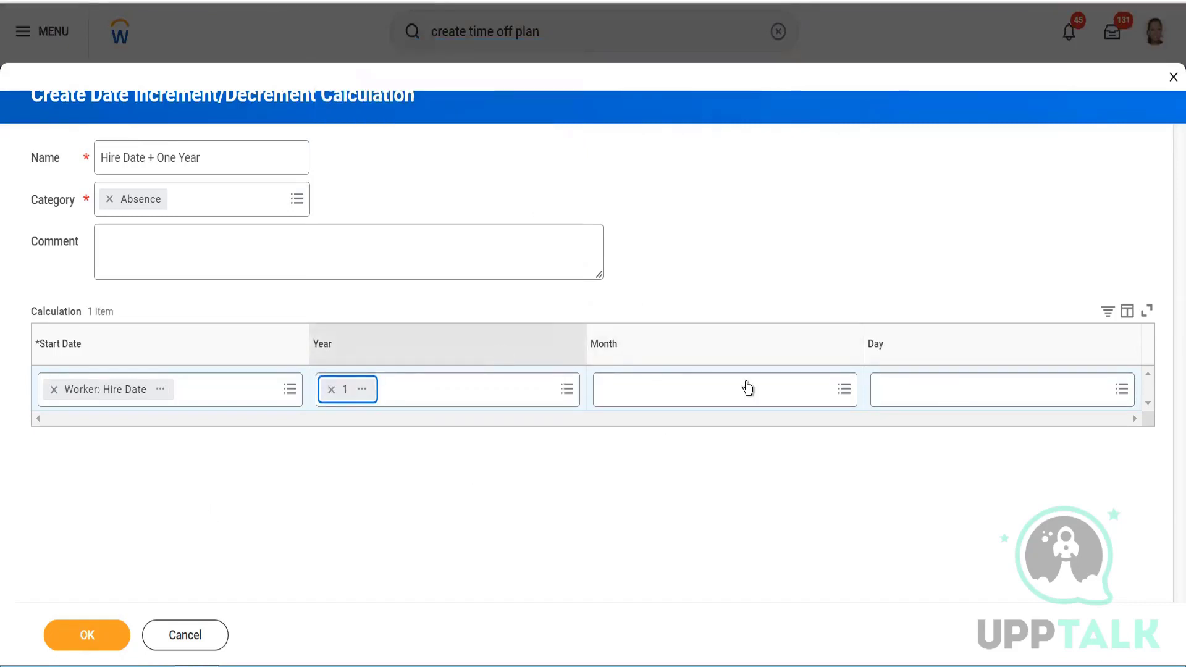
- Save the hire date calculation, set the anniversary accrual's priority to 100, and save the accrual
{"action": "left_click", "coordinate": [108, 627]}
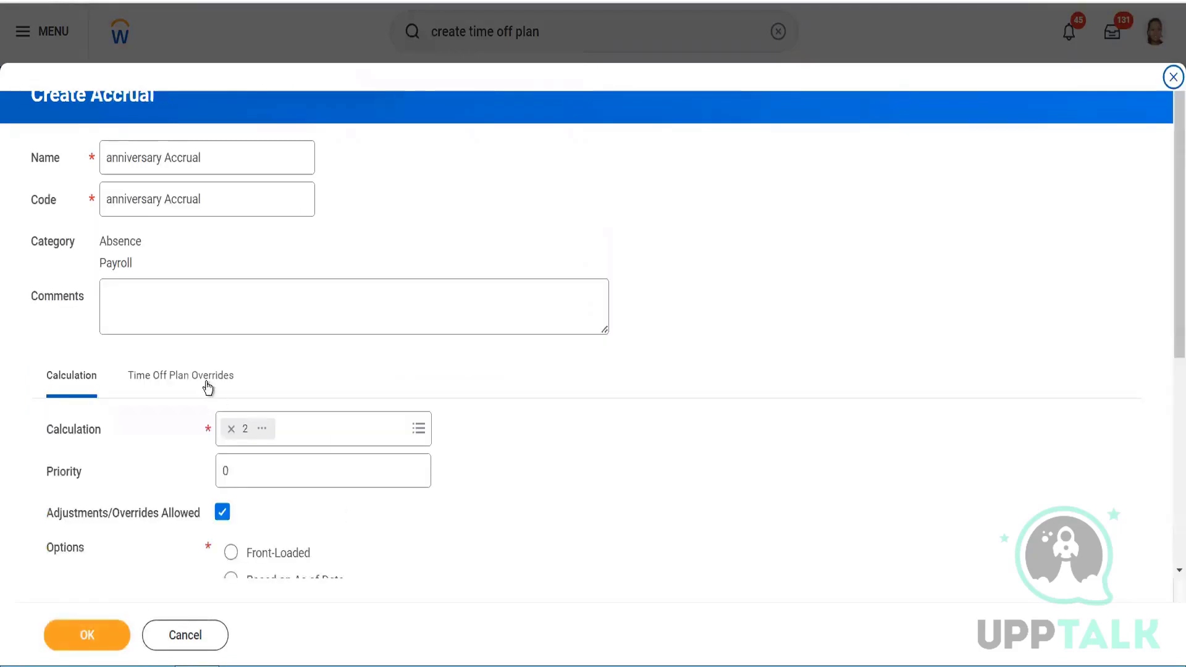
{"action": "left_click", "coordinate": [95, 636]}
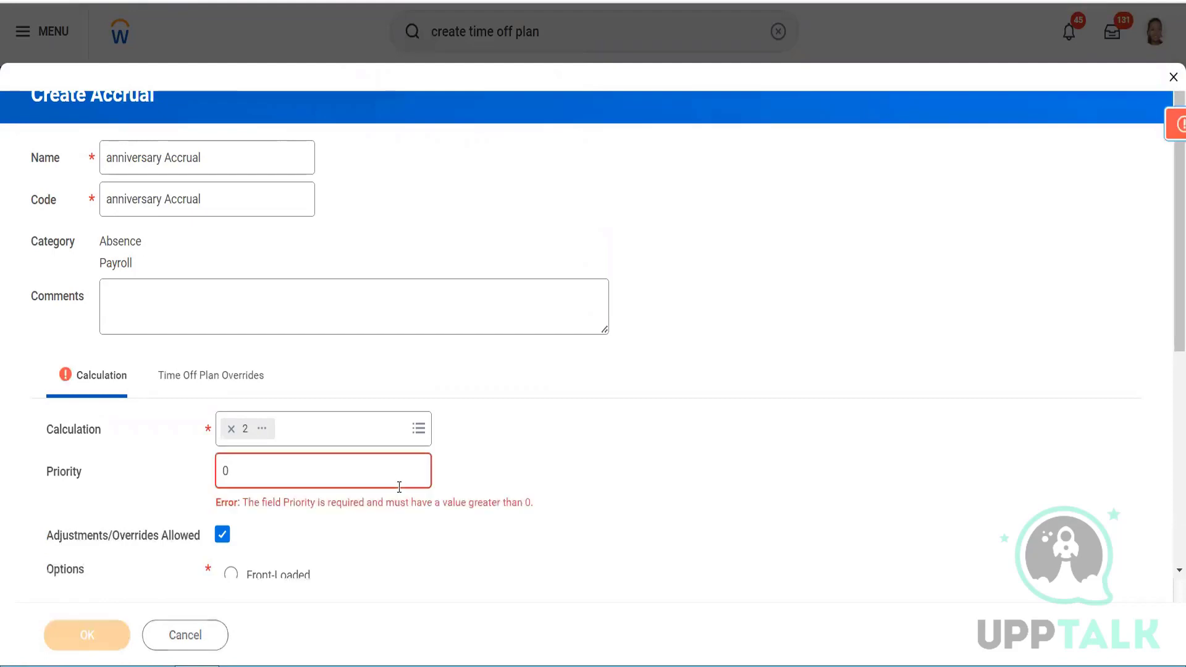
{"action": "double_click", "coordinate": [228, 473]}
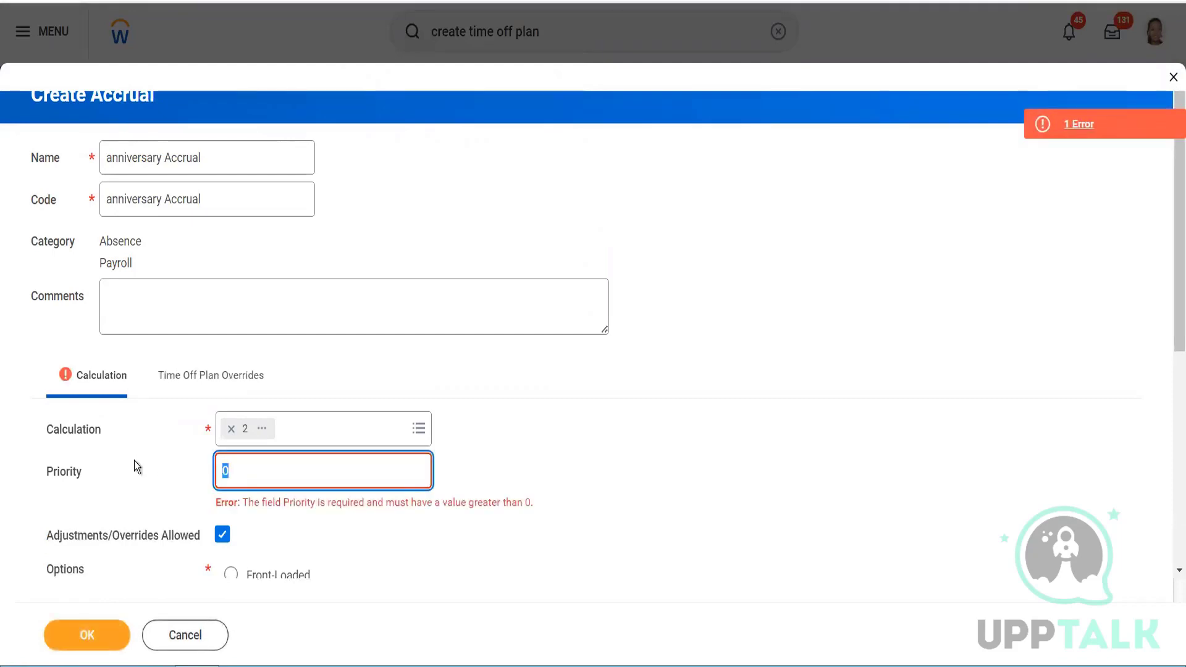
{"action": "type", "text": "100"}
{"action": "left_click", "coordinate": [105, 623]}
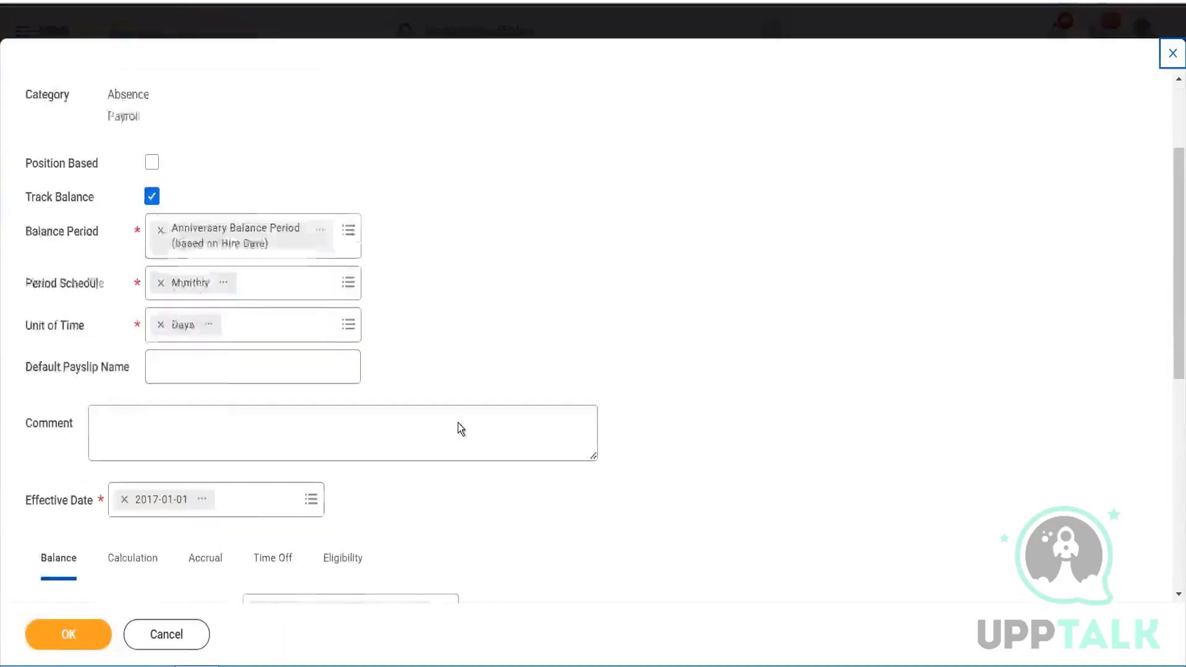
- Set the time off plan's eligibility country to India
{"action": "scroll", "coordinate": [458, 423], "scroll_direction": "down", "scroll_amount": 1}
{"action": "left_click", "coordinate": [274, 499]}
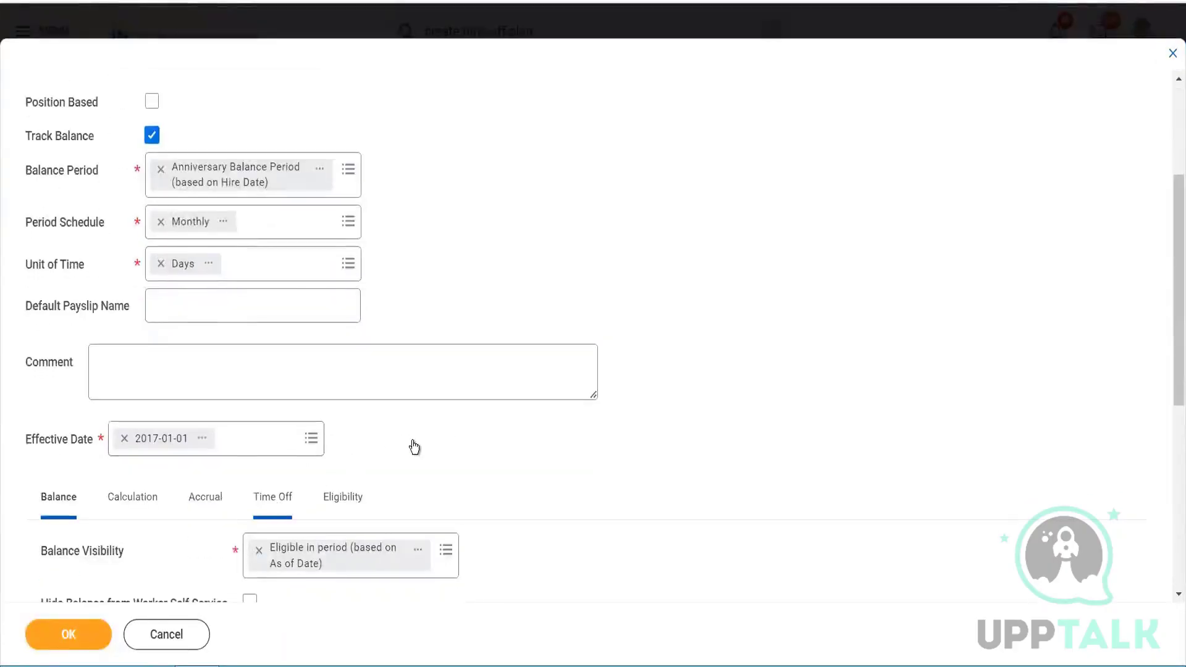
{"action": "left_click", "coordinate": [344, 496]}
{"action": "scroll", "coordinate": [410, 447], "scroll_direction": "down", "scroll_amount": 3}
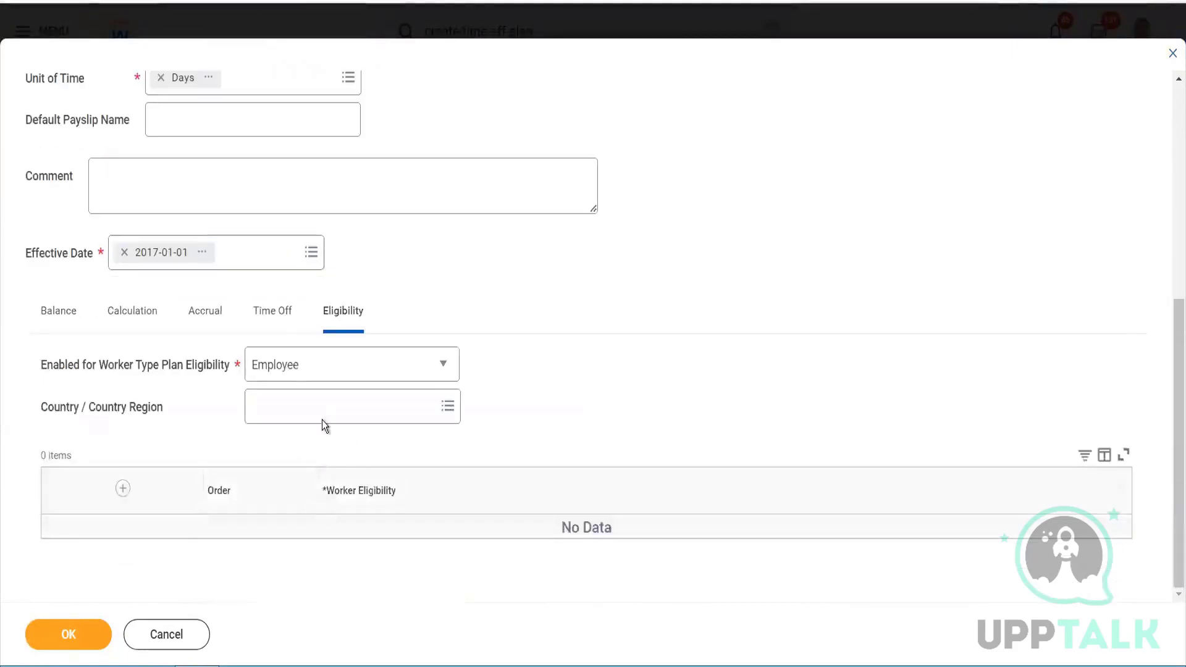
{"action": "left_click", "coordinate": [314, 405]}
{"action": "type", "text": "India"}
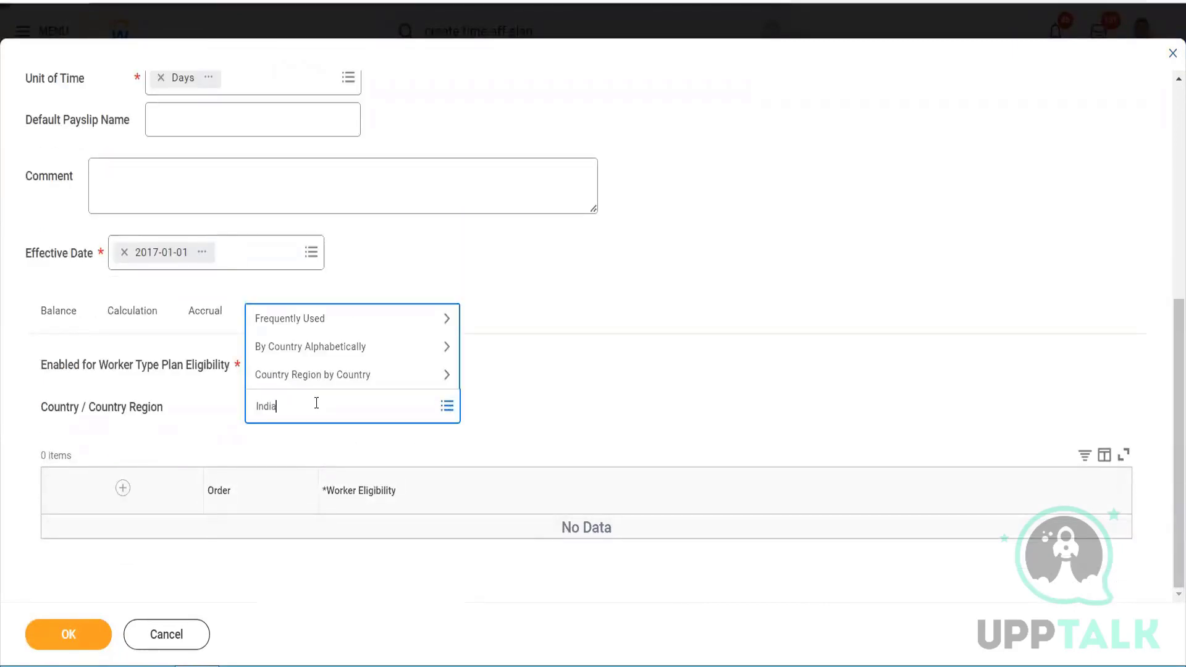
{"action": "key", "text": "Return"}
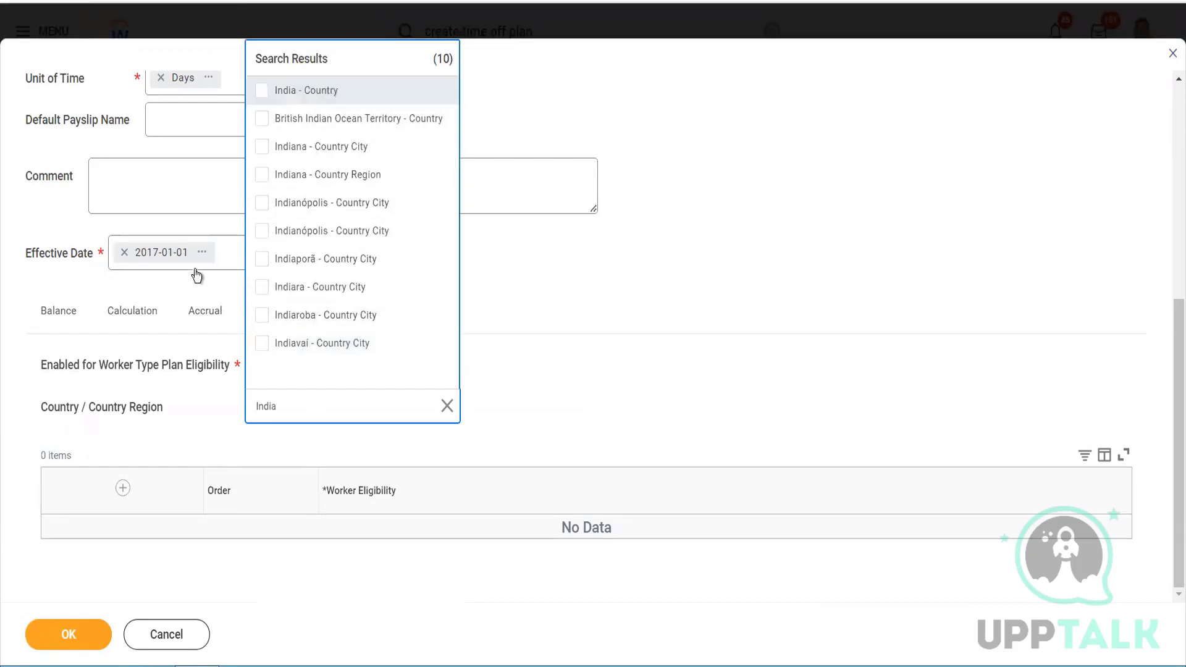
{"action": "key", "text": "Return"}
- Add a time off entry that subtracts from the plan's balance and start creating a new time off for it
{"action": "left_click", "coordinate": [202, 329]}
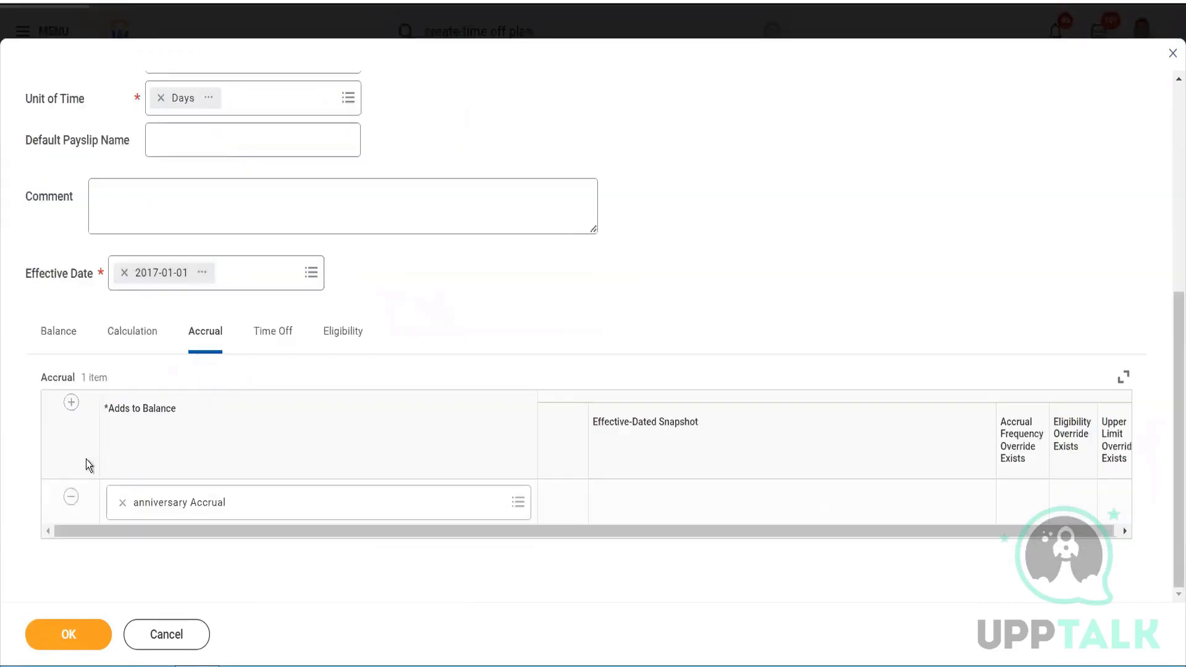
{"action": "left_click", "coordinate": [276, 334]}
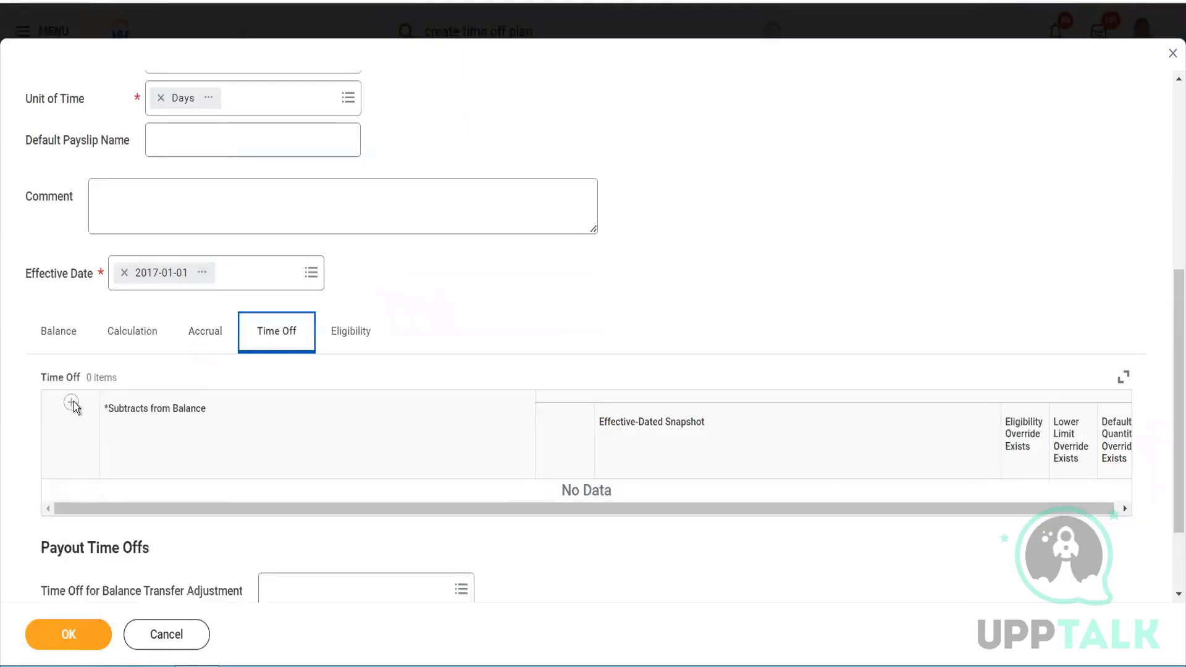
{"action": "left_click", "coordinate": [71, 403]}
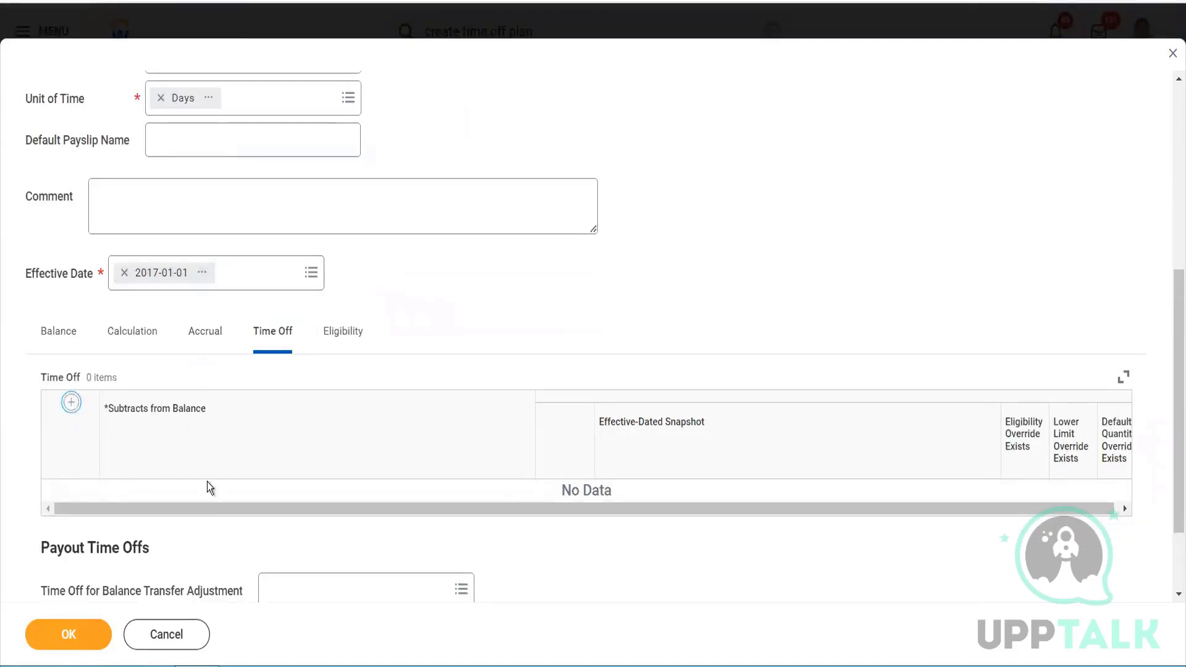
{"action": "left_click", "coordinate": [194, 508]}
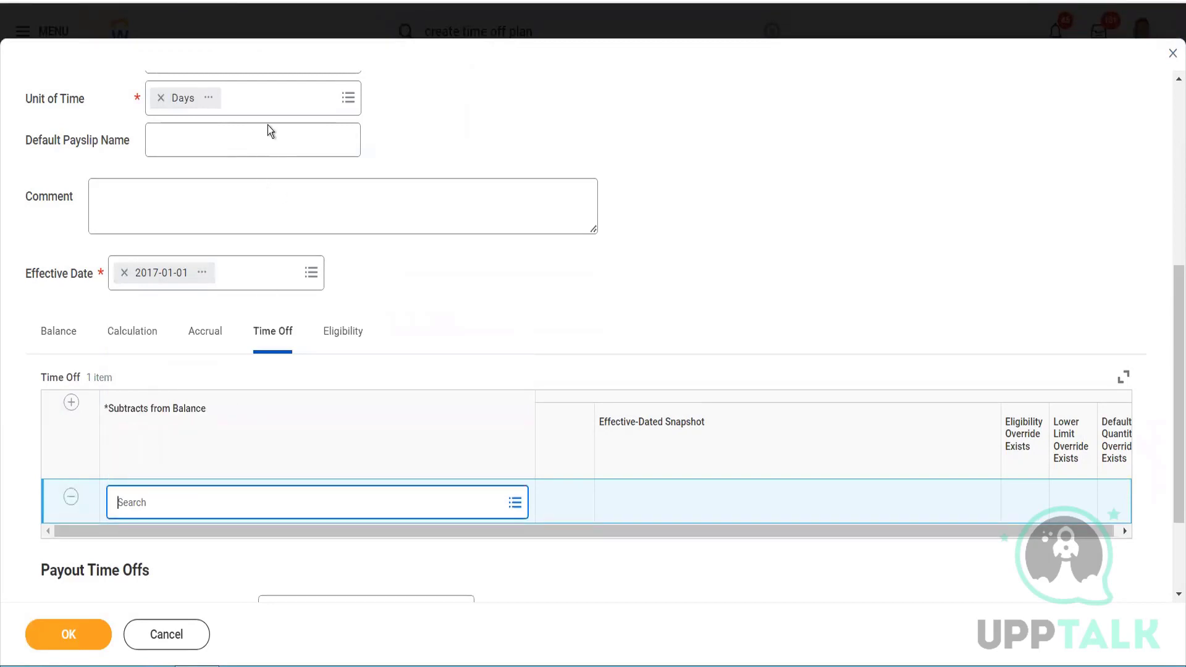
- Enter "IND Anniversary Time off" as both the name and code of the new time off
{"action": "left_click", "coordinate": [330, 156]}
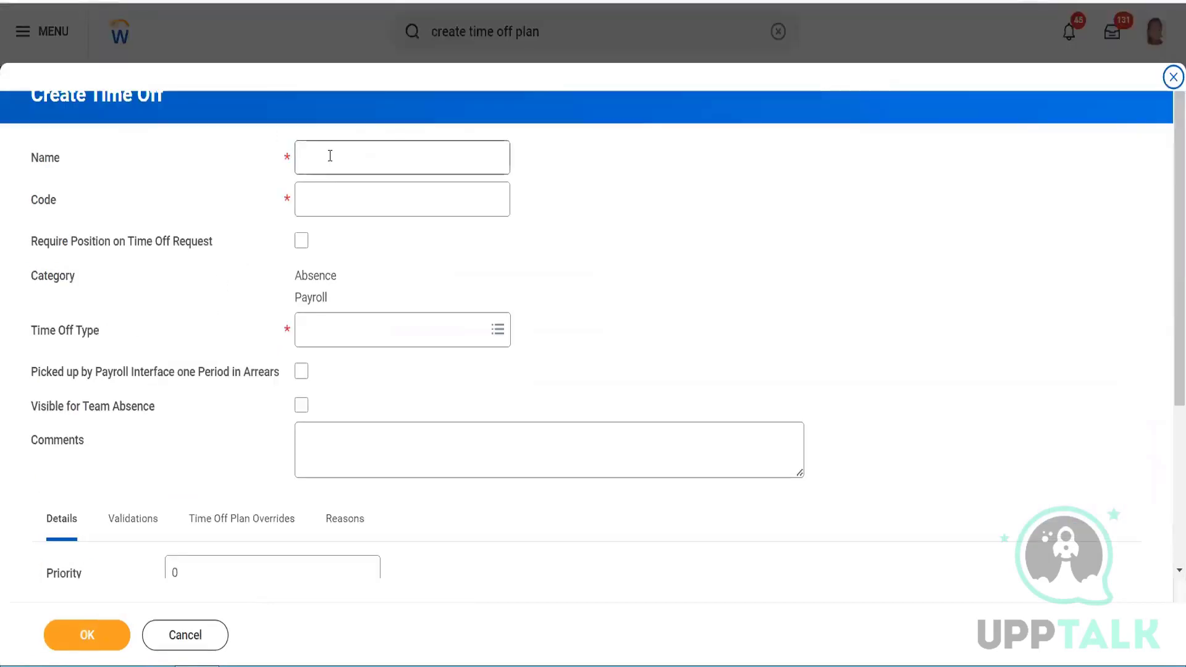
{"action": "type", "text": "IND Anniversa"}
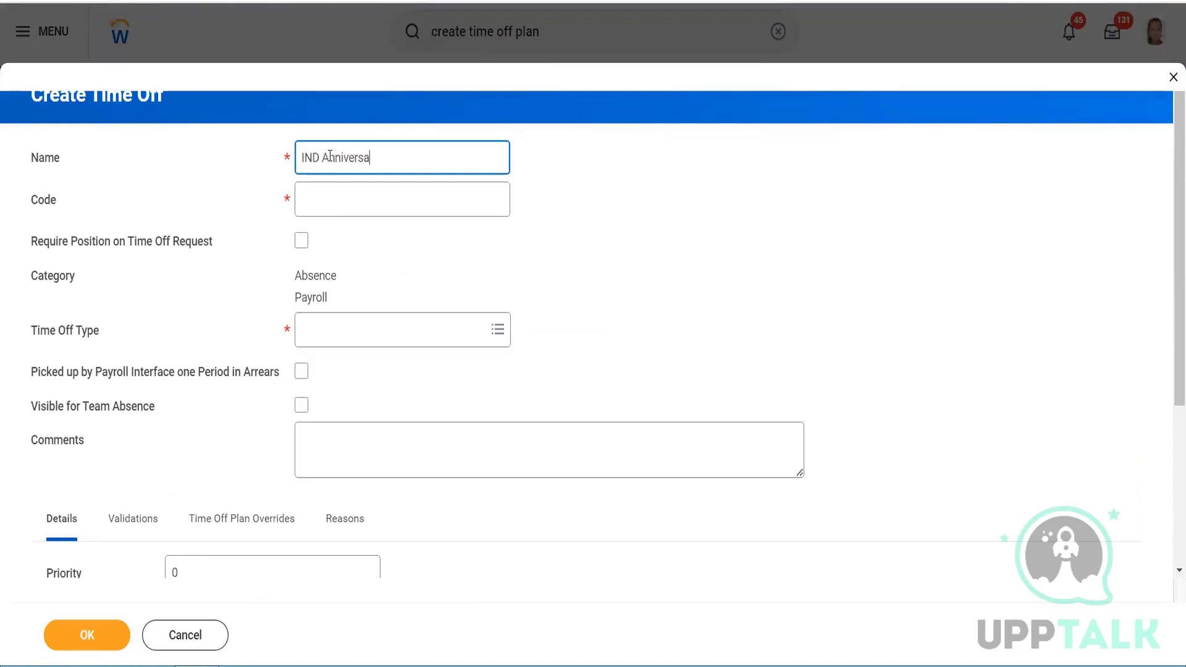
{"action": "type", "text": "ry Tim"}
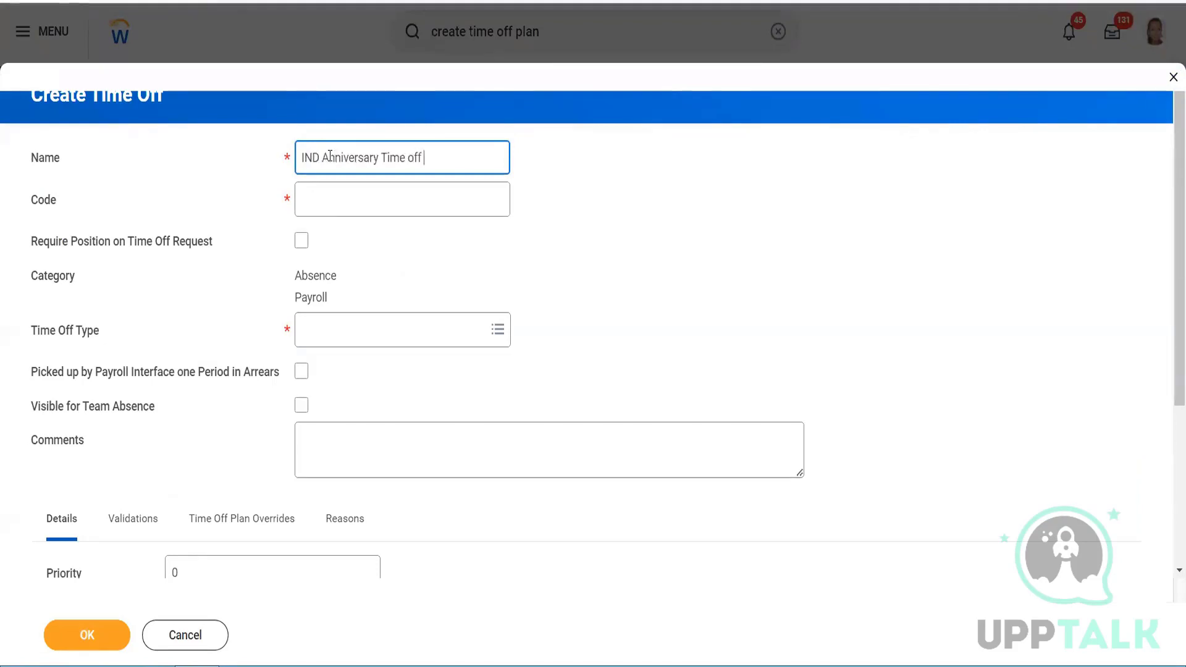
{"action": "type", "text": "e off"}
{"action": "key", "text": "ctrl+a"}
{"action": "key", "text": "ctrl+c"}
{"action": "left_click", "coordinate": [342, 193]}
{"action": "key", "text": "ctrl+v"}
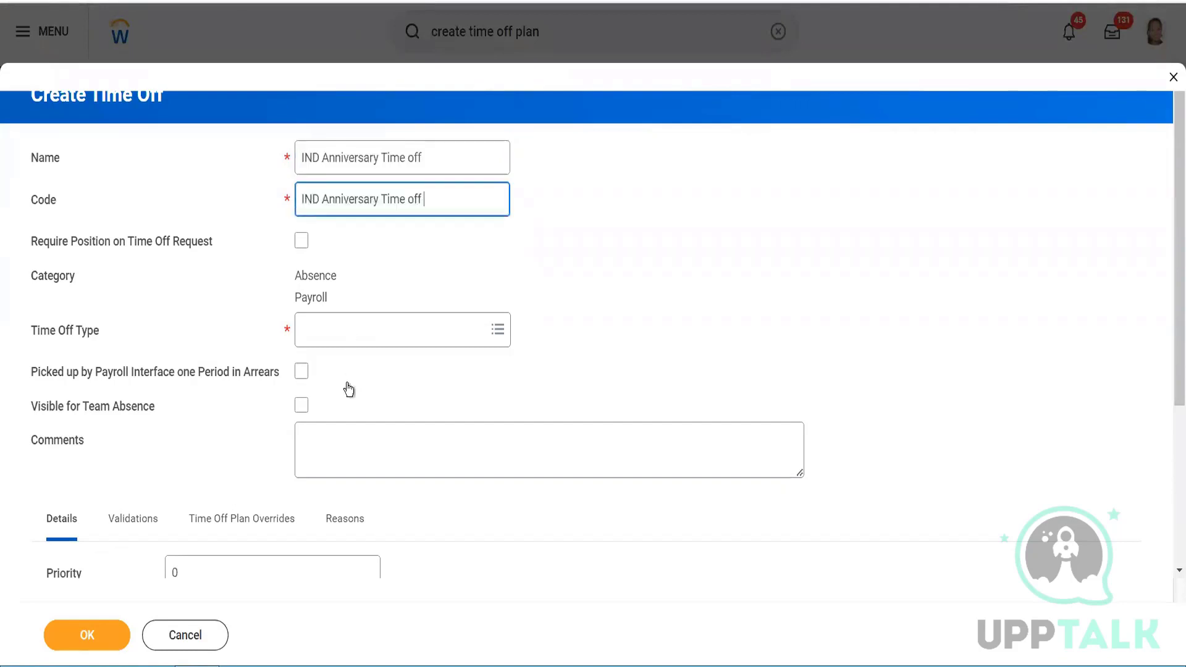
- Search the time off types for "Anniversarry" and start creating a new time off type
{"action": "left_click", "coordinate": [361, 339]}
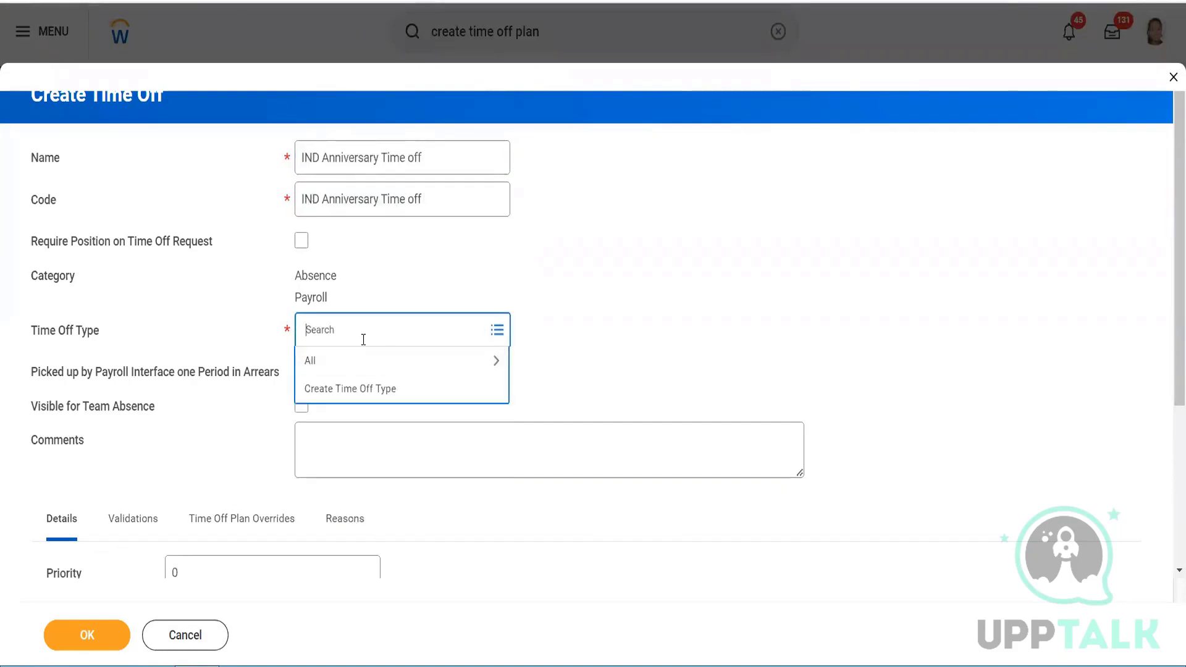
{"action": "type", "text": "Anniversarry"}
{"action": "key", "text": "Return"}
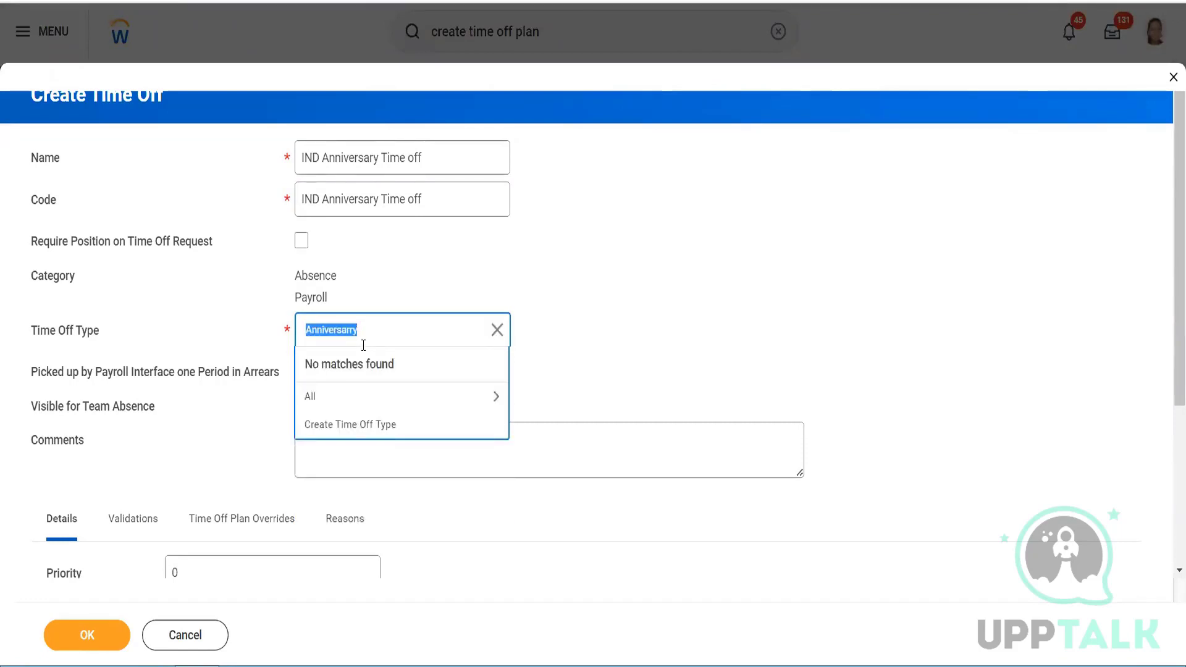
{"action": "left_click", "coordinate": [350, 427]}
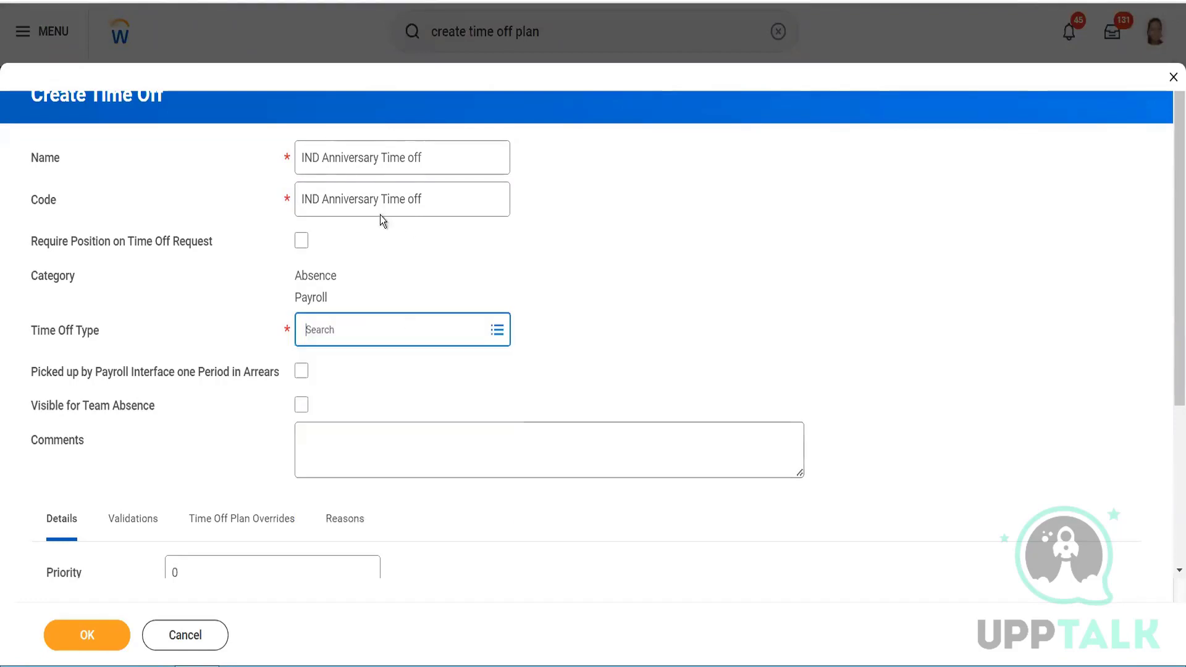
- Enter "Anniversary Time of" as the time off type's ID and name, correcting the spelling of Anniversary, and save it
{"action": "left_click", "coordinate": [291, 158]}
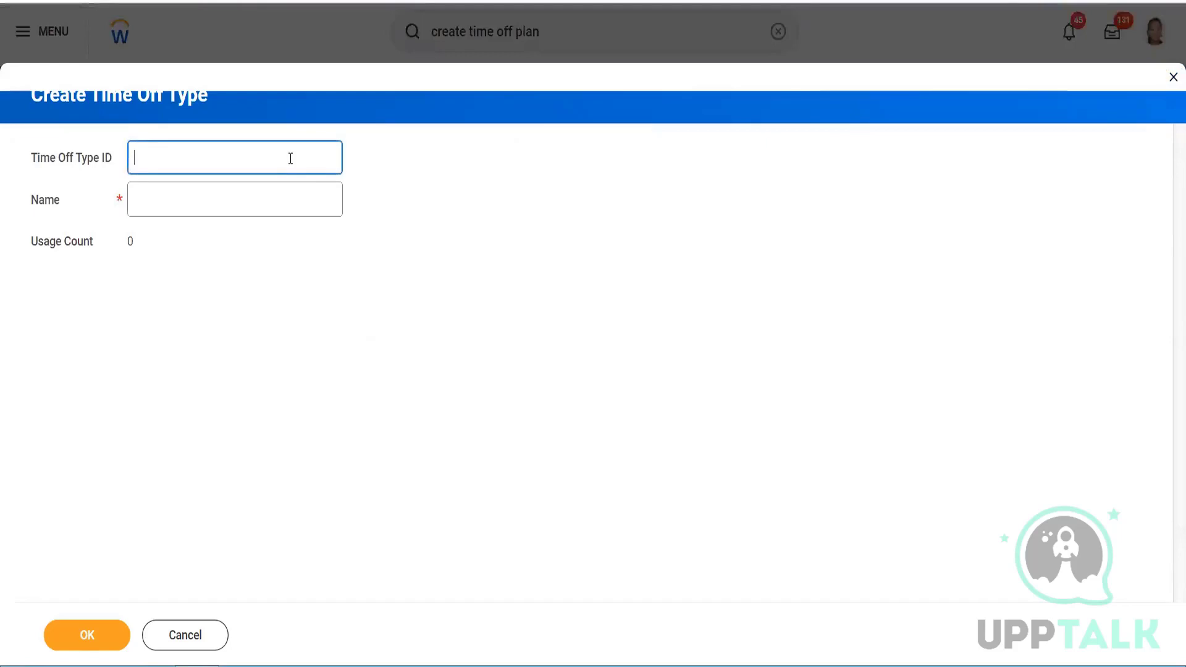
{"action": "type", "text": "Anniversa"}
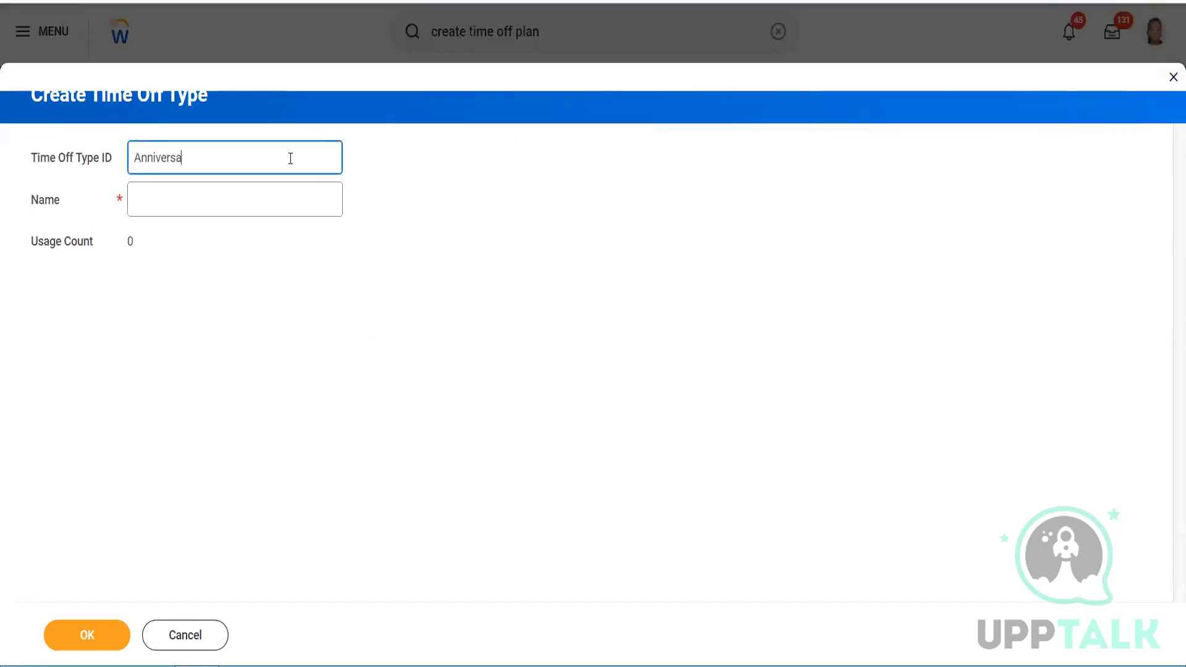
{"action": "type", "text": "rry Time of"}
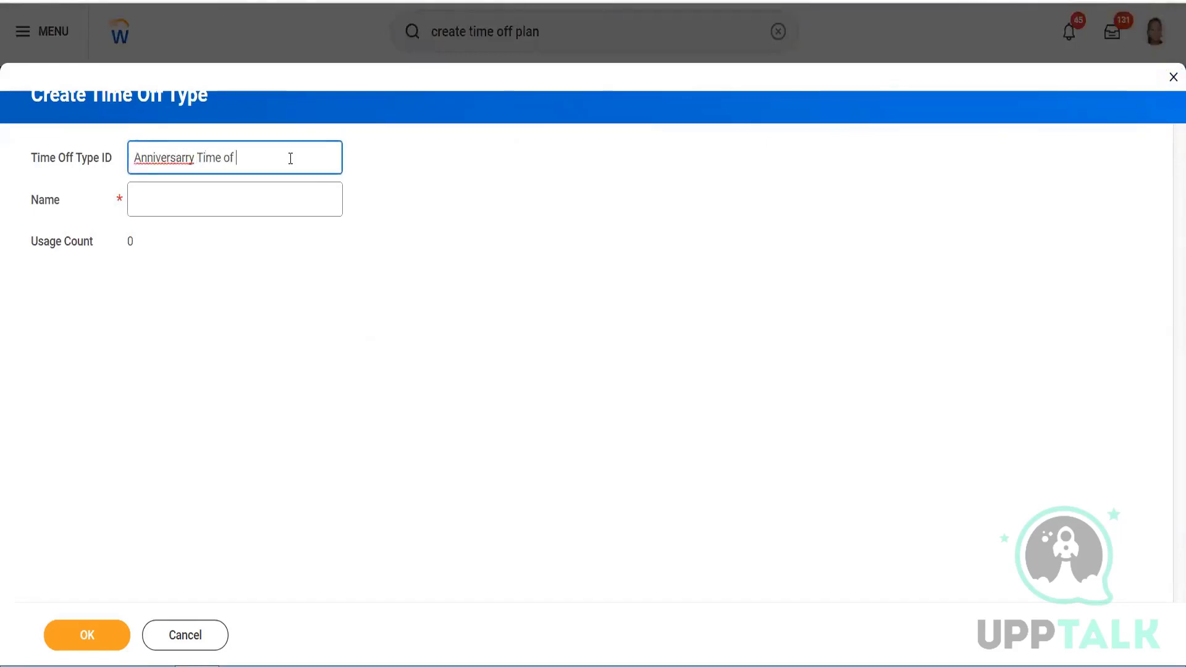
{"action": "right_click", "coordinate": [170, 153]}
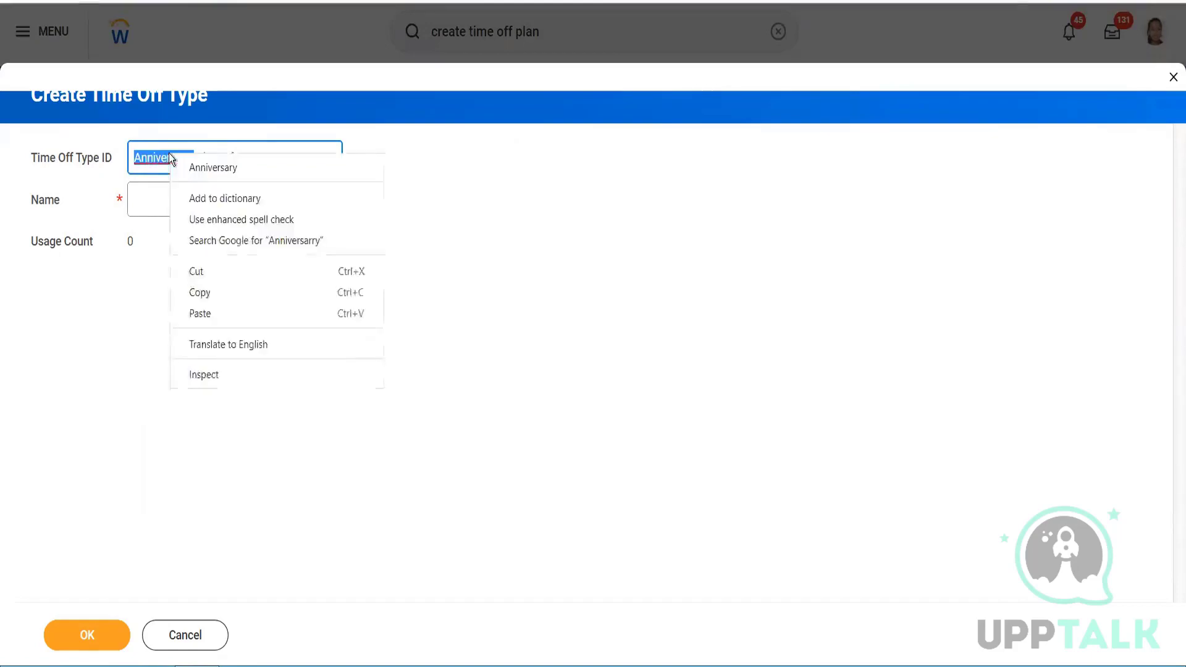
{"action": "left_click", "coordinate": [224, 169]}
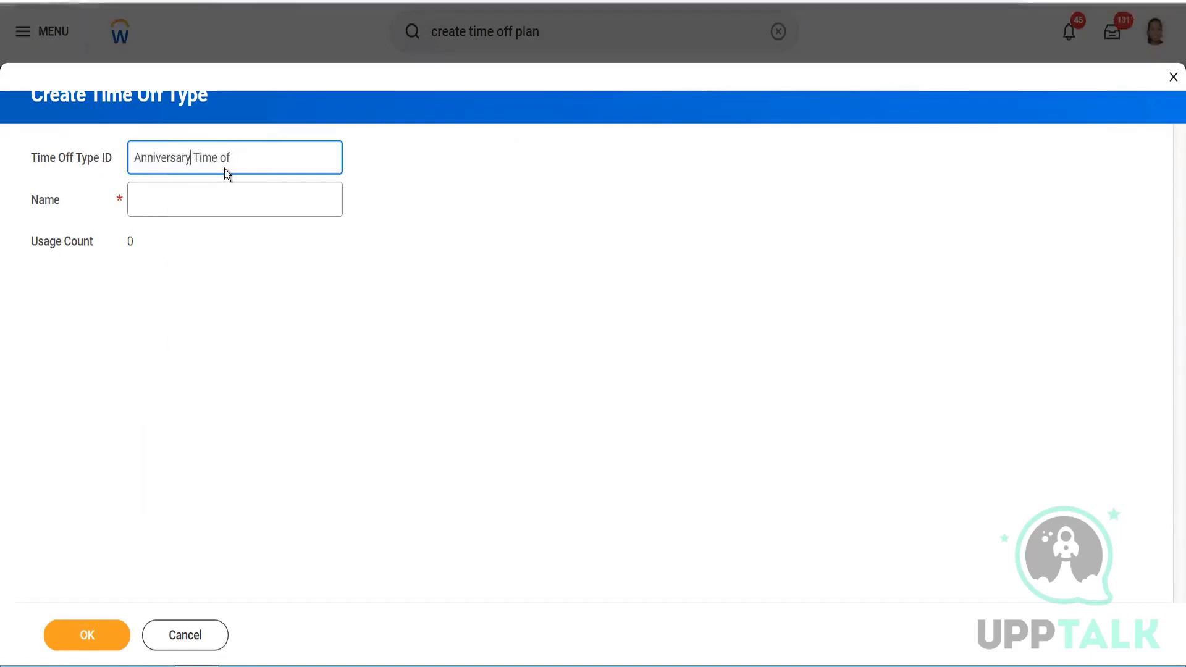
{"action": "key", "text": "ctrl+a"}
{"action": "key", "text": "ctrl+c"}
{"action": "left_click", "coordinate": [209, 198]}
{"action": "key", "text": "ctrl+v"}
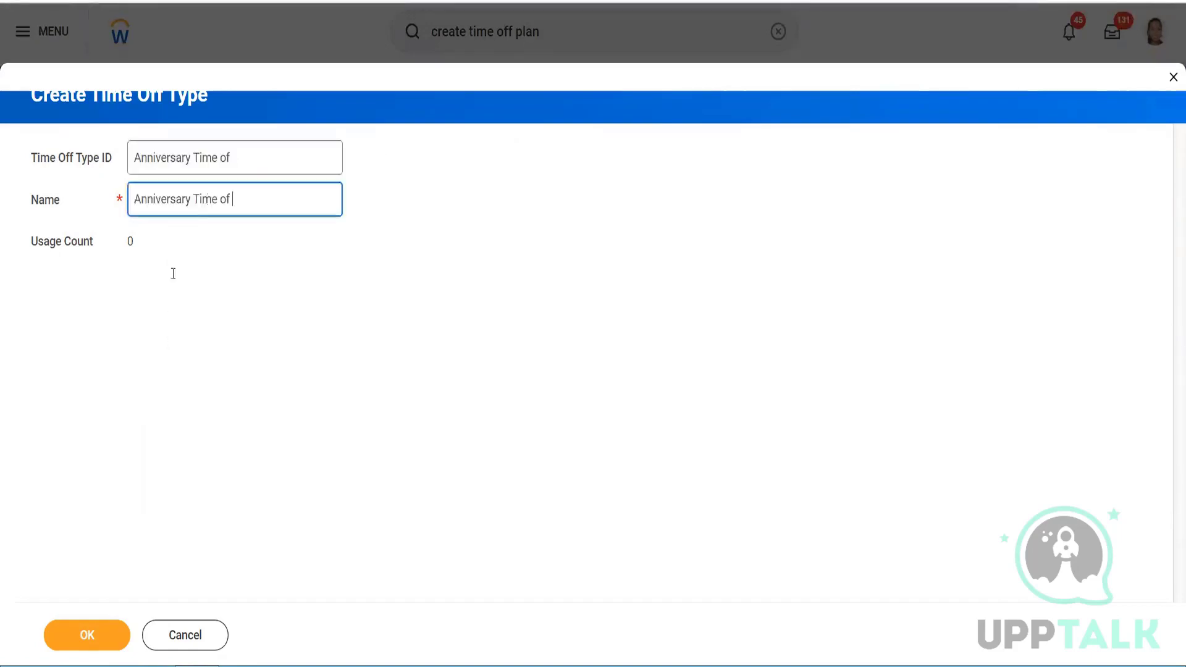
{"action": "left_click", "coordinate": [87, 635]}
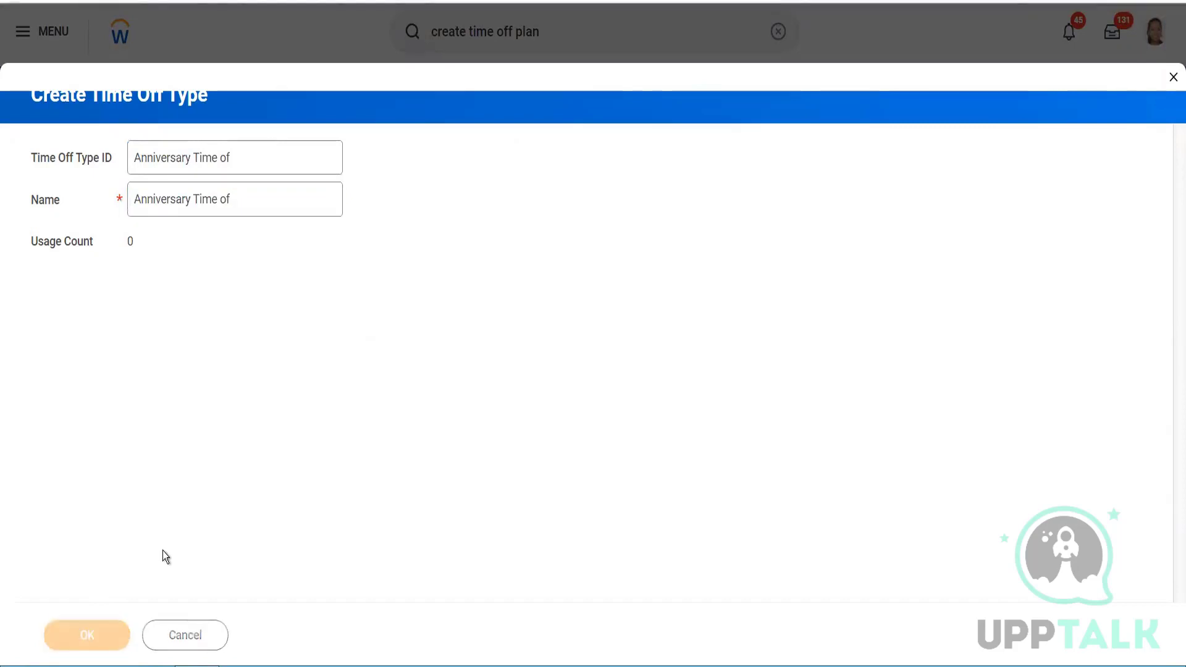
- Set the time off's priority to 12, allow adjustments, and set its entry option to Enter through Time Off Only
{"action": "scroll", "coordinate": [162, 551], "scroll_direction": "down", "scroll_amount": 3}
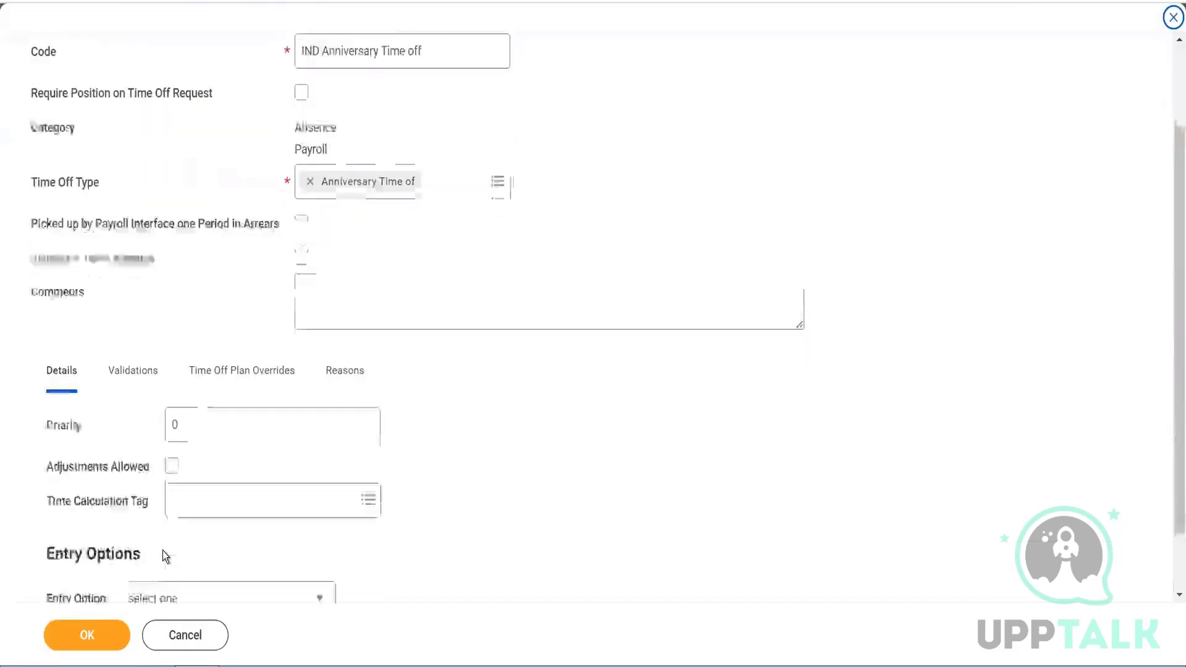
{"action": "left_click", "coordinate": [193, 414]}
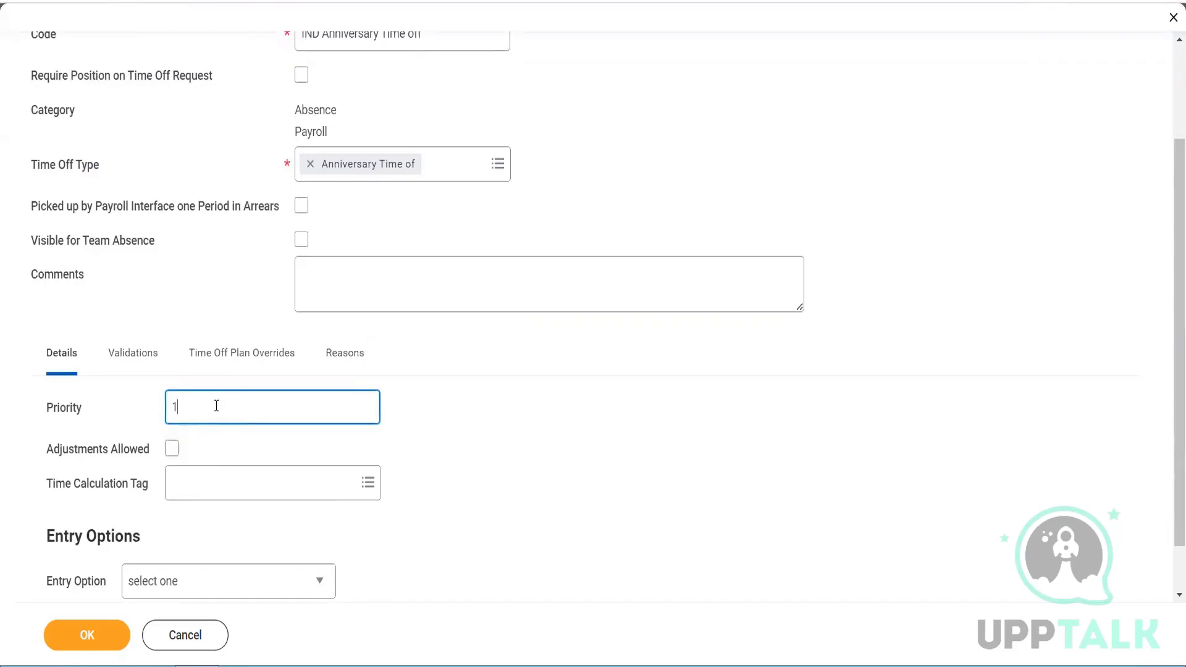
{"action": "type", "text": "12"}
{"action": "left_click", "coordinate": [173, 449]}
{"action": "left_click", "coordinate": [151, 579]}
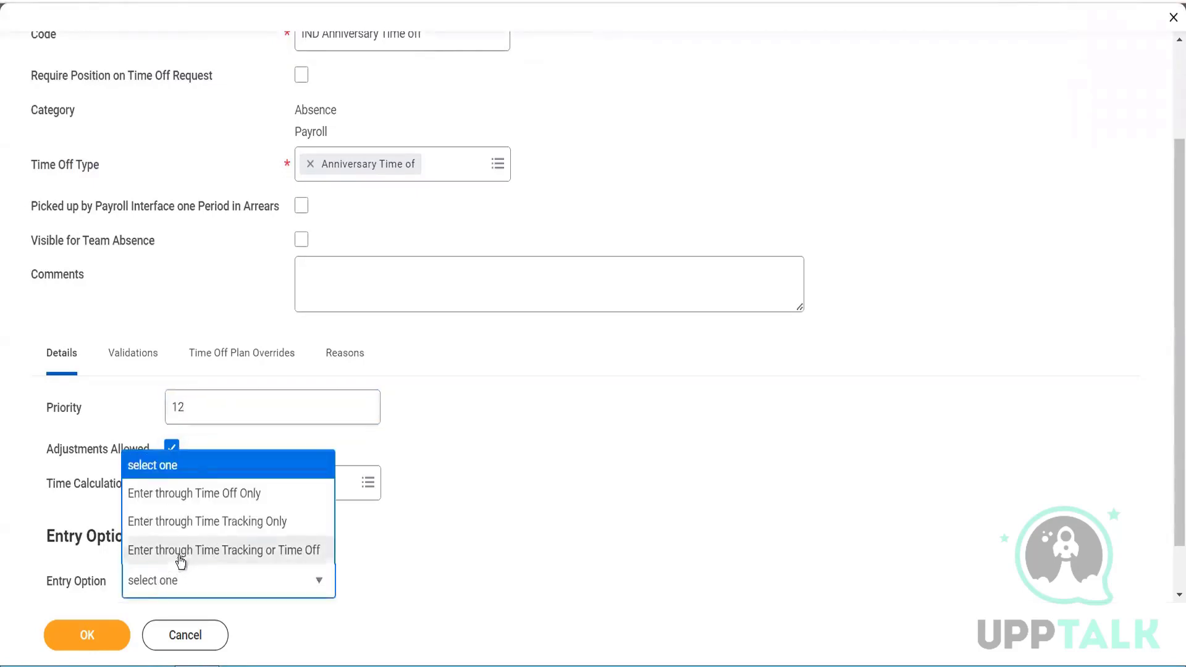
{"action": "left_click", "coordinate": [193, 493]}
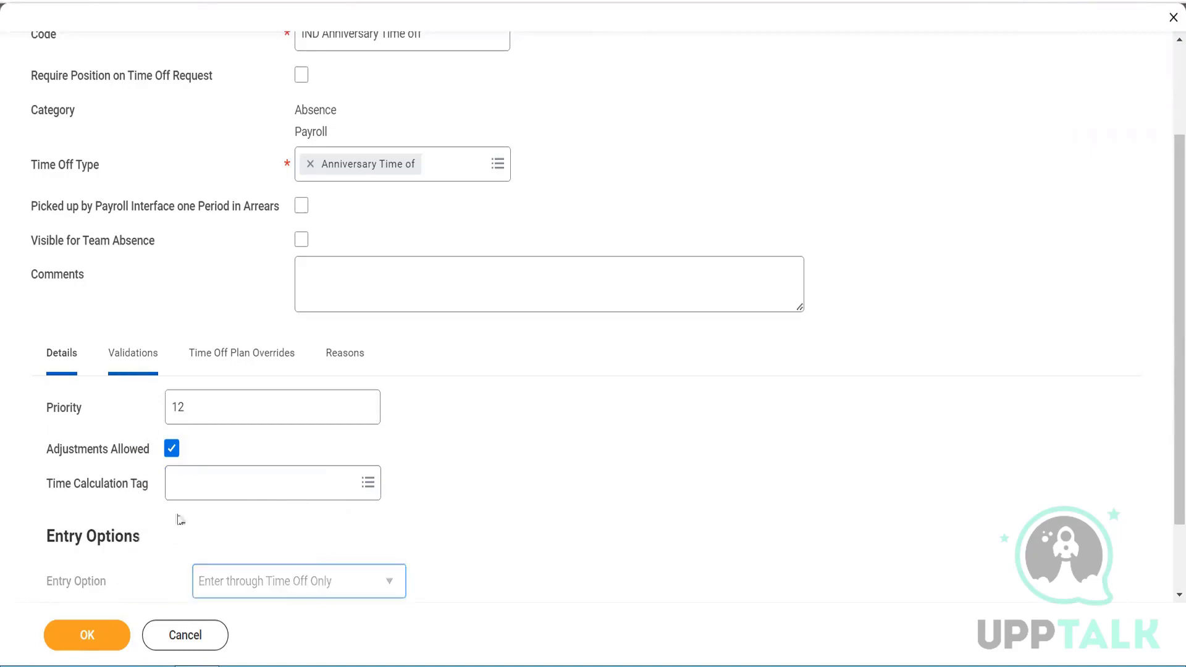
- Add a data entry validation to the time off and set its type to Increments
{"action": "scroll", "coordinate": [136, 476], "scroll_direction": "down", "scroll_amount": 1}
{"action": "left_click", "coordinate": [72, 449]}
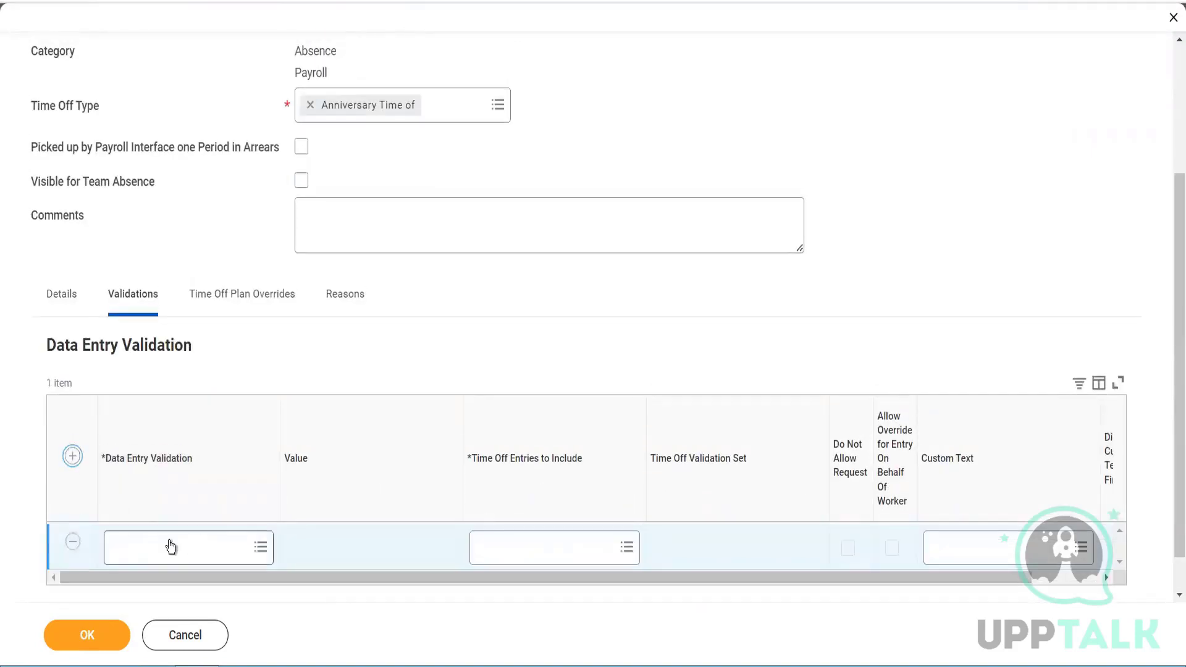
{"action": "left_click", "coordinate": [168, 545]}
{"action": "type", "text": "increme"}
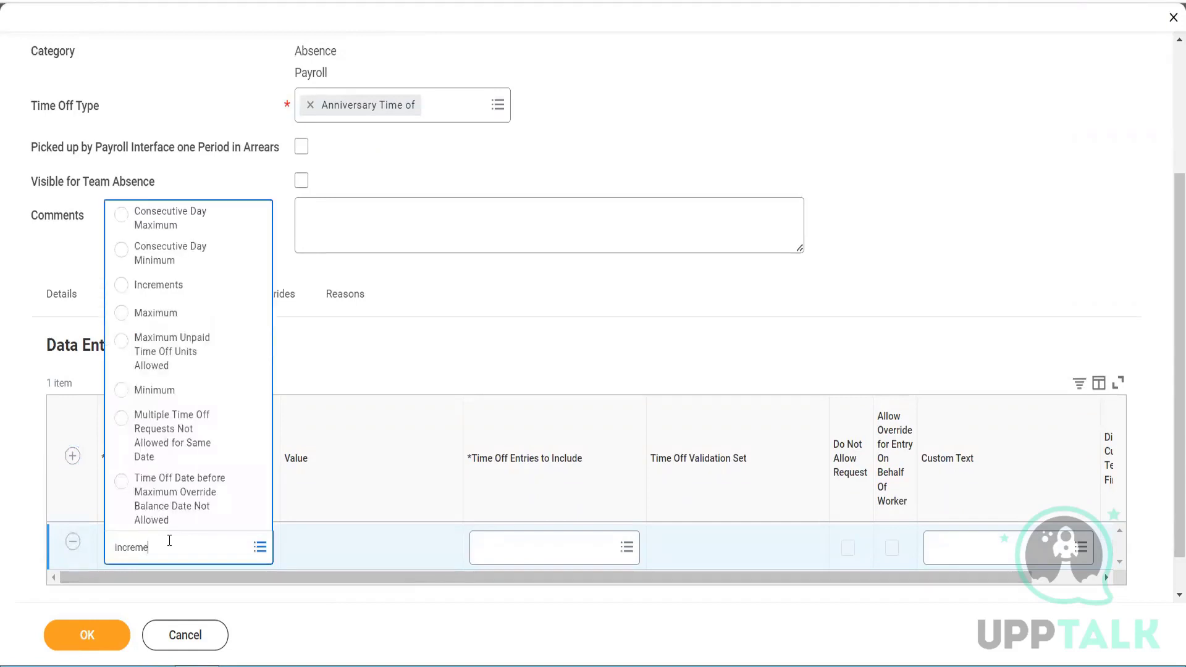
{"action": "type", "text": "nt"}
{"action": "key", "text": "Return"}
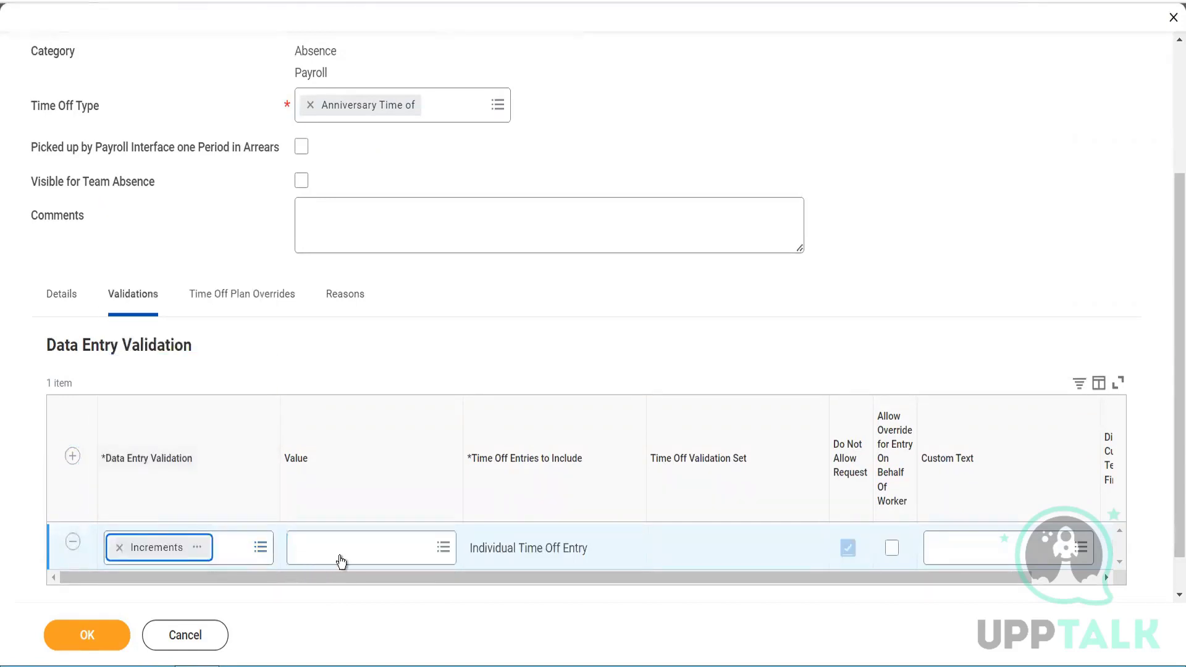
- Set the Increments validation's value to 1
{"action": "left_click", "coordinate": [341, 561]}
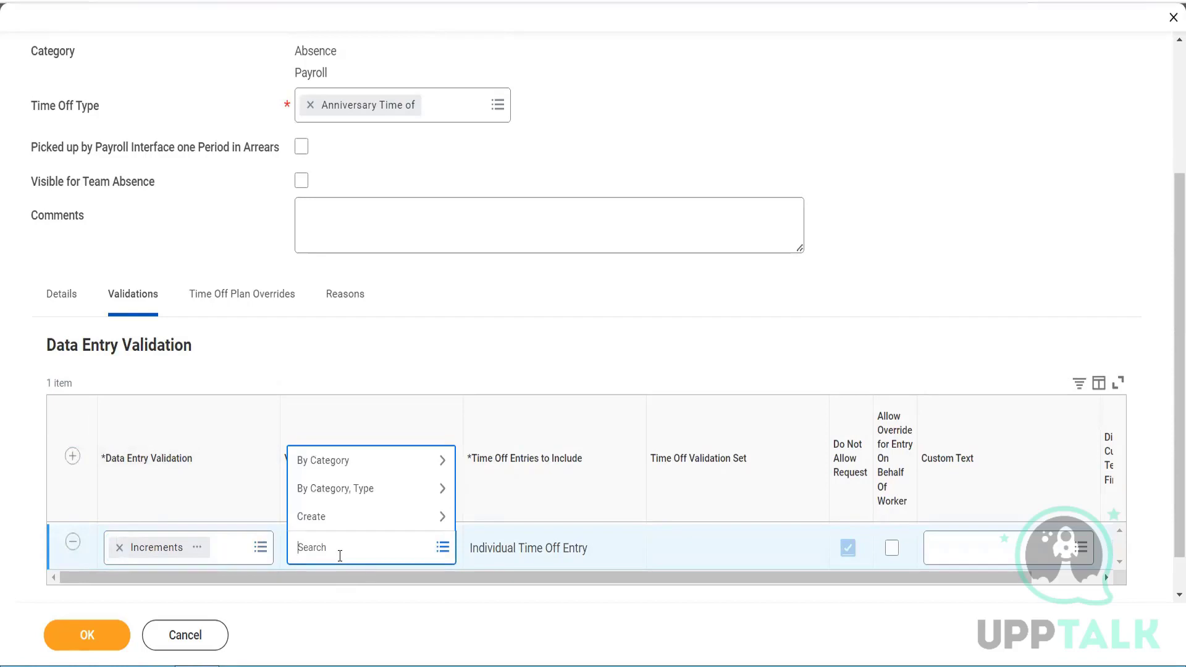
{"action": "type", "text": "1"}
{"action": "key", "text": "Return"}
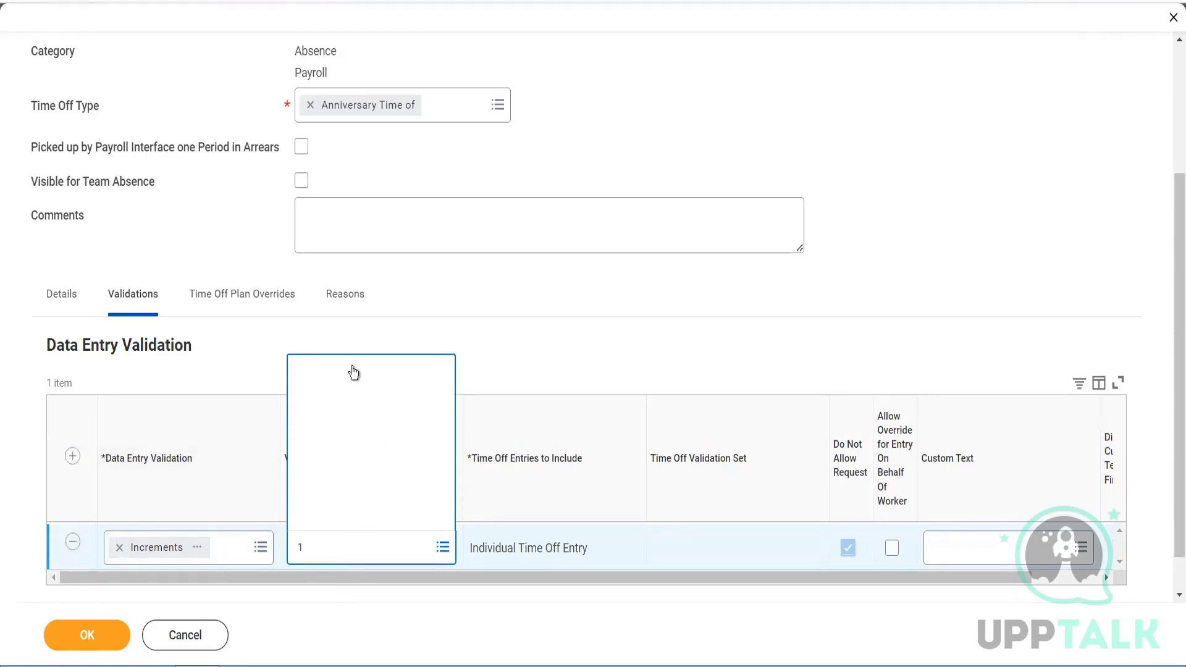
{"action": "left_click", "coordinate": [336, 200]}
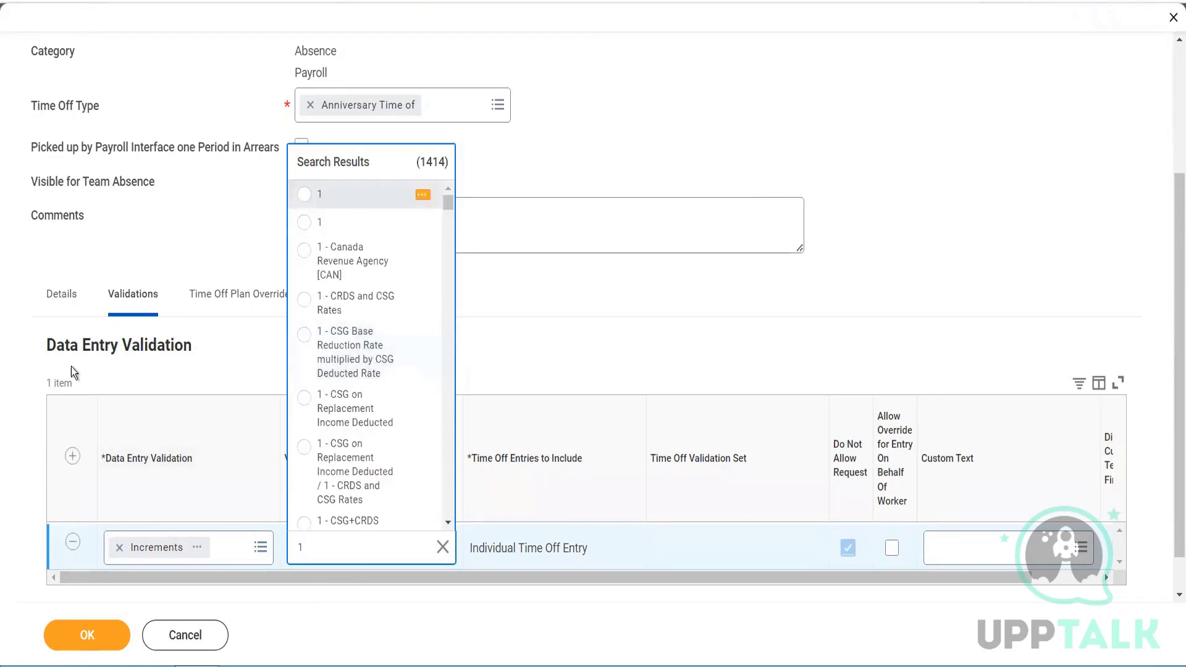
- Add a Maximum data entry validation with value 1 that includes All Time Off Entries for Worker for Same Date
{"action": "left_click", "coordinate": [72, 458]}
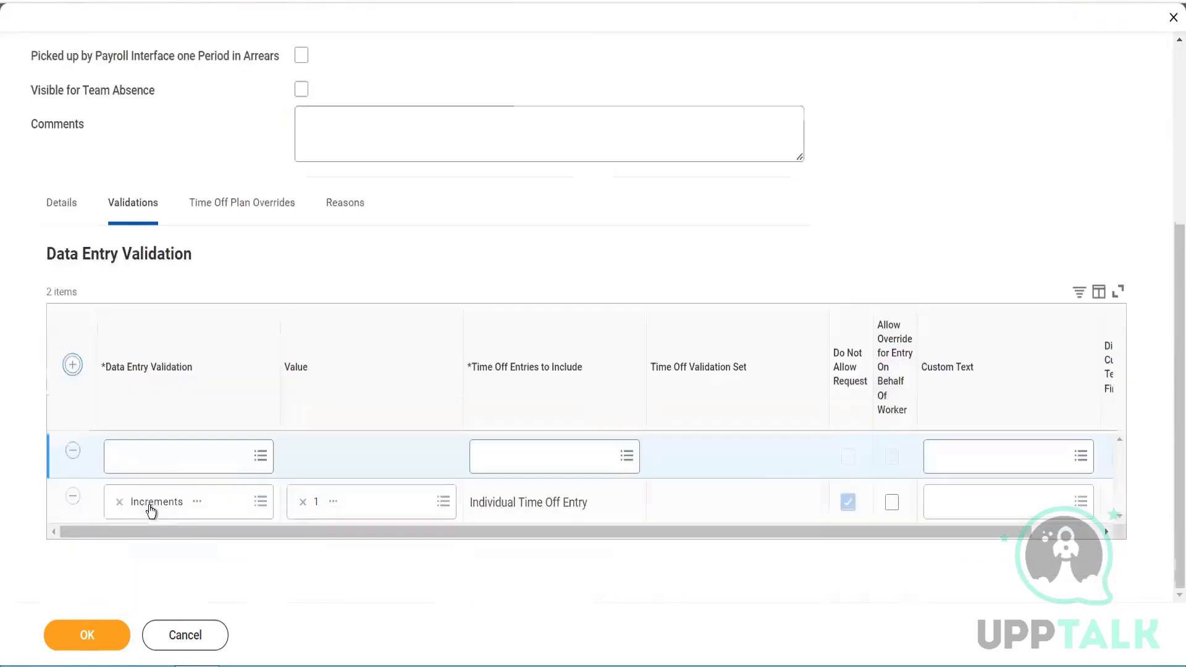
{"action": "left_click", "coordinate": [173, 470]}
{"action": "type", "text": "maxi"}
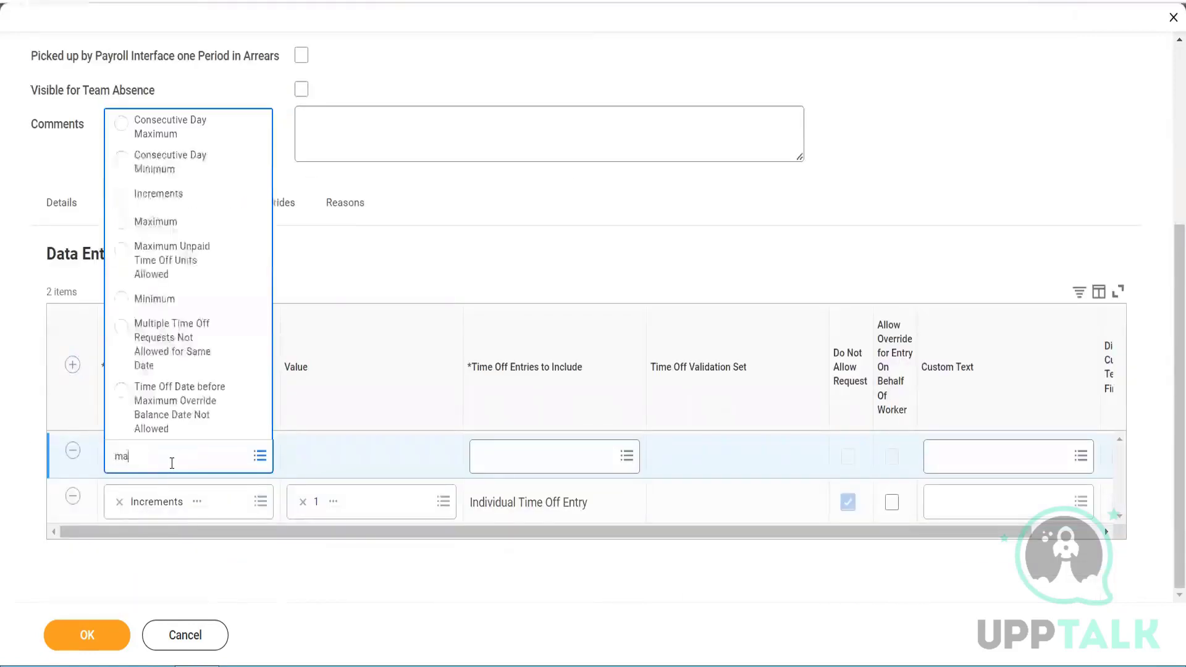
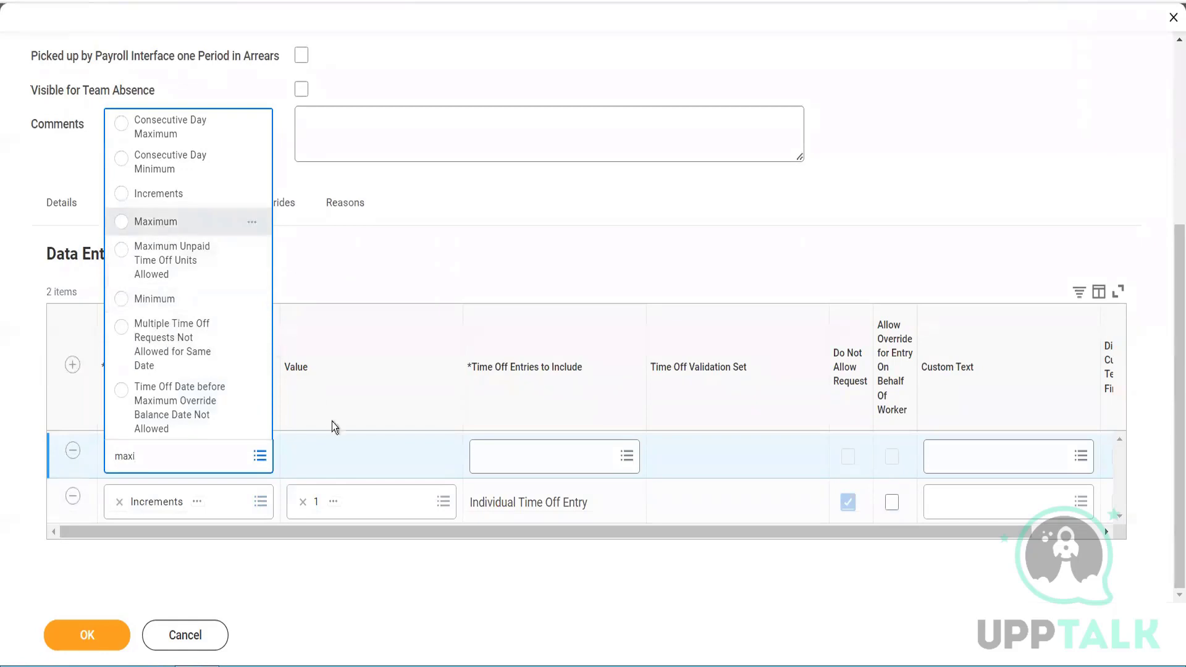
{"action": "key", "text": "Return"}
{"action": "left_click", "coordinate": [344, 458]}
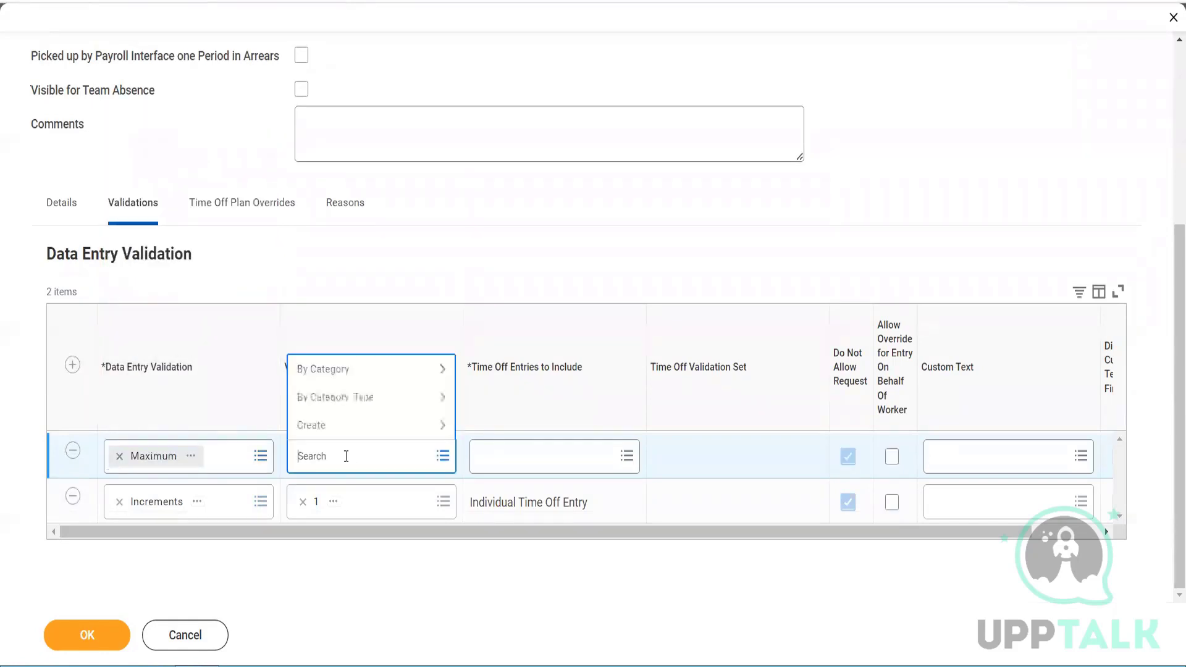
{"action": "type", "text": "1"}
{"action": "key", "text": "Return"}
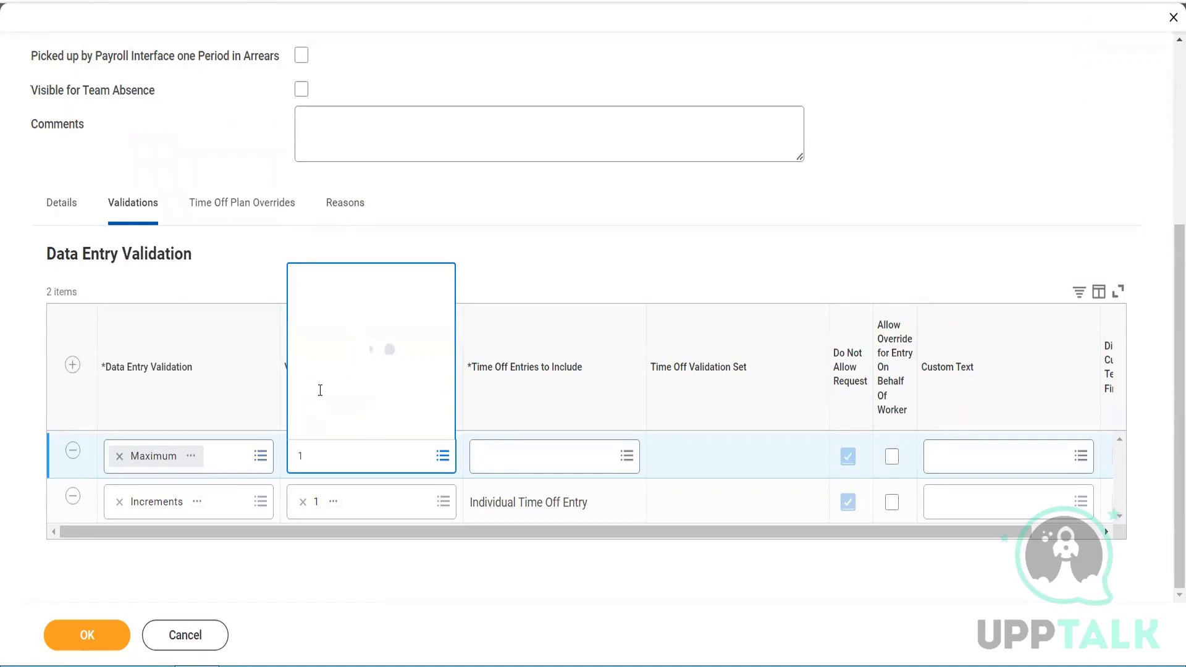
{"action": "left_click", "coordinate": [328, 110]}
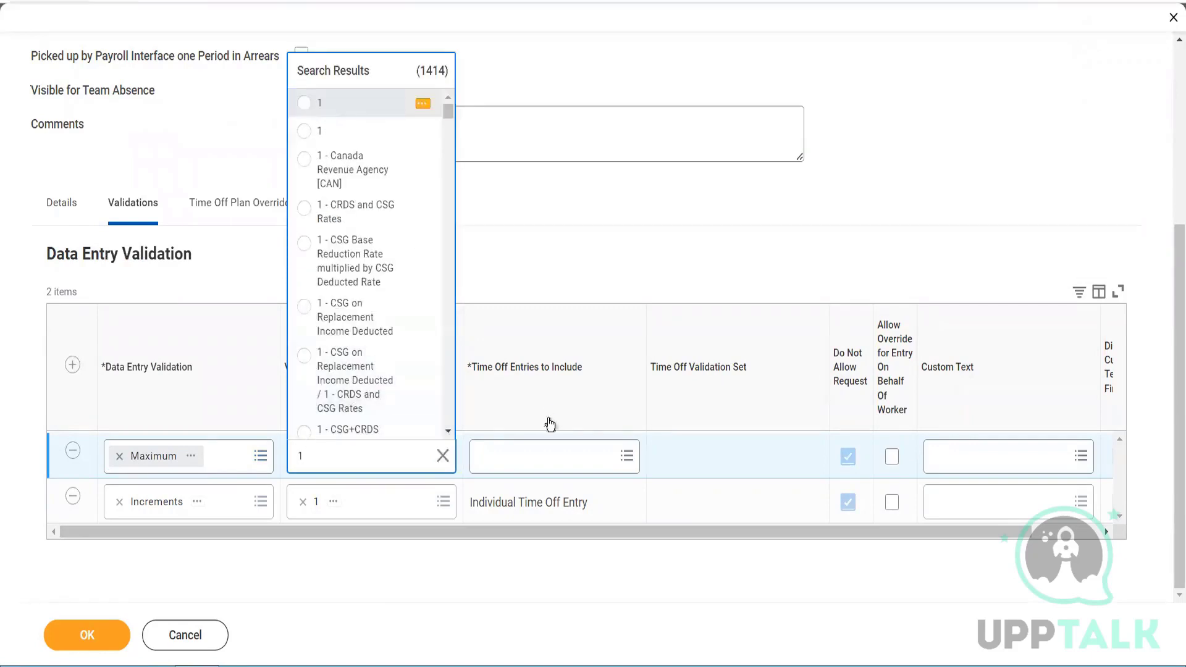
{"action": "left_click", "coordinate": [547, 457]}
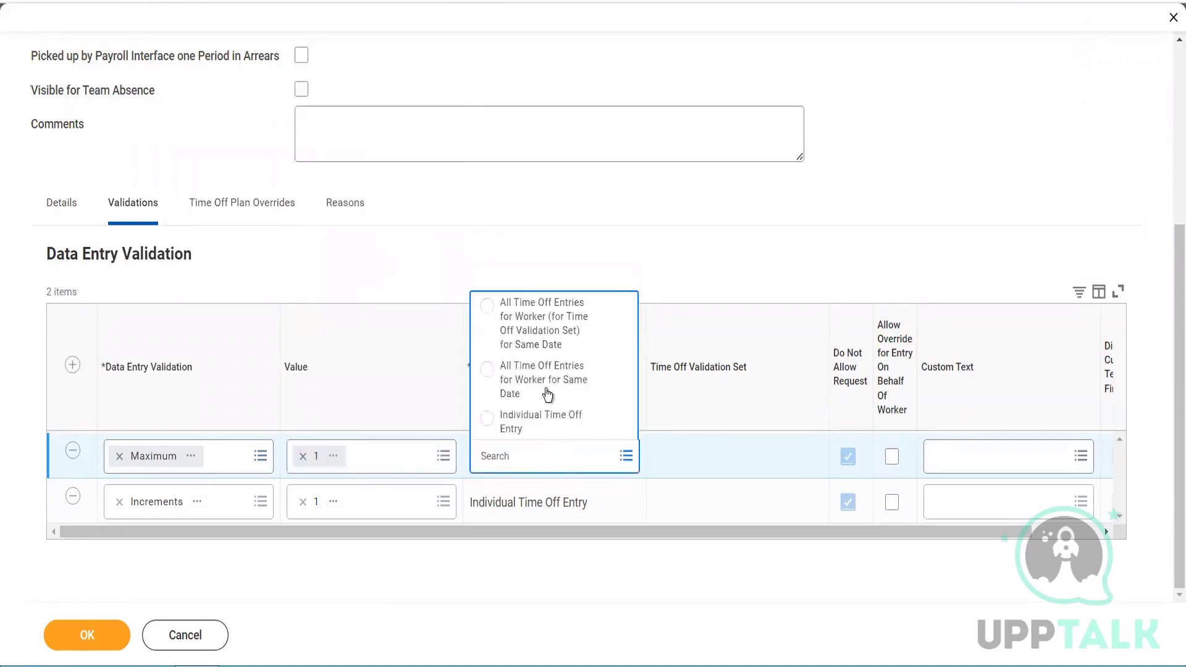
{"action": "left_click", "coordinate": [543, 312]}
- Add a Minimum data entry validation with value 1, and save the time off and the USA Anniversary Plan
{"action": "left_click", "coordinate": [73, 366]}
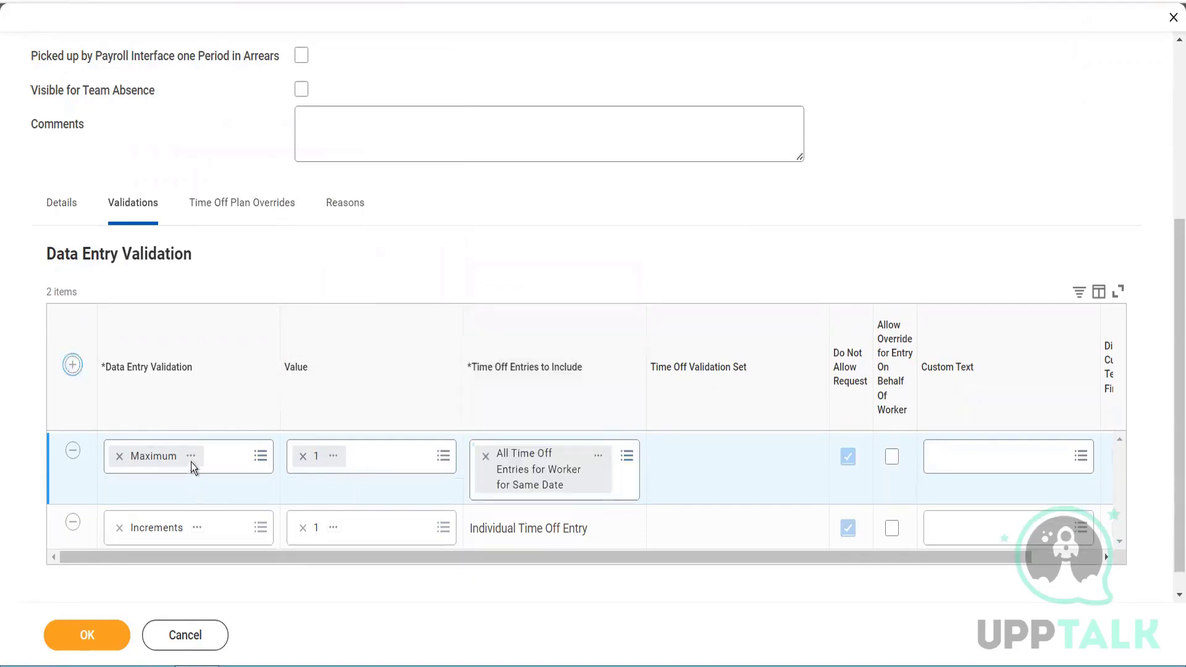
{"action": "left_click", "coordinate": [180, 452]}
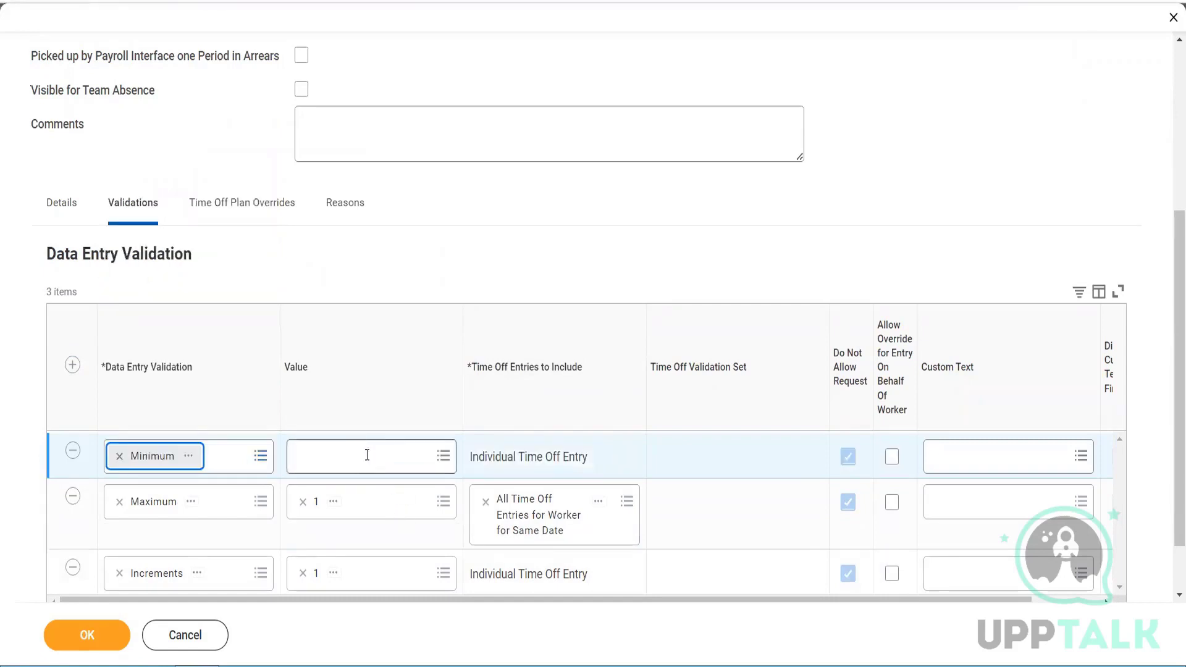
{"action": "left_click", "coordinate": [367, 455]}
{"action": "type", "text": "1"}
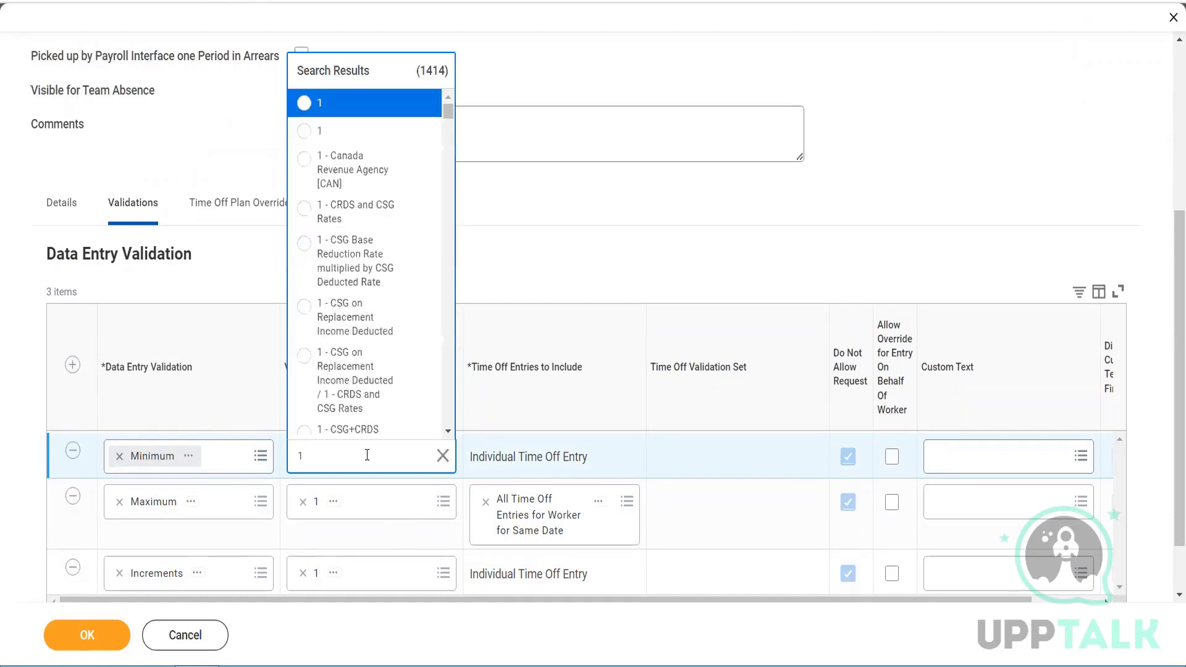
{"action": "left_click", "coordinate": [323, 104]}
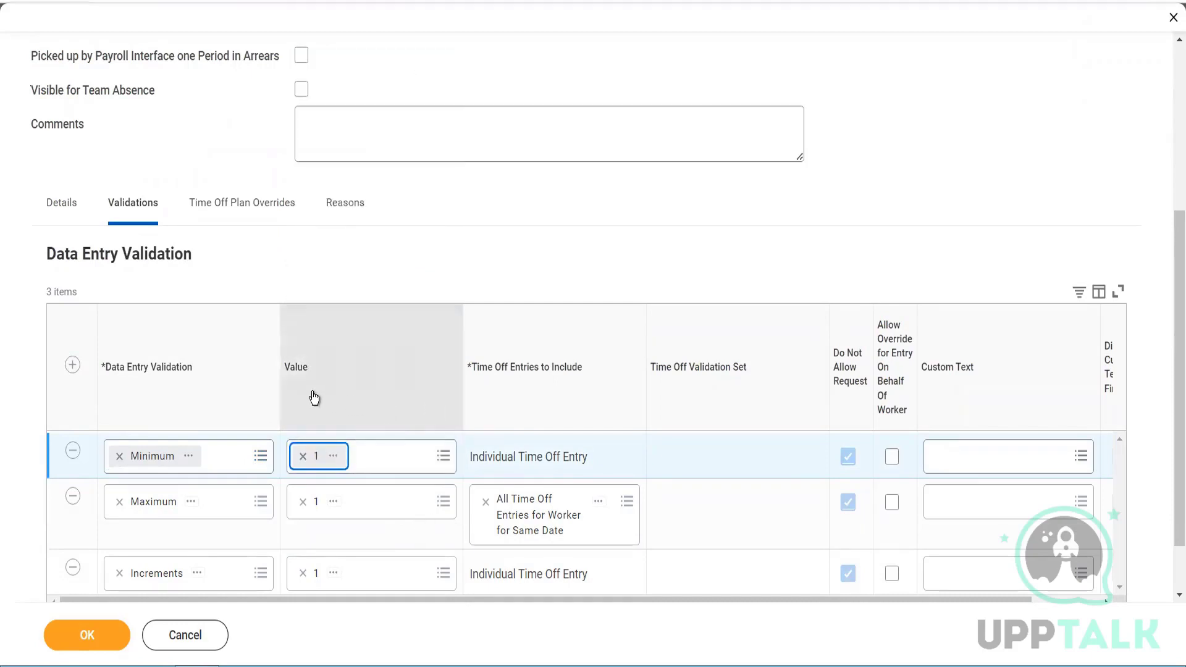
{"action": "left_click", "coordinate": [87, 635]}
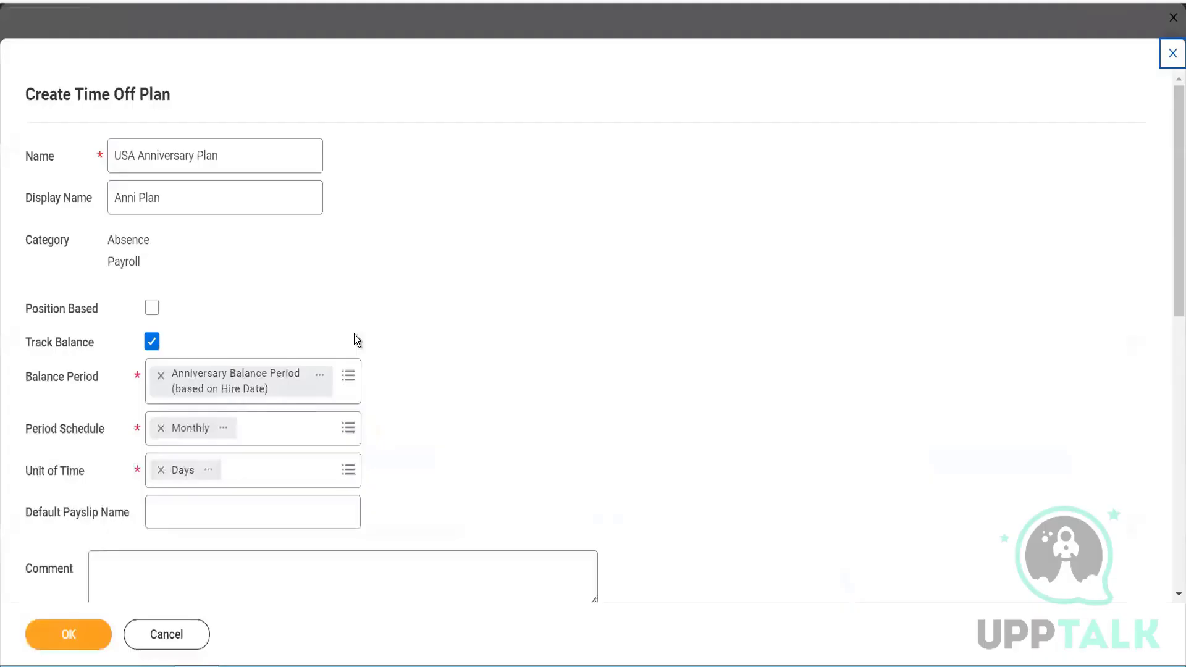
{"action": "left_click", "coordinate": [79, 635]}
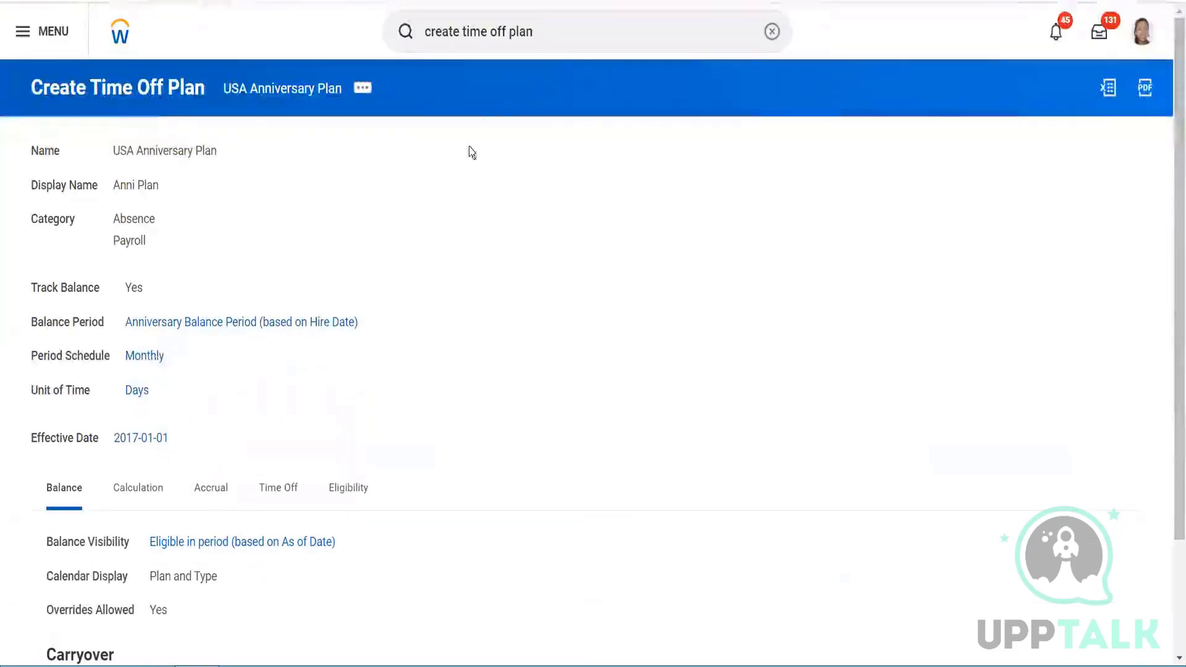
- Search for a worker by first name and then for "India", and open the Global Support - Greater India Group organization
{"action": "left_click", "coordinate": [402, 35]}
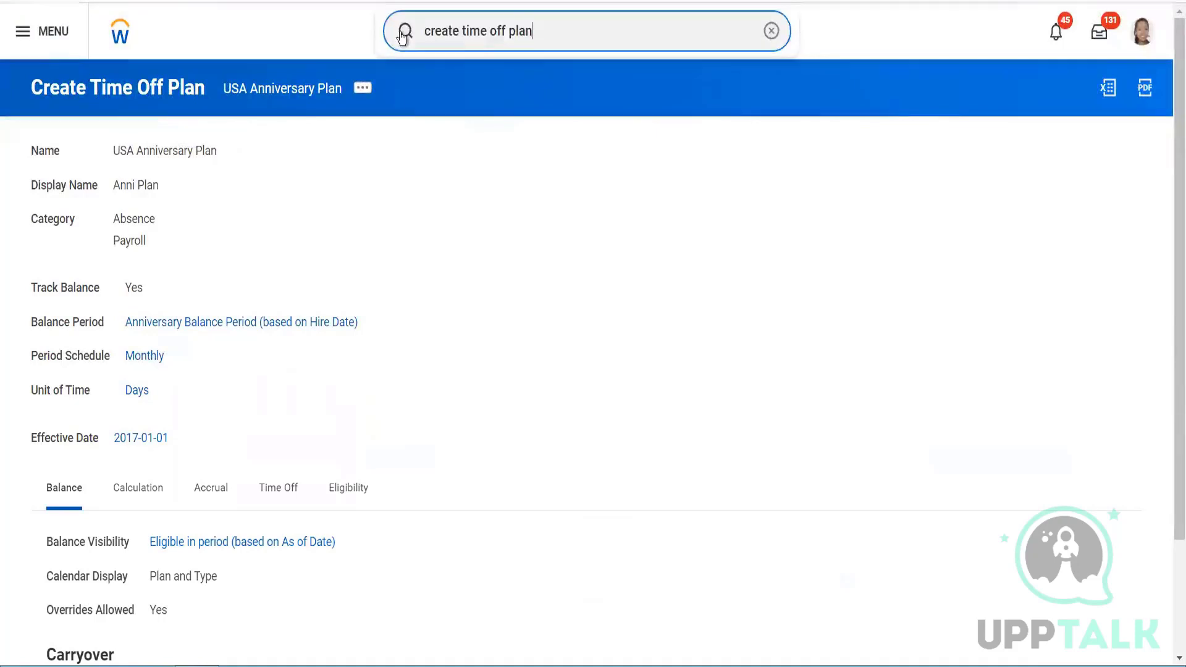
{"action": "triple_click", "coordinate": [484, 39]}
{"action": "type", "text": "Am"}
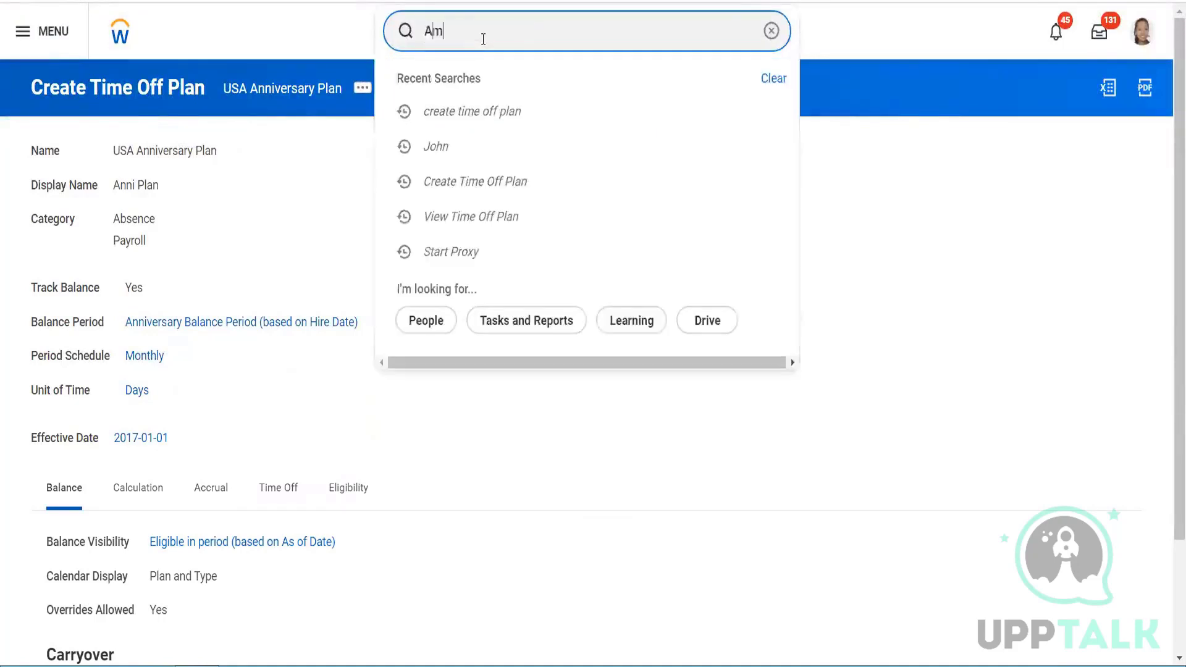
{"action": "type", "text": "it"}
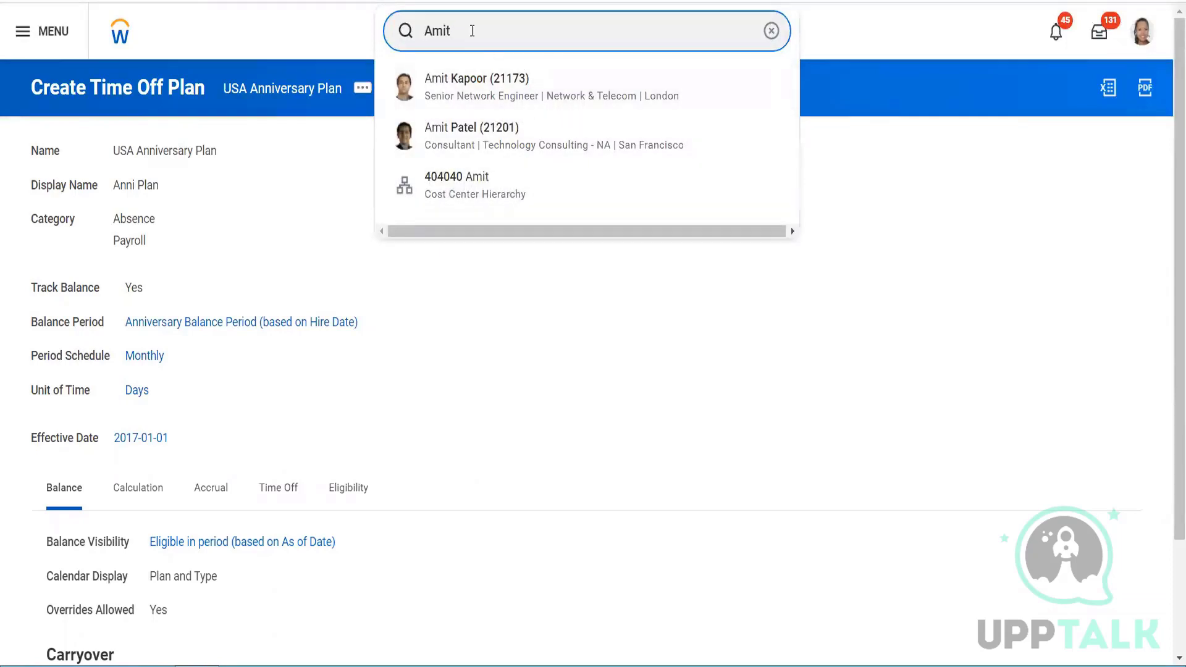
{"action": "key", "text": "ctrl+a"}
{"action": "type", "text": "India"}
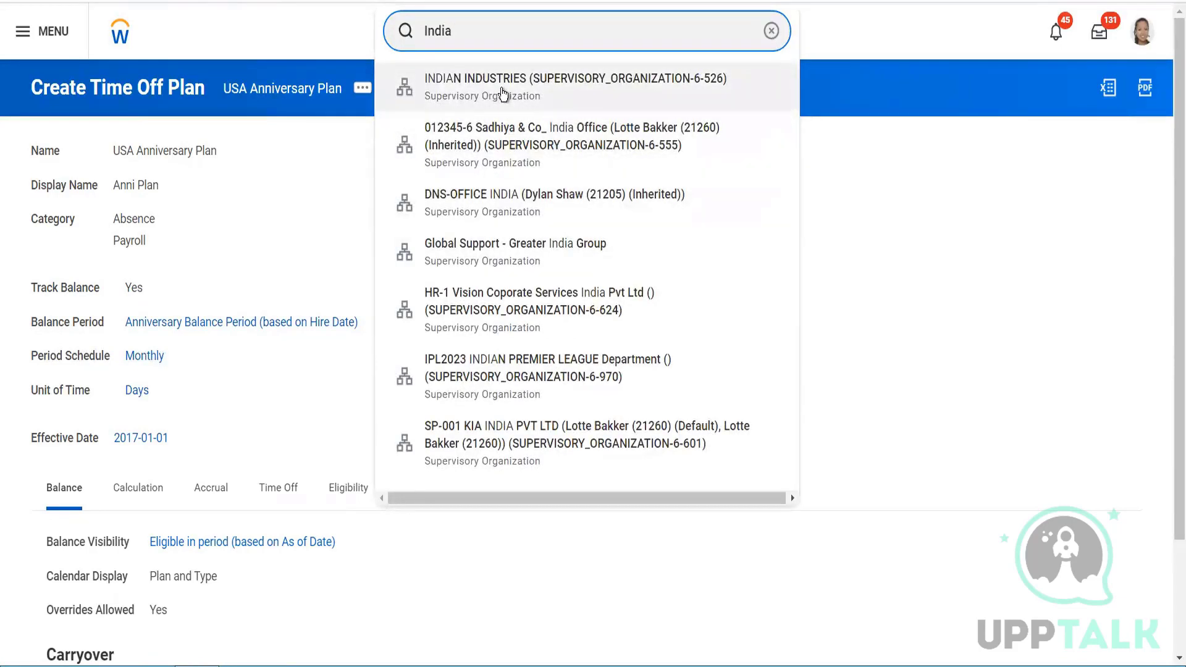
{"action": "left_click", "coordinate": [502, 240]}
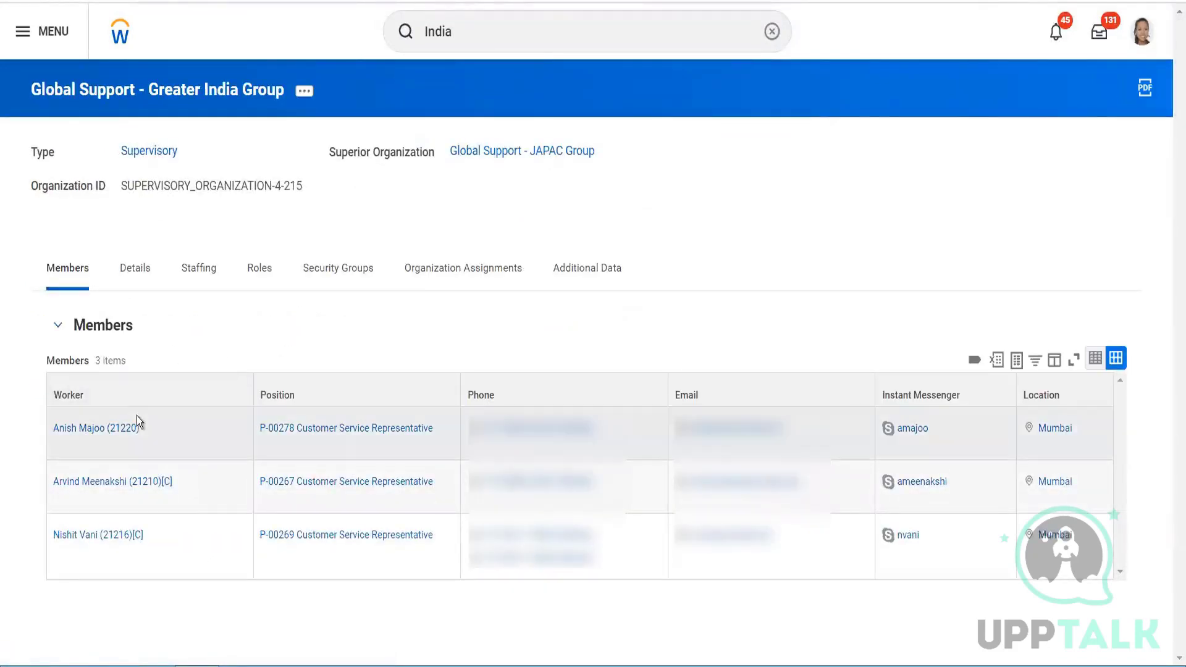
- Open the Mumbai location from the group's member list and look through the location's details and members
{"action": "left_click", "coordinate": [1094, 440]}
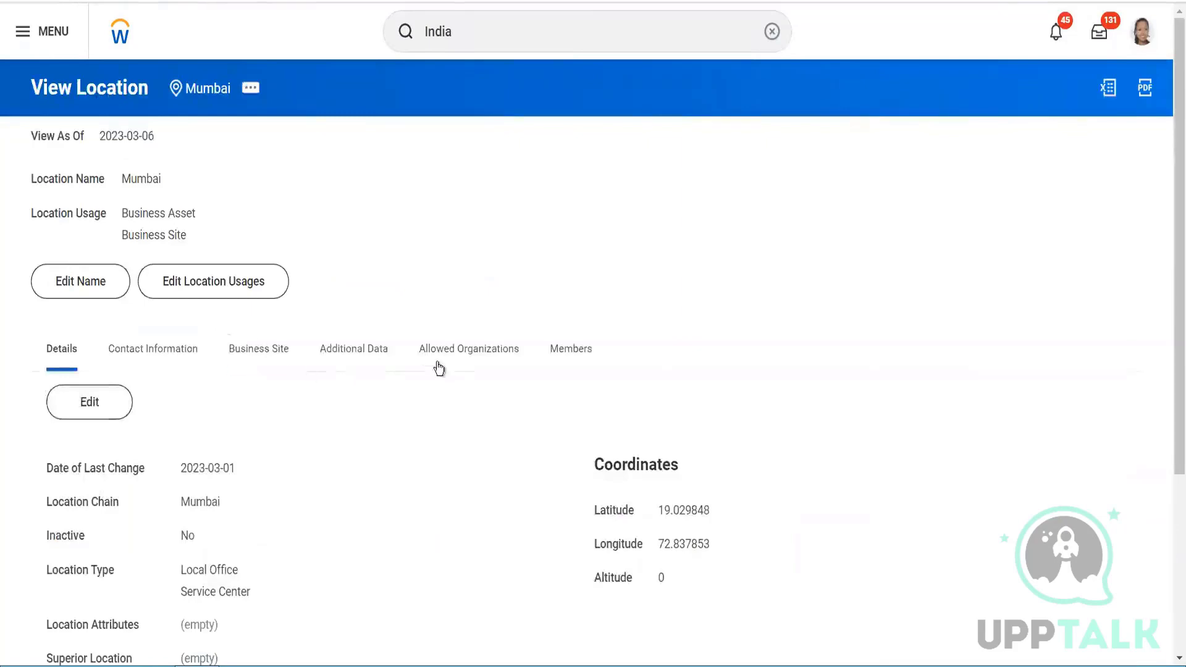
{"action": "left_click", "coordinate": [563, 348]}
{"action": "scroll", "coordinate": [628, 254], "scroll_direction": "down", "scroll_amount": 4}
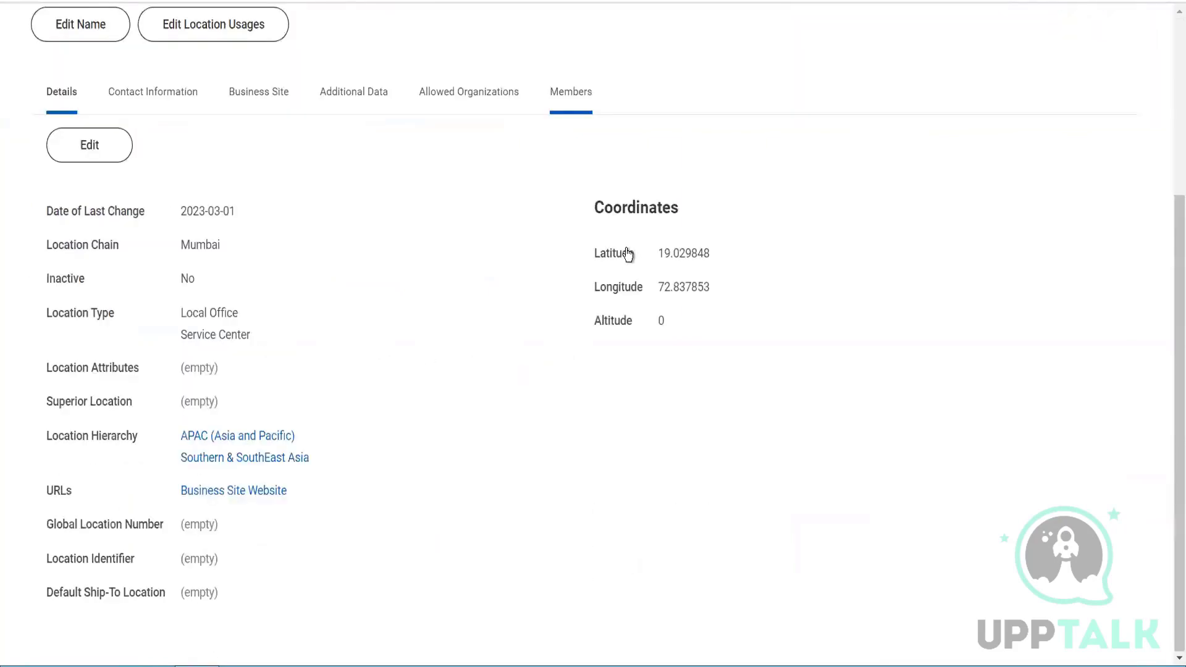
{"action": "left_click", "coordinate": [573, 104]}
{"action": "left_click", "coordinate": [111, 201]}
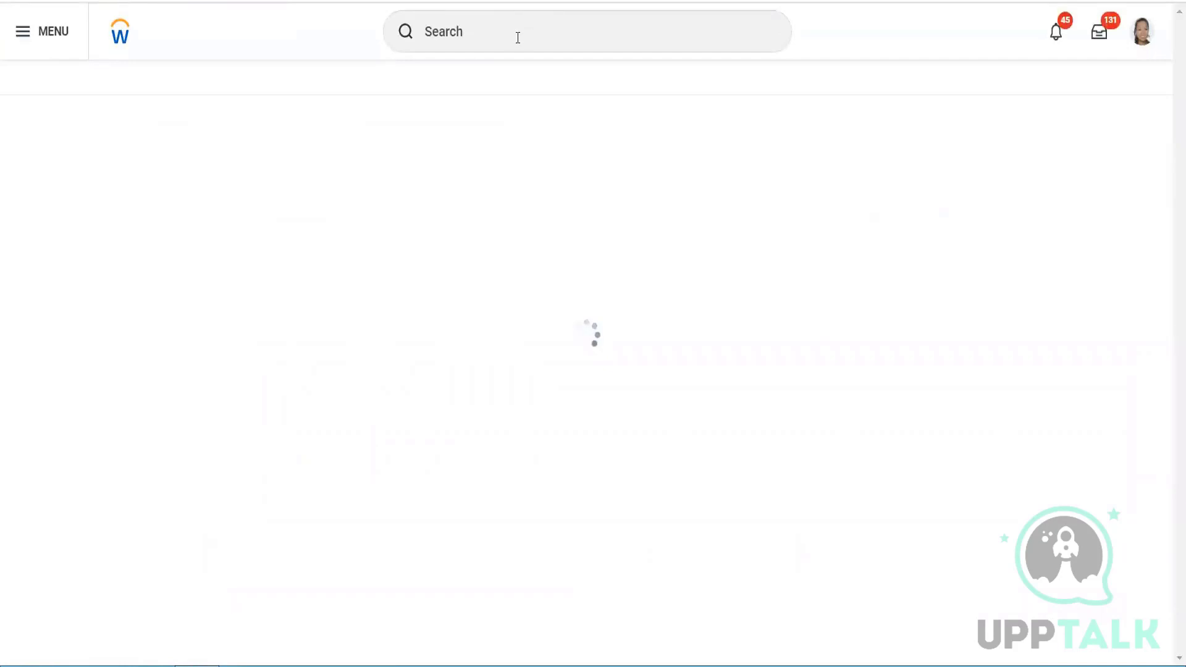
- Search for "mumbai", open the Customer Service Representative employee's profile, and examine the hire date and available worker actions
{"action": "left_click", "coordinate": [501, 37]}
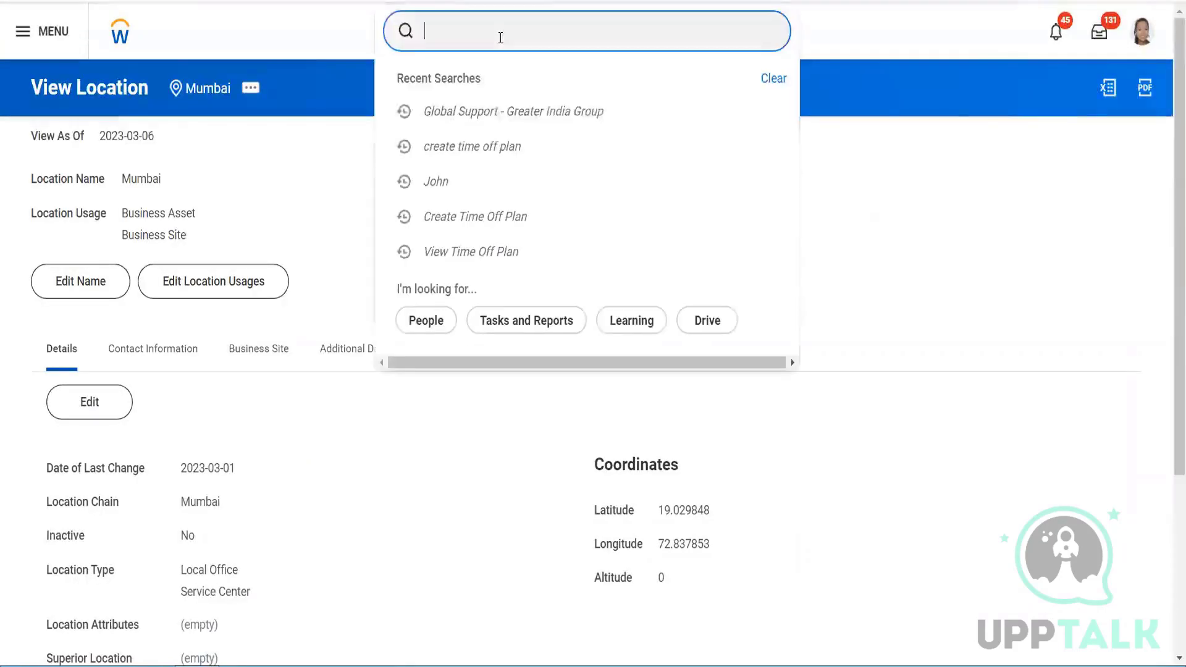
{"action": "type", "text": "mumbai"}
{"action": "key", "text": "Return"}
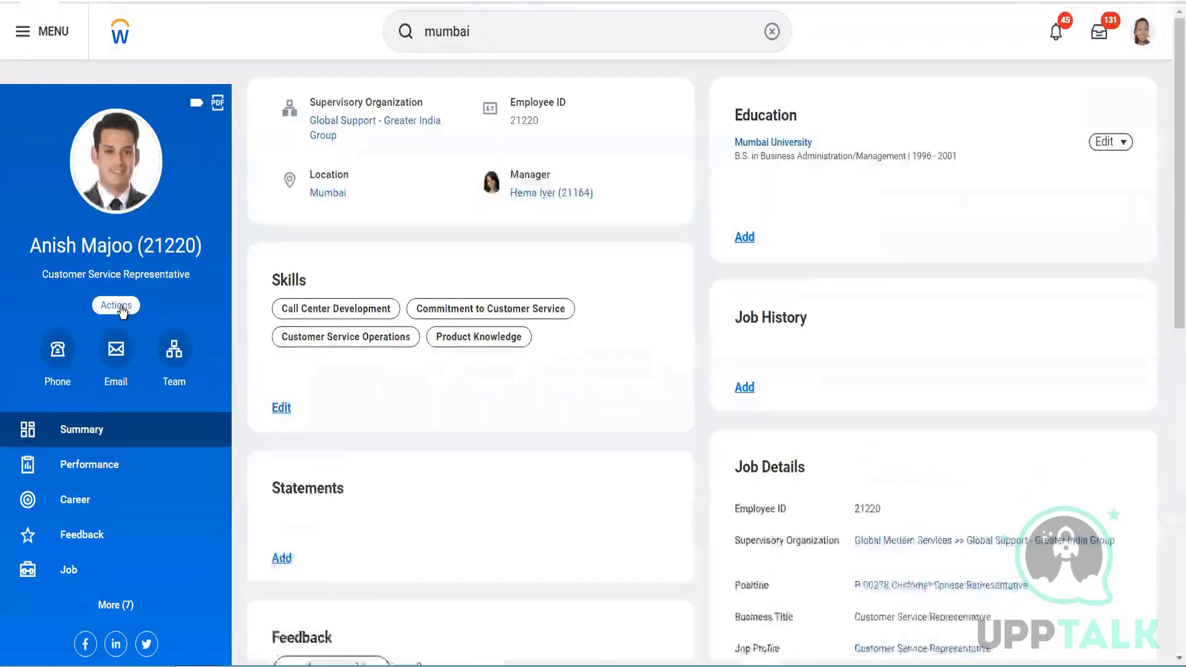
{"action": "scroll", "coordinate": [461, 405], "scroll_direction": "down", "scroll_amount": 10}
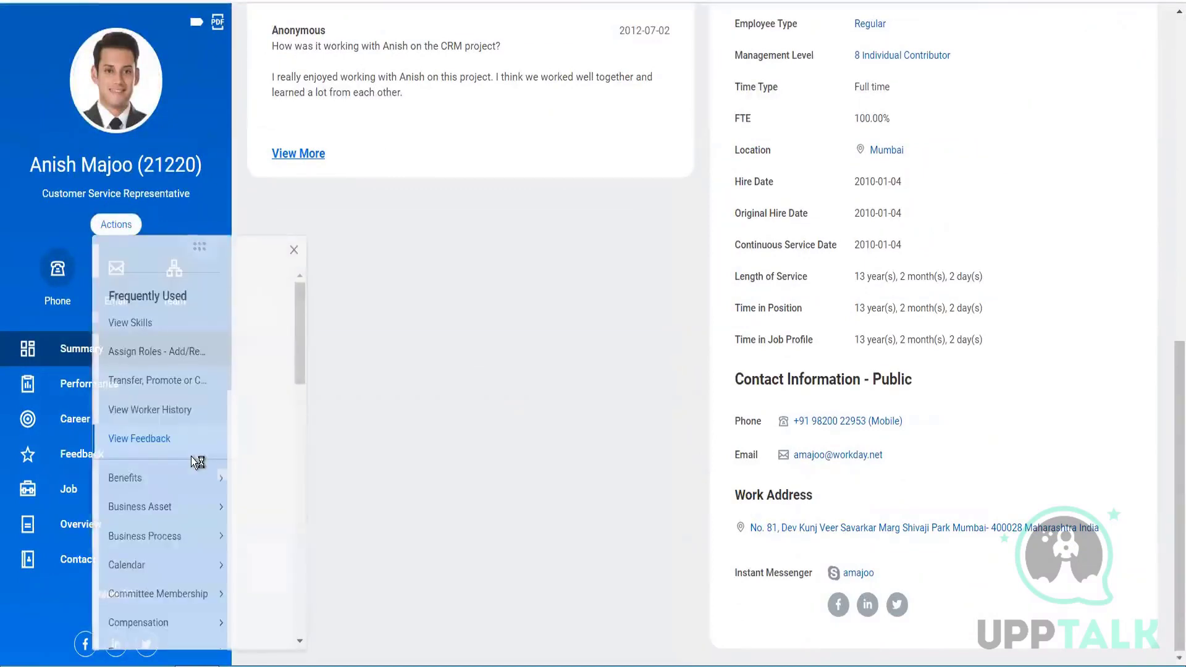
{"action": "scroll", "coordinate": [193, 462], "scroll_direction": "down", "scroll_amount": 10}
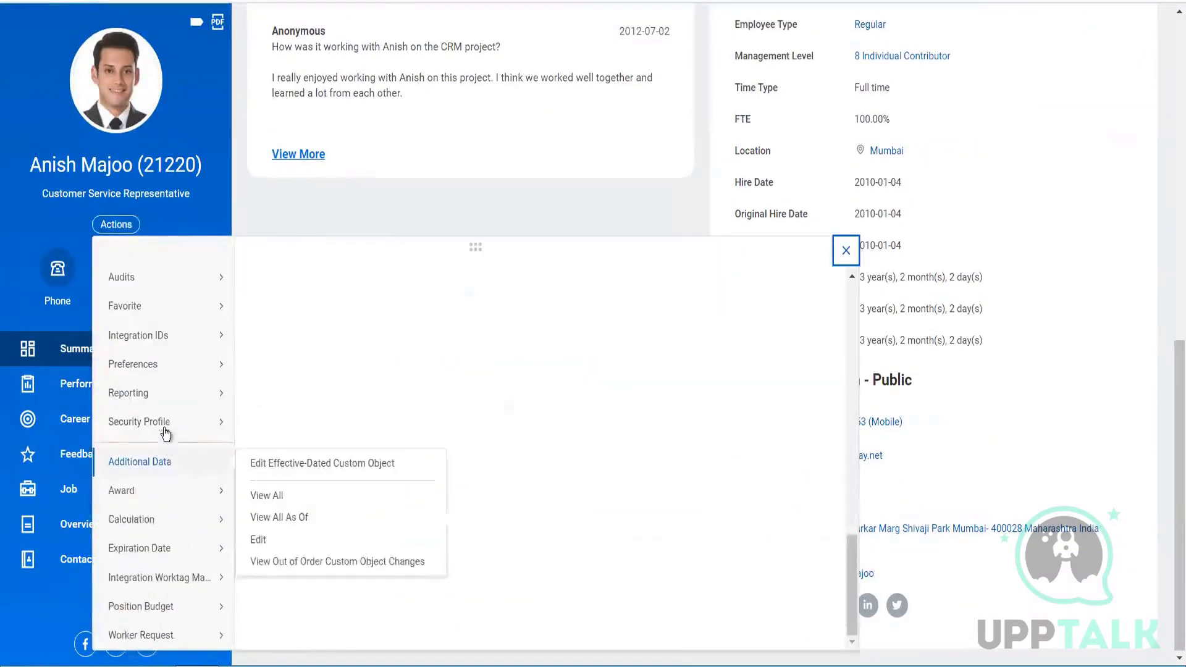
{"action": "mouse_move", "coordinate": [163, 424]}
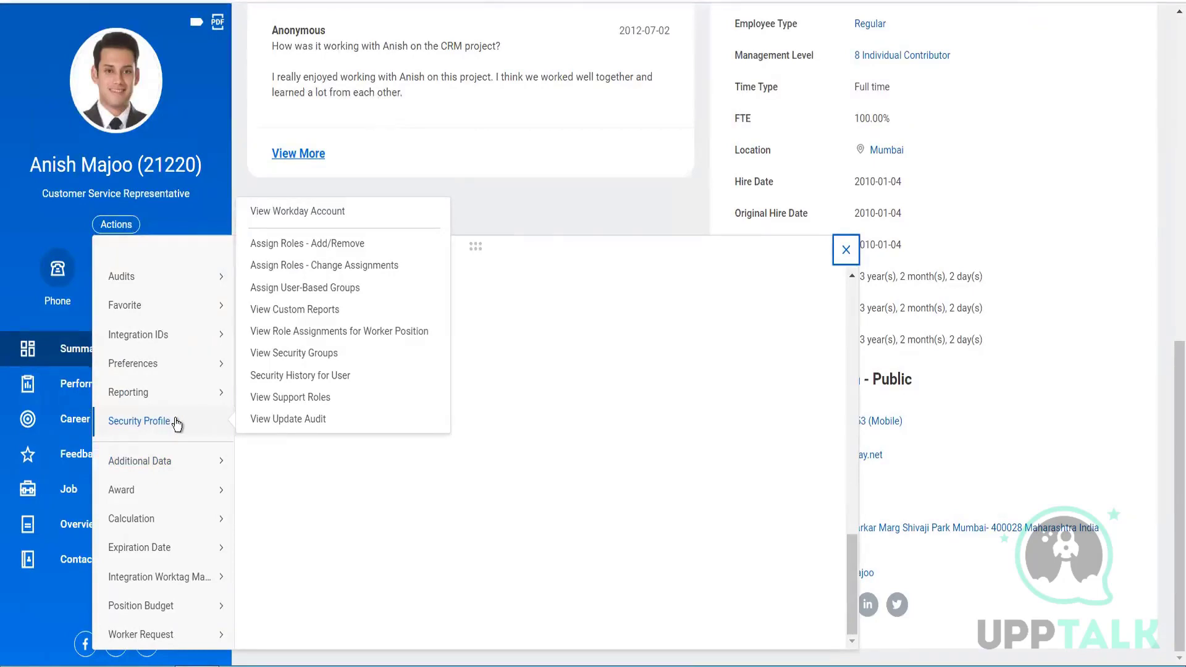
{"action": "mouse_move", "coordinate": [161, 363]}
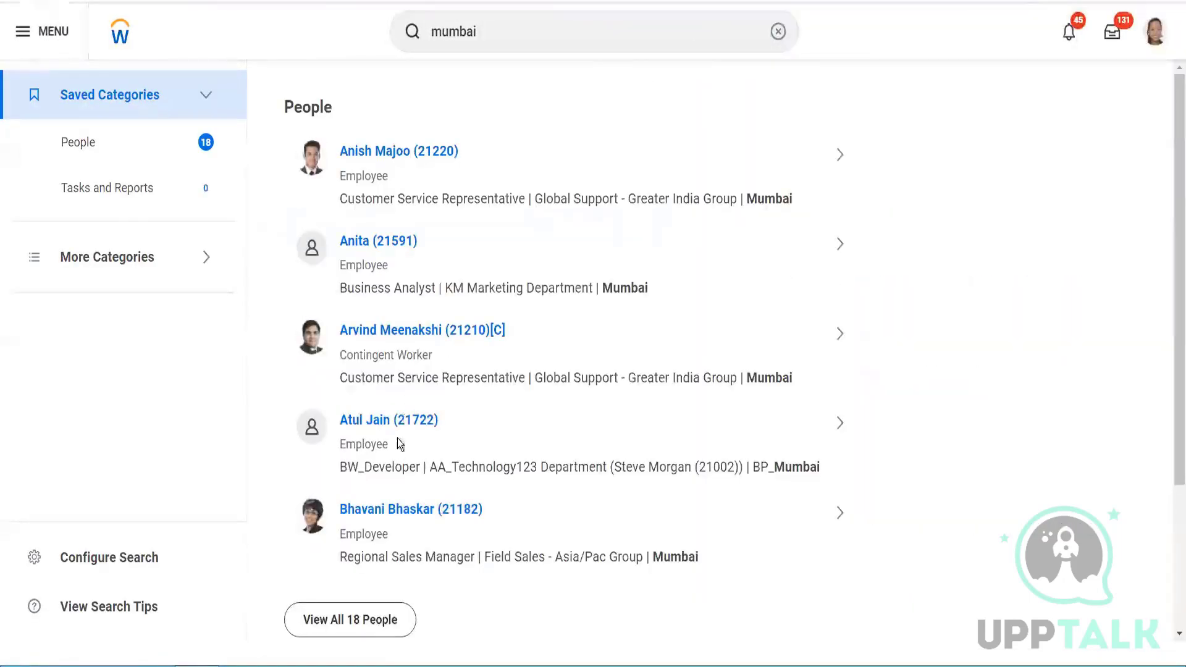
{"action": "scroll", "coordinate": [395, 451], "scroll_direction": "down", "scroll_amount": 2}
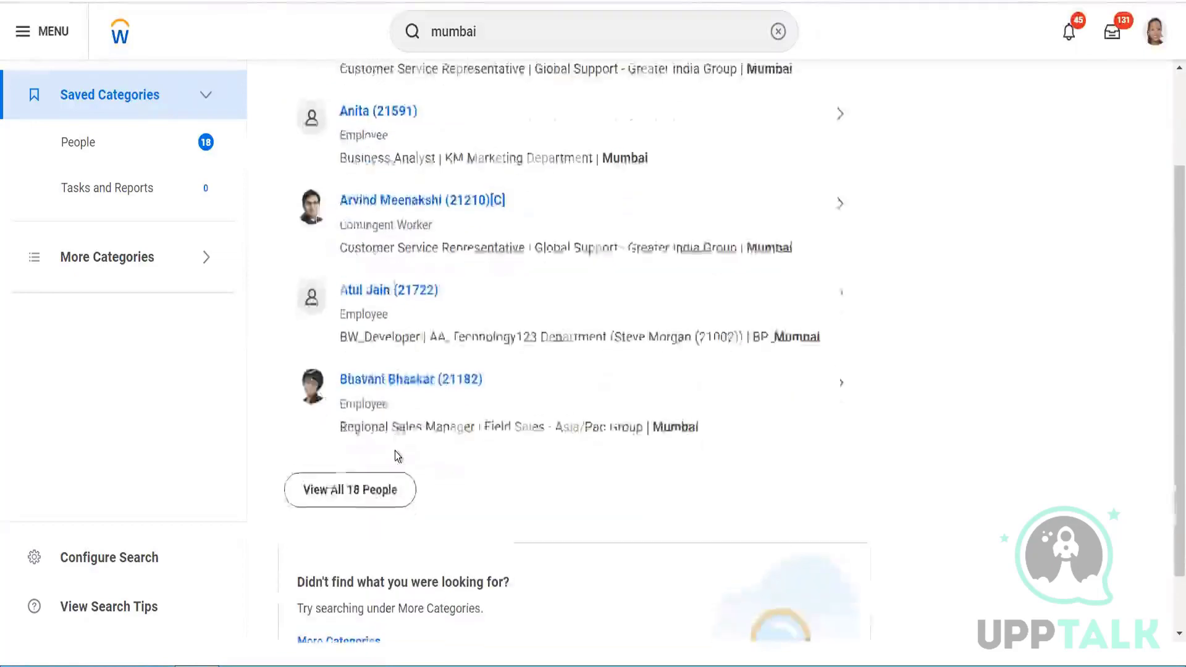
{"action": "left_click", "coordinate": [415, 369]}
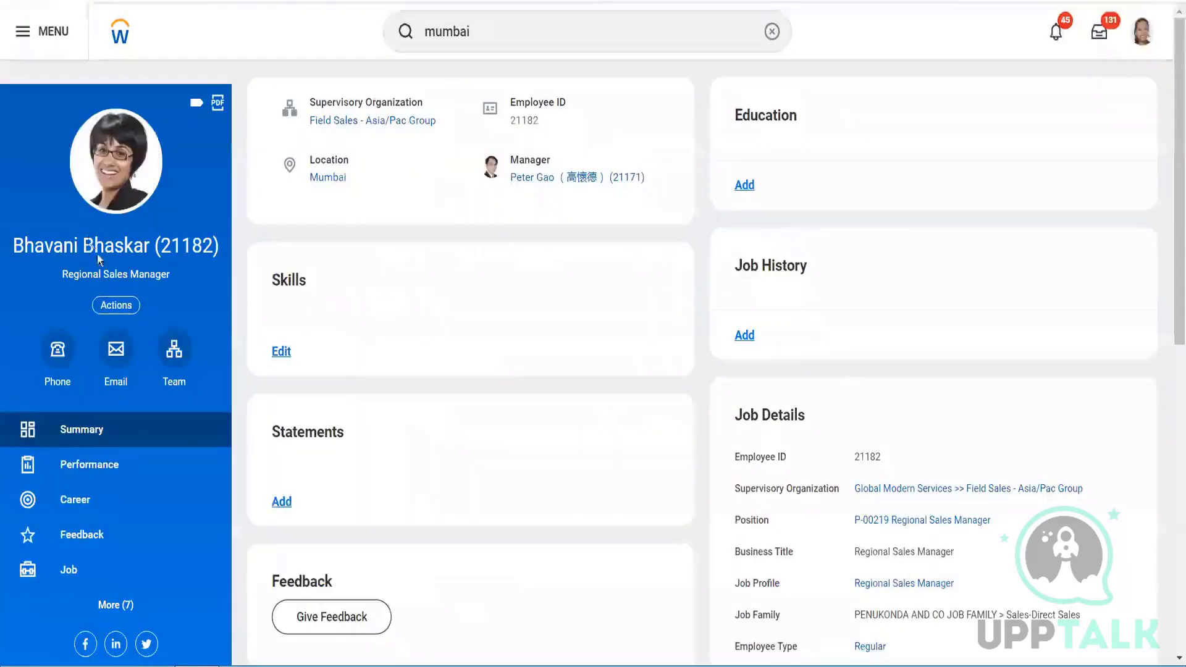
{"action": "scroll", "coordinate": [835, 562], "scroll_direction": "down", "scroll_amount": 9}
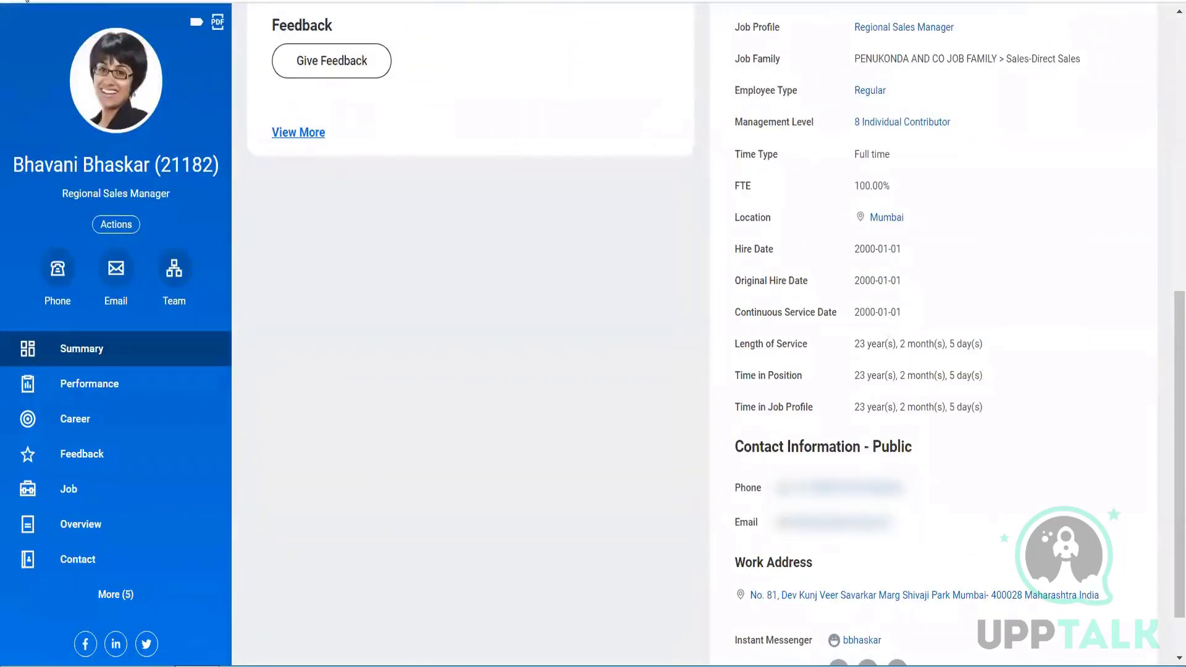
- Return to the "mumbai" search results and view all matching people
{"action": "key", "text": "alt+Left"}
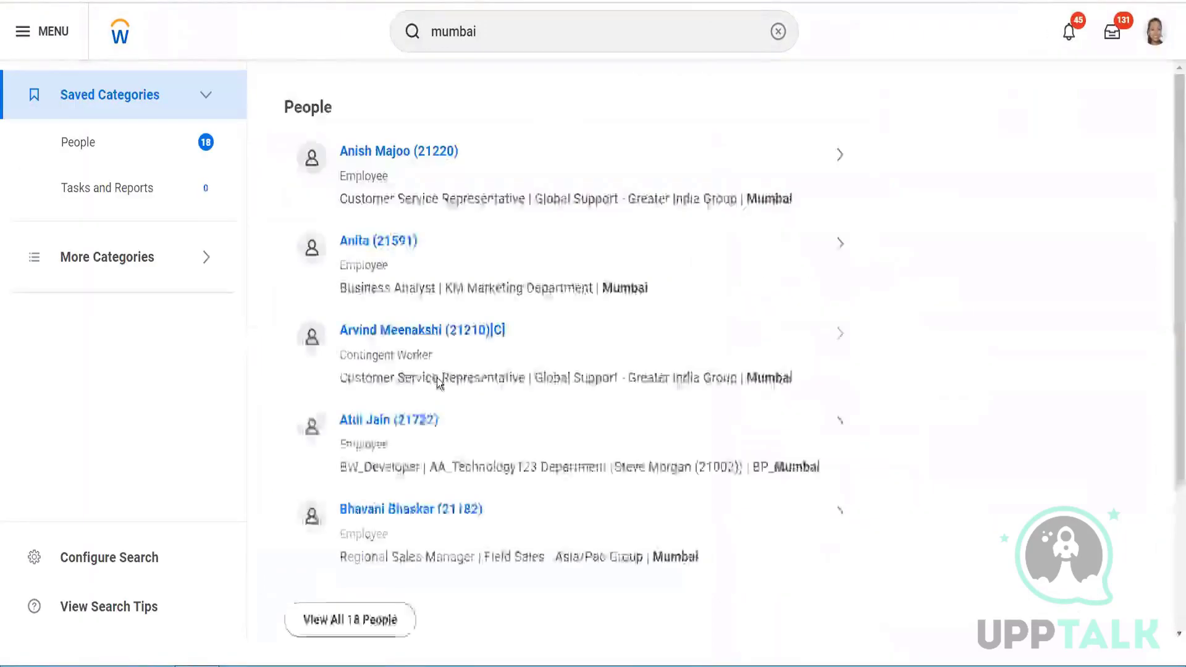
{"action": "scroll", "coordinate": [436, 378], "scroll_direction": "down", "scroll_amount": 3}
{"action": "left_click", "coordinate": [384, 418]}
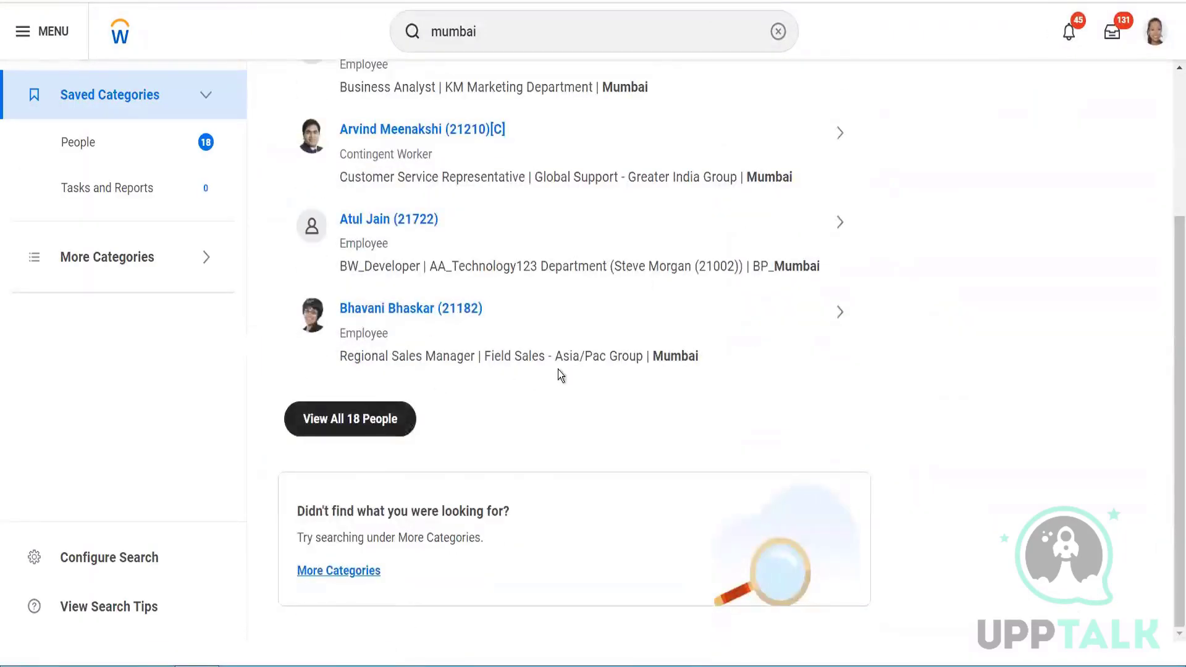
- Look through the full list of people matching "mumbai" for an employee whose hire date can be checked
{"action": "scroll", "coordinate": [558, 370], "scroll_direction": "down", "scroll_amount": 5}
{"action": "scroll", "coordinate": [558, 370], "scroll_direction": "down", "scroll_amount": 4}
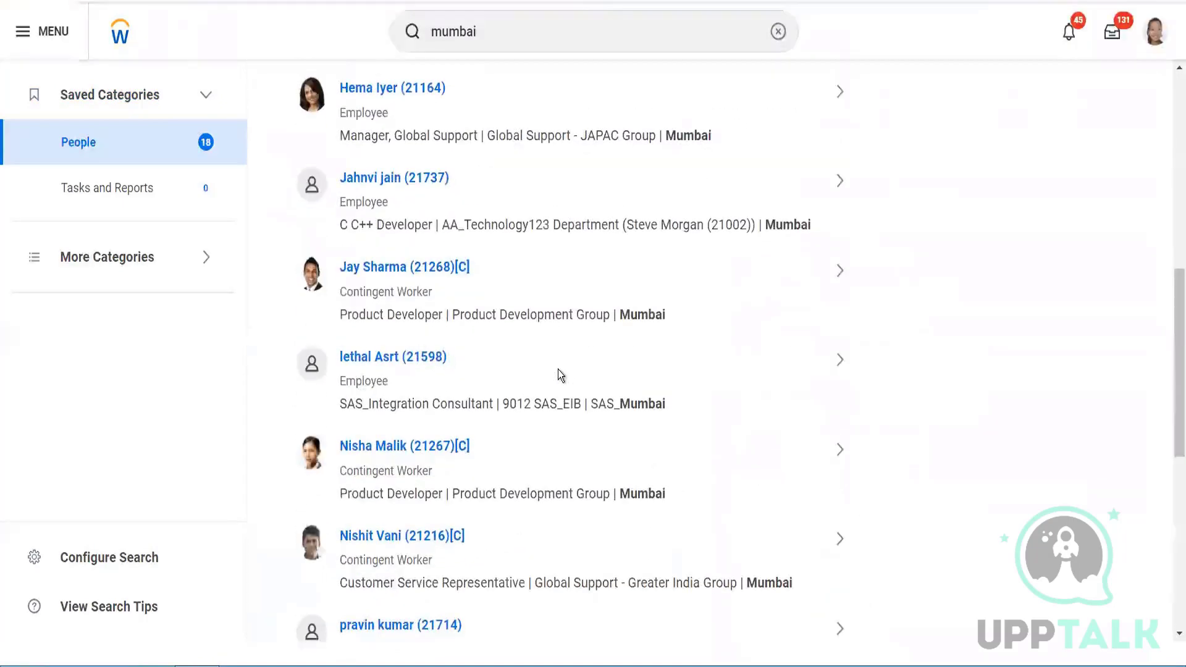
{"action": "scroll", "coordinate": [559, 371], "scroll_direction": "down", "scroll_amount": 1}
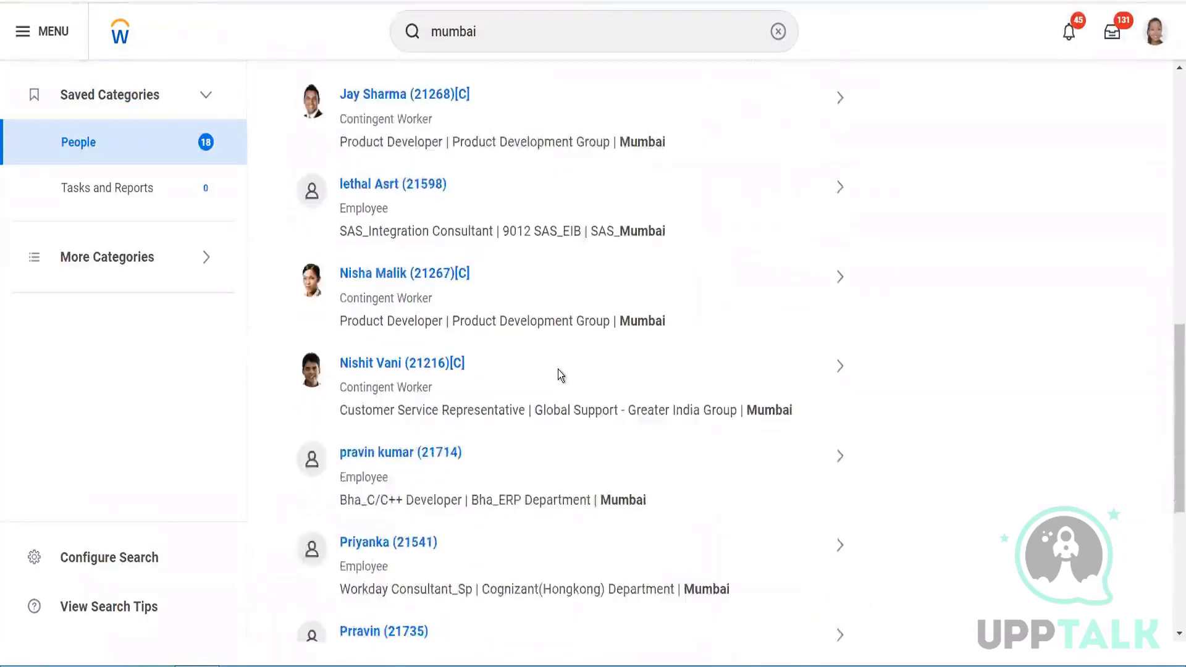
{"action": "scroll", "coordinate": [558, 370], "scroll_direction": "down", "scroll_amount": 5}
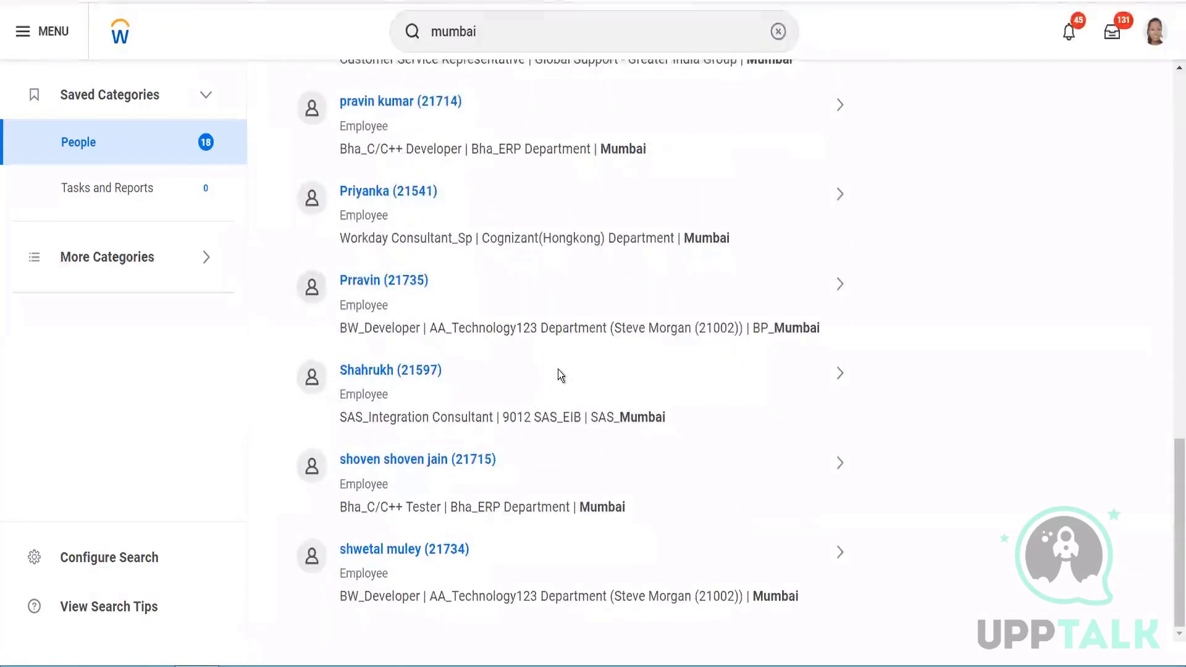
{"action": "scroll", "coordinate": [558, 369], "scroll_direction": "up", "scroll_amount": 6}
{"action": "scroll", "coordinate": [558, 370], "scroll_direction": "down", "scroll_amount": 5}
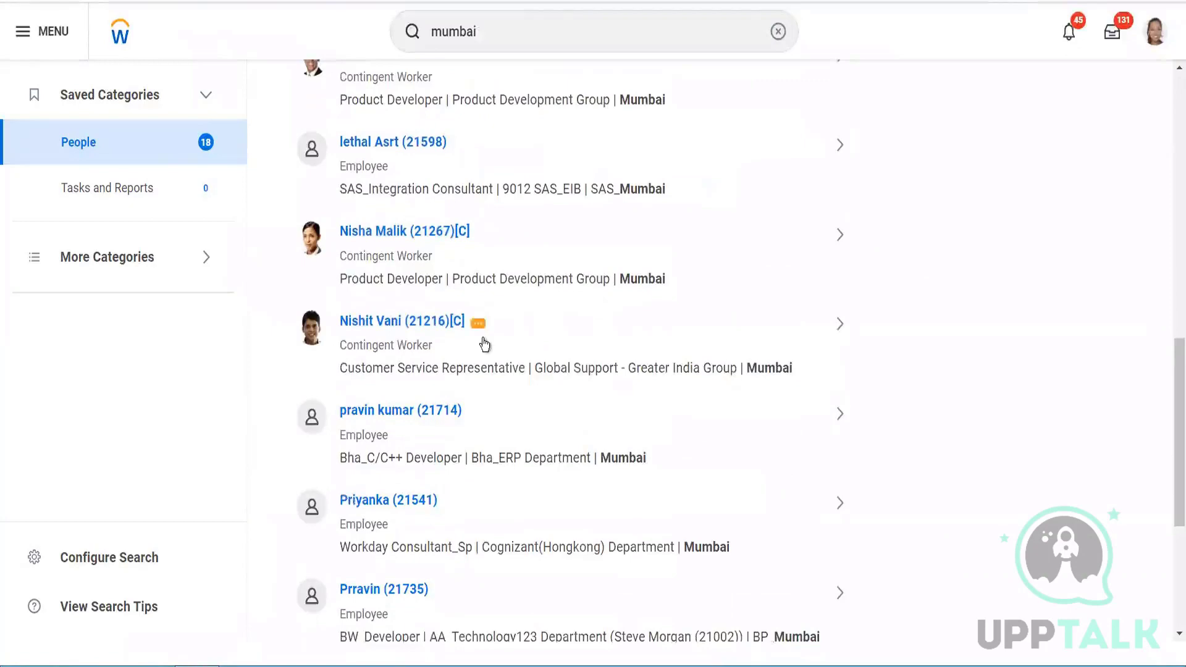
{"action": "scroll", "coordinate": [483, 340], "scroll_direction": "up", "scroll_amount": 2}
{"action": "scroll", "coordinate": [483, 340], "scroll_direction": "down", "scroll_amount": 4}
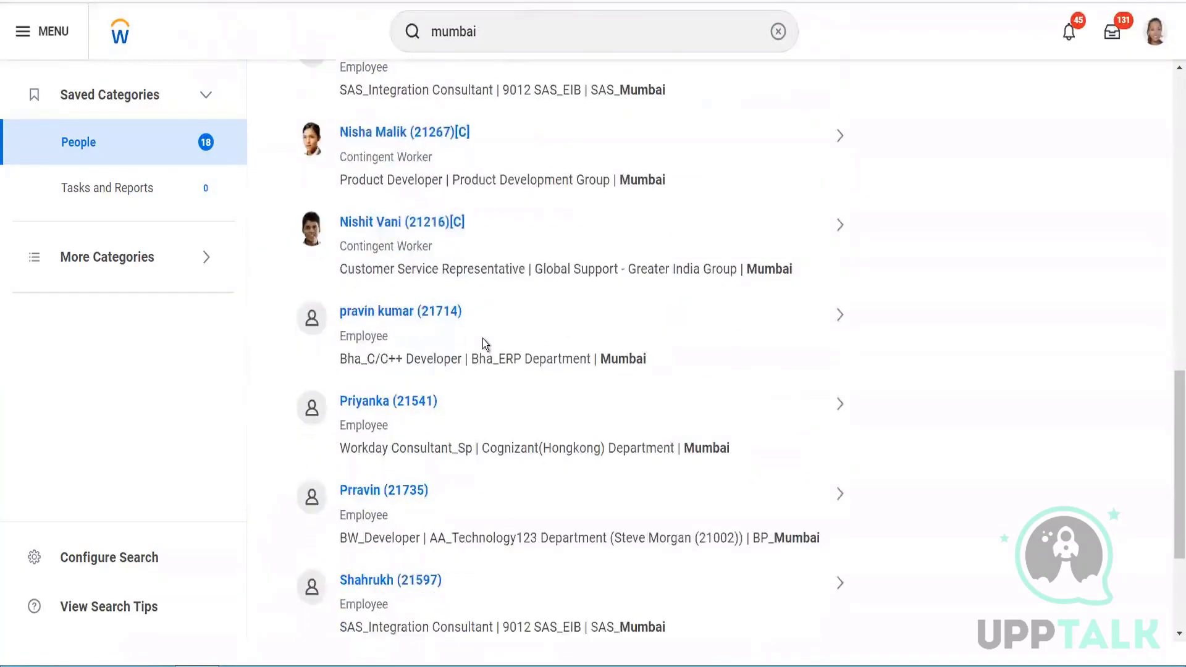
{"action": "scroll", "coordinate": [483, 344], "scroll_direction": "down", "scroll_amount": 3}
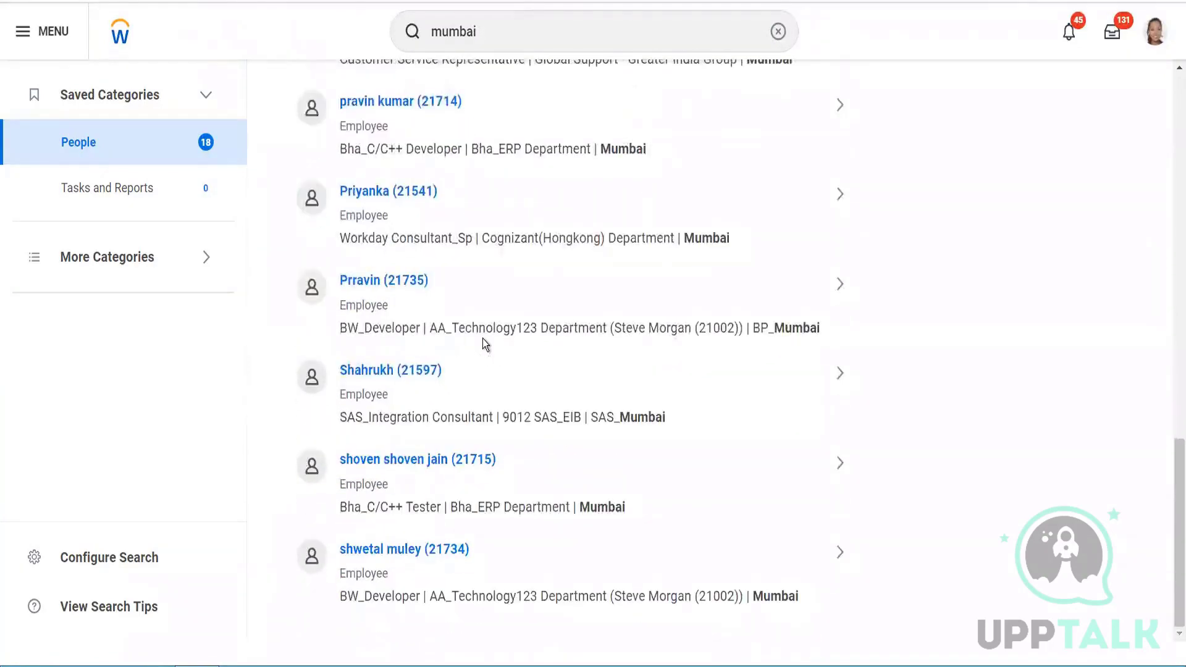
{"action": "right_click", "coordinate": [483, 338]}
{"action": "left_click", "coordinate": [930, 377]}
{"action": "scroll", "coordinate": [929, 377], "scroll_direction": "up", "scroll_amount": 15}
{"action": "scroll", "coordinate": [930, 377], "scroll_direction": "down", "scroll_amount": 2}
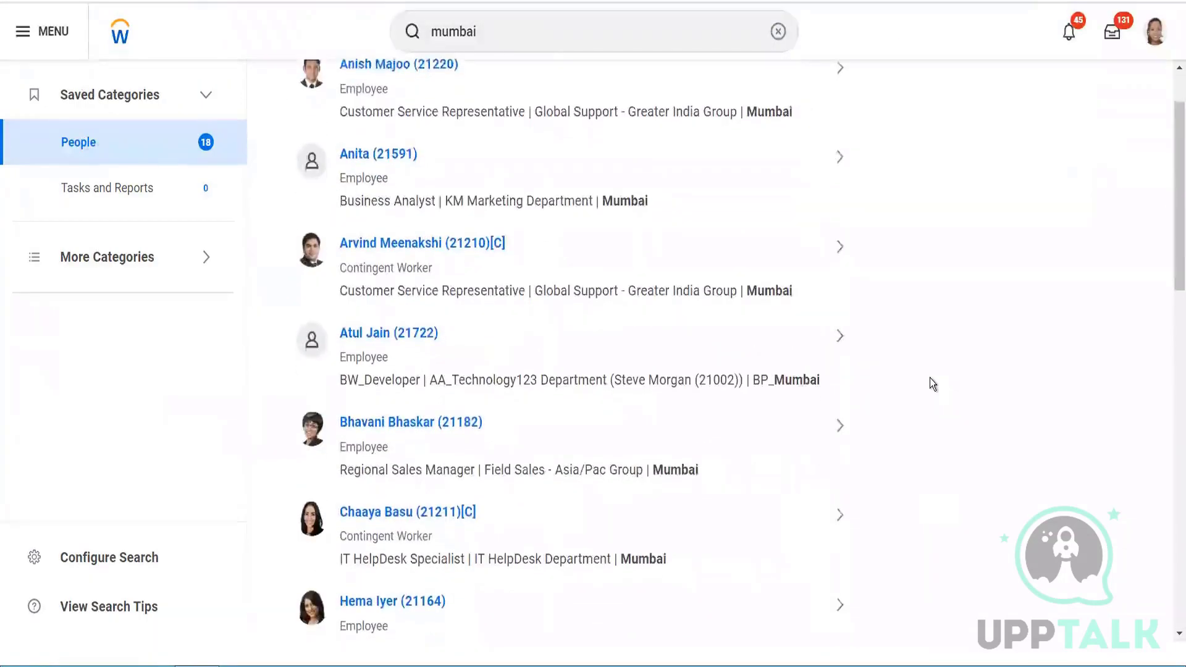
{"action": "scroll", "coordinate": [929, 376], "scroll_direction": "down", "scroll_amount": 1}
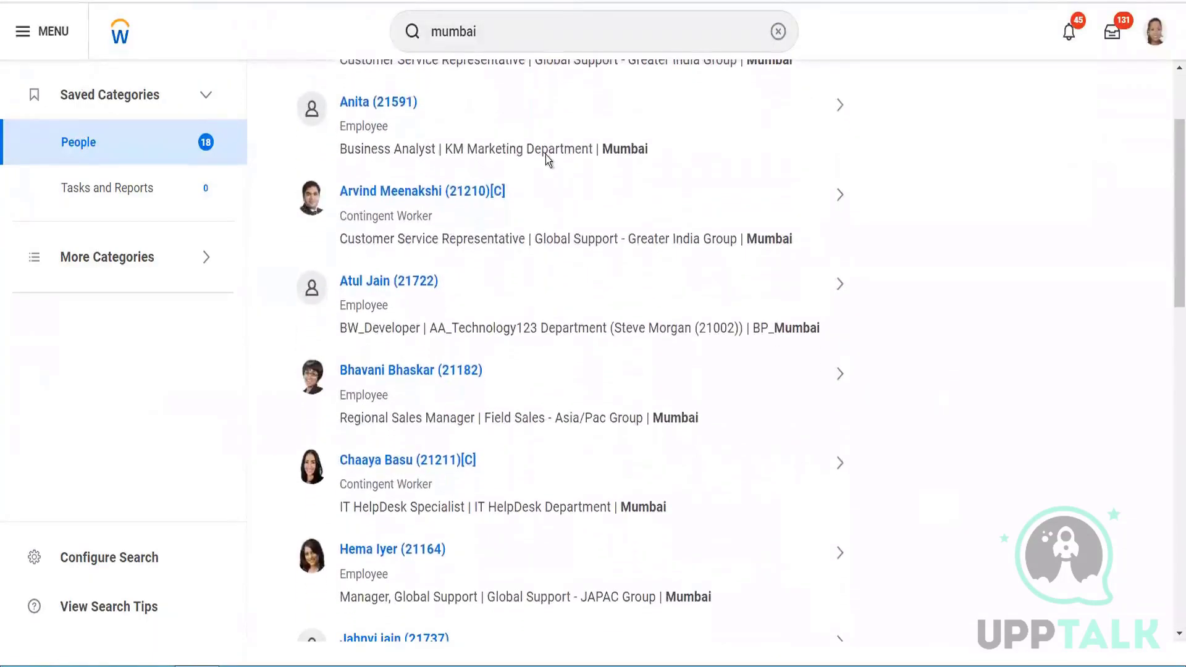
{"action": "left_click", "coordinate": [370, 103]}
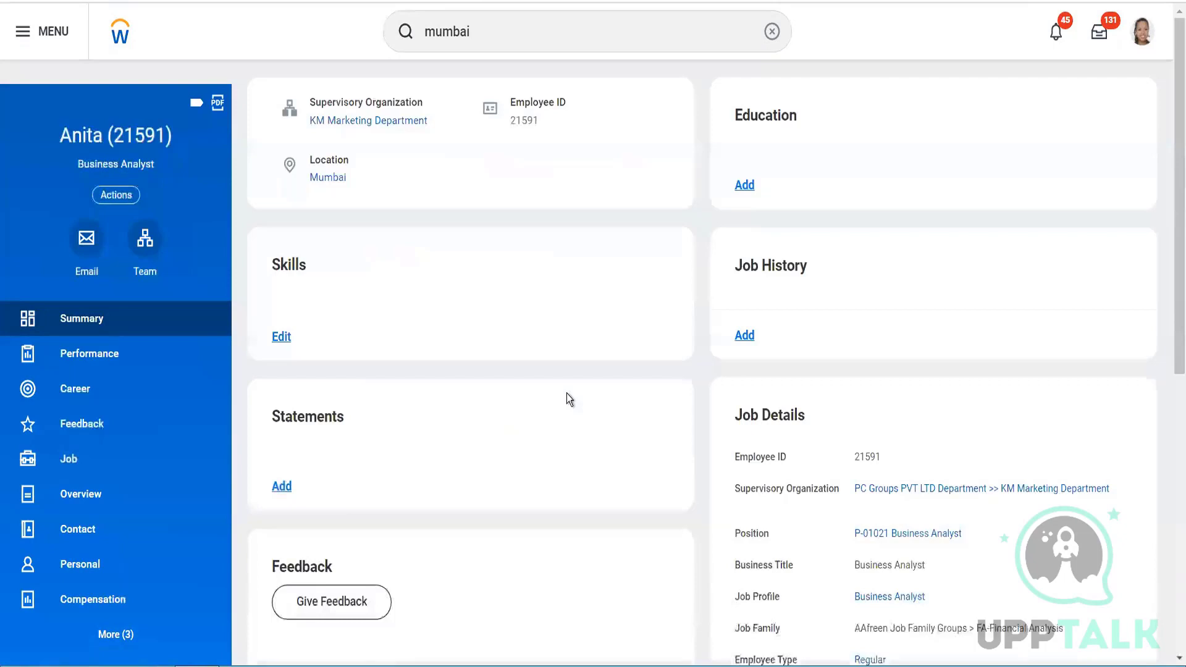
{"action": "scroll", "coordinate": [567, 396], "scroll_direction": "down", "scroll_amount": 8}
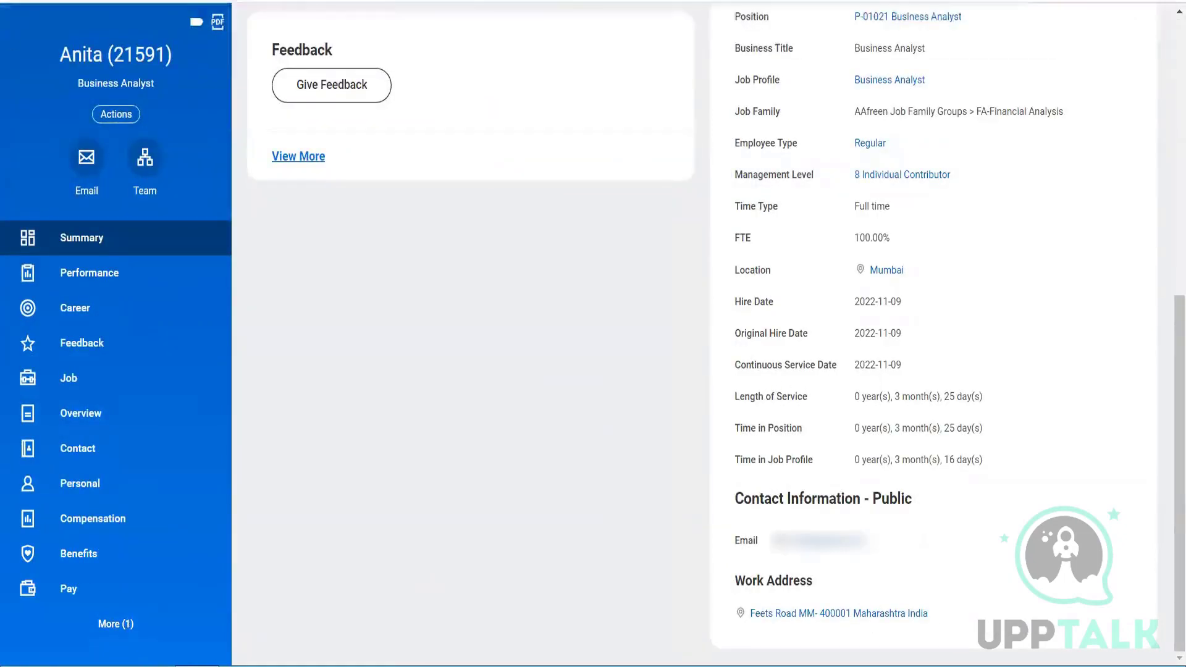
{"action": "scroll", "coordinate": [573, 427], "scroll_direction": "up", "scroll_amount": 8}
{"action": "key", "text": "alt+Left"}
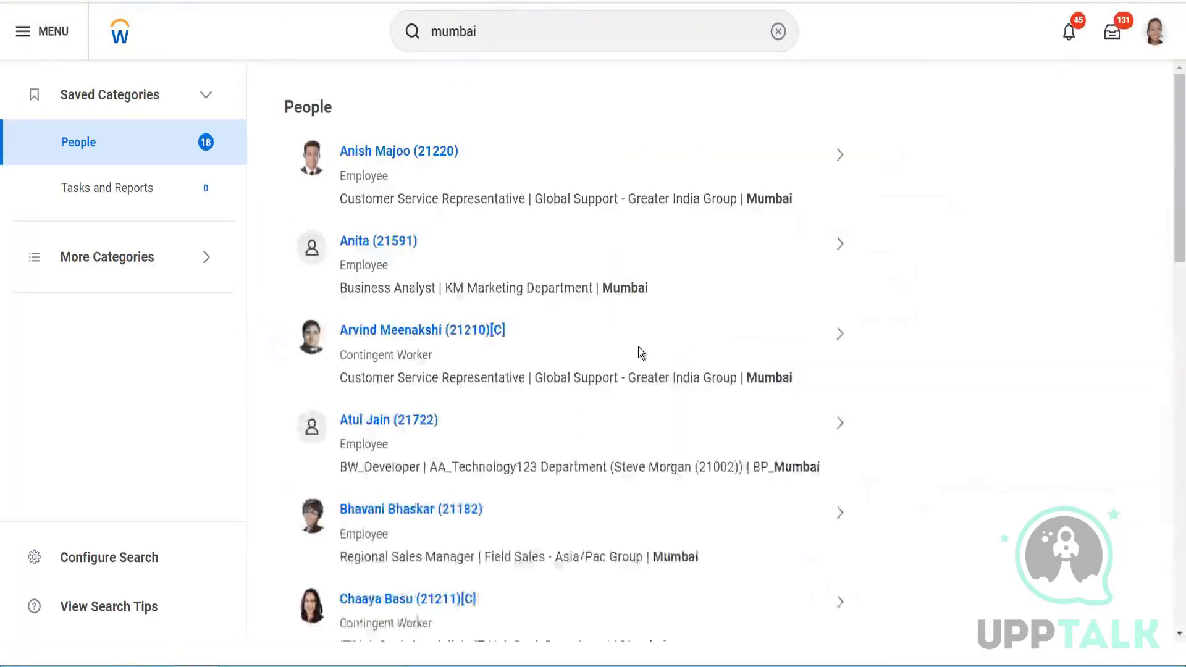
- Open the profile of the Mumbai-based Manager, Global Support, check the hire date, and return to the people results
{"action": "scroll", "coordinate": [641, 353], "scroll_direction": "down", "scroll_amount": 8}
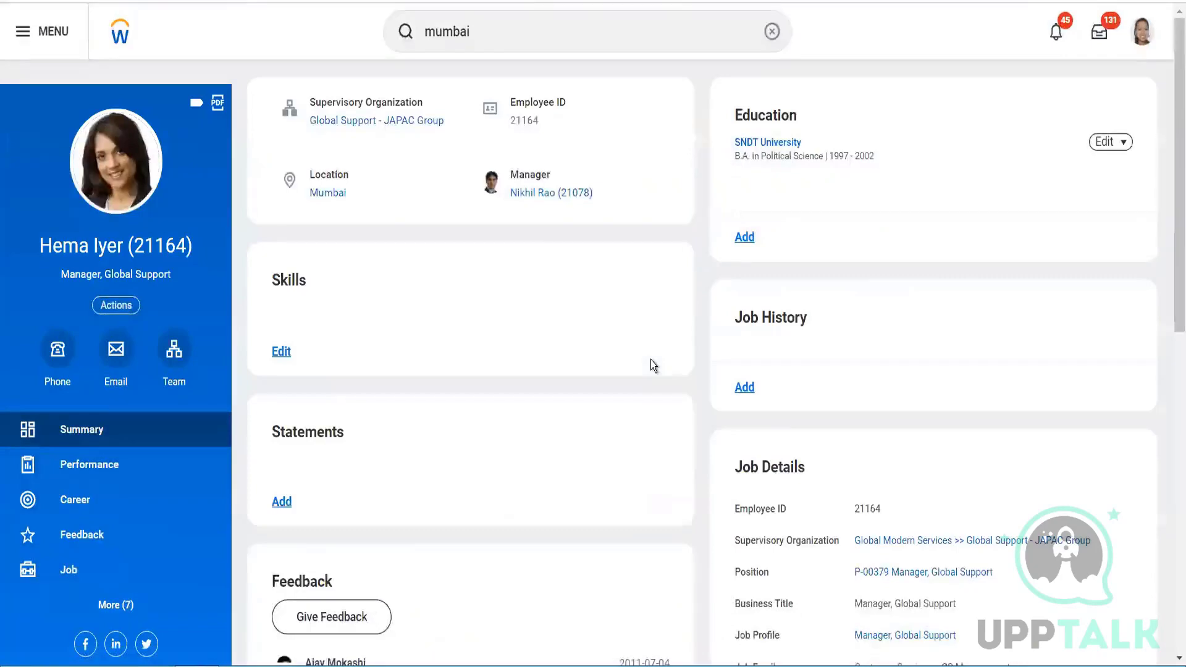
{"action": "scroll", "coordinate": [651, 360], "scroll_direction": "down", "scroll_amount": 10}
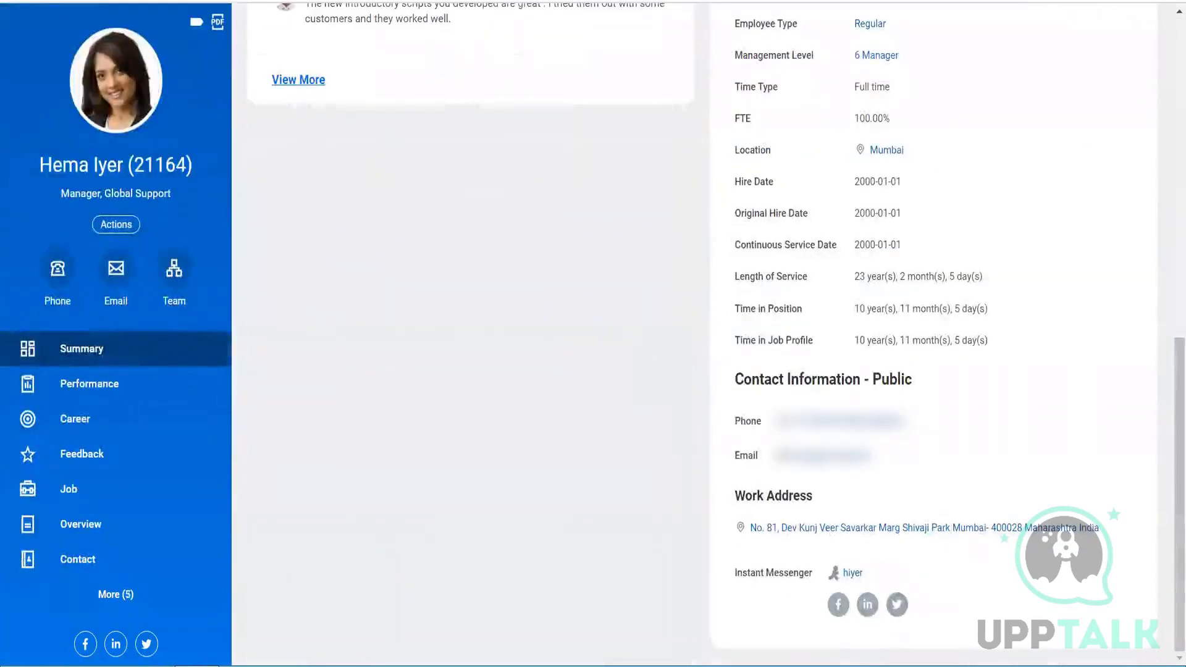
{"action": "scroll", "coordinate": [372, 202], "scroll_direction": "up", "scroll_amount": 10}
{"action": "left_click", "coordinate": [339, 194]}
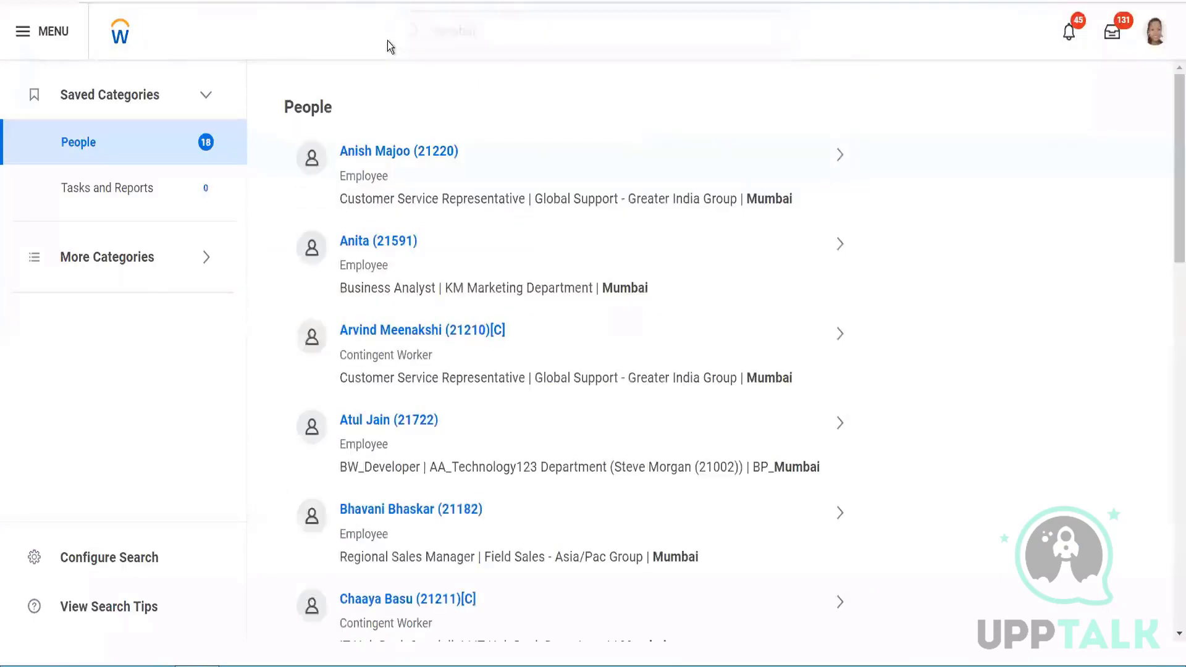
{"action": "left_click", "coordinate": [389, 42]}
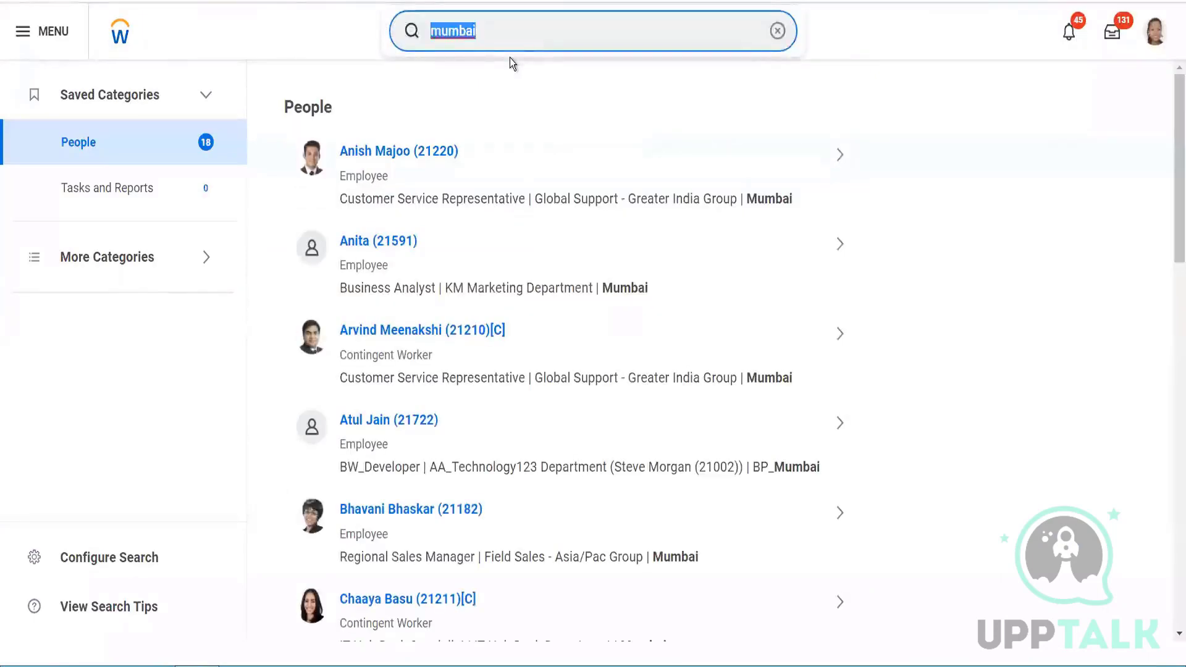
{"action": "type", "text": "Priyanaka"}
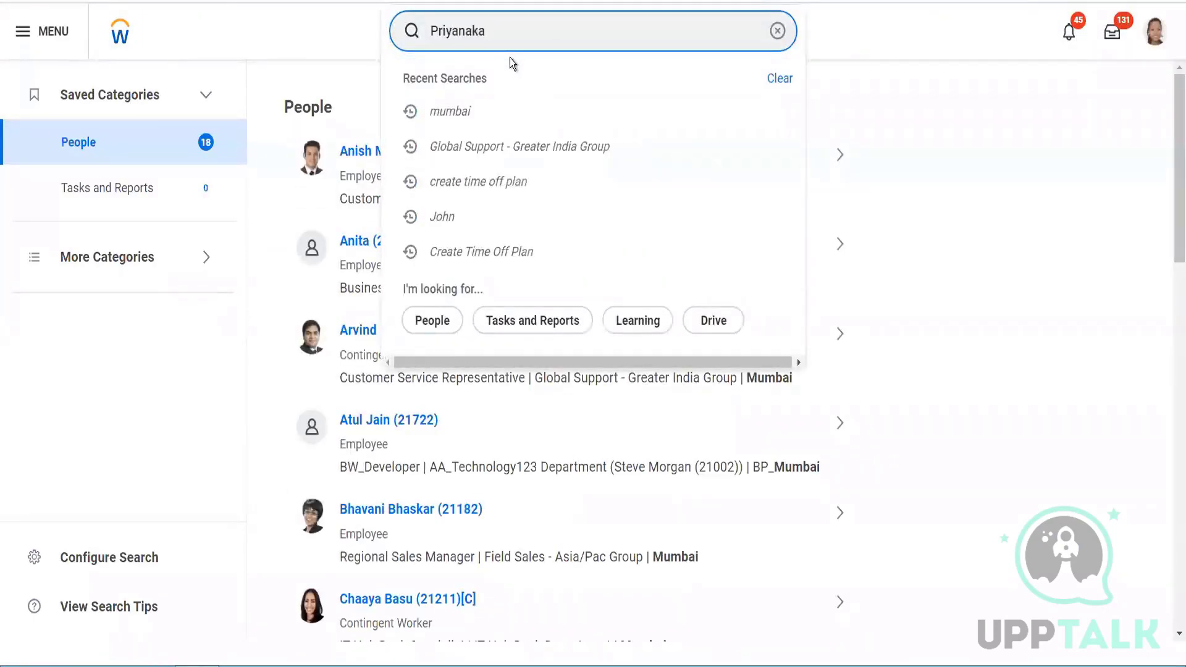
{"action": "key", "text": "BackSpace"}
{"action": "key", "text": "BackSpace"}
{"action": "key", "text": "BackSpace"}
{"action": "key", "text": "BackSpace"}
{"action": "type", "text": "nka"}
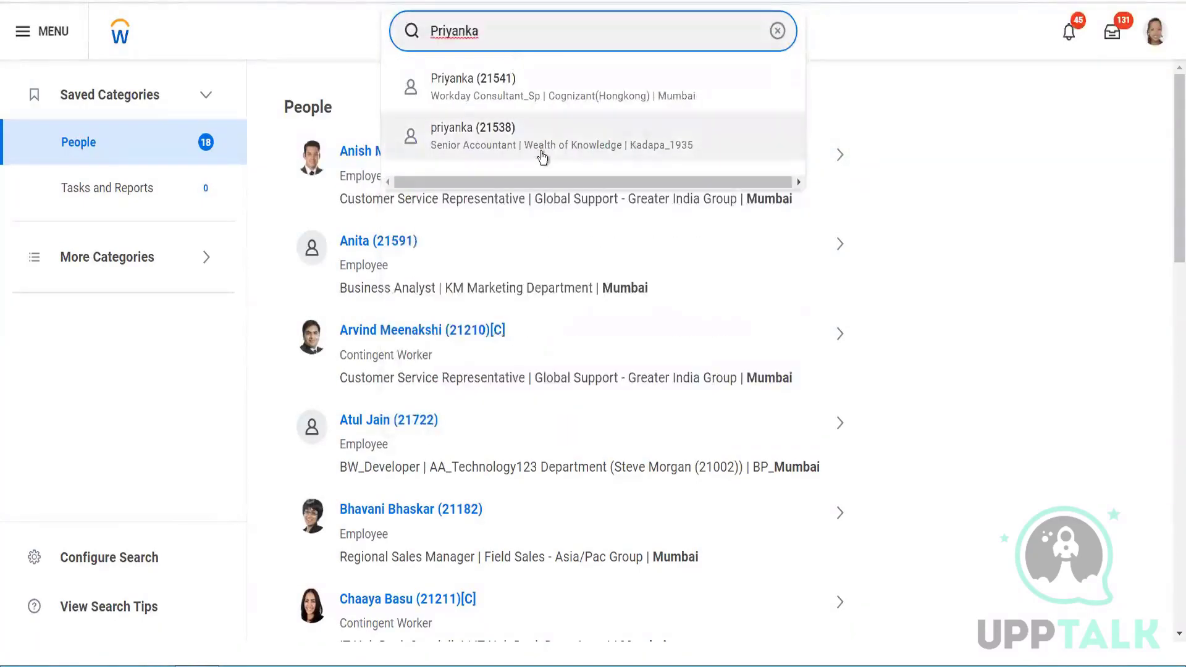
{"action": "left_click", "coordinate": [537, 148]}
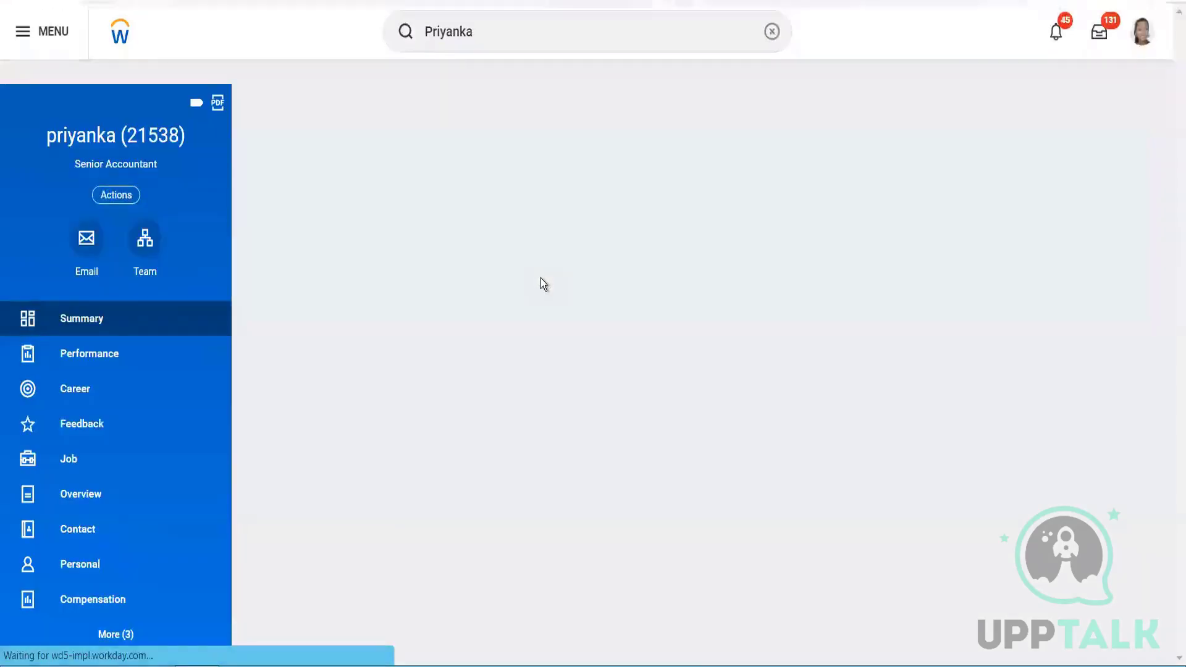
{"action": "scroll", "coordinate": [541, 279], "scroll_direction": "down", "scroll_amount": 5}
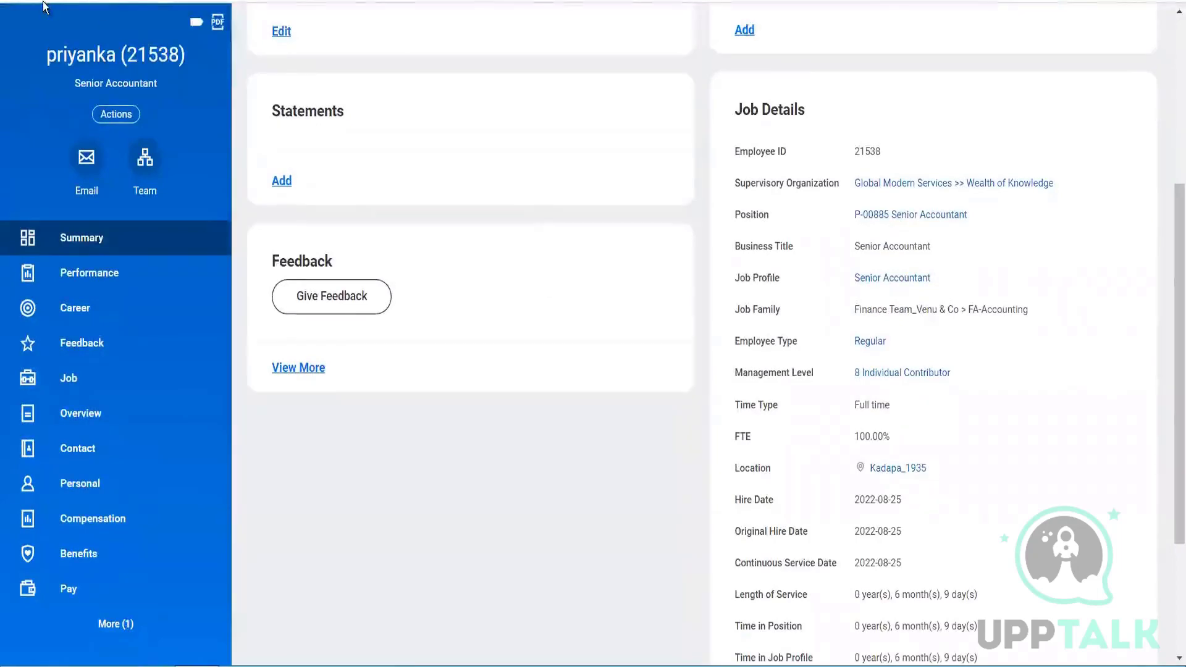
{"action": "scroll", "coordinate": [268, 69], "scroll_direction": "up", "scroll_amount": 5}
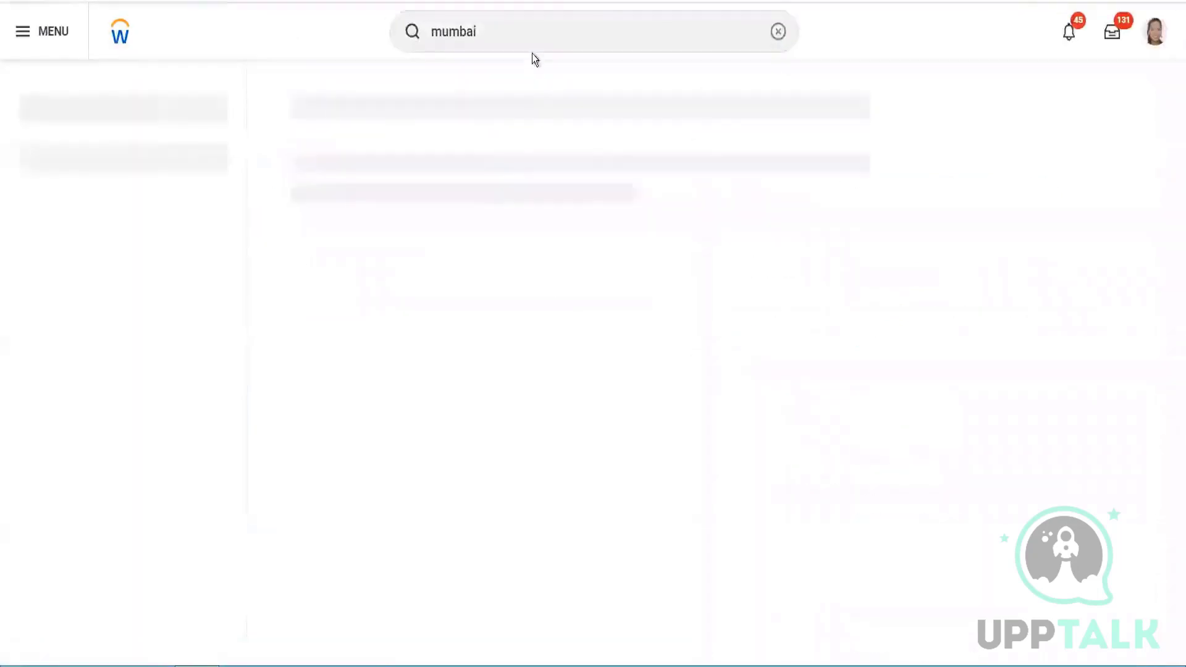
- Search for the worker's first name again, open the Mumbai-based Workday Consultant_Sp's profile, and check the hire date
{"action": "left_click", "coordinate": [479, 32]}
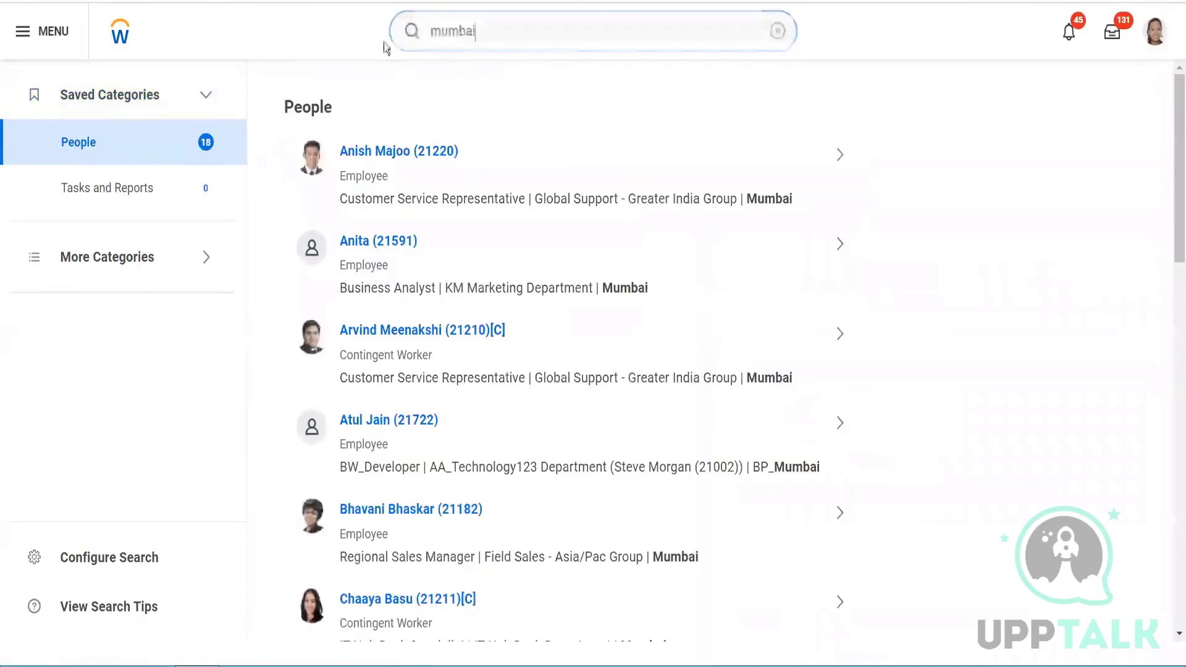
{"action": "key", "text": "ctrl+a"}
{"action": "type", "text": "P"}
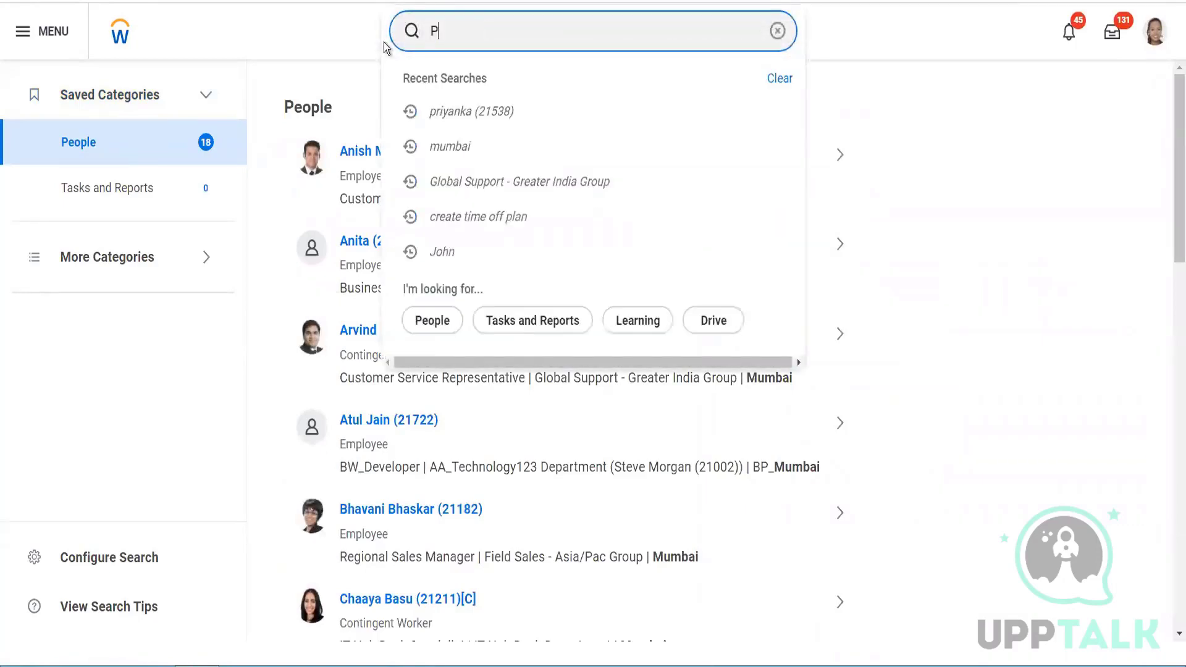
{"action": "type", "text": "riyanka"}
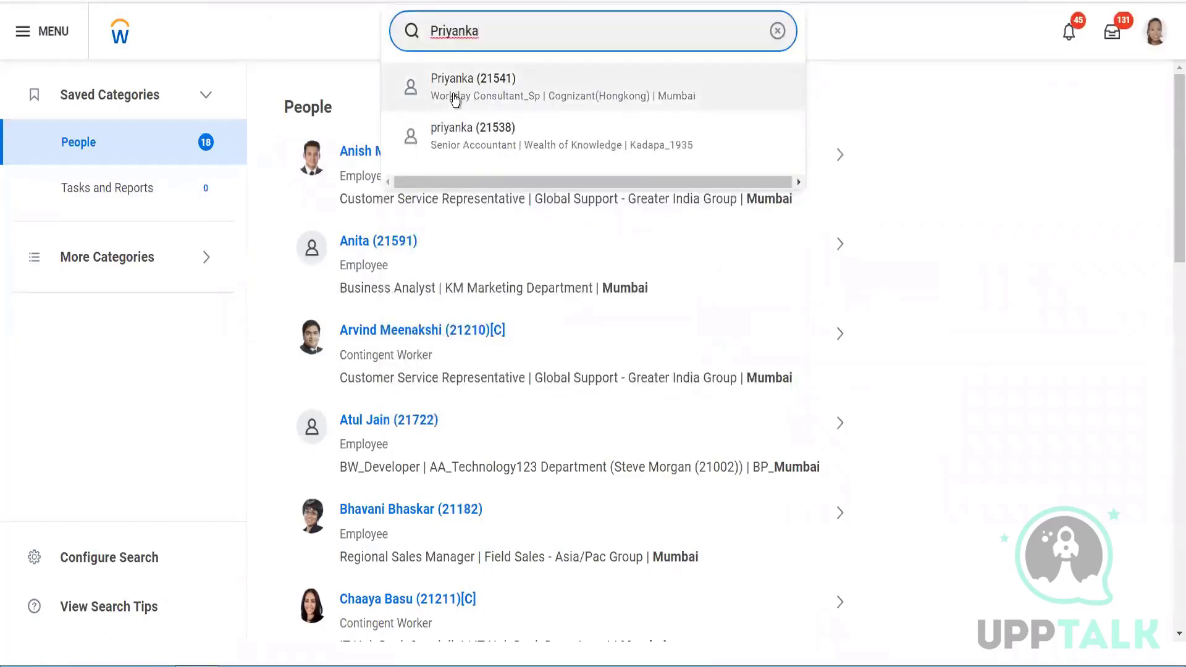
{"action": "left_click", "coordinate": [455, 99]}
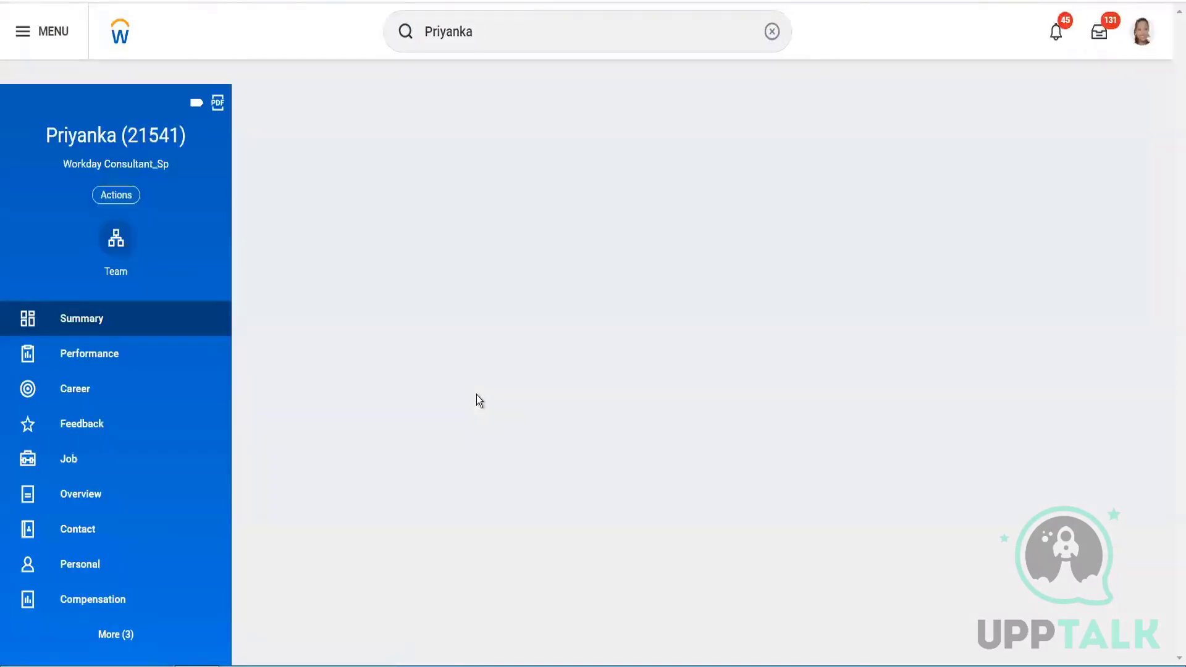
{"action": "scroll", "coordinate": [476, 395], "scroll_direction": "down", "scroll_amount": 5}
{"action": "scroll", "coordinate": [476, 394], "scroll_direction": "down", "scroll_amount": 3}
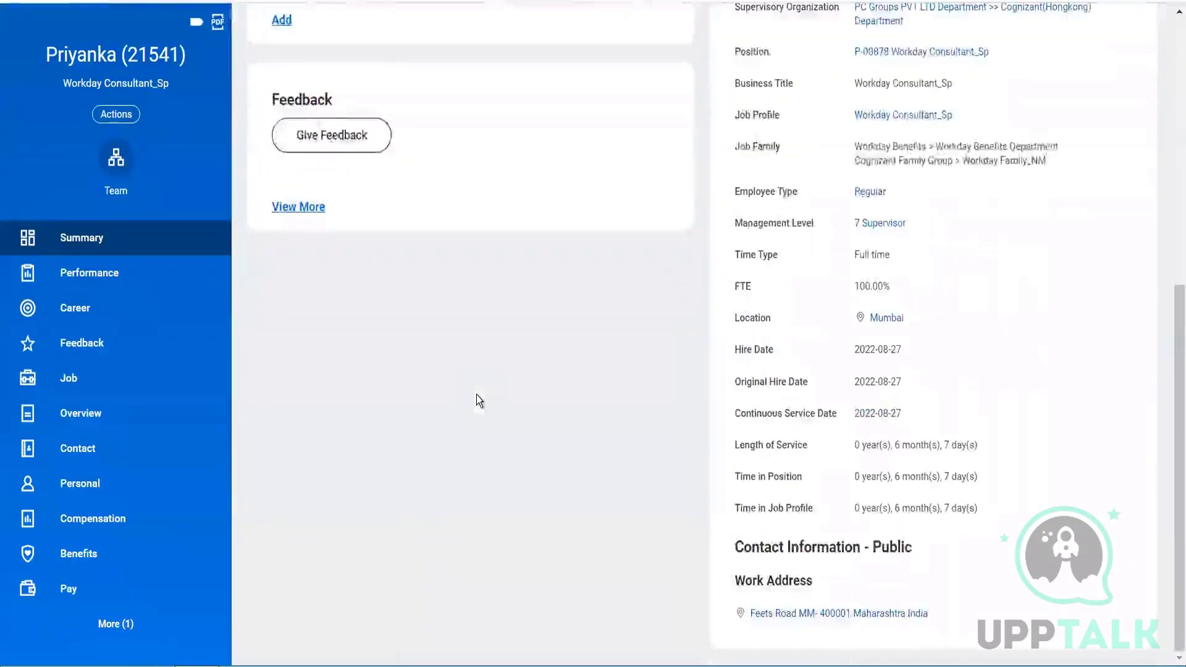
{"action": "scroll", "coordinate": [477, 395], "scroll_direction": "up", "scroll_amount": 8}
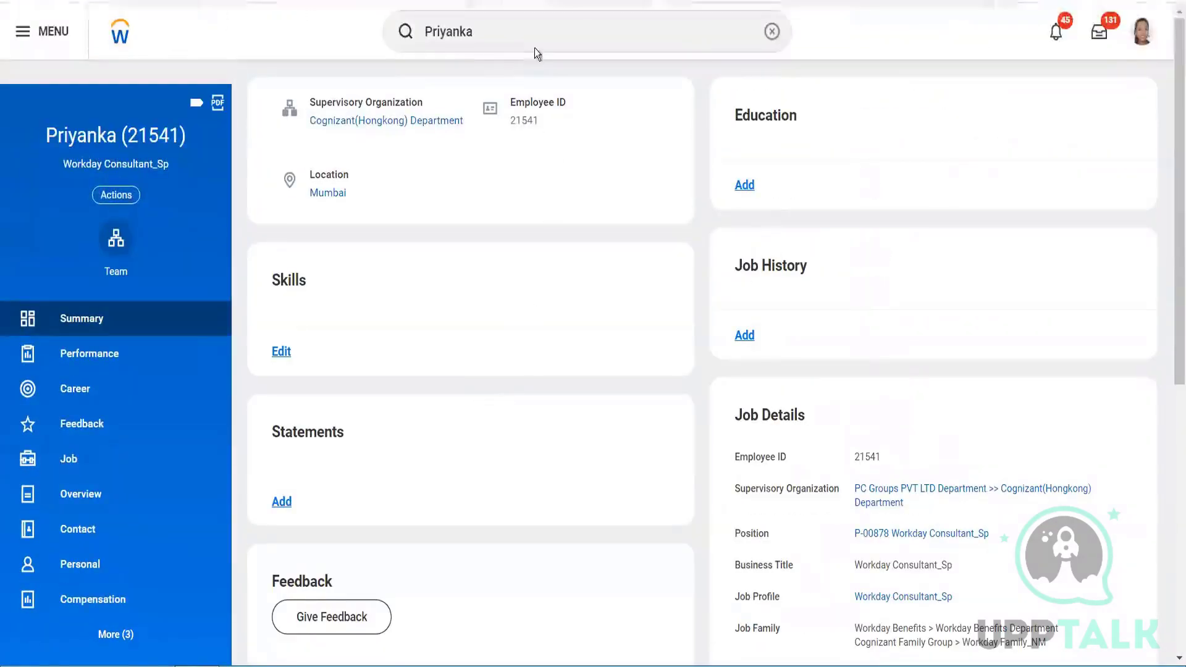
- Search for "Delhi" and open the Delhi location
{"action": "left_click", "coordinate": [384, 37]}
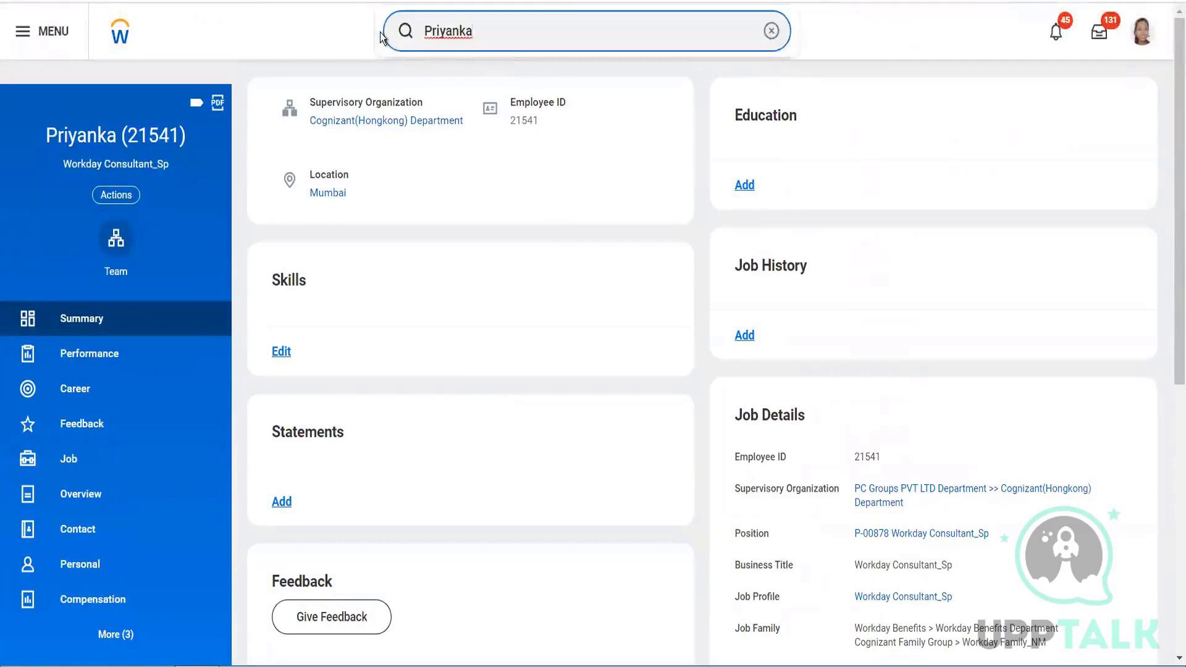
{"action": "key", "text": "ctrl+a"}
{"action": "key", "text": "BackSpace"}
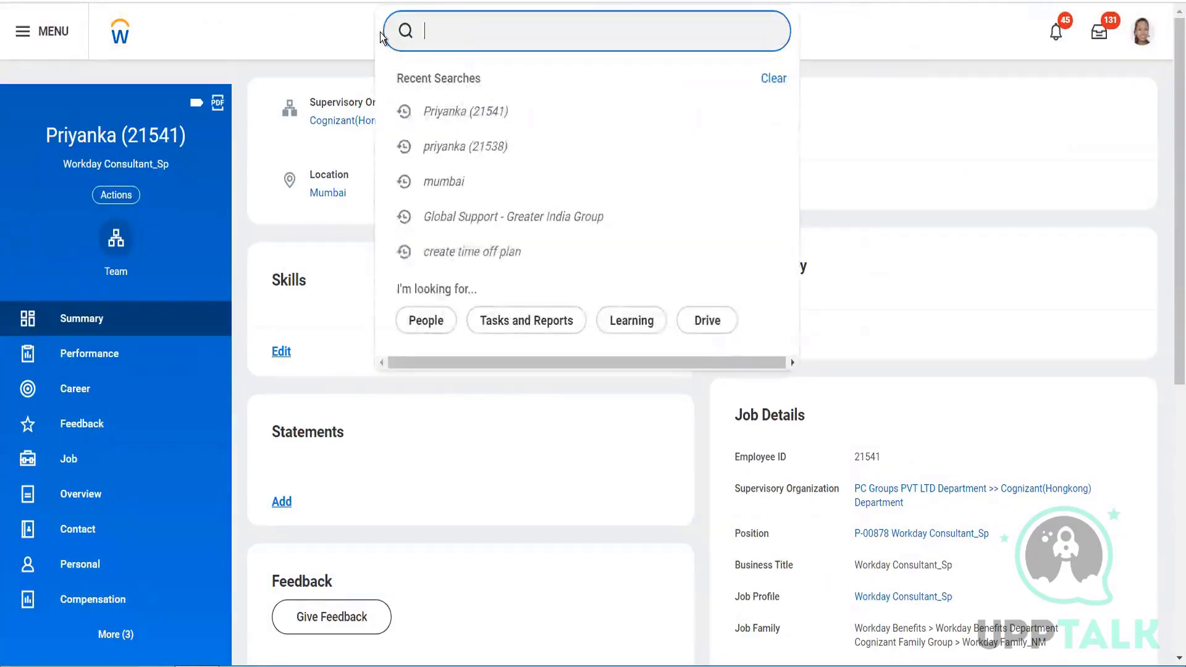
{"action": "type", "text": "B"}
{"action": "key", "text": "BackSpace"}
{"action": "type", "text": "Delhi"}
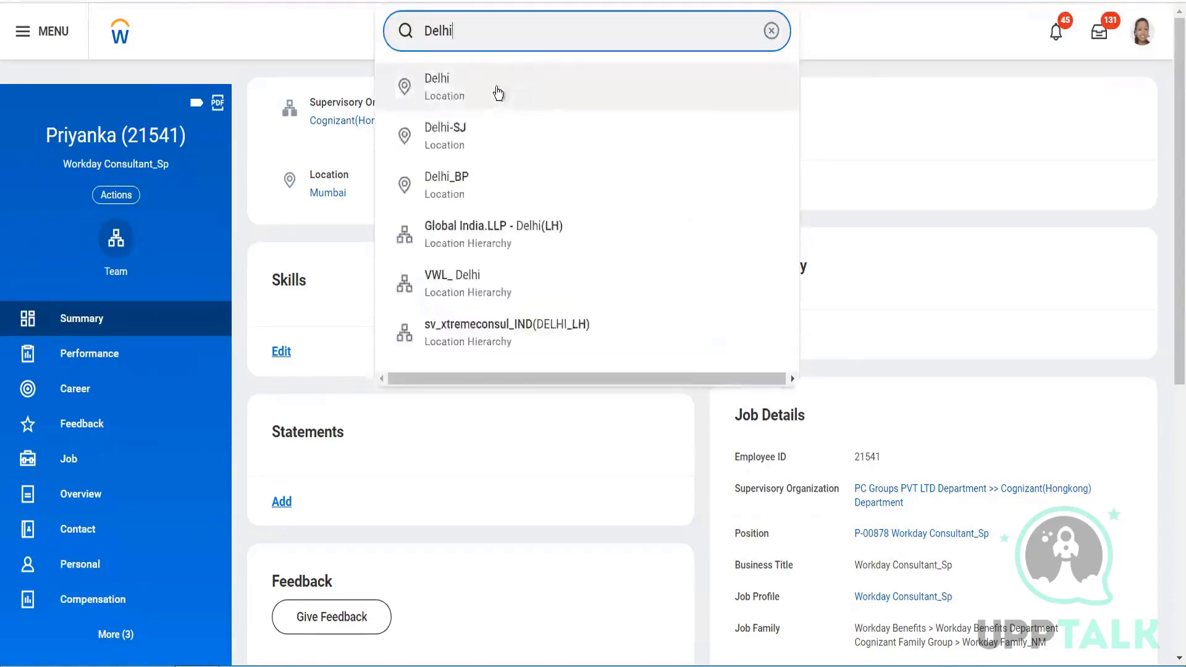
{"action": "left_click", "coordinate": [496, 92]}
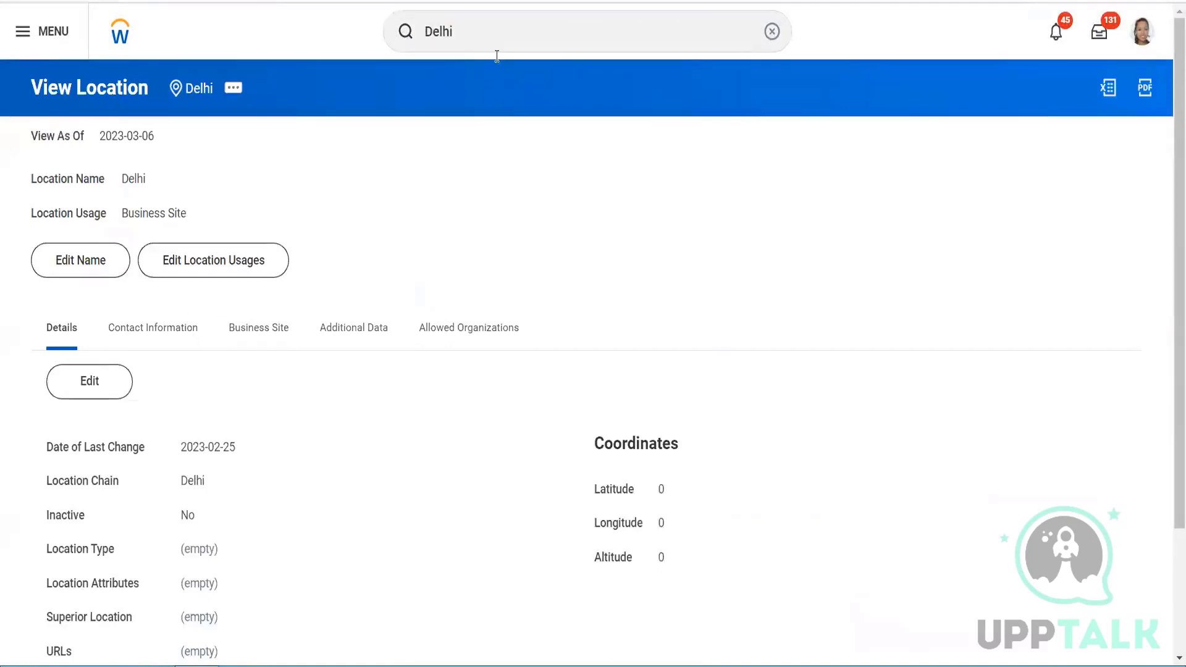
- Search for "Bangalore" and open the Google Bangalore company record to look at its members
{"action": "left_click", "coordinate": [487, 32]}
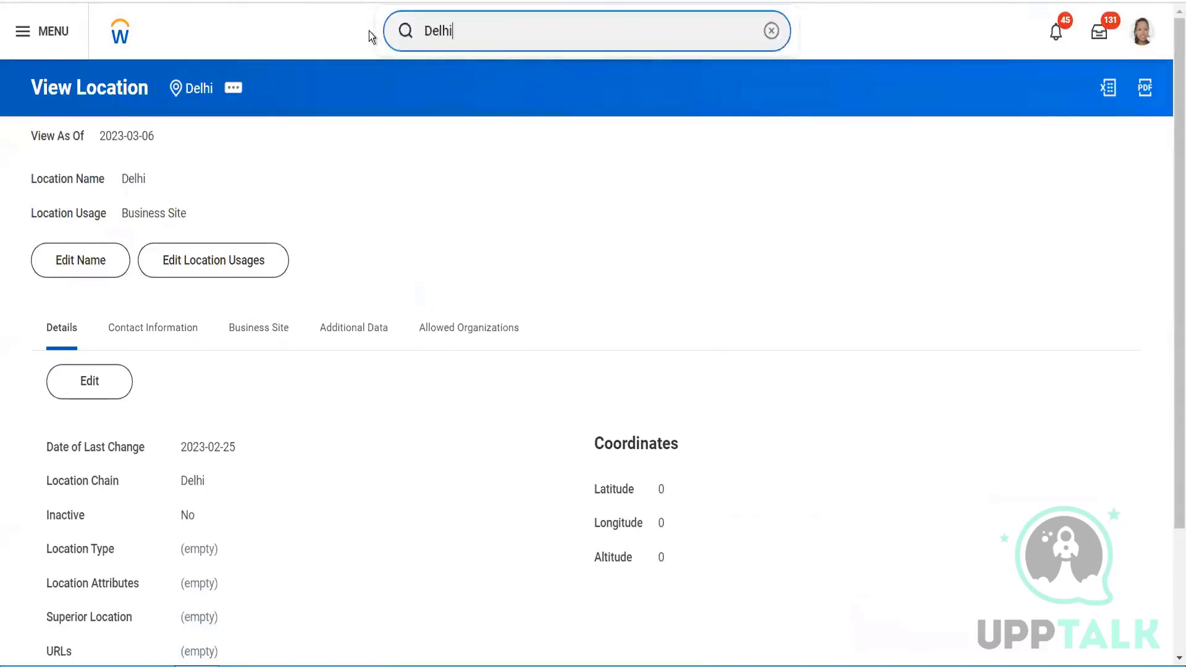
{"action": "type", "text": "Bangalore"}
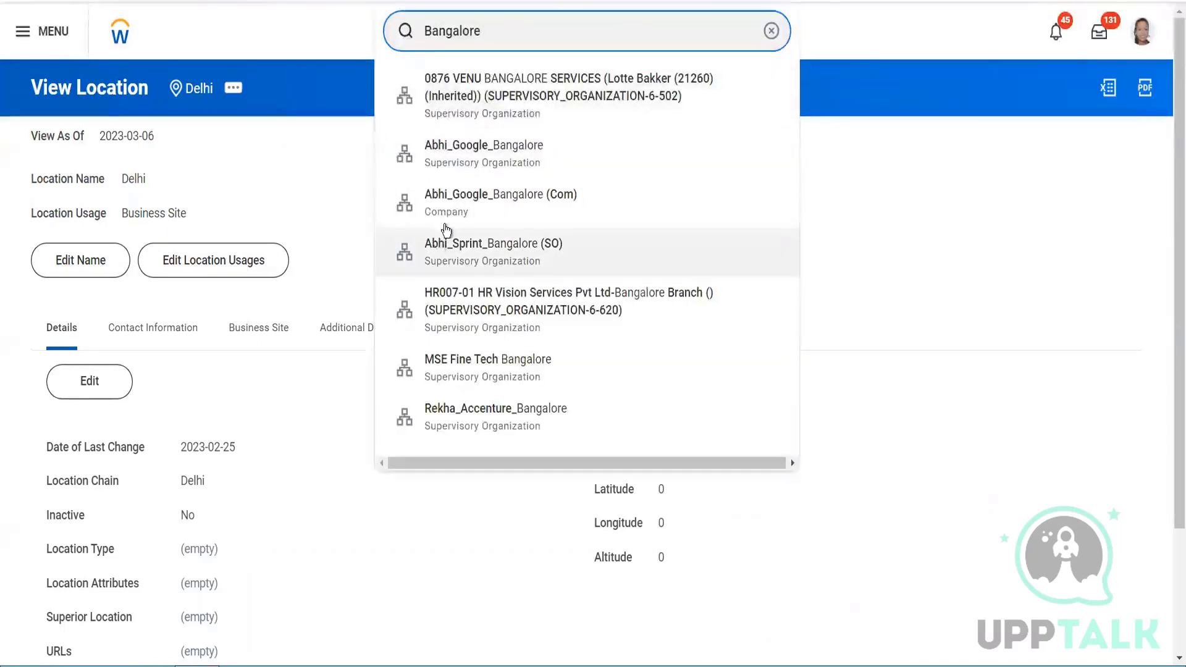
{"action": "left_click", "coordinate": [448, 213]}
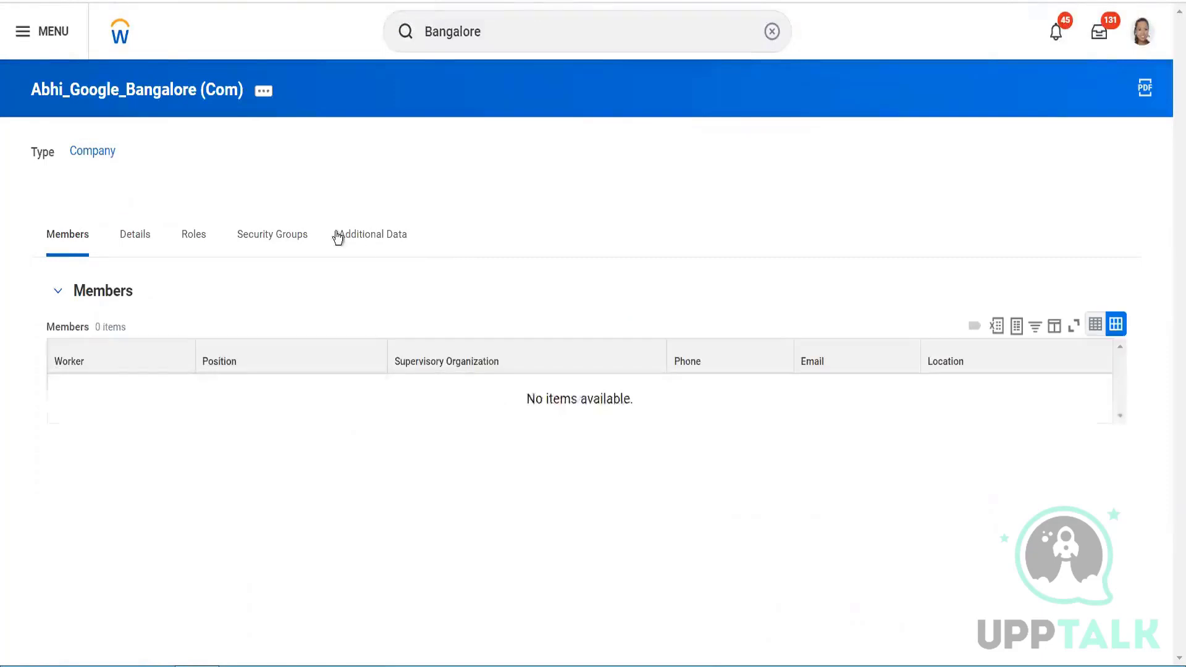
- Search for "Mumbai" and open the Mumbai location record
{"action": "left_click", "coordinate": [524, 32]}
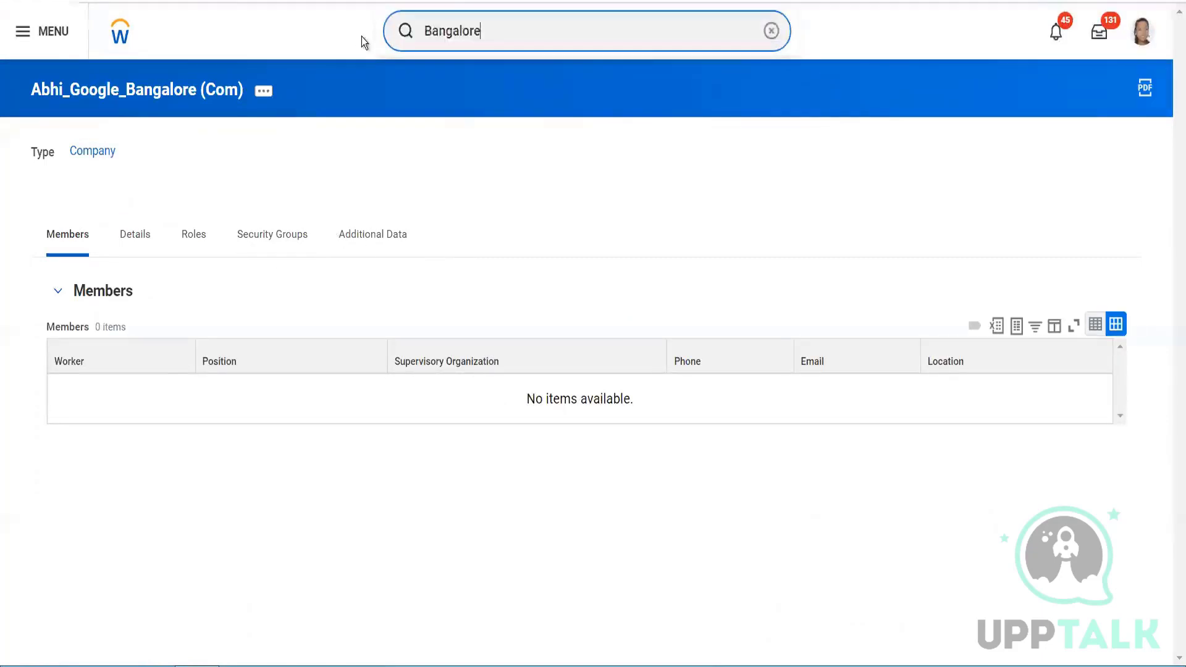
{"action": "key", "text": "ctrl+a"}
{"action": "type", "text": "Mumbai"}
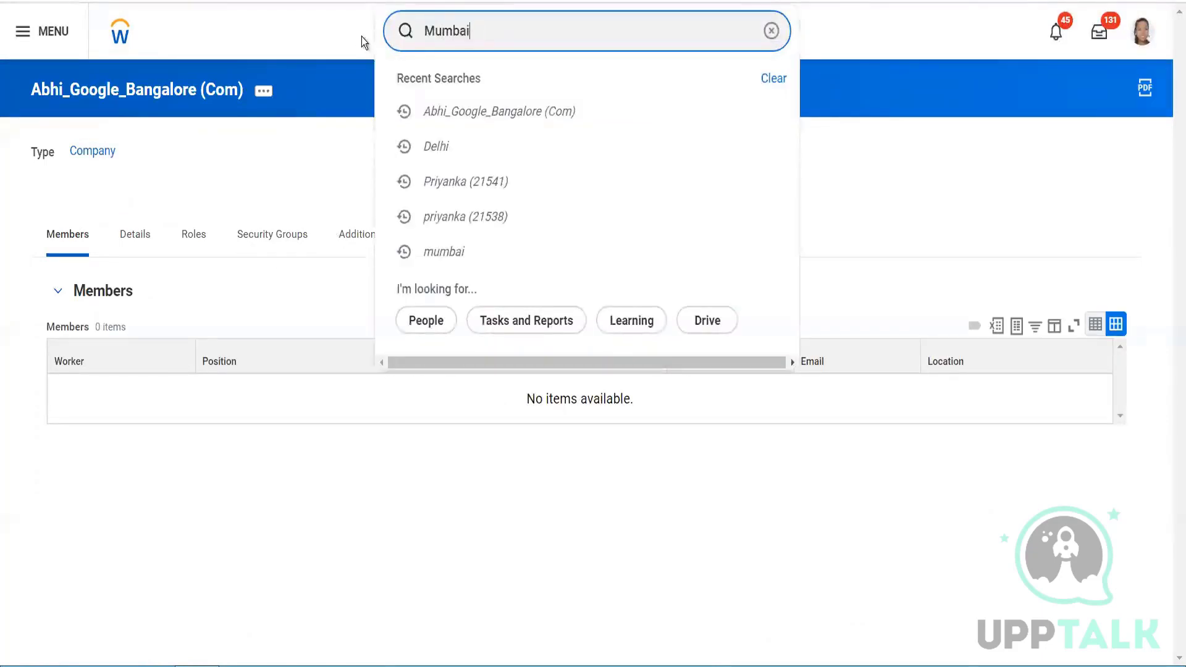
{"action": "left_click", "coordinate": [471, 97]}
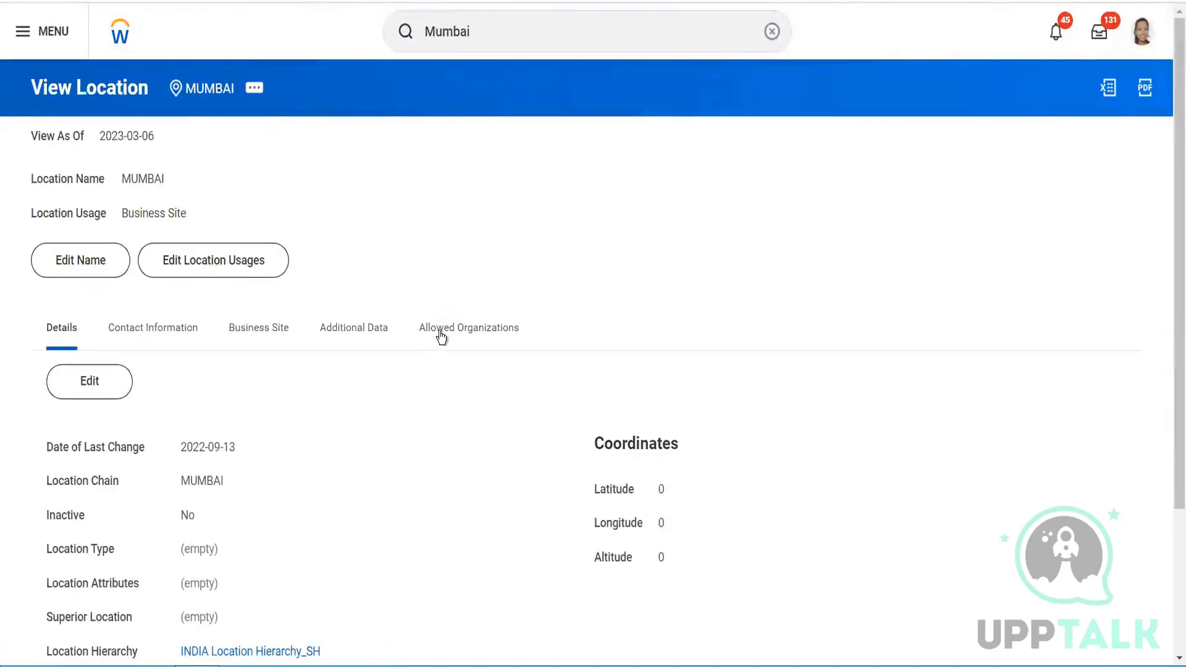
- Search for "Hyder", open the Hyderabad location, and display its members
{"action": "left_click", "coordinate": [382, 43]}
{"action": "key", "text": "ctrl+a"}
{"action": "key", "text": "BackSpace"}
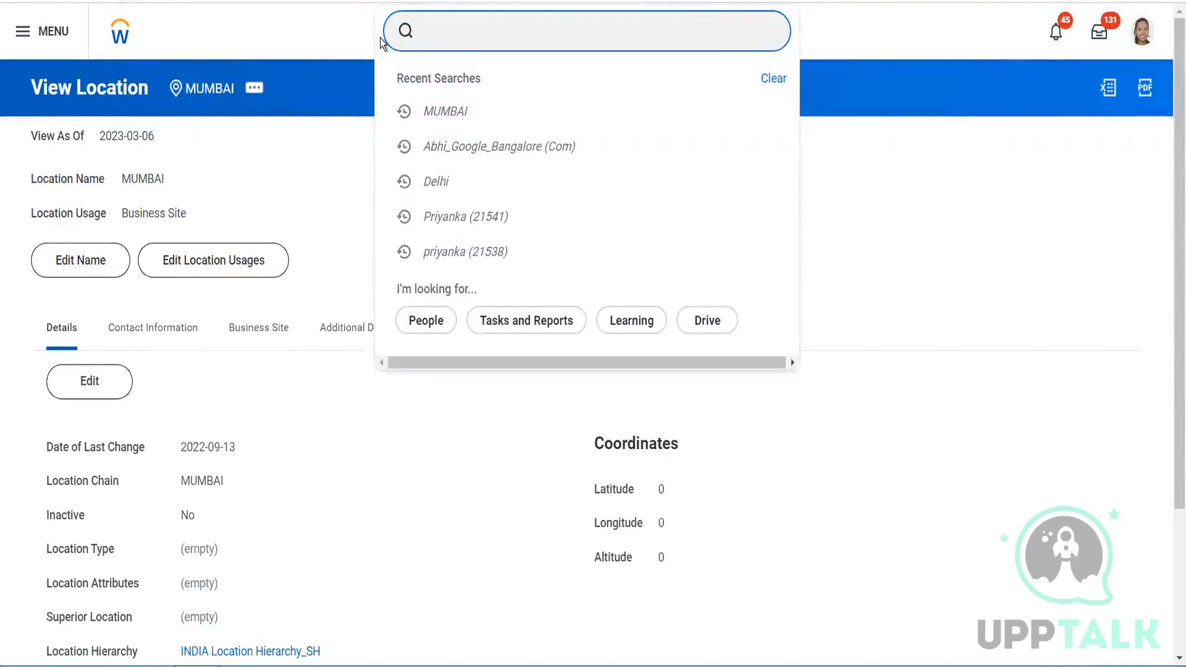
{"action": "type", "text": "Hyder"}
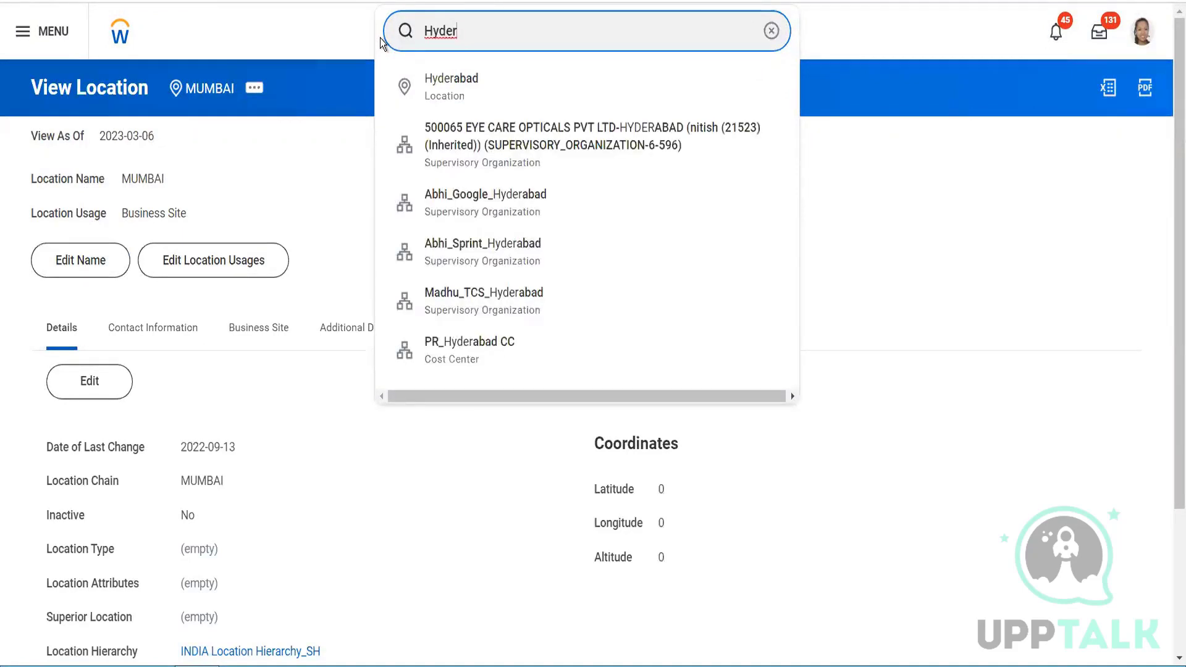
{"action": "left_click", "coordinate": [503, 91]}
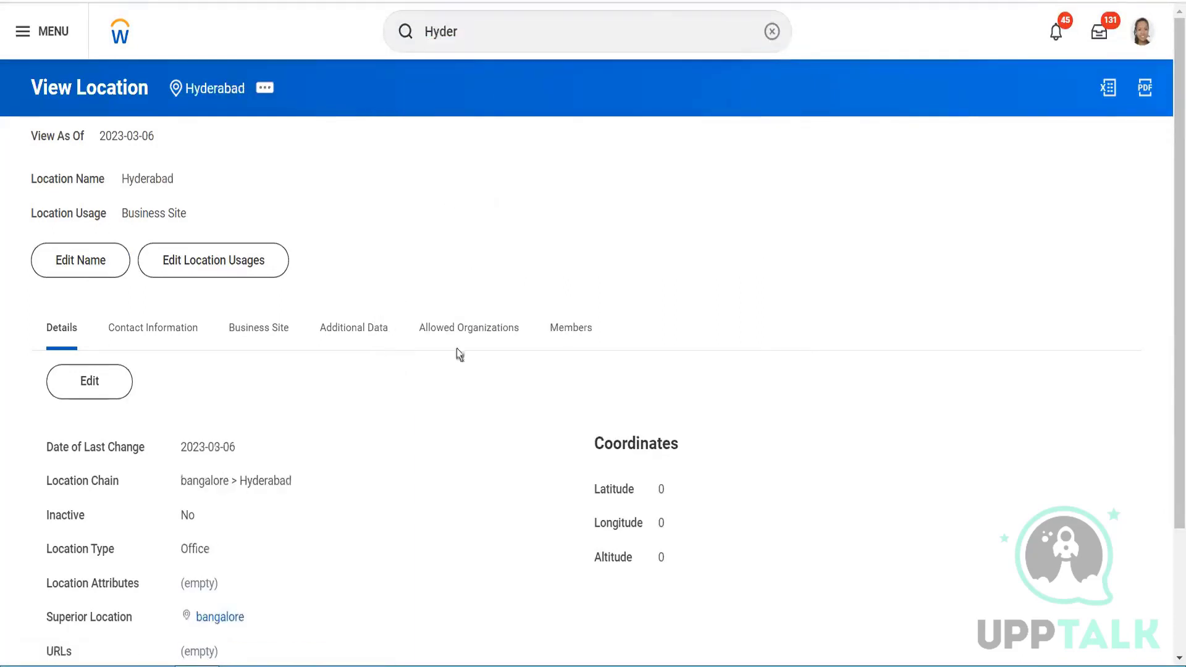
{"action": "left_click", "coordinate": [574, 326]}
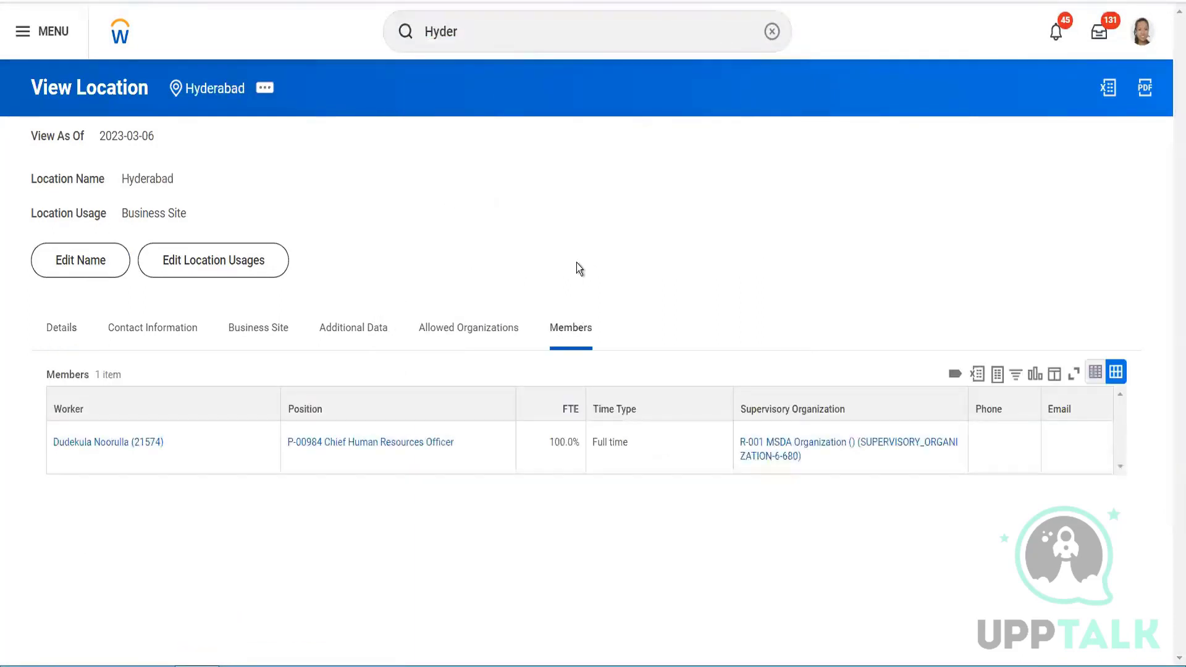
- Open the Hyderabad member's profile and check the hire date in the job details
{"action": "left_click", "coordinate": [132, 451]}
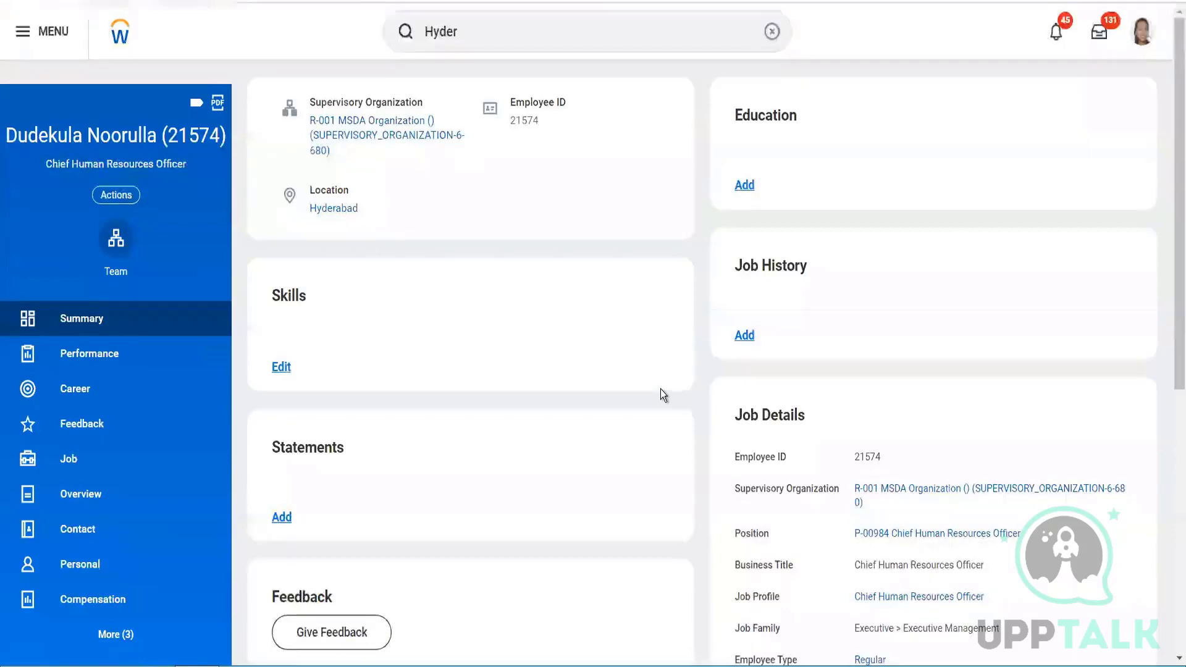
{"action": "scroll", "coordinate": [662, 391], "scroll_direction": "down", "scroll_amount": 8}
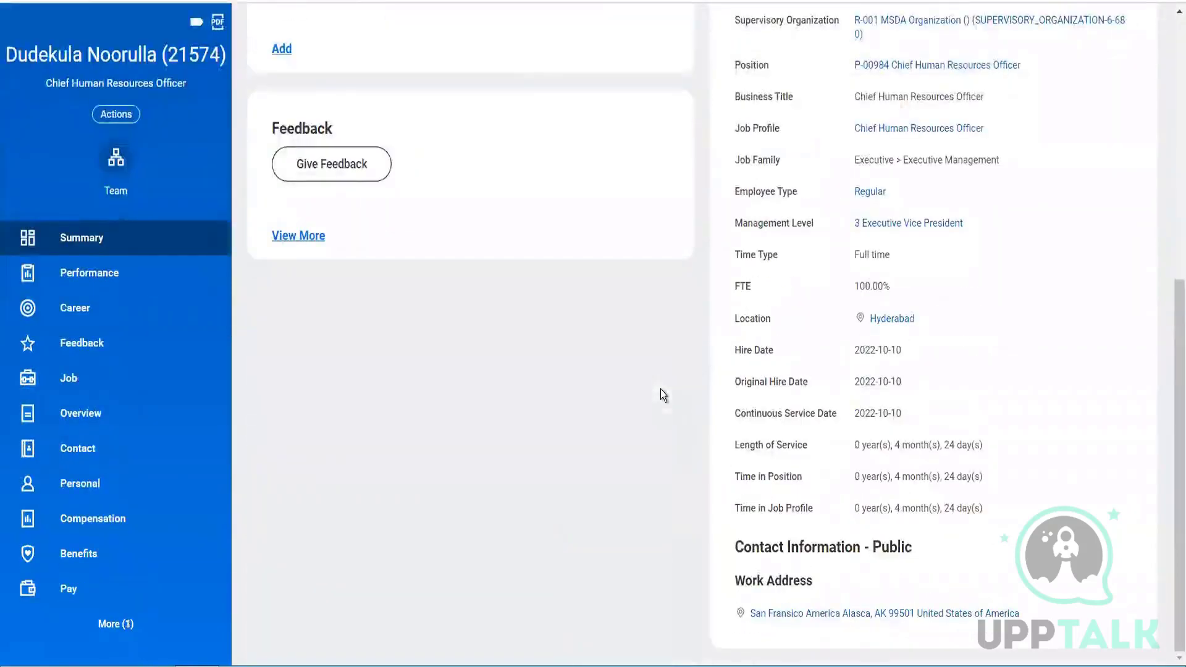
{"action": "scroll", "coordinate": [661, 396], "scroll_direction": "up", "scroll_amount": 8}
{"action": "left_click", "coordinate": [509, 33]}
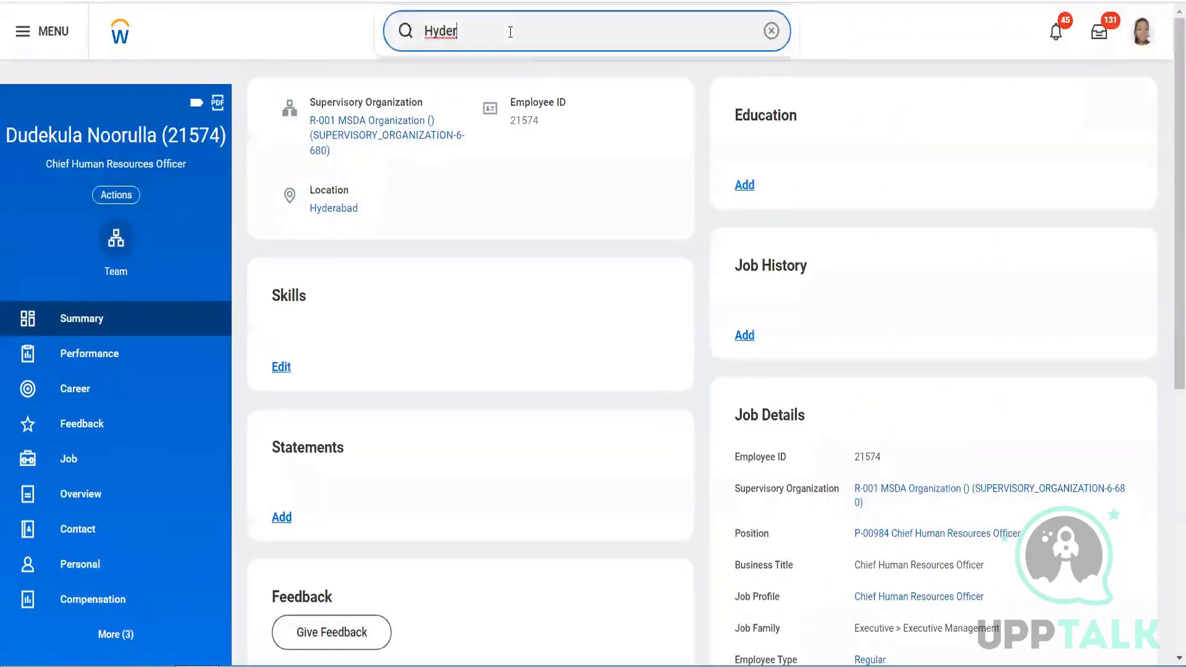
{"action": "key", "text": "BackSpace"}
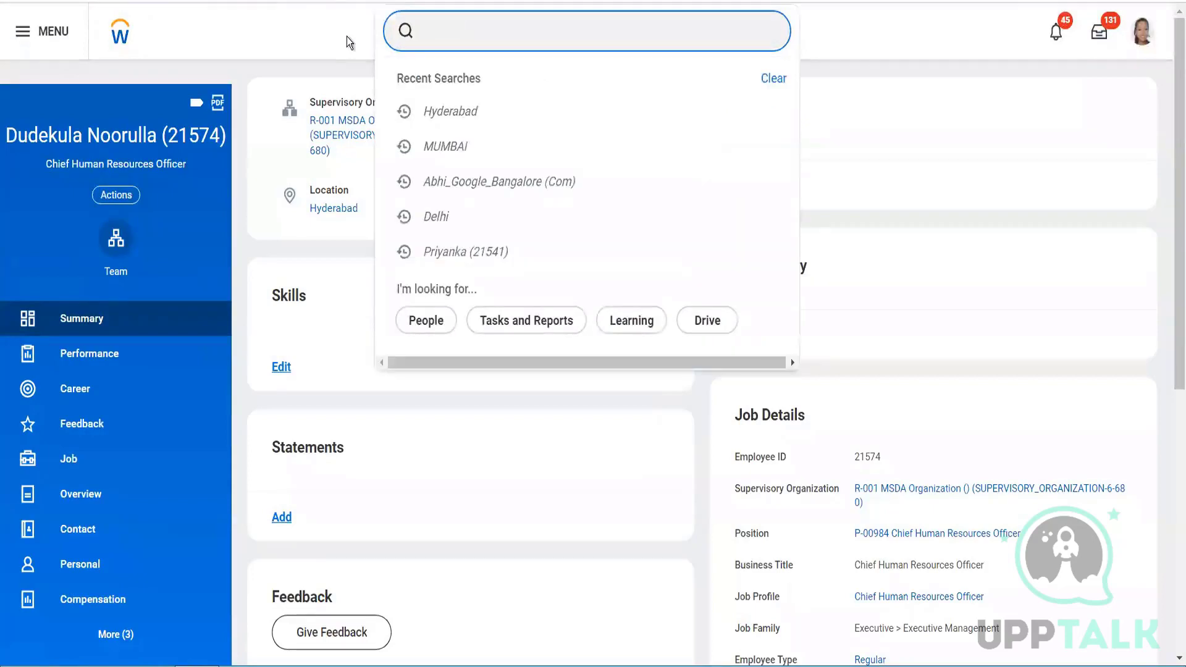
{"action": "type", "text": "Anish"}
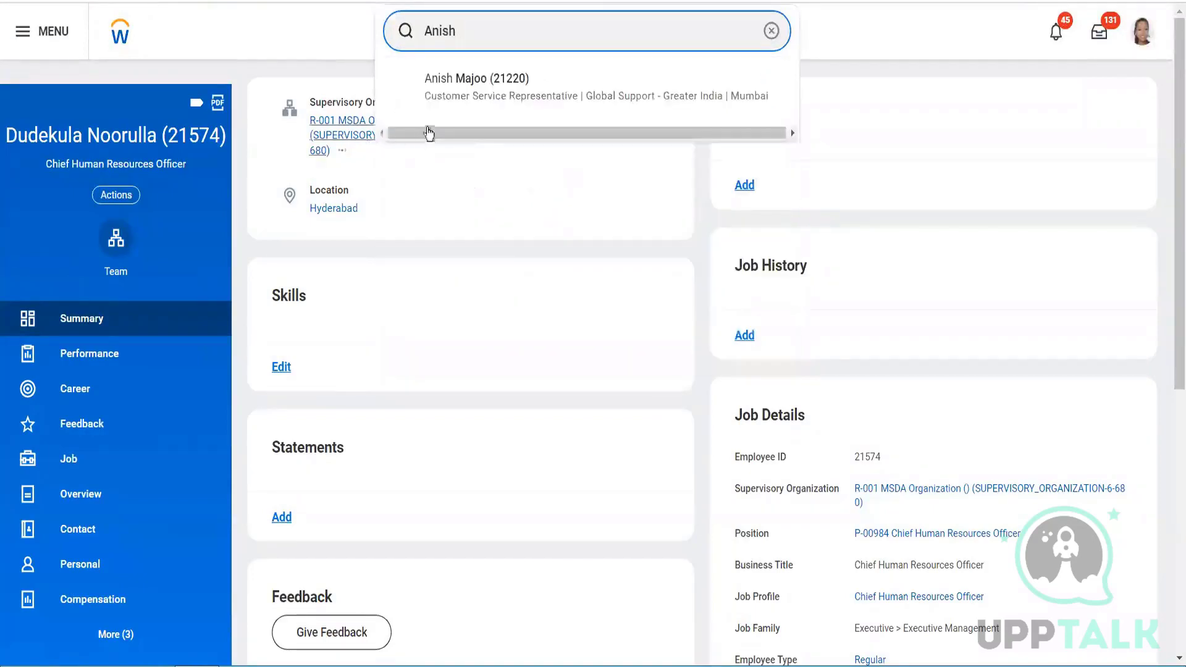
- Start View Time Off Results by Period for this worker from the Time and Leave actions
{"action": "left_click", "coordinate": [128, 277]}
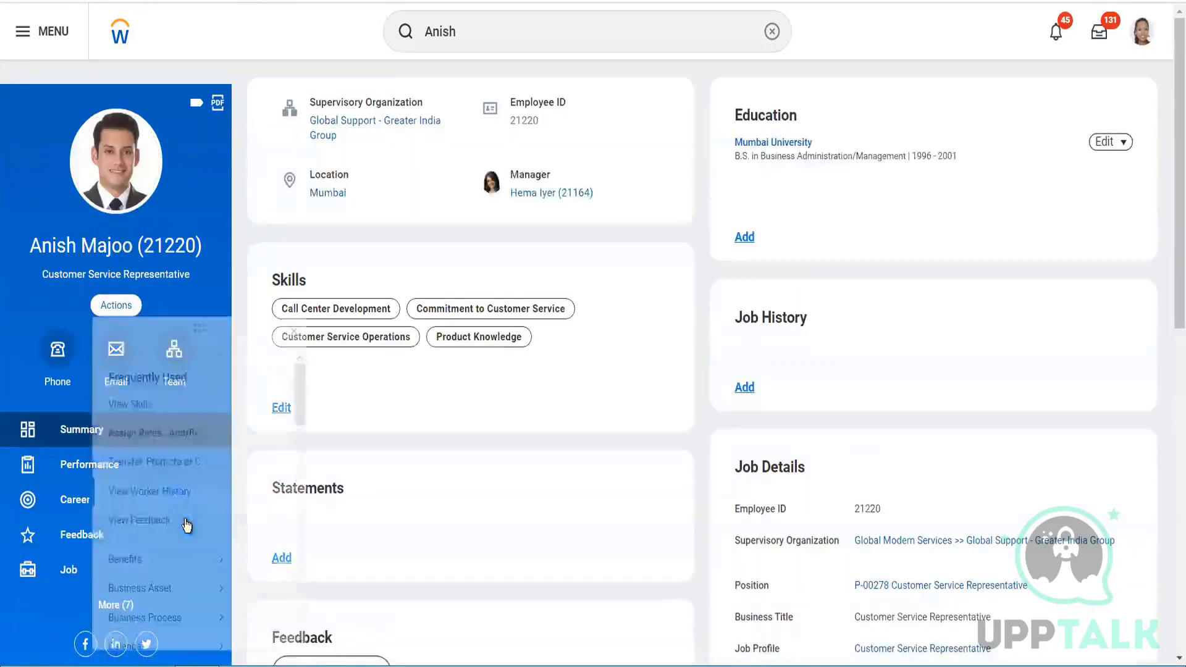
{"action": "scroll", "coordinate": [184, 520], "scroll_direction": "down", "scroll_amount": 5}
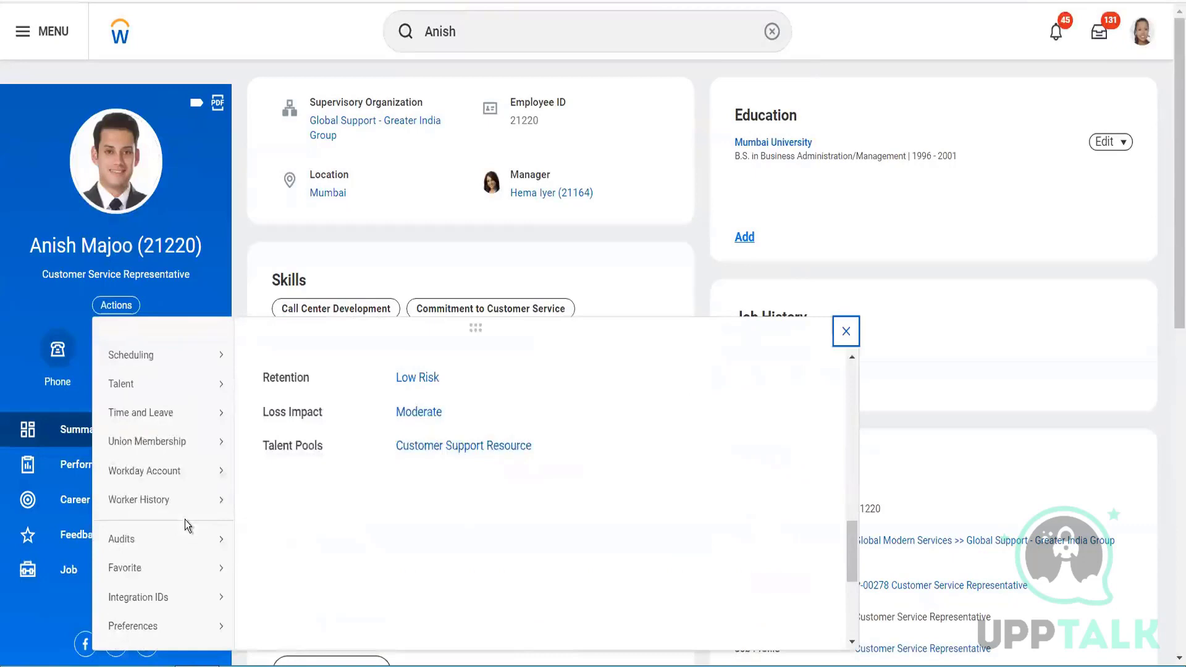
{"action": "scroll", "coordinate": [184, 521], "scroll_direction": "down", "scroll_amount": 1}
{"action": "mouse_move", "coordinate": [185, 363]}
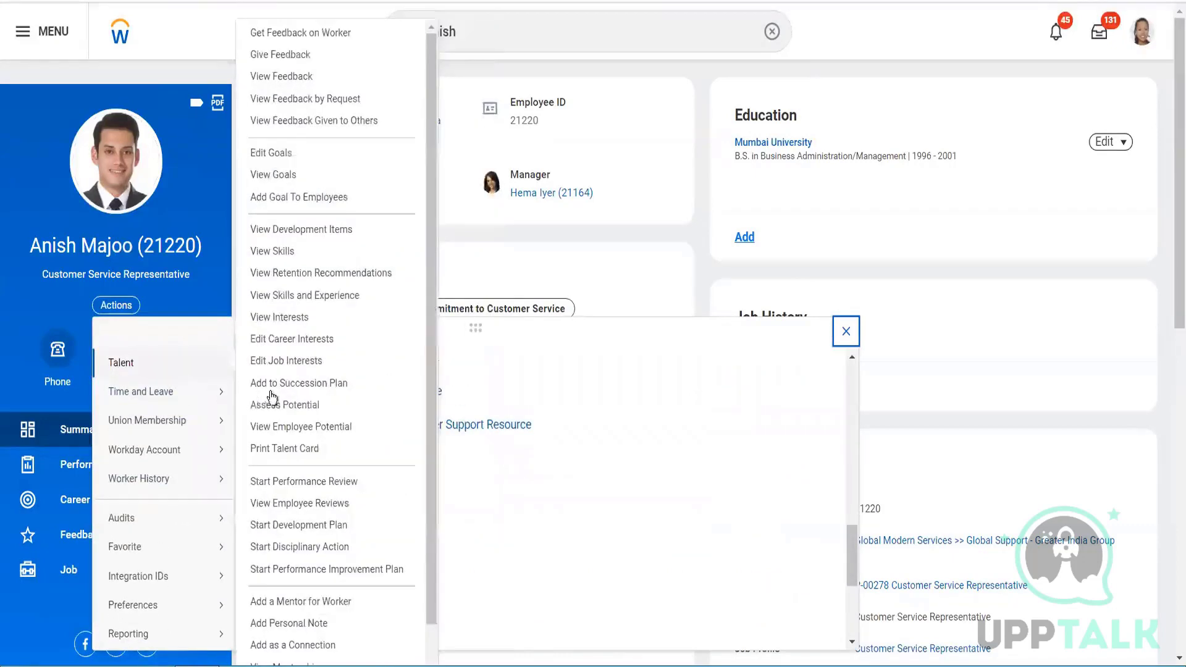
{"action": "mouse_move", "coordinate": [213, 396]}
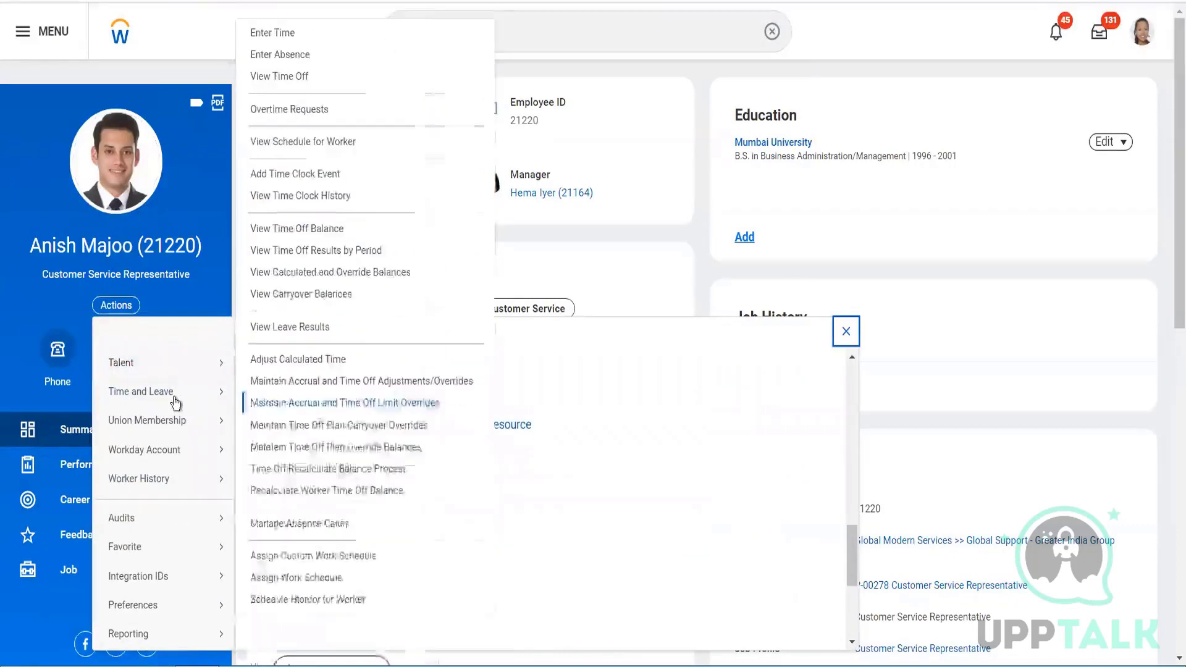
{"action": "left_click", "coordinate": [342, 251]}
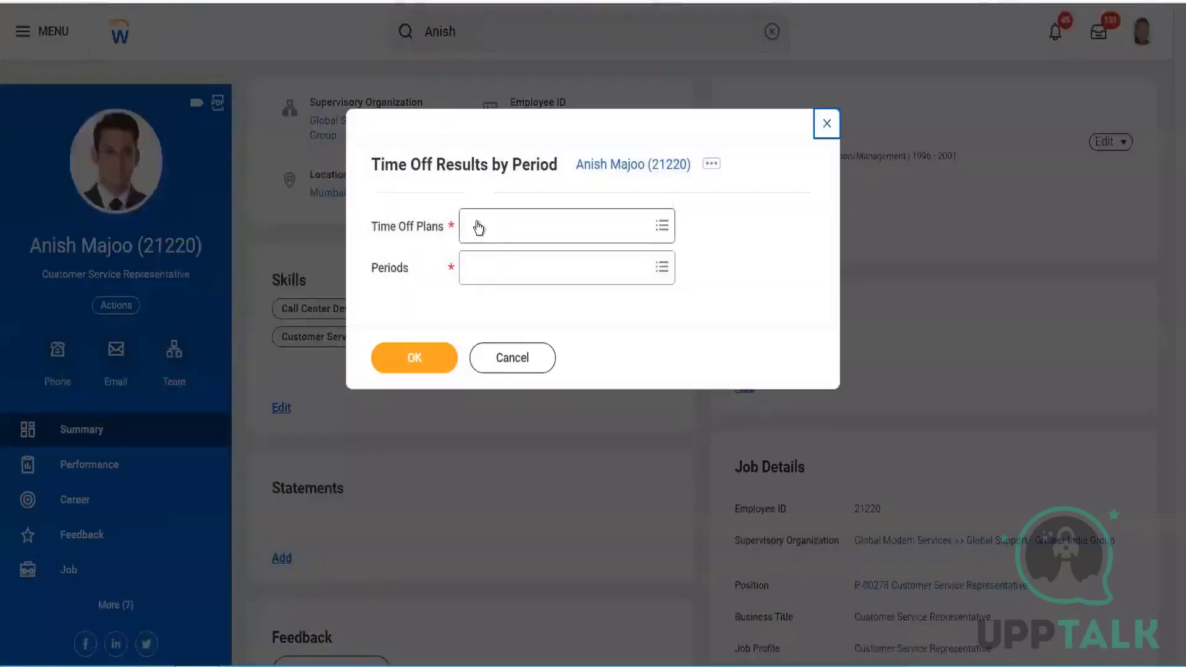
- Search the time off plans for "Ann" and select Anni Plan for the results
{"action": "left_click", "coordinate": [477, 224]}
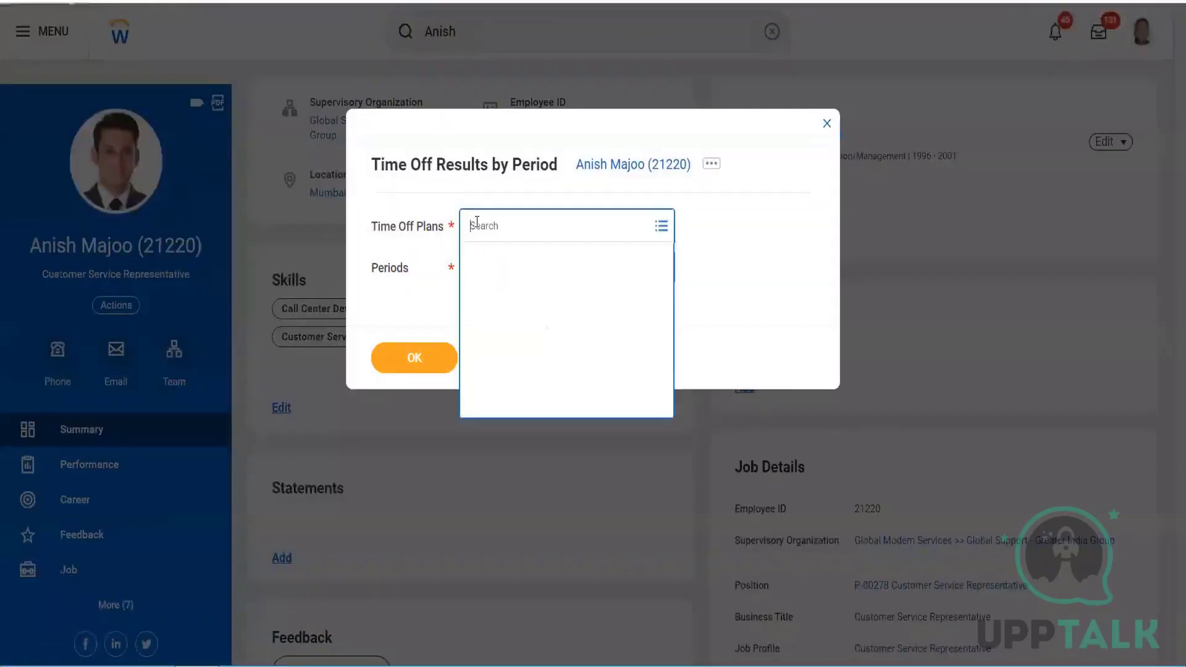
{"action": "left_click", "coordinate": [509, 288]}
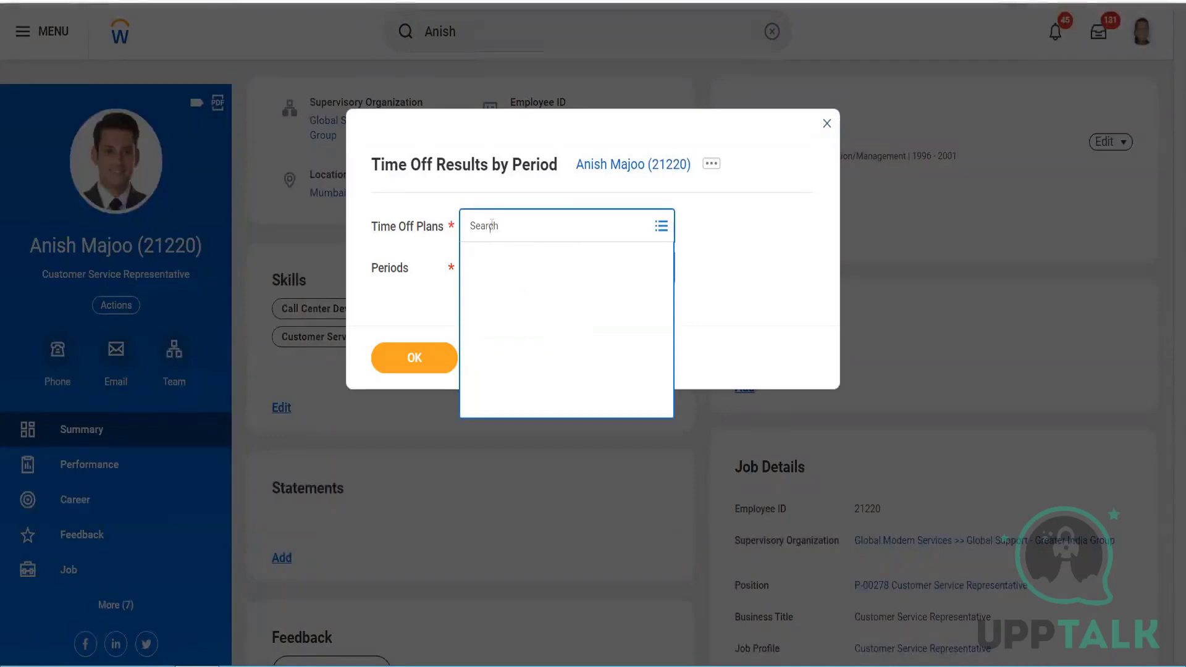
{"action": "type", "text": "A"}
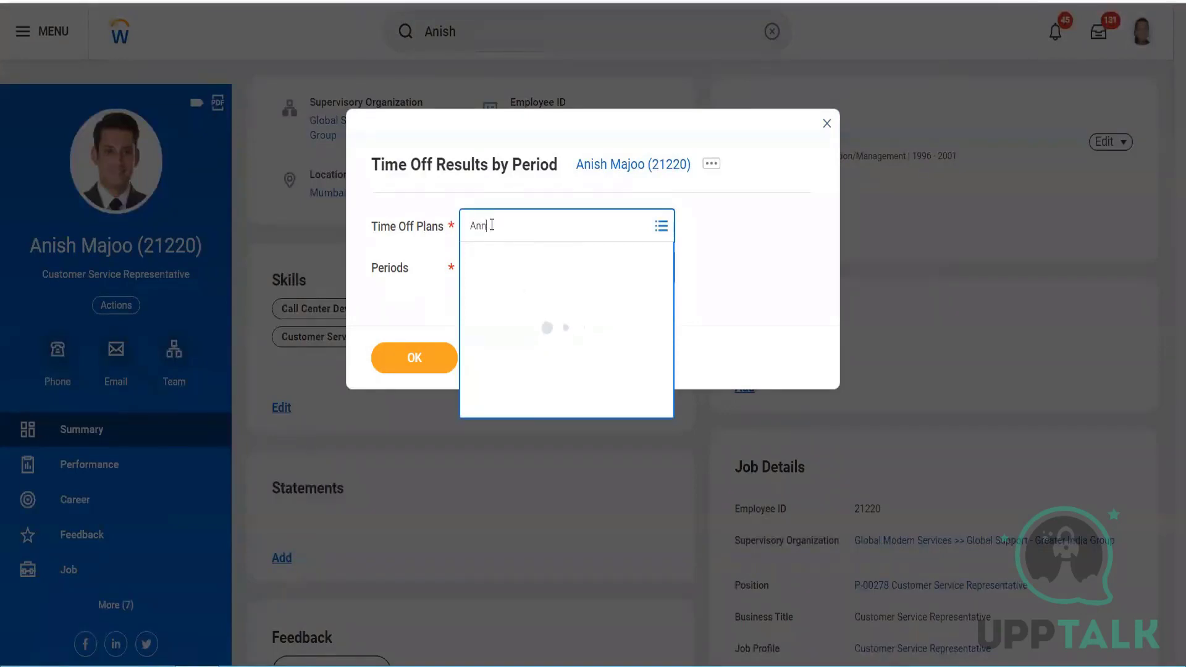
{"action": "type", "text": "nn"}
{"action": "key", "text": "Return"}
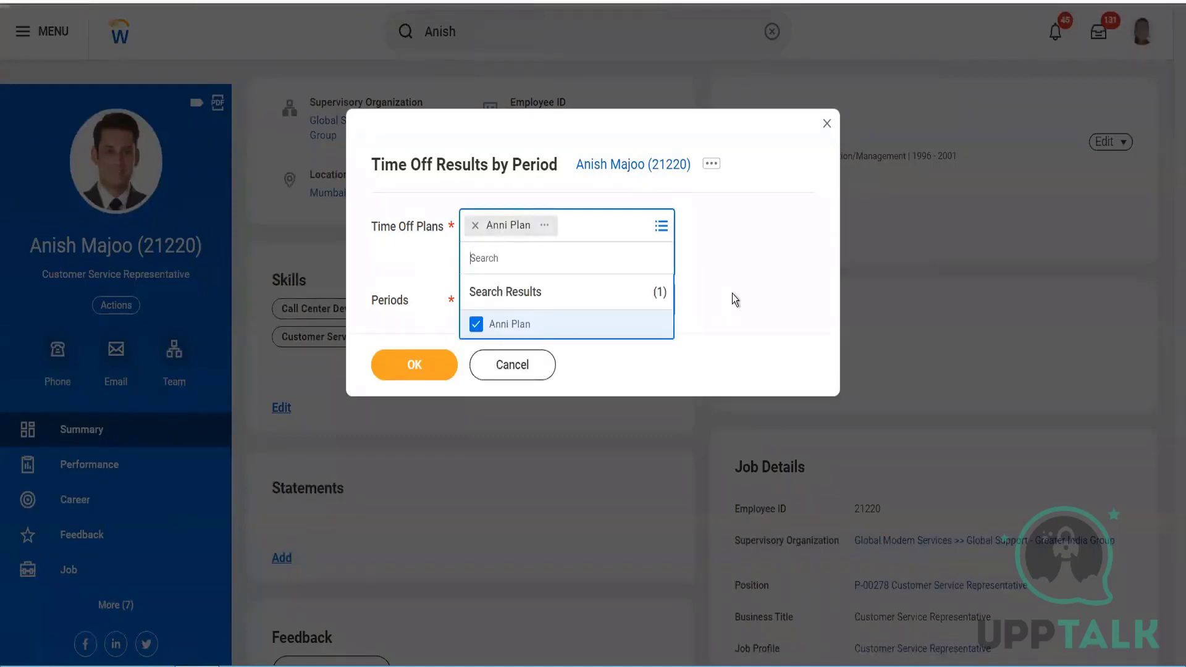
- Select all monthly periods of 2017 and 2018 and run the time off results
{"action": "left_click", "coordinate": [559, 280]}
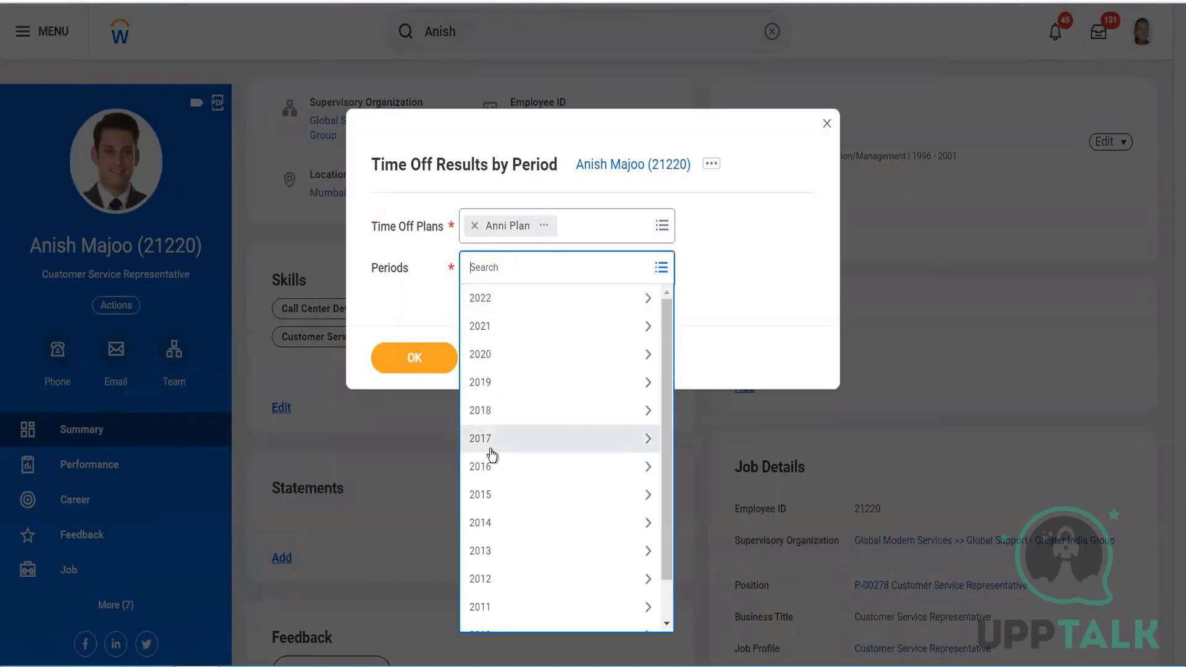
{"action": "left_click", "coordinate": [492, 456]}
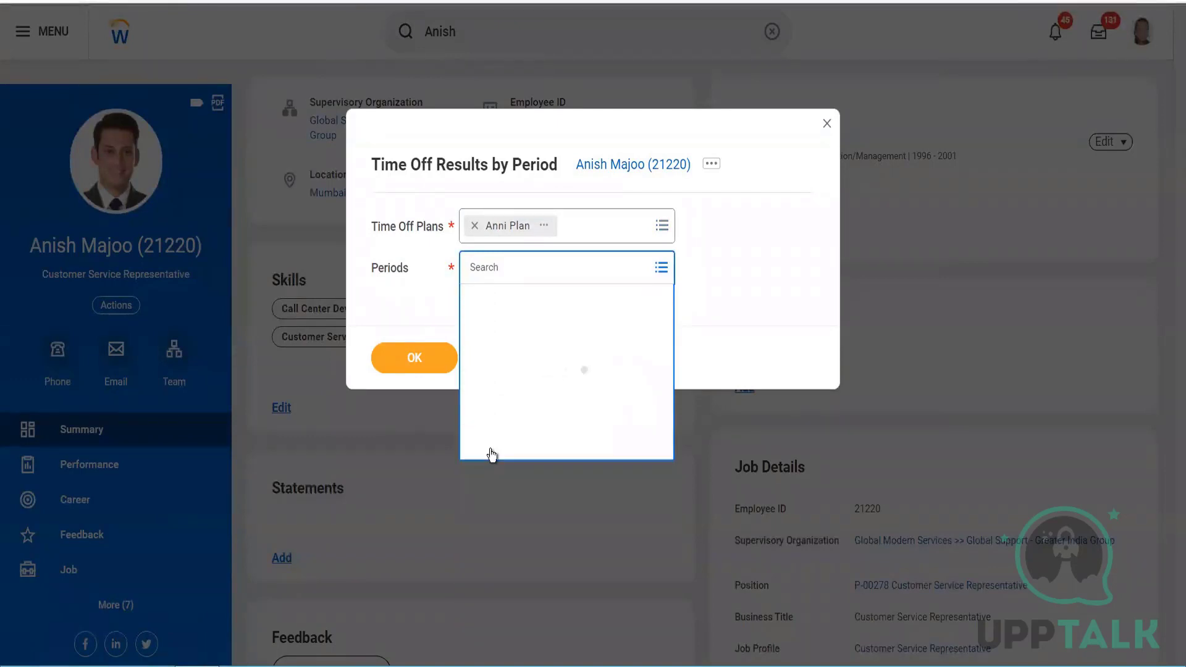
{"action": "left_click", "coordinate": [605, 268]}
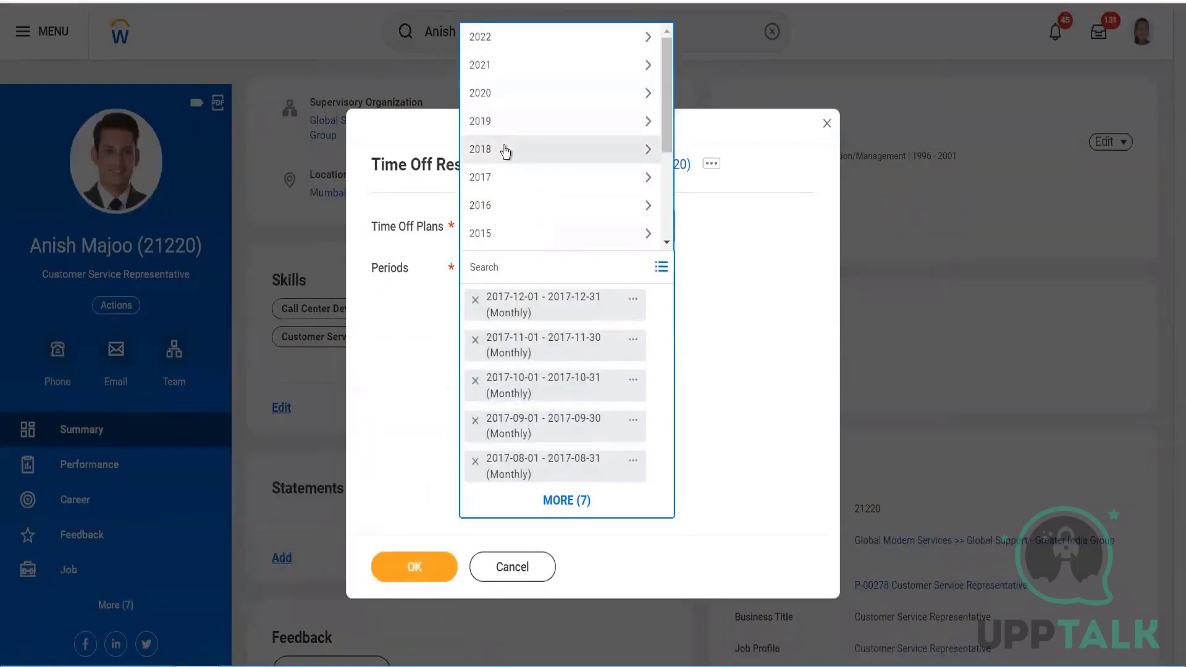
{"action": "left_click", "coordinate": [505, 151]}
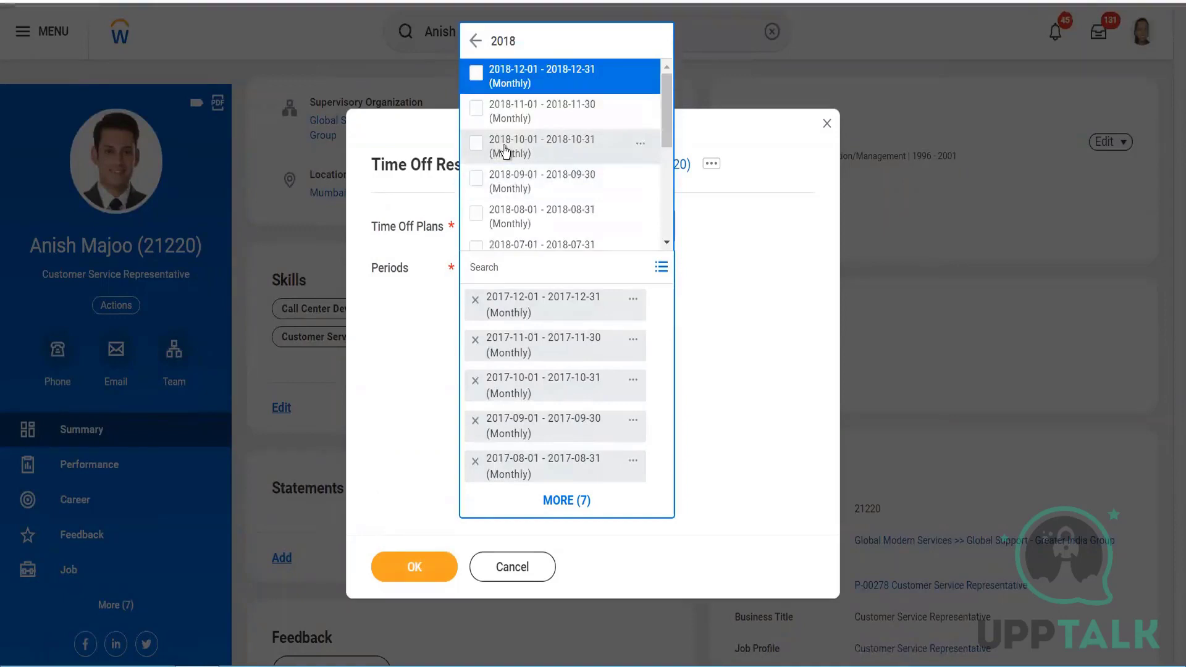
{"action": "left_click", "coordinate": [410, 566]}
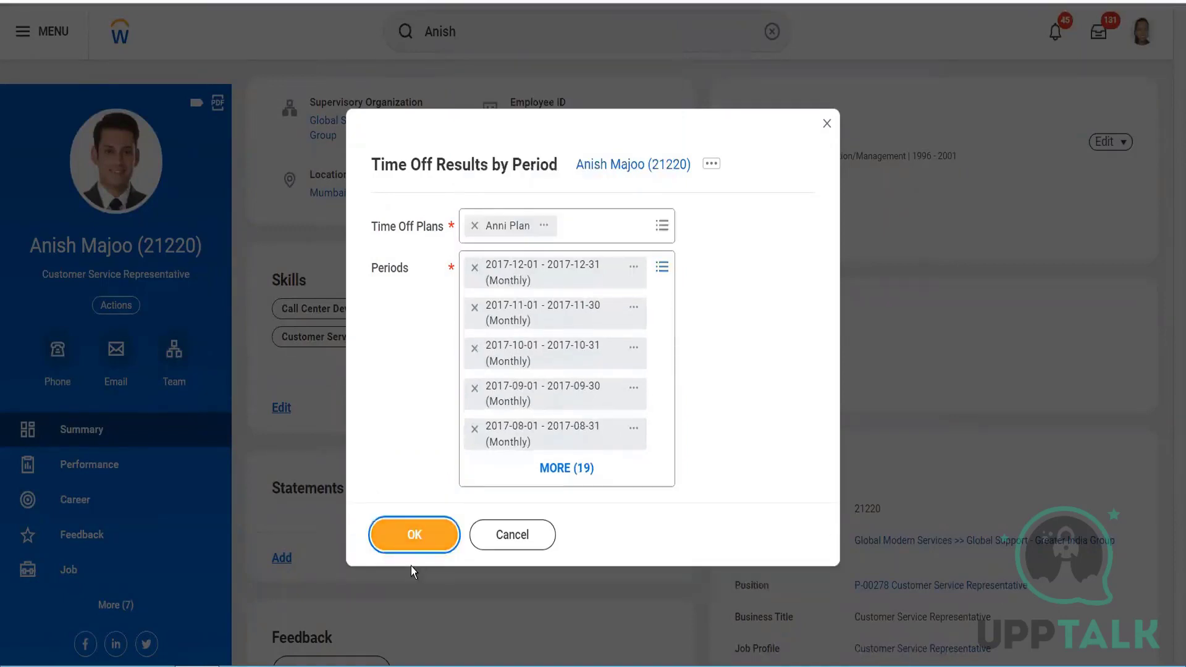
{"action": "left_click", "coordinate": [409, 532]}
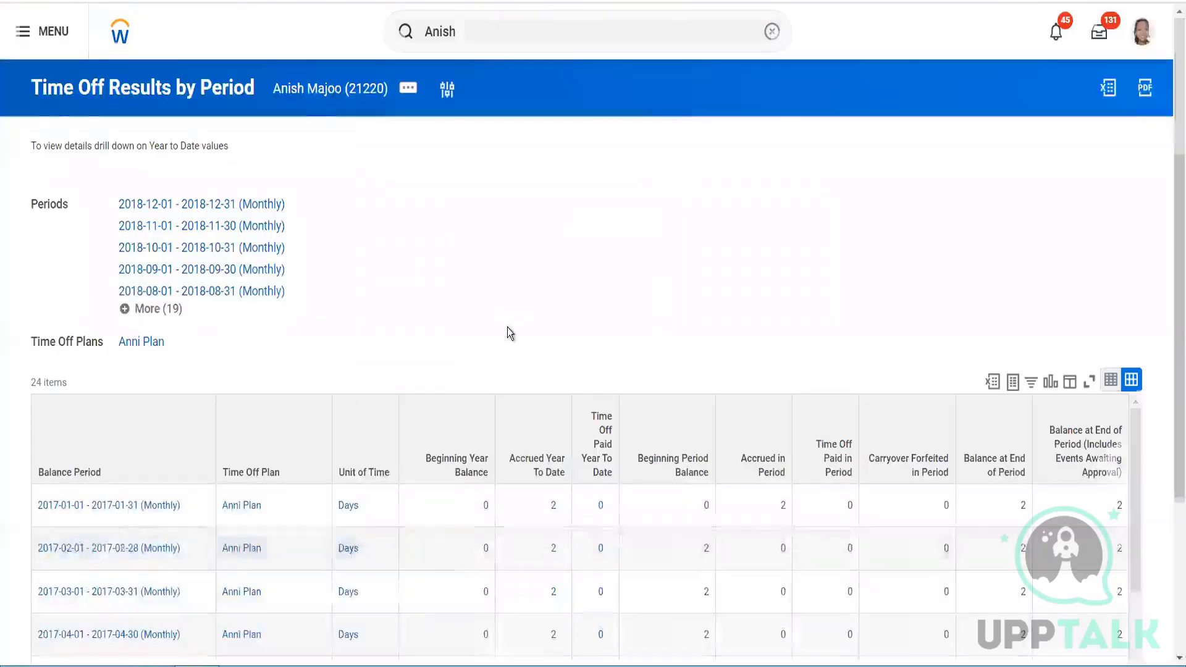
- Examine the monthly Anni Plan accruals, forfeited carryover and end-of-period balances across 2017 and 2018
{"action": "scroll", "coordinate": [509, 333], "scroll_direction": "down", "scroll_amount": 3}
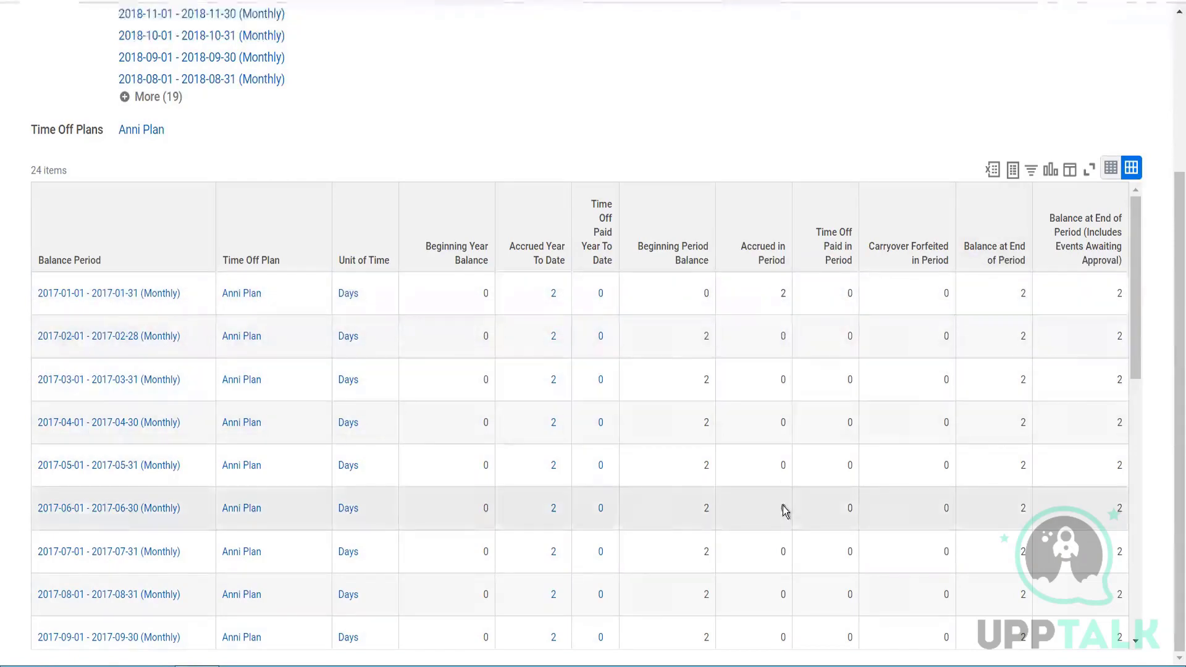
{"action": "scroll", "coordinate": [785, 512], "scroll_direction": "down", "scroll_amount": 5}
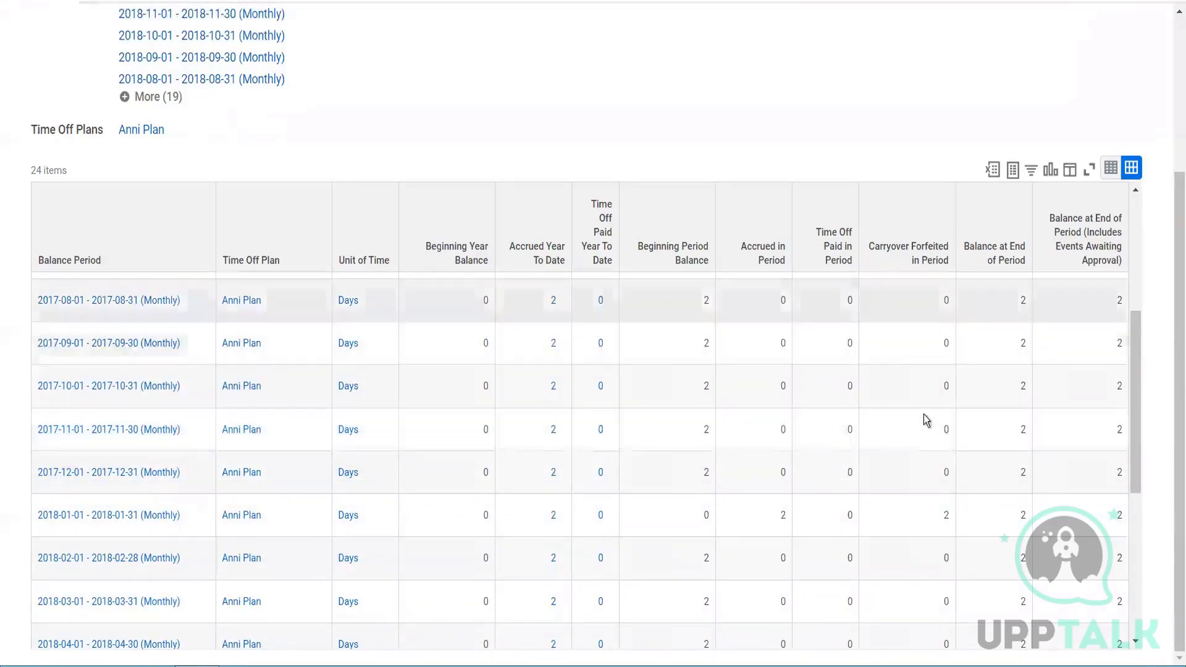
{"action": "scroll", "coordinate": [915, 455], "scroll_direction": "down", "scroll_amount": 3}
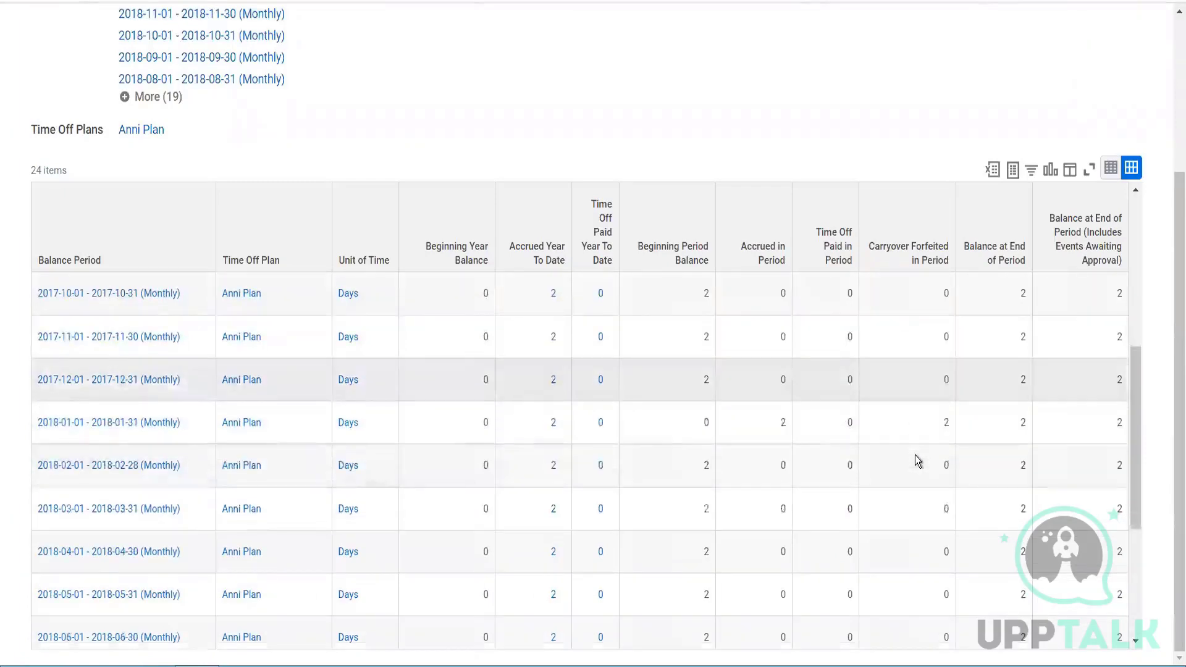
{"action": "scroll", "coordinate": [915, 455], "scroll_direction": "down", "scroll_amount": 3}
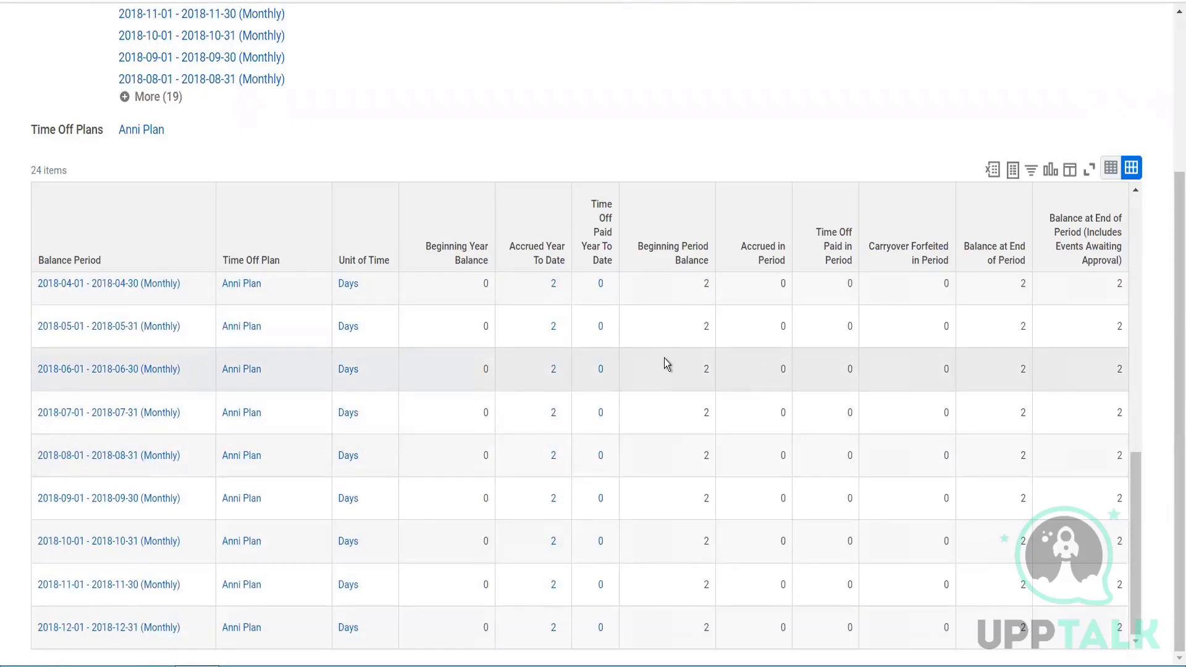
{"action": "scroll", "coordinate": [666, 365], "scroll_direction": "up", "scroll_amount": 6}
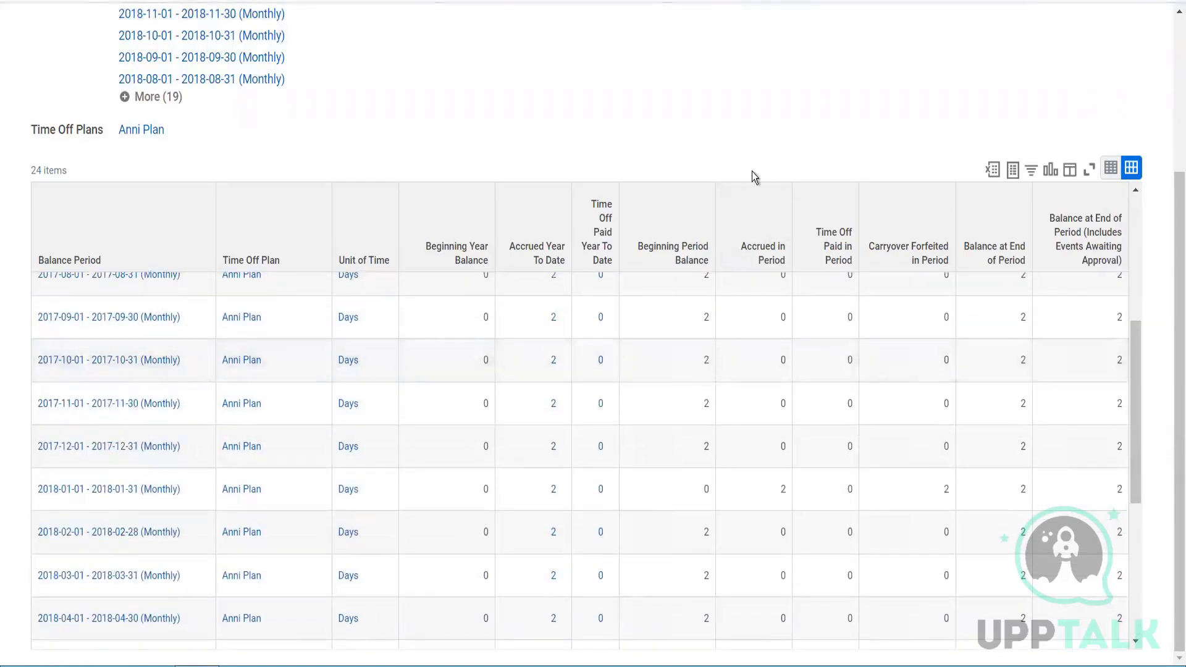
{"action": "scroll", "coordinate": [751, 172], "scroll_direction": "up", "scroll_amount": 3}
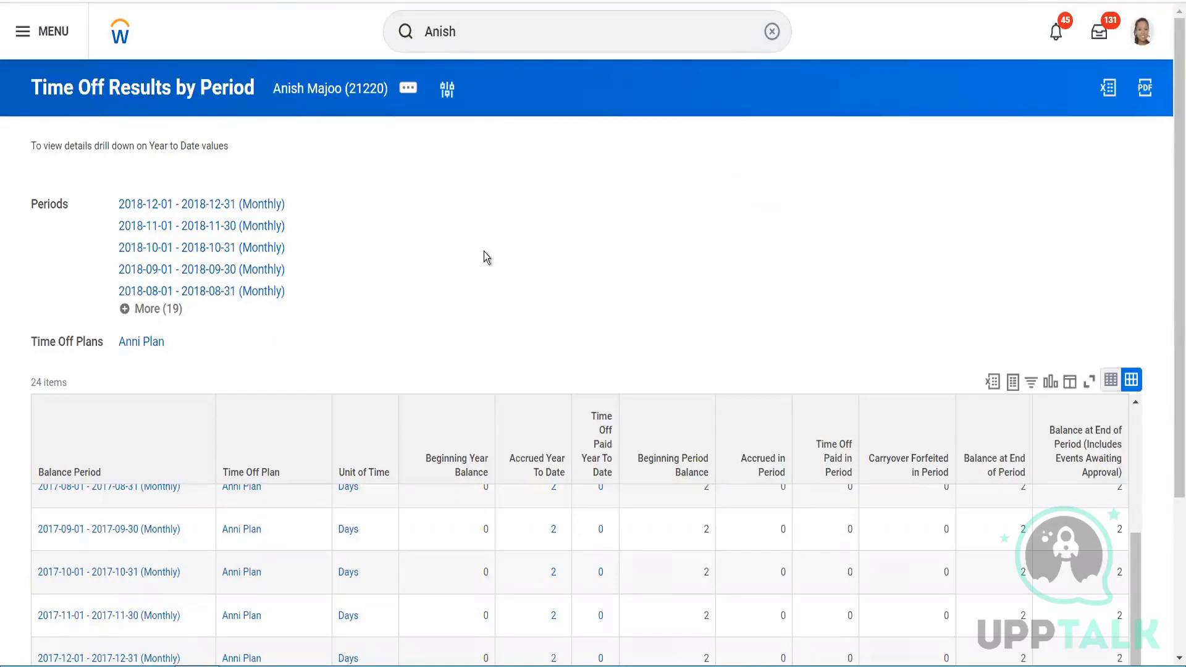
{"action": "scroll", "coordinate": [512, 294], "scroll_direction": "down", "scroll_amount": 3}
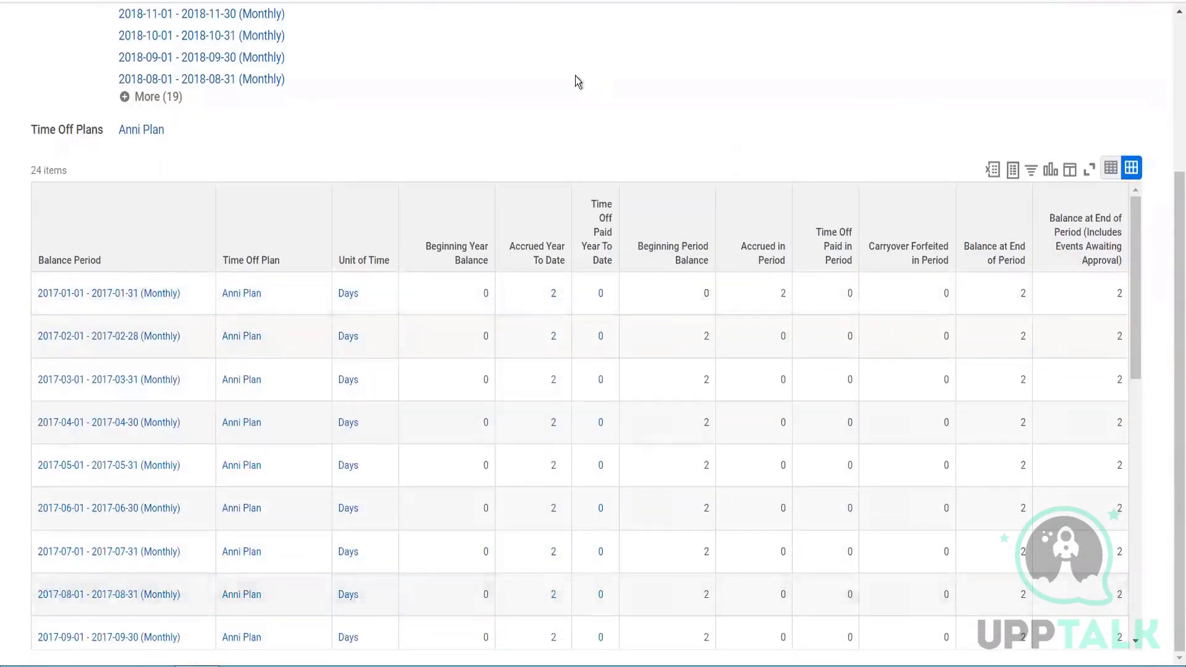
{"action": "scroll", "coordinate": [576, 76], "scroll_direction": "up", "scroll_amount": 3}
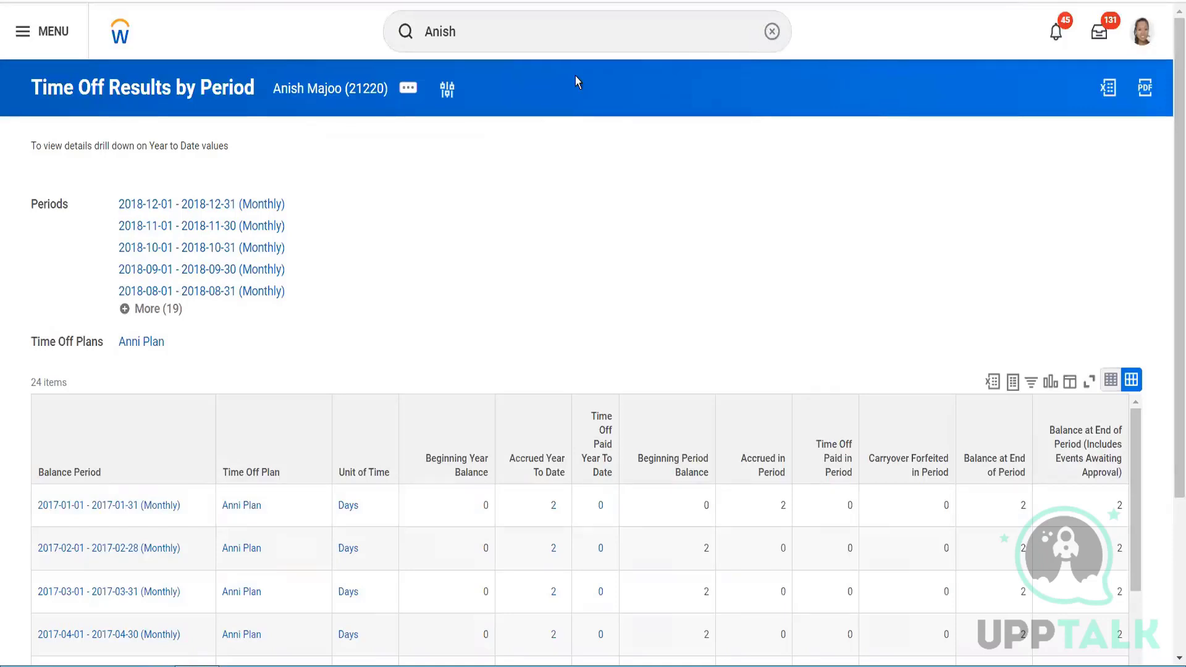
- Search the tasks and reports for "period sc" and look back over the monthly 2018 result periods
{"action": "left_click", "coordinate": [773, 32]}
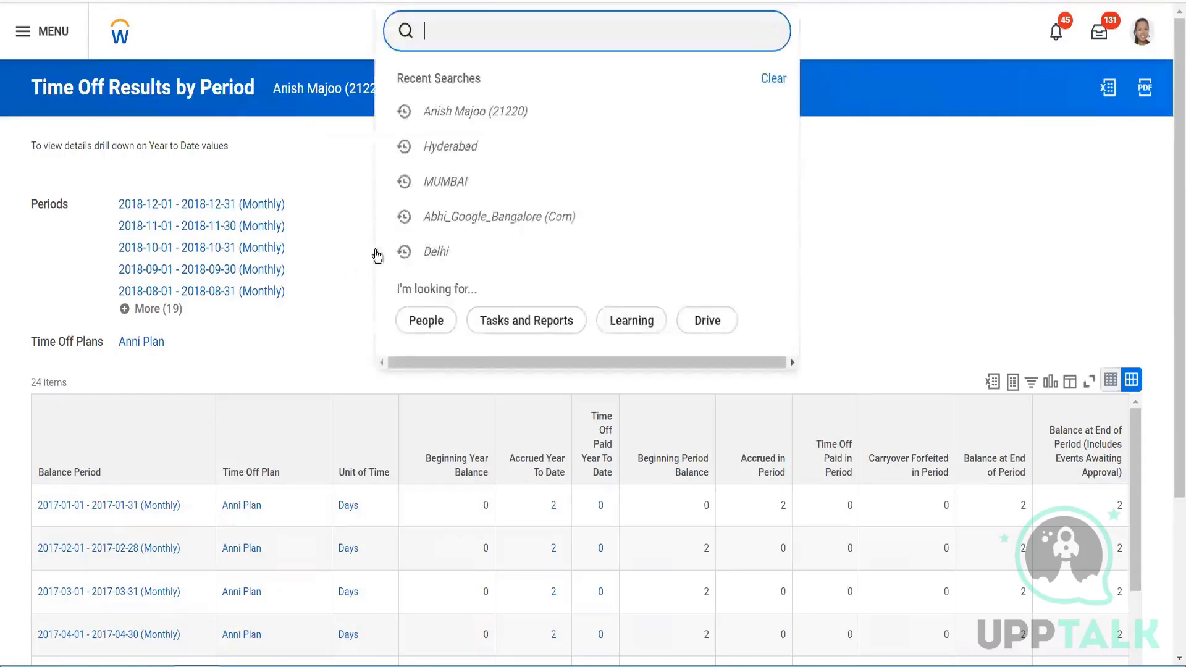
{"action": "left_click", "coordinate": [321, 249]}
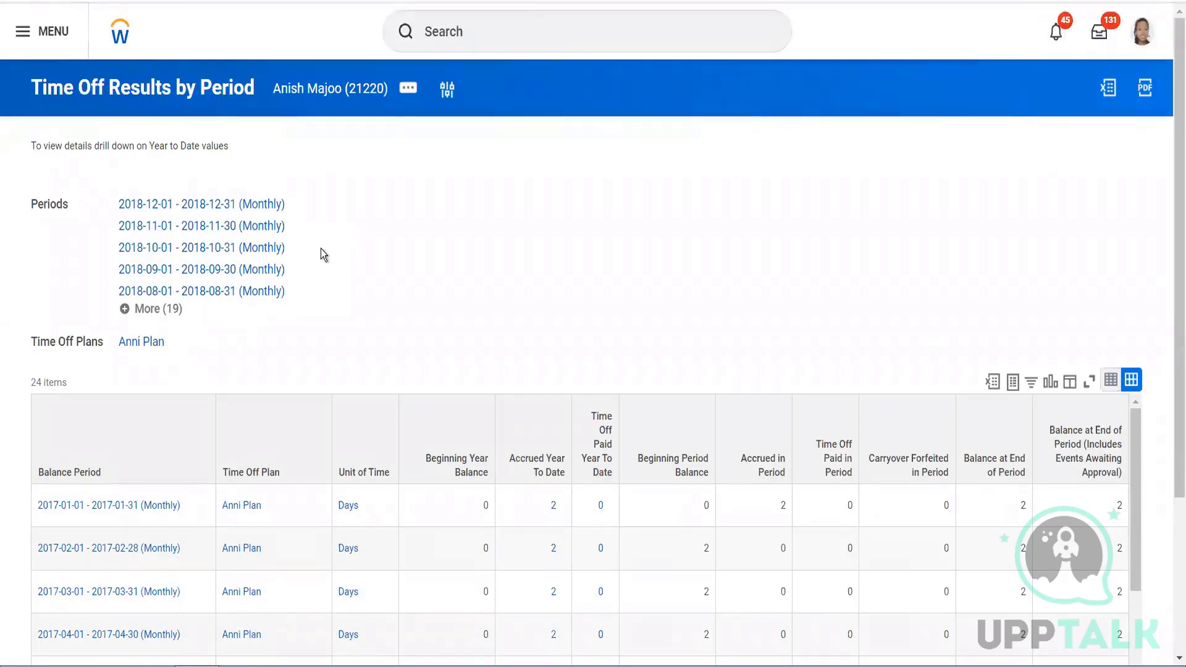
{"action": "left_click", "coordinate": [491, 30]}
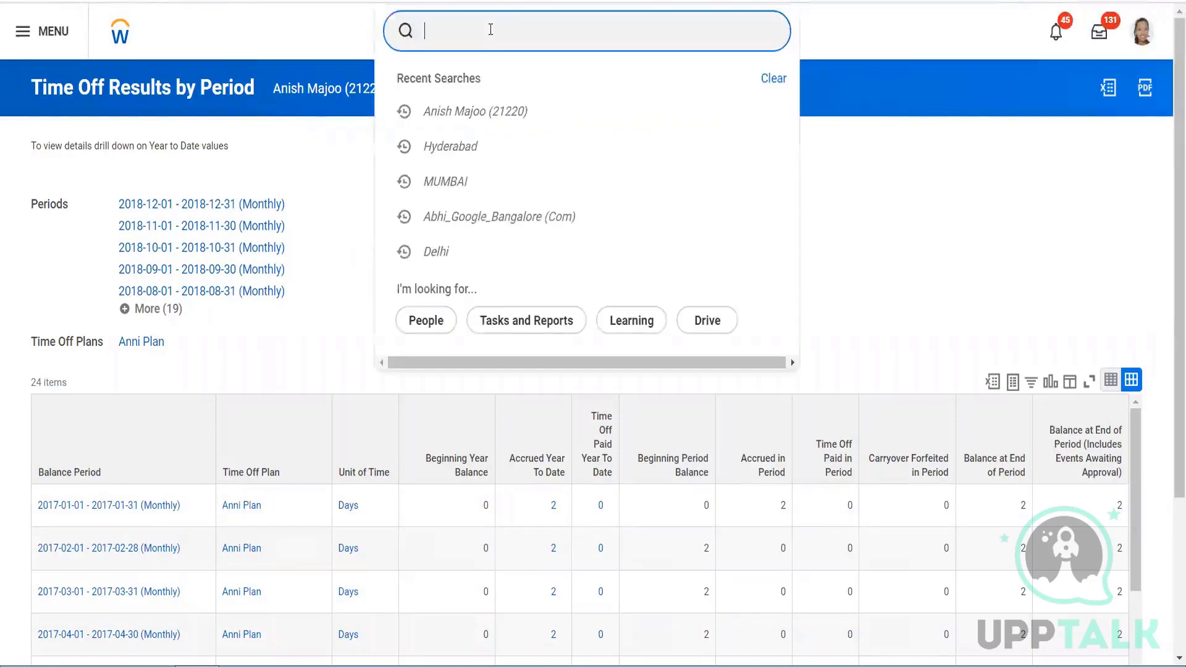
{"action": "type", "text": "period"}
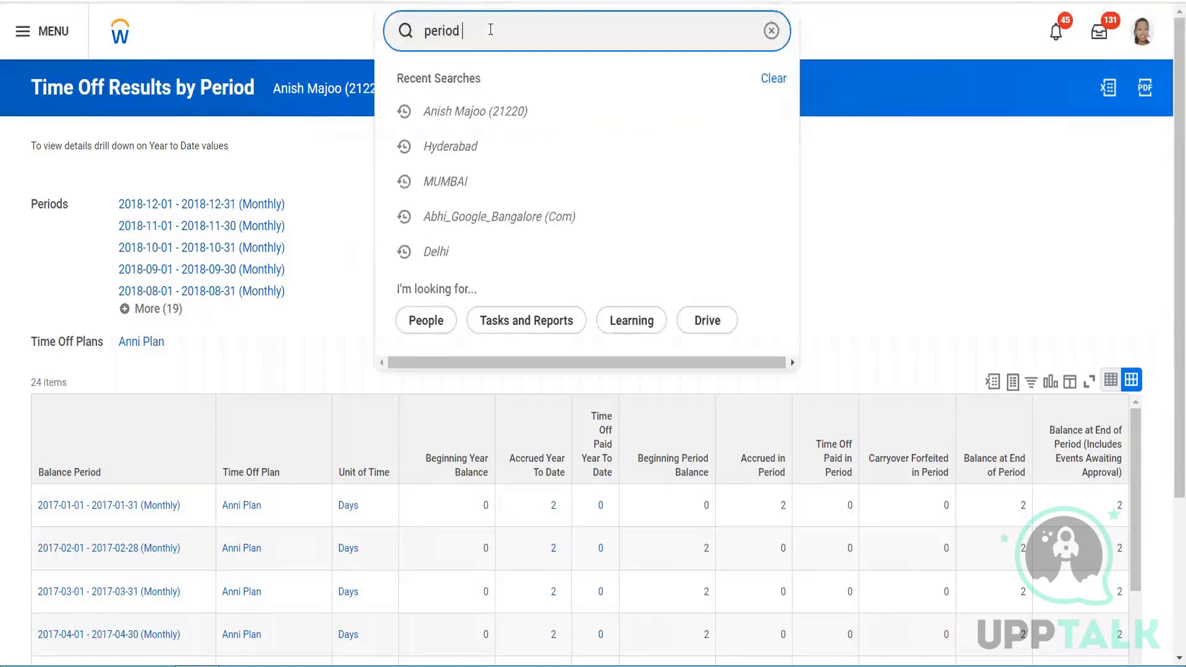
{"action": "type", "text": " sc"}
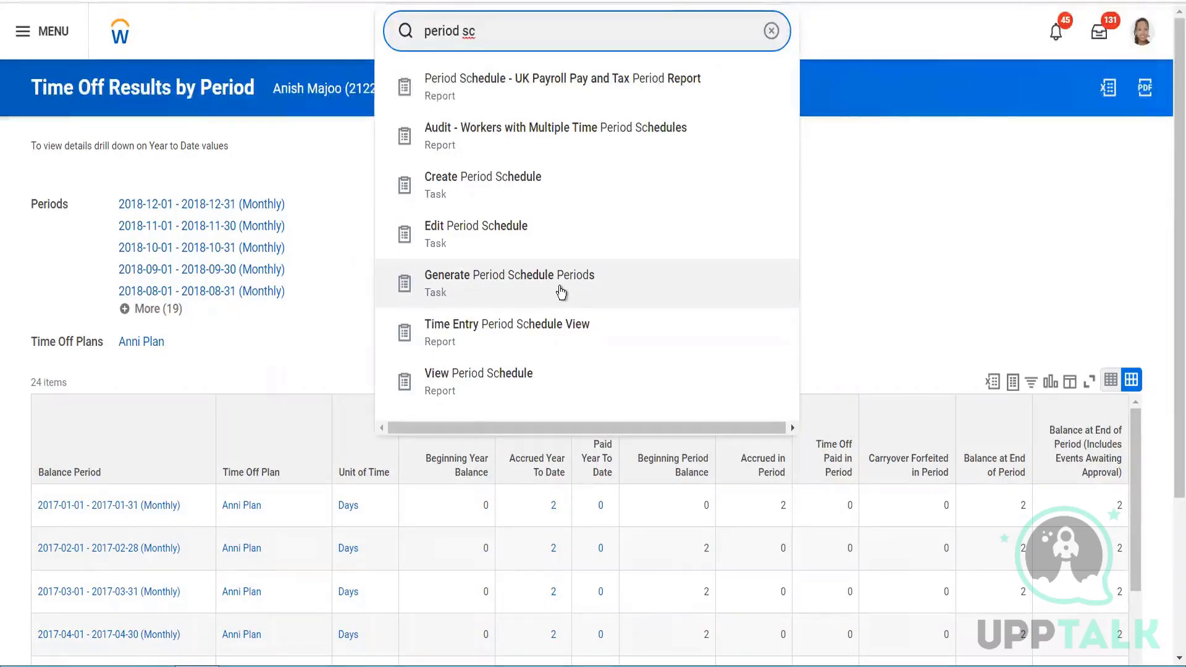
{"action": "scroll", "coordinate": [117, 541], "scroll_direction": "down", "scroll_amount": 10}
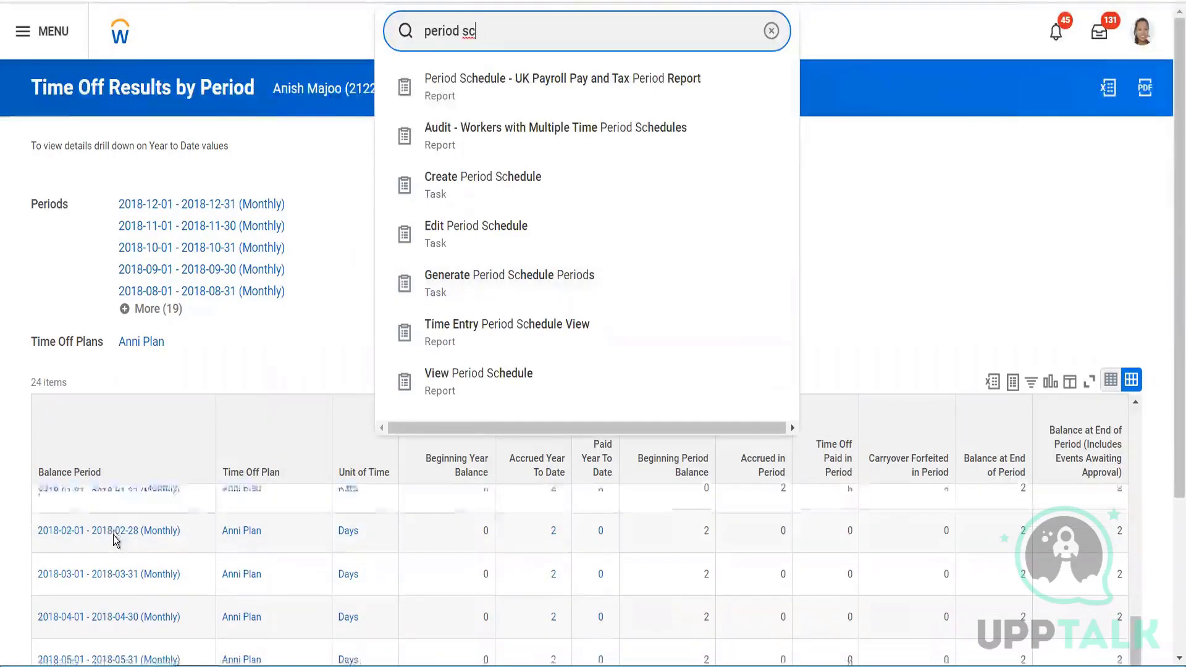
{"action": "scroll", "coordinate": [114, 541], "scroll_direction": "down", "scroll_amount": 3}
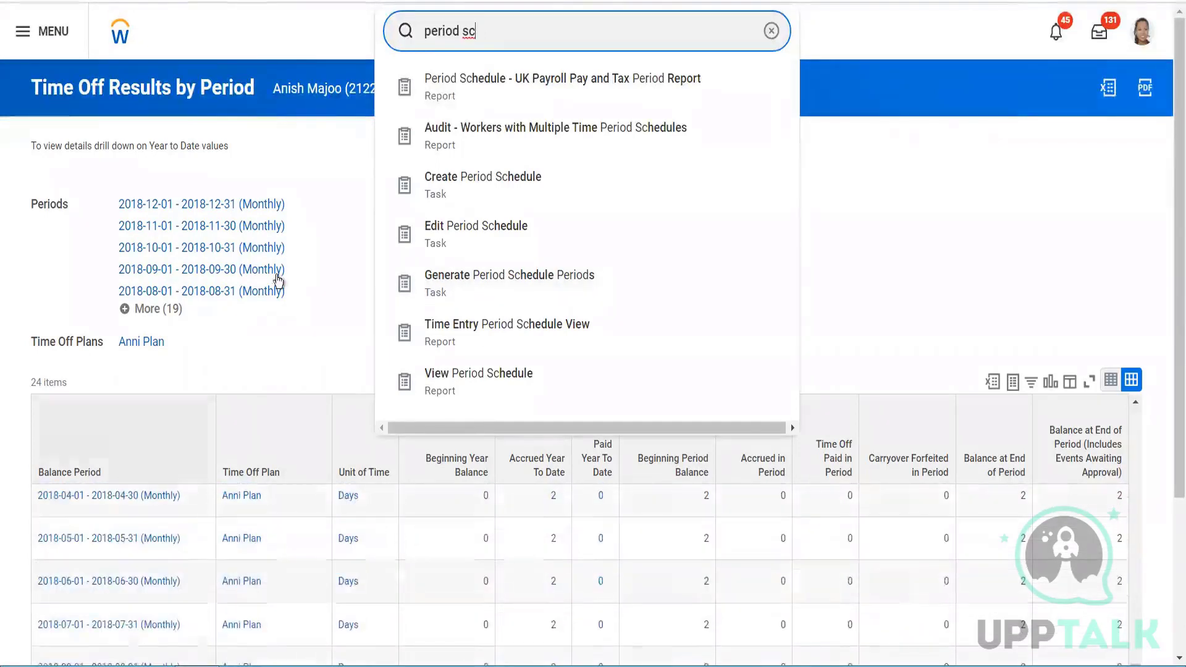
{"action": "left_click", "coordinate": [443, 156]}
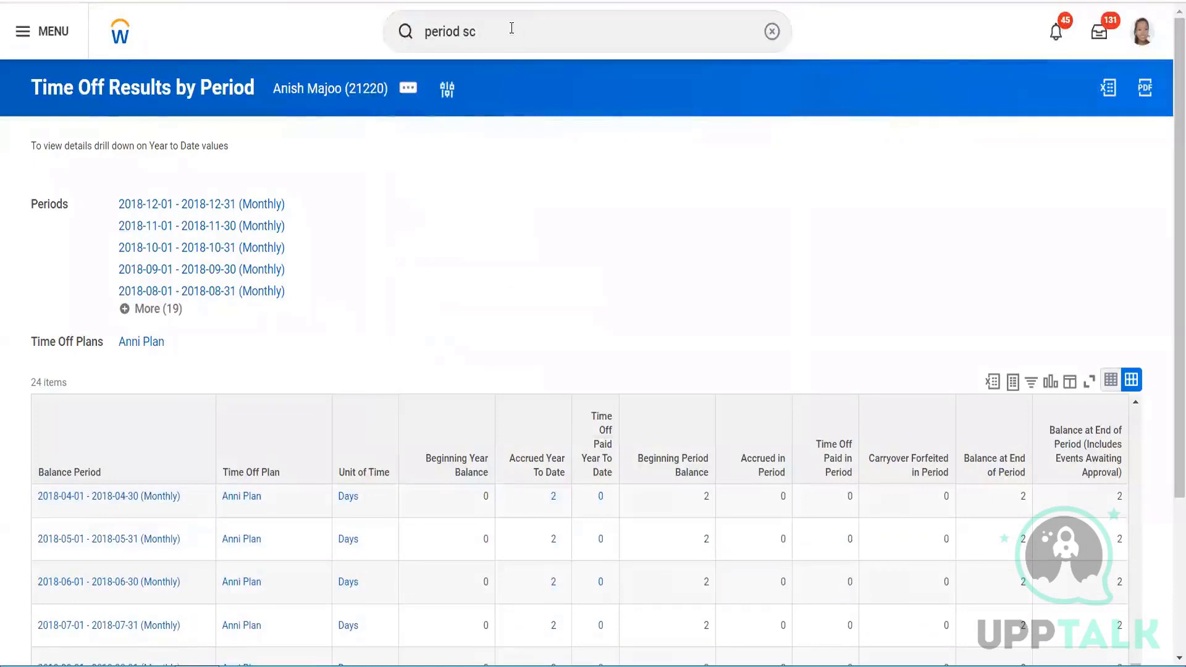
- Search for "create period" and open the Create Period Schedule task
{"action": "left_click", "coordinate": [512, 27]}
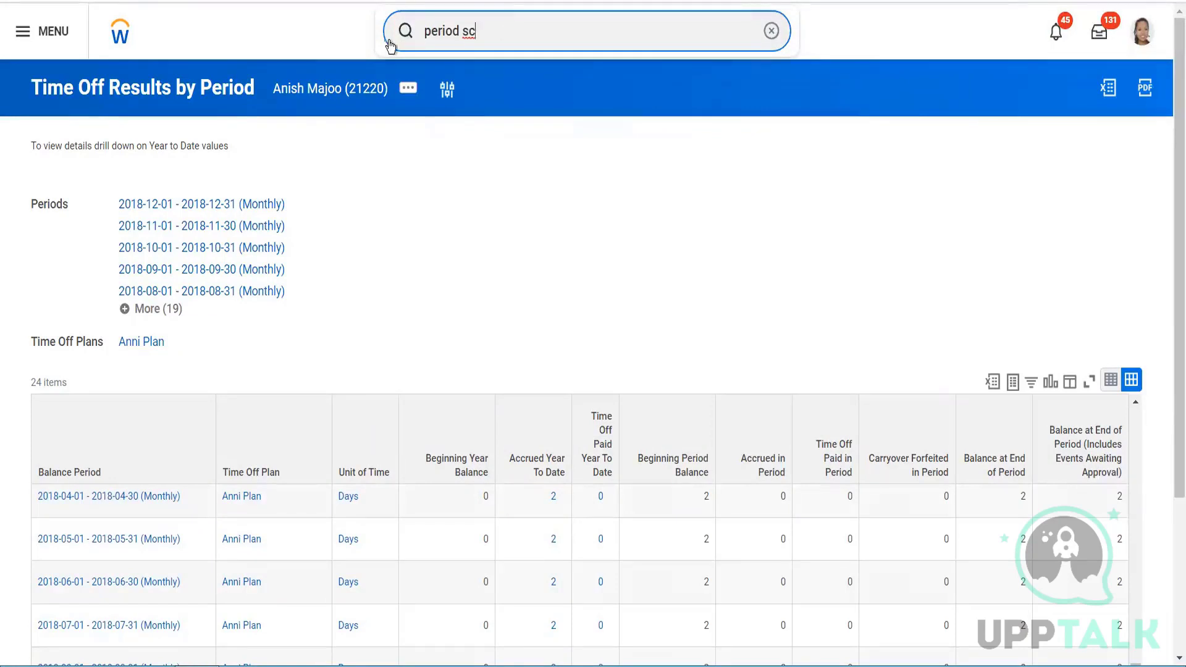
{"action": "key", "text": "ctrl+a"}
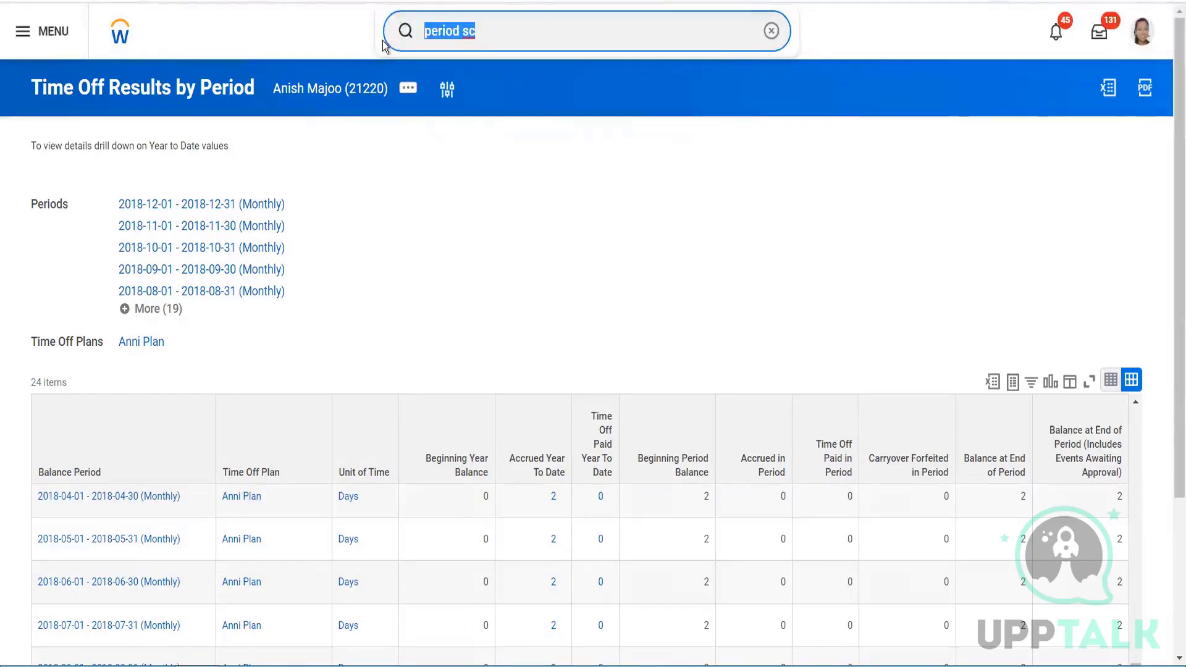
{"action": "type", "text": "cr"}
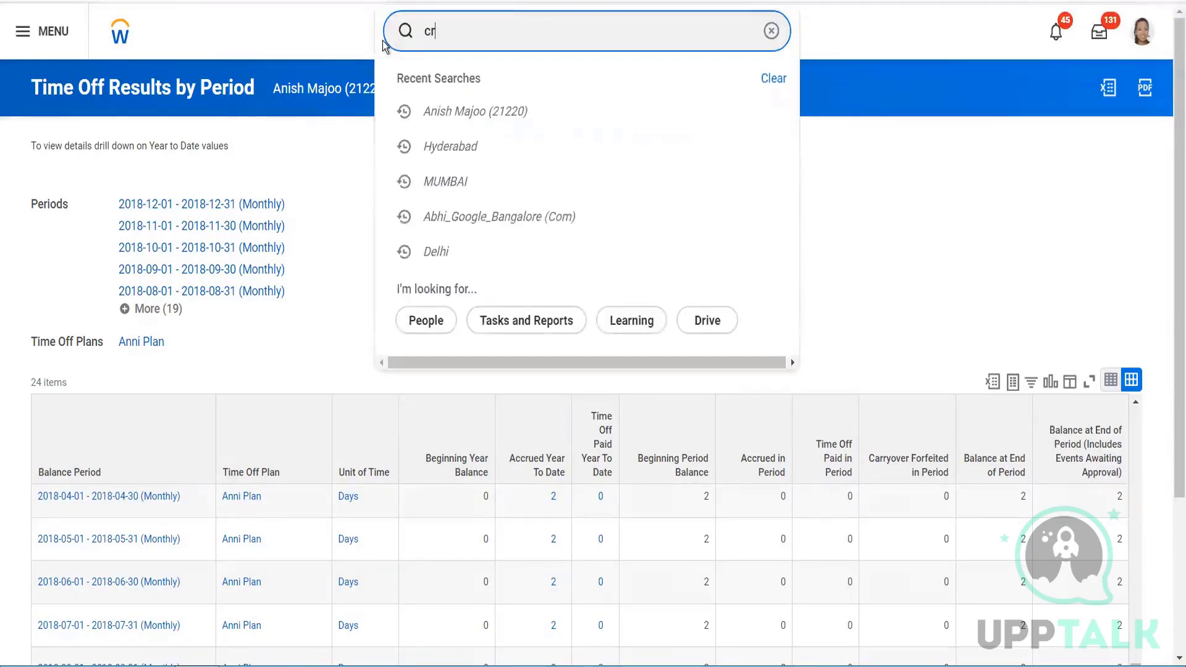
{"action": "type", "text": "eate period"}
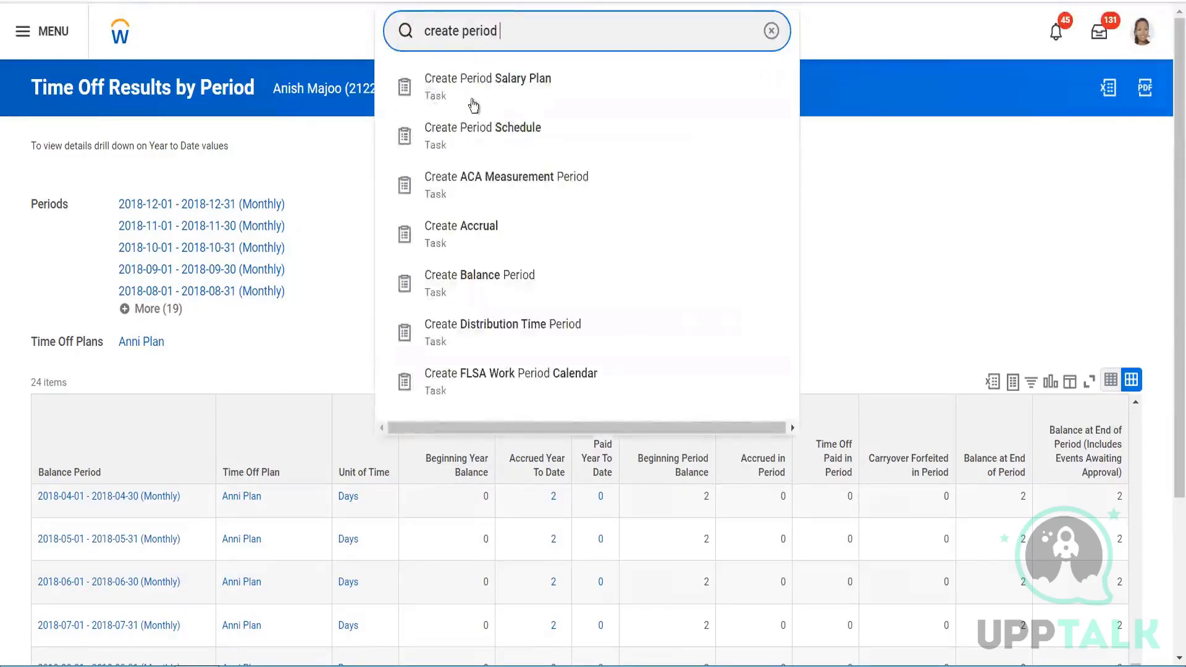
{"action": "left_click", "coordinate": [465, 151]}
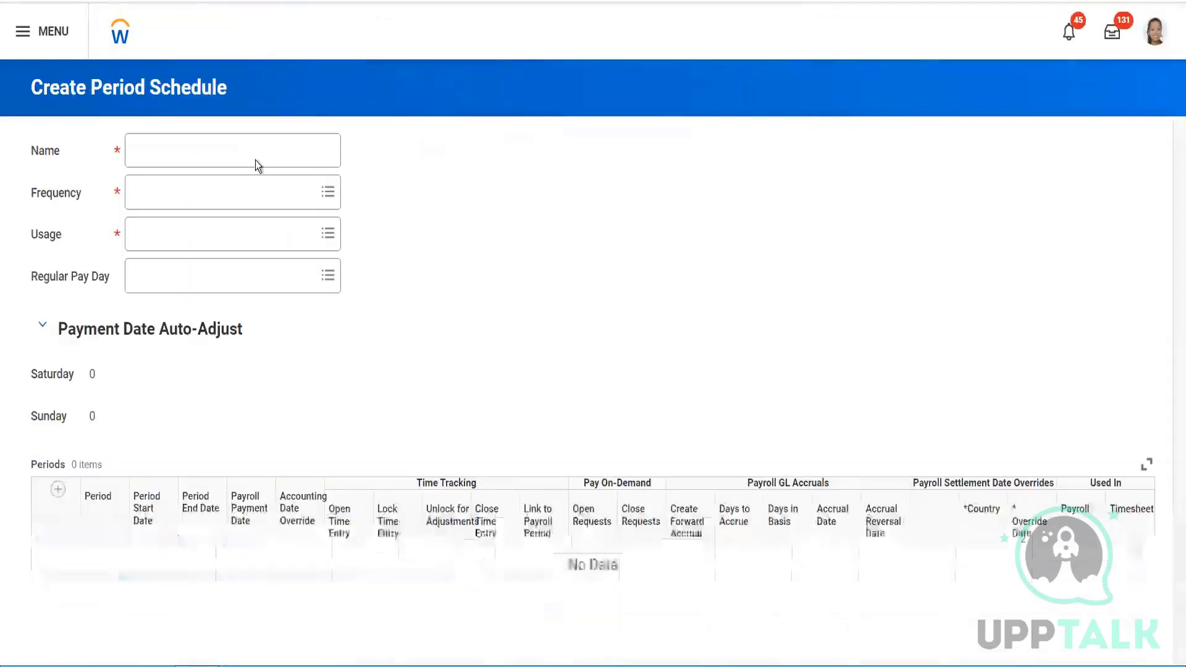
- Name the new period schedule "AN Monthly Period schedule"
{"action": "left_click", "coordinate": [248, 161]}
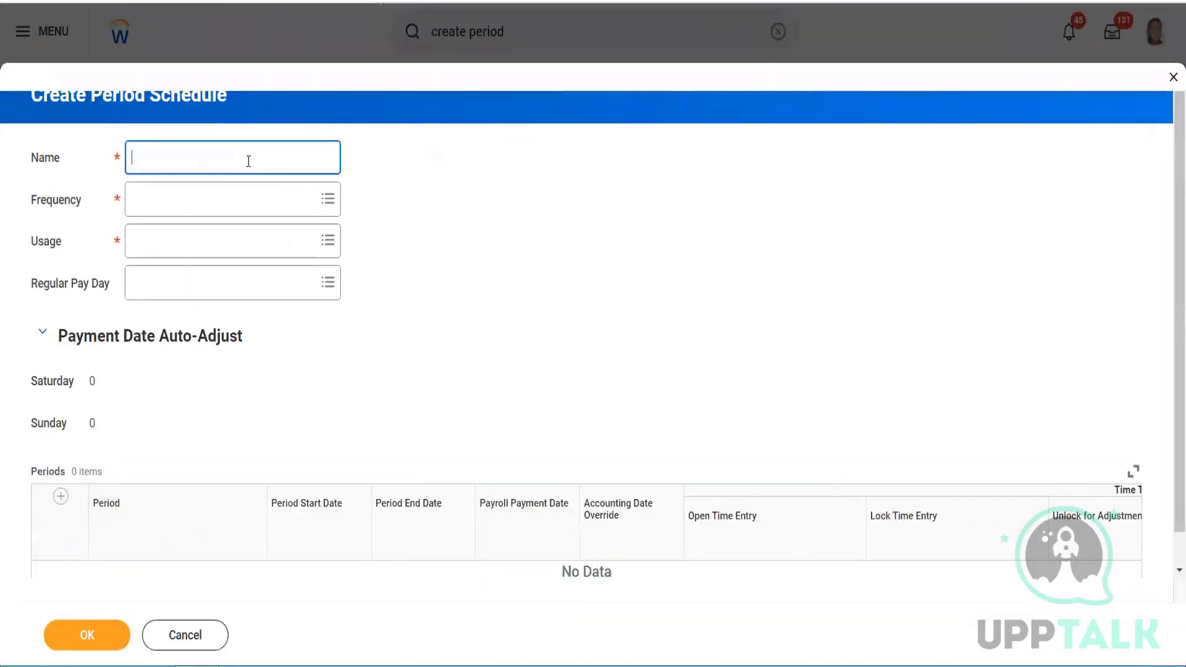
{"action": "type", "text": "A"}
{"action": "type", "text": "N R"}
{"action": "key", "text": "BackSpace"}
{"action": "type", "text": "Montly"}
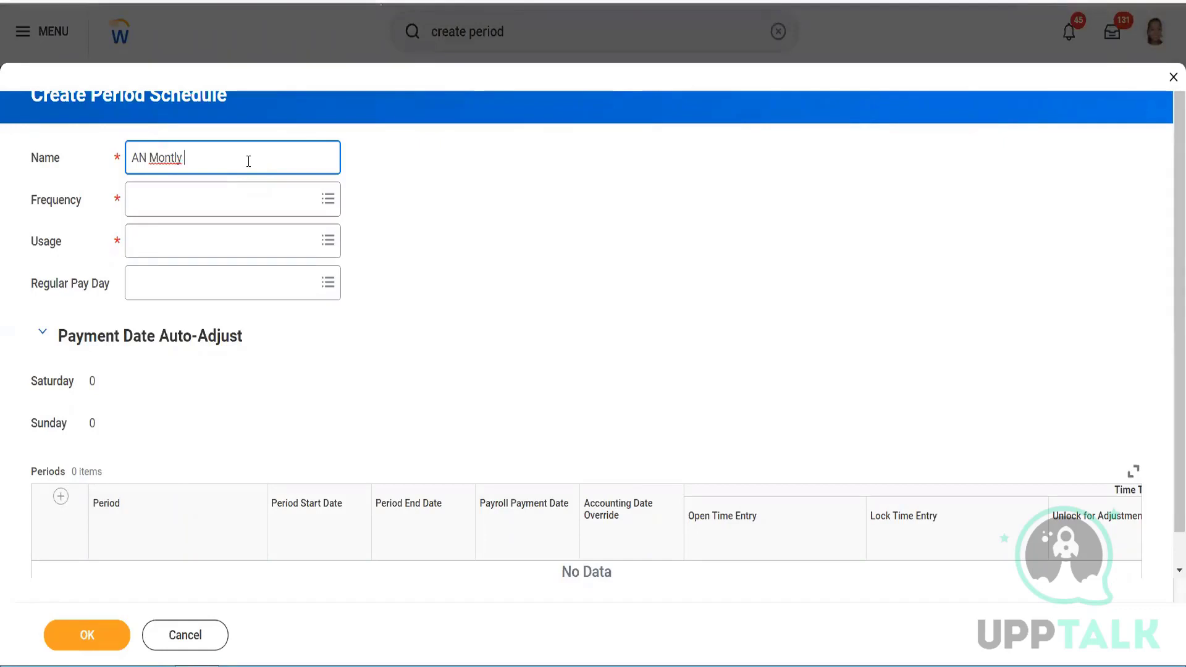
{"action": "right_click", "coordinate": [166, 159]}
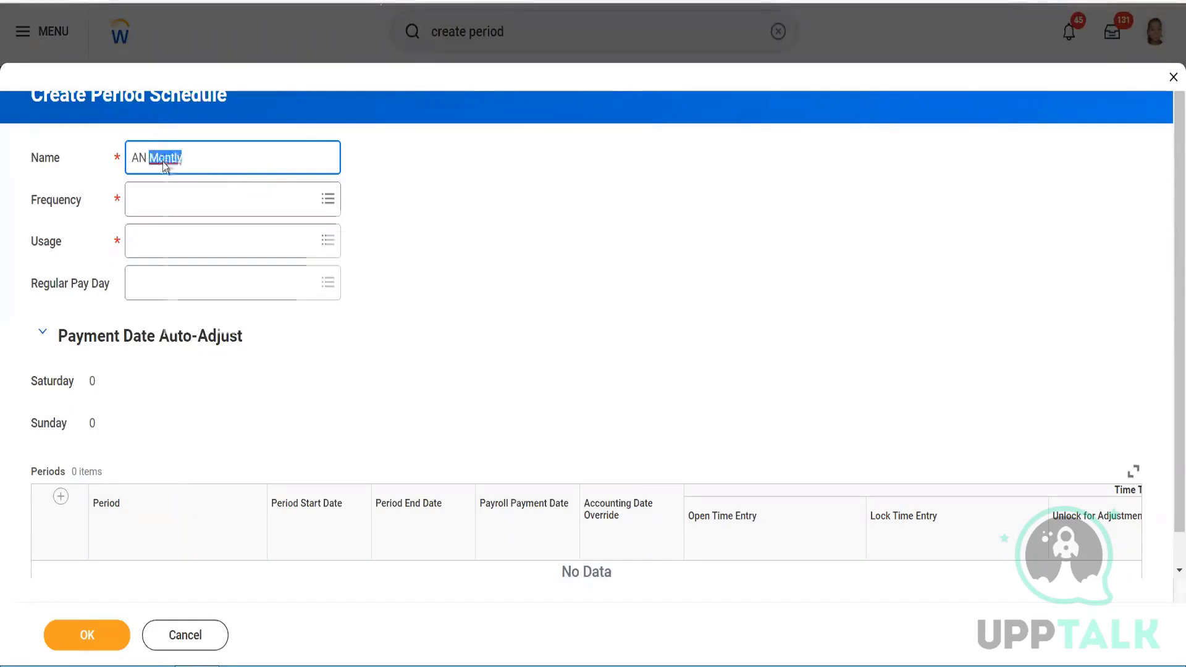
{"action": "left_click", "coordinate": [210, 178]}
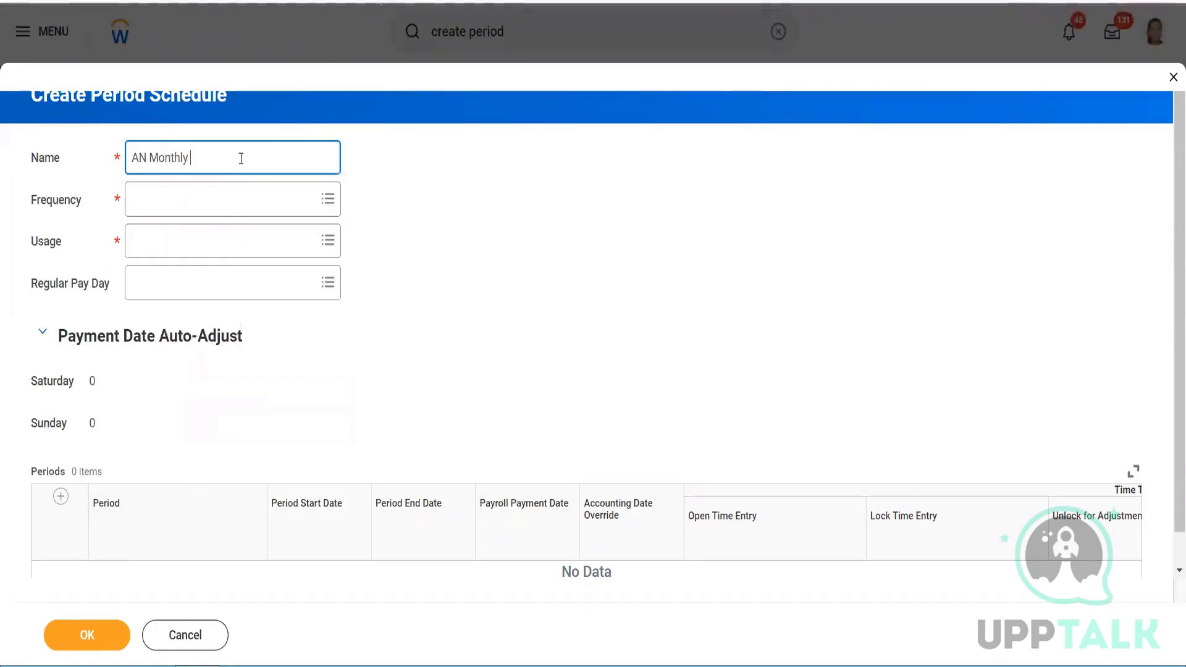
{"action": "type", "text": "Period sch"}
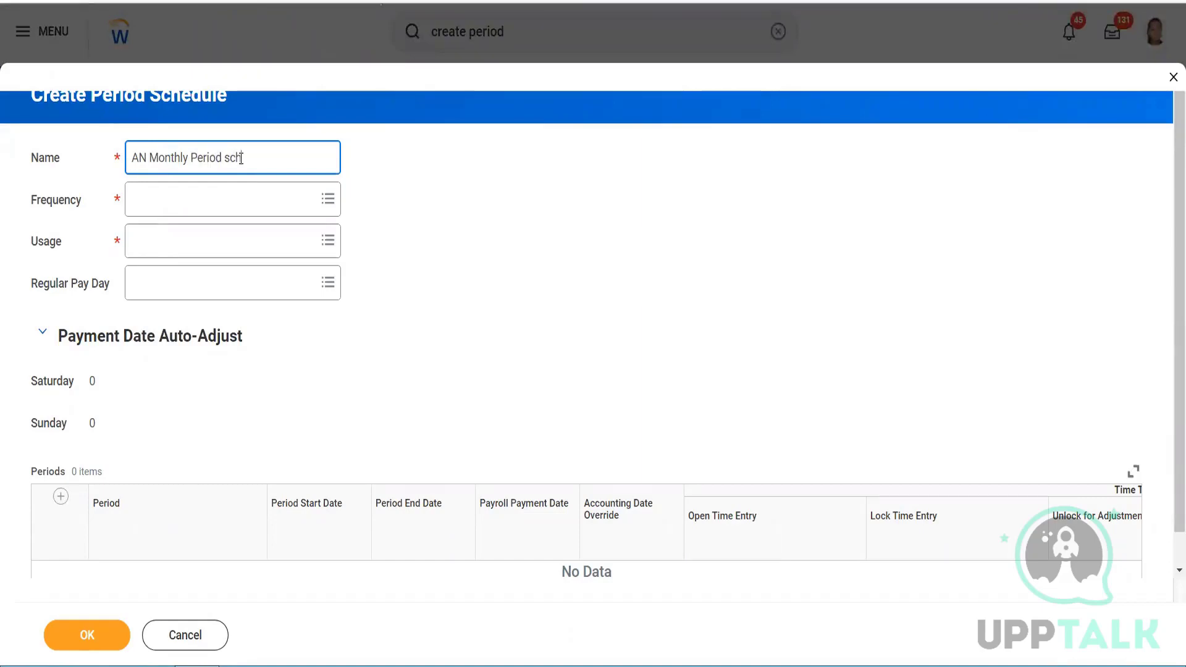
{"action": "type", "text": "edule"}
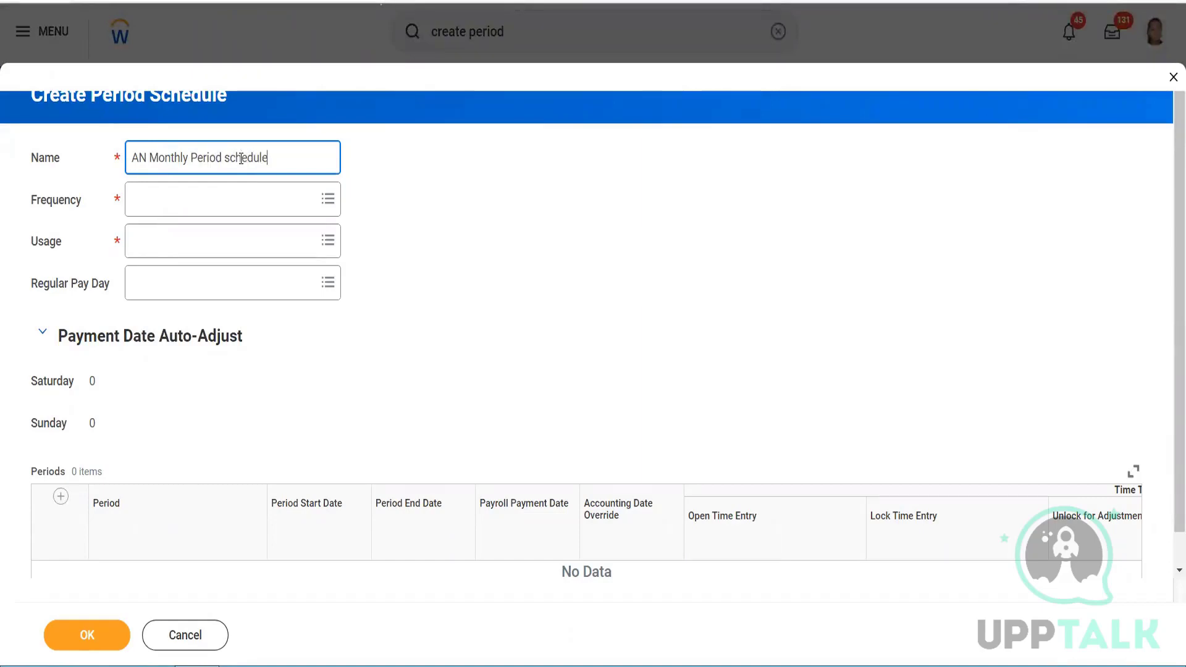
- Set the period schedule's frequency to Monthly and usage to Absence, and collapse the Payment Date Auto-Adjust section
{"action": "left_click", "coordinate": [220, 210]}
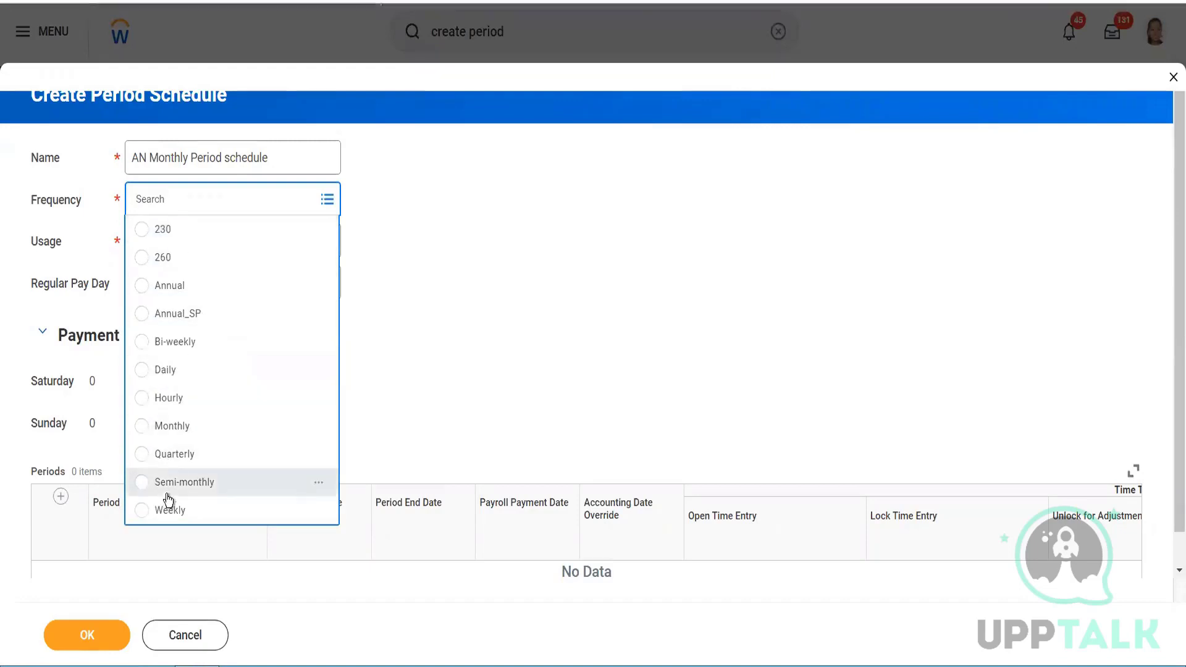
{"action": "left_click", "coordinate": [181, 438]}
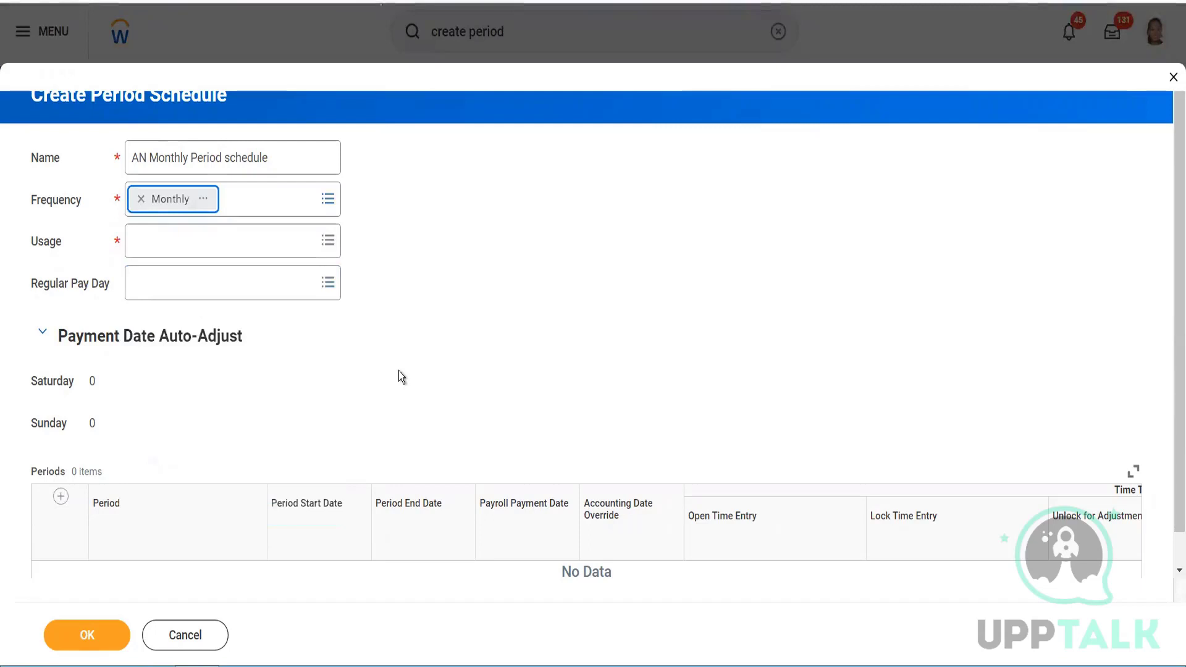
{"action": "left_click", "coordinate": [225, 238]}
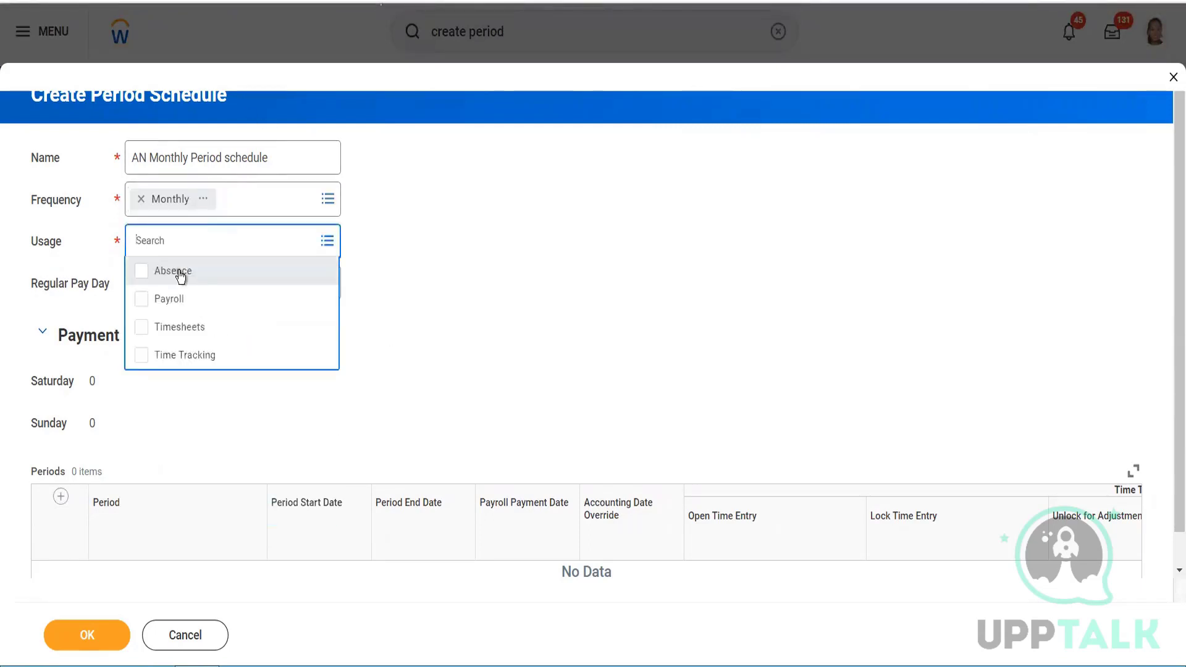
{"action": "left_click", "coordinate": [176, 272]}
{"action": "left_click", "coordinate": [381, 380]}
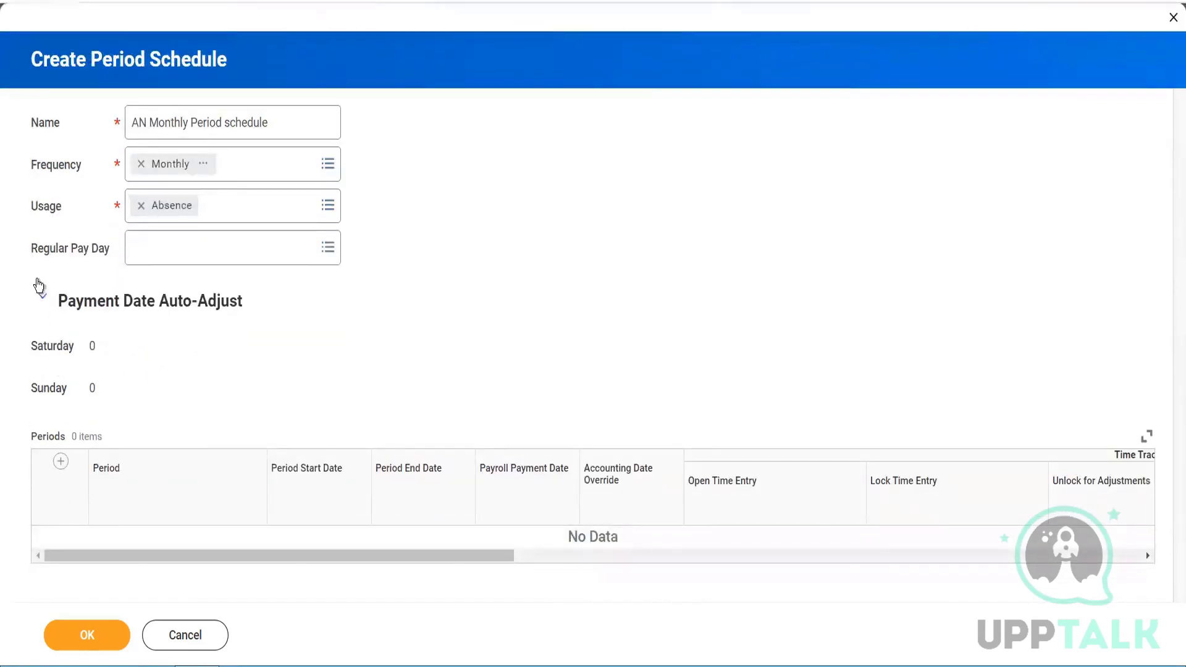
{"action": "left_click", "coordinate": [43, 299]}
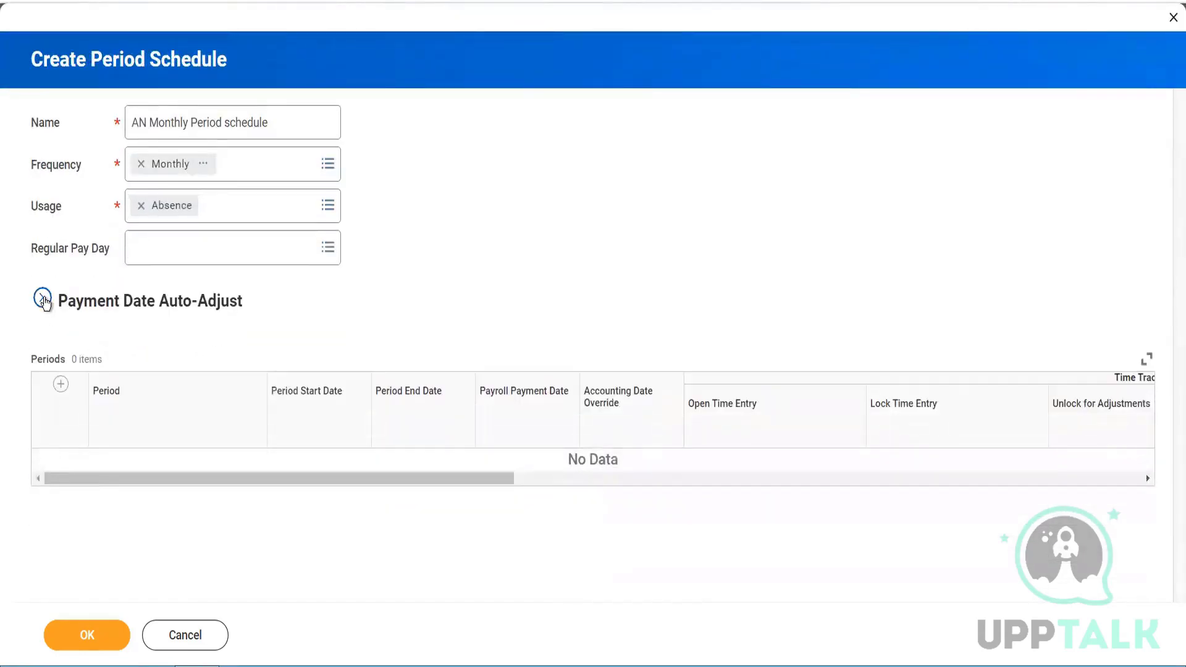
{"action": "double_click", "coordinate": [44, 300]}
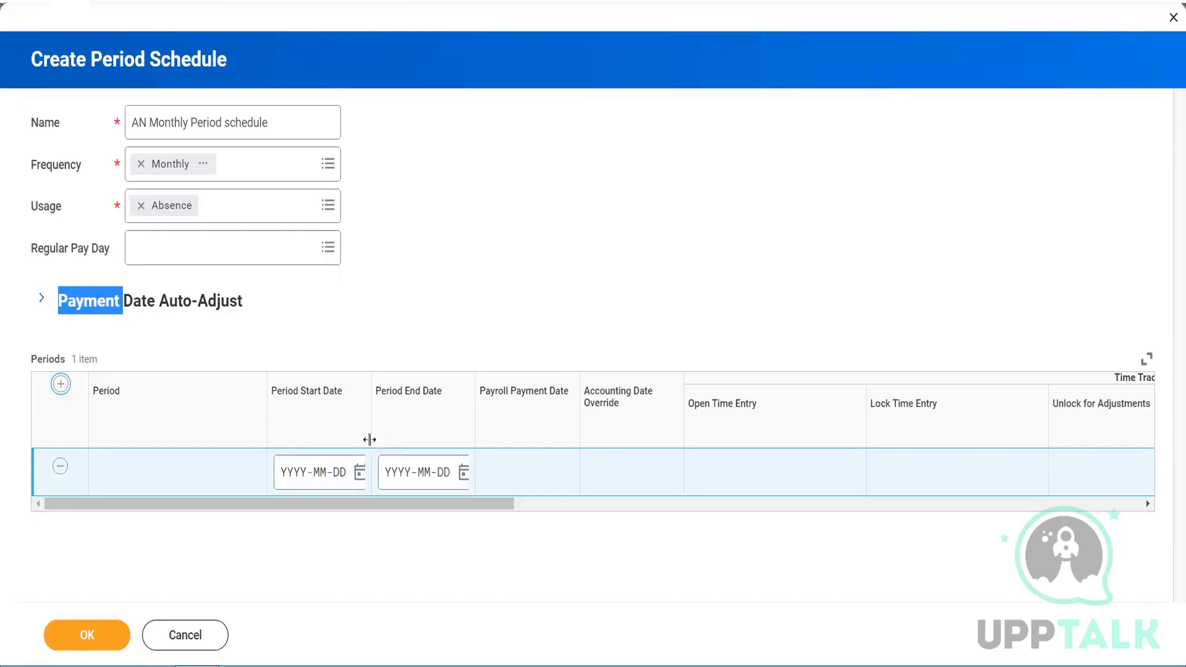
- Define the first period of the schedule with start date 2022-01-01 and end date 2022-01-31
{"action": "left_click", "coordinate": [288, 480]}
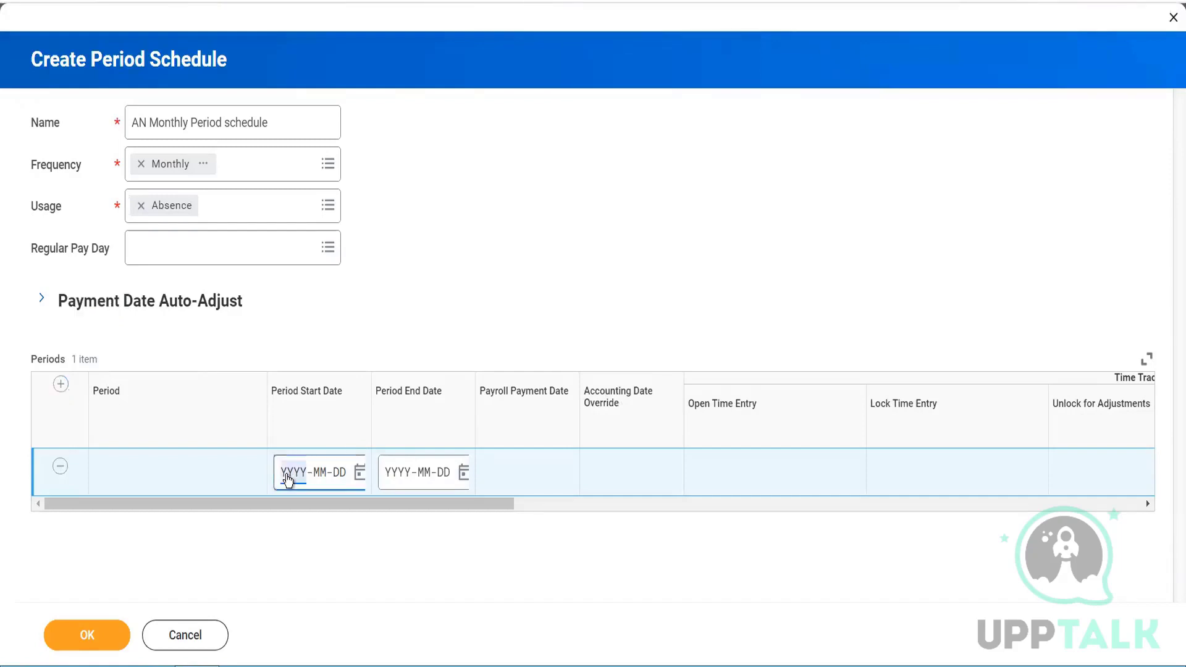
{"action": "type", "text": "2022-"}
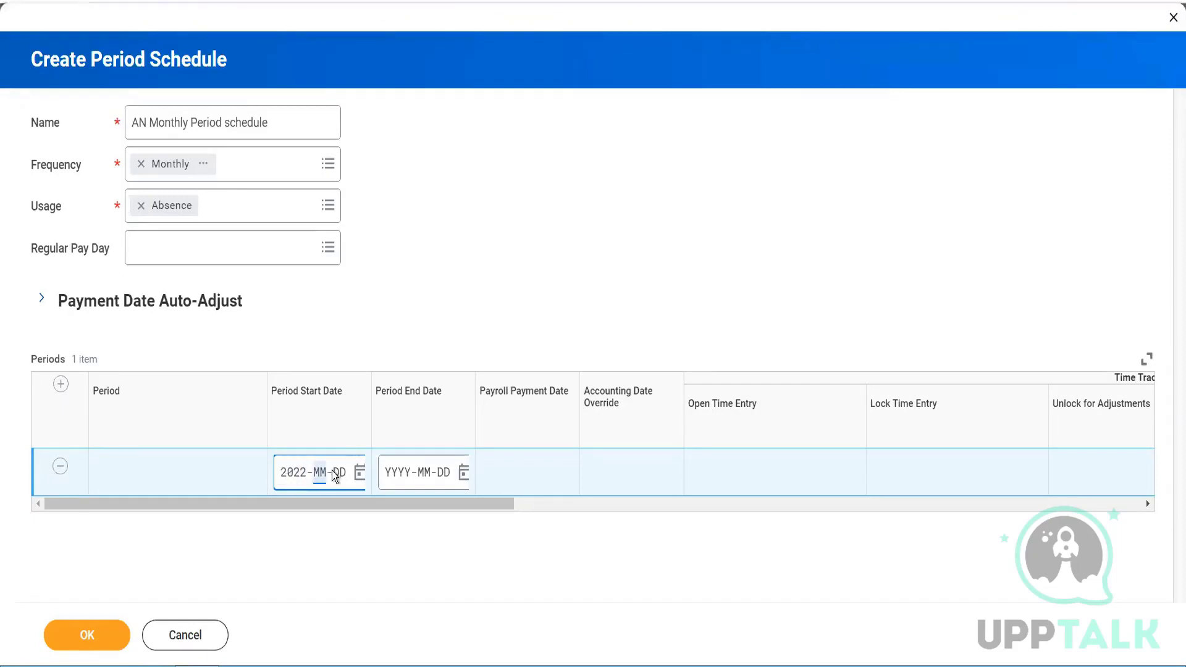
{"action": "type", "text": "01-01"}
{"action": "left_click", "coordinate": [391, 481]}
{"action": "type", "text": "2022-"}
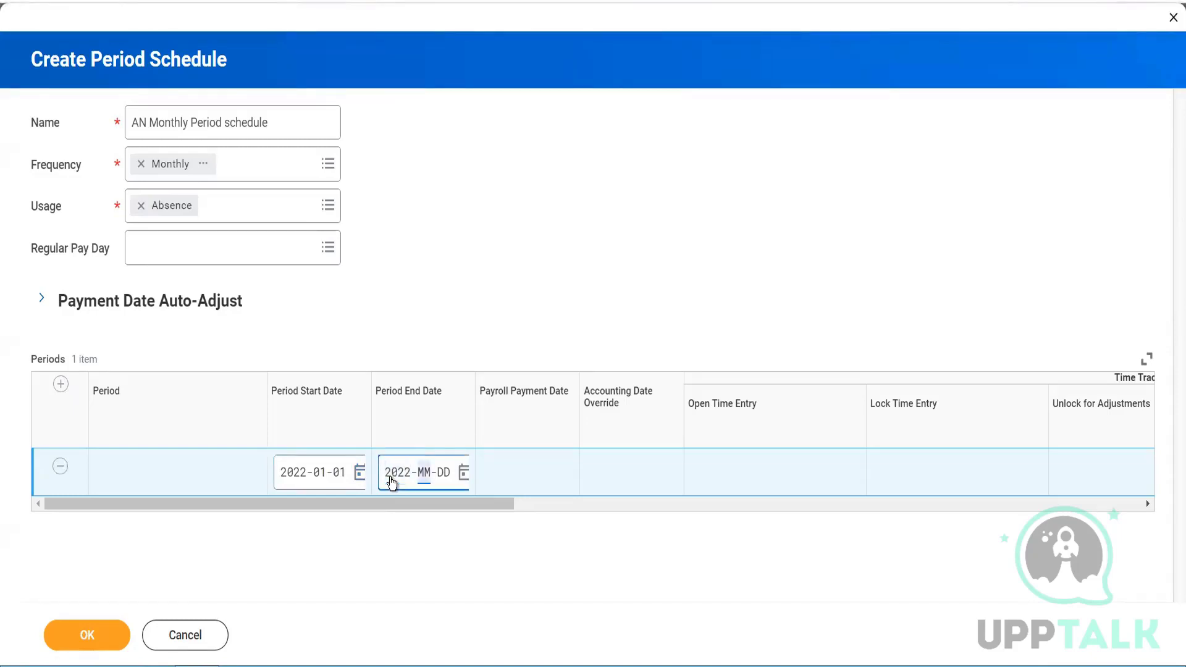
{"action": "type", "text": "01-31"}
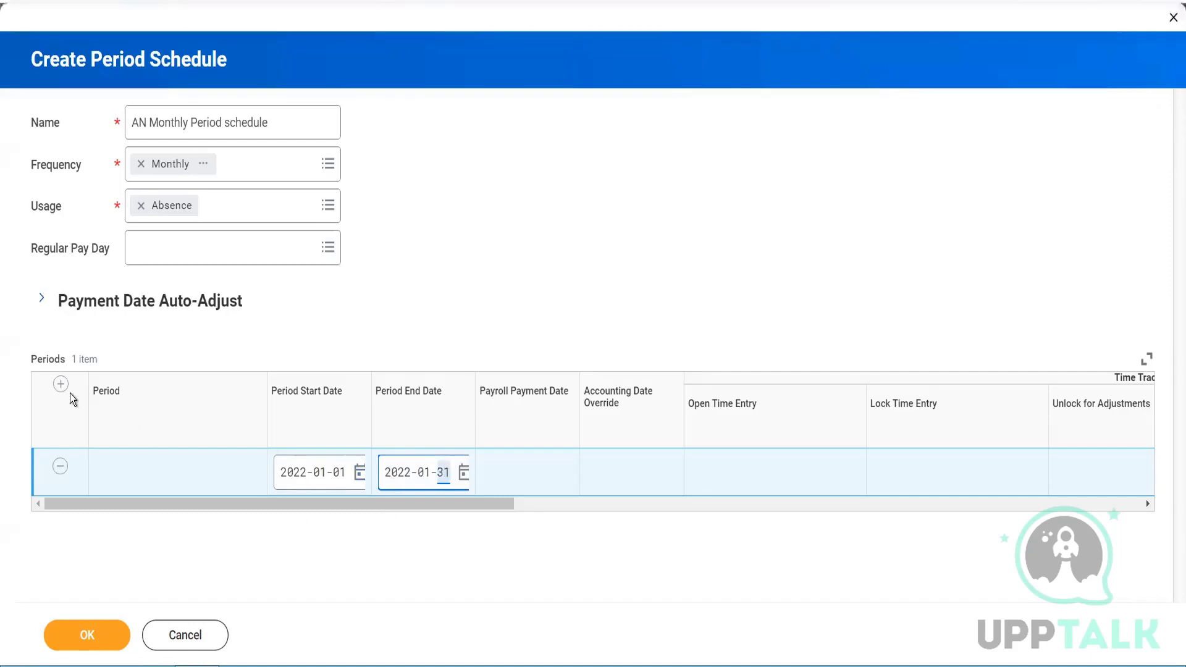
- Add a second period running from 2022-02-01 to 2022-02-28 and submit the new period schedule
{"action": "left_click", "coordinate": [279, 473]}
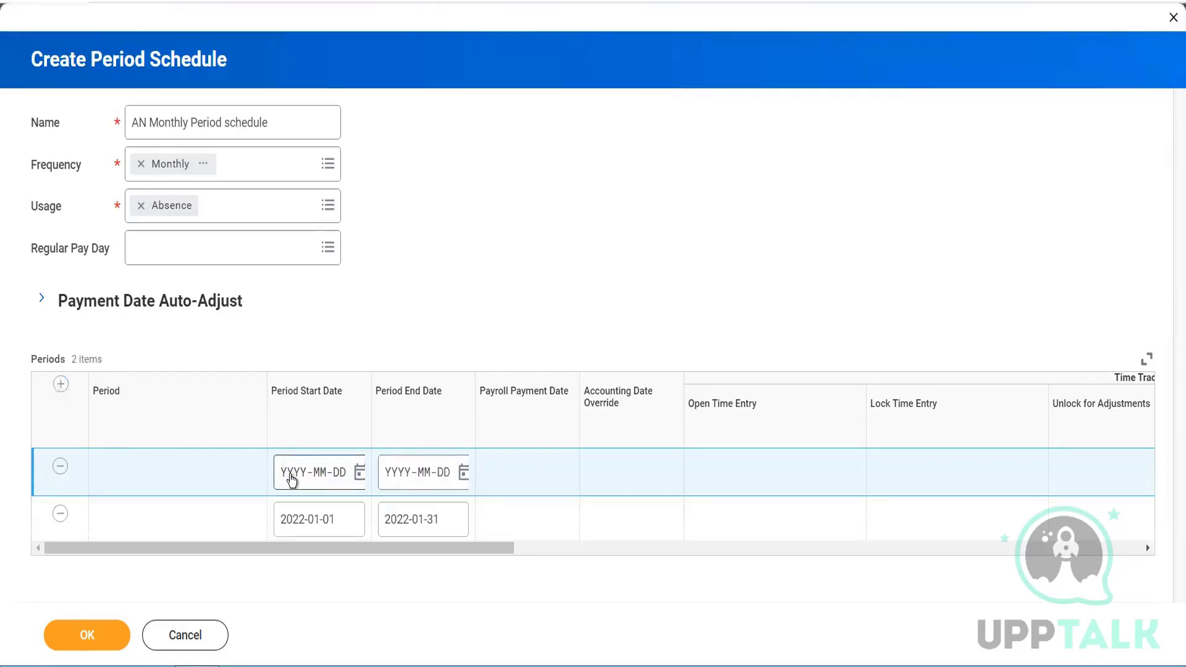
{"action": "left_click", "coordinate": [292, 480]}
{"action": "type", "text": "20"}
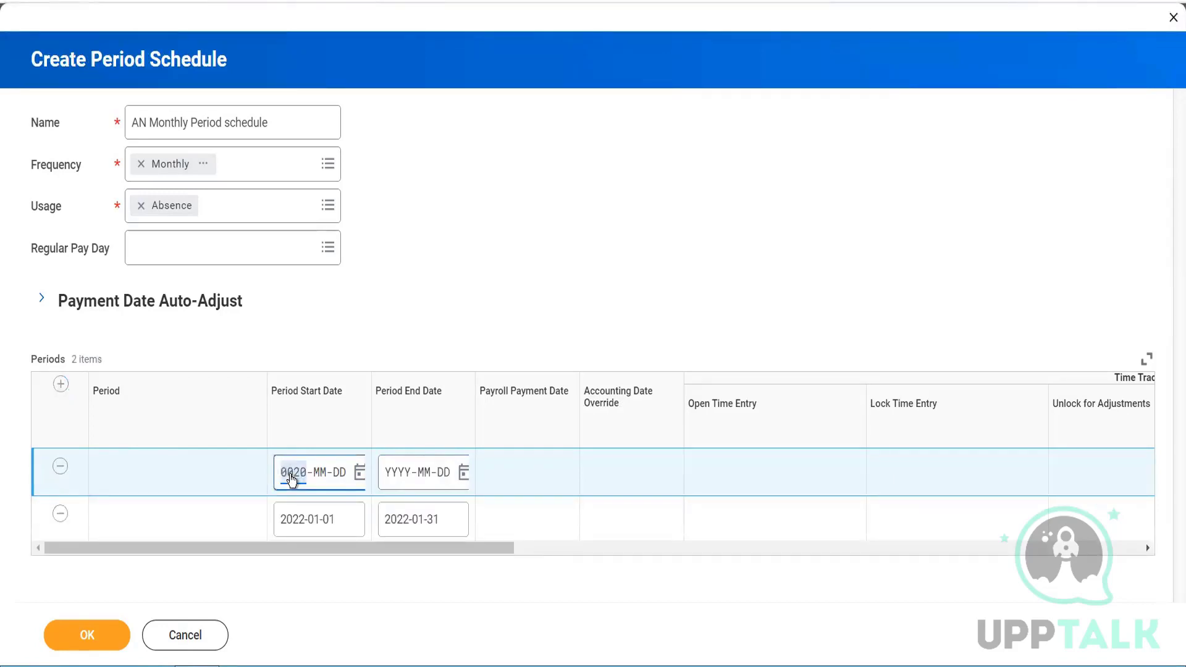
{"action": "type", "text": "22-"}
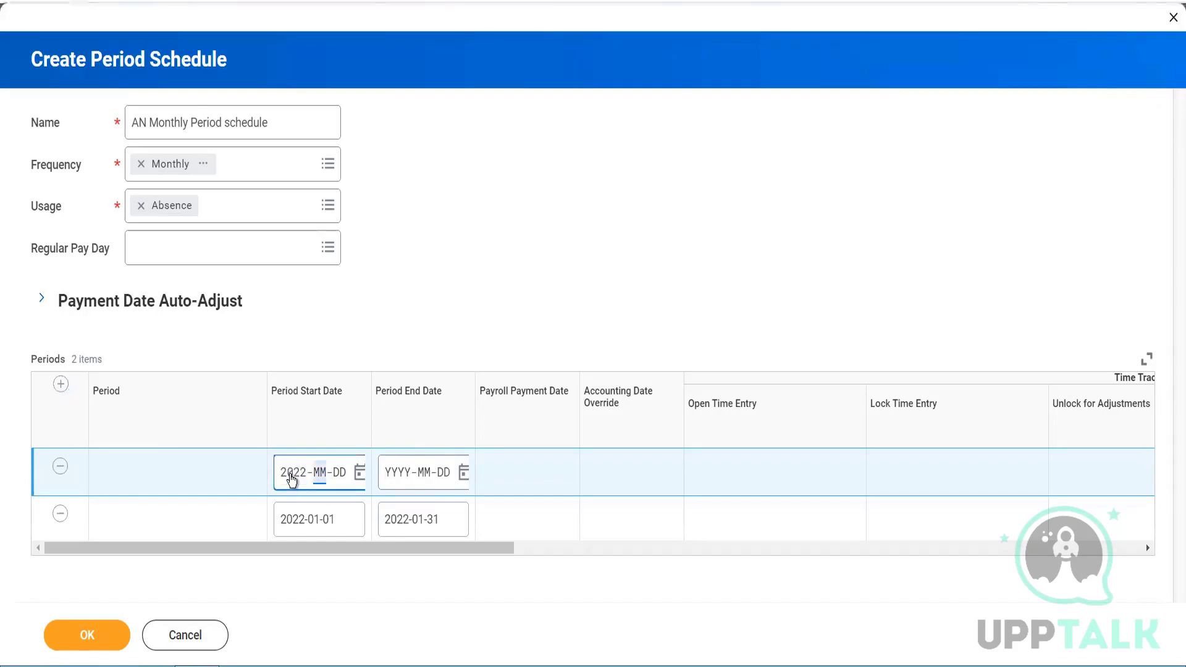
{"action": "type", "text": "02-"}
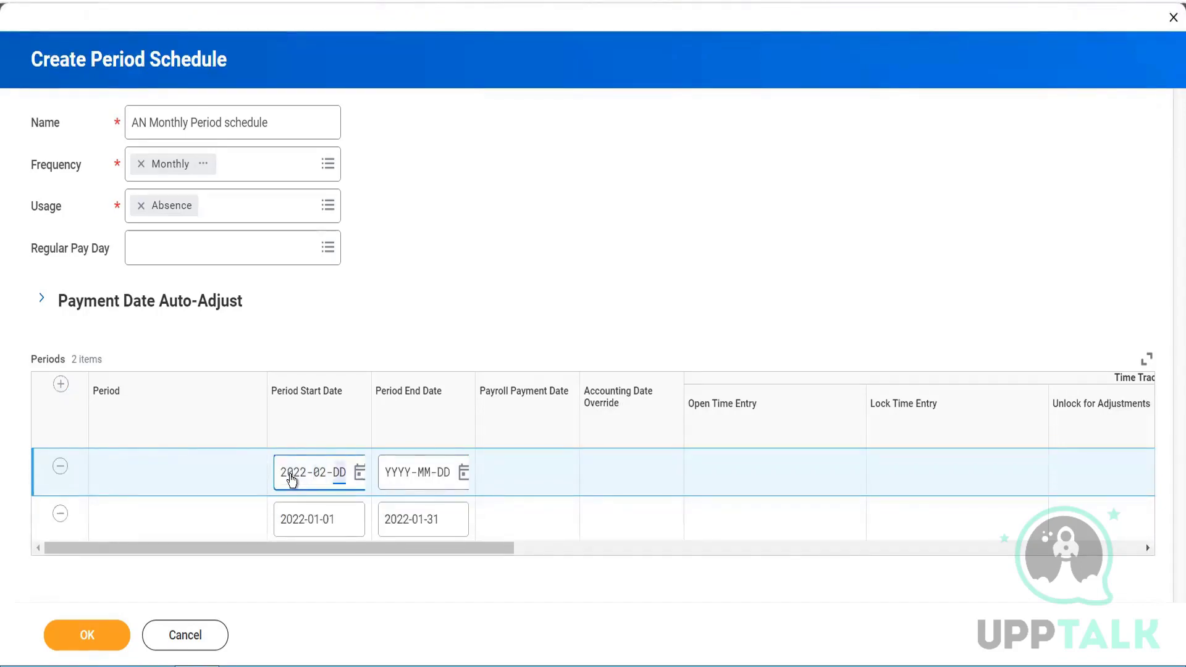
{"action": "type", "text": "01"}
{"action": "key", "text": "Tab"}
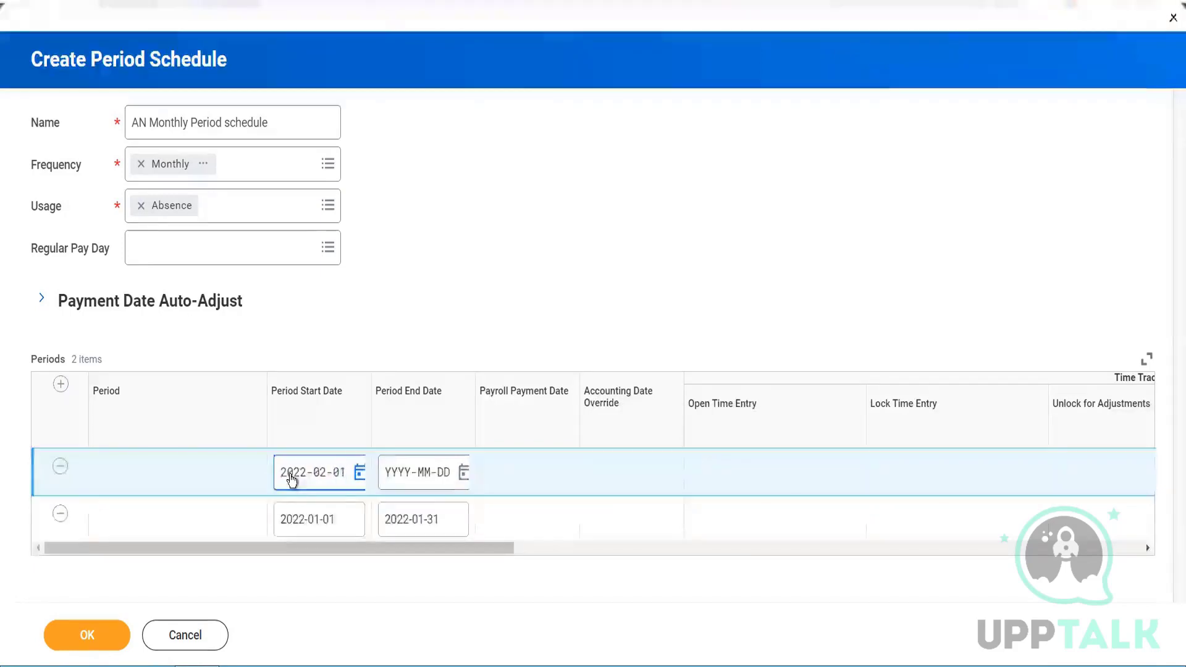
{"action": "left_click", "coordinate": [394, 487]}
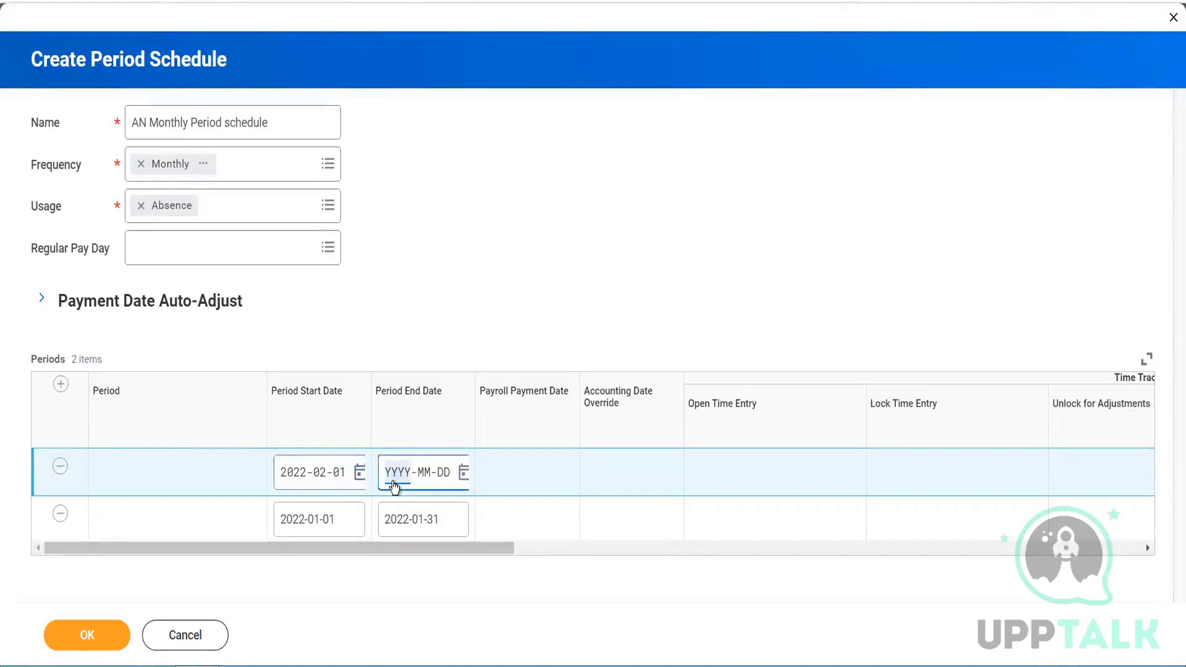
{"action": "type", "text": "2022-"}
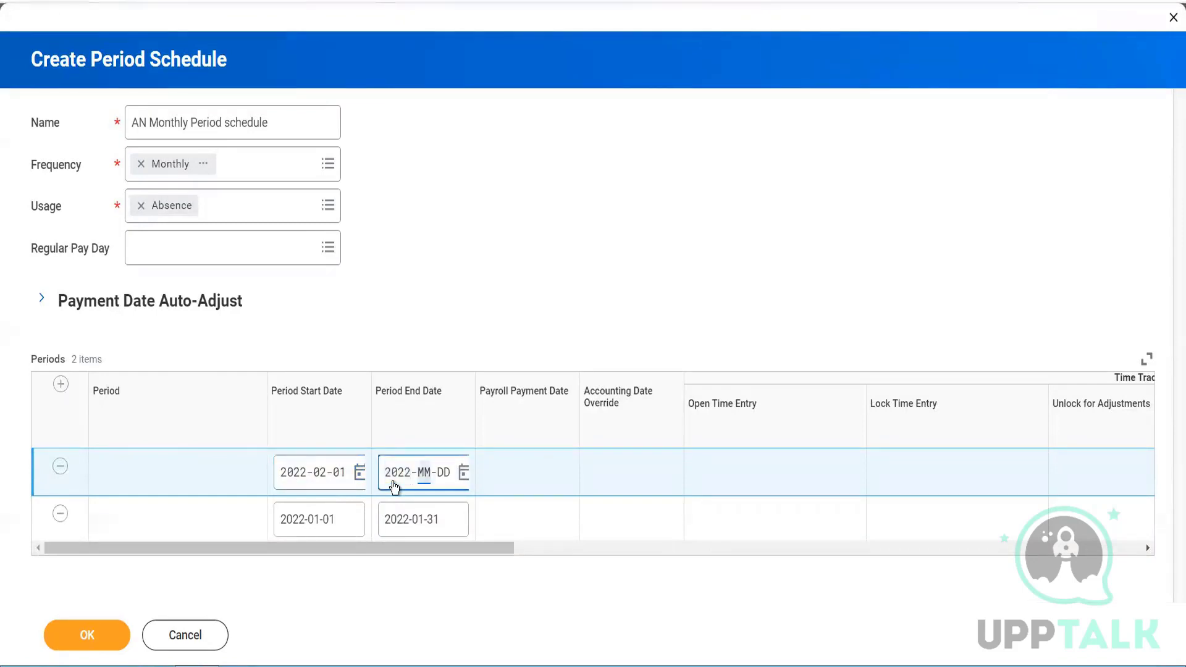
{"action": "type", "text": "02-28"}
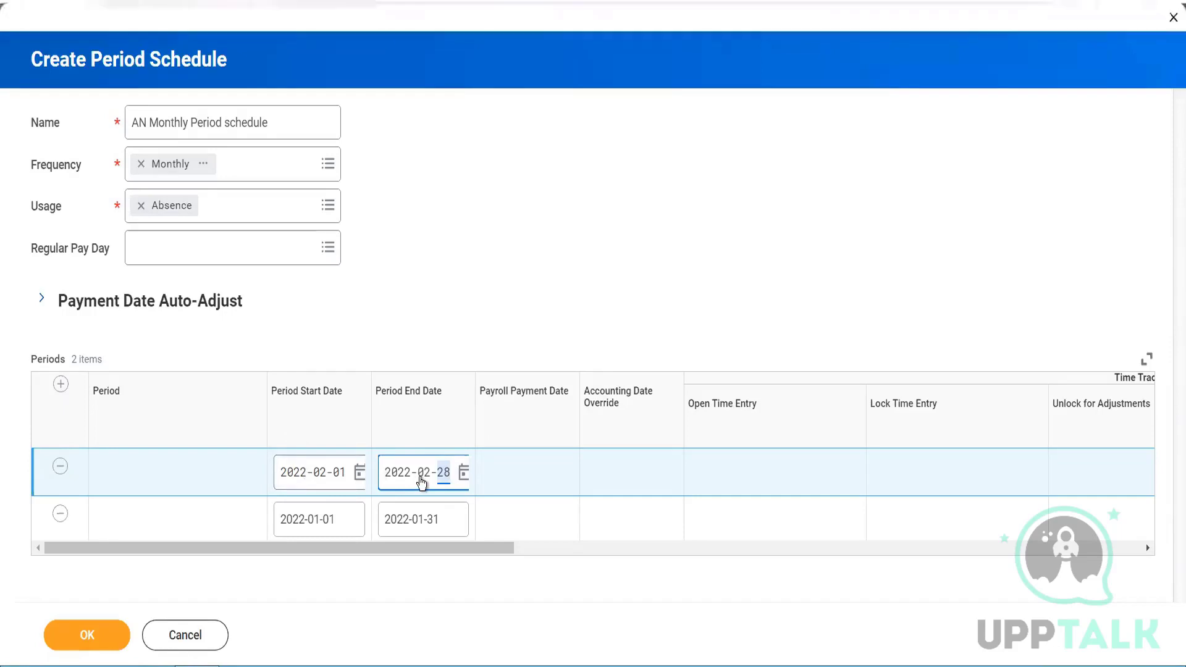
{"action": "left_click", "coordinate": [87, 636]}
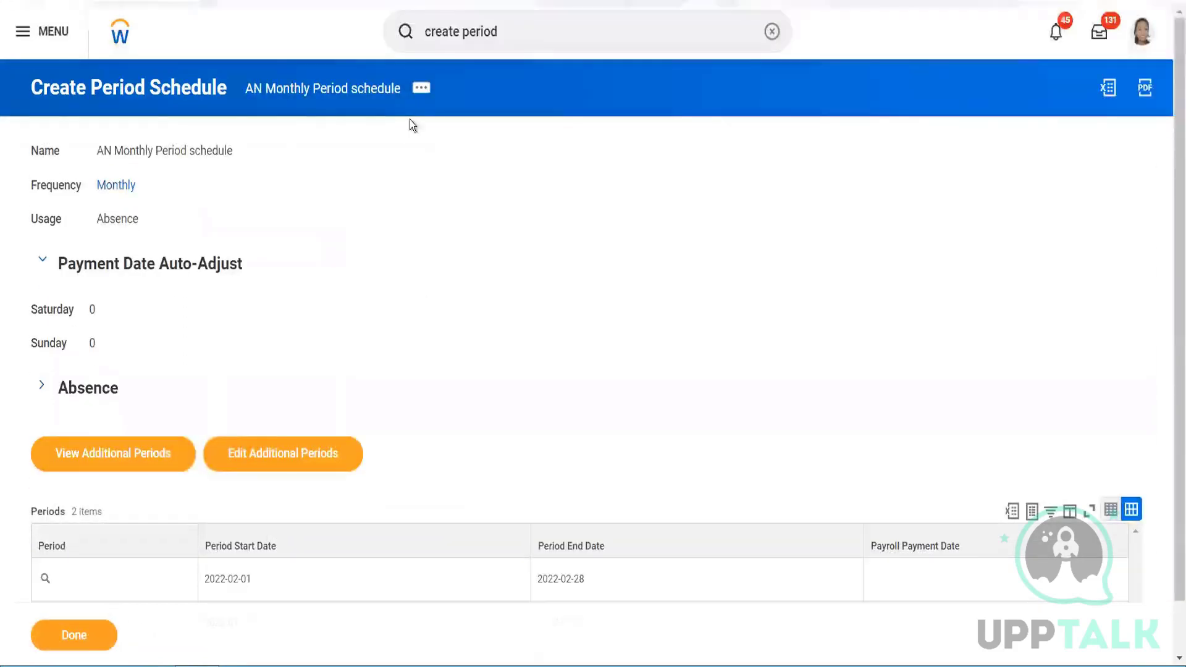
- Preview the generation of 14 additional periods for the AN Monthly Period schedule
{"action": "left_click", "coordinate": [420, 90]}
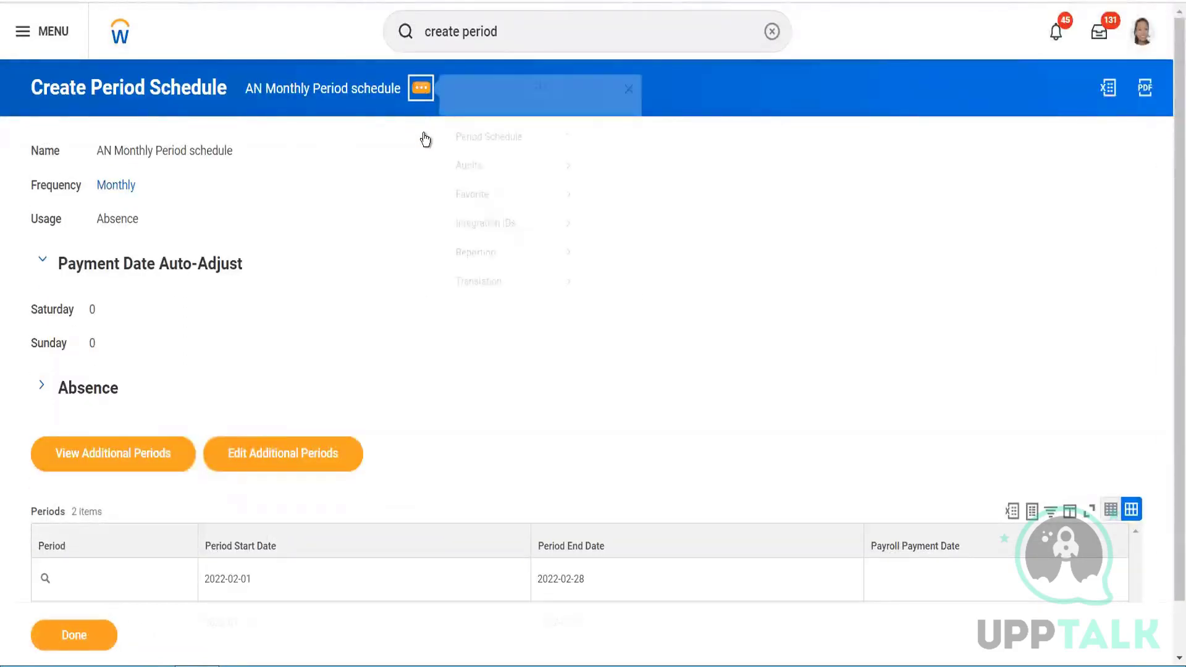
{"action": "mouse_move", "coordinate": [502, 149]}
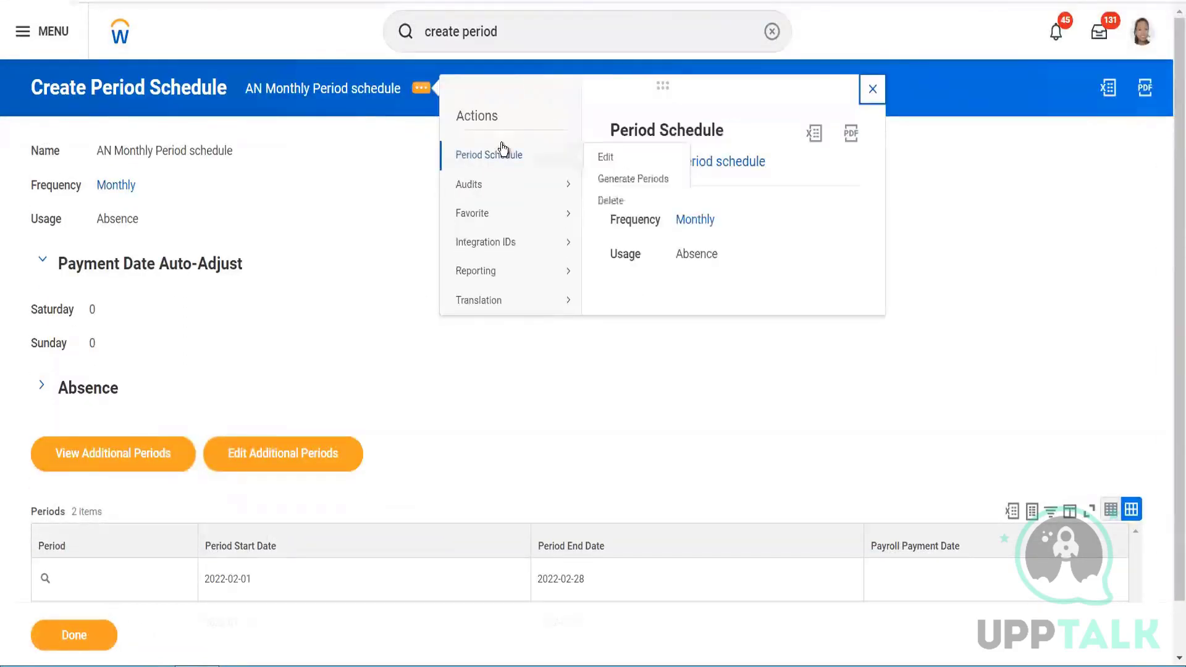
{"action": "left_click", "coordinate": [616, 181]}
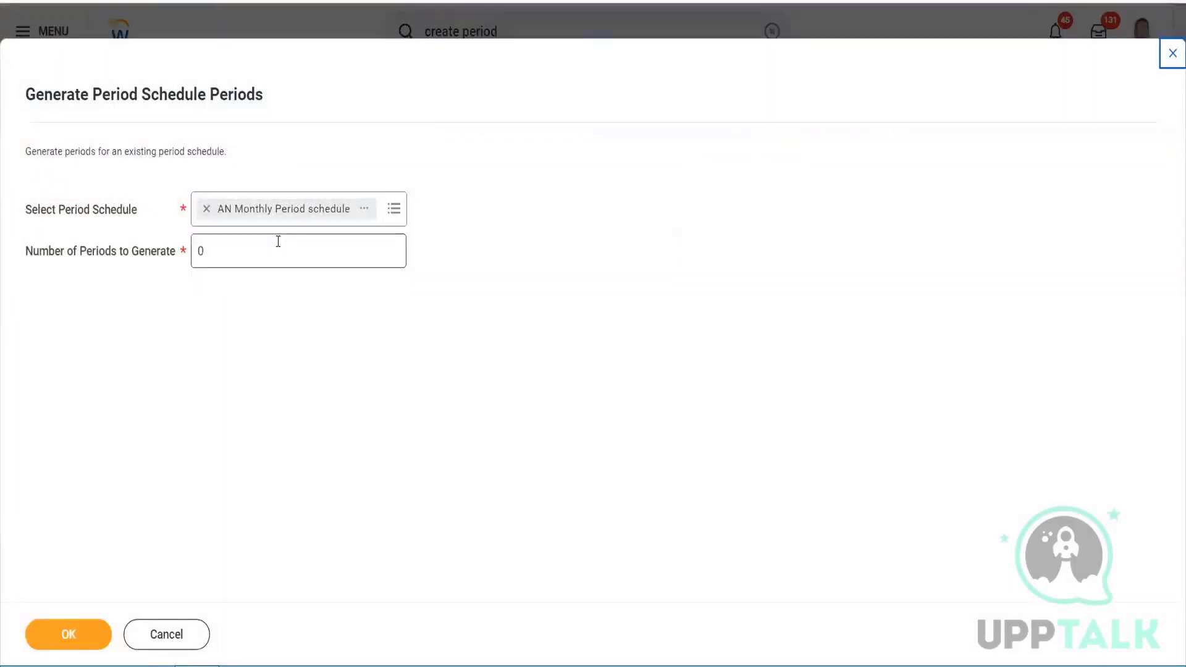
{"action": "left_click", "coordinate": [278, 241]}
{"action": "key", "text": "BackSpace"}
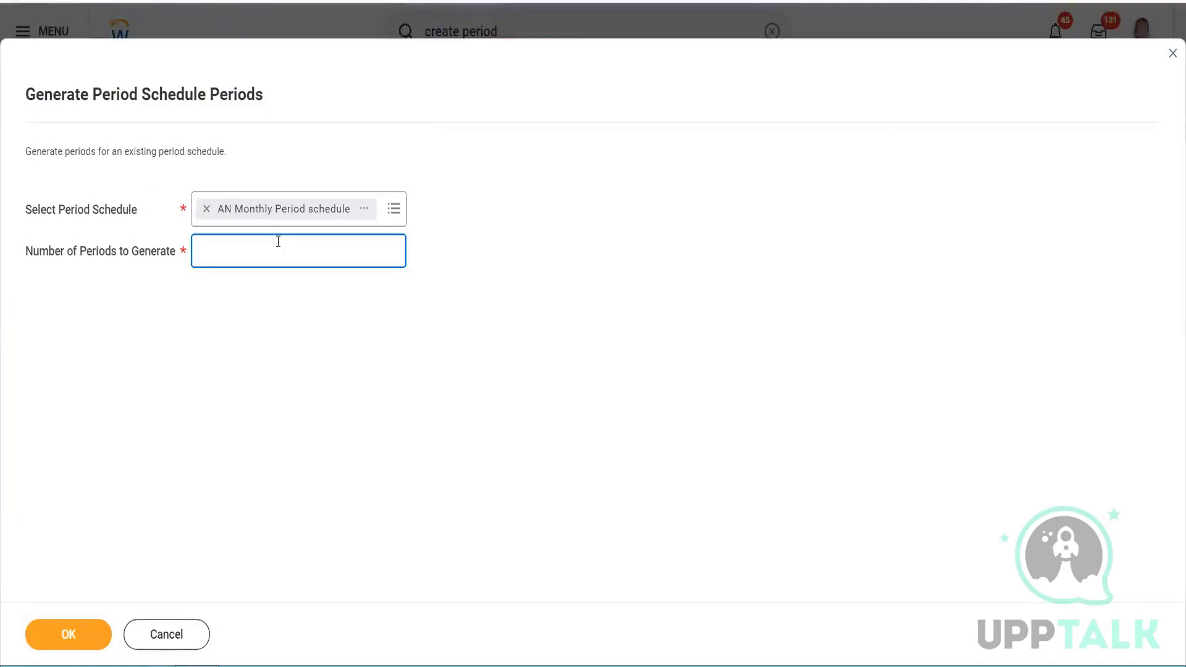
{"action": "type", "text": "14"}
{"action": "left_click", "coordinate": [77, 636]}
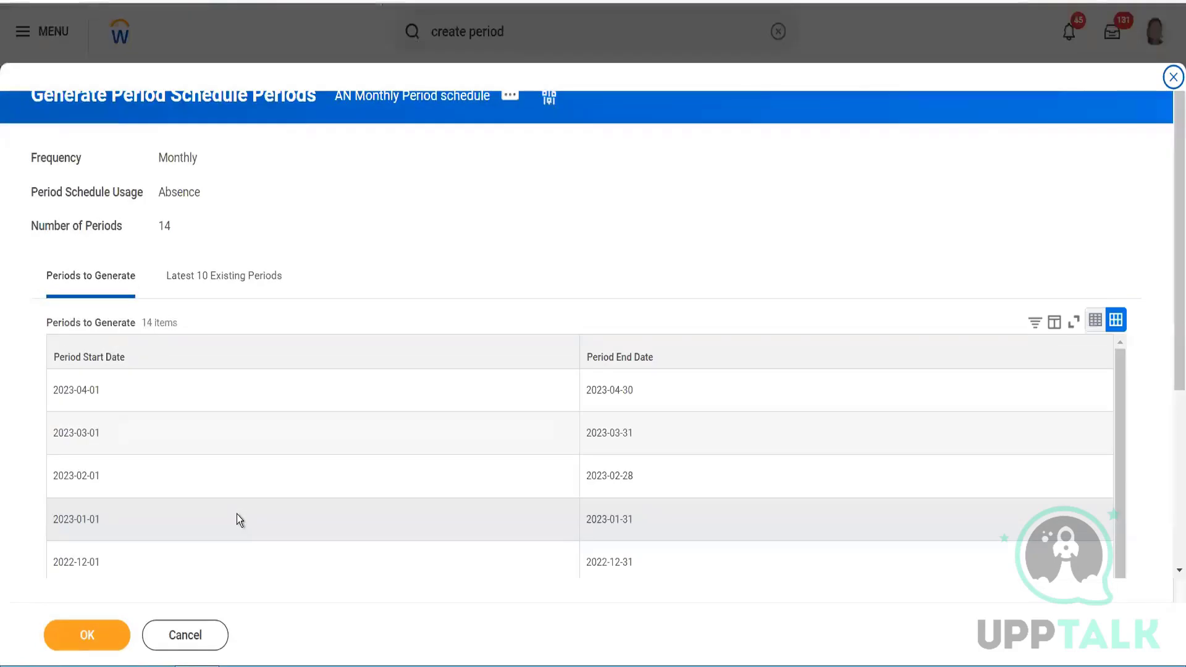
- Review the start and end dates of the periods to generate and go to the AN Monthly Period schedule's view page
{"action": "scroll", "coordinate": [394, 424], "scroll_direction": "down", "scroll_amount": 3}
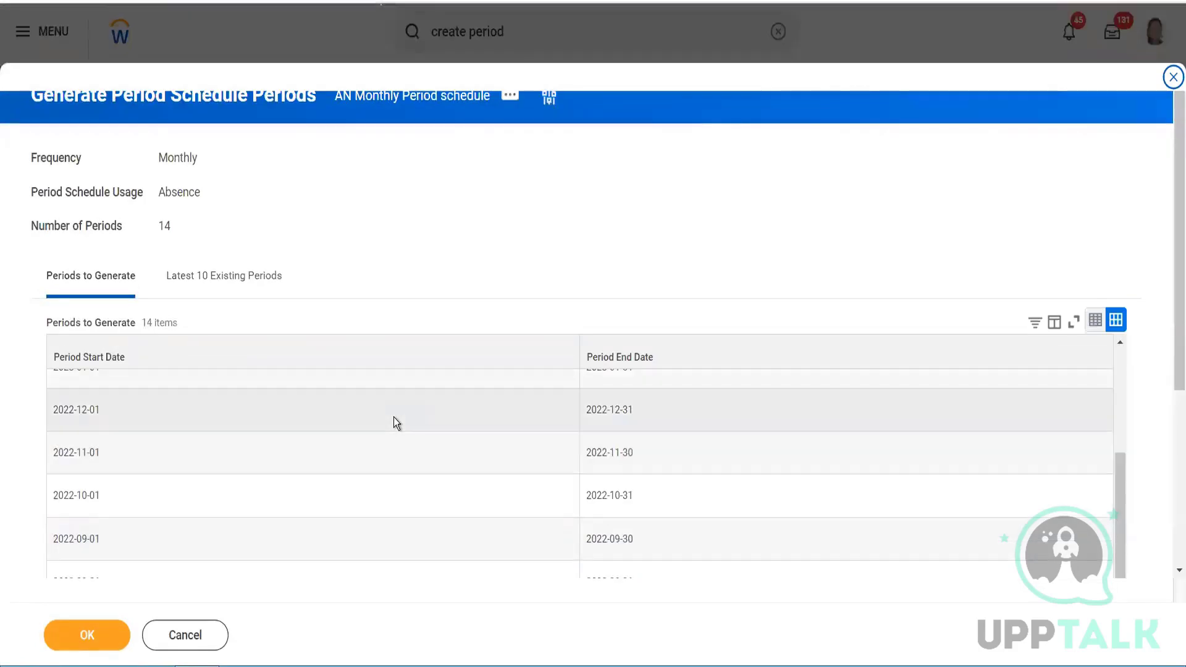
{"action": "scroll", "coordinate": [394, 423], "scroll_direction": "up", "scroll_amount": 3}
{"action": "scroll", "coordinate": [483, 283], "scroll_direction": "down", "scroll_amount": 3}
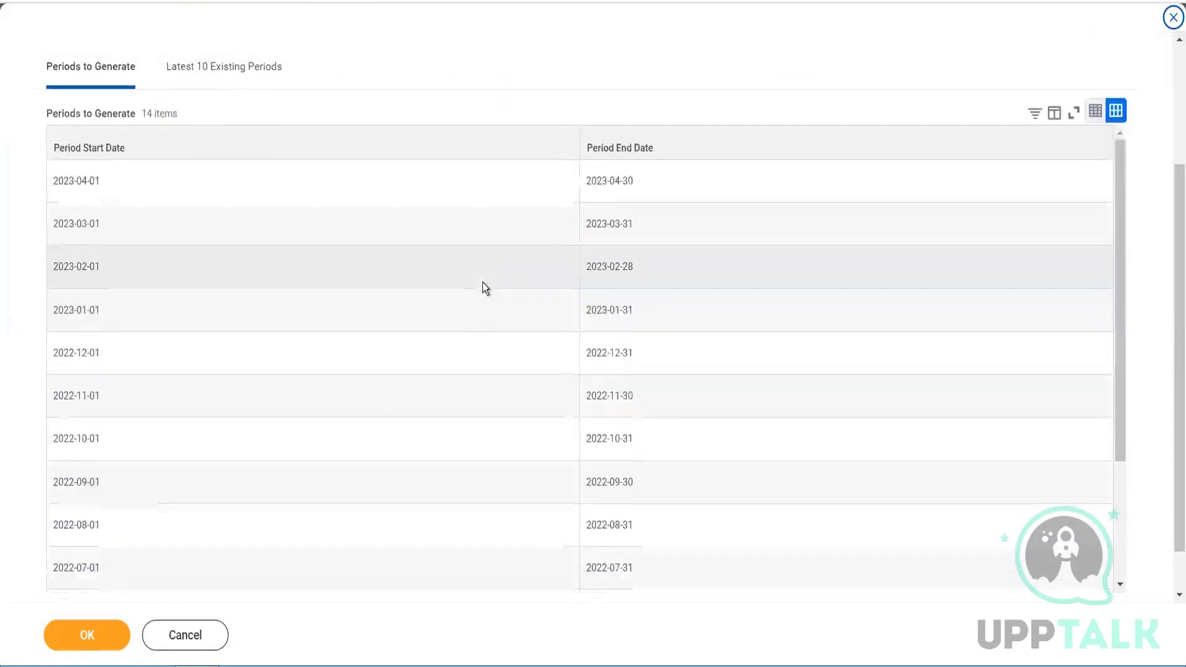
{"action": "scroll", "coordinate": [484, 283], "scroll_direction": "down", "scroll_amount": 4}
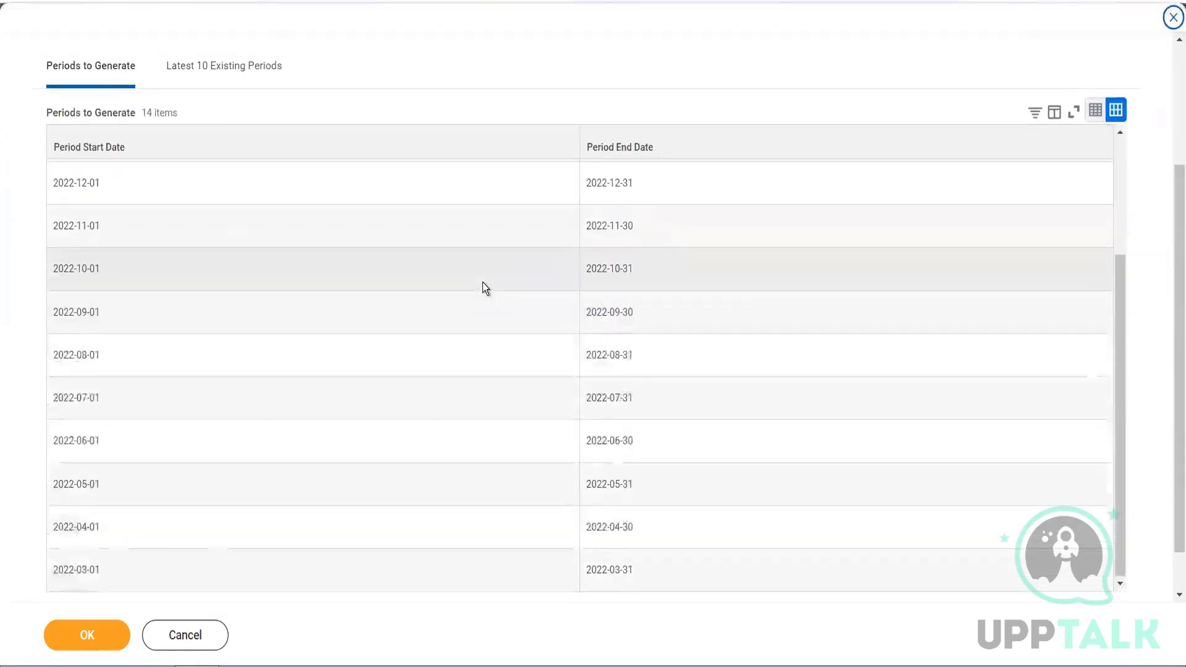
{"action": "scroll", "coordinate": [483, 283], "scroll_direction": "down", "scroll_amount": 1}
{"action": "scroll", "coordinate": [480, 188], "scroll_direction": "up", "scroll_amount": 4}
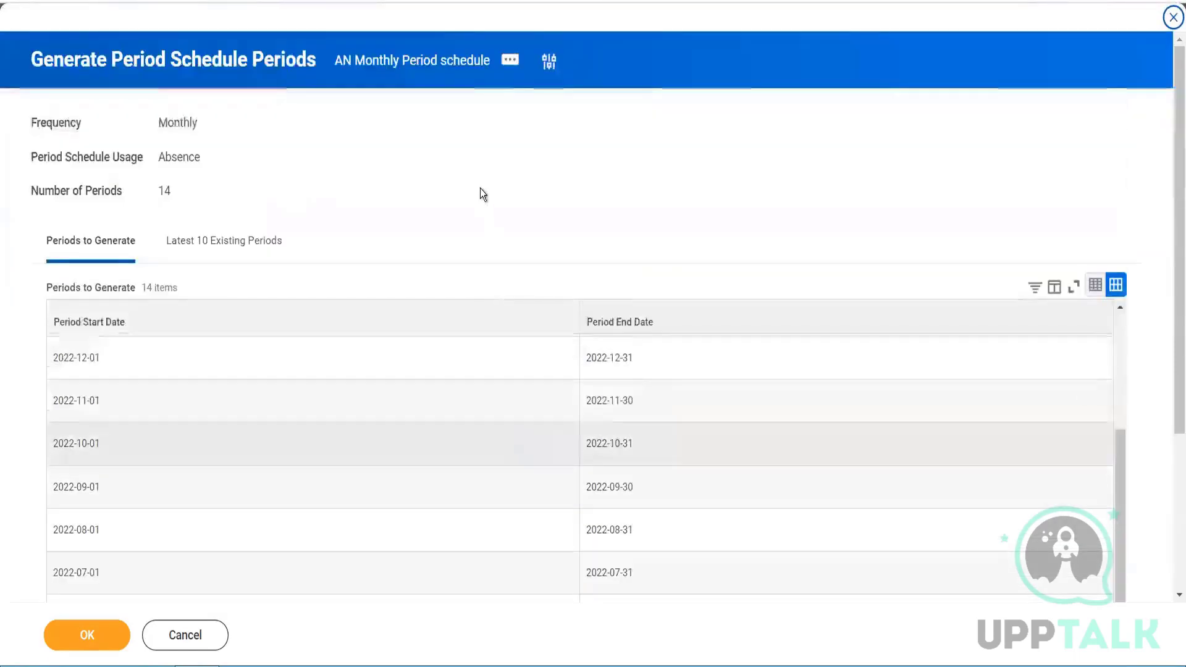
{"action": "left_click", "coordinate": [512, 61]}
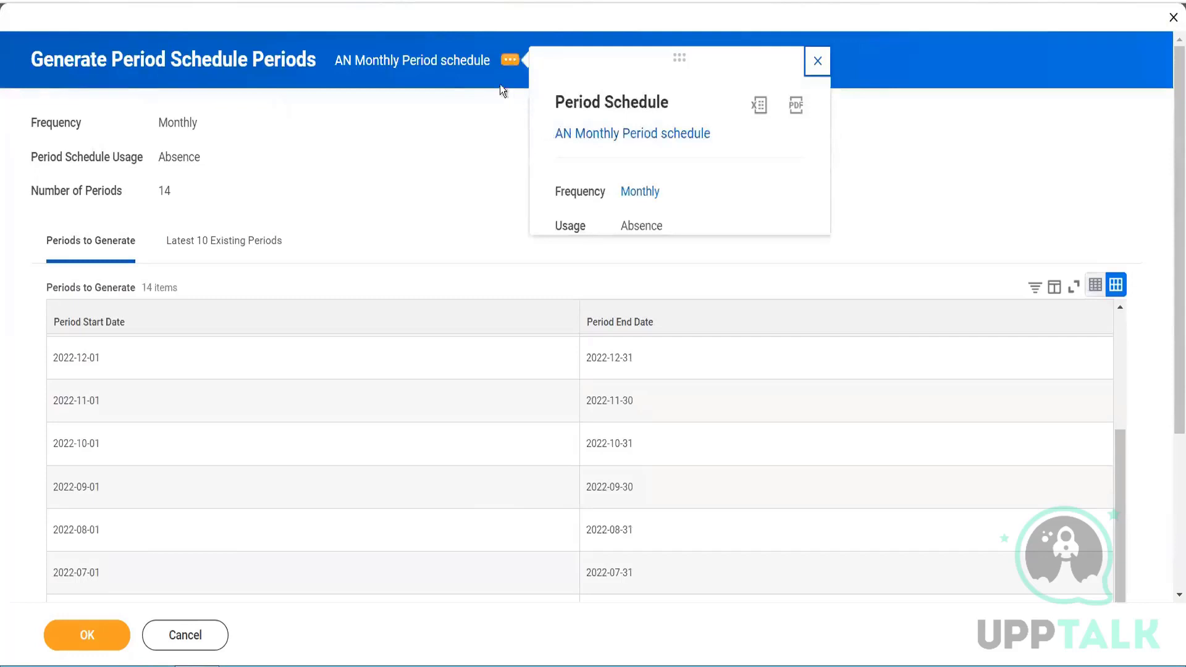
{"action": "left_click", "coordinate": [511, 62]}
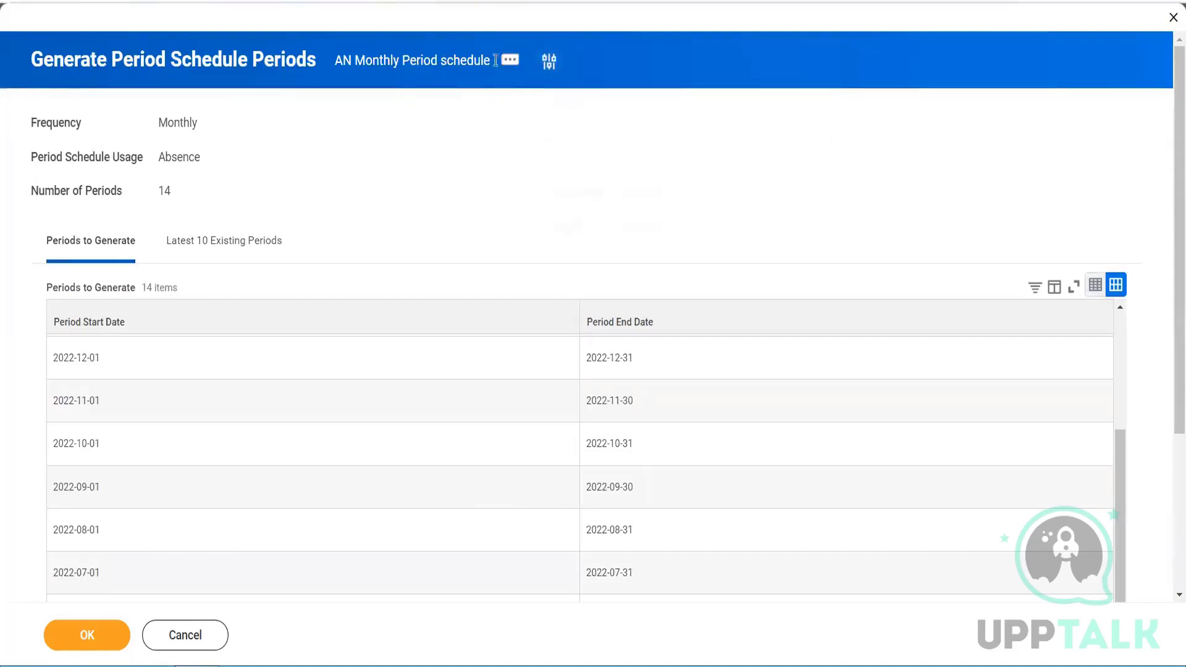
{"action": "left_click", "coordinate": [508, 62]}
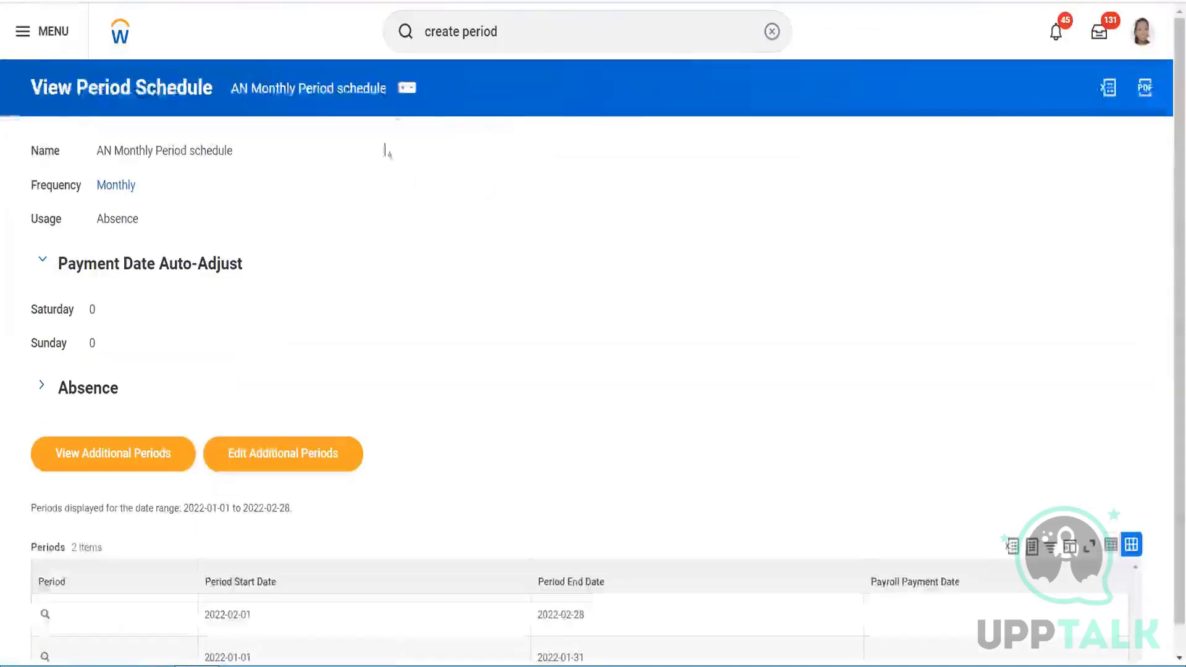
- Preview the generation of 20 additional periods for the AN Monthly Period schedule and close the preview without generating them
{"action": "left_click", "coordinate": [407, 90]}
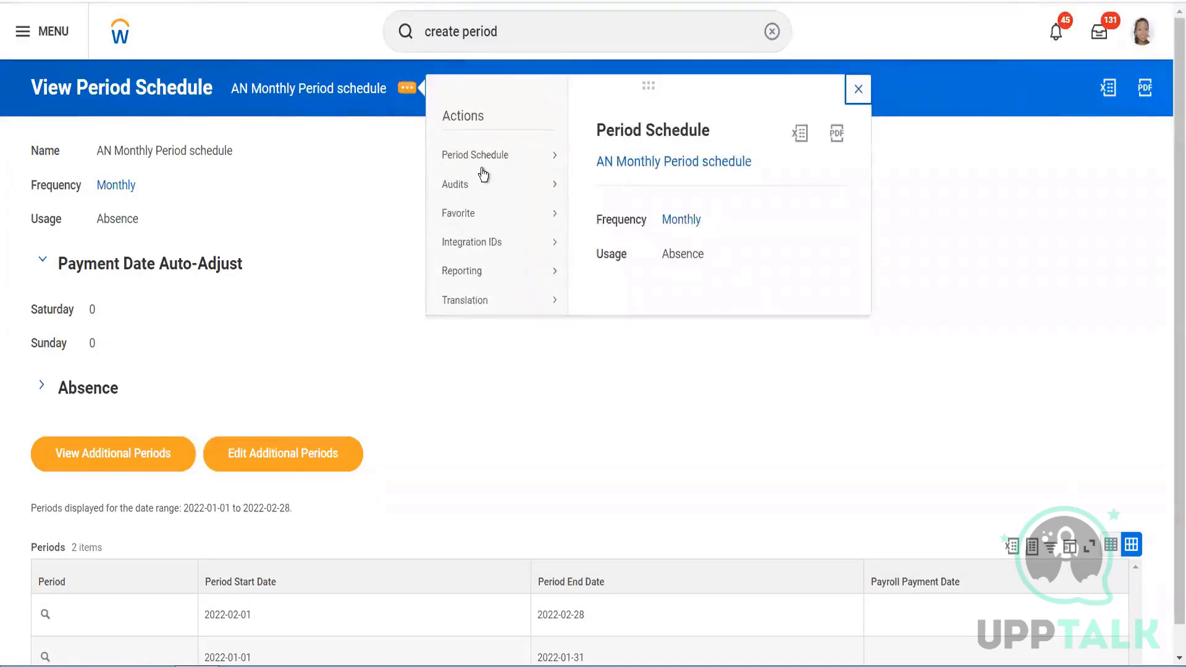
{"action": "mouse_move", "coordinate": [587, 190]}
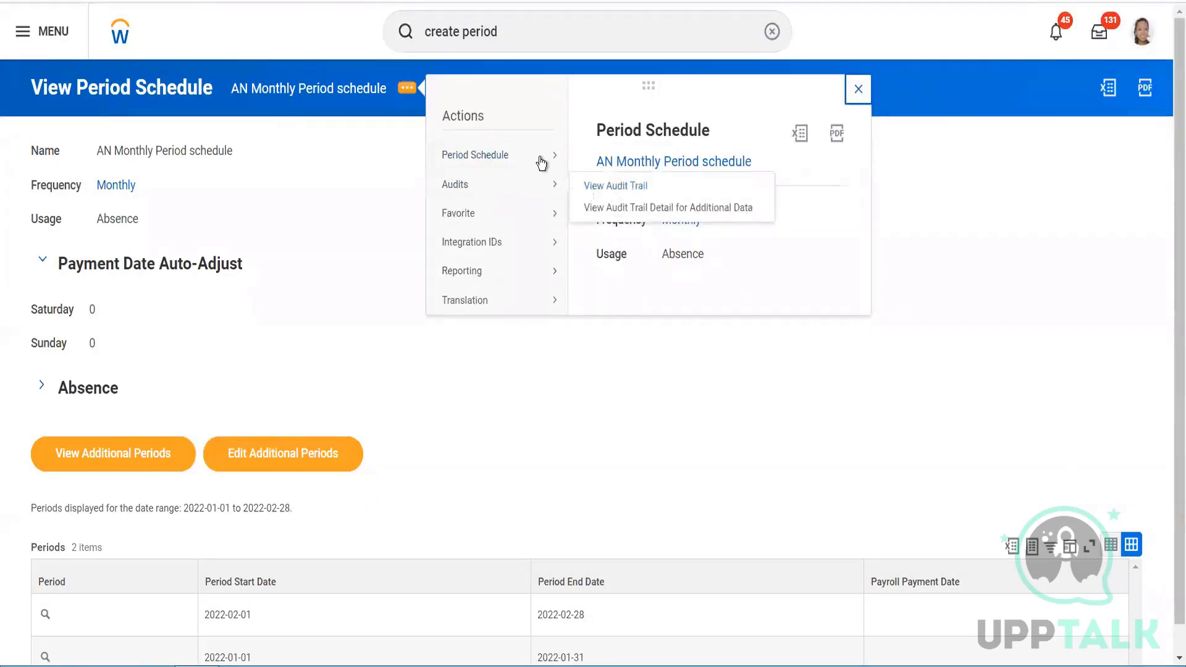
{"action": "mouse_move", "coordinate": [540, 159]}
{"action": "left_click", "coordinate": [609, 180]}
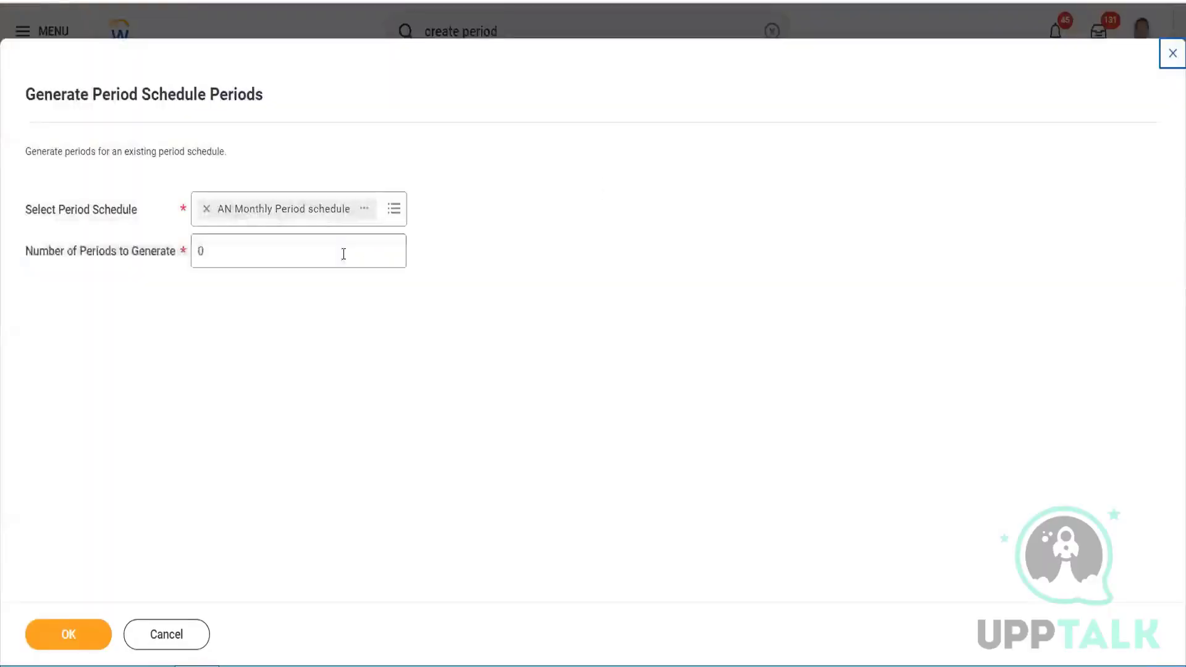
{"action": "left_click", "coordinate": [343, 254]}
{"action": "key", "text": "BackSpace"}
{"action": "type", "text": "2"}
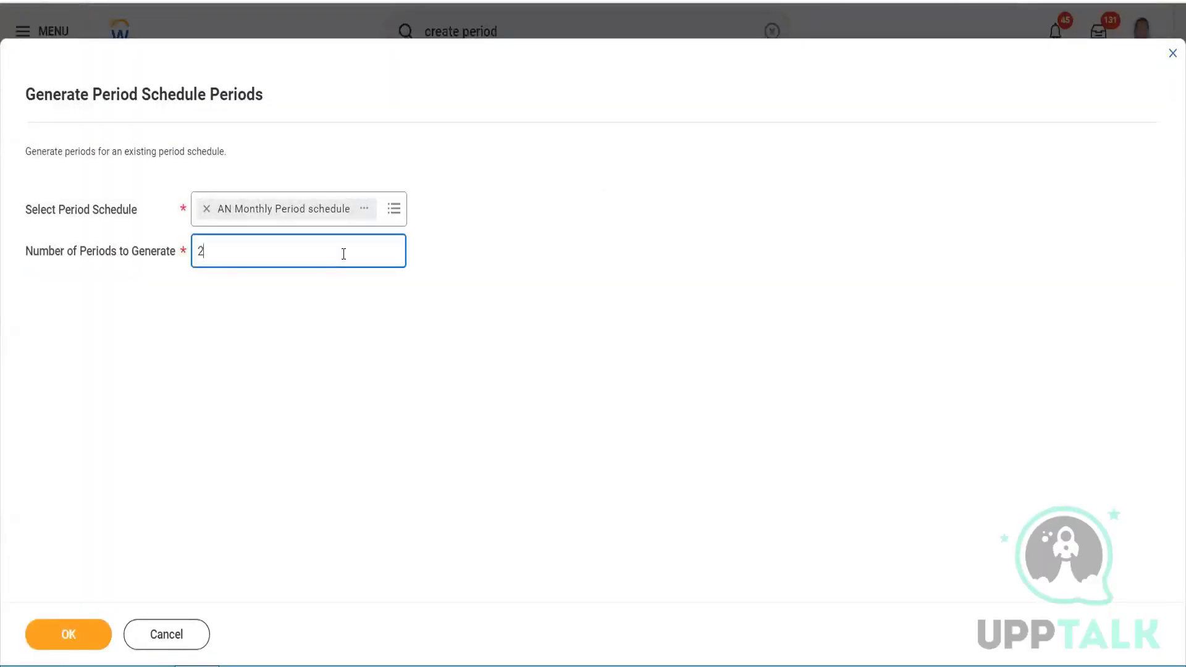
{"action": "type", "text": "0"}
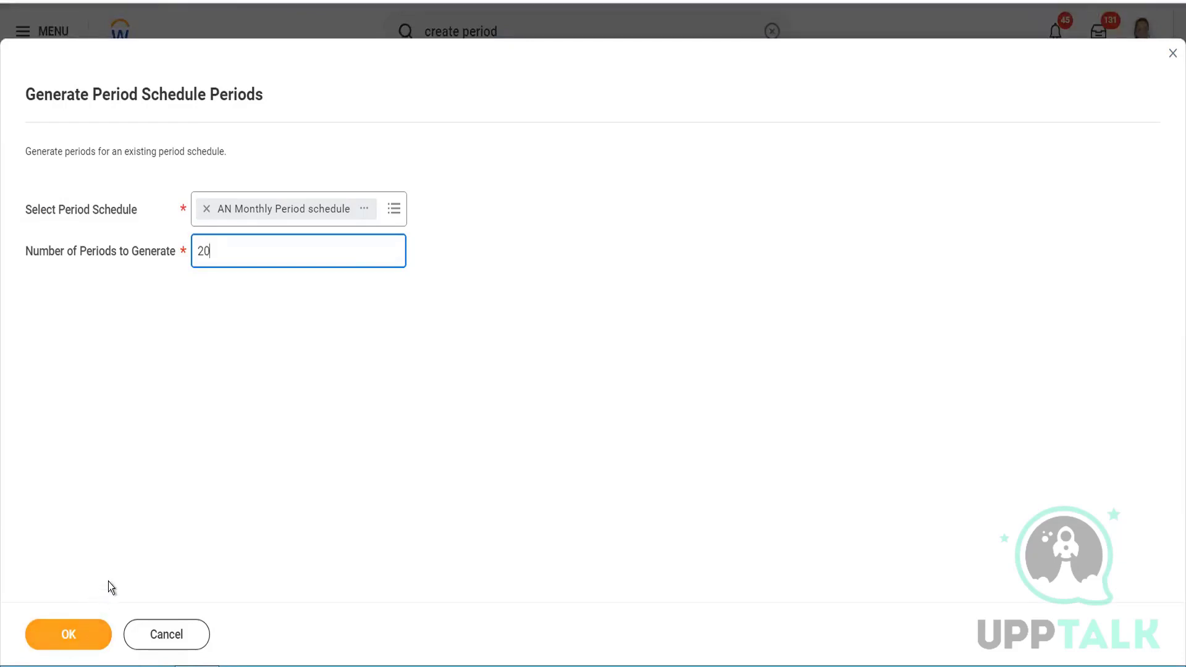
{"action": "left_click", "coordinate": [74, 634]}
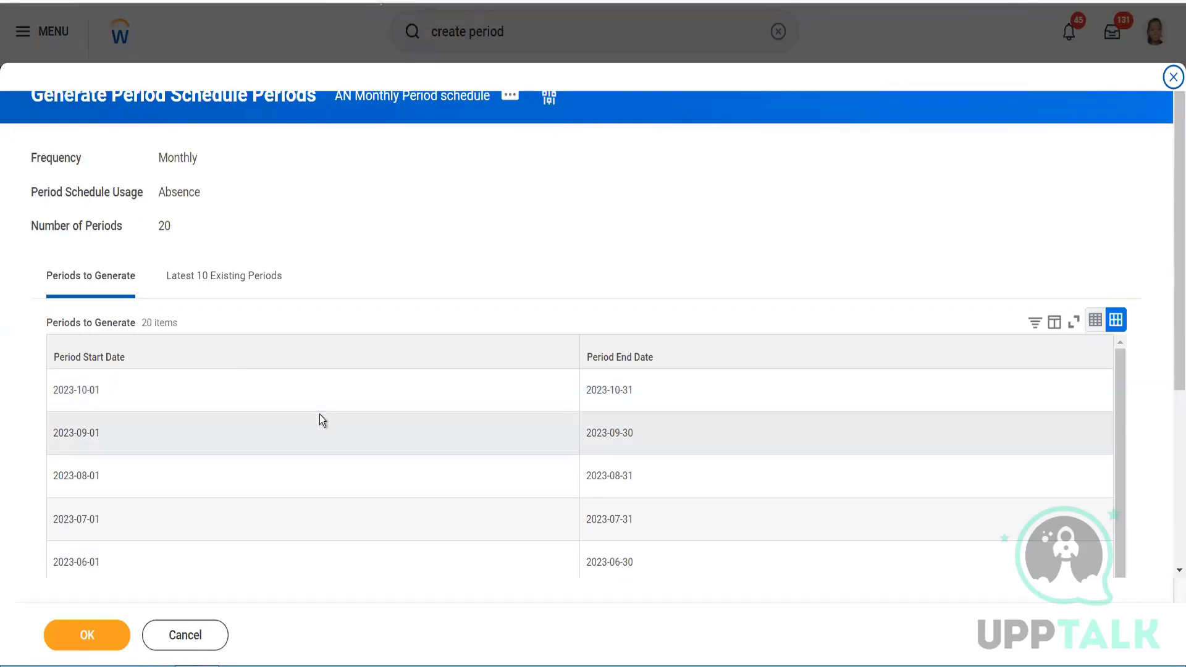
{"action": "left_click", "coordinate": [1171, 77]}
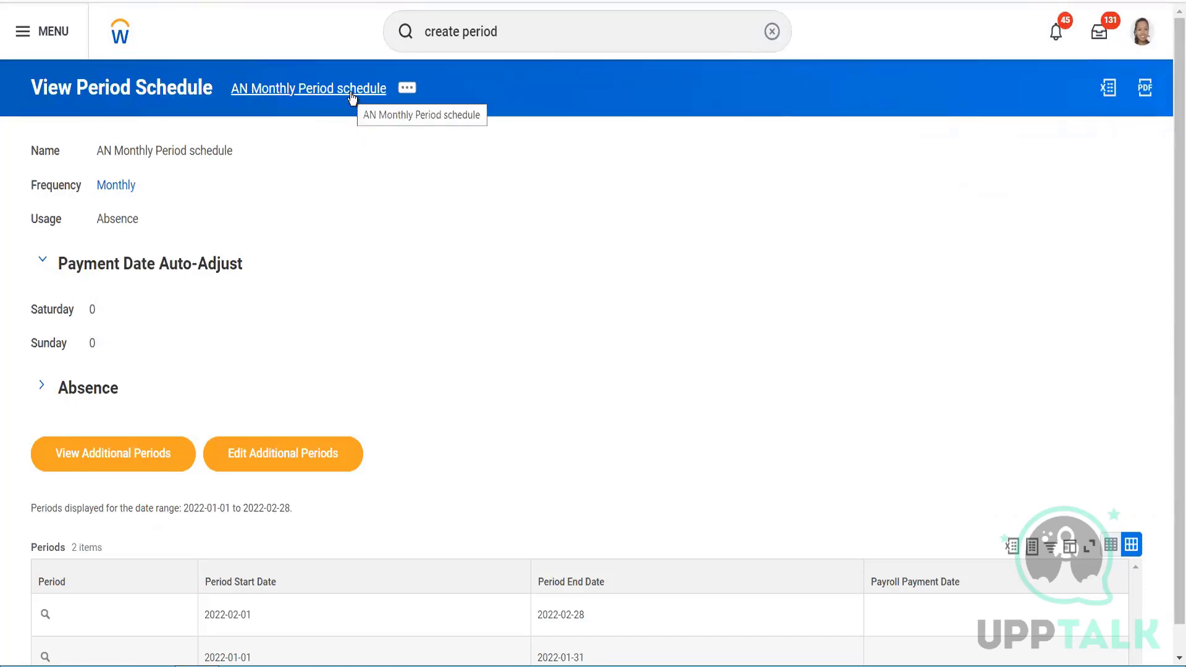
- Look over the schedule's periods and return to the CA Front LOADED Vacation time off plan
{"action": "scroll", "coordinate": [317, 271], "scroll_direction": "down", "scroll_amount": 1}
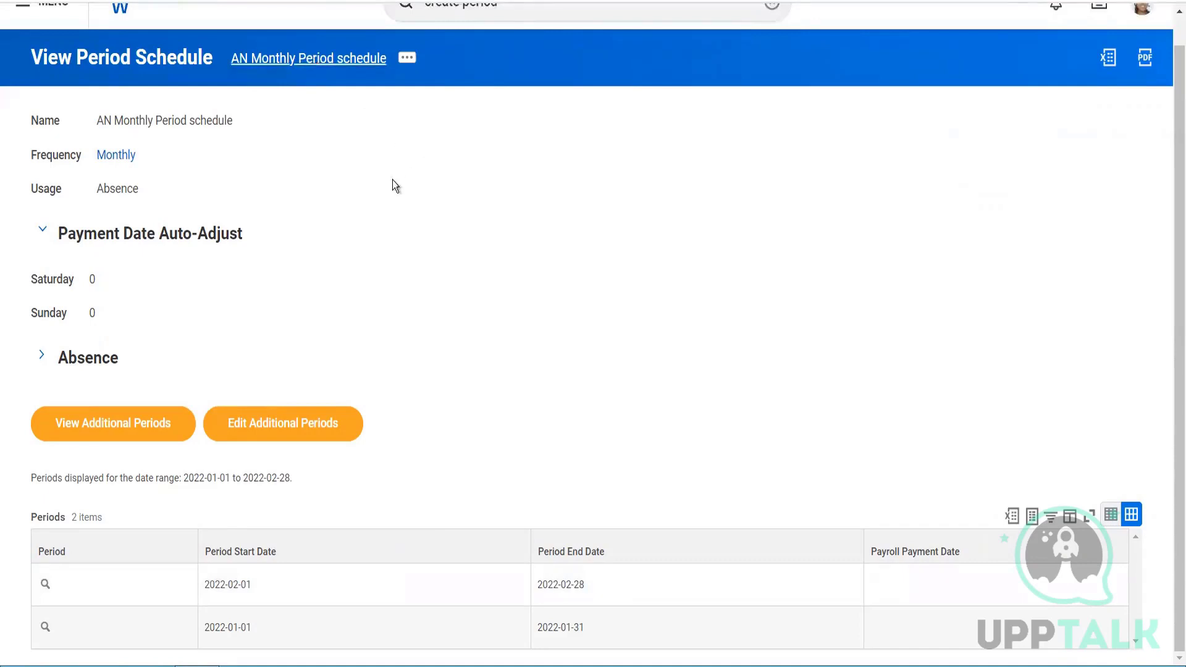
{"action": "scroll", "coordinate": [394, 185], "scroll_direction": "up", "scroll_amount": 1}
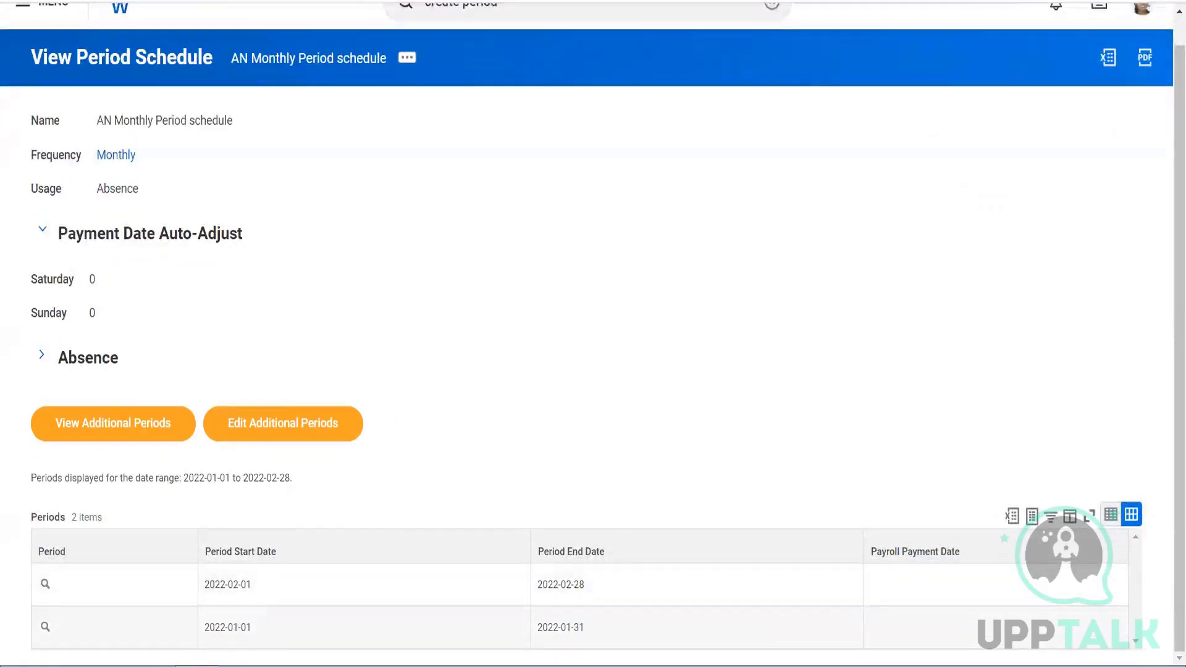
{"action": "key", "text": "alt+Left"}
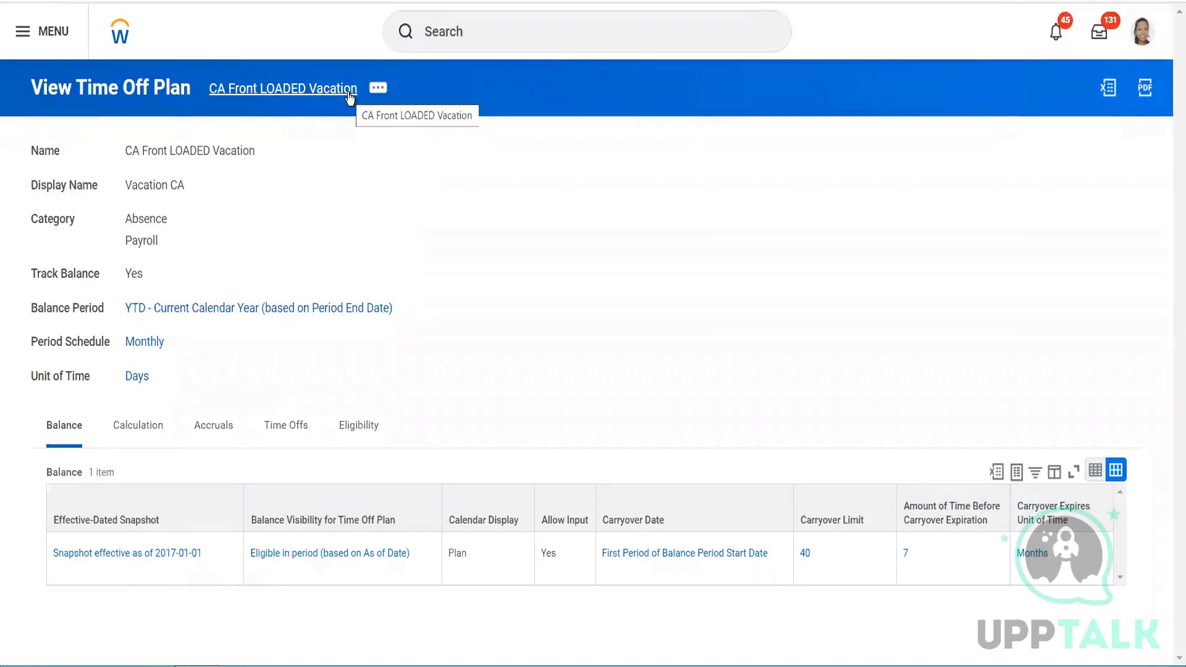
- Search for "view period sche" and open the View Period Schedule report
{"action": "left_click", "coordinate": [457, 43]}
{"action": "type", "text": "view "}
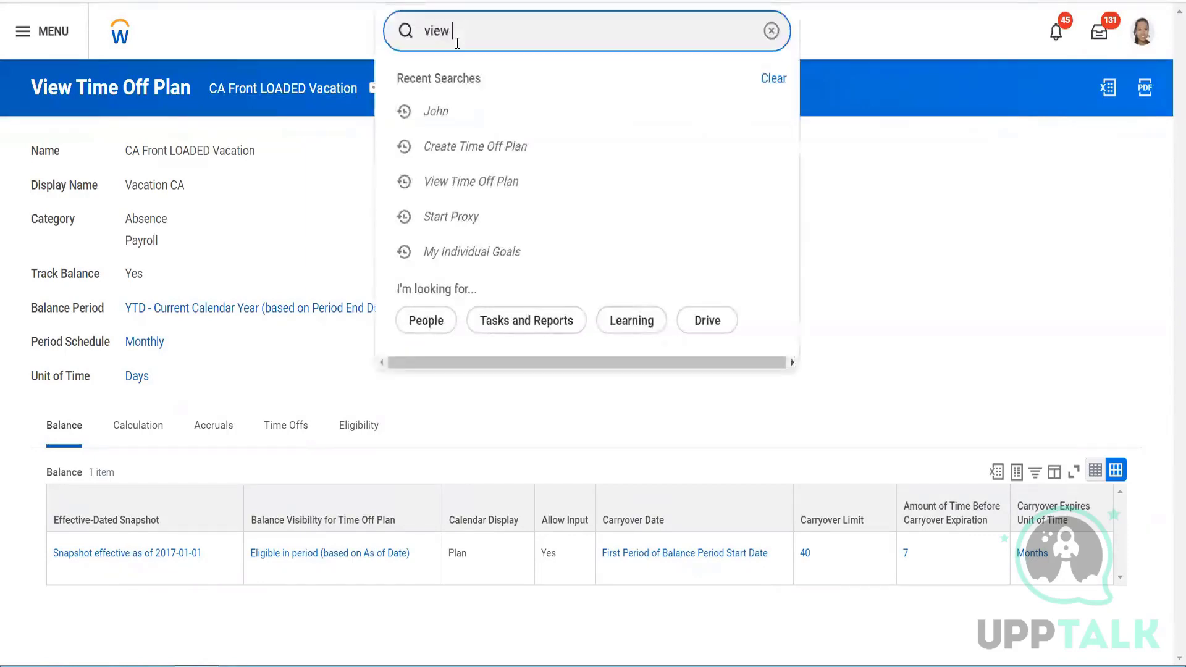
{"action": "type", "text": "period sche"}
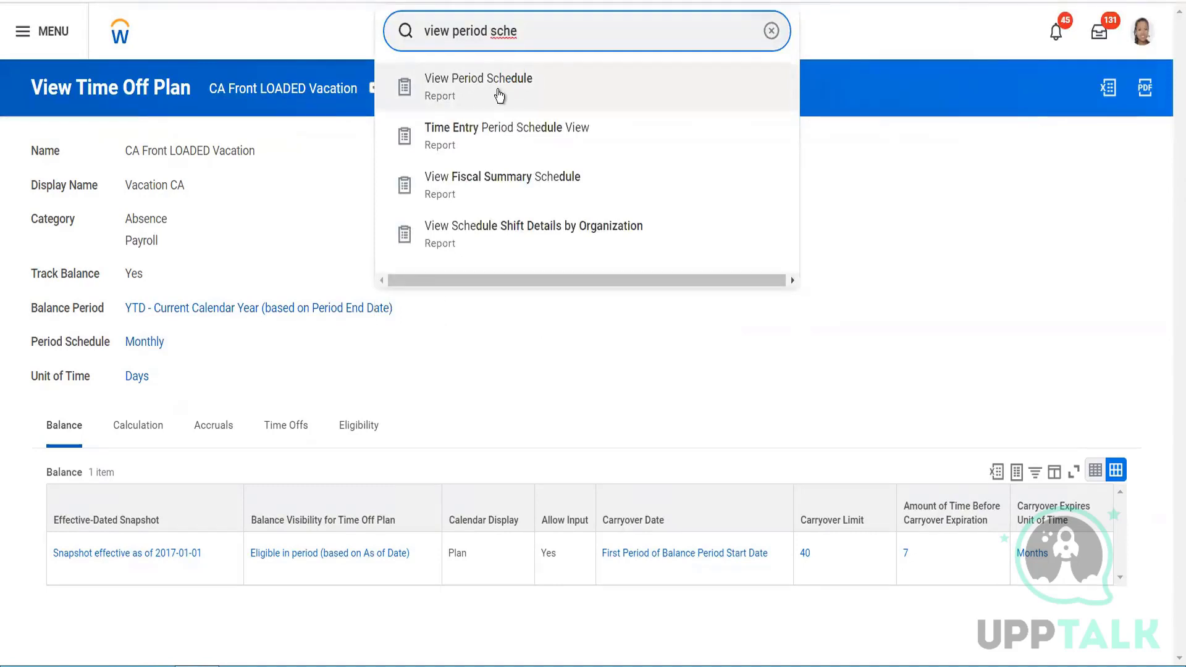
{"action": "left_click", "coordinate": [500, 92]}
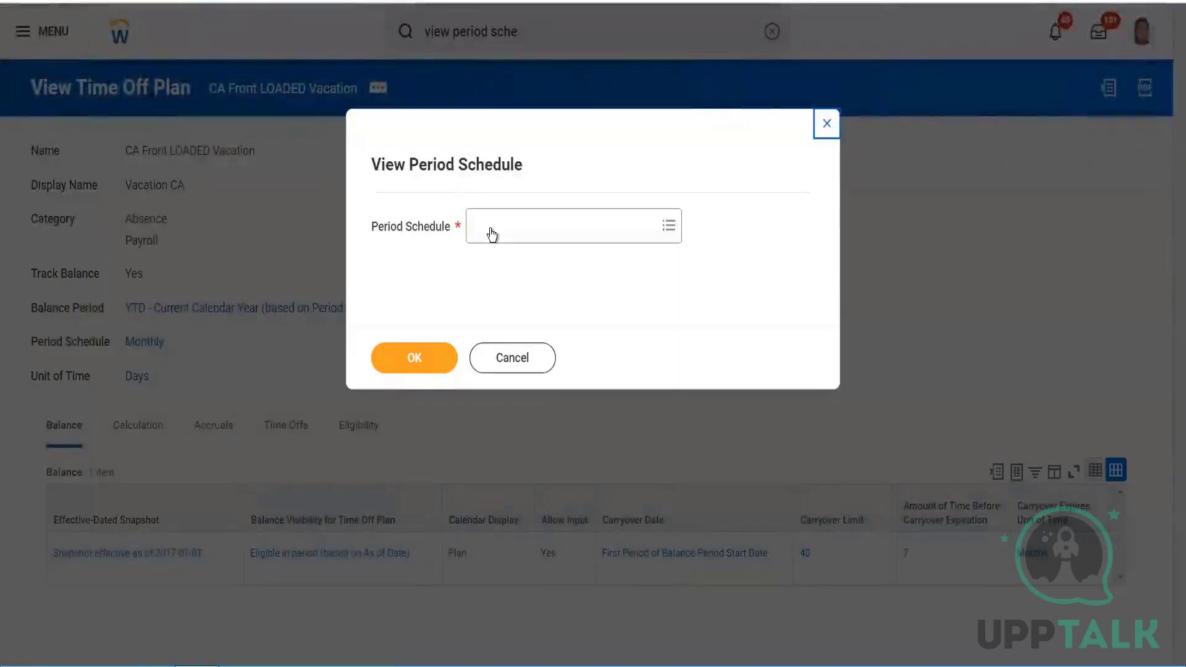
- Choose AN Monthly Period schedule as the period schedule and display its details and periods
{"action": "type", "text": "ANN"}
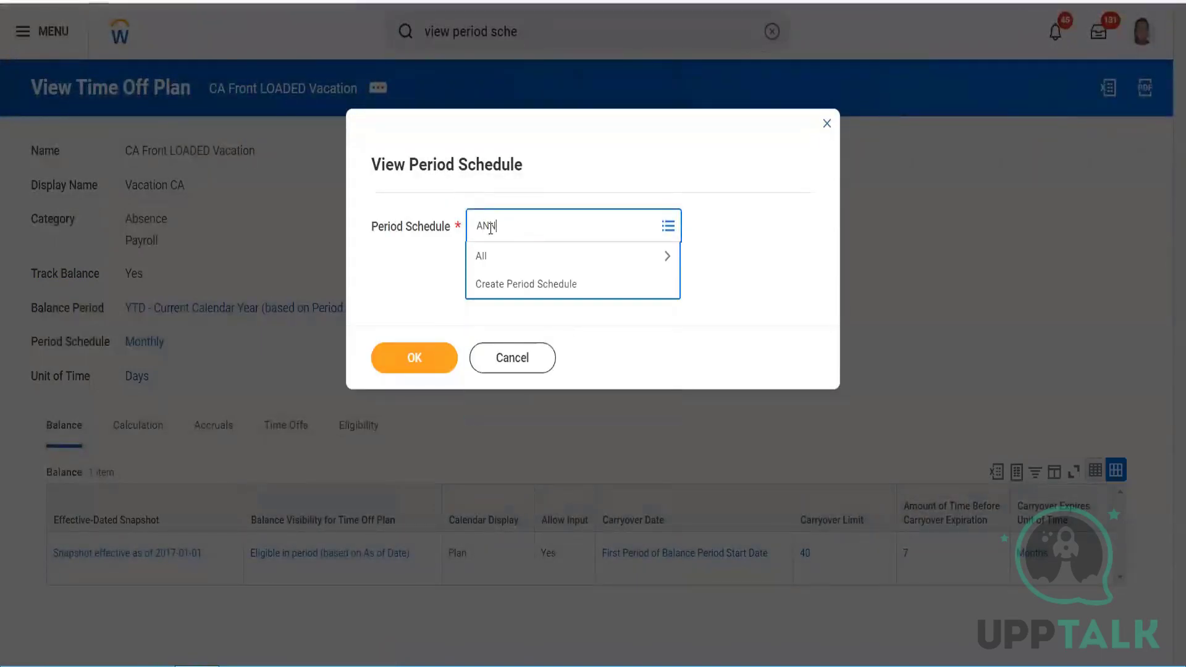
{"action": "key", "text": "Return"}
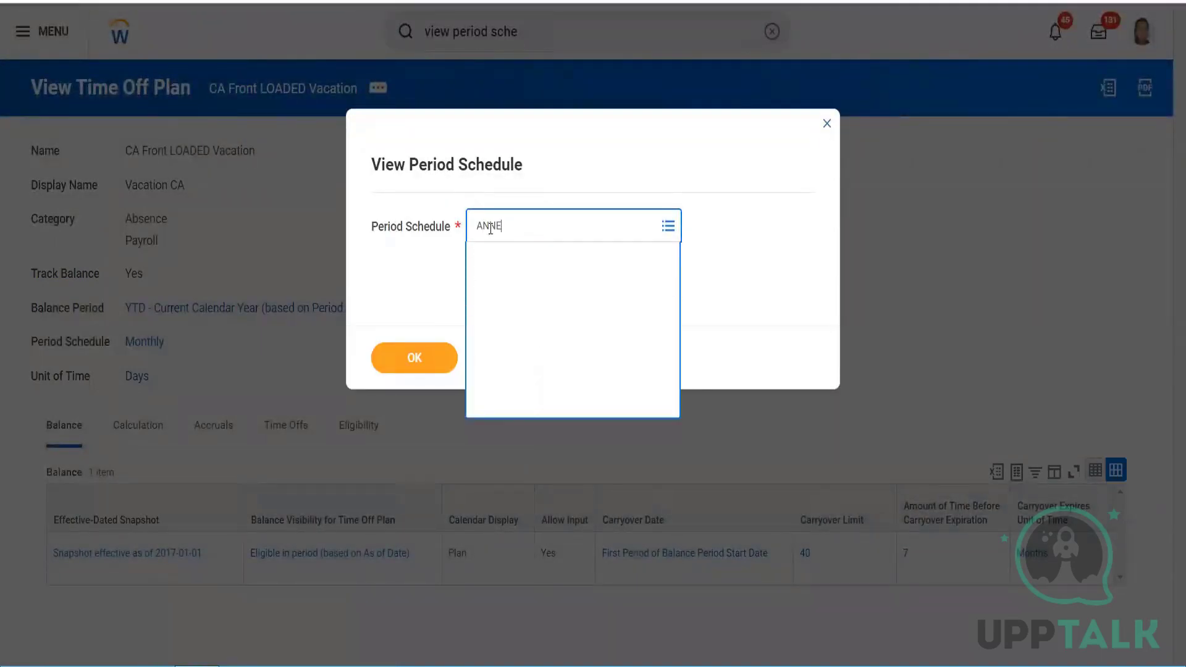
{"action": "left_click", "coordinate": [524, 230]}
{"action": "key", "text": "BackSpace"}
{"action": "key", "text": "Return"}
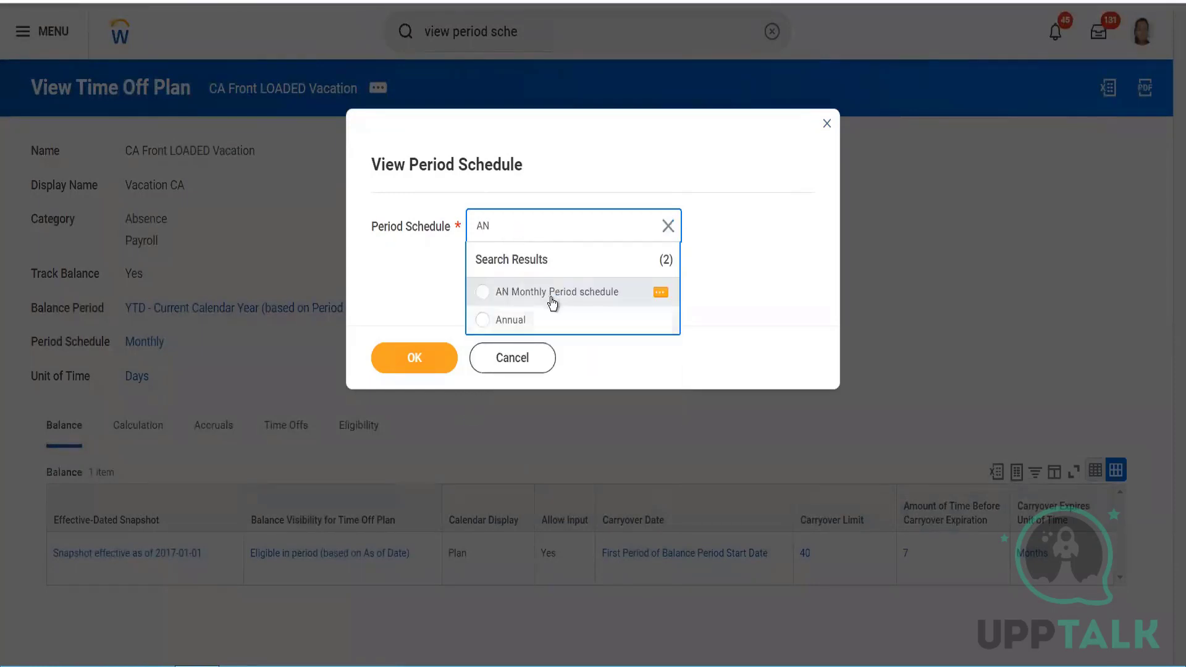
{"action": "left_click", "coordinate": [555, 301]}
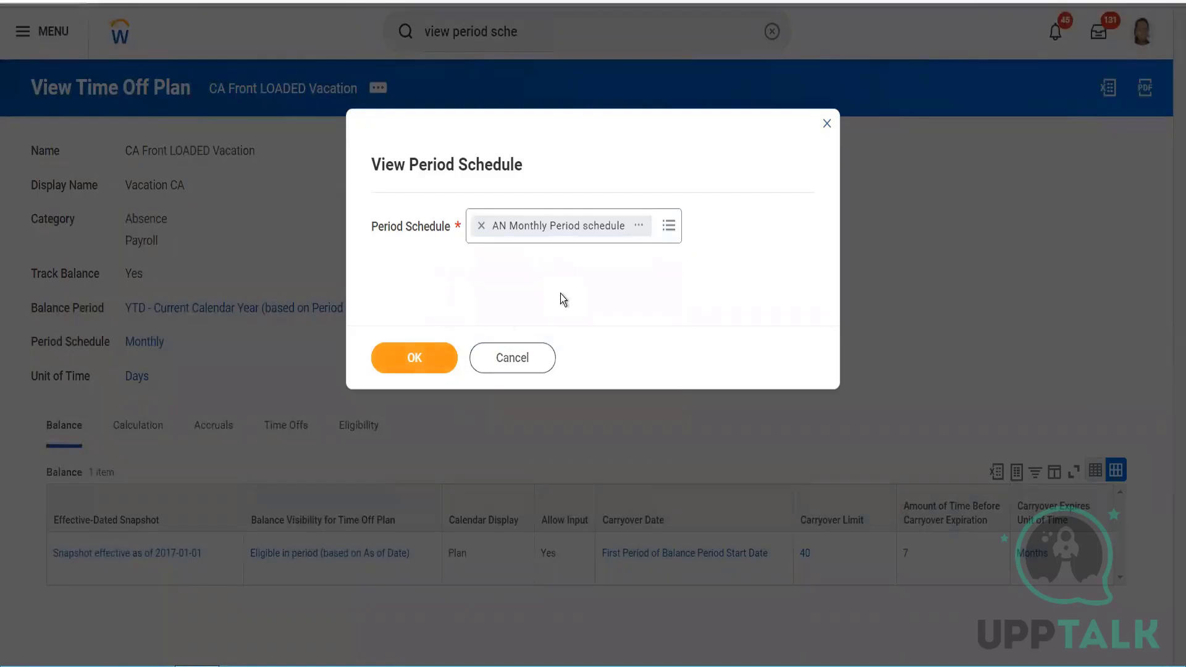
{"action": "left_click", "coordinate": [414, 356]}
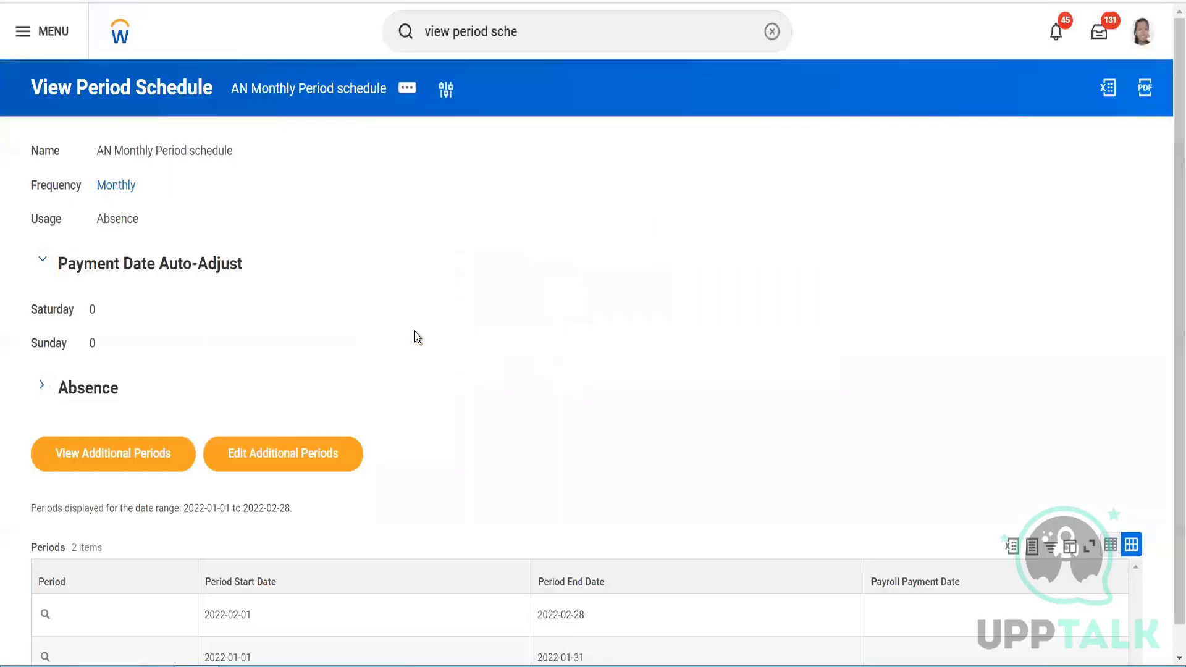
{"action": "scroll", "coordinate": [414, 331], "scroll_direction": "down", "scroll_amount": 1}
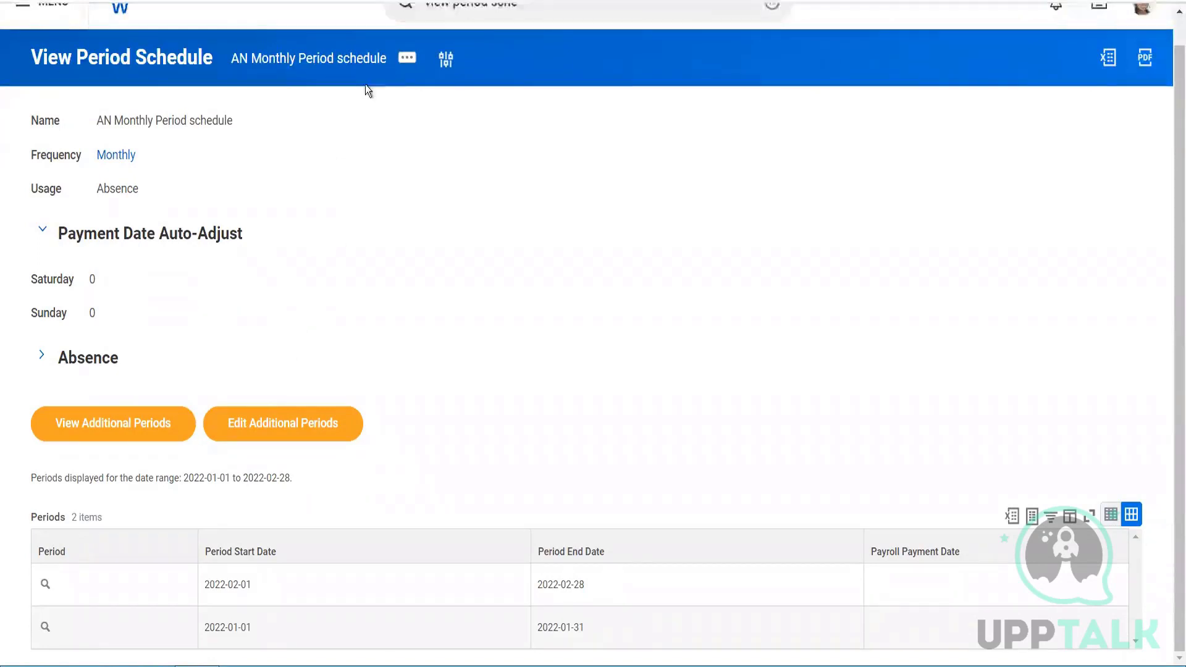
- Start Generate Periods for the AN Monthly Period schedule and submit 24 as the number of periods
{"action": "left_click", "coordinate": [411, 60]}
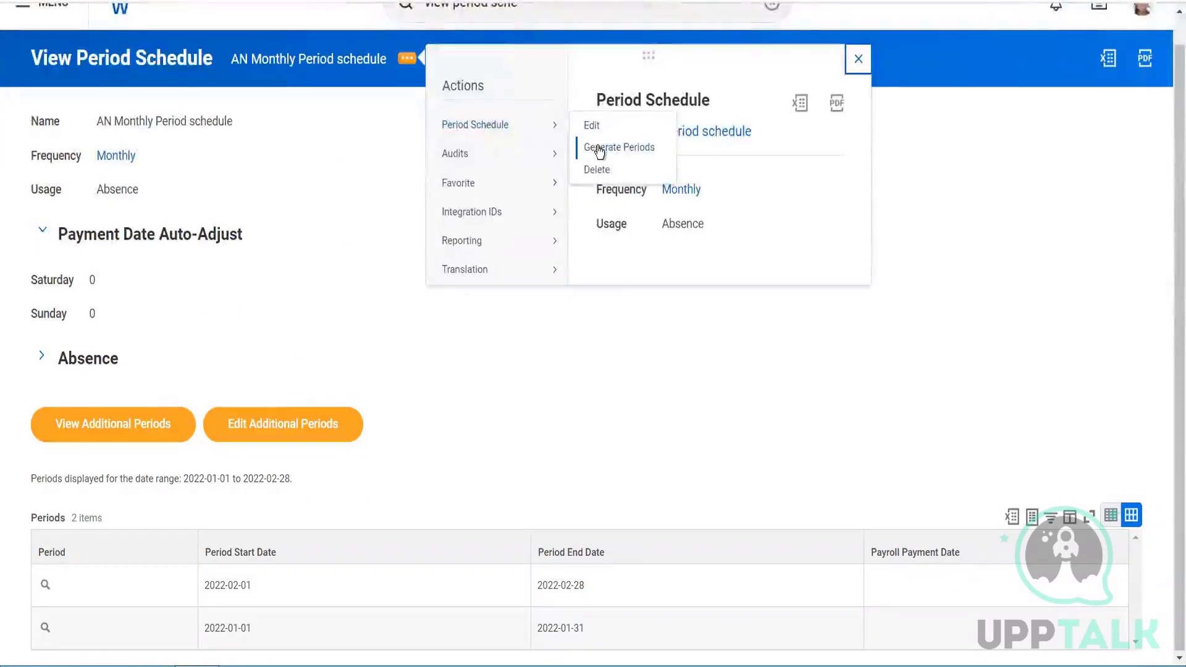
{"action": "left_click", "coordinate": [598, 149]}
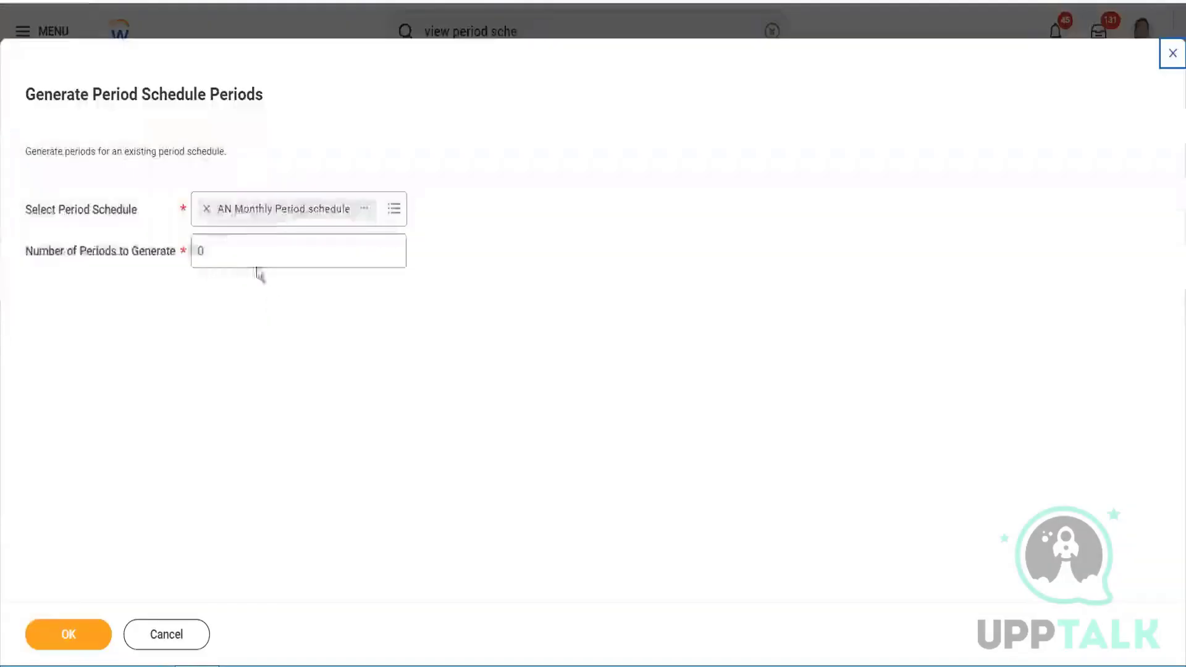
{"action": "left_click", "coordinate": [237, 243]}
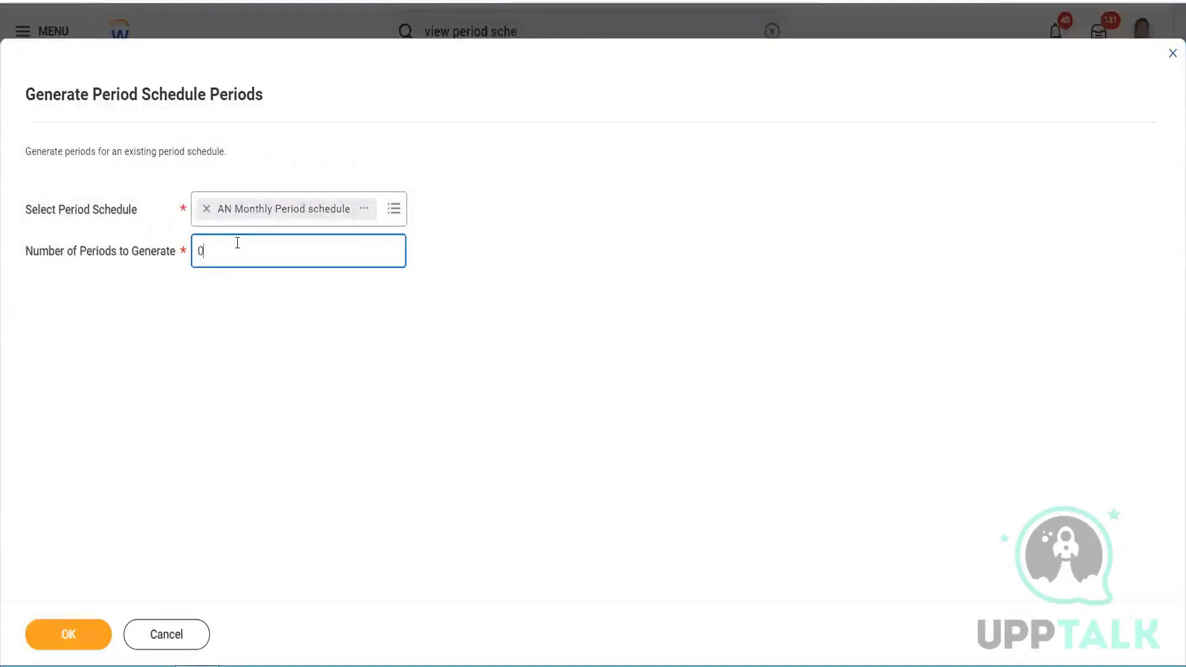
{"action": "key", "text": "BackSpace"}
{"action": "type", "text": "1"}
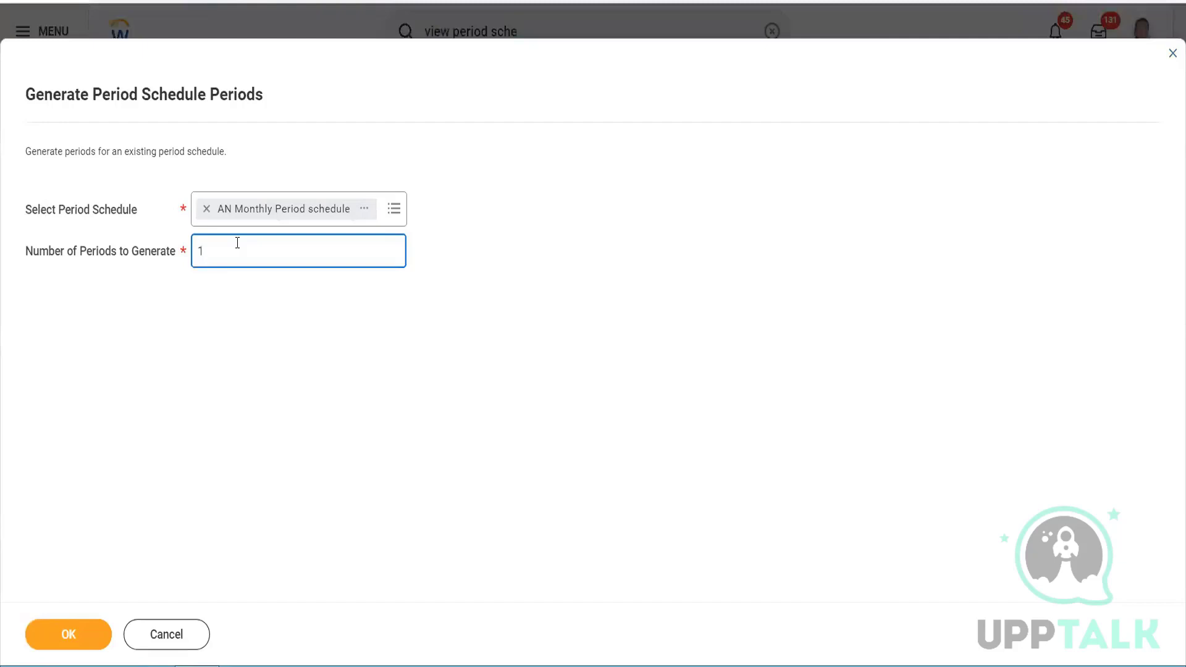
{"action": "key", "text": "BackSpace"}
{"action": "type", "text": "24"}
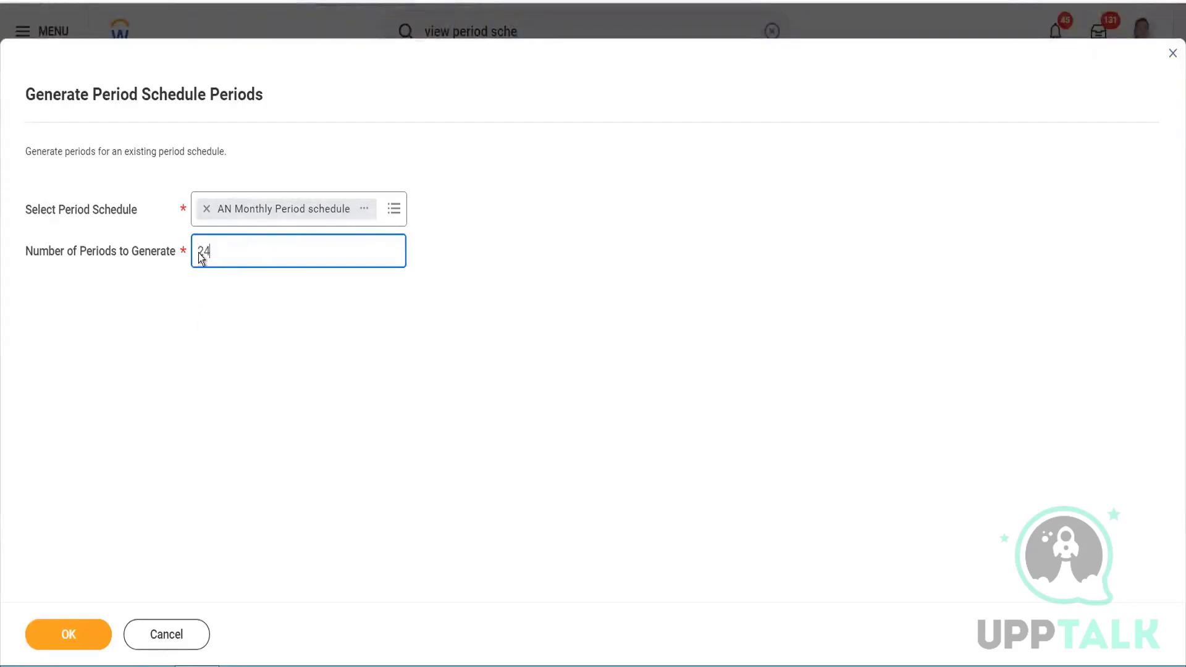
{"action": "left_click", "coordinate": [93, 637]}
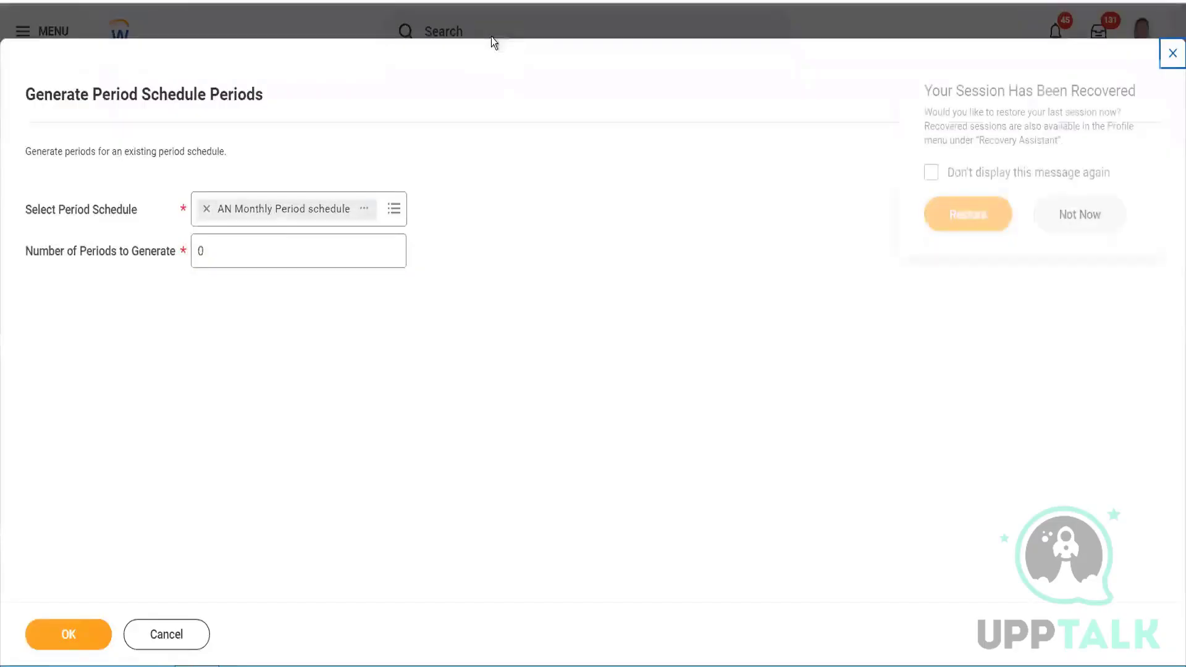
- Set the number of periods to generate to 24 again and preview the resulting periods
{"action": "left_click", "coordinate": [242, 248]}
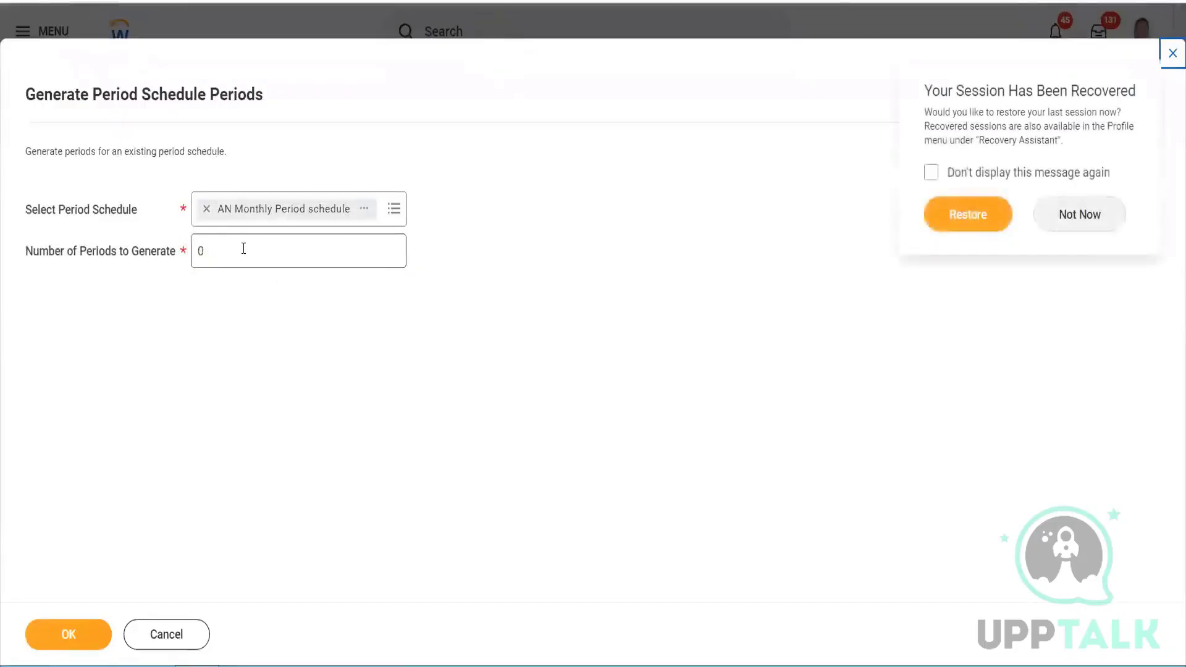
{"action": "key", "text": "BackSpace"}
{"action": "type", "text": "24"}
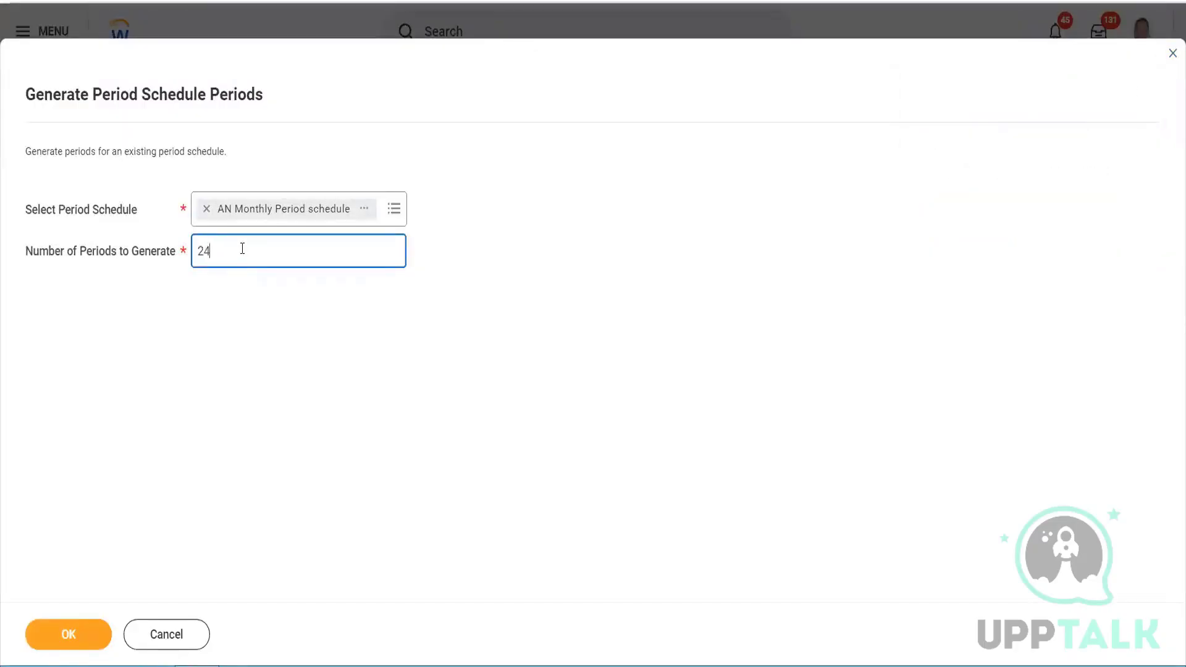
{"action": "left_click", "coordinate": [76, 635]}
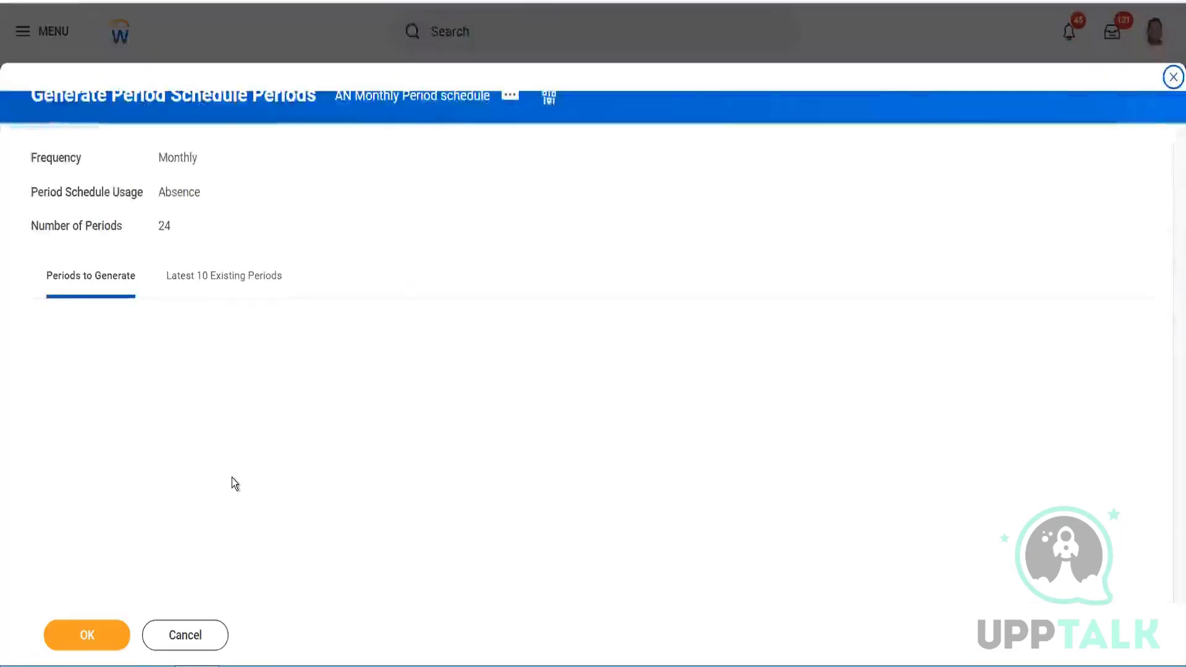
- Check the previewed period dates, read the page alert and confirm generating the 24 periods
{"action": "scroll", "coordinate": [373, 259], "scroll_direction": "down", "scroll_amount": 5}
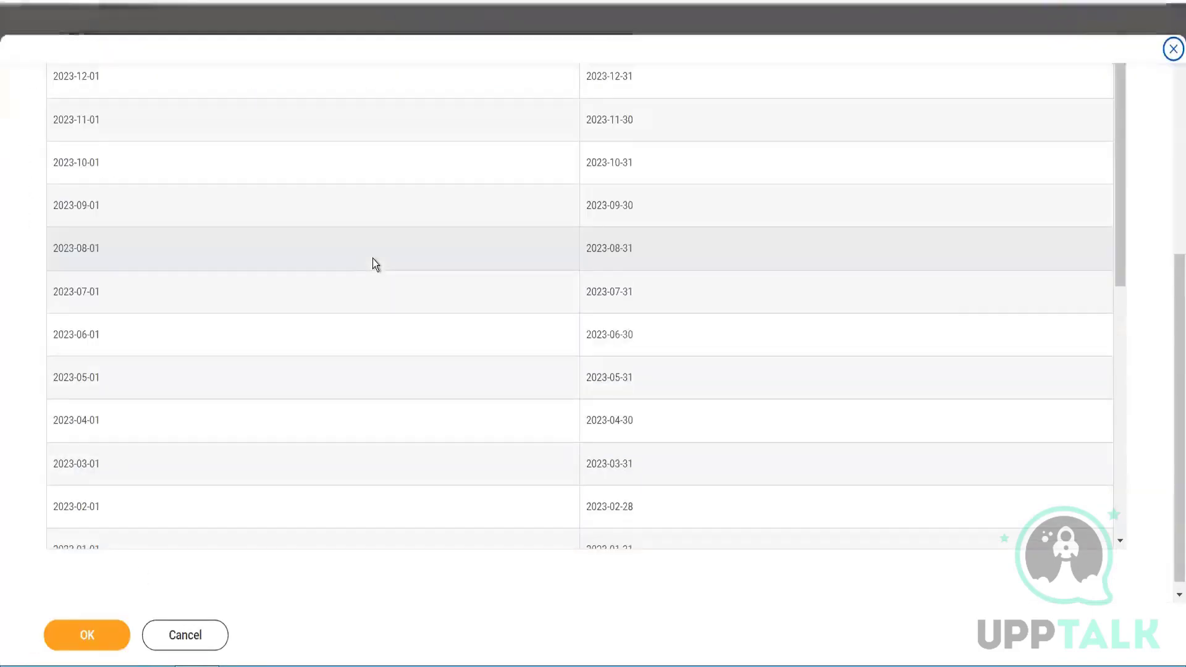
{"action": "scroll", "coordinate": [272, 296], "scroll_direction": "up", "scroll_amount": 5}
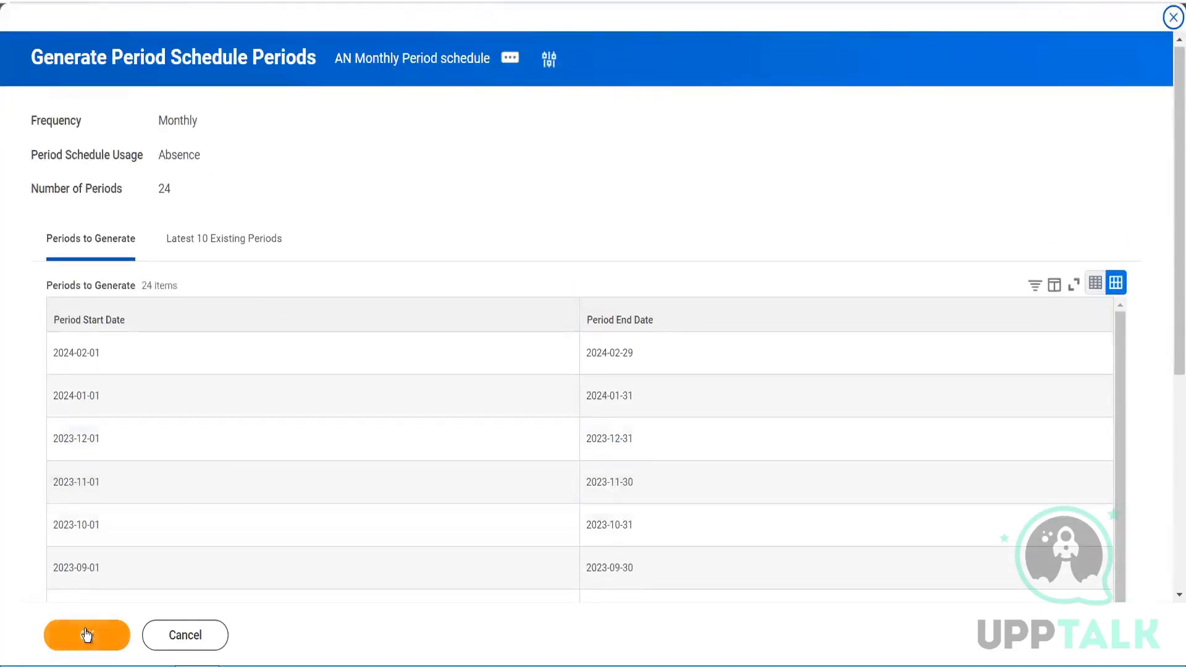
{"action": "left_click", "coordinate": [84, 634]}
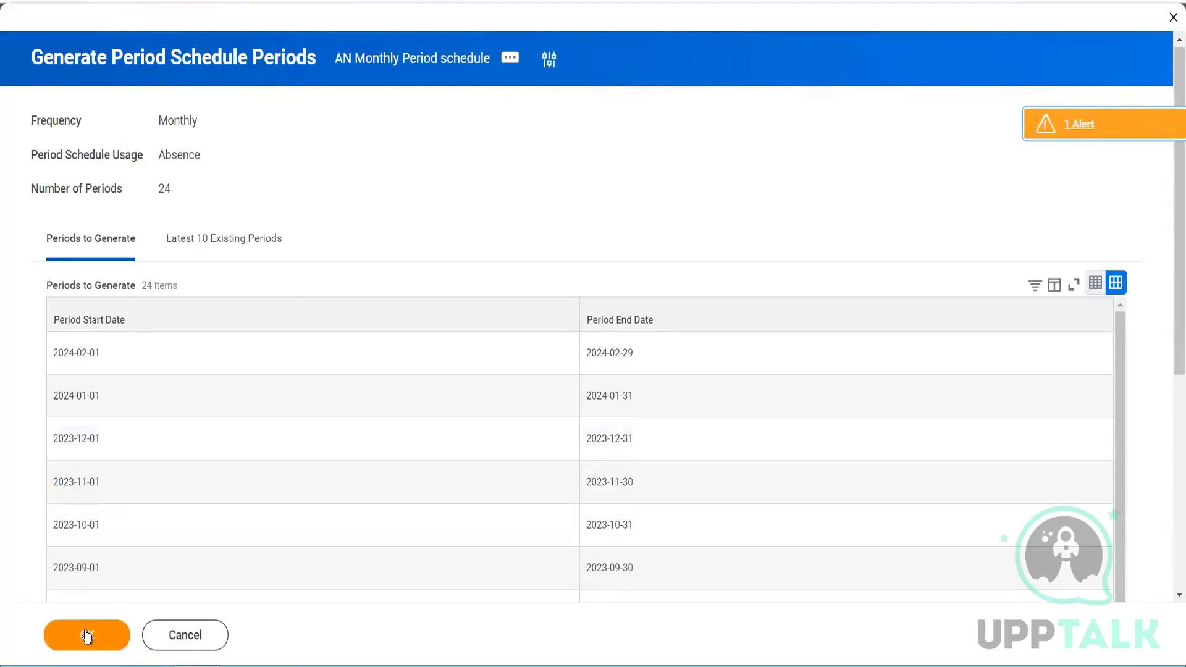
{"action": "left_click", "coordinate": [1070, 118]}
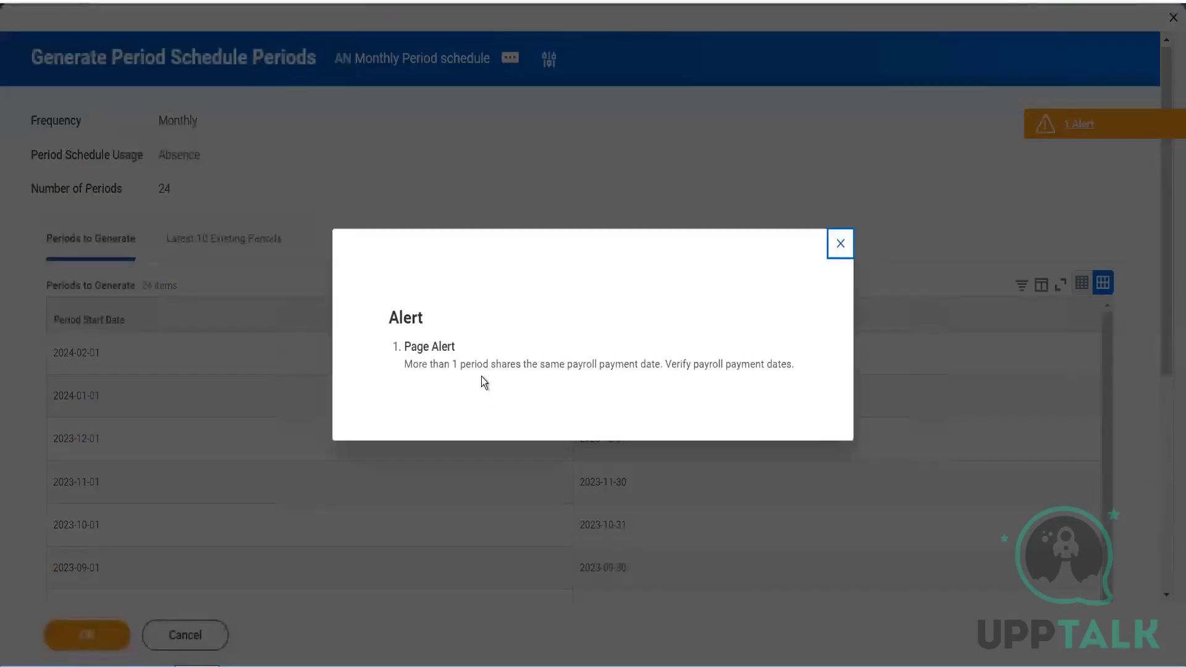
{"action": "left_click", "coordinate": [842, 244]}
{"action": "left_click", "coordinate": [89, 637]}
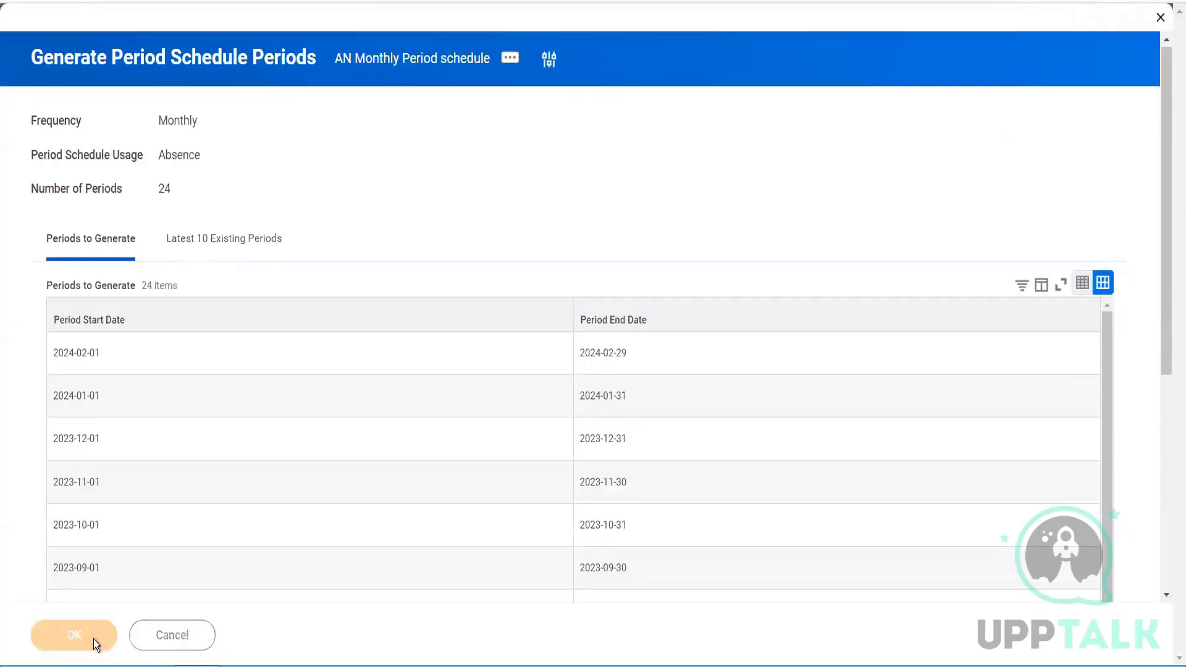
- Review the start and end dates of all periods now in the AN Monthly Period schedule
{"action": "scroll", "coordinate": [391, 402], "scroll_direction": "down", "scroll_amount": 9}
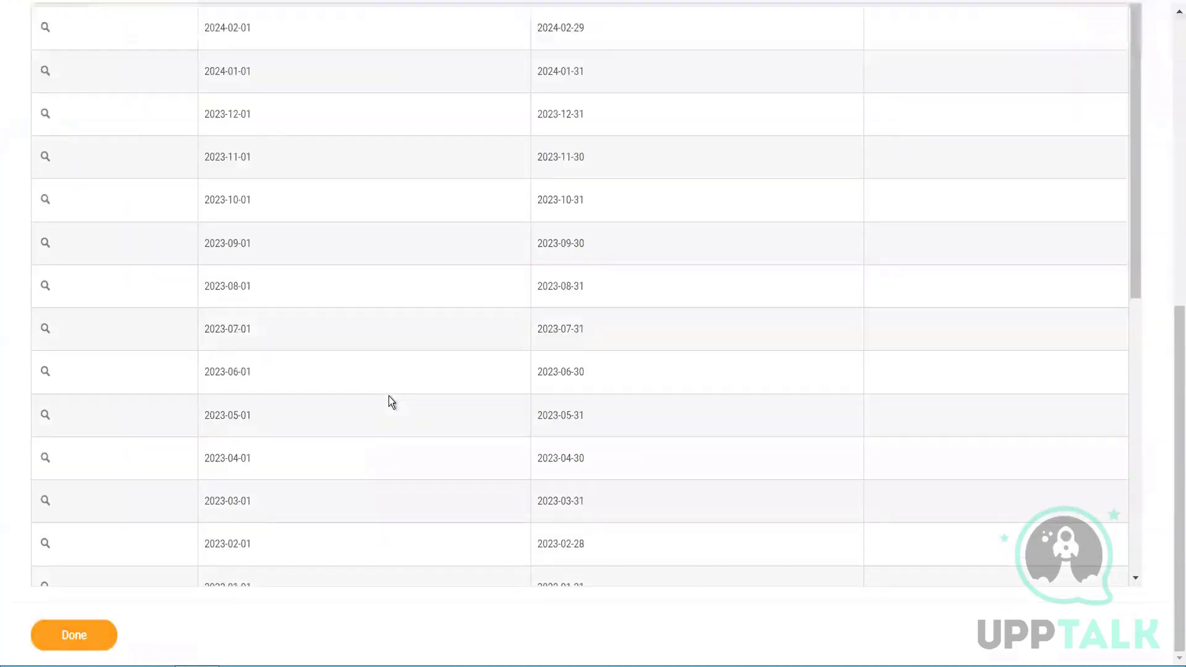
{"action": "scroll", "coordinate": [391, 402], "scroll_direction": "up", "scroll_amount": 9}
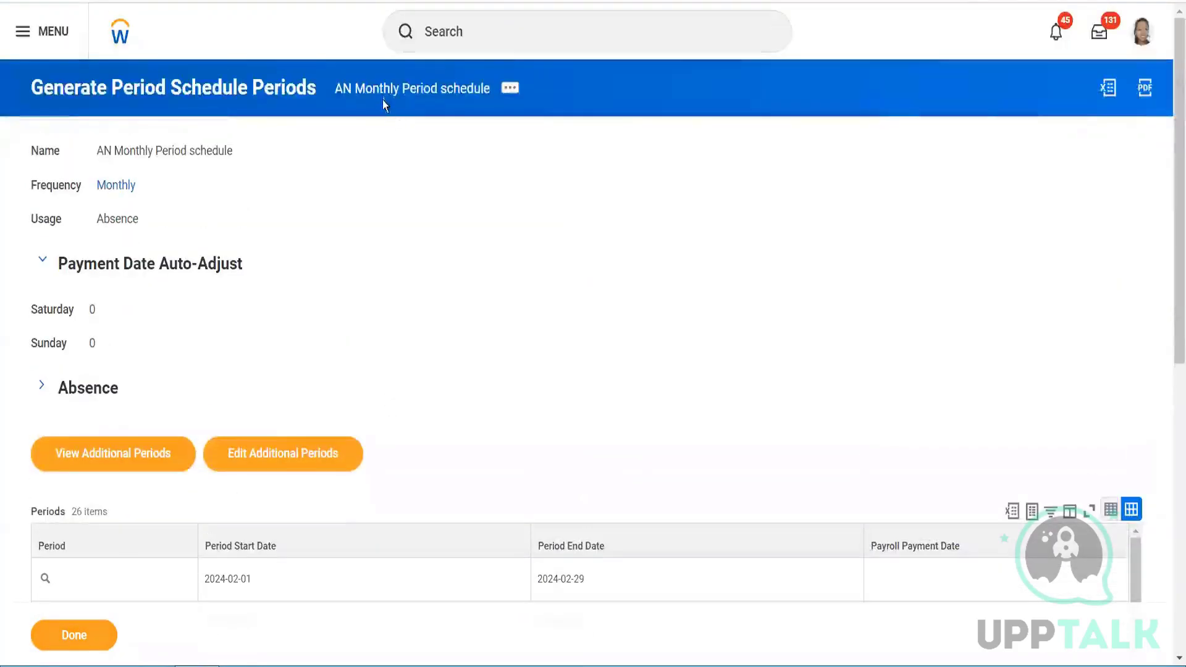
{"action": "scroll", "coordinate": [289, 523], "scroll_direction": "down", "scroll_amount": 9}
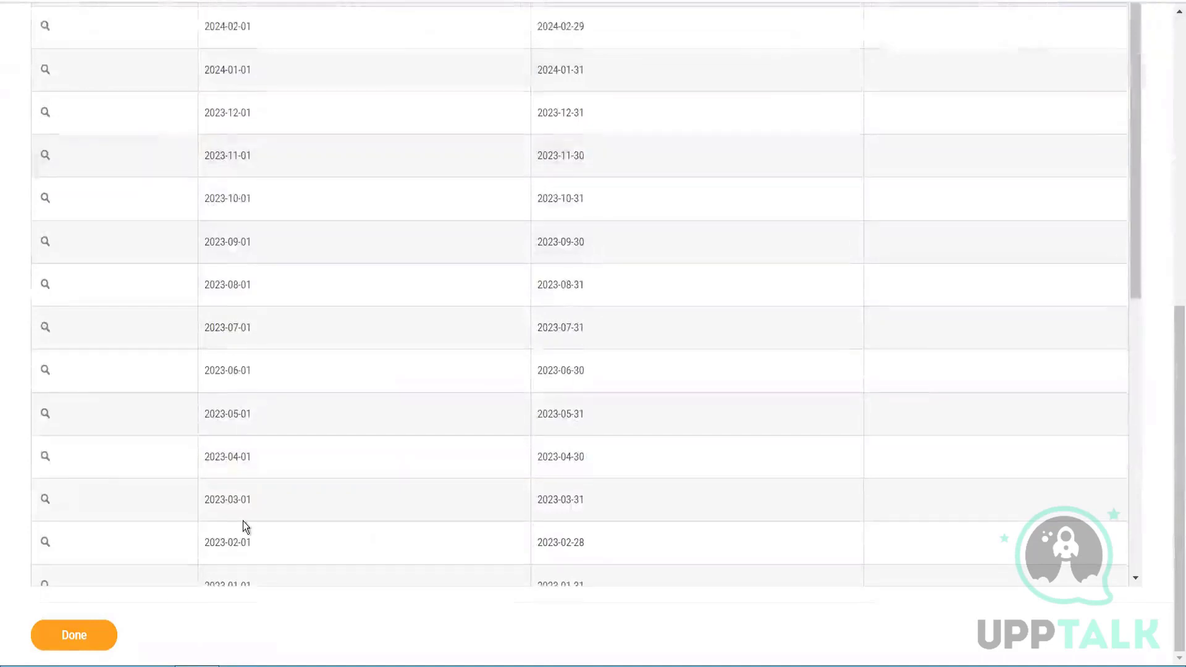
{"action": "scroll", "coordinate": [243, 523], "scroll_direction": "down", "scroll_amount": 10}
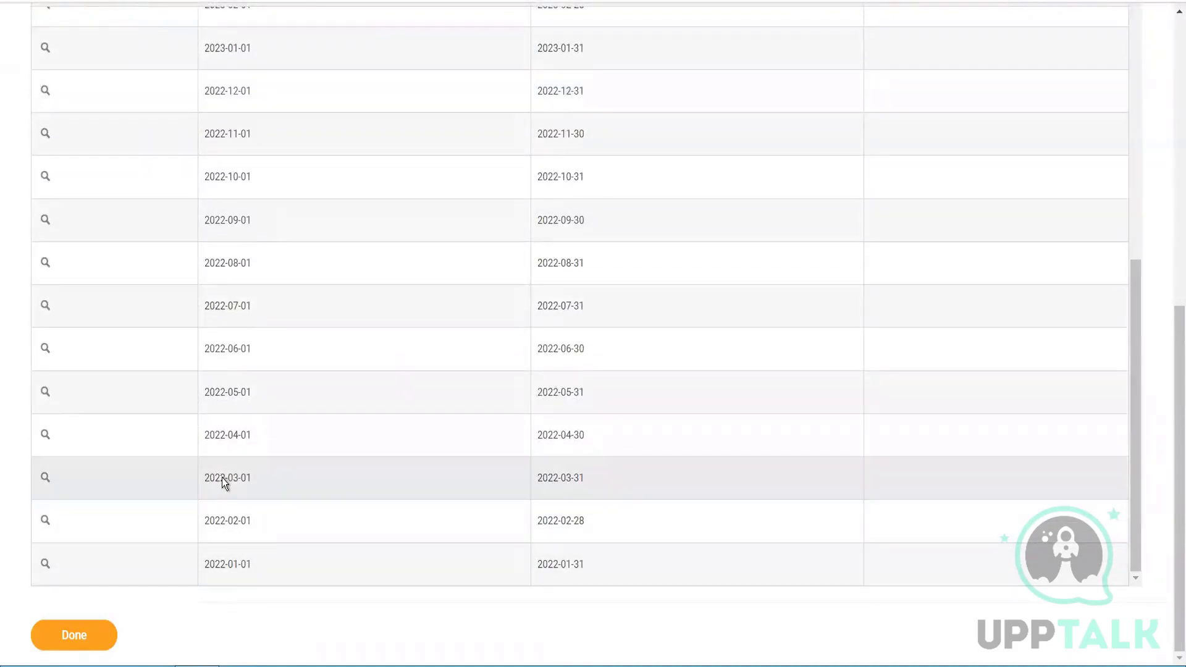
{"action": "scroll", "coordinate": [223, 479], "scroll_direction": "up", "scroll_amount": 10}
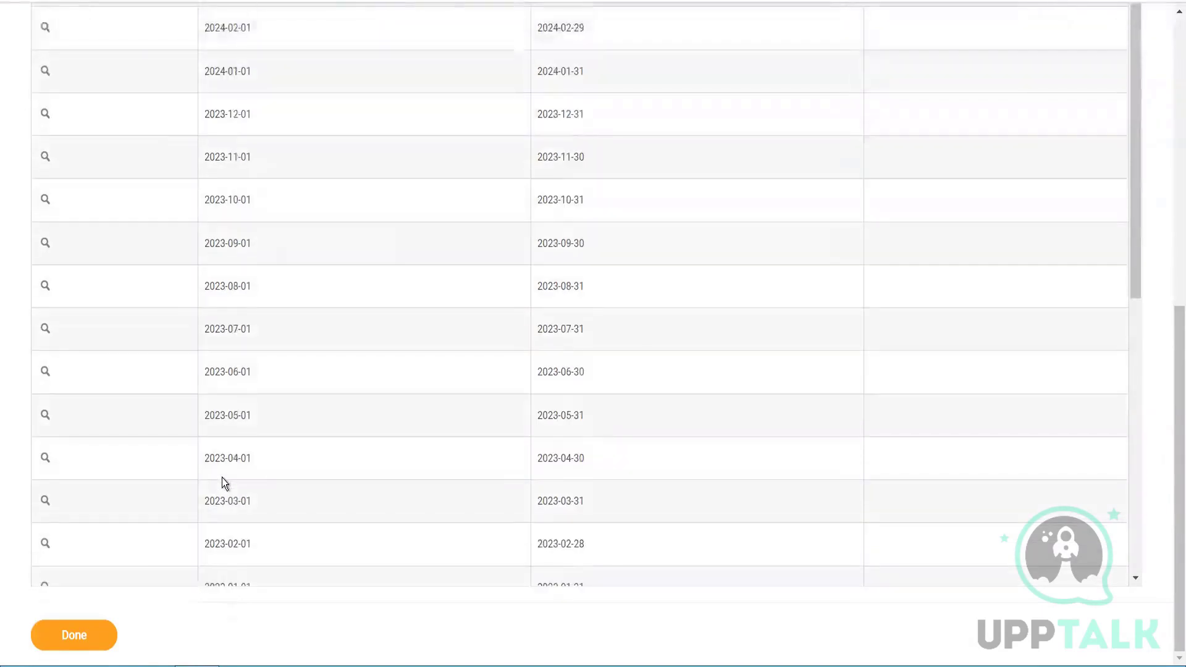